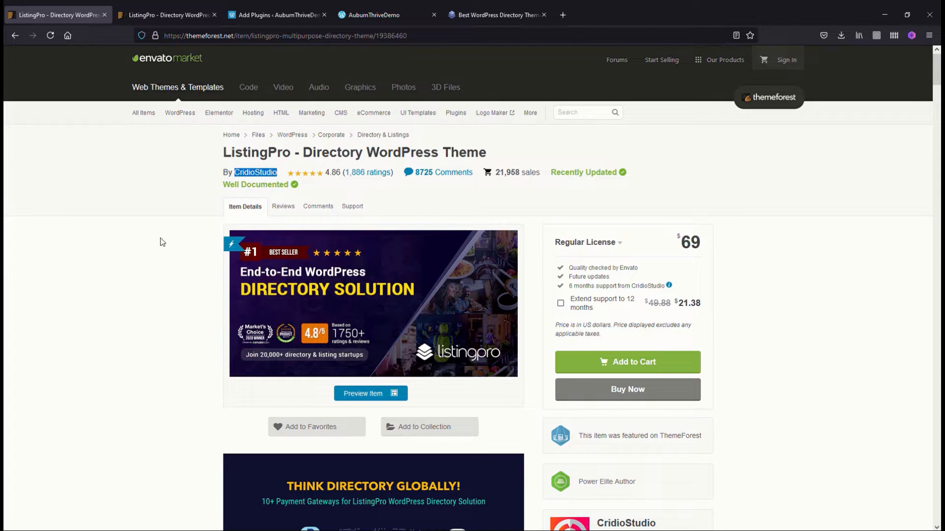
Examine the ListingPro theme's preview page, including its industry categories, license price and company figures
{"action": "left_click", "coordinate": [166, 17]}
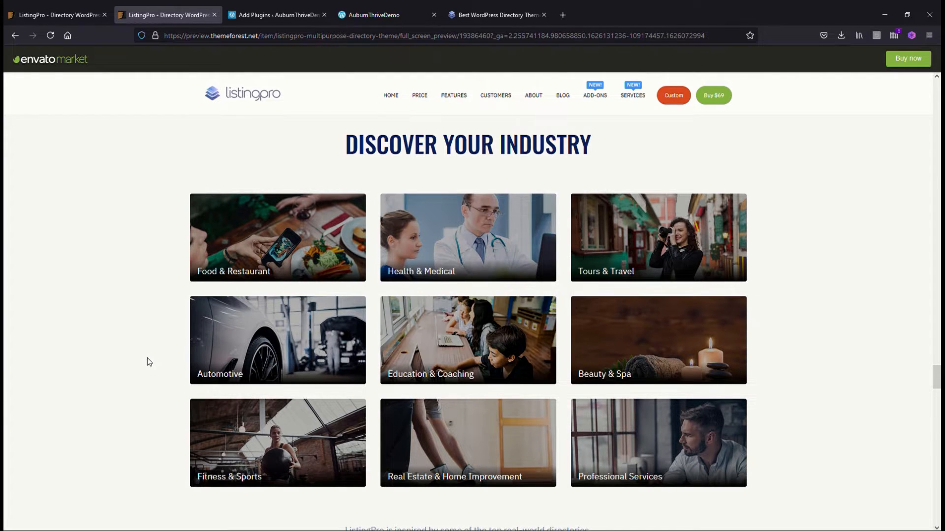
{"action": "scroll", "coordinate": [148, 360], "scroll_direction": "down", "scroll_amount": 5}
{"action": "scroll", "coordinate": [146, 358], "scroll_direction": "down", "scroll_amount": 5}
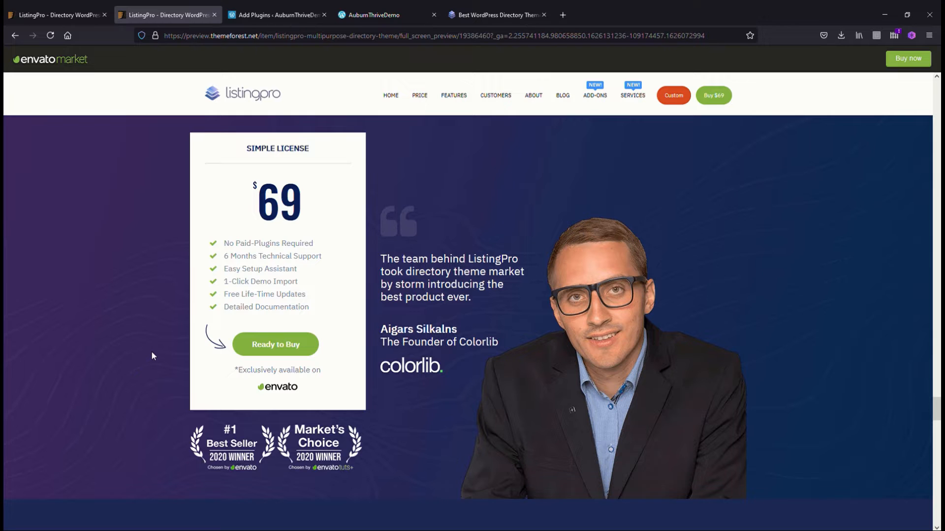
{"action": "scroll", "coordinate": [153, 356], "scroll_direction": "down", "scroll_amount": 9}
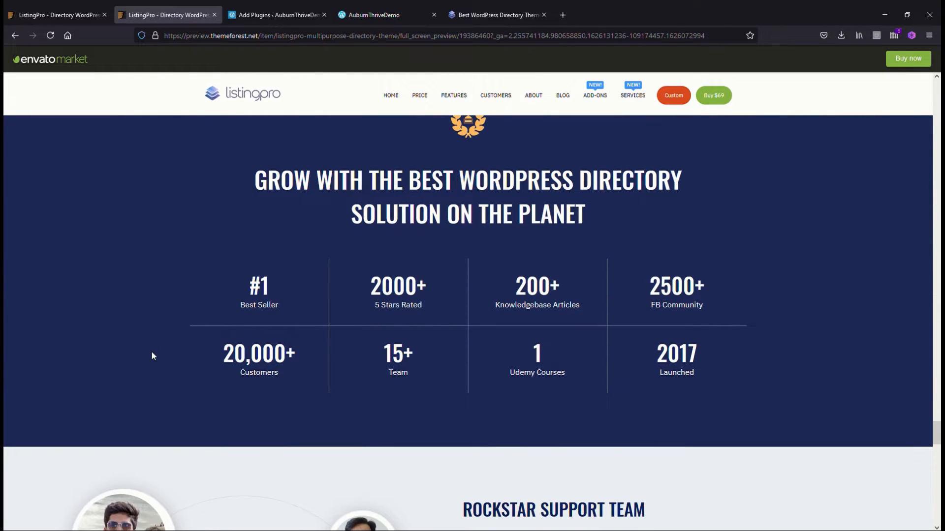
{"action": "scroll", "coordinate": [151, 352], "scroll_direction": "up", "scroll_amount": 1}
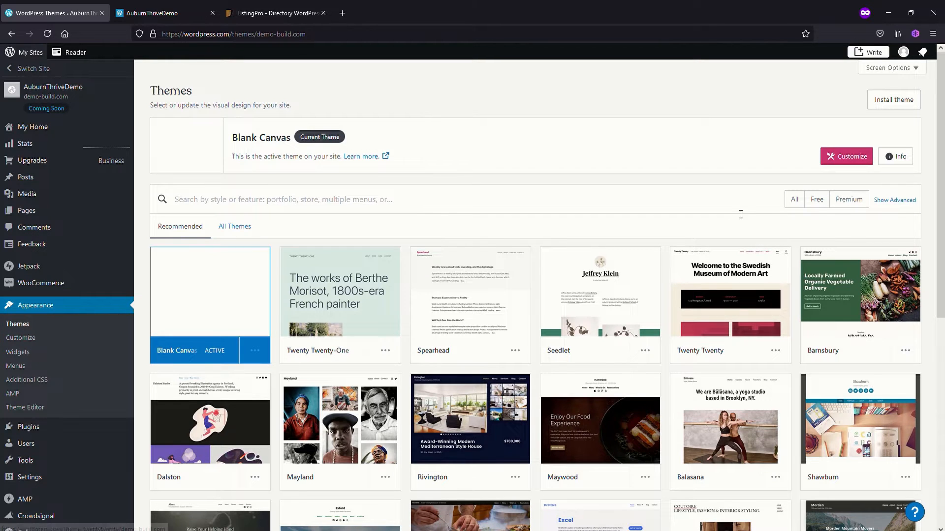
Install the theme from the uploaded file listingpro.zip and activate it on the demo-build.com site
{"action": "left_click", "coordinate": [899, 102]}
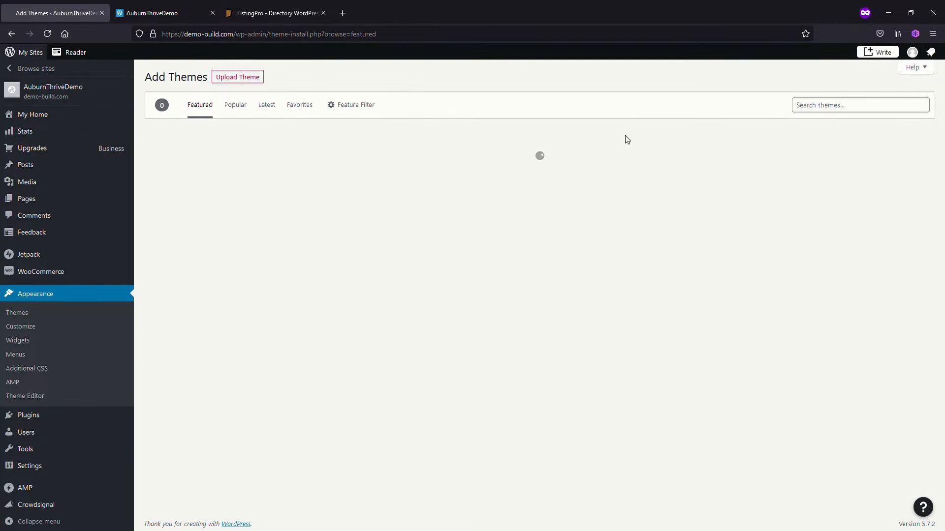
{"action": "left_click", "coordinate": [238, 79]}
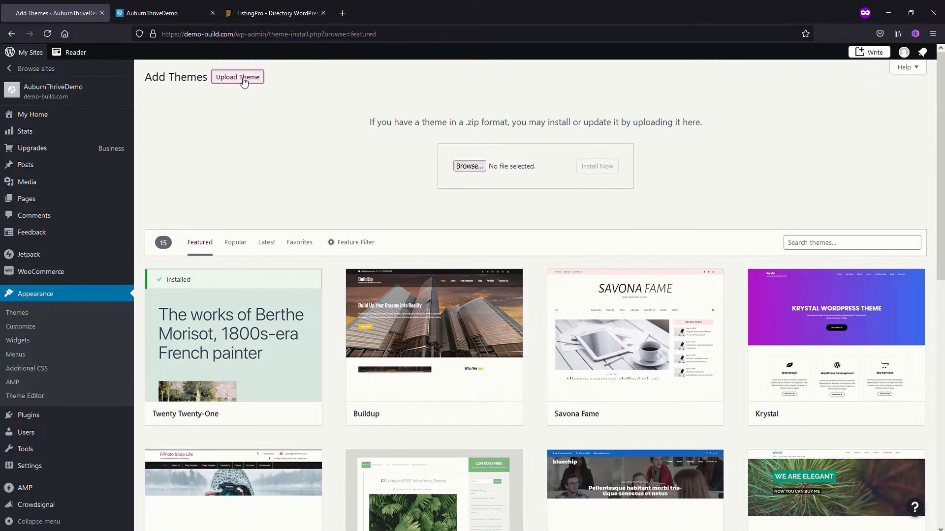
{"action": "left_click", "coordinate": [470, 168]}
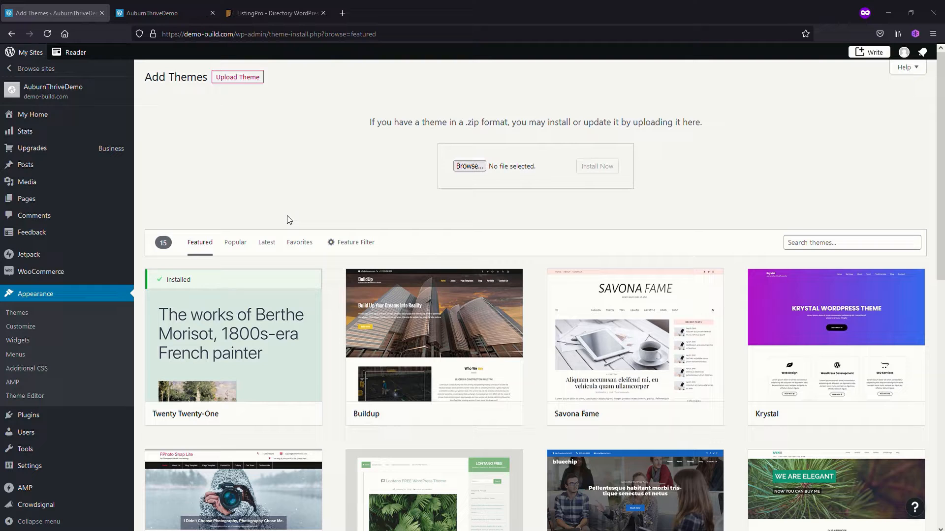
{"action": "left_click", "coordinate": [685, 468]}
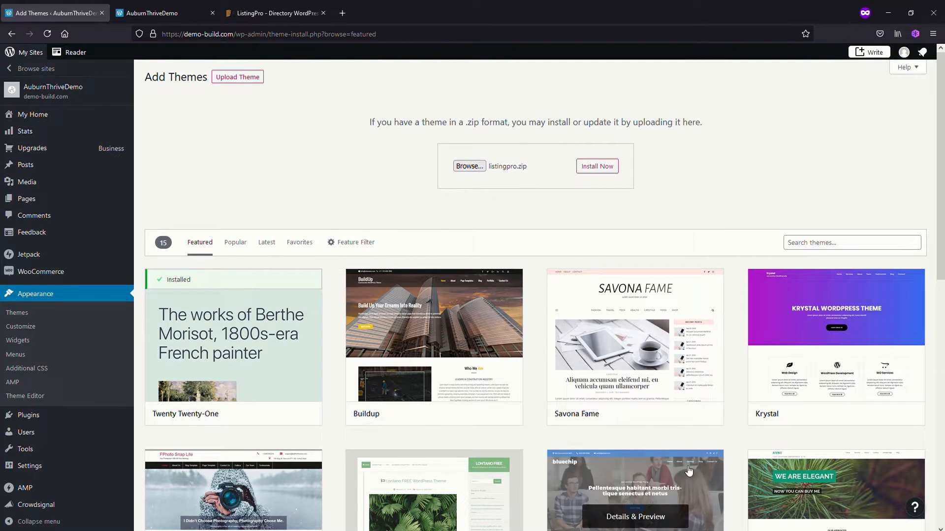
{"action": "left_click", "coordinate": [602, 170]}
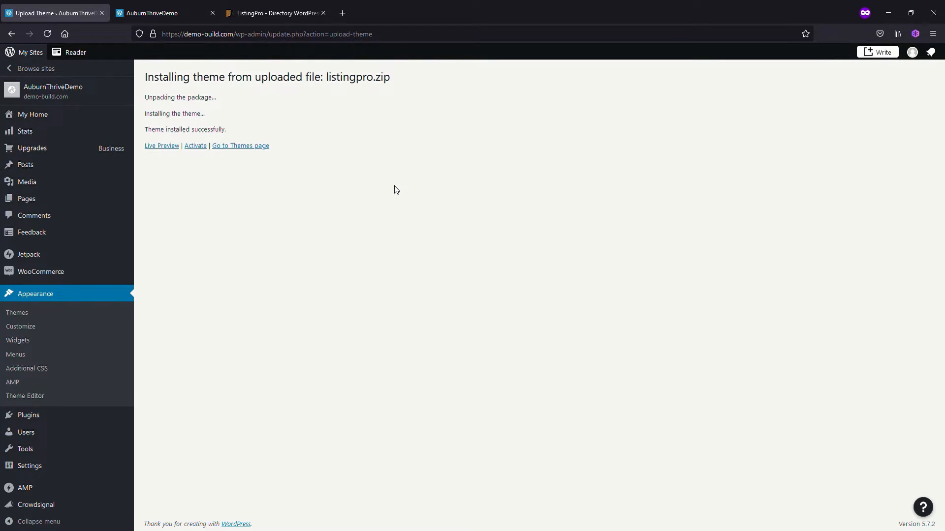
{"action": "left_click", "coordinate": [198, 147]}
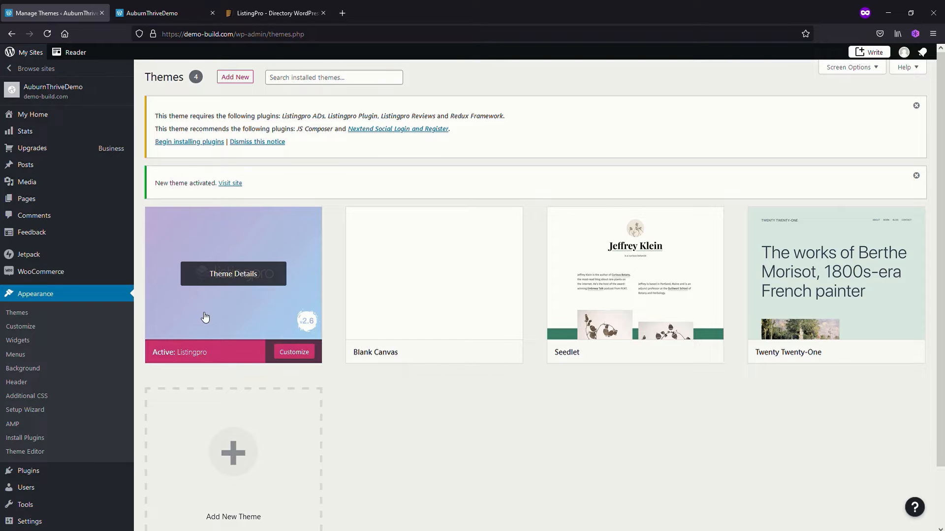
Start the Listingpro setup wizard and choose Elementor as the page builder
{"action": "left_click", "coordinate": [229, 286]}
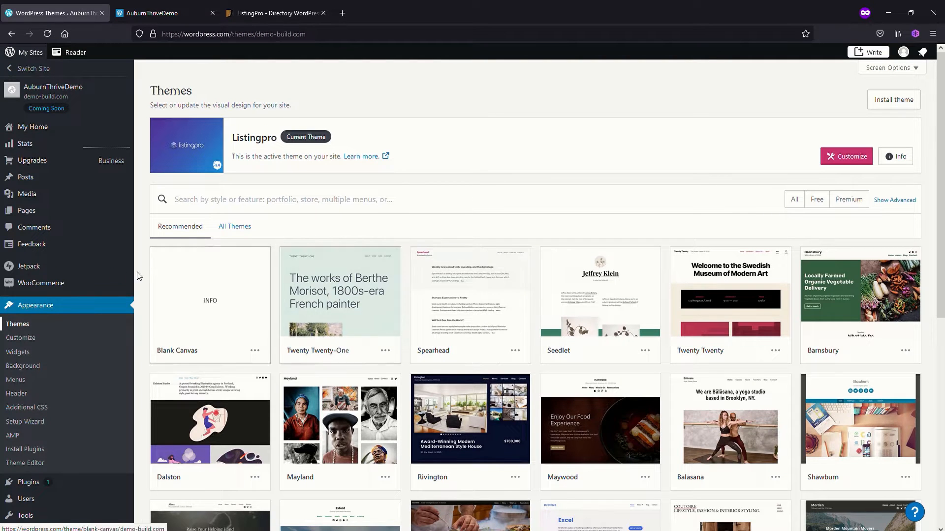
{"action": "left_click", "coordinate": [37, 423]}
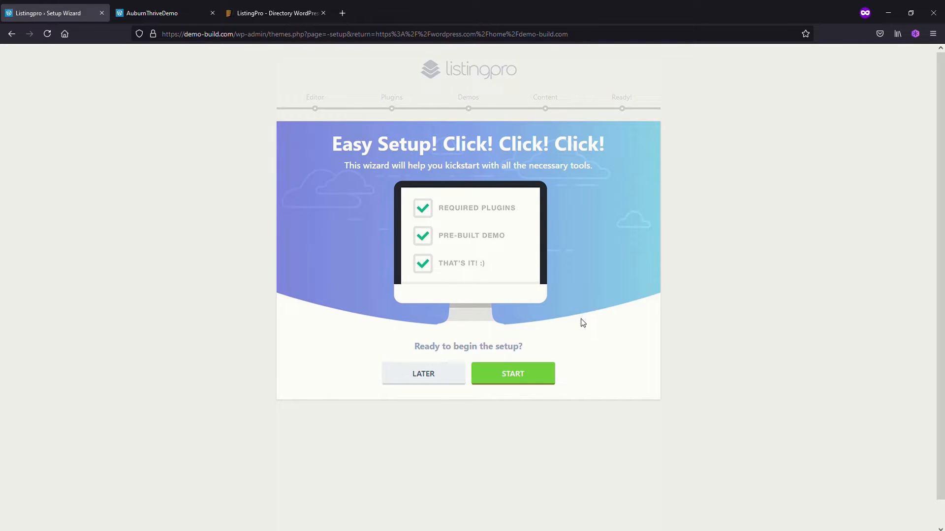
{"action": "left_click", "coordinate": [517, 380]}
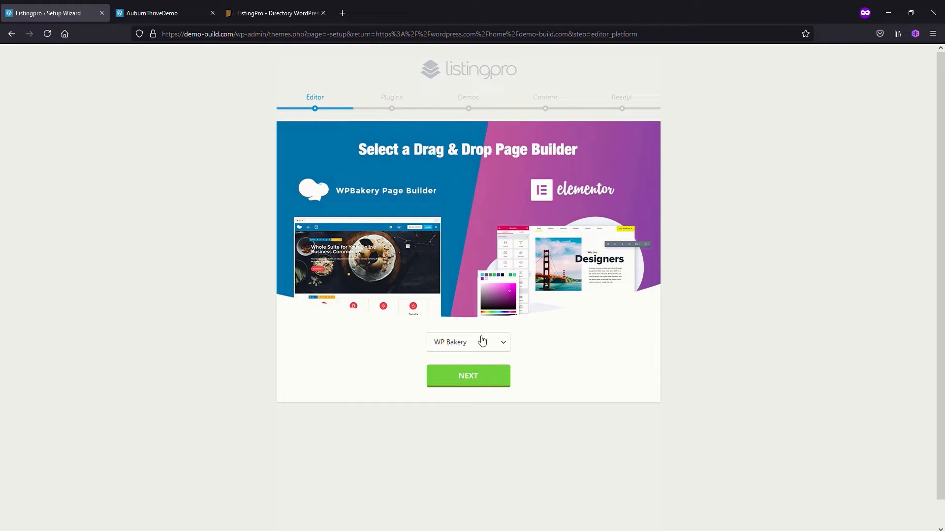
{"action": "left_click", "coordinate": [498, 349]}
{"action": "left_click", "coordinate": [441, 376]}
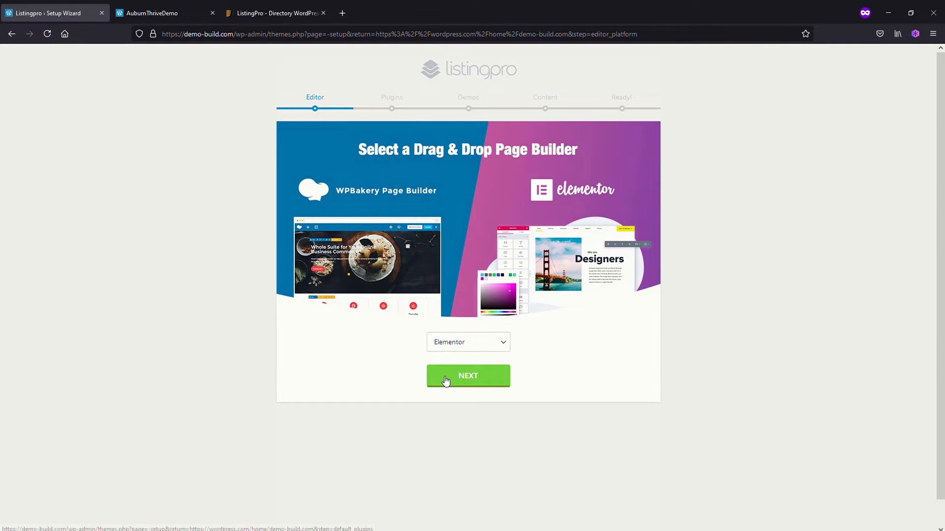
{"action": "left_click", "coordinate": [460, 383]}
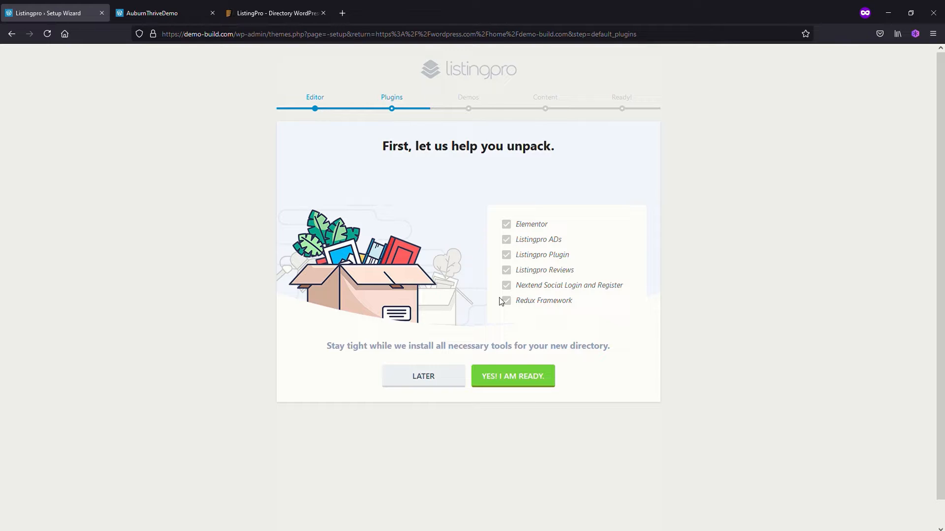
Install the wizard's listed plugins and import the dummy content for the Classic demo style
{"action": "left_click", "coordinate": [521, 381]}
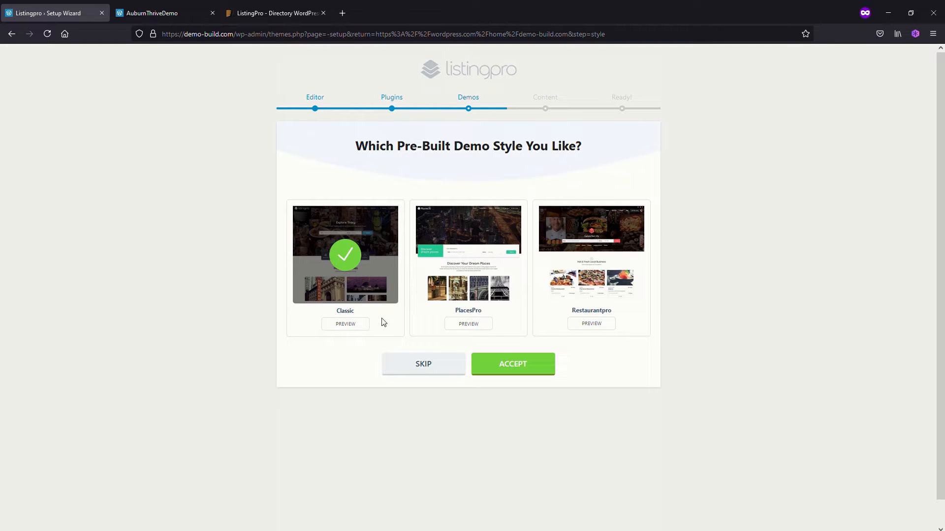
{"action": "left_click", "coordinate": [520, 372]}
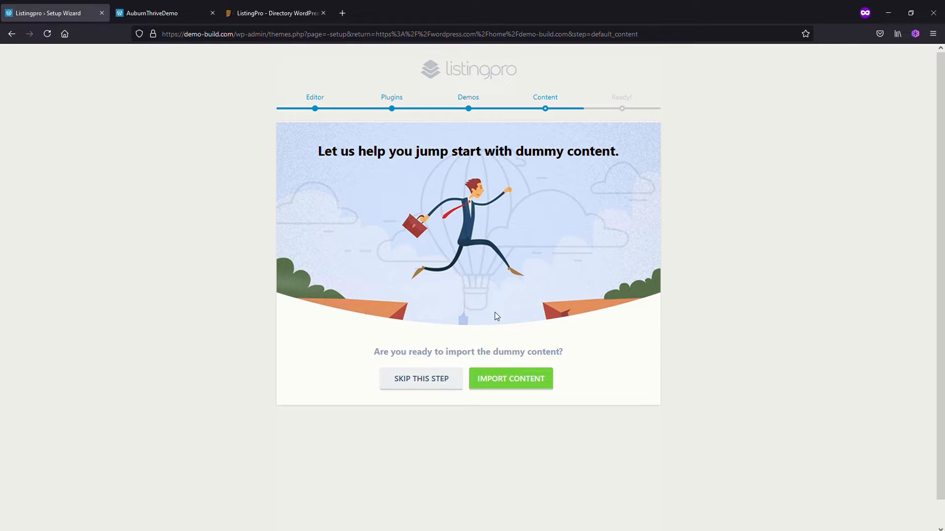
{"action": "left_click", "coordinate": [523, 380]}
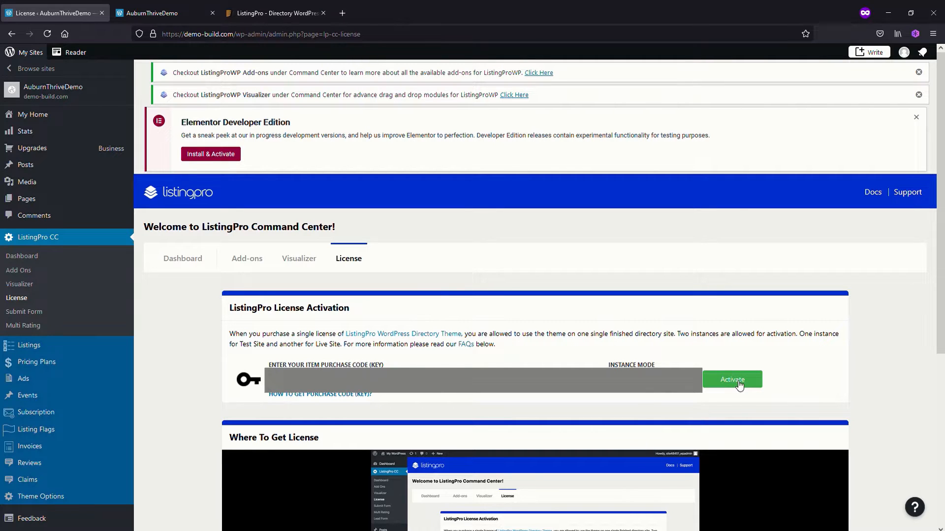
Activate the ListingPro license using the item purchase code
{"action": "left_click", "coordinate": [739, 386]}
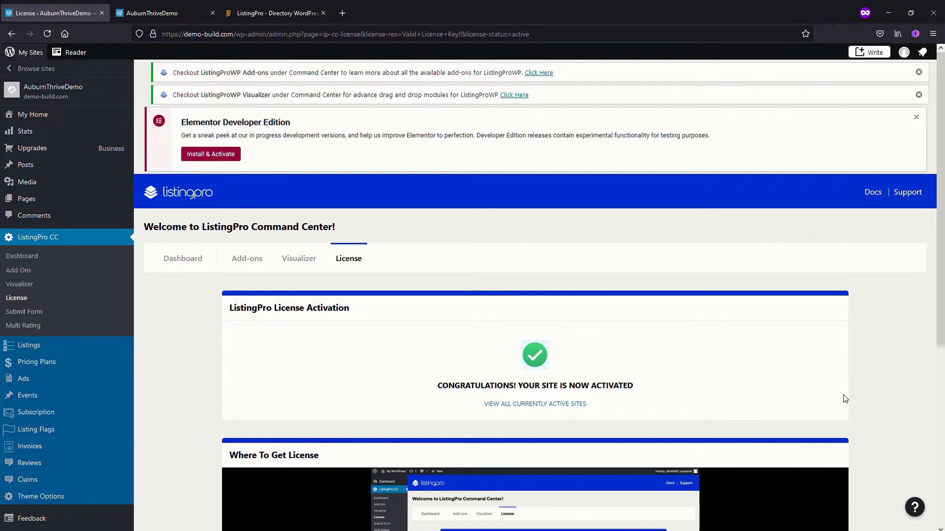
Reload the demo-build.com home page and examine its imported sections from the hero banner down to the footer
{"action": "left_click", "coordinate": [164, 13]}
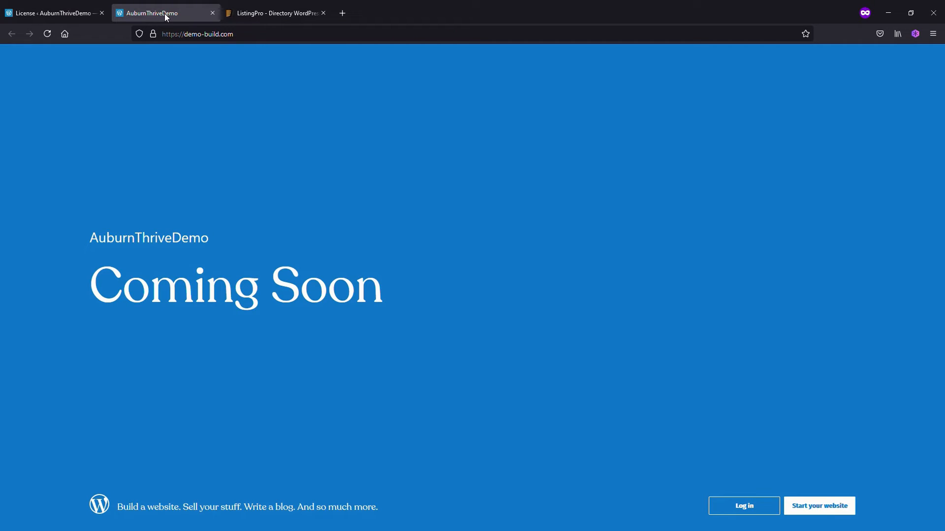
{"action": "left_click", "coordinate": [48, 35]}
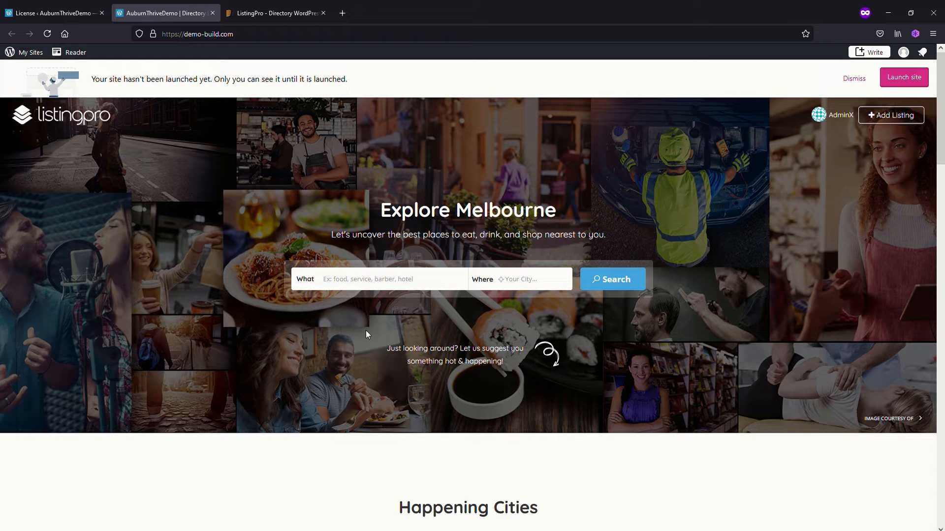
{"action": "scroll", "coordinate": [573, 355], "scroll_direction": "down", "scroll_amount": 5}
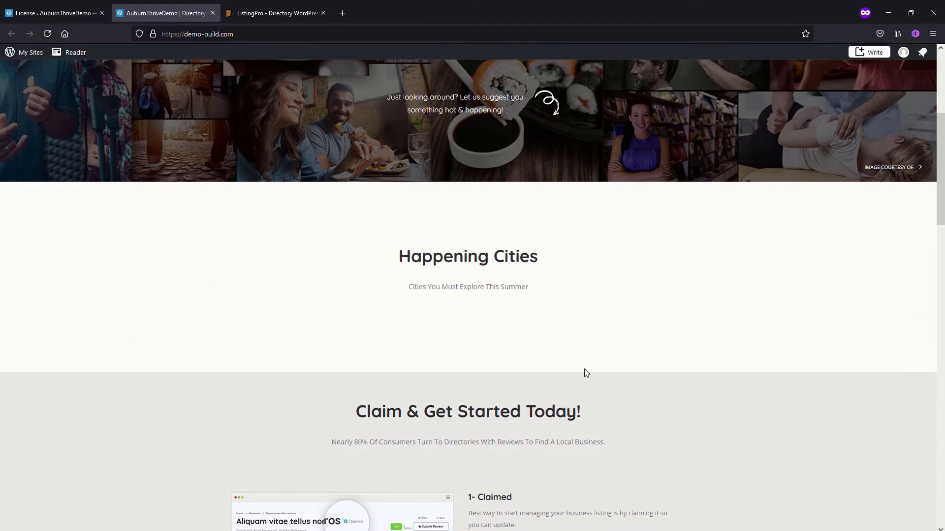
{"action": "scroll", "coordinate": [586, 373], "scroll_direction": "down", "scroll_amount": 2}
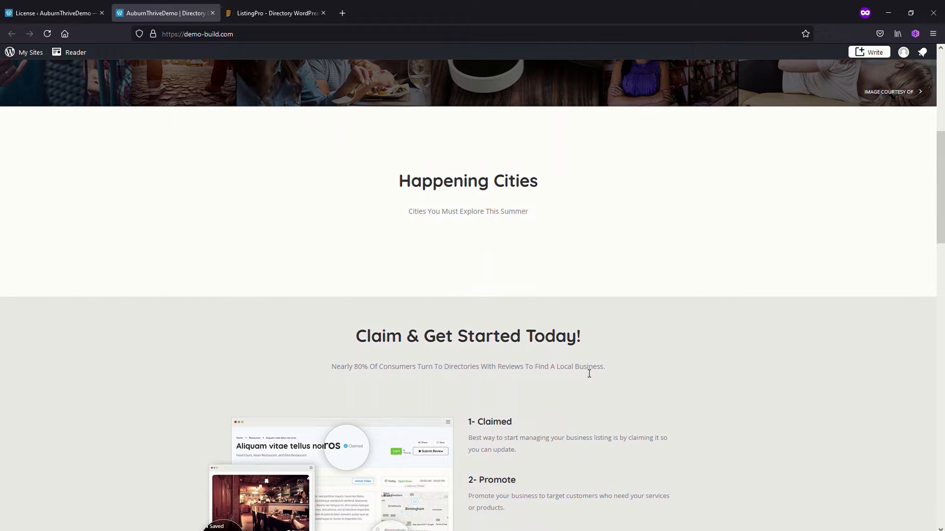
{"action": "scroll", "coordinate": [589, 374], "scroll_direction": "up", "scroll_amount": 2}
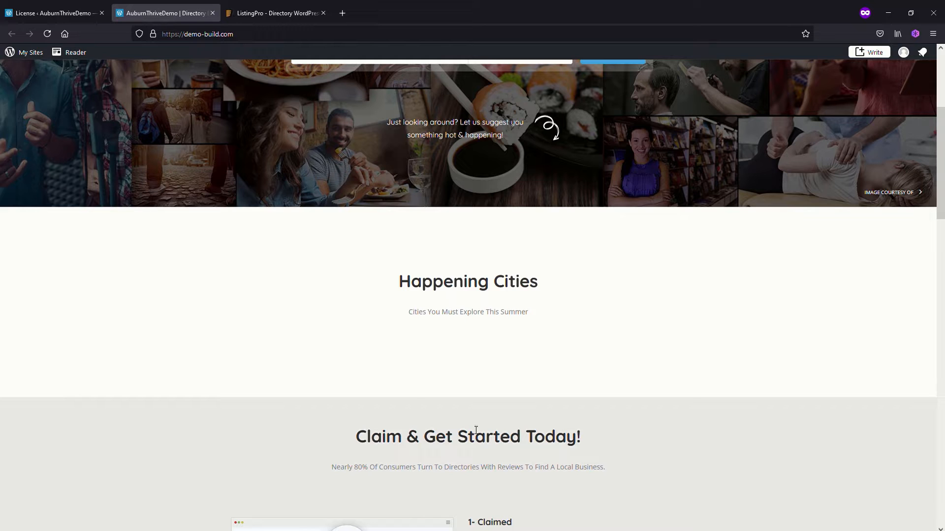
{"action": "scroll", "coordinate": [609, 422], "scroll_direction": "down", "scroll_amount": 4}
{"action": "scroll", "coordinate": [610, 424], "scroll_direction": "down", "scroll_amount": 7}
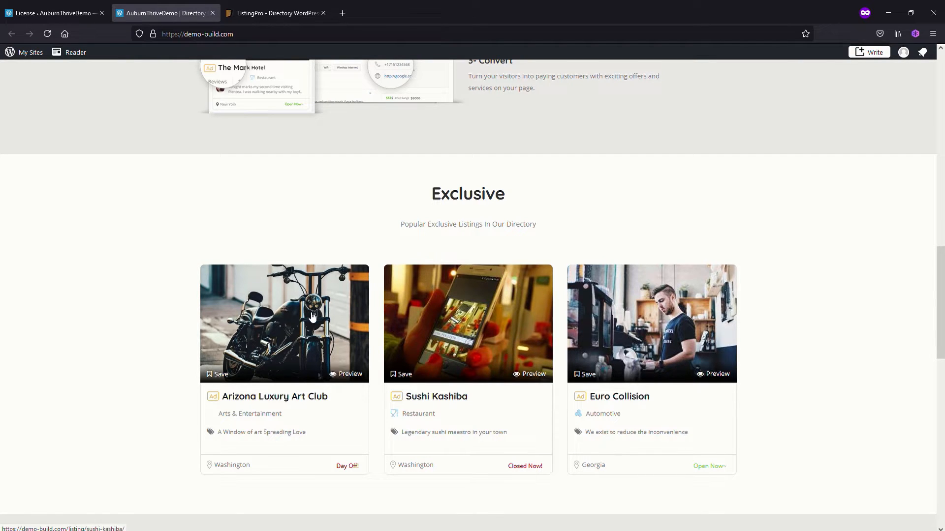
{"action": "scroll", "coordinate": [677, 391], "scroll_direction": "down", "scroll_amount": 7}
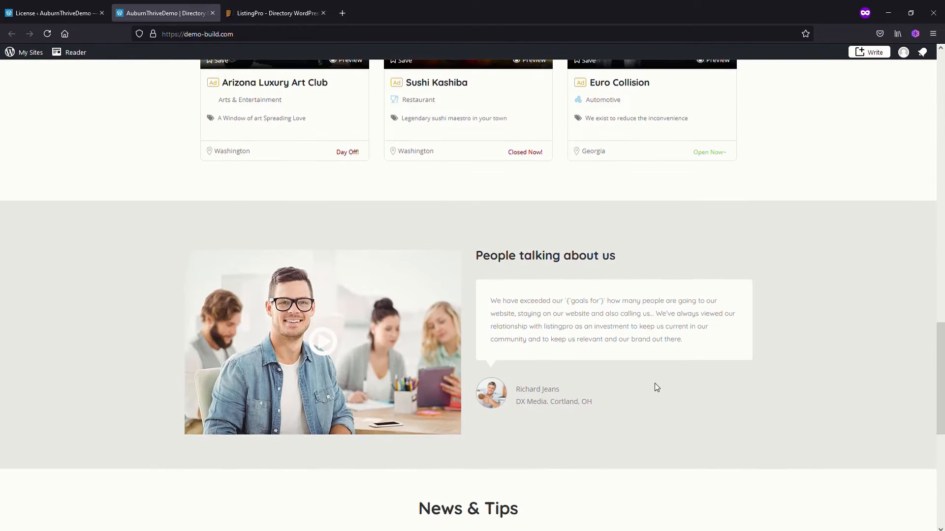
{"action": "scroll", "coordinate": [656, 387], "scroll_direction": "down", "scroll_amount": 5}
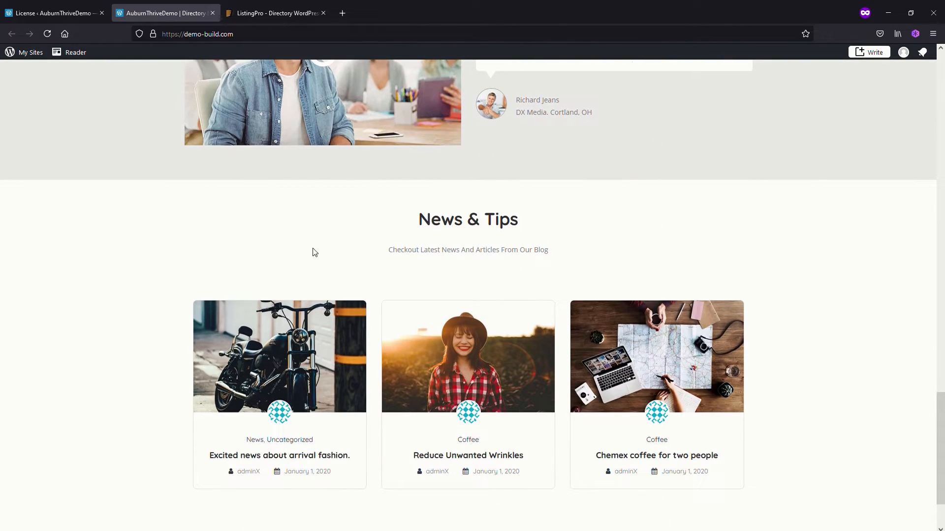
{"action": "scroll", "coordinate": [549, 417], "scroll_direction": "down", "scroll_amount": 2}
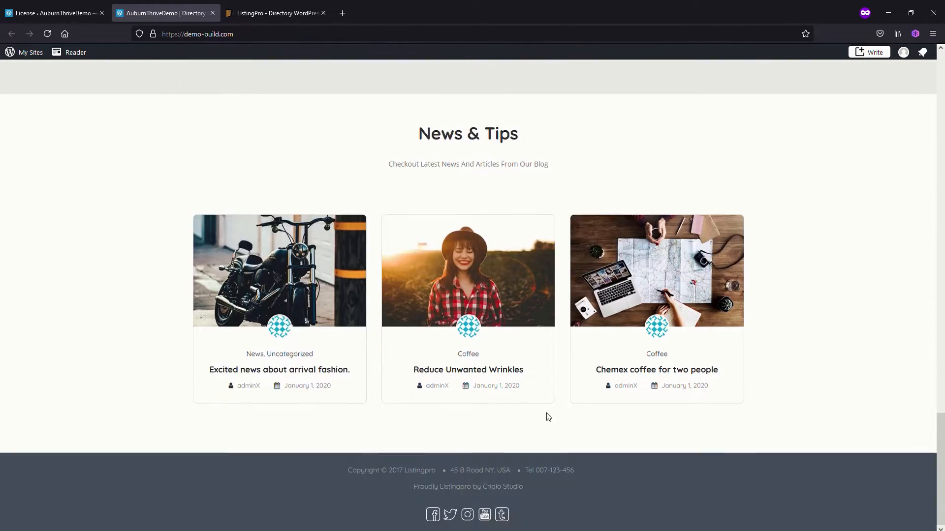
{"action": "scroll", "coordinate": [597, 464], "scroll_direction": "up", "scroll_amount": 12}
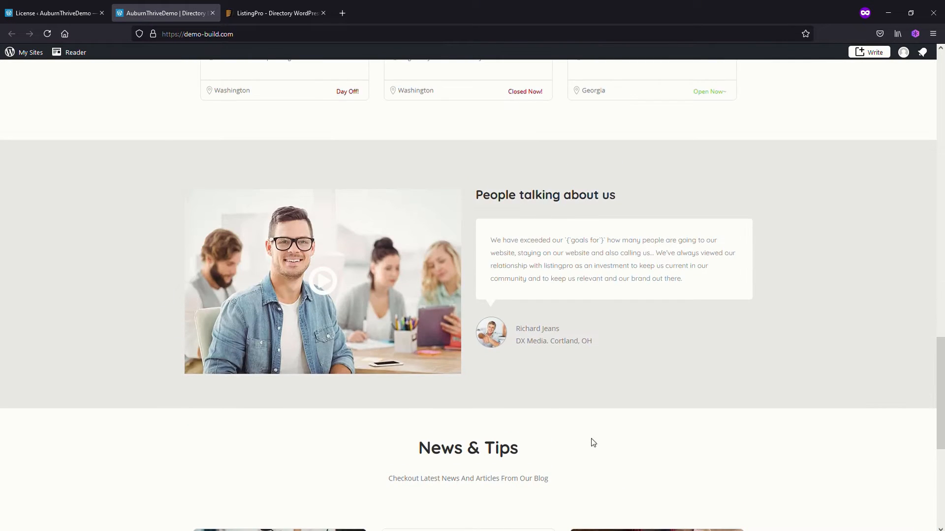
{"action": "scroll", "coordinate": [560, 406], "scroll_direction": "up", "scroll_amount": 20}
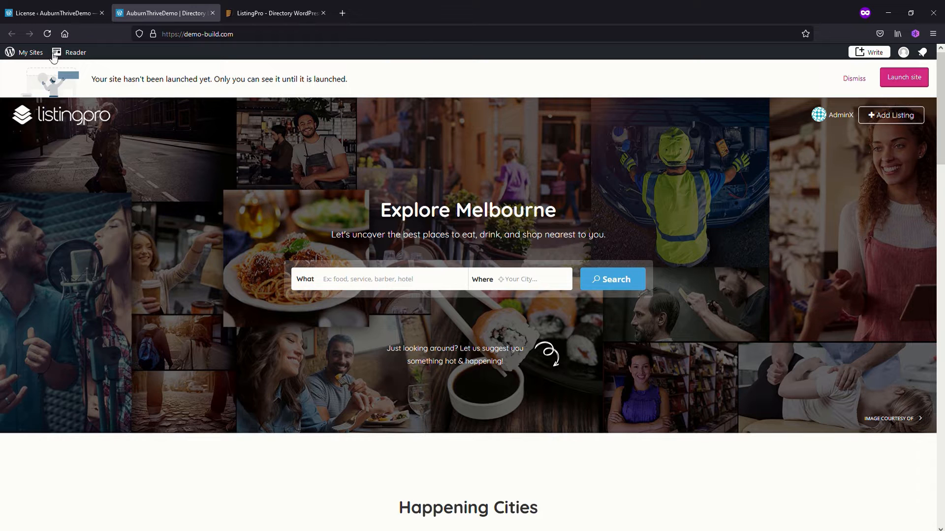
Return to the WordPress admin and review the site's general settings, including title, tagline, language and timezone
{"action": "left_click", "coordinate": [51, 13]}
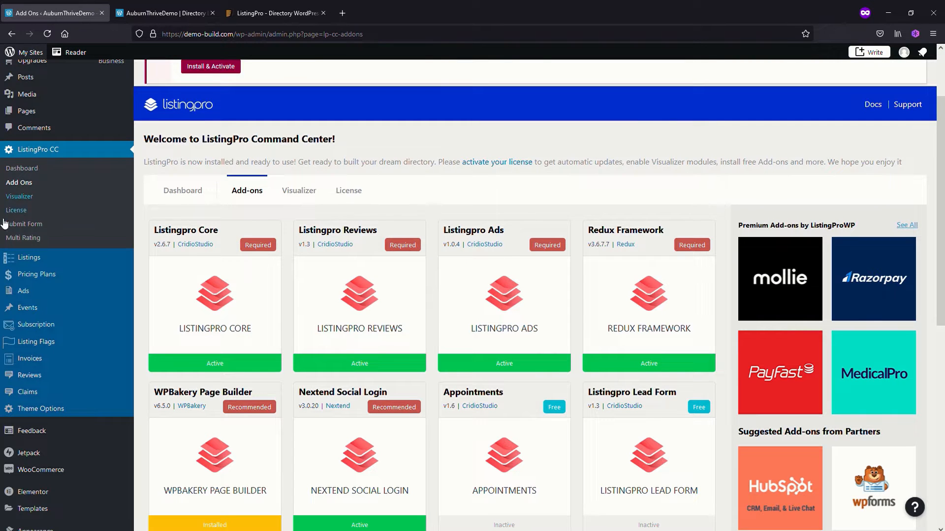
{"action": "scroll", "coordinate": [85, 317], "scroll_direction": "down", "scroll_amount": 1}
{"action": "scroll", "coordinate": [86, 320], "scroll_direction": "down", "scroll_amount": 3}
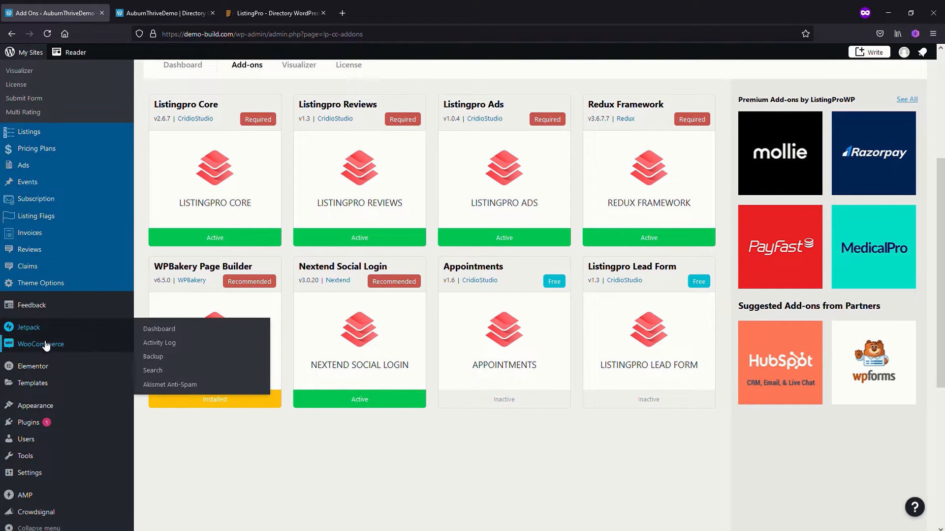
{"action": "mouse_move", "coordinate": [38, 471]}
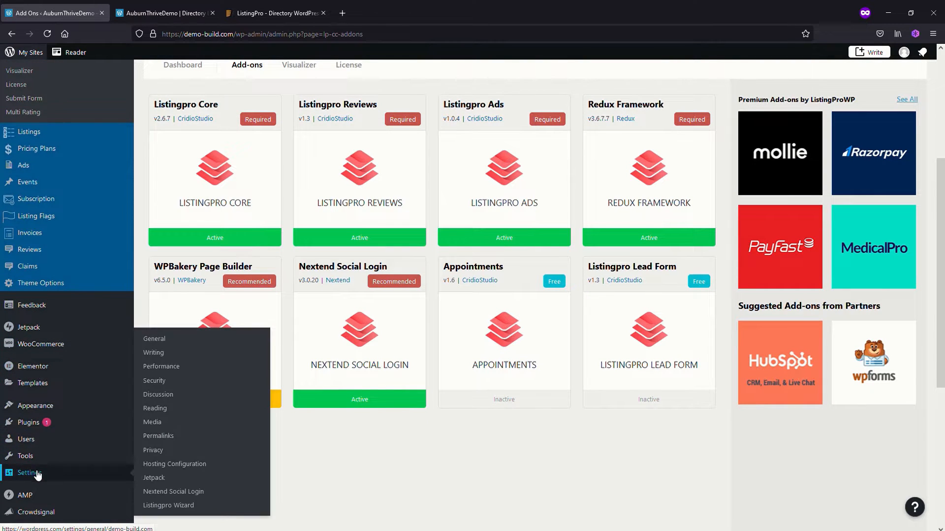
{"action": "left_click", "coordinate": [160, 341]}
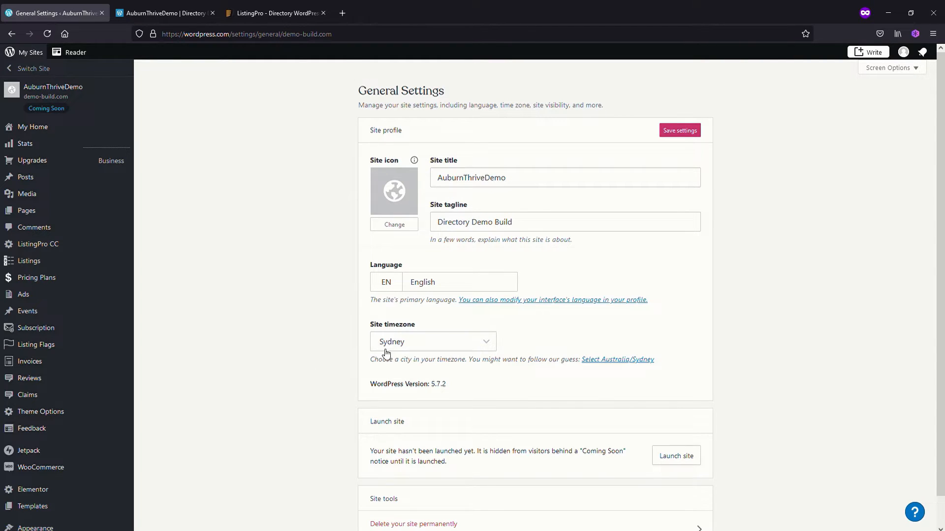
{"action": "scroll", "coordinate": [79, 408], "scroll_direction": "down", "scroll_amount": 3}
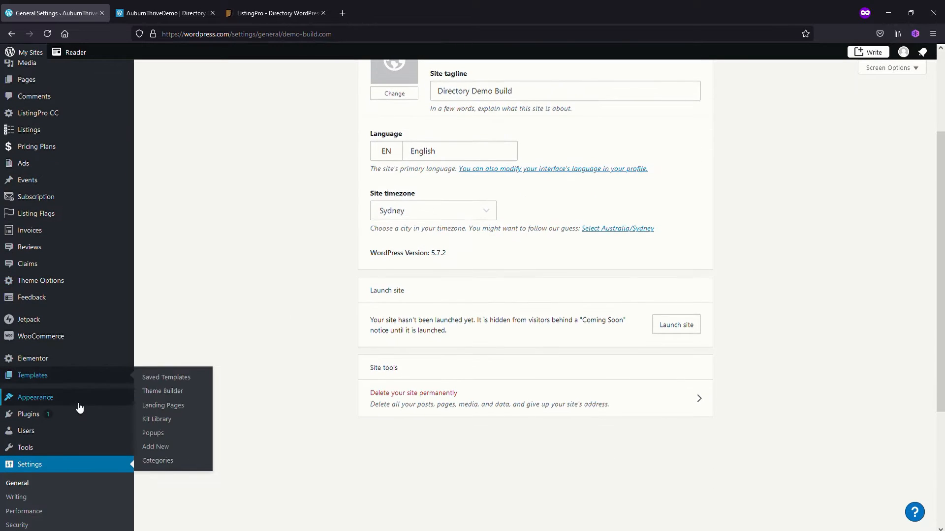
Set the site's permalink structure to Post name and save the change
{"action": "scroll", "coordinate": [79, 407], "scroll_direction": "down", "scroll_amount": 2}
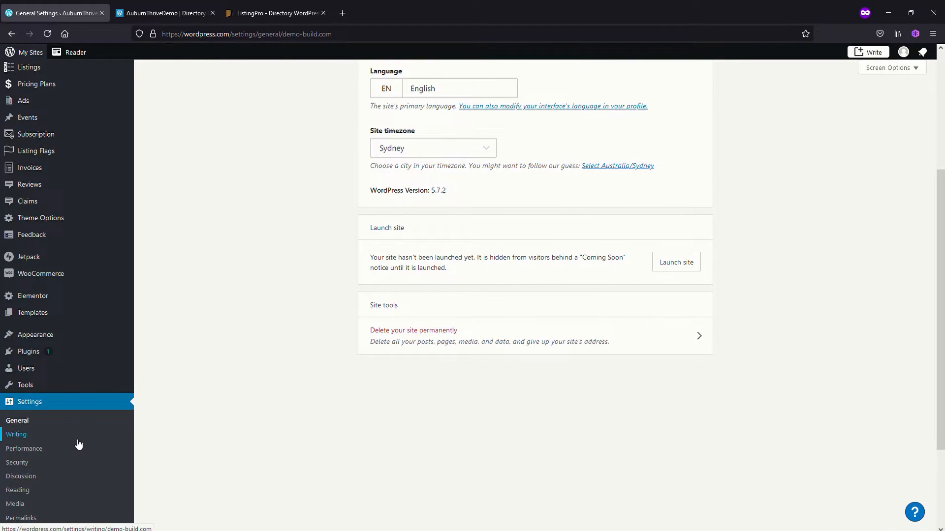
{"action": "scroll", "coordinate": [79, 445], "scroll_direction": "down", "scroll_amount": 1}
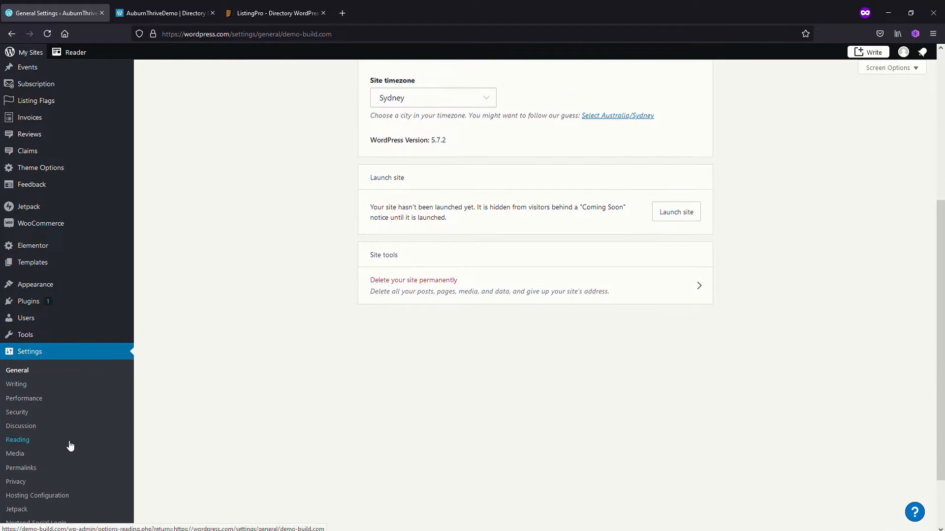
{"action": "left_click", "coordinate": [28, 470]}
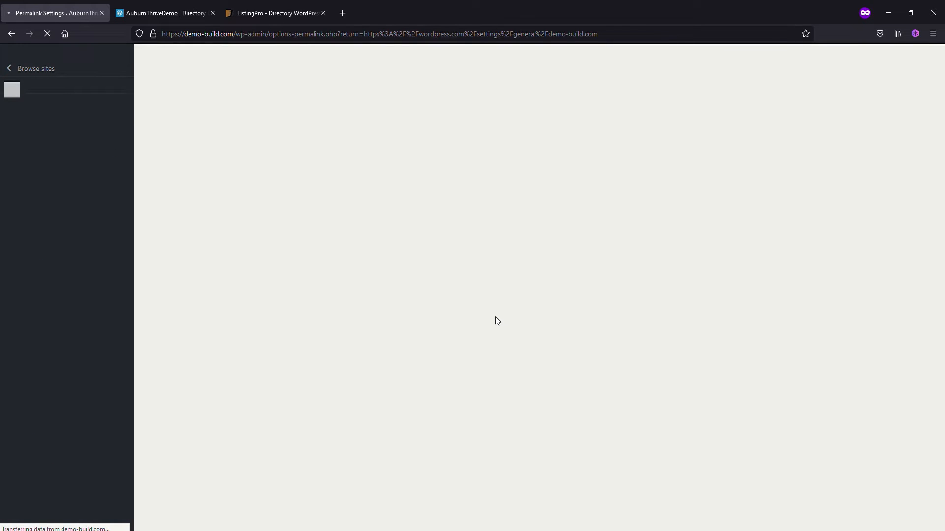
{"action": "scroll", "coordinate": [509, 324], "scroll_direction": "down", "scroll_amount": 2}
{"action": "scroll", "coordinate": [517, 282], "scroll_direction": "down", "scroll_amount": 1}
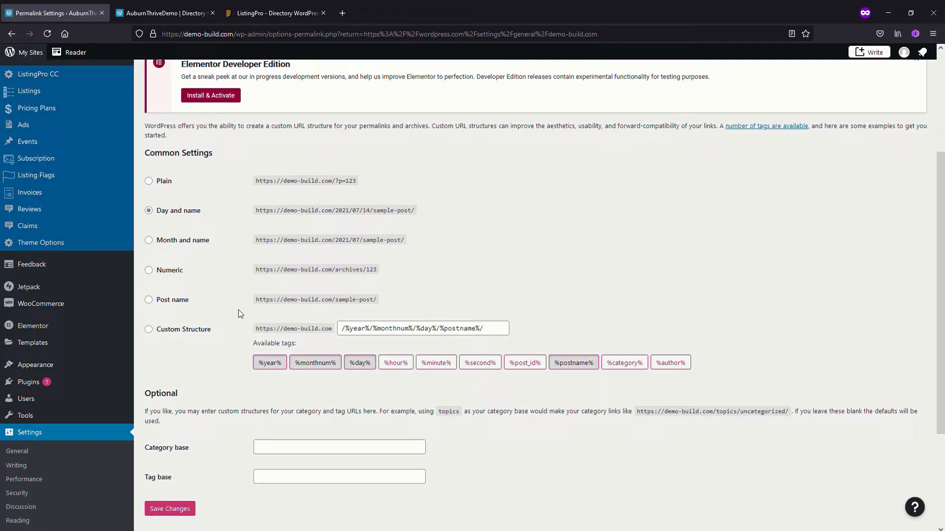
{"action": "left_click", "coordinate": [149, 300]}
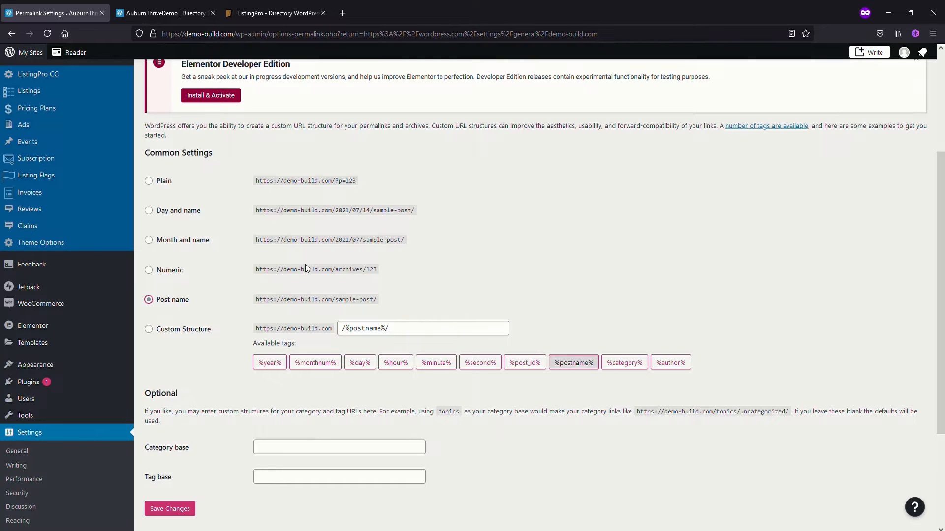
{"action": "scroll", "coordinate": [533, 231], "scroll_direction": "down", "scroll_amount": 2}
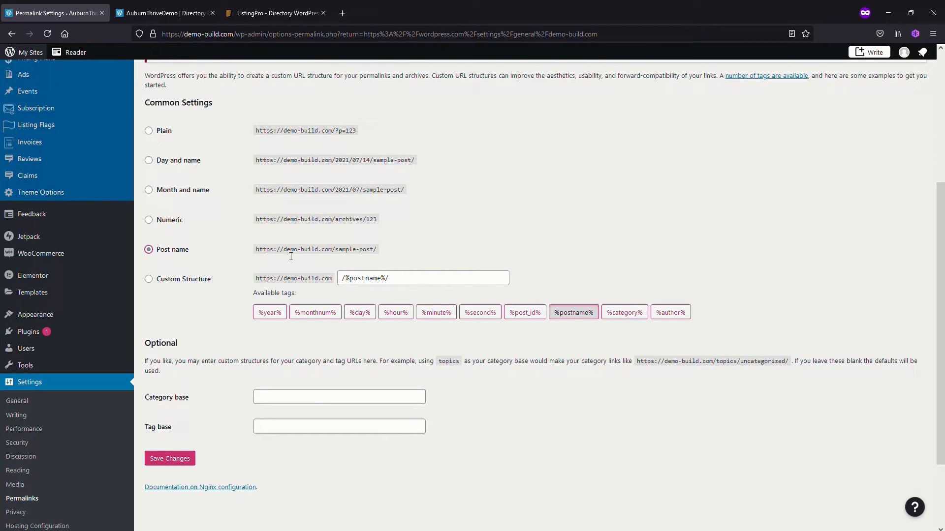
{"action": "left_click", "coordinate": [176, 461]}
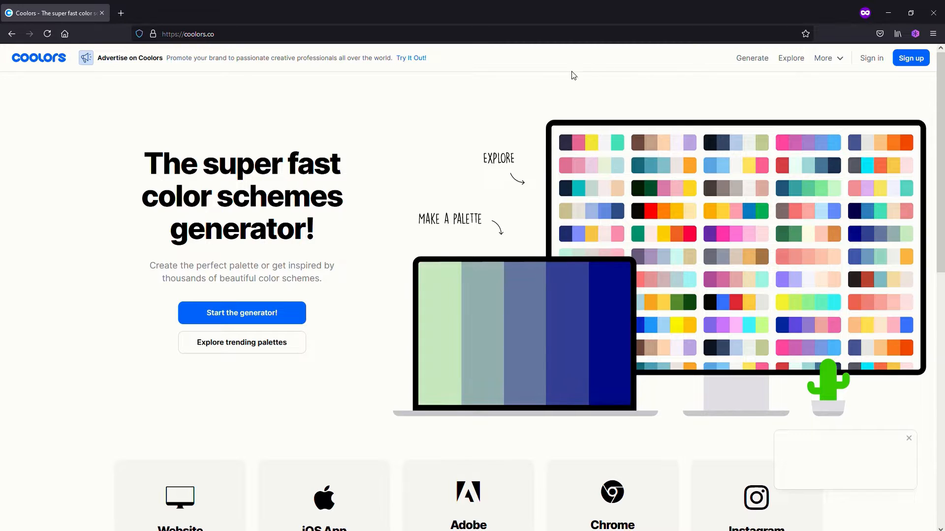
Open the Coolors palette generator and generate several random color palettes to browse for a color scheme
{"action": "left_click", "coordinate": [753, 59]}
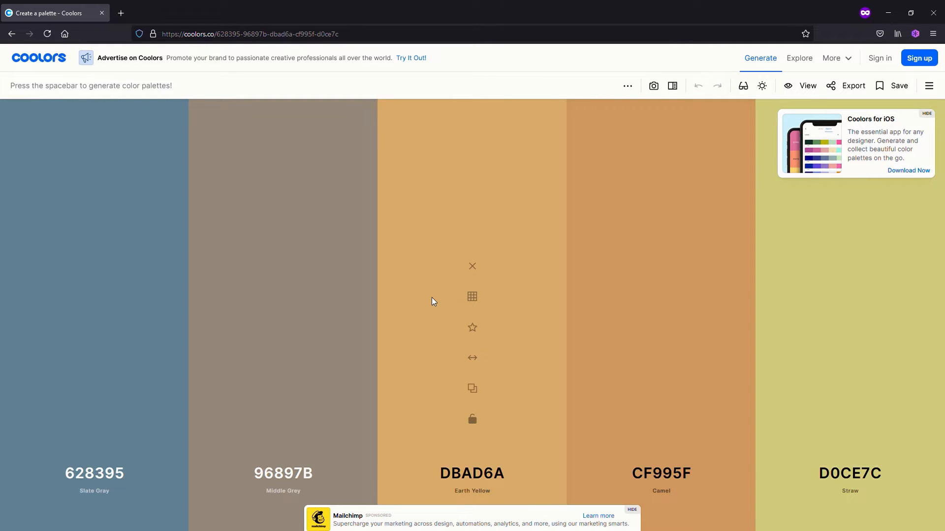
{"action": "key", "text": "space"}
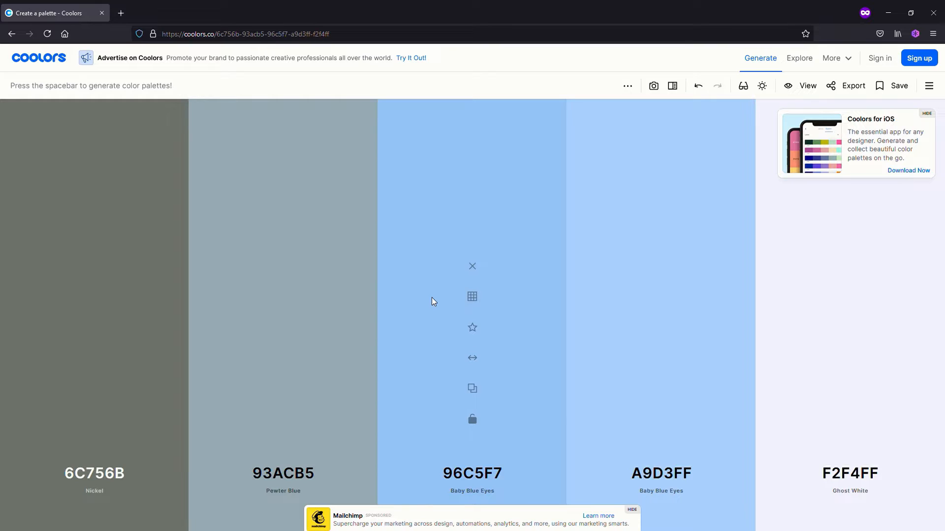
{"action": "key", "text": "space"}
{"action": "key", "text": "space"}
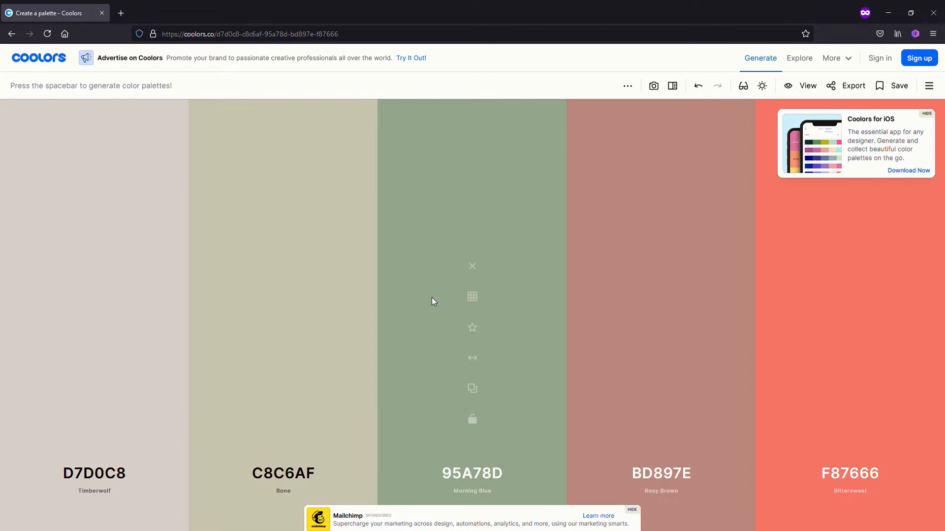
{"action": "key", "text": "space"}
{"action": "key", "text": "space"}
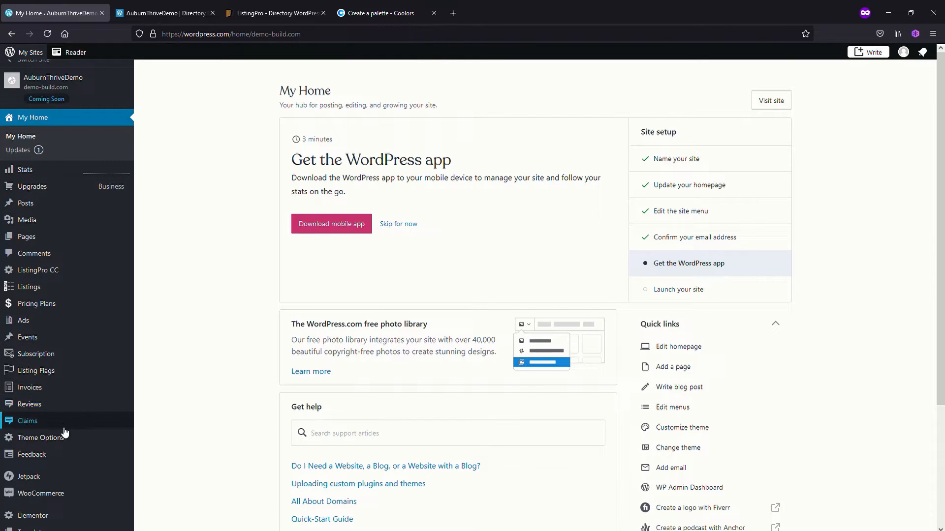
In ListingPro's general theme options, set the primary color to #3D405B, copied from the dark blue swatch of the Coolors palette
{"action": "mouse_move", "coordinate": [57, 442]}
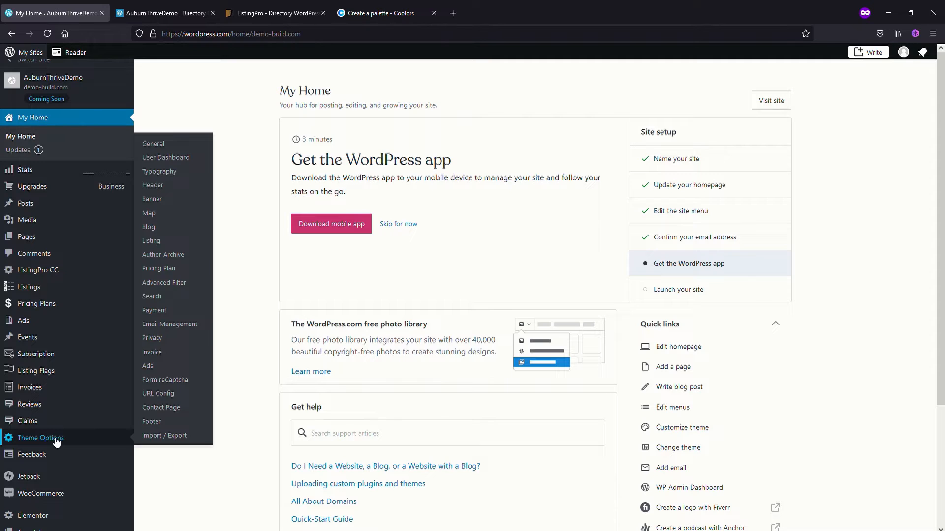
{"action": "left_click", "coordinate": [57, 443]}
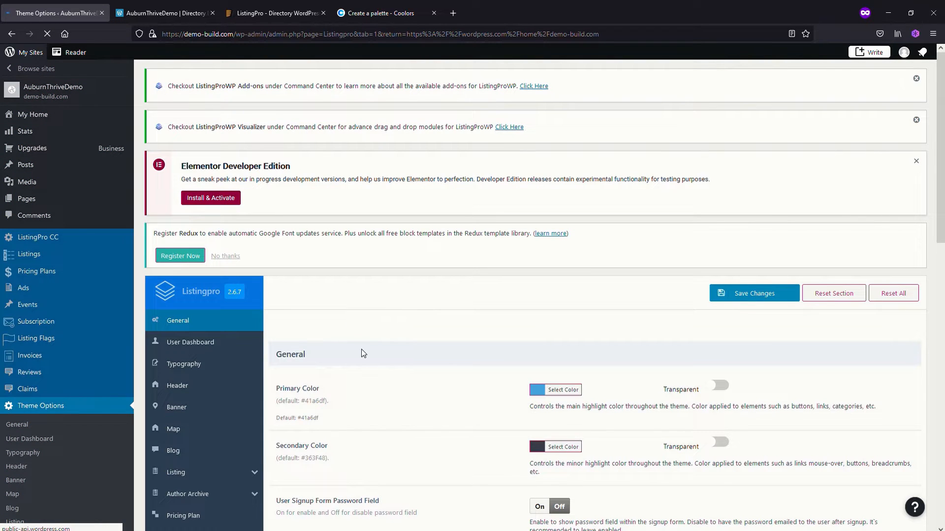
{"action": "scroll", "coordinate": [362, 350], "scroll_direction": "down", "scroll_amount": 4}
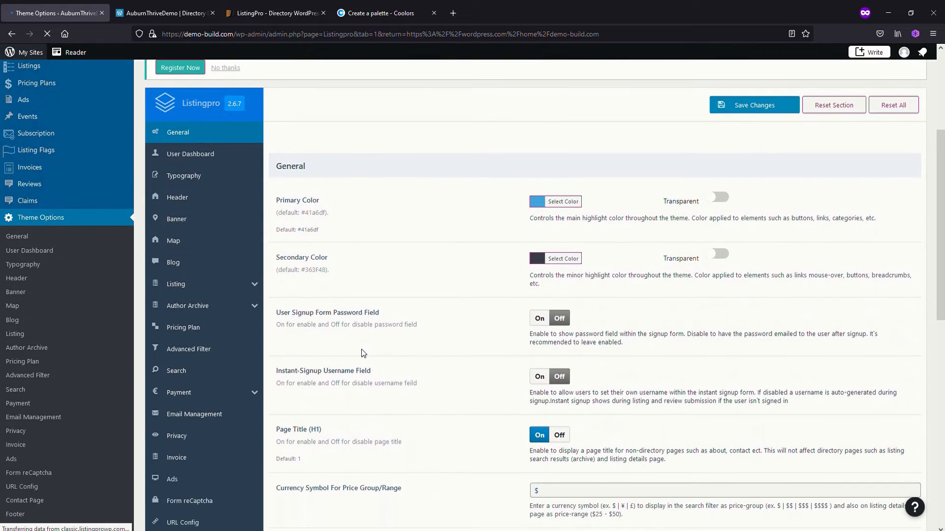
{"action": "scroll", "coordinate": [364, 353], "scroll_direction": "down", "scroll_amount": 1}
{"action": "scroll", "coordinate": [364, 353], "scroll_direction": "up", "scroll_amount": 3}
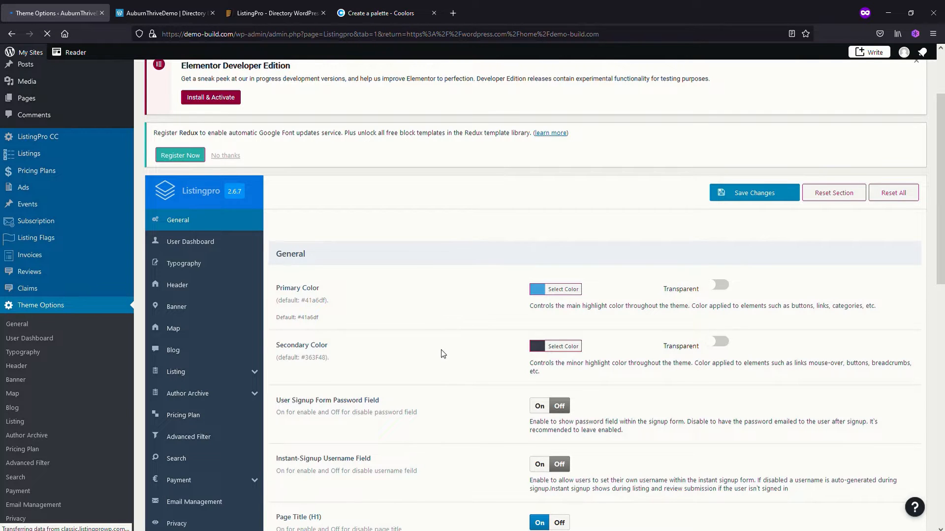
{"action": "scroll", "coordinate": [441, 352], "scroll_direction": "down", "scroll_amount": 2}
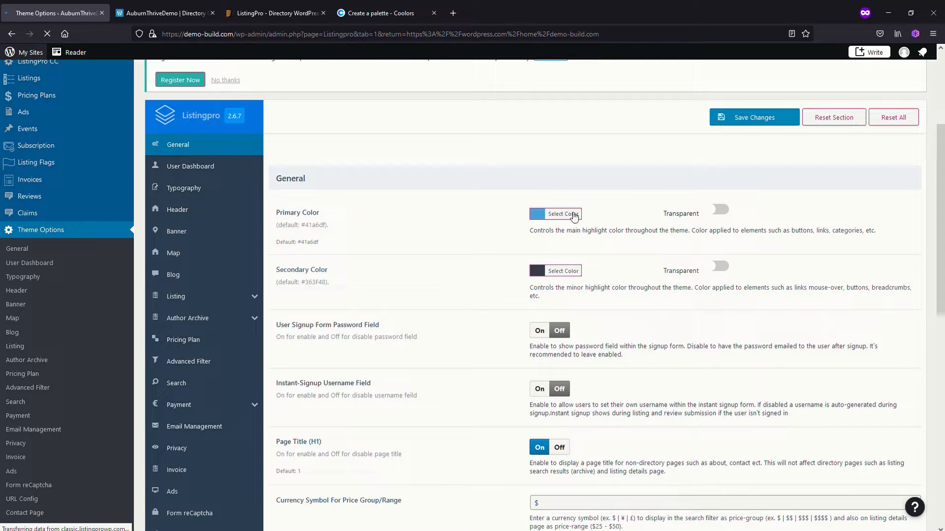
{"action": "left_click", "coordinate": [543, 217]}
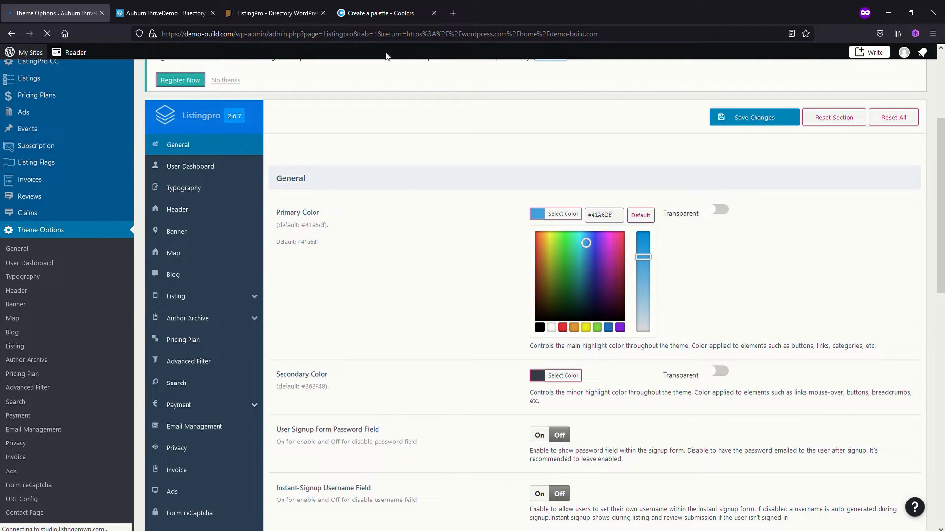
{"action": "left_click", "coordinate": [385, 15]}
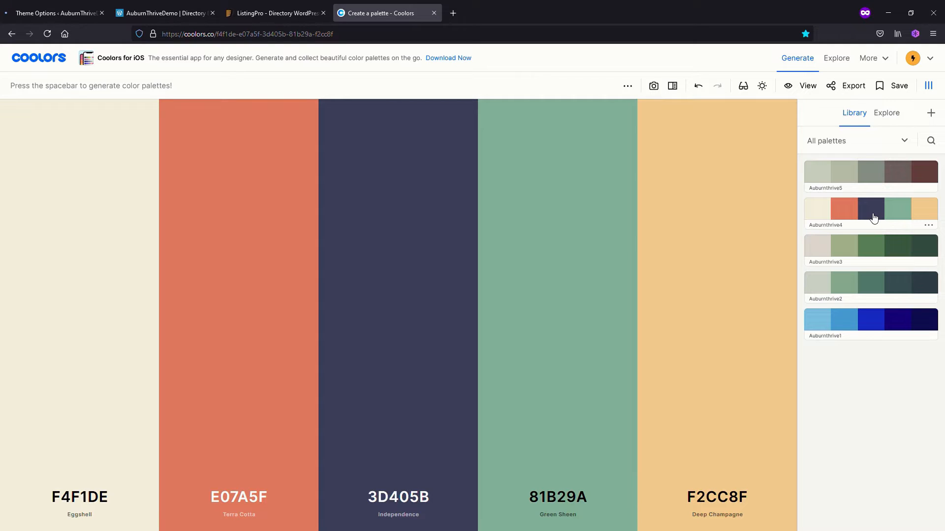
{"action": "left_click", "coordinate": [403, 500]}
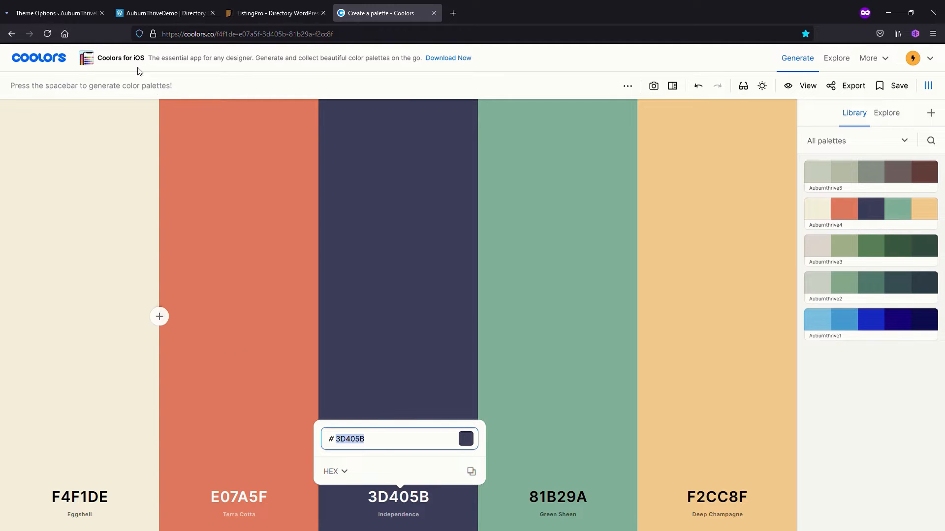
{"action": "left_click", "coordinate": [76, 13]}
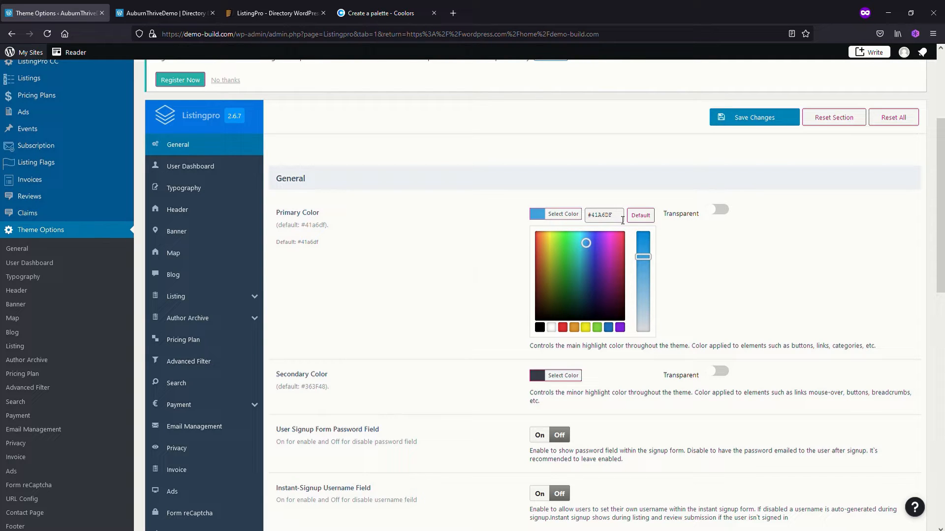
{"action": "left_click_drag", "start_coordinate": [622, 220], "coordinate": [560, 215]}
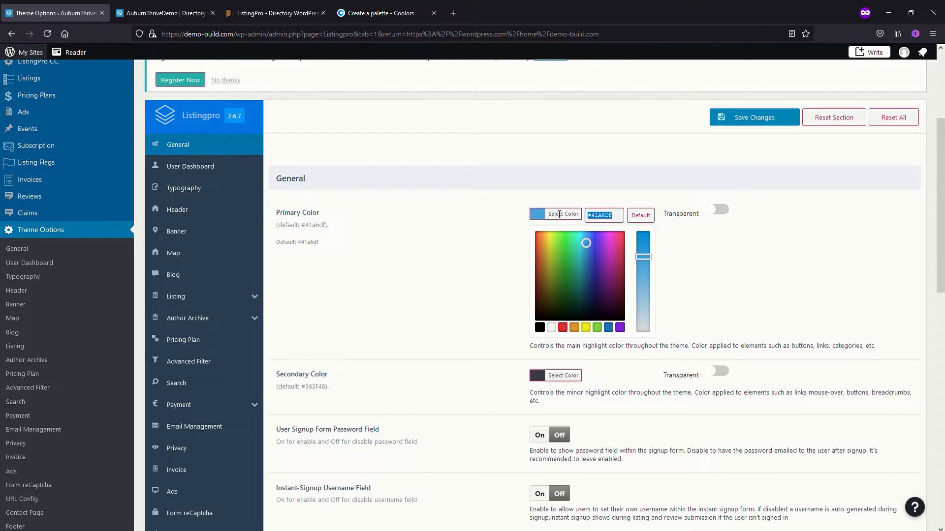
{"action": "type", "text": "#3d405b"}
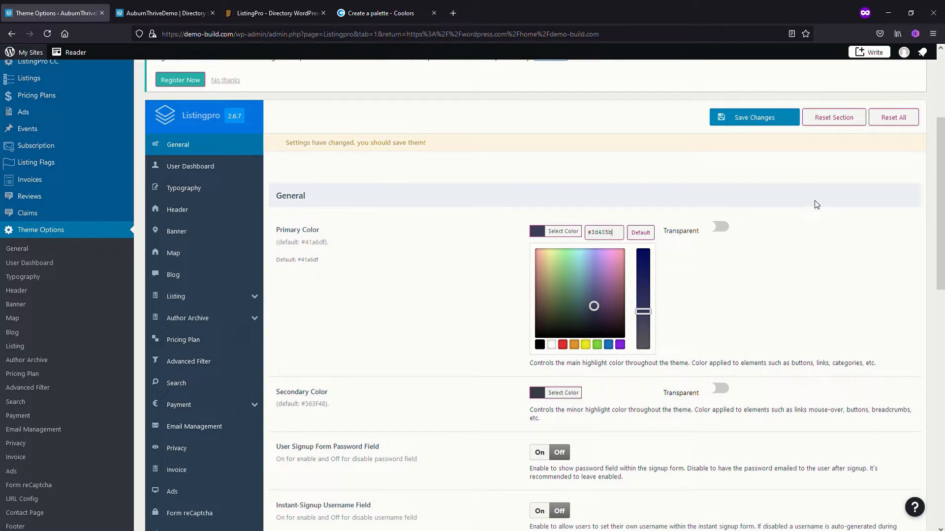
Set the theme's secondary color to #E07A5F, copied from the Terra Cotta swatch in Coolors, and save the theme options
{"action": "scroll", "coordinate": [448, 384], "scroll_direction": "down", "scroll_amount": 2}
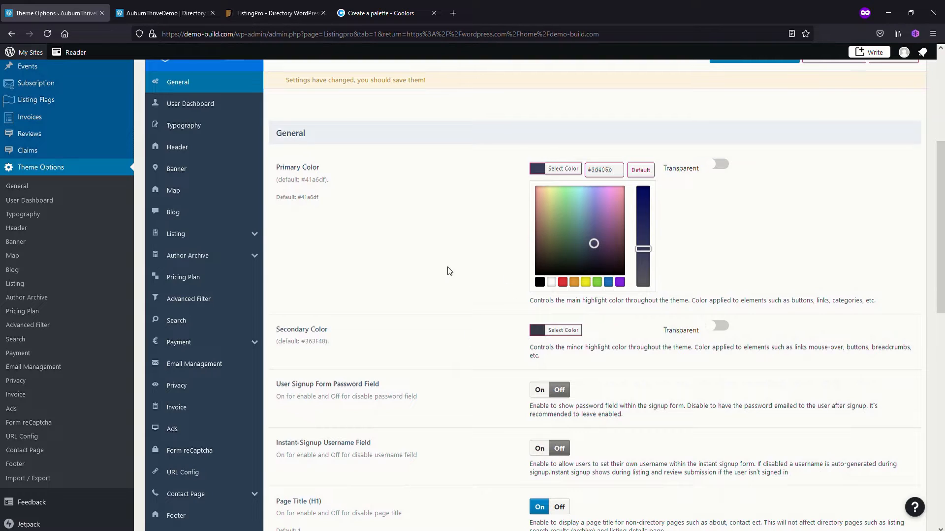
{"action": "left_click", "coordinate": [537, 331]}
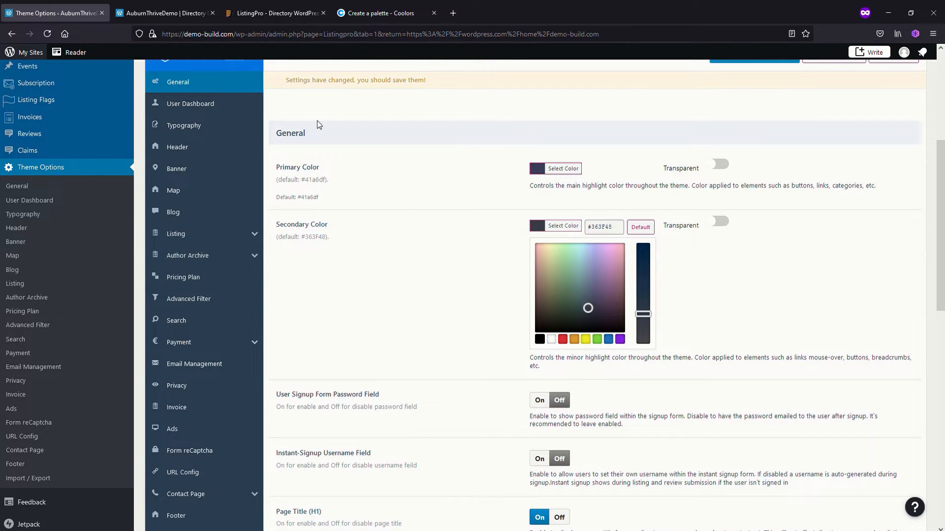
{"action": "left_click", "coordinate": [382, 14]}
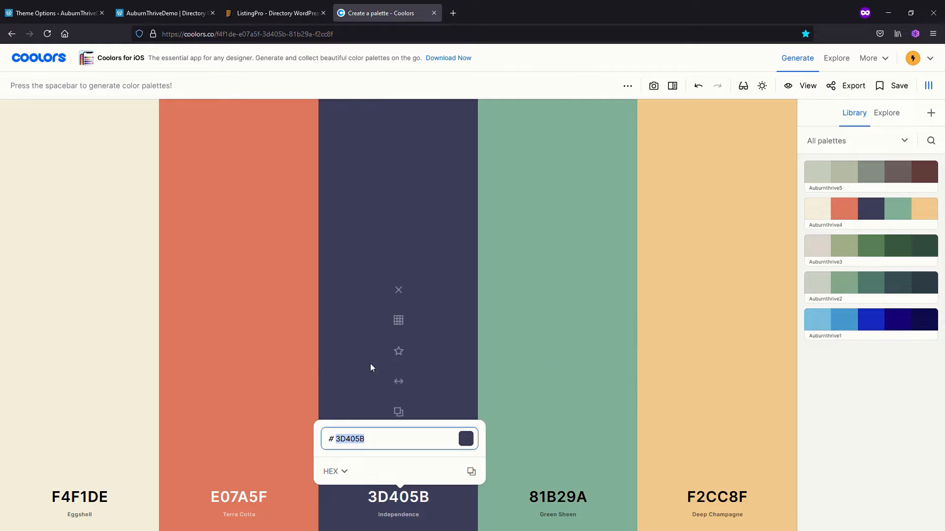
{"action": "left_click", "coordinate": [240, 501]}
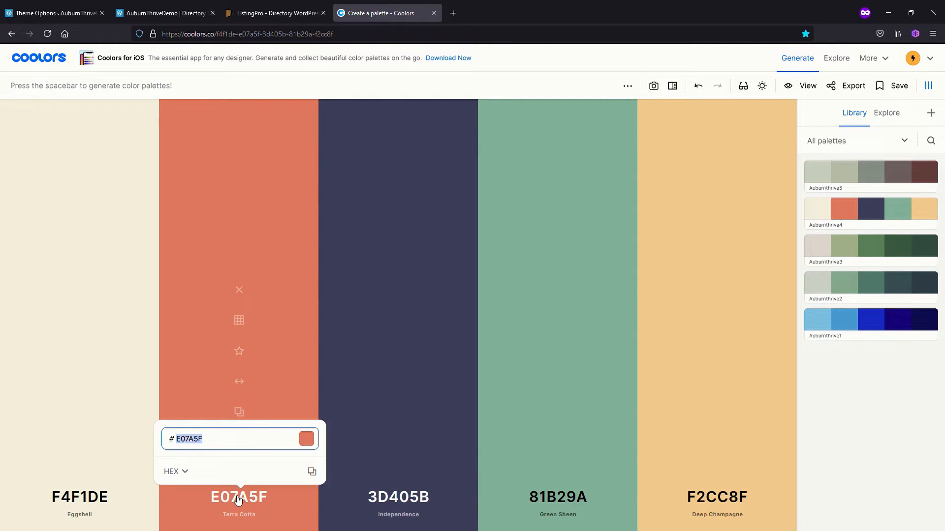
{"action": "left_click", "coordinate": [54, 13]}
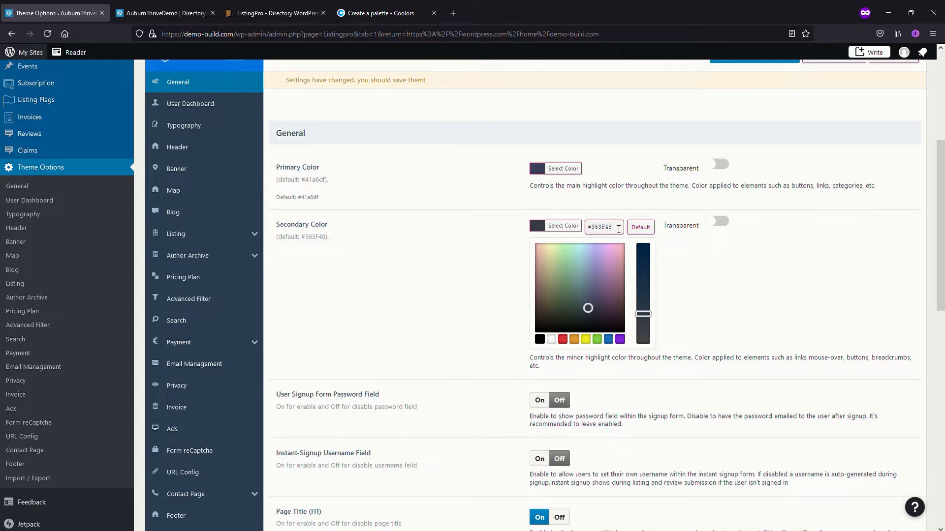
{"action": "left_click_drag", "start_coordinate": [617, 227], "coordinate": [577, 227]}
{"action": "type", "text": "#e07a5f"}
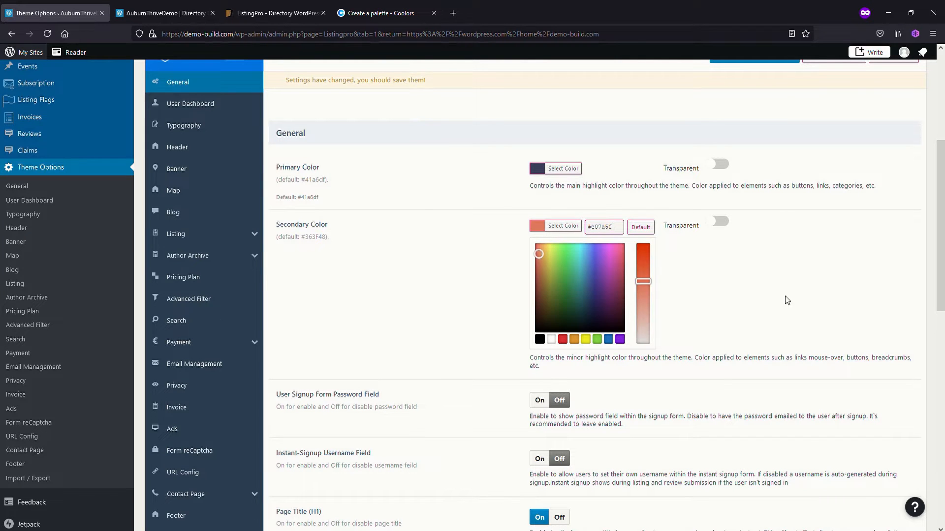
{"action": "scroll", "coordinate": [787, 315], "scroll_direction": "up", "scroll_amount": 2}
{"action": "left_click", "coordinate": [750, 130]}
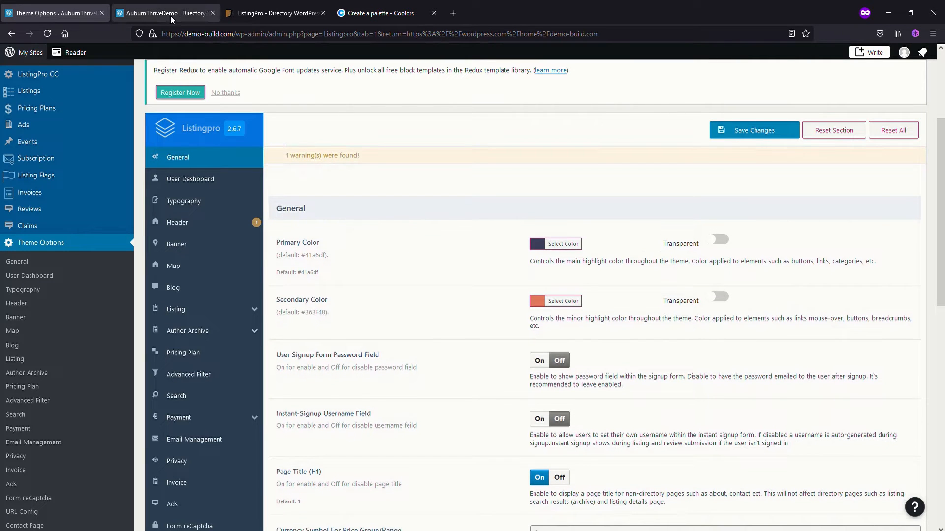
Reload the demo-build.com home page and check how the new theme colors appear on it
{"action": "left_click", "coordinate": [170, 16]}
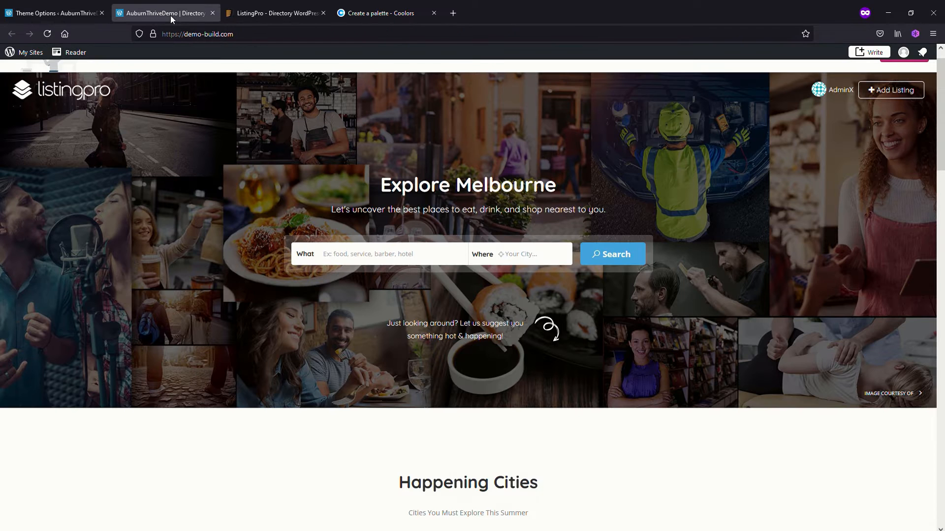
{"action": "left_click", "coordinate": [52, 34]}
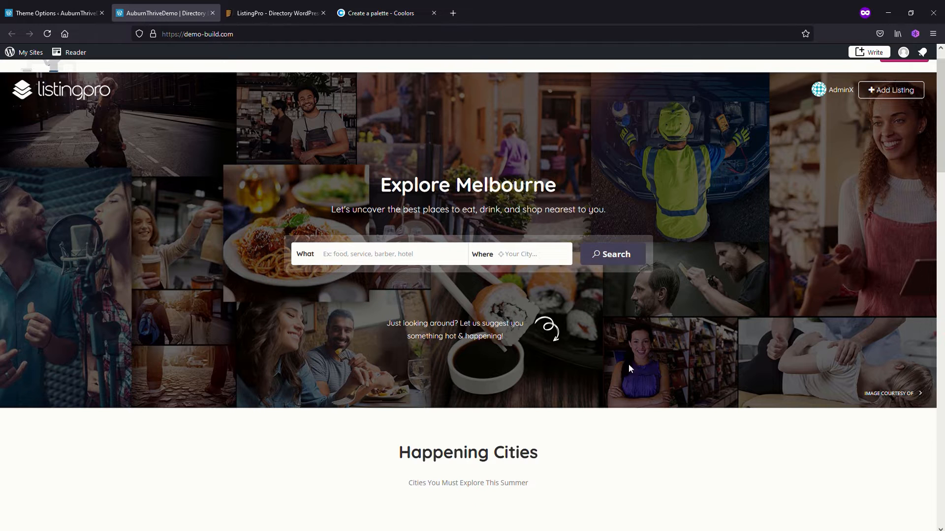
{"action": "scroll", "coordinate": [656, 438], "scroll_direction": "down", "scroll_amount": 5}
{"action": "scroll", "coordinate": [632, 394], "scroll_direction": "up", "scroll_amount": 4}
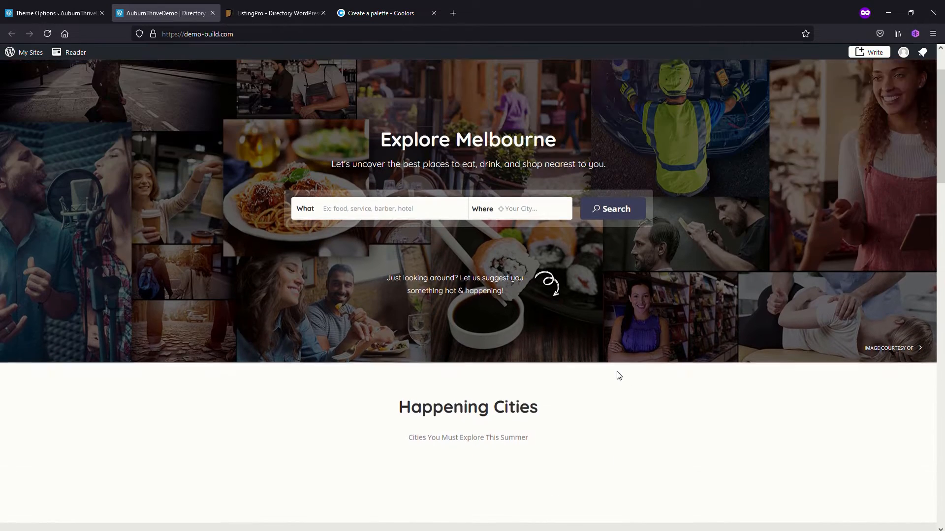
{"action": "scroll", "coordinate": [618, 376], "scroll_direction": "up", "scroll_amount": 2}
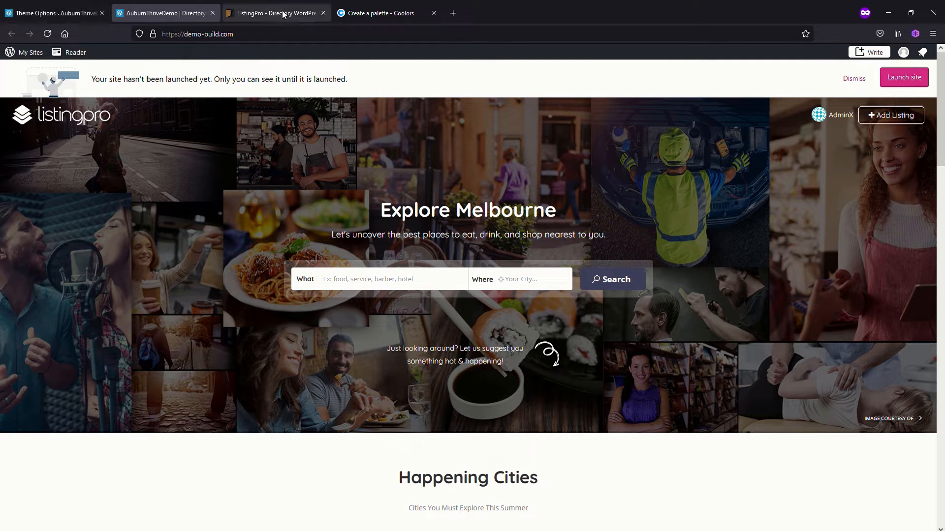
Review the remaining general theme options down to the auto-location settings, comparing them with the home page banner
{"action": "left_click", "coordinate": [56, 14]}
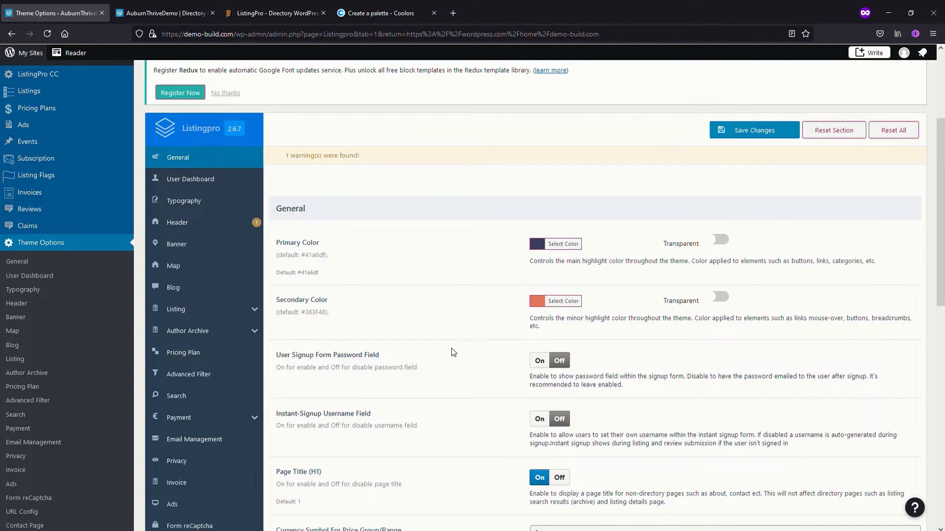
{"action": "scroll", "coordinate": [453, 351], "scroll_direction": "down", "scroll_amount": 1}
{"action": "scroll", "coordinate": [461, 346], "scroll_direction": "down", "scroll_amount": 3}
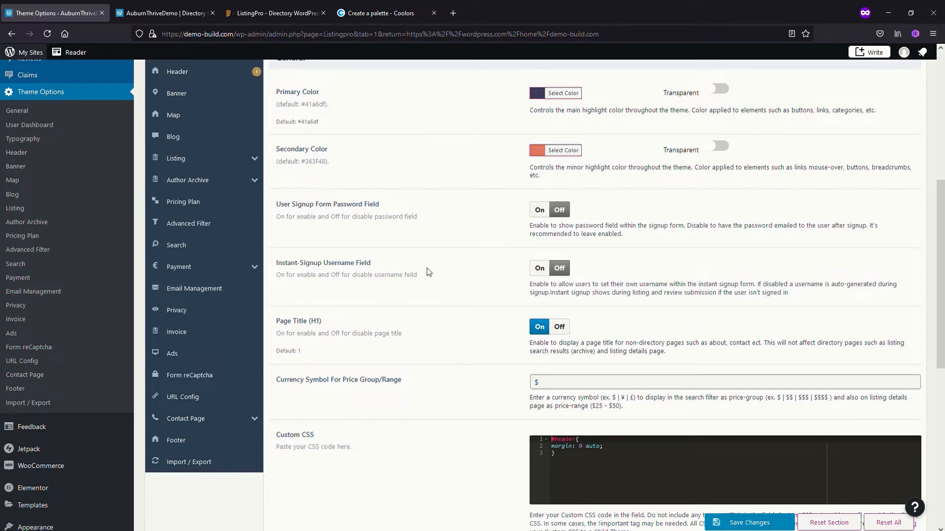
{"action": "scroll", "coordinate": [450, 288], "scroll_direction": "down", "scroll_amount": 1}
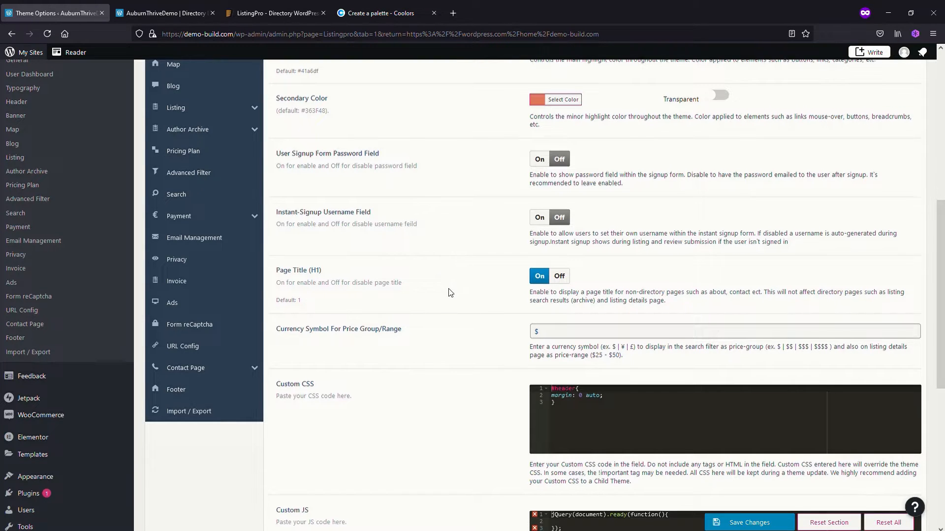
{"action": "scroll", "coordinate": [449, 290], "scroll_direction": "down", "scroll_amount": 1}
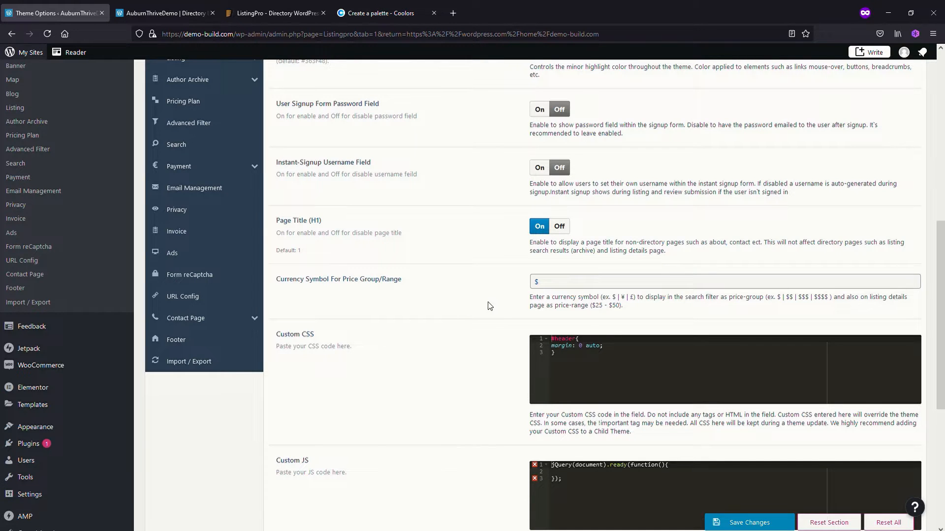
{"action": "scroll", "coordinate": [466, 315], "scroll_direction": "down", "scroll_amount": 1}
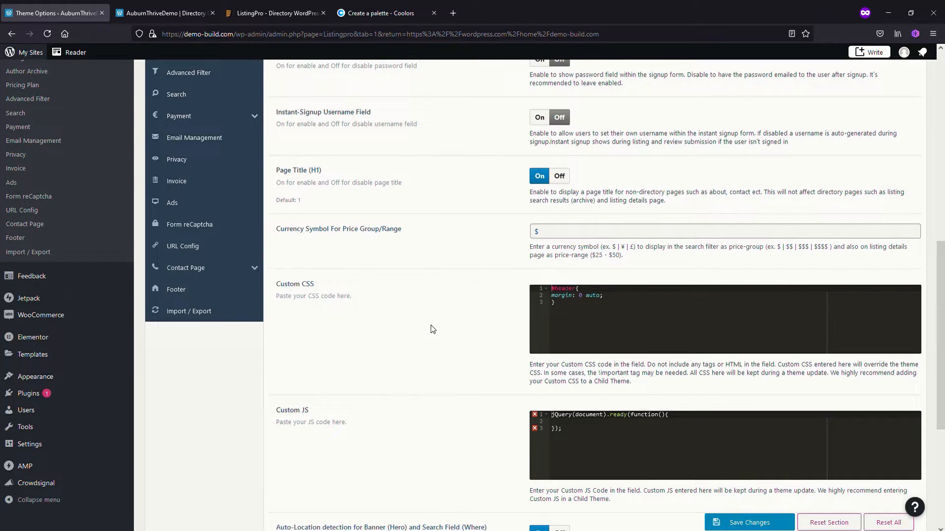
{"action": "scroll", "coordinate": [425, 344], "scroll_direction": "down", "scroll_amount": 3}
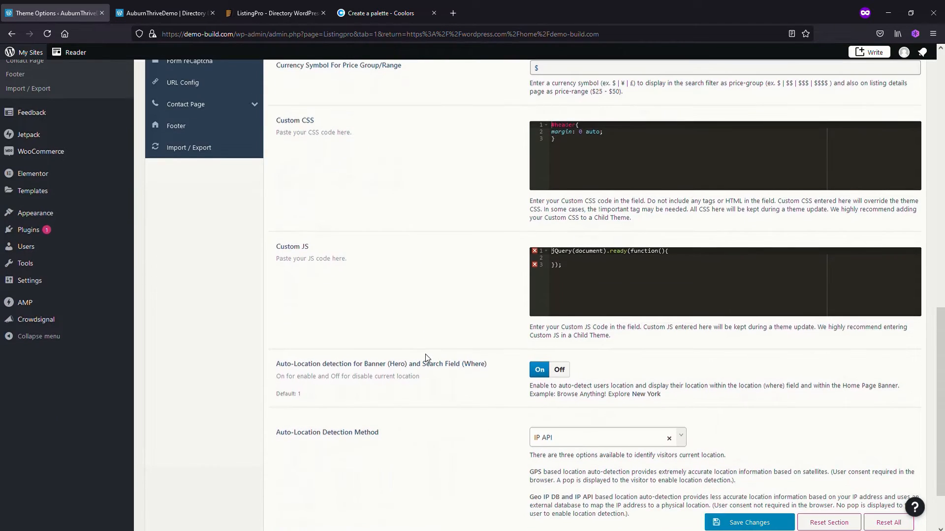
{"action": "scroll", "coordinate": [431, 339], "scroll_direction": "down", "scroll_amount": 2}
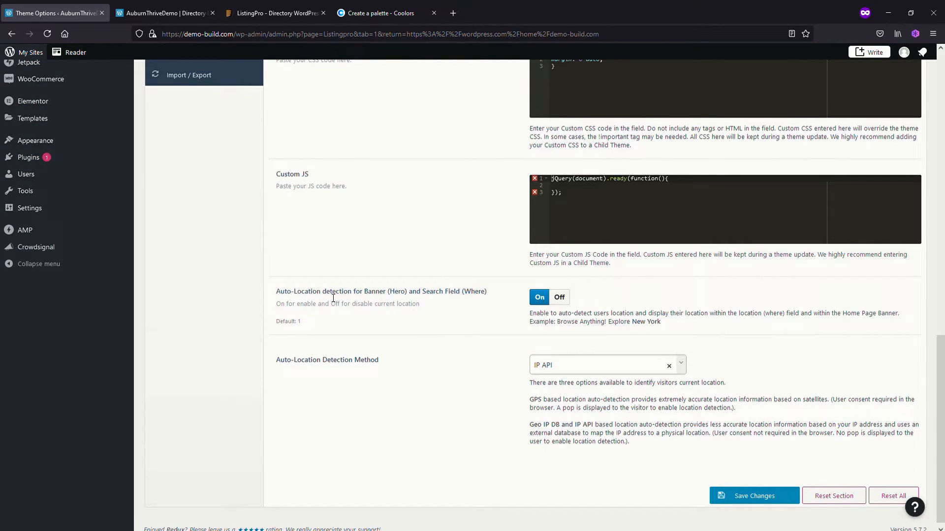
{"action": "left_click", "coordinate": [175, 17]}
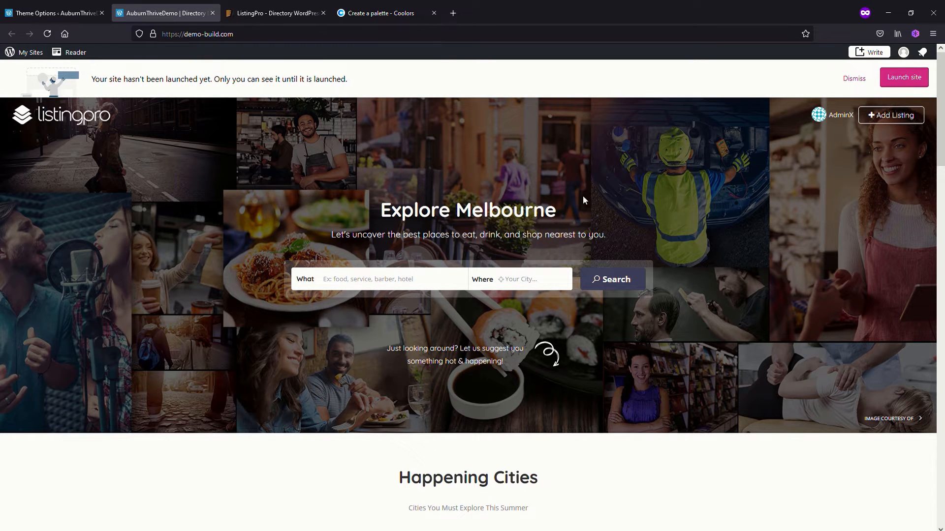
{"action": "left_click", "coordinate": [56, 14]}
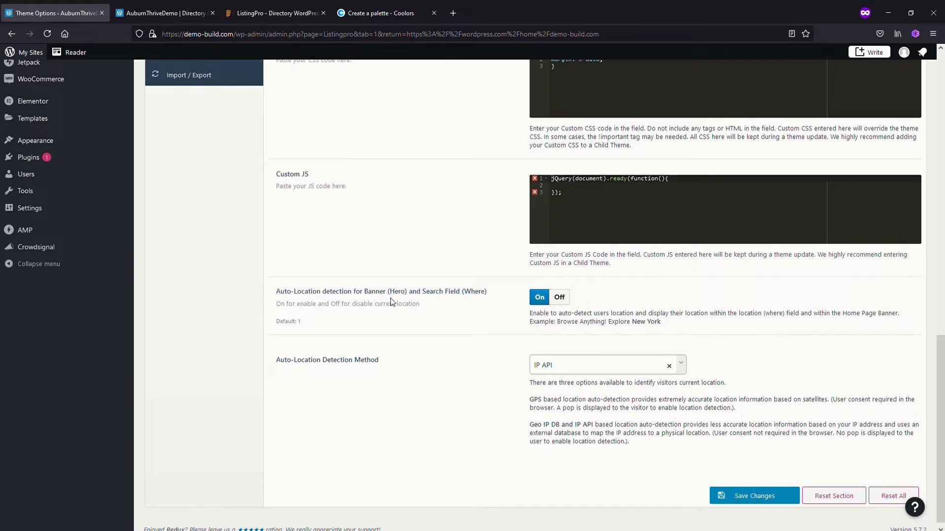
Turn off auto-location detection for the banner and search field, save the theme options, and reload the home page to check the banner
{"action": "left_click", "coordinate": [559, 298]}
{"action": "scroll", "coordinate": [570, 301], "scroll_direction": "up", "scroll_amount": 3}
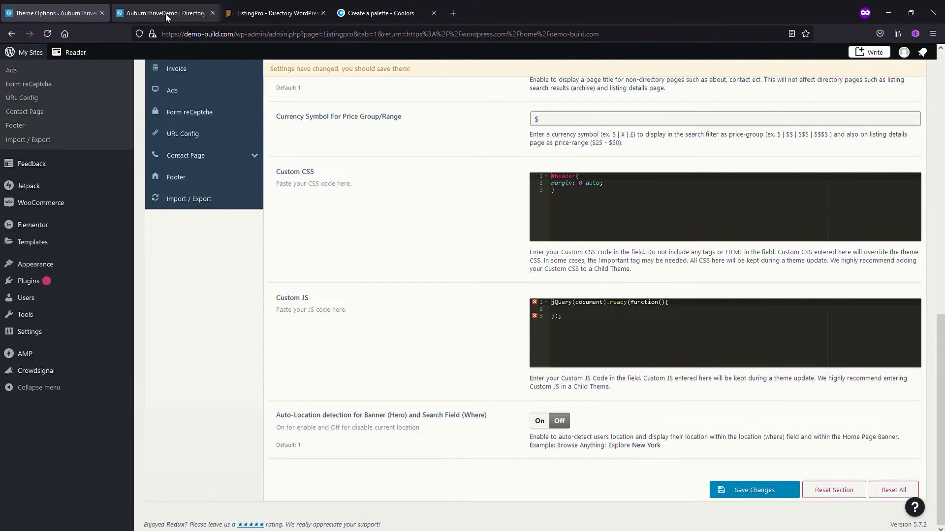
{"action": "left_click", "coordinate": [766, 487]}
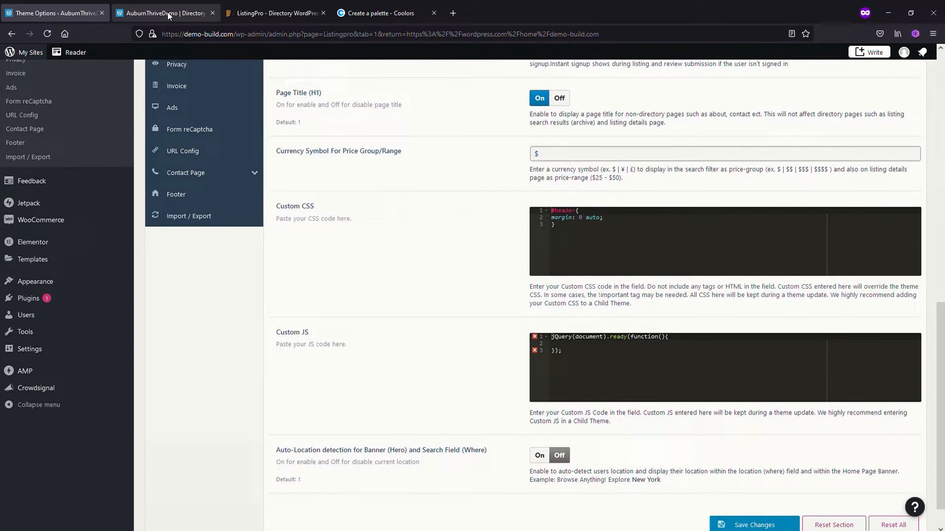
{"action": "left_click", "coordinate": [168, 16]}
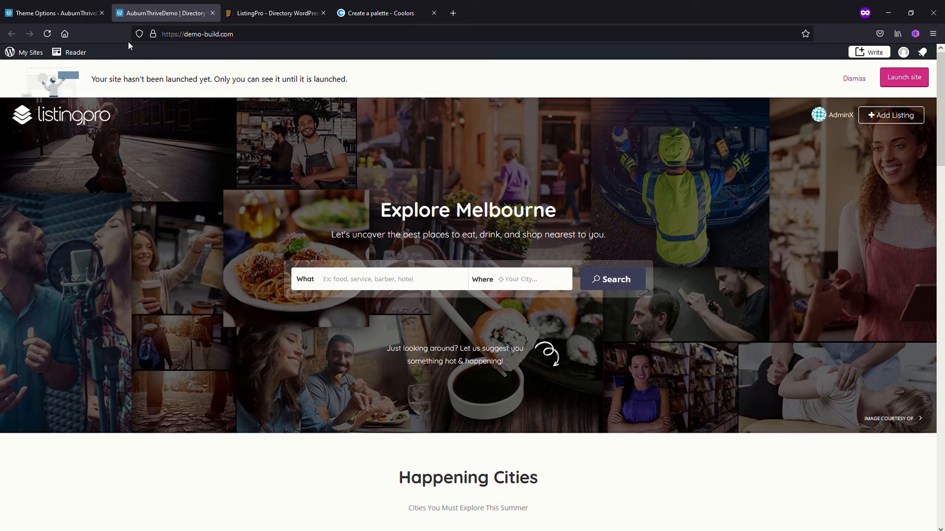
{"action": "left_click", "coordinate": [47, 35]}
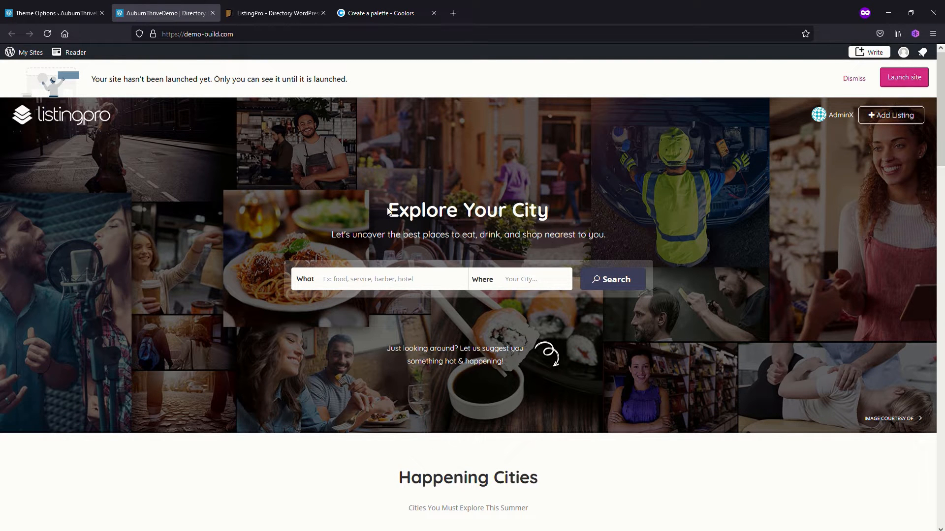
Turn auto-location detection for the banner and search field back on and save the theme options
{"action": "left_click", "coordinate": [52, 14]}
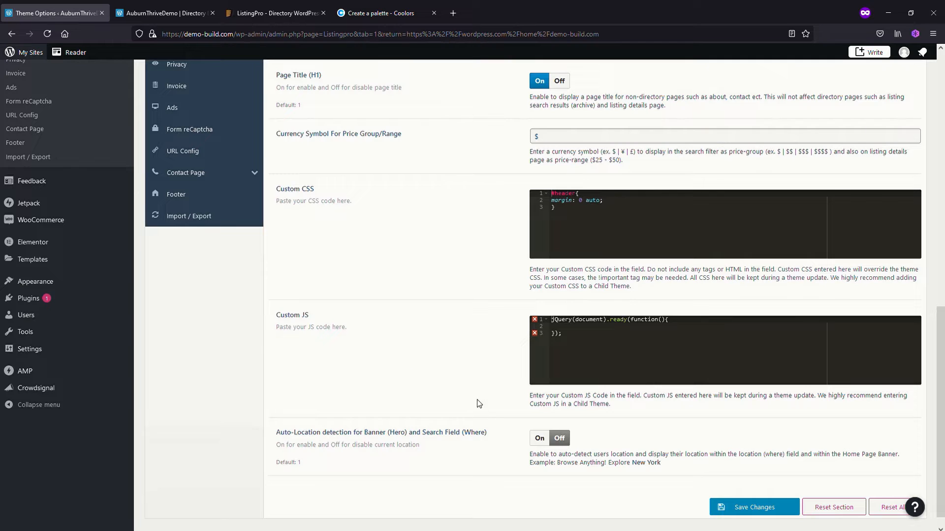
{"action": "left_click", "coordinate": [539, 438]}
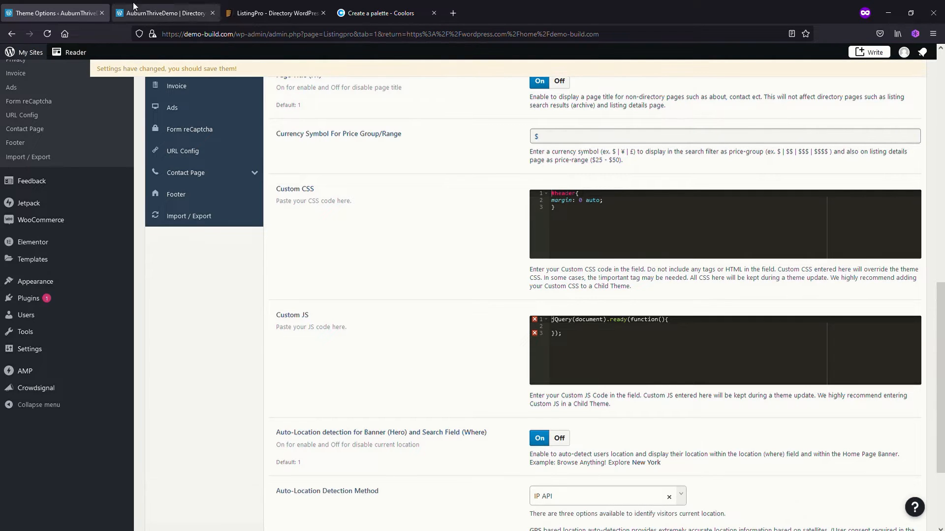
{"action": "scroll", "coordinate": [787, 496], "scroll_direction": "down", "scroll_amount": 3}
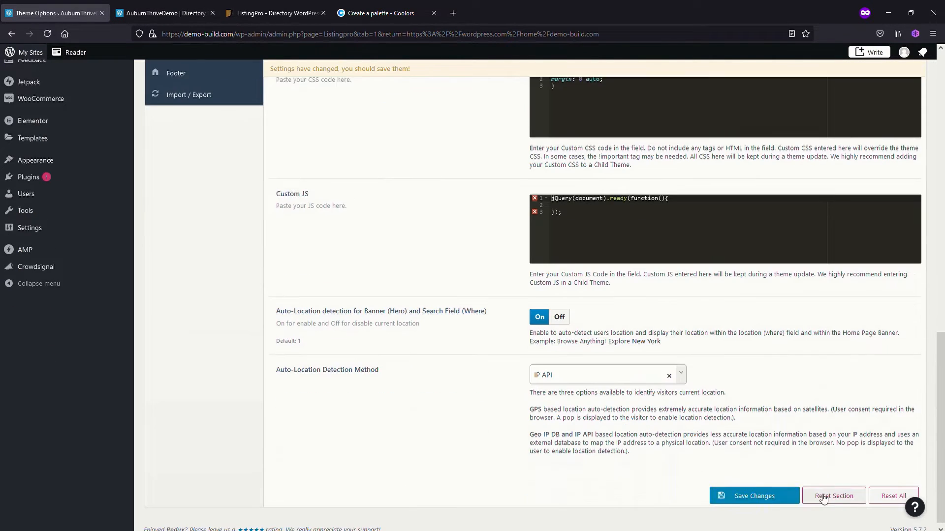
{"action": "left_click", "coordinate": [755, 490]}
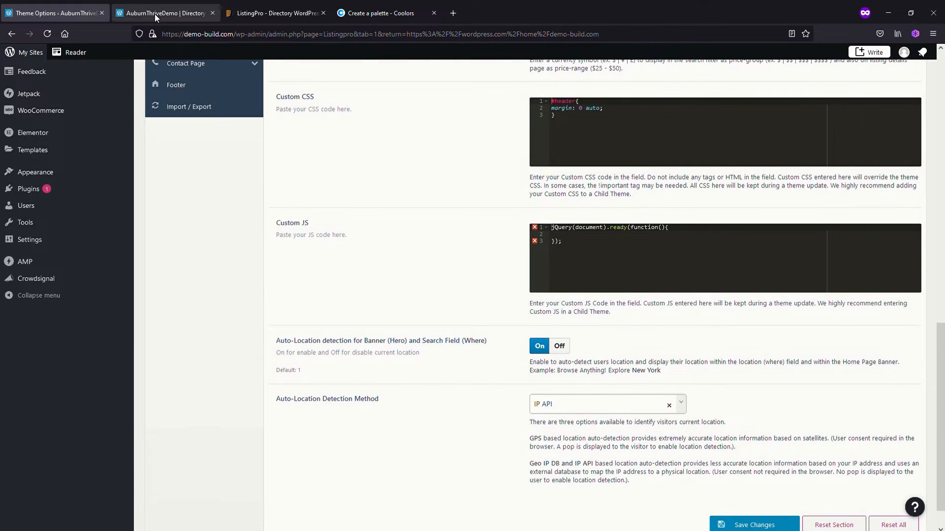
{"action": "left_click", "coordinate": [155, 13]}
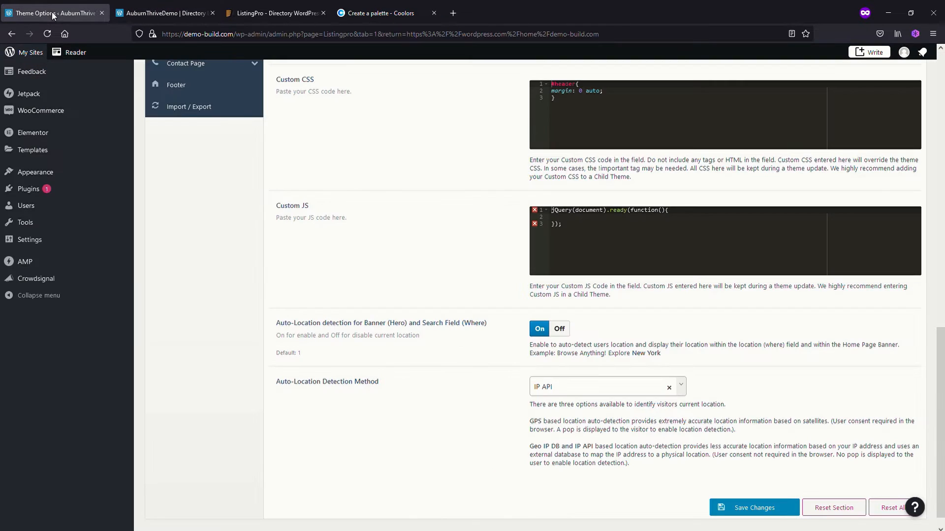
Set the auto-location detection method to Geo IP DB in the general theme options and save the changes
{"action": "left_click", "coordinate": [49, 13]}
{"action": "scroll", "coordinate": [472, 402], "scroll_direction": "down", "scroll_amount": 1}
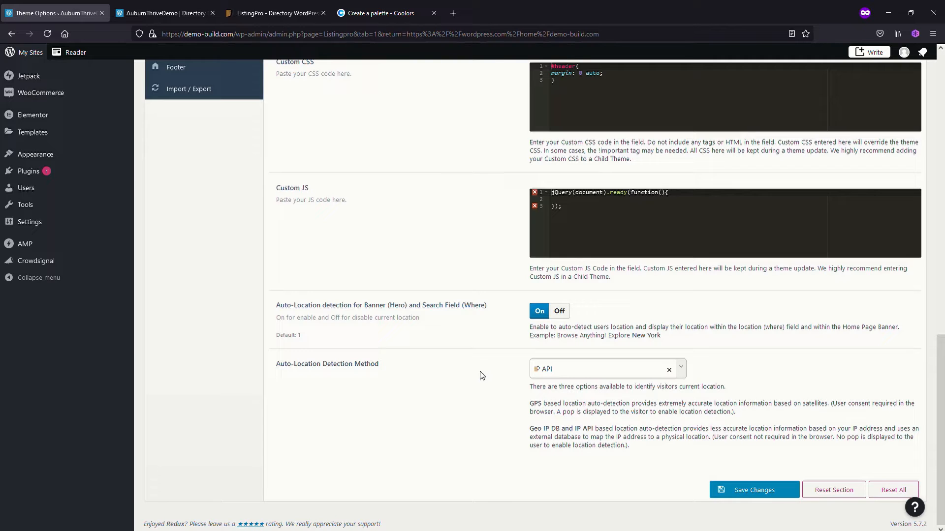
{"action": "left_click", "coordinate": [685, 374]}
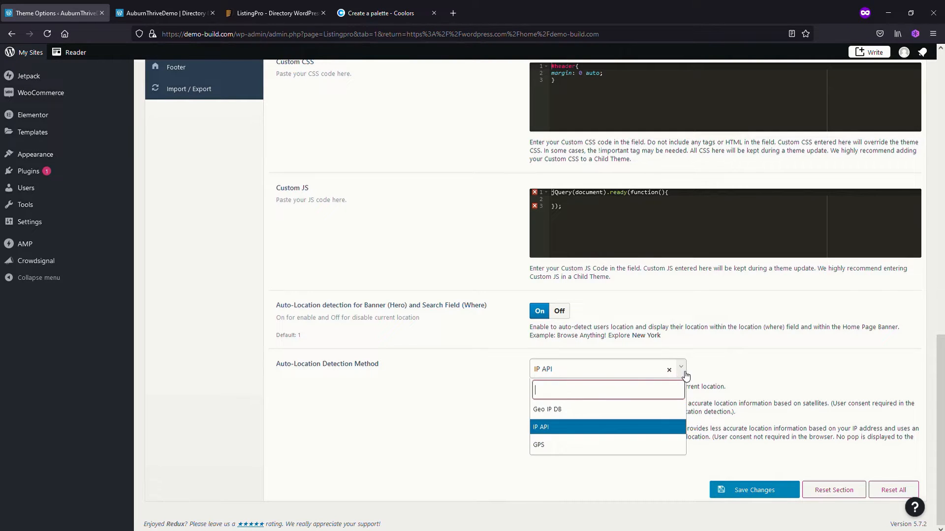
{"action": "left_click", "coordinate": [714, 374]}
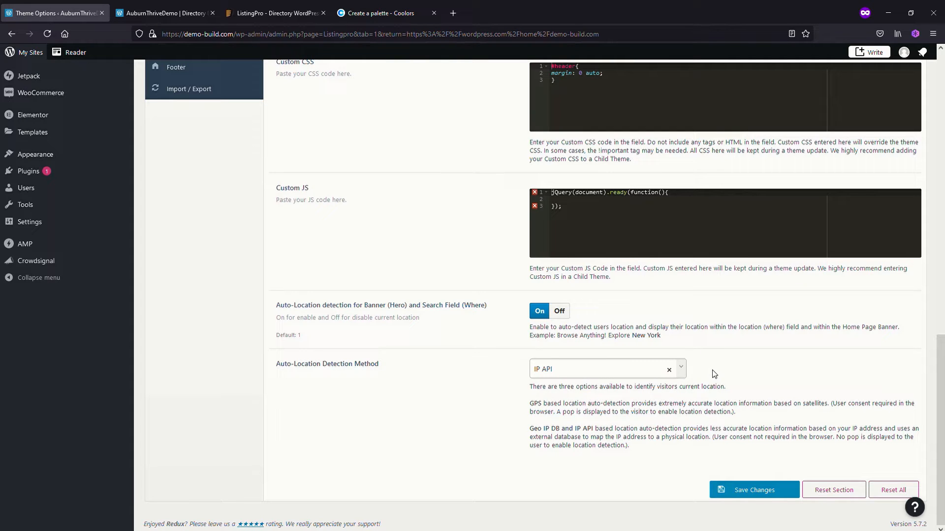
{"action": "left_click", "coordinate": [681, 373]}
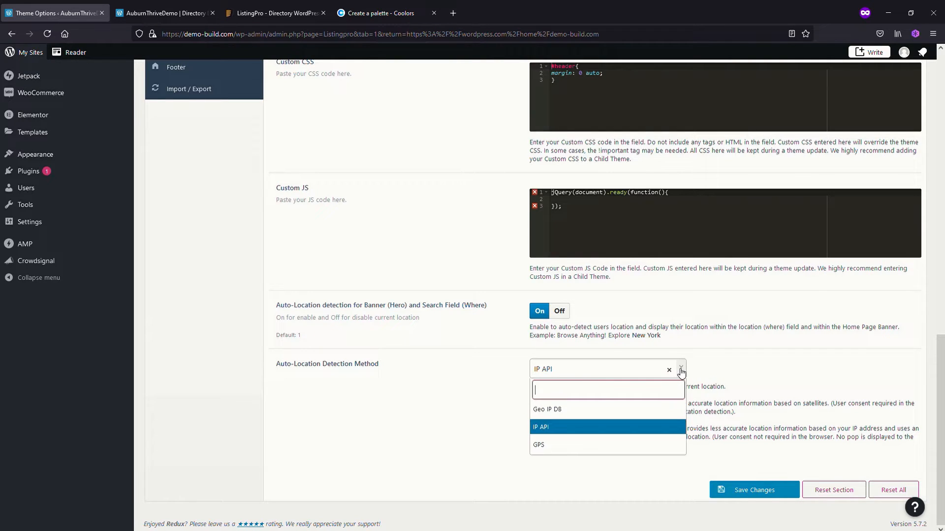
{"action": "left_click", "coordinate": [588, 413]}
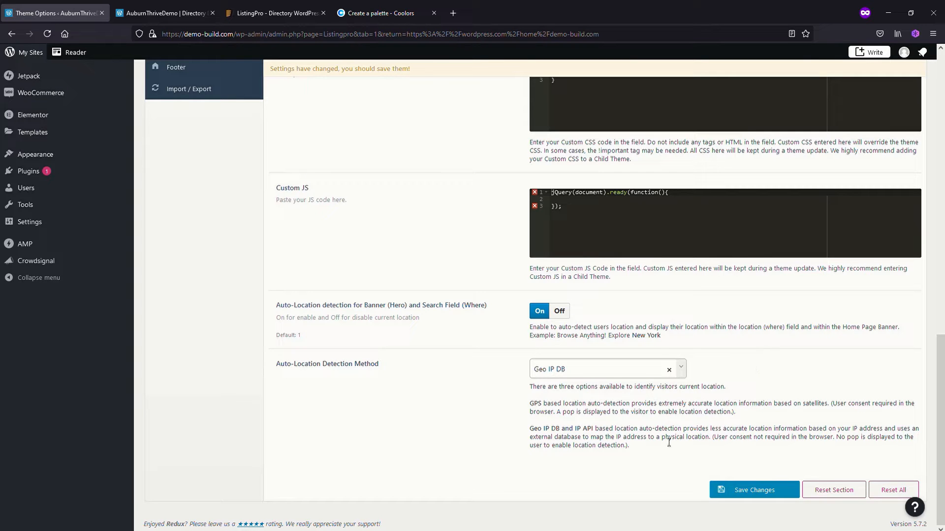
{"action": "left_click", "coordinate": [745, 489]}
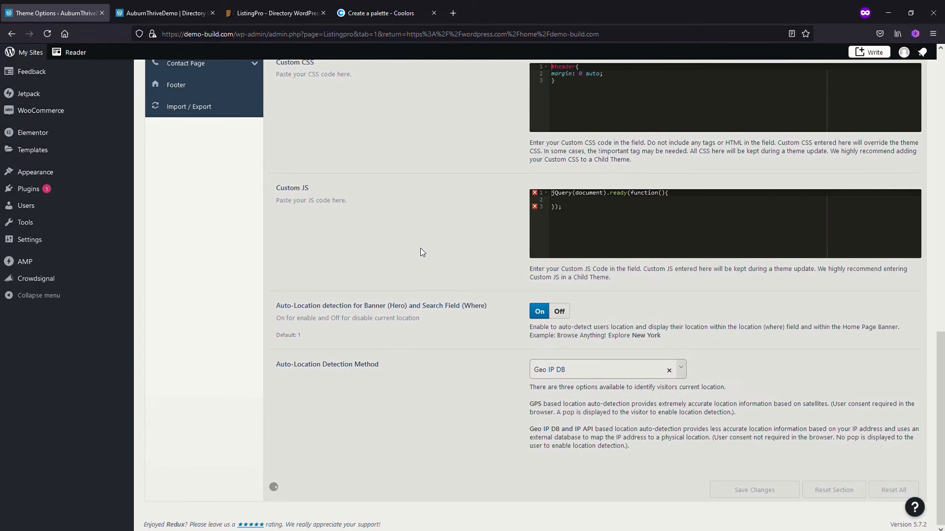
In the User Dashboard theme options, turn off Appointments and Menus
{"action": "scroll", "coordinate": [350, 395], "scroll_direction": "up", "scroll_amount": 20}
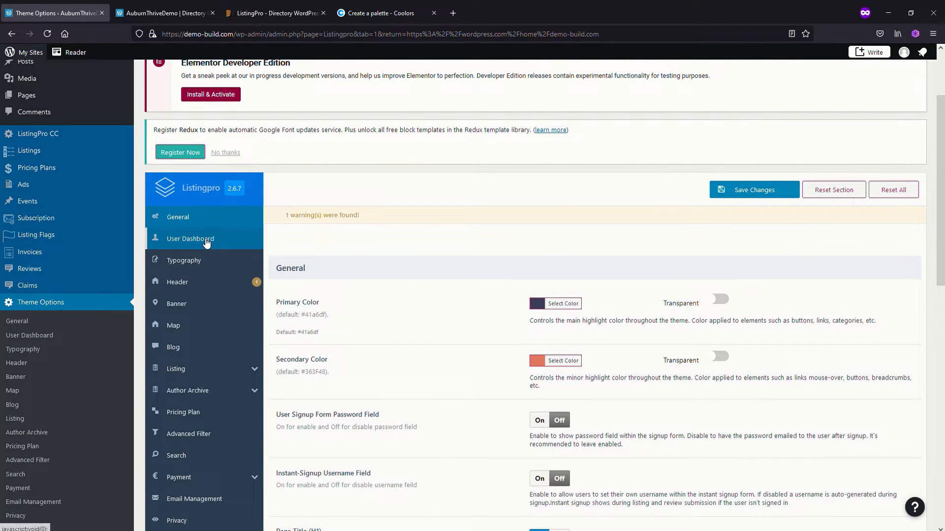
{"action": "left_click", "coordinate": [198, 243]}
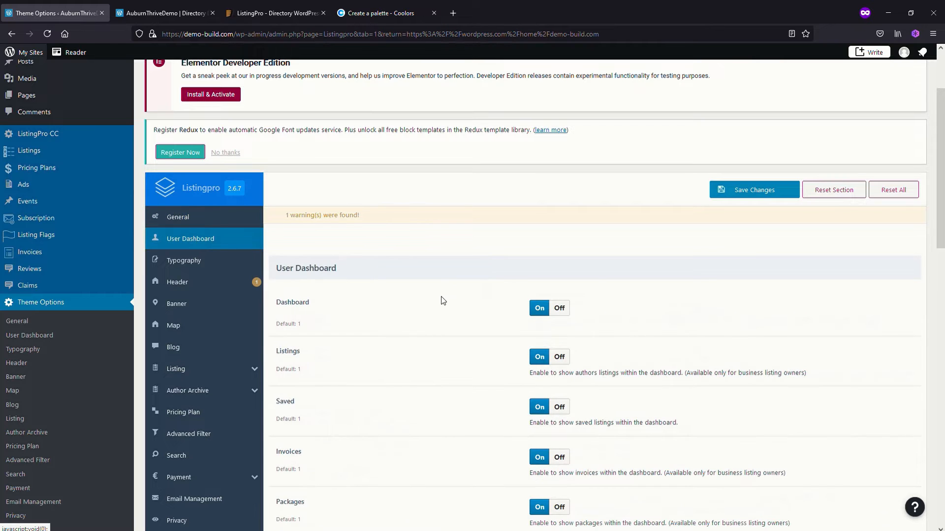
{"action": "scroll", "coordinate": [459, 398], "scroll_direction": "down", "scroll_amount": 2}
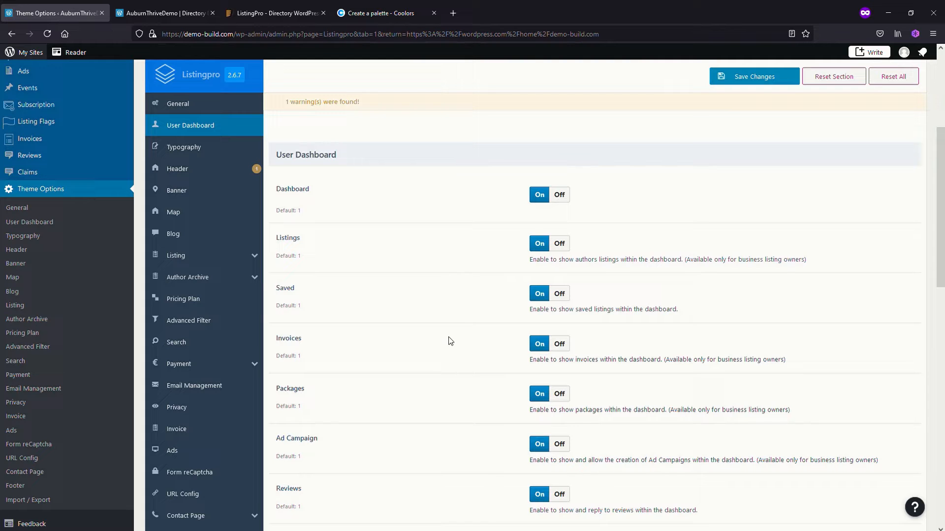
{"action": "scroll", "coordinate": [451, 348], "scroll_direction": "down", "scroll_amount": 1}
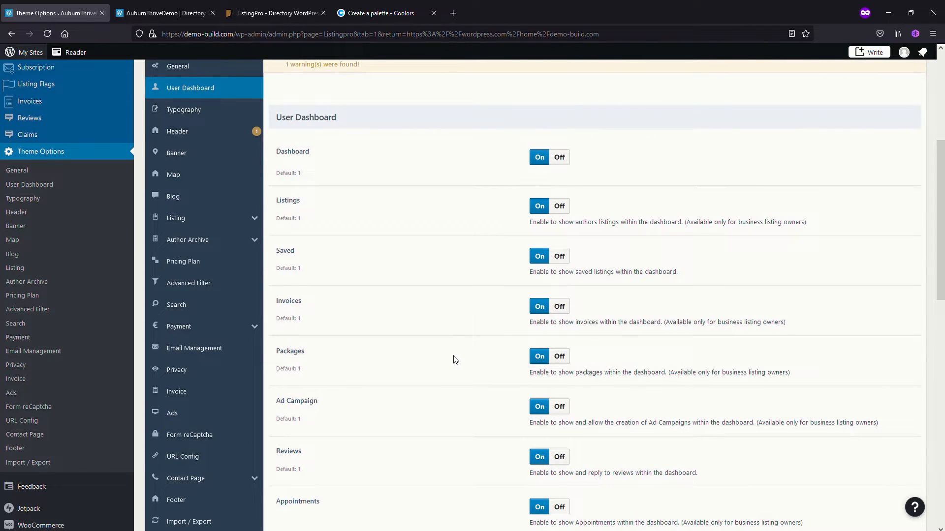
{"action": "scroll", "coordinate": [452, 374], "scroll_direction": "down", "scroll_amount": 2}
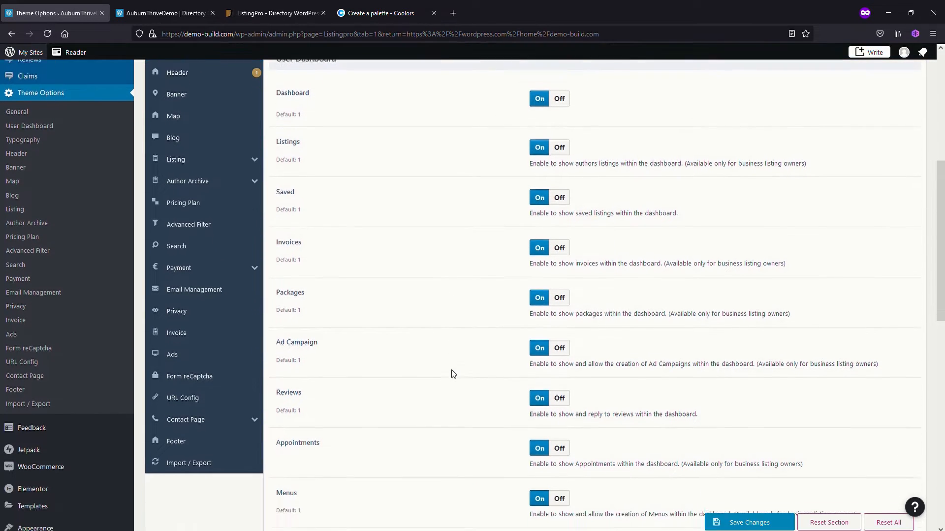
{"action": "scroll", "coordinate": [451, 382], "scroll_direction": "down", "scroll_amount": 3}
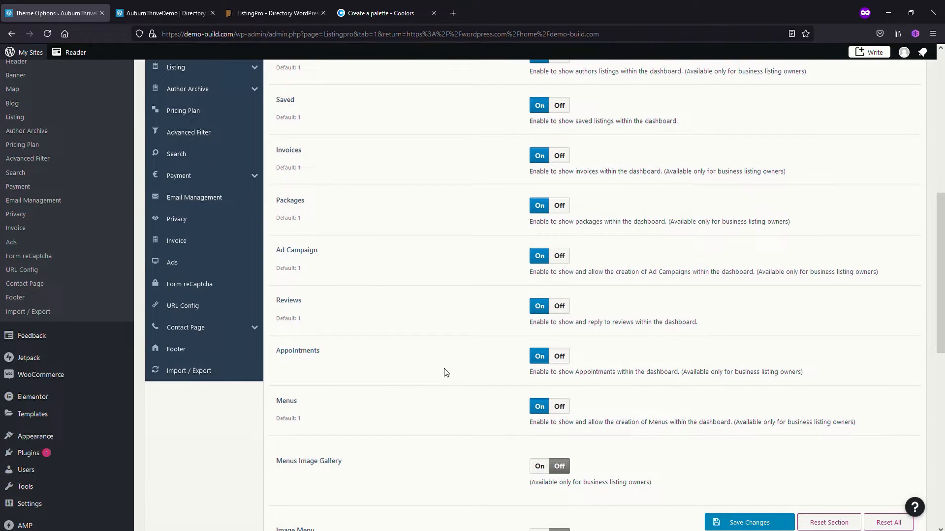
{"action": "left_click", "coordinate": [561, 357]}
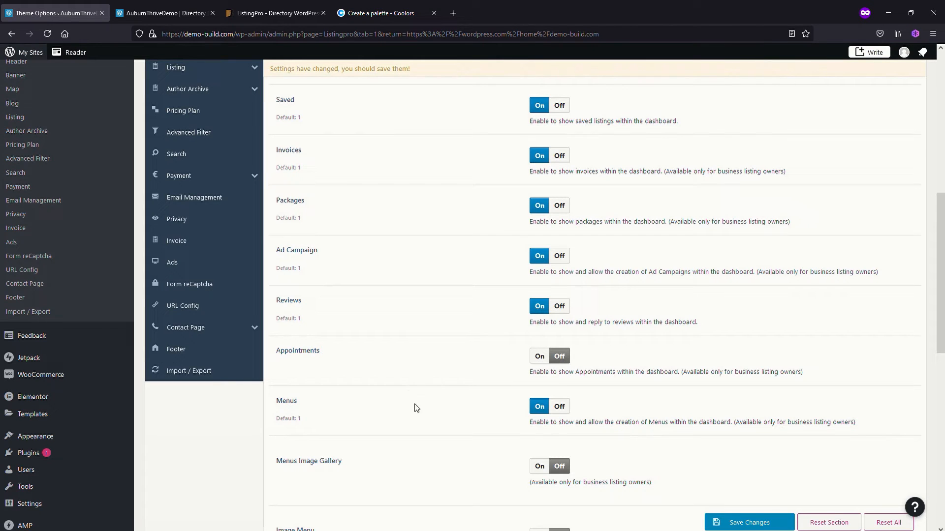
{"action": "left_click", "coordinate": [560, 406]}
Review the remaining User Dashboard options through Delete Conversation Button and save the theme option changes
{"action": "scroll", "coordinate": [449, 416], "scroll_direction": "down", "scroll_amount": 1}
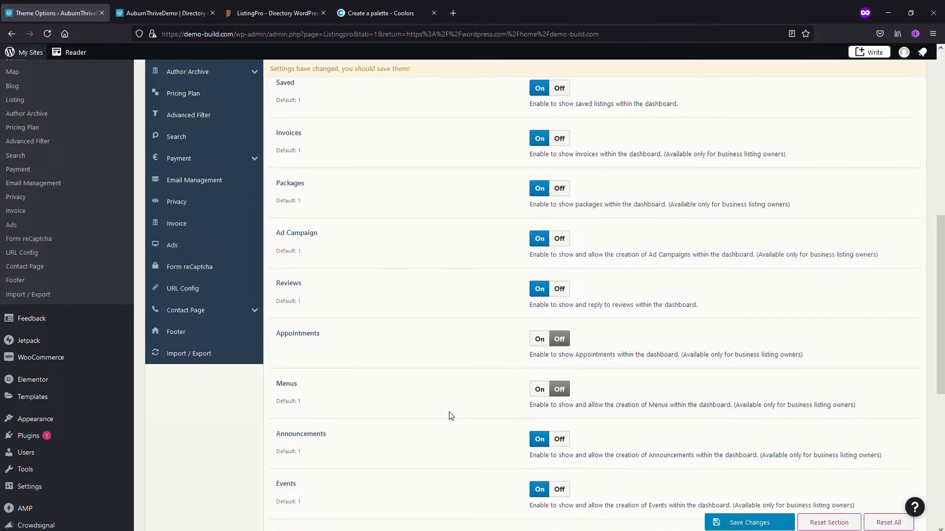
{"action": "scroll", "coordinate": [437, 379], "scroll_direction": "down", "scroll_amount": 2}
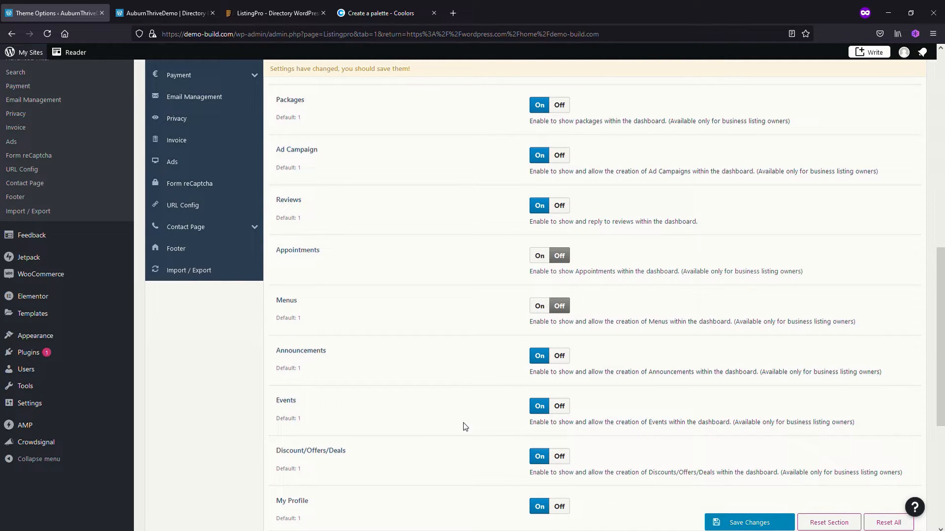
{"action": "scroll", "coordinate": [470, 407], "scroll_direction": "down", "scroll_amount": 2}
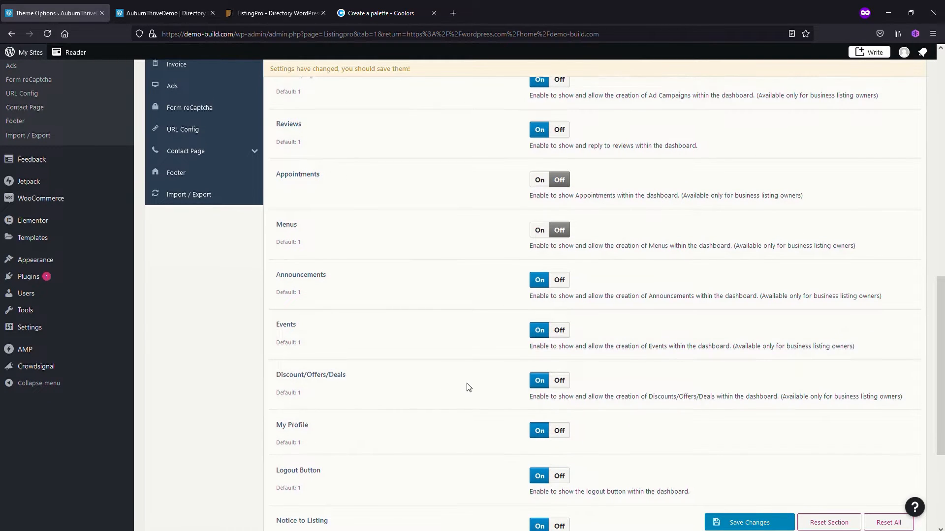
{"action": "scroll", "coordinate": [467, 381], "scroll_direction": "down", "scroll_amount": 1}
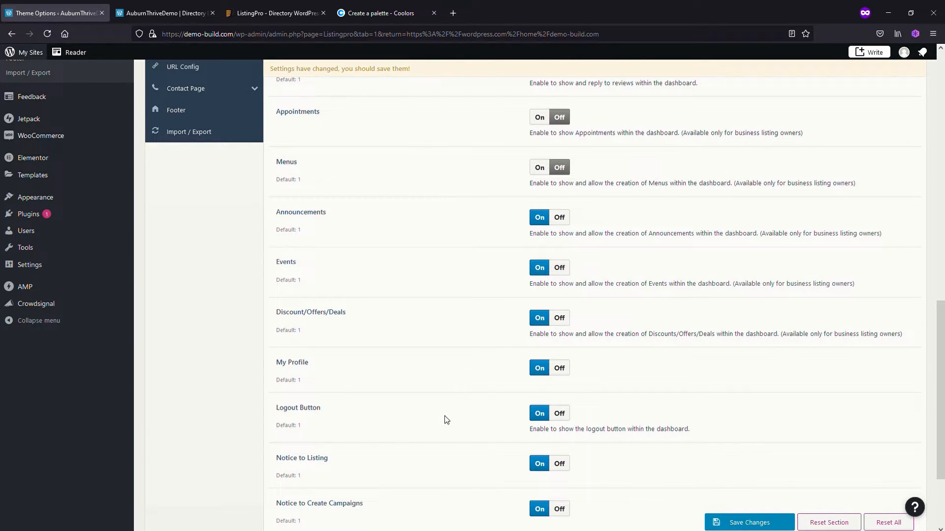
{"action": "scroll", "coordinate": [448, 420], "scroll_direction": "down", "scroll_amount": 2}
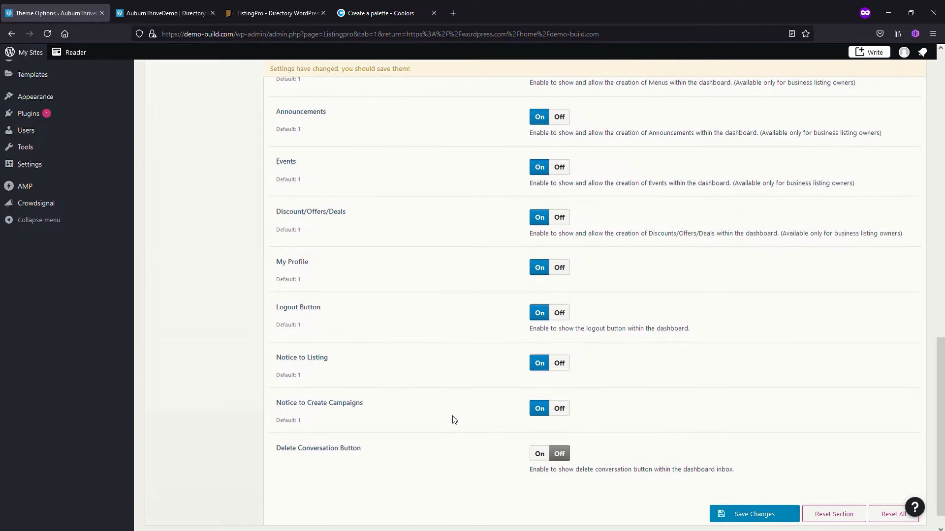
{"action": "scroll", "coordinate": [452, 402], "scroll_direction": "down", "scroll_amount": 1}
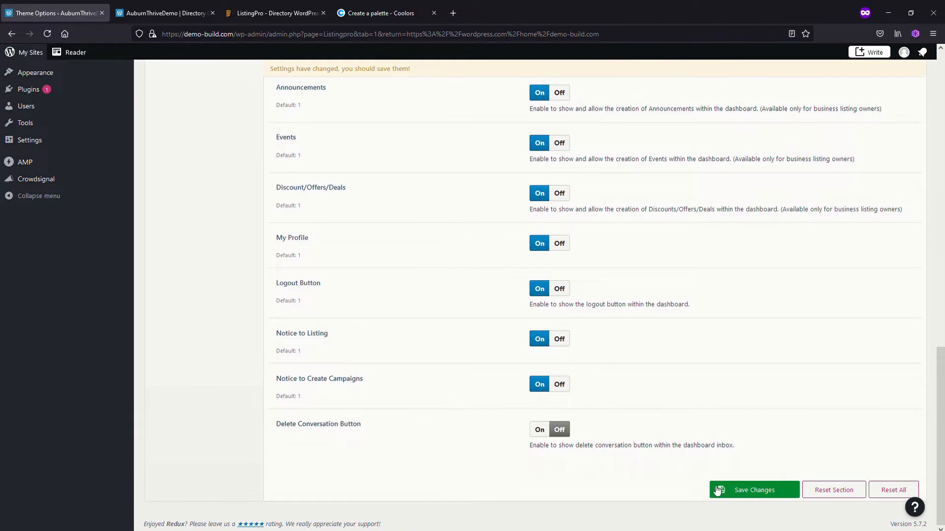
{"action": "left_click", "coordinate": [752, 490]}
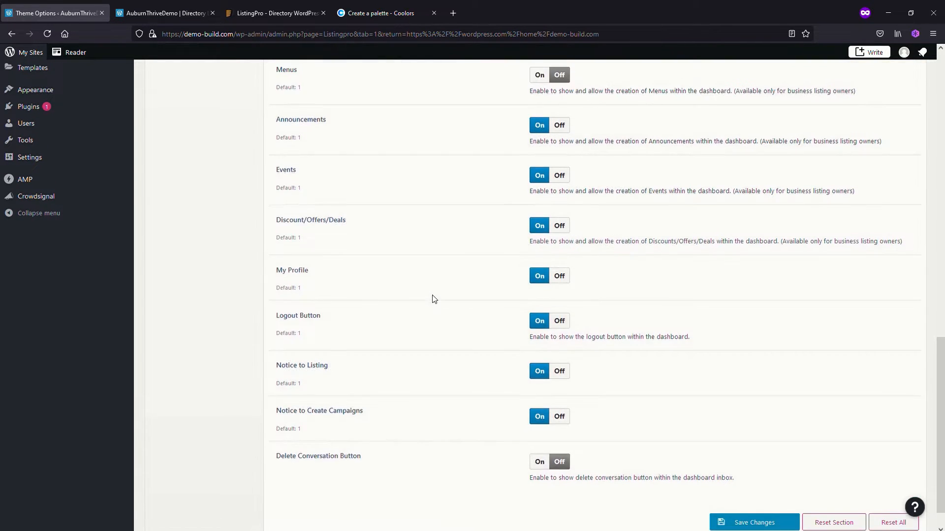
Examine the Typography theme options, from the body and navigation fonts through the heading styles to paragraph and small elements
{"action": "scroll", "coordinate": [423, 345], "scroll_direction": "up", "scroll_amount": 2}
{"action": "scroll", "coordinate": [422, 355], "scroll_direction": "up", "scroll_amount": 10}
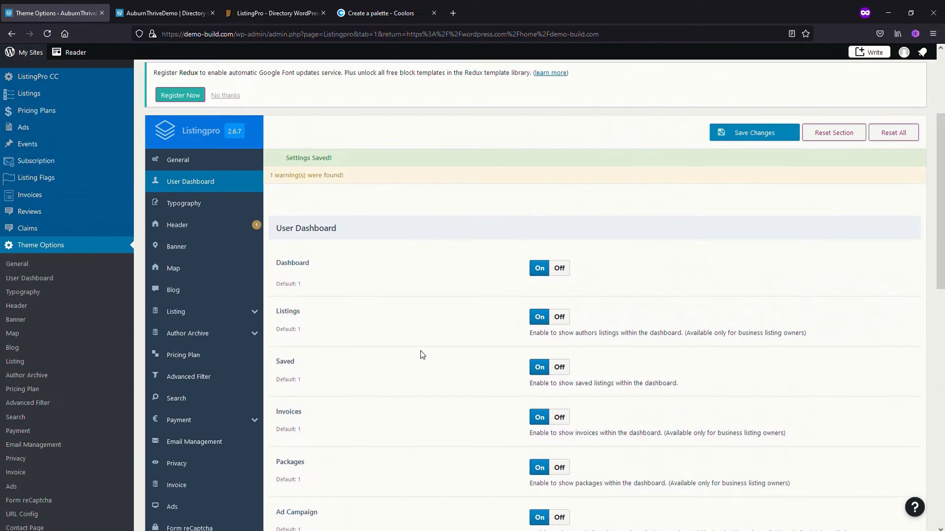
{"action": "left_click", "coordinate": [189, 203]}
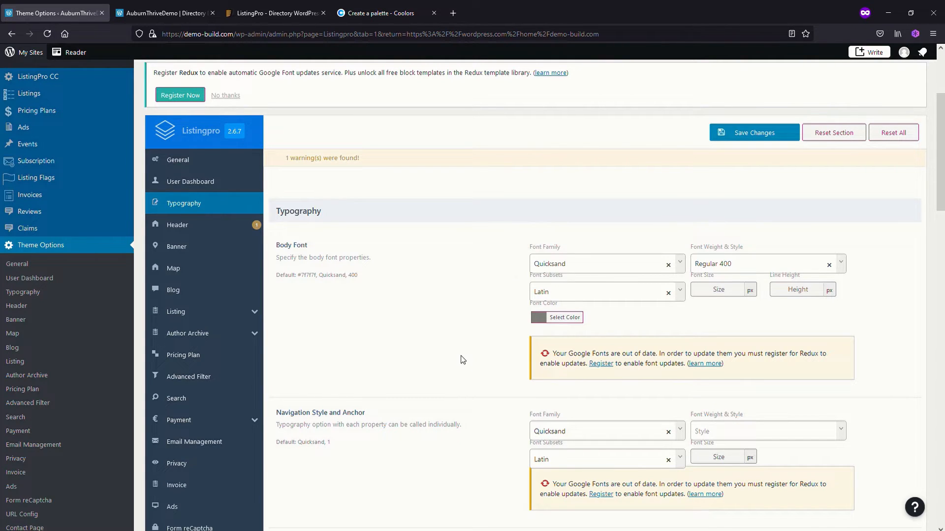
{"action": "scroll", "coordinate": [462, 360], "scroll_direction": "down", "scroll_amount": 2}
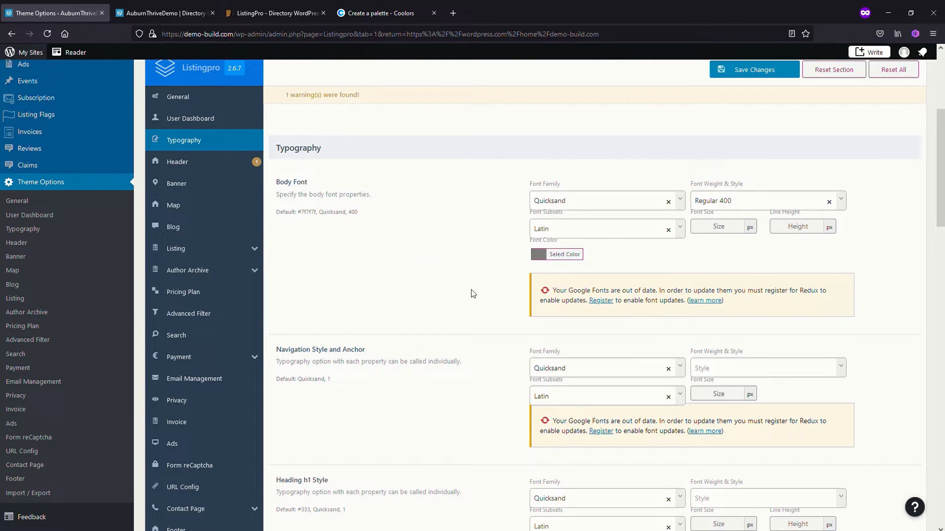
{"action": "scroll", "coordinate": [464, 350], "scroll_direction": "down", "scroll_amount": 1}
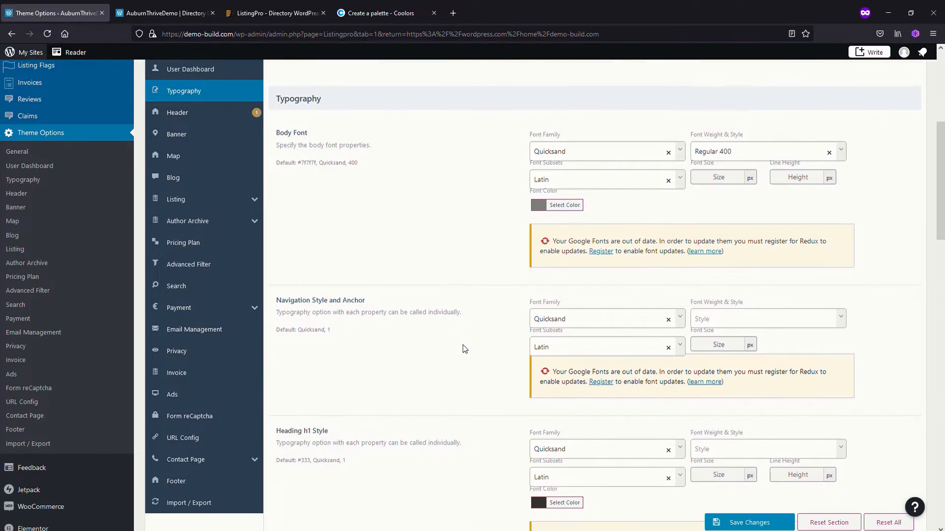
{"action": "scroll", "coordinate": [470, 342], "scroll_direction": "down", "scroll_amount": 7}
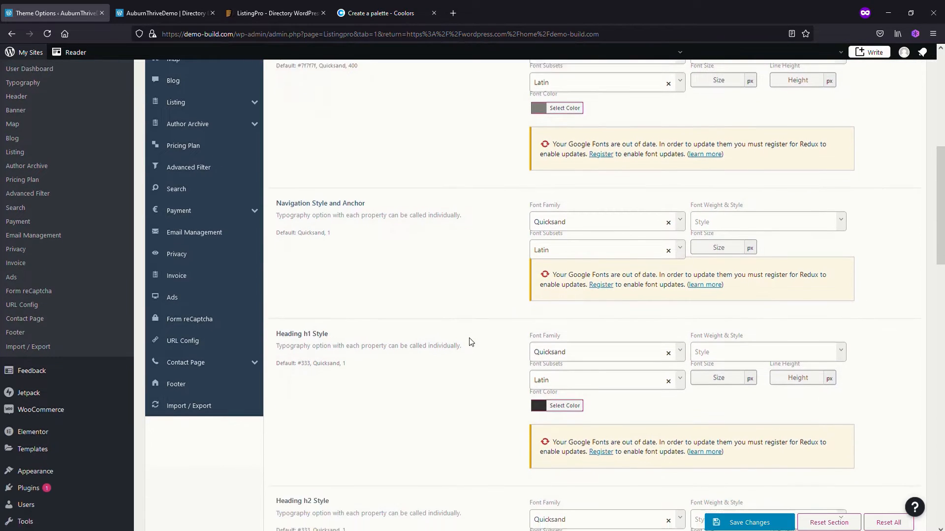
{"action": "scroll", "coordinate": [471, 342], "scroll_direction": "down", "scroll_amount": 6}
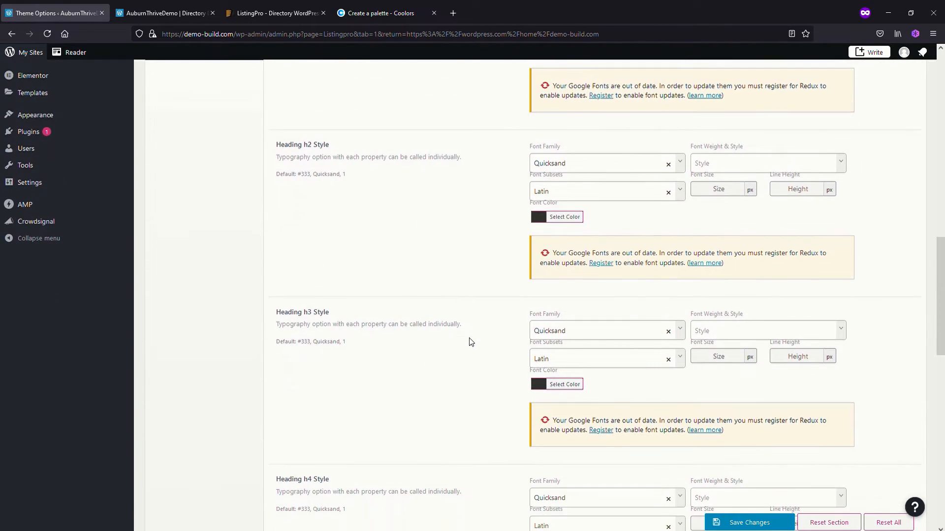
{"action": "scroll", "coordinate": [470, 341], "scroll_direction": "down", "scroll_amount": 9}
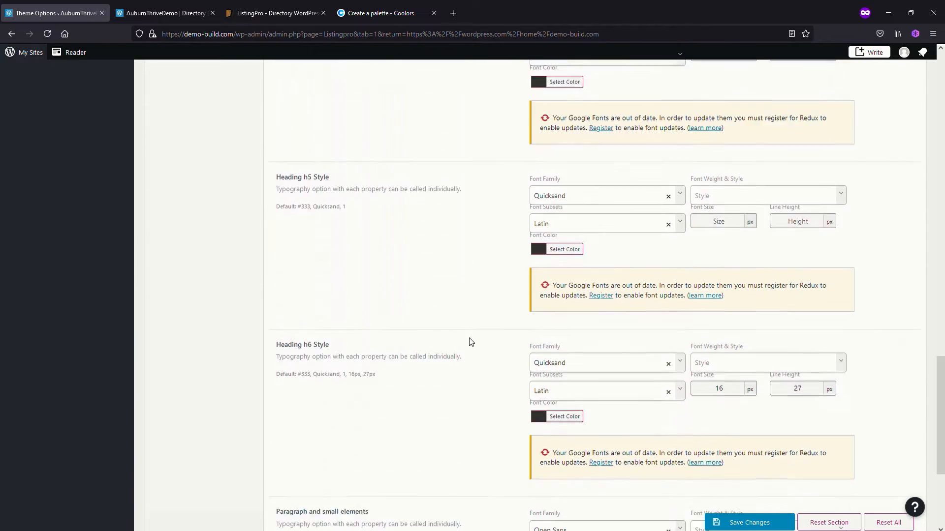
{"action": "scroll", "coordinate": [471, 342], "scroll_direction": "down", "scroll_amount": 1}
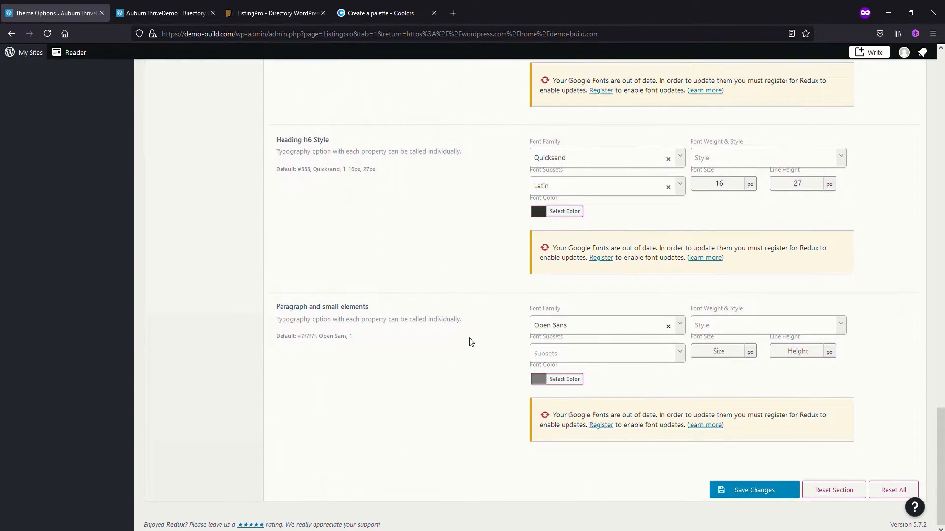
{"action": "scroll", "coordinate": [471, 342], "scroll_direction": "up", "scroll_amount": 20}
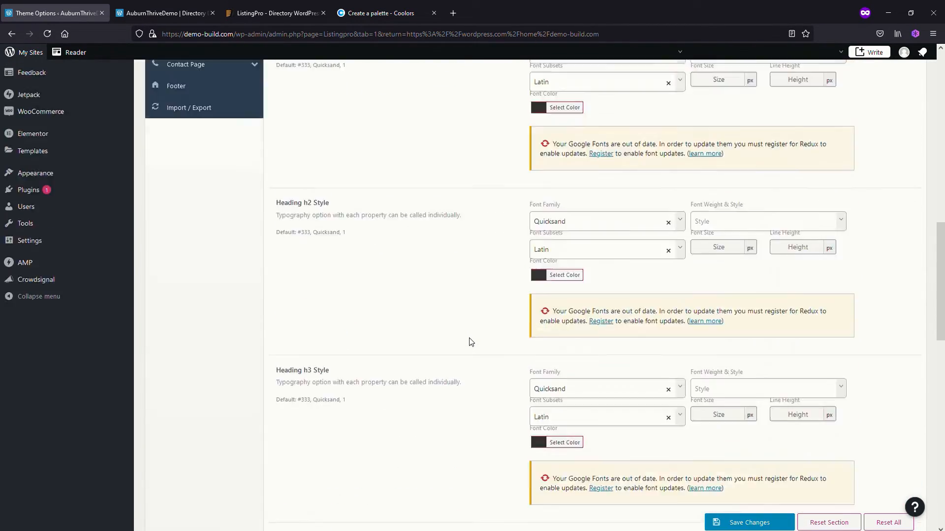
{"action": "scroll", "coordinate": [470, 342], "scroll_direction": "up", "scroll_amount": 7}
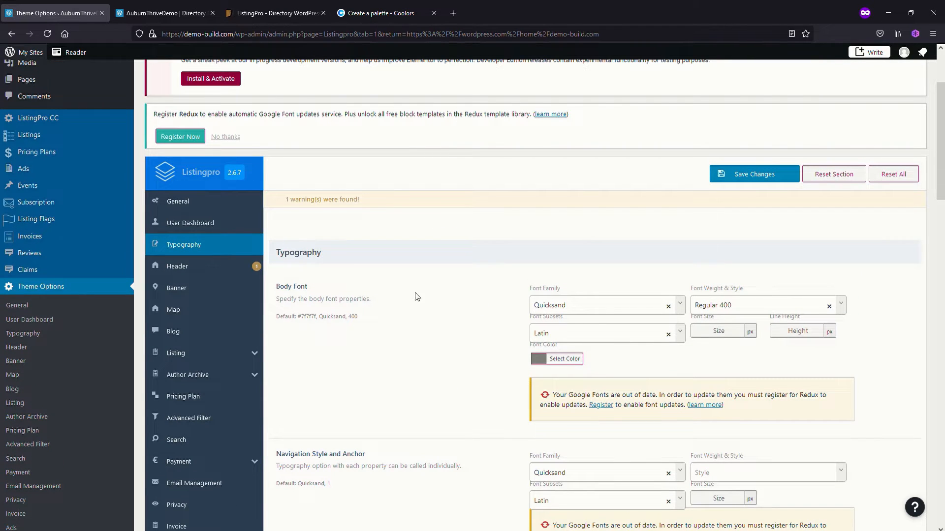
Open the Header theme options and compare the available header layouts with the header on the site's home page
{"action": "left_click", "coordinate": [187, 272]}
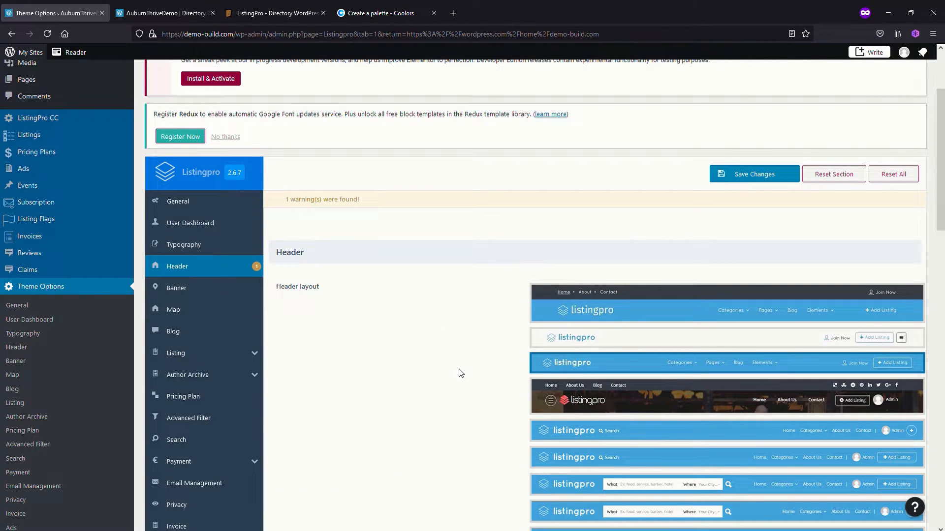
{"action": "scroll", "coordinate": [458, 373], "scroll_direction": "down", "scroll_amount": 1}
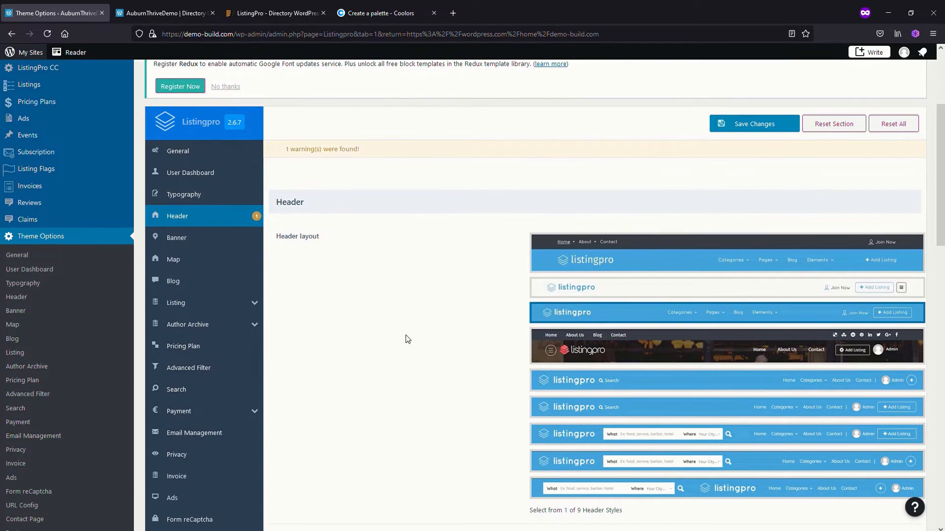
{"action": "left_click", "coordinate": [164, 16]}
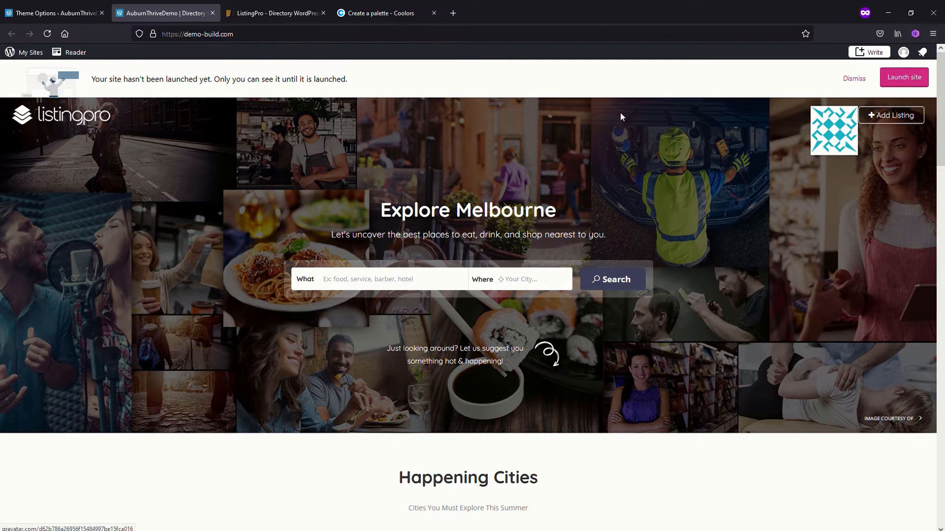
{"action": "left_click", "coordinate": [55, 14]}
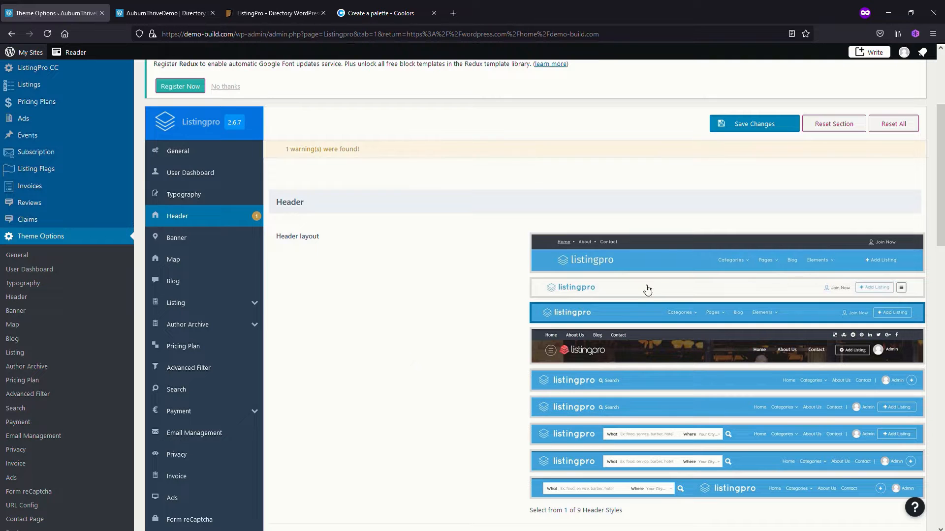
Choose the first header layout, with the dark bar above the blue menu, save the changes, and reload the home page to check it
{"action": "left_click", "coordinate": [669, 253]}
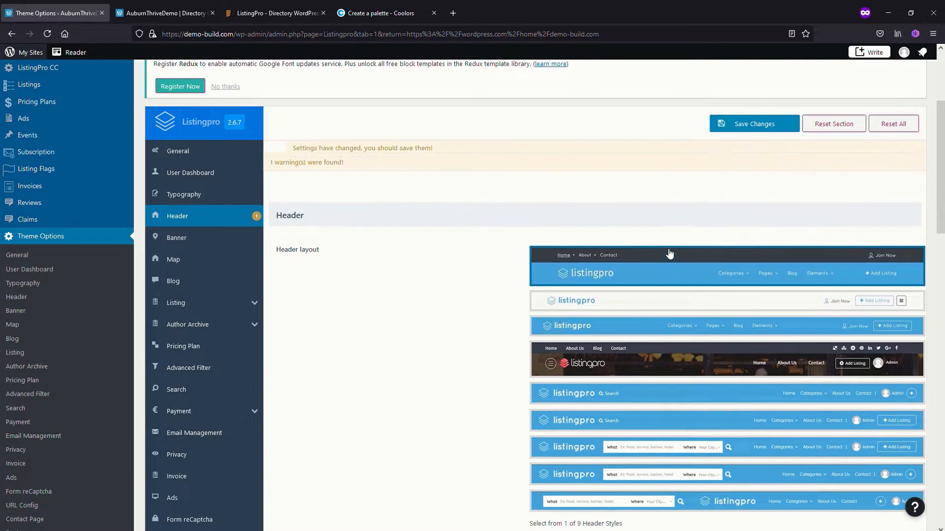
{"action": "left_click", "coordinate": [755, 129]}
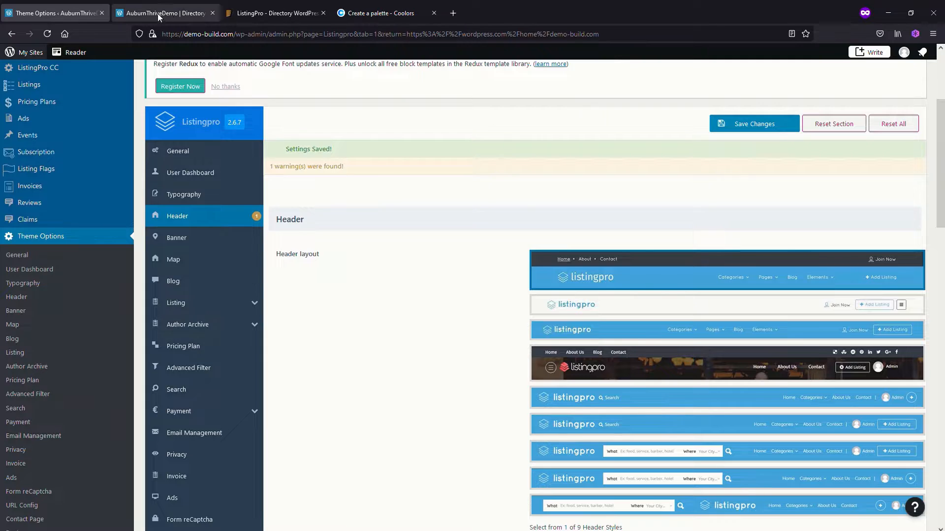
{"action": "left_click", "coordinate": [167, 13]}
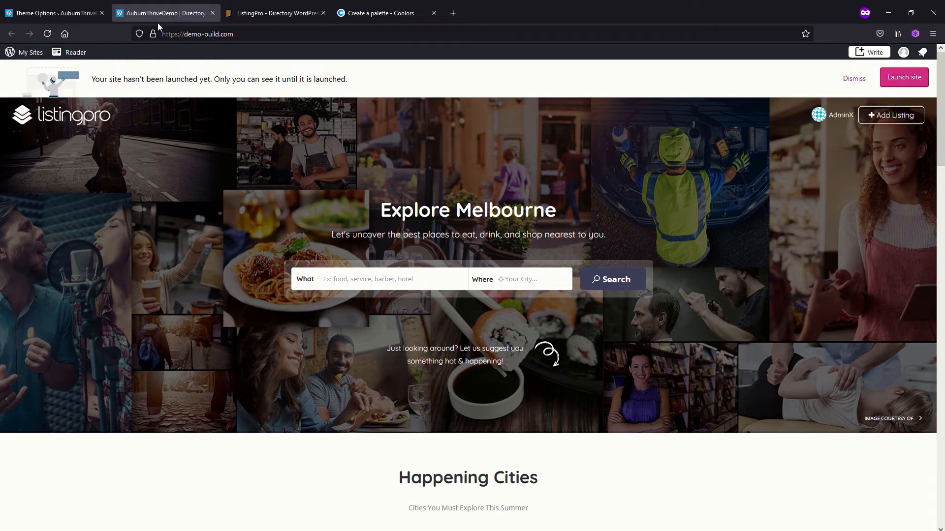
{"action": "left_click", "coordinate": [51, 38]}
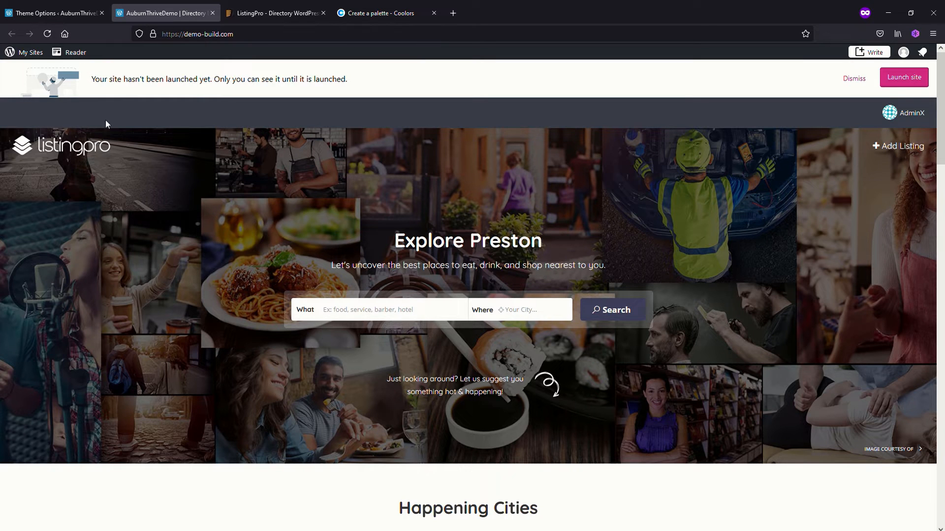
Return to the theme options, choose the fourth header layout, with social icons in the top bar, and save the changes
{"action": "left_click", "coordinate": [69, 15]}
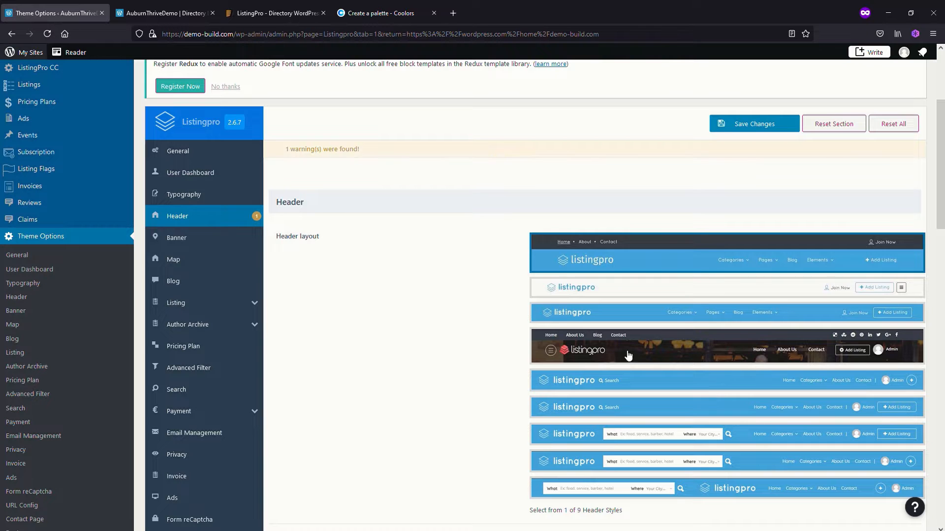
{"action": "left_click", "coordinate": [654, 350]}
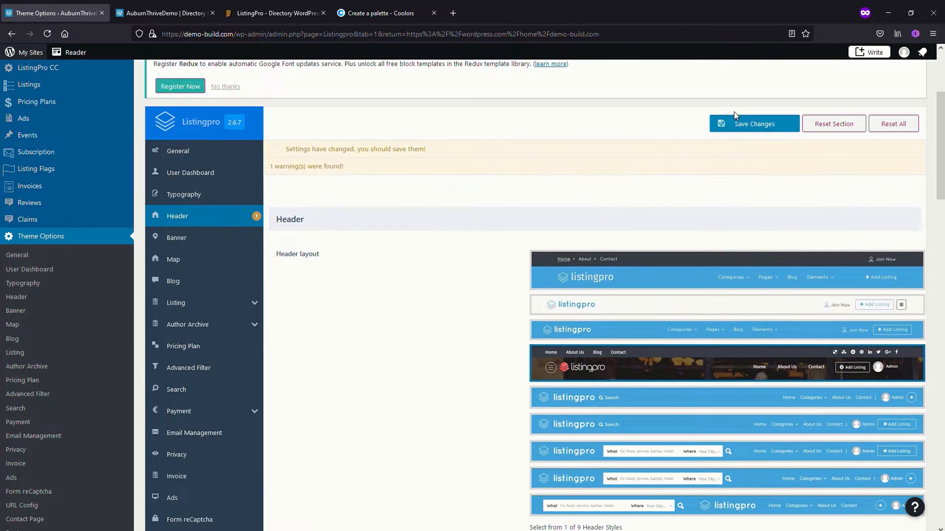
{"action": "left_click", "coordinate": [749, 126]}
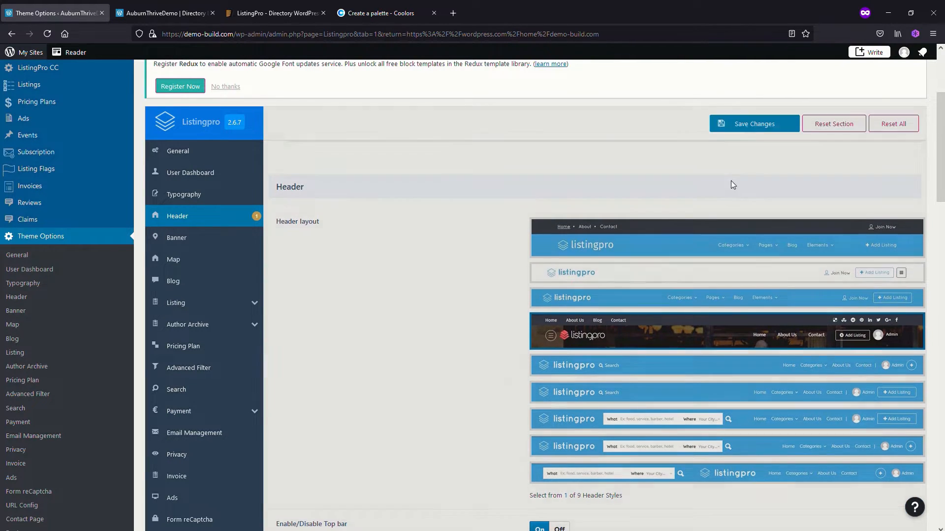
Set the header's Top bar Color to the palette's Terra Cotta, #E07A5F, and save the changes
{"action": "scroll", "coordinate": [380, 292], "scroll_direction": "down", "scroll_amount": 2}
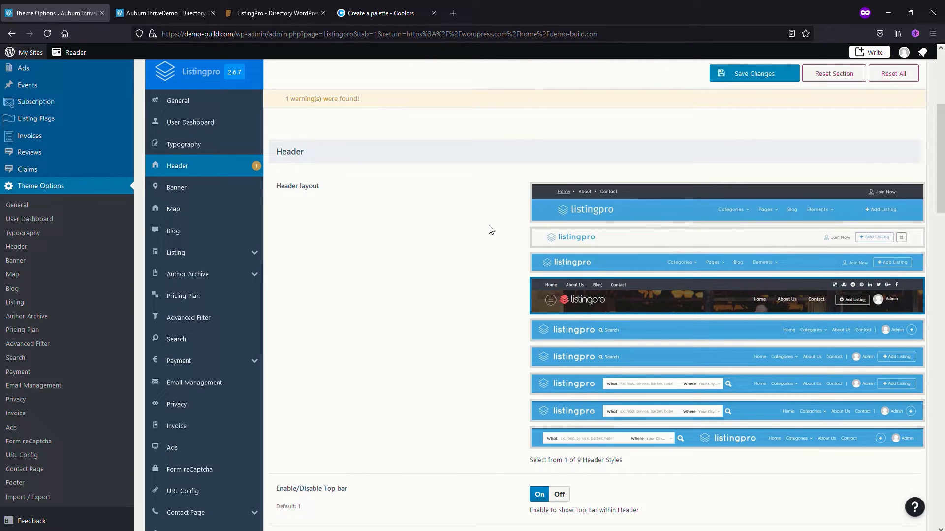
{"action": "scroll", "coordinate": [463, 304], "scroll_direction": "down", "scroll_amount": 3}
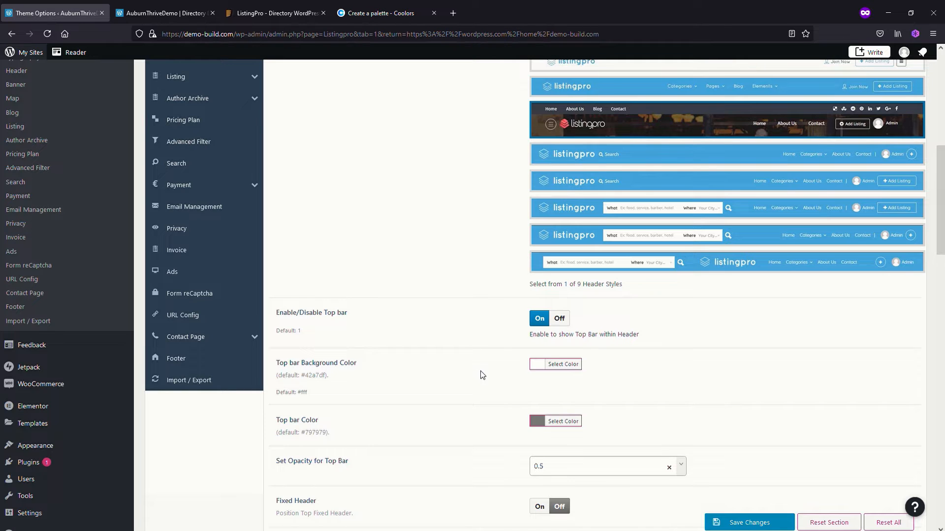
{"action": "scroll", "coordinate": [466, 374], "scroll_direction": "down", "scroll_amount": 1}
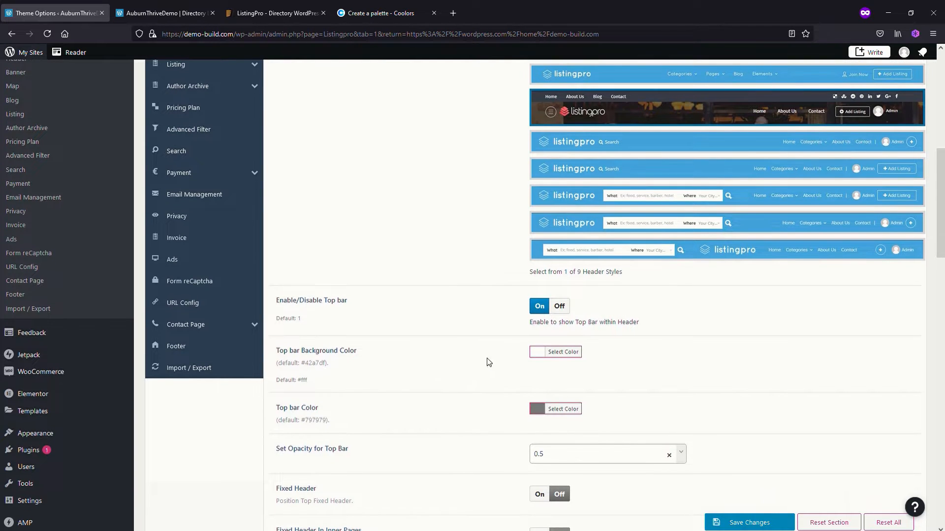
{"action": "scroll", "coordinate": [438, 367], "scroll_direction": "down", "scroll_amount": 1}
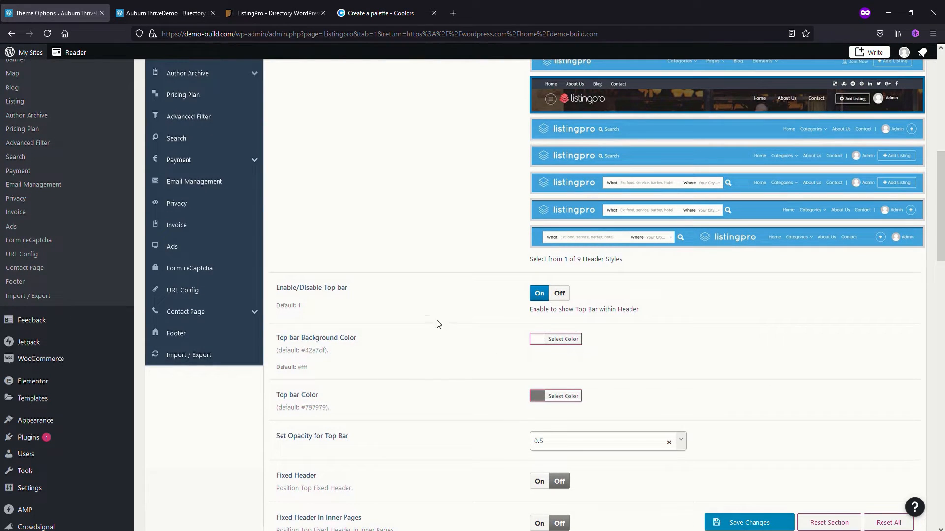
{"action": "left_click", "coordinate": [538, 398]}
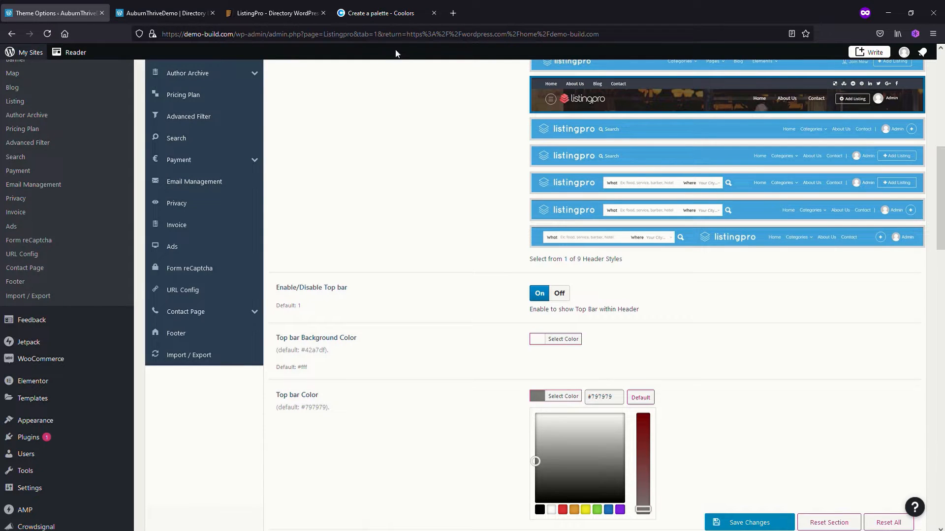
{"action": "left_click", "coordinate": [386, 16]}
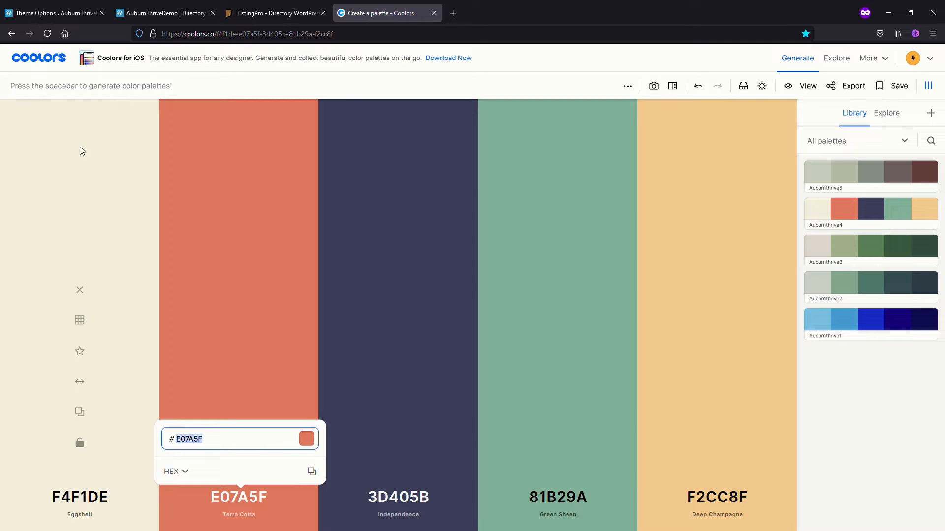
{"action": "left_click", "coordinate": [50, 14]}
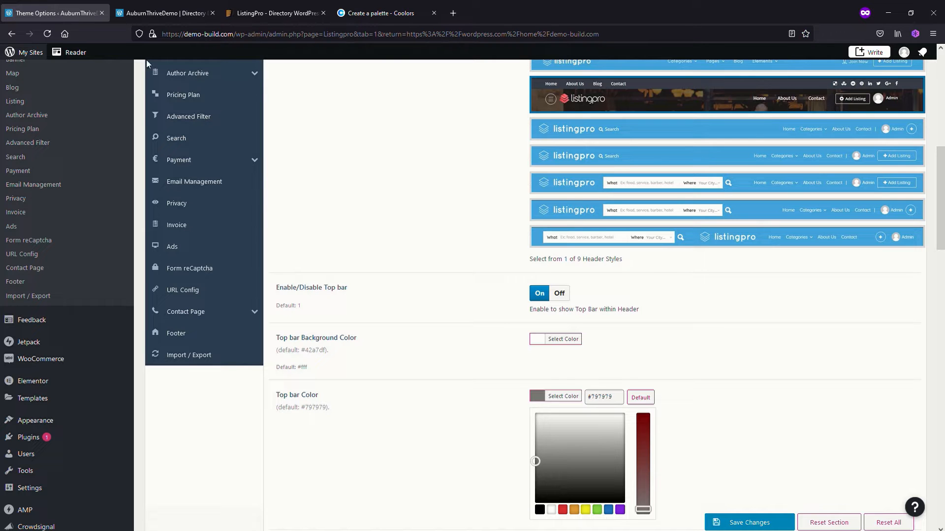
{"action": "triple_click", "coordinate": [615, 403]}
{"action": "type", "text": "#e07a5f"}
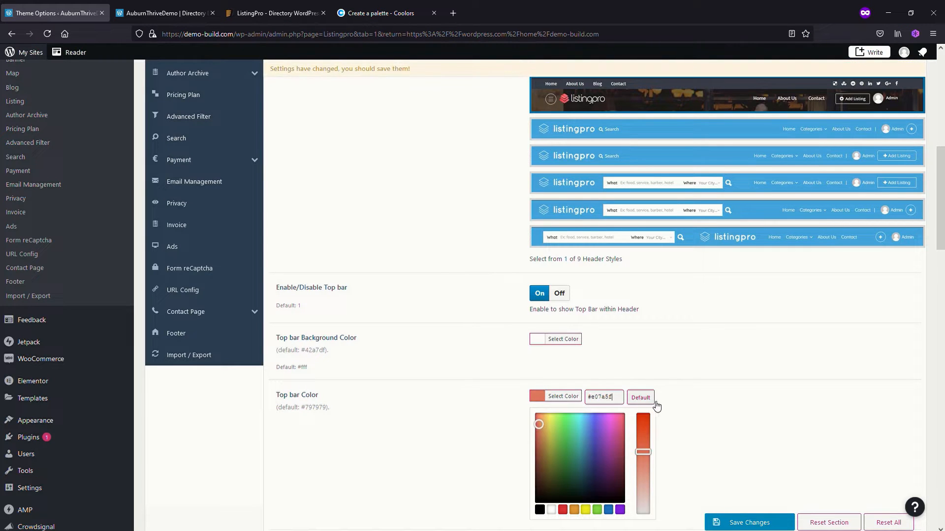
{"action": "left_click", "coordinate": [744, 520]}
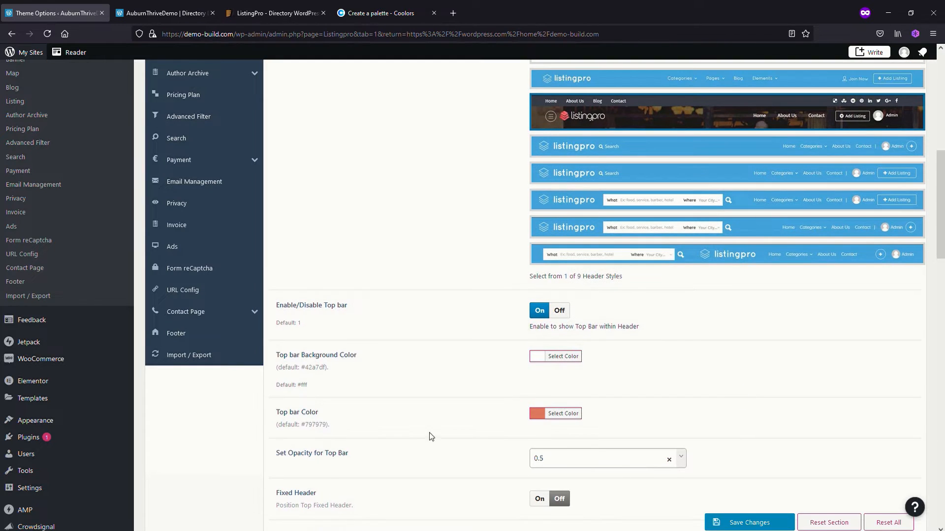
Copy Green Sheen, 81B29A, from the Coolors palette, apply it as the Header Background Color Inner Pages, and save the changes
{"action": "scroll", "coordinate": [460, 423], "scroll_direction": "down", "scroll_amount": 1}
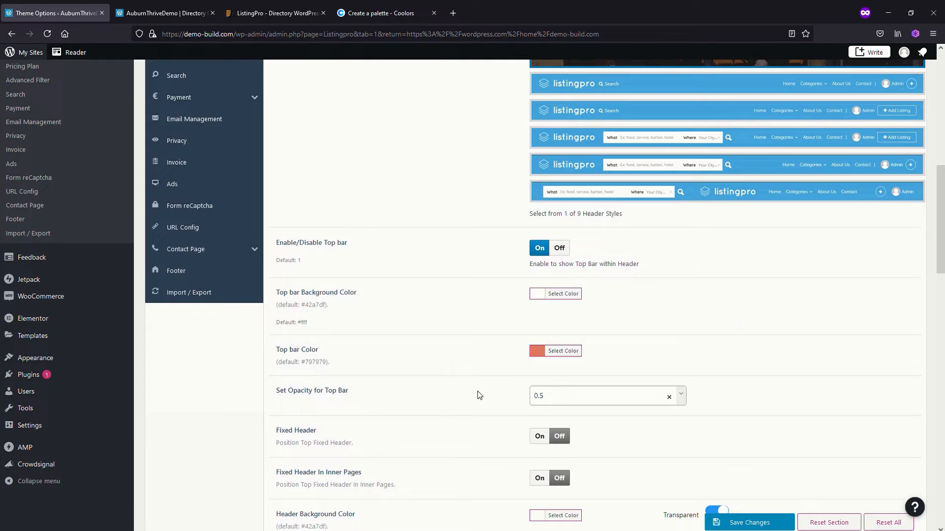
{"action": "scroll", "coordinate": [471, 399], "scroll_direction": "down", "scroll_amount": 1}
{"action": "scroll", "coordinate": [472, 398], "scroll_direction": "down", "scroll_amount": 1}
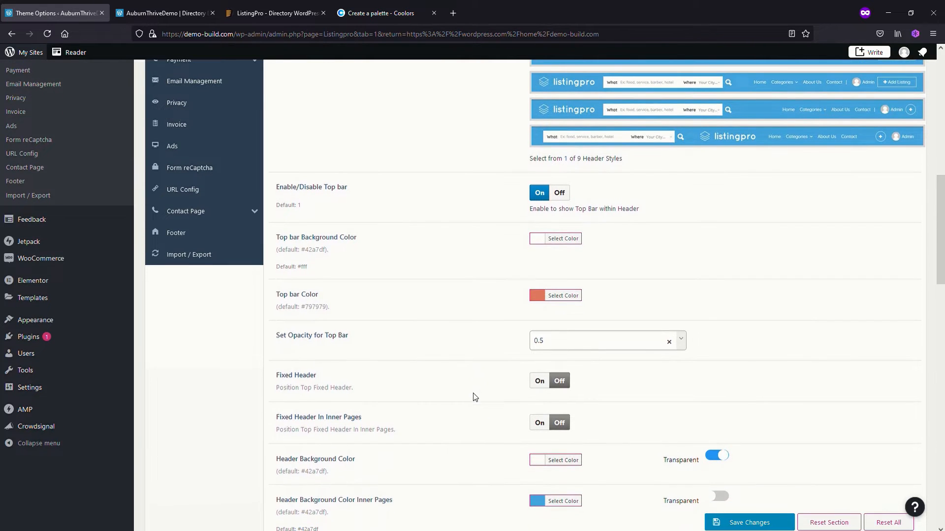
{"action": "scroll", "coordinate": [470, 457], "scroll_direction": "down", "scroll_amount": 1}
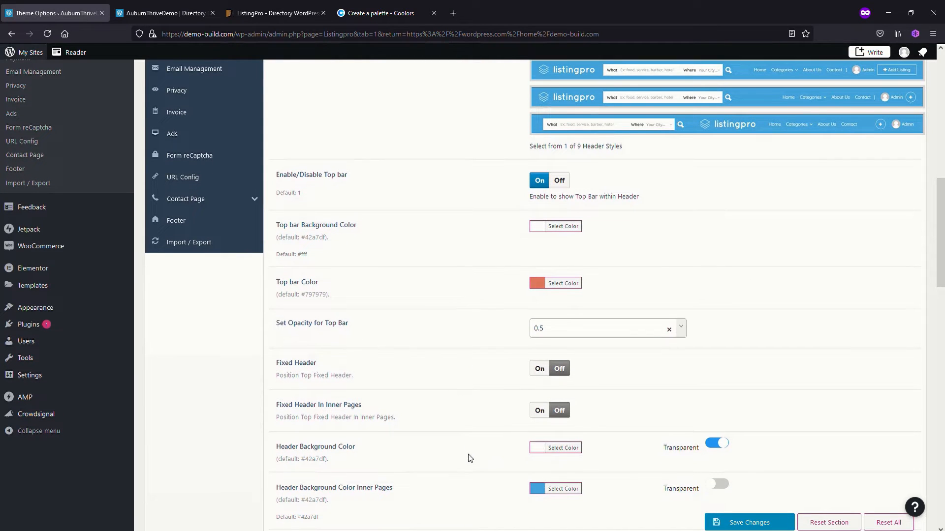
{"action": "scroll", "coordinate": [469, 455], "scroll_direction": "down", "scroll_amount": 1}
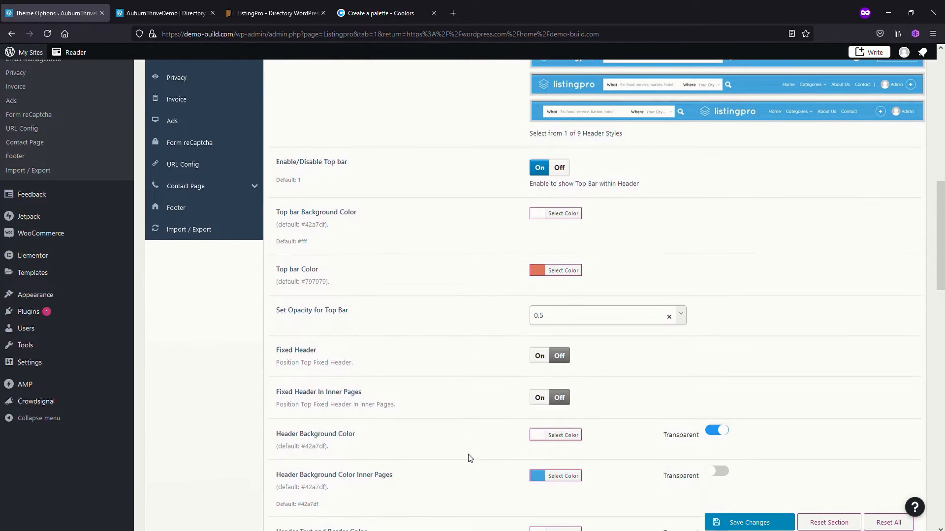
{"action": "left_click", "coordinate": [543, 481]}
{"action": "left_click", "coordinate": [381, 13]}
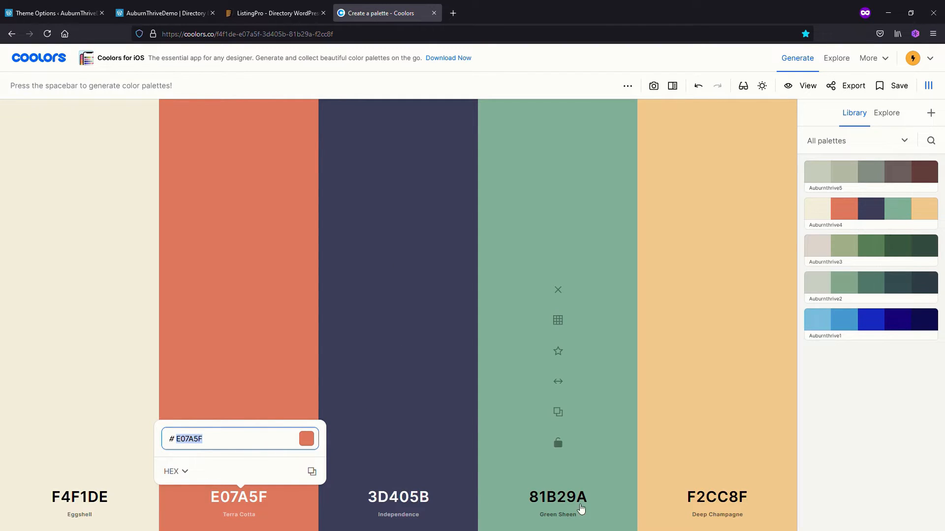
{"action": "left_click", "coordinate": [566, 497]}
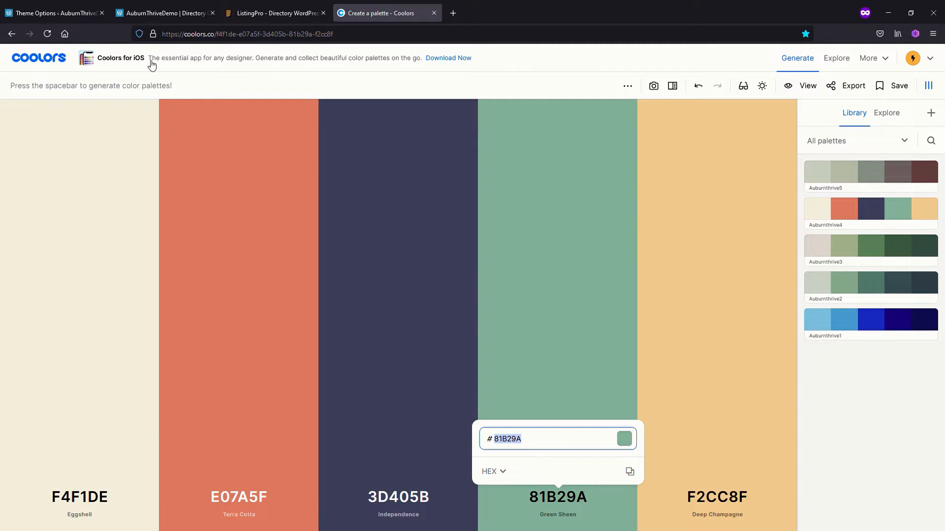
{"action": "left_click", "coordinate": [57, 15]}
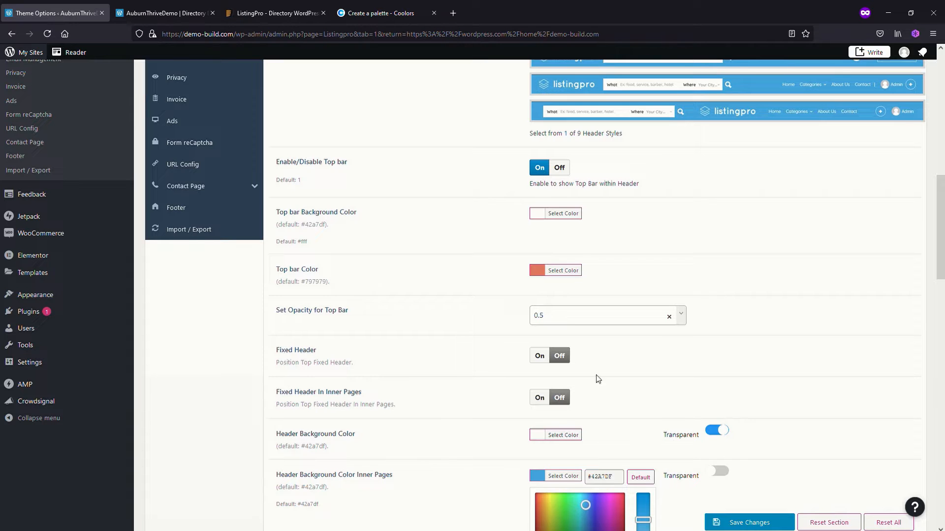
{"action": "left_click", "coordinate": [621, 476]}
{"action": "key", "text": "ctrl+a"}
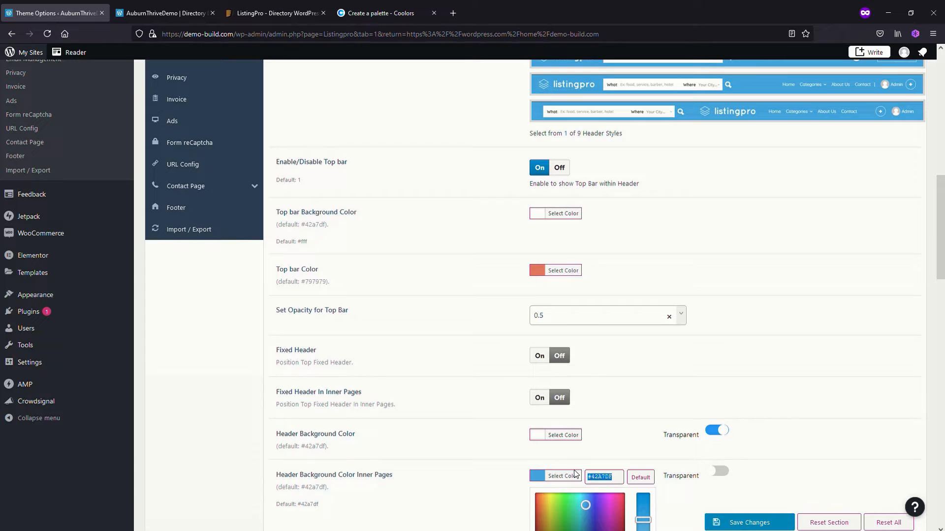
{"action": "type", "text": "#81b29a"}
{"action": "left_click", "coordinate": [618, 468]}
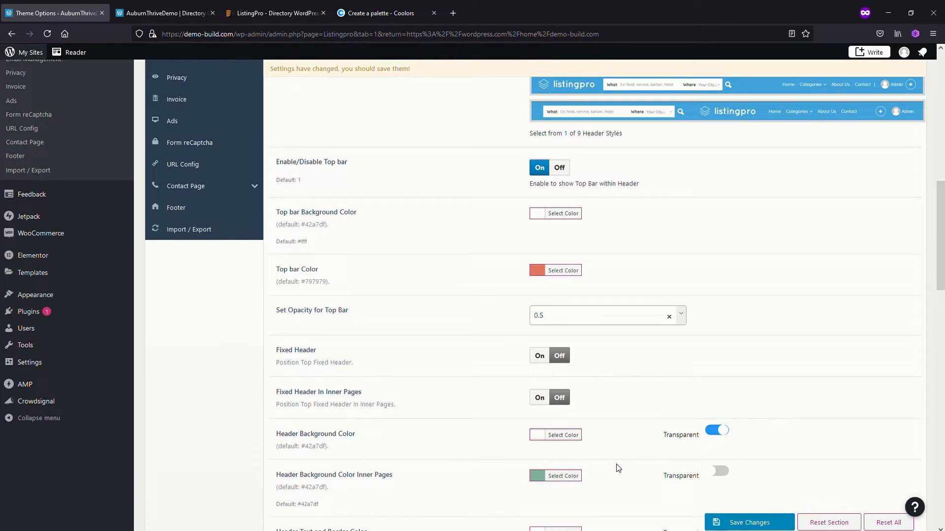
{"action": "scroll", "coordinate": [624, 473], "scroll_direction": "down", "scroll_amount": 2}
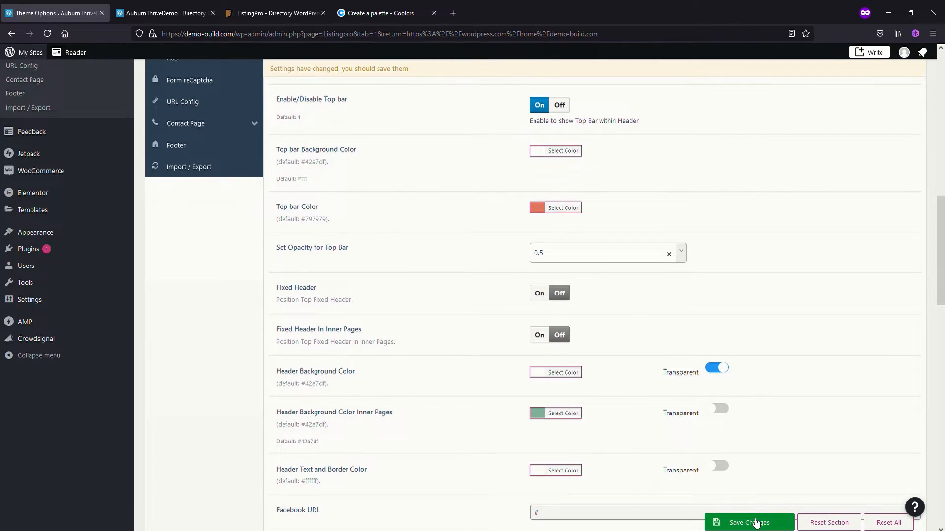
{"action": "left_click", "coordinate": [749, 523]}
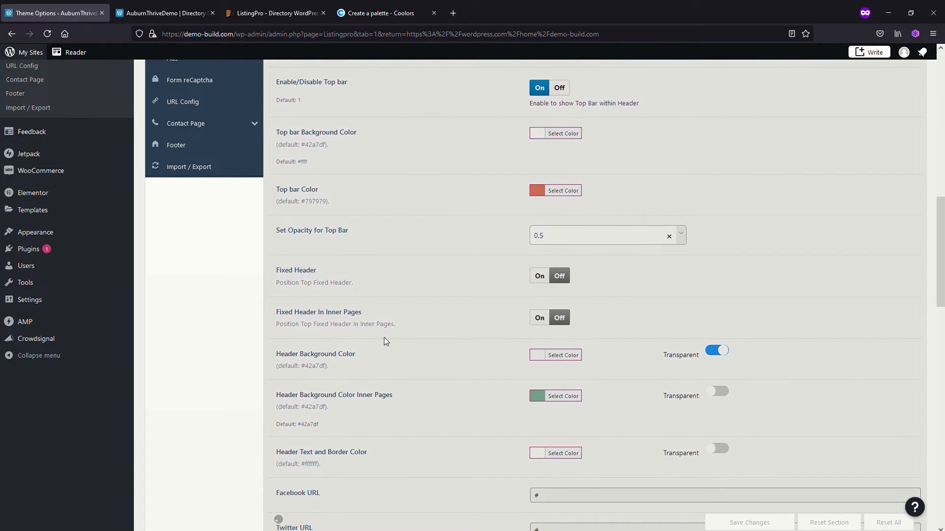
Clear the header's Facebook URL and look through the remaining social link, header search and logo options
{"action": "scroll", "coordinate": [492, 344], "scroll_direction": "down", "scroll_amount": 5}
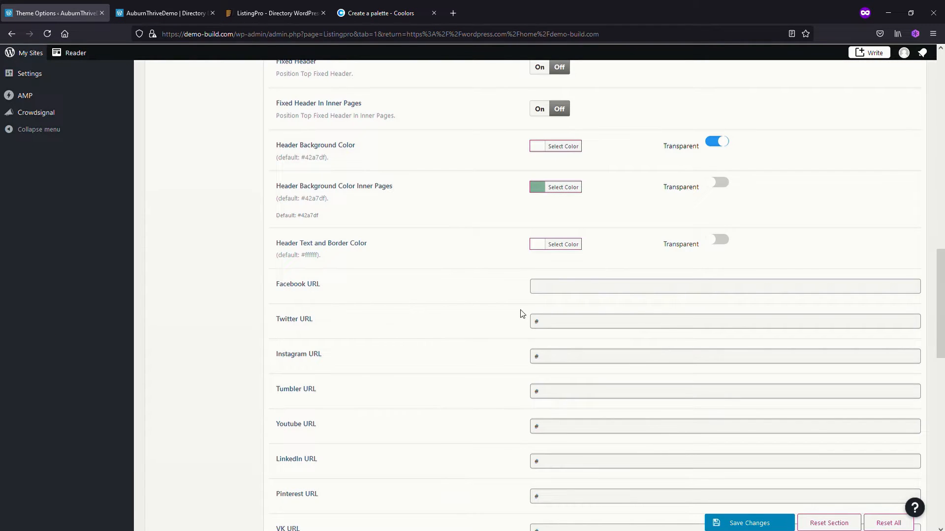
{"action": "scroll", "coordinate": [522, 313], "scroll_direction": "down", "scroll_amount": 2}
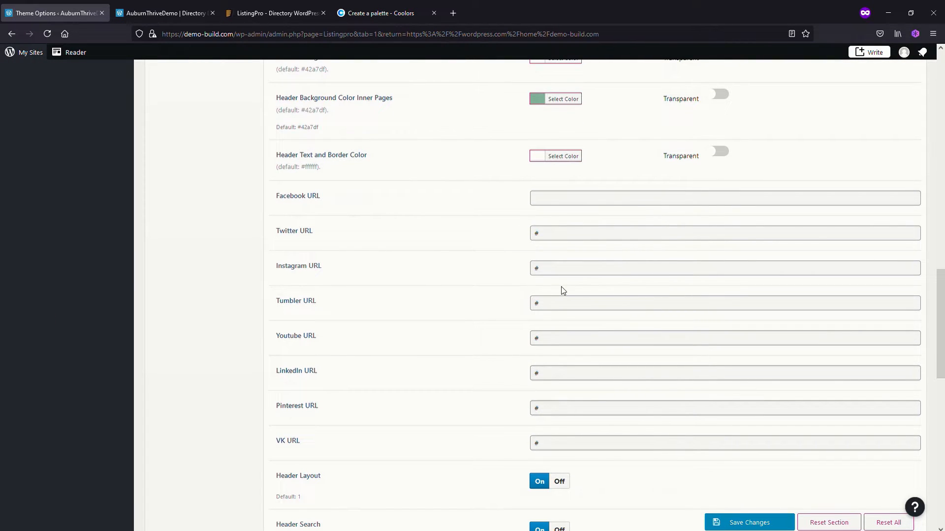
{"action": "scroll", "coordinate": [591, 286], "scroll_direction": "down", "scroll_amount": 1}
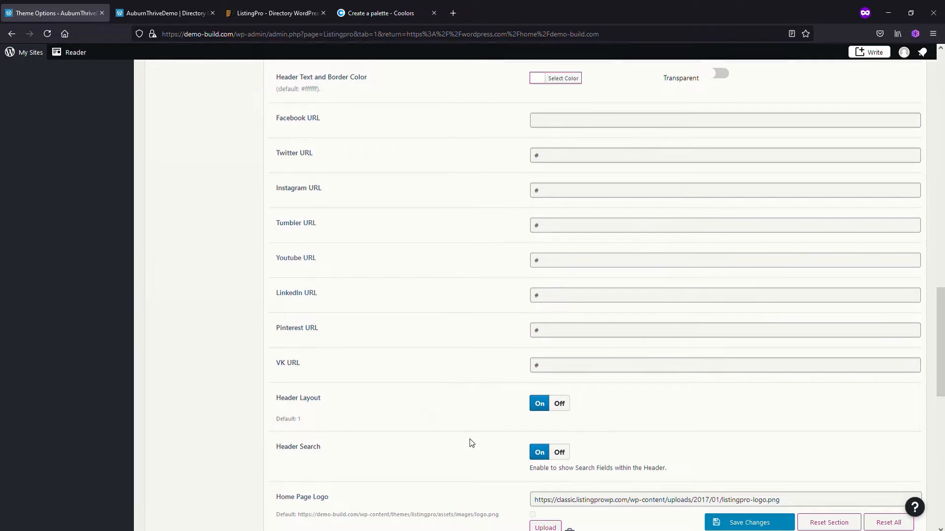
{"action": "scroll", "coordinate": [471, 443], "scroll_direction": "down", "scroll_amount": 1}
{"action": "scroll", "coordinate": [471, 401], "scroll_direction": "down", "scroll_amount": 1}
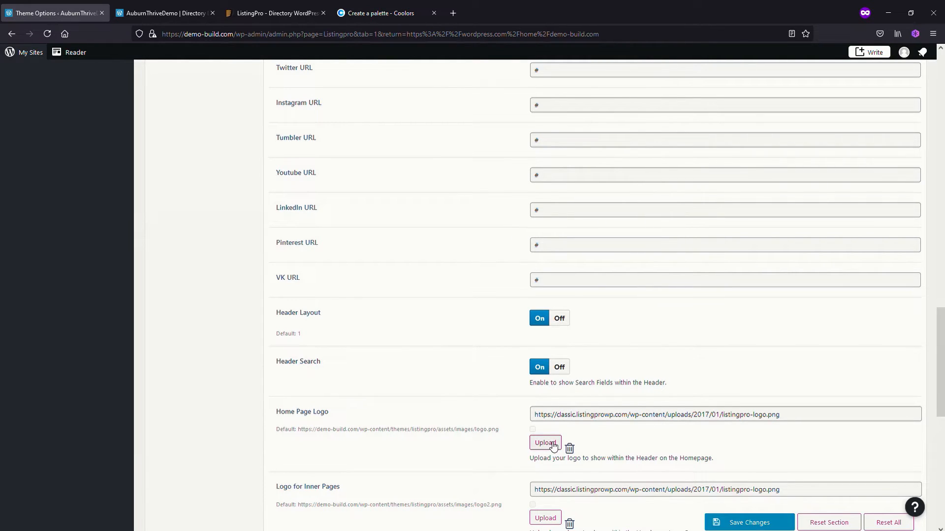
Check the logo on the site's home page, set the Home Page Logo to auburn3.png from the media library, and save
{"action": "left_click", "coordinate": [182, 15]}
{"action": "scroll", "coordinate": [247, 180], "scroll_direction": "up", "scroll_amount": 10}
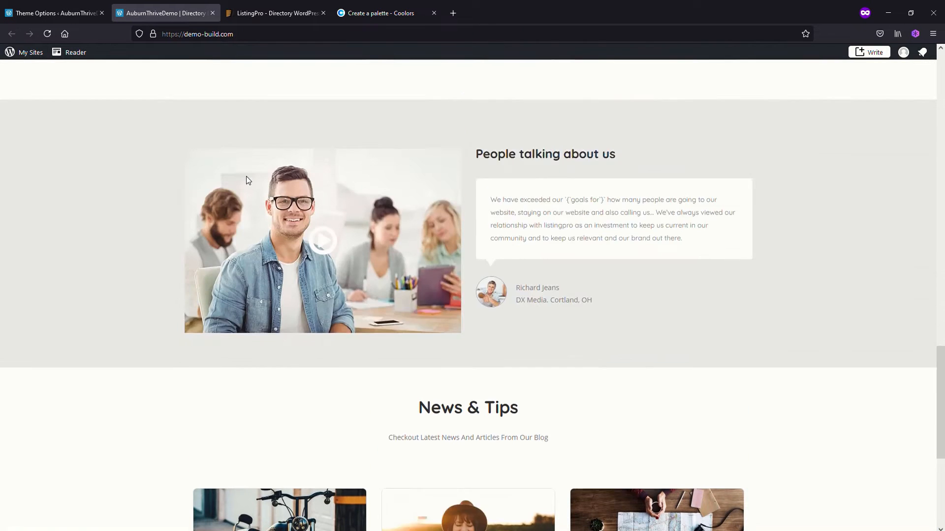
{"action": "scroll", "coordinate": [931, 293], "scroll_direction": "up", "scroll_amount": 15}
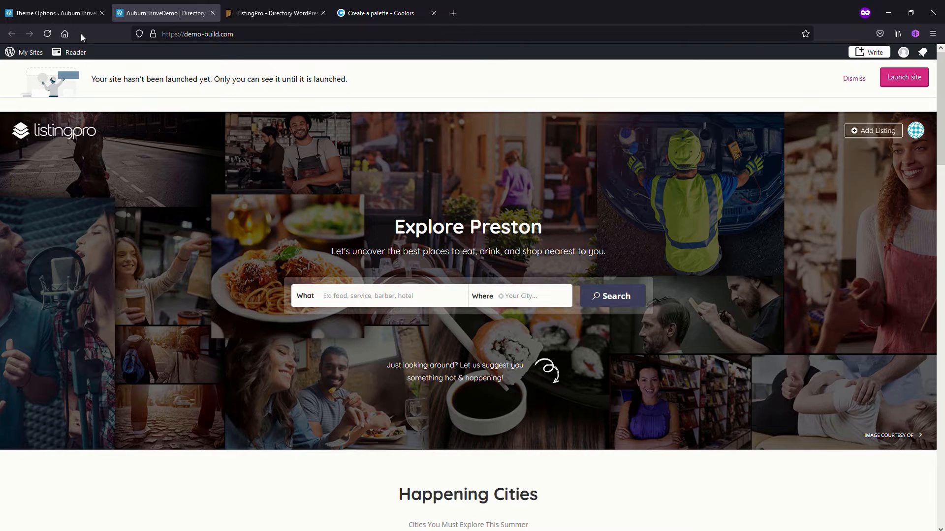
{"action": "left_click", "coordinate": [60, 14]}
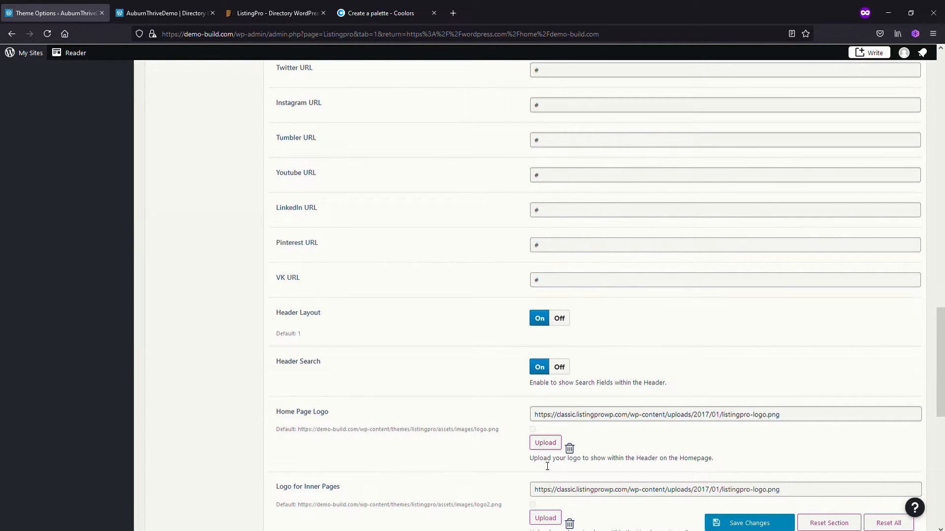
{"action": "left_click", "coordinate": [545, 442]}
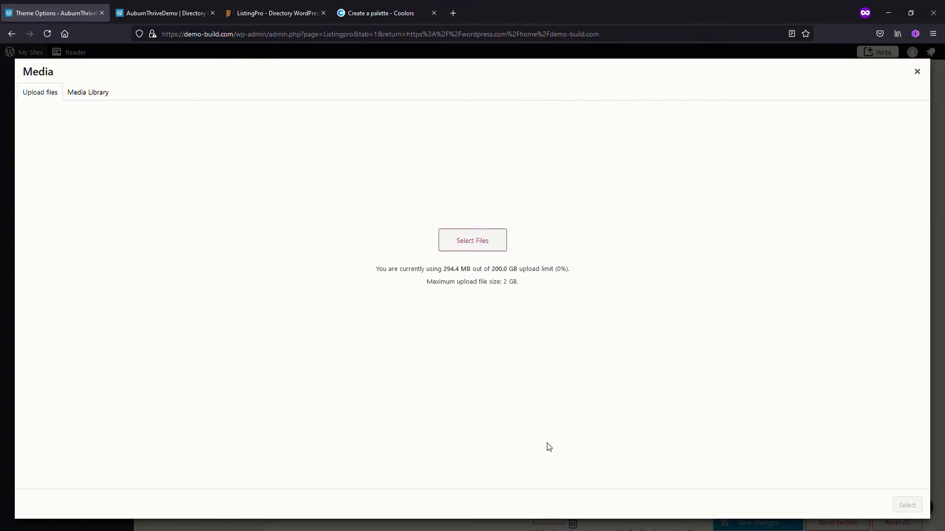
{"action": "left_click", "coordinate": [91, 93]}
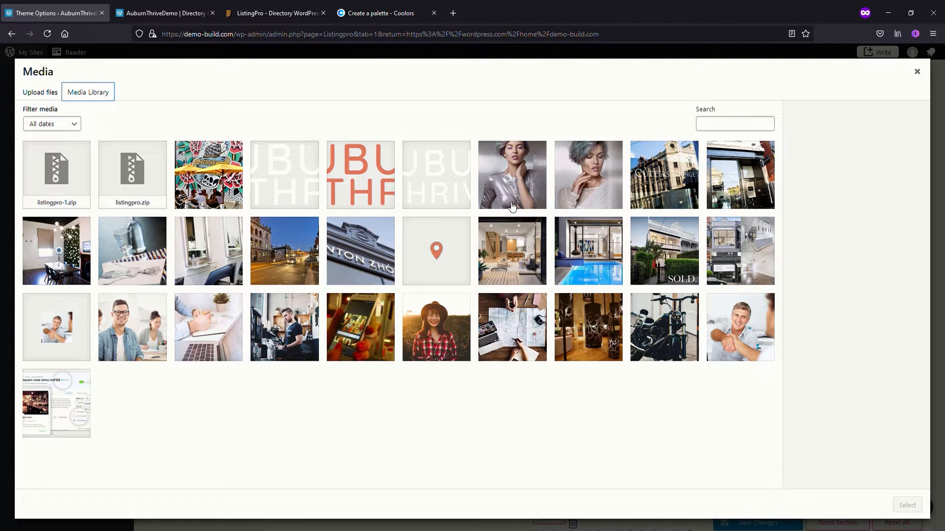
{"action": "left_click", "coordinate": [292, 181]}
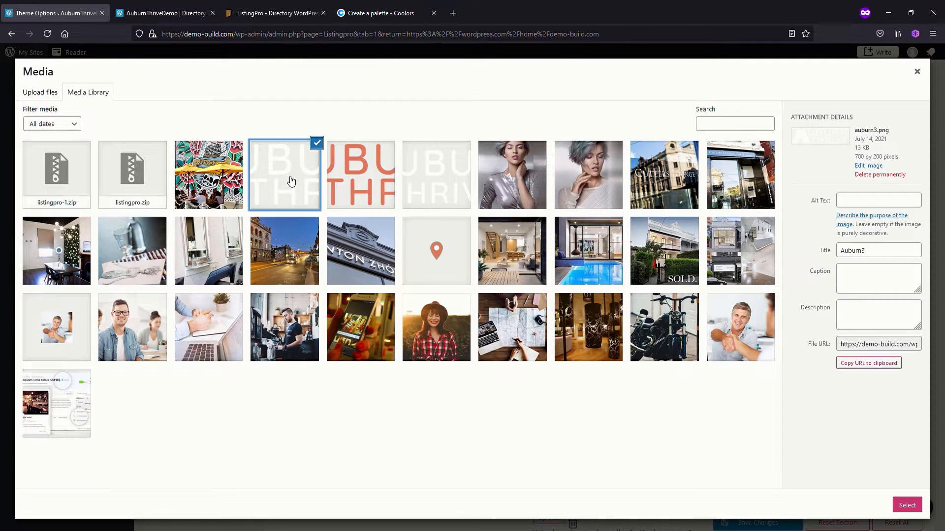
{"action": "left_click", "coordinate": [907, 505]}
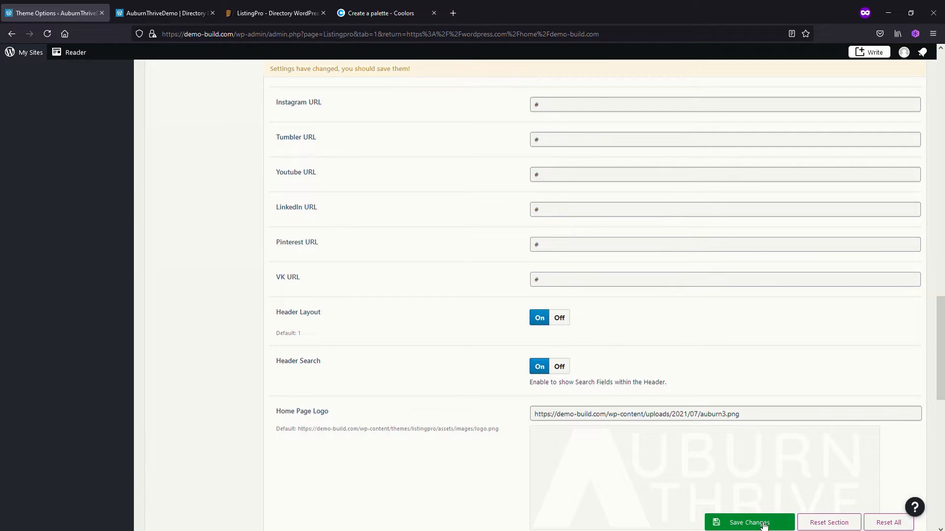
{"action": "left_click", "coordinate": [759, 522]}
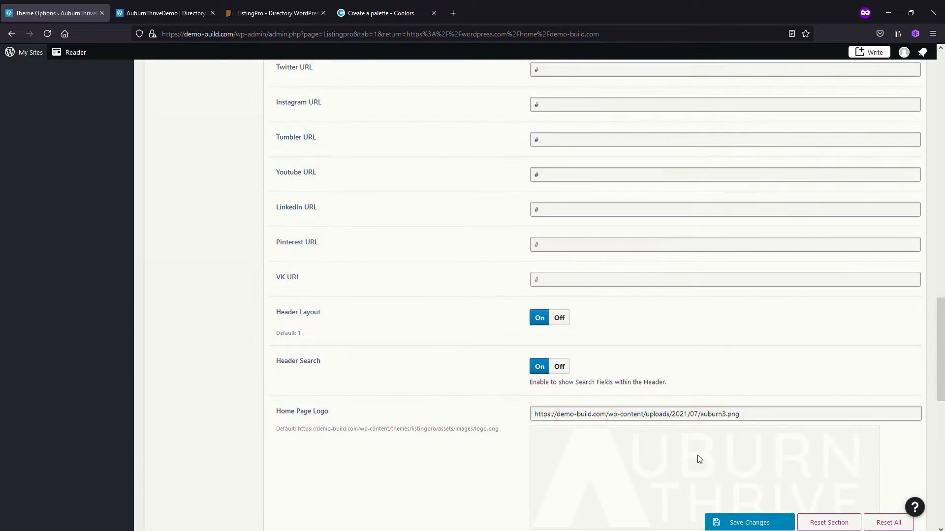
Reload the site's home page to check the new header logo and return to the theme options
{"action": "left_click", "coordinate": [159, 15]}
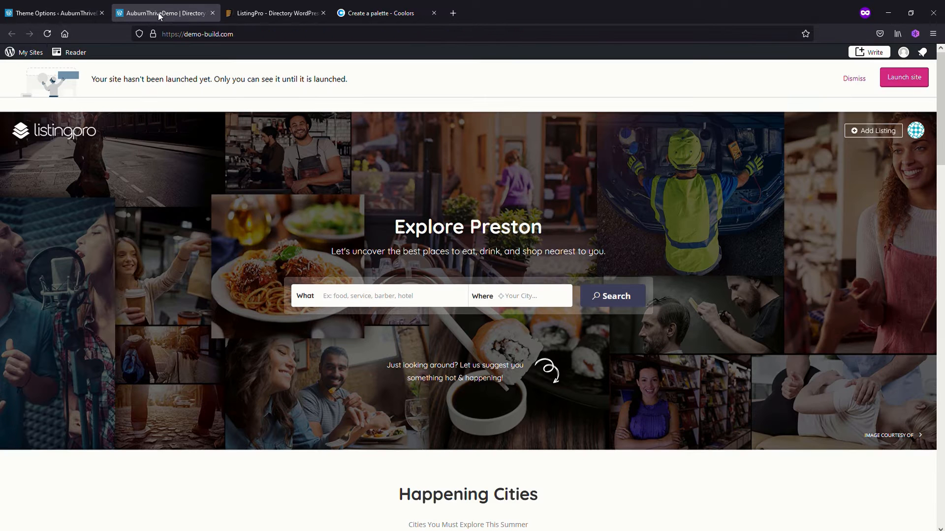
{"action": "left_click", "coordinate": [47, 39]}
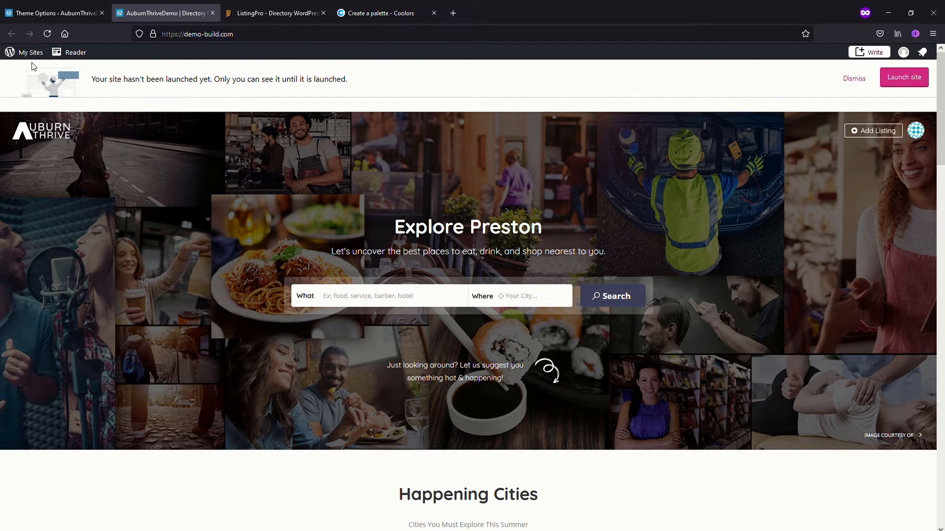
{"action": "left_click", "coordinate": [63, 16]}
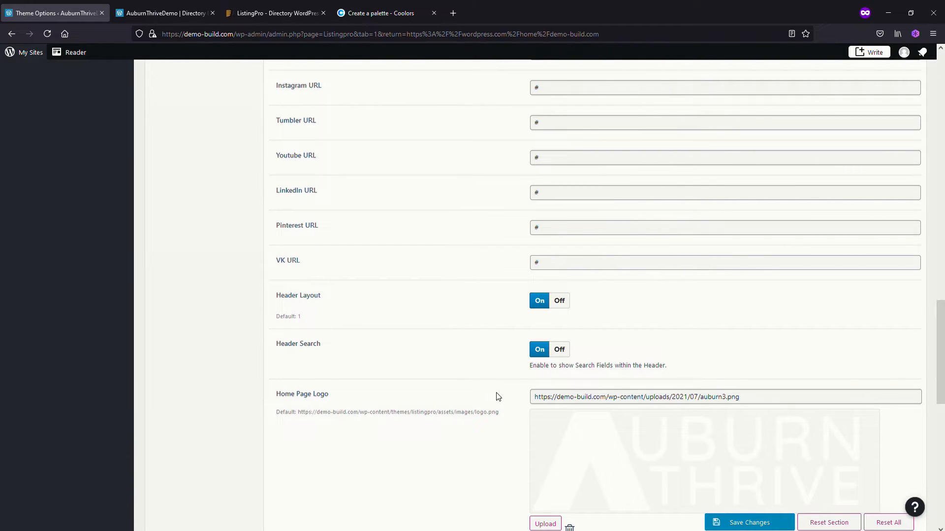
Set the Logo for Inner Pages to auburn3.png from the media library and save the changes
{"action": "scroll", "coordinate": [497, 397], "scroll_direction": "down", "scroll_amount": 5}
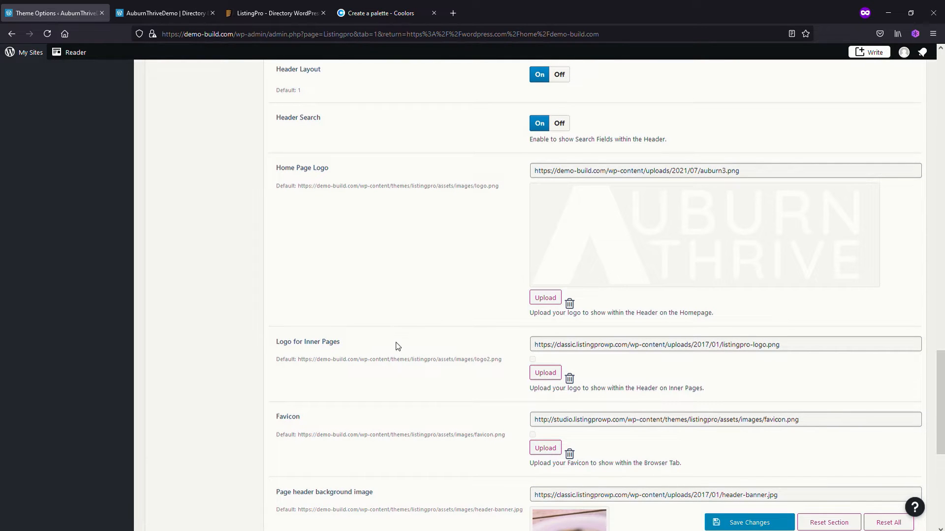
{"action": "left_click", "coordinate": [551, 374]}
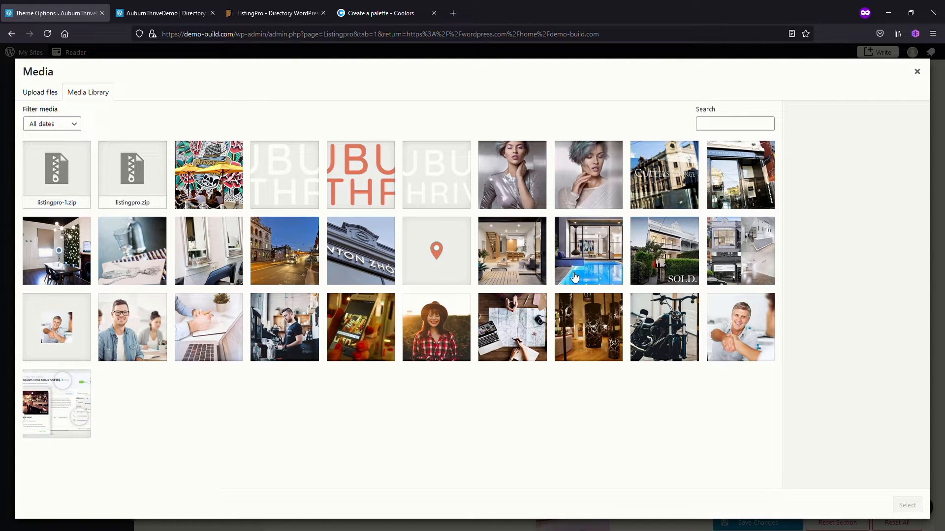
{"action": "left_click", "coordinate": [287, 181]}
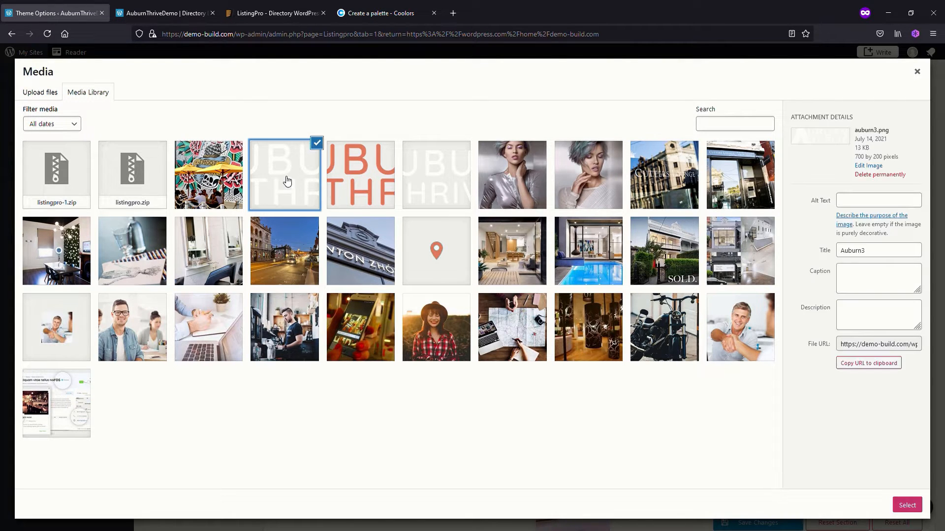
{"action": "left_click", "coordinate": [907, 506]}
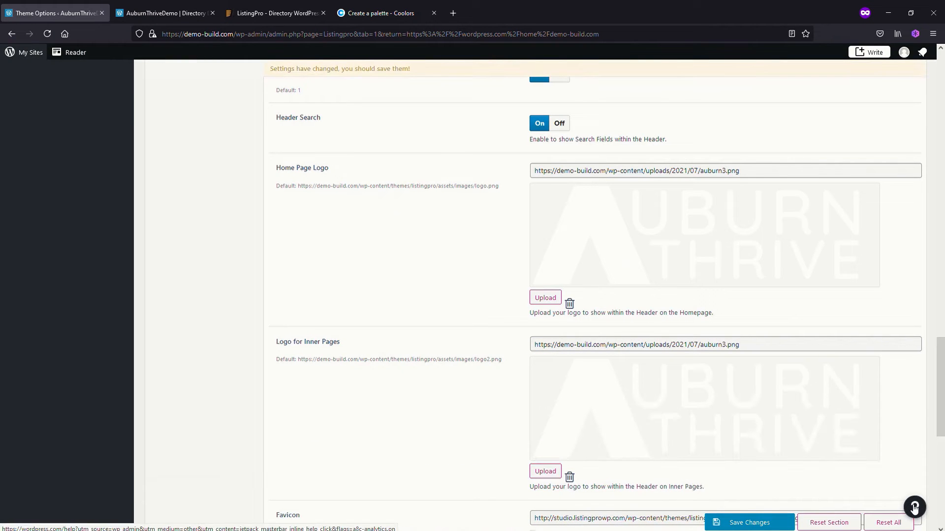
{"action": "left_click", "coordinate": [749, 522]}
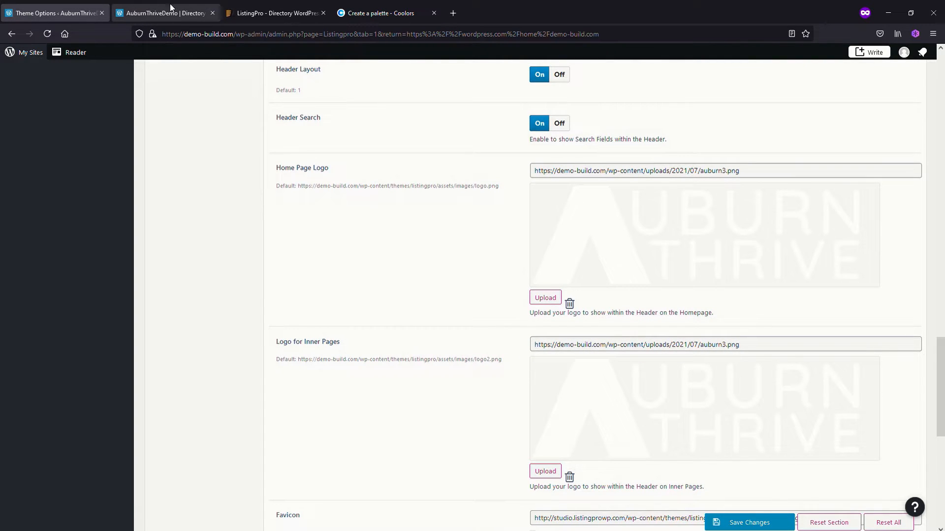
Remove the header-banner.jpg image from the Page header background image setting and save the changes
{"action": "scroll", "coordinate": [433, 425], "scroll_direction": "down", "scroll_amount": 2}
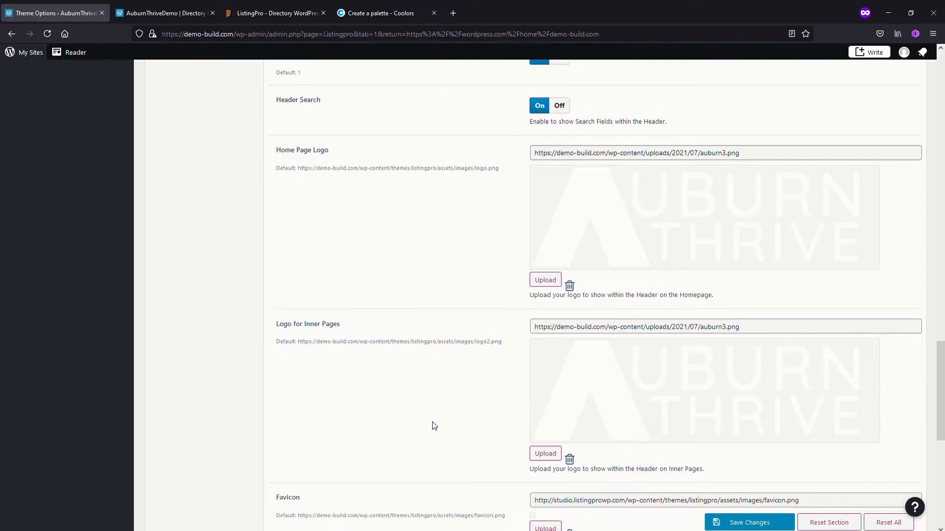
{"action": "scroll", "coordinate": [433, 376], "scroll_direction": "down", "scroll_amount": 2}
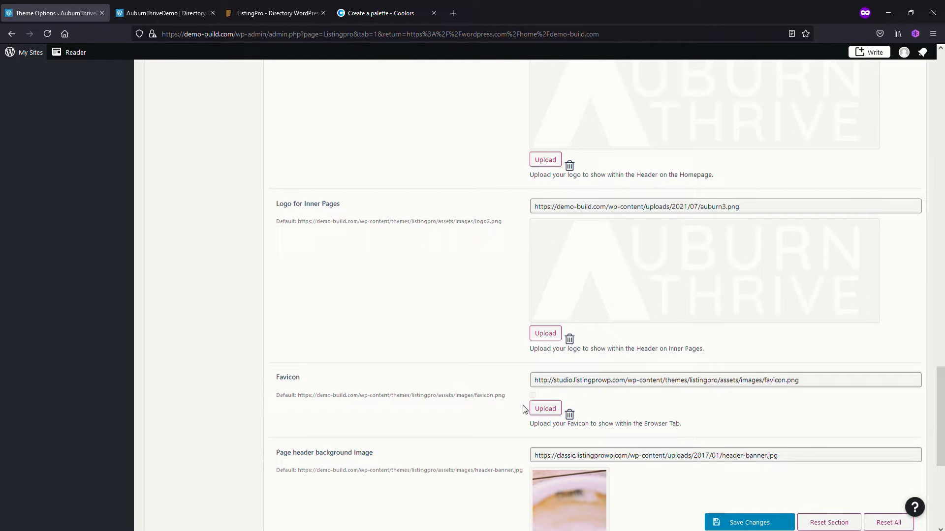
{"action": "scroll", "coordinate": [480, 417], "scroll_direction": "down", "scroll_amount": 3}
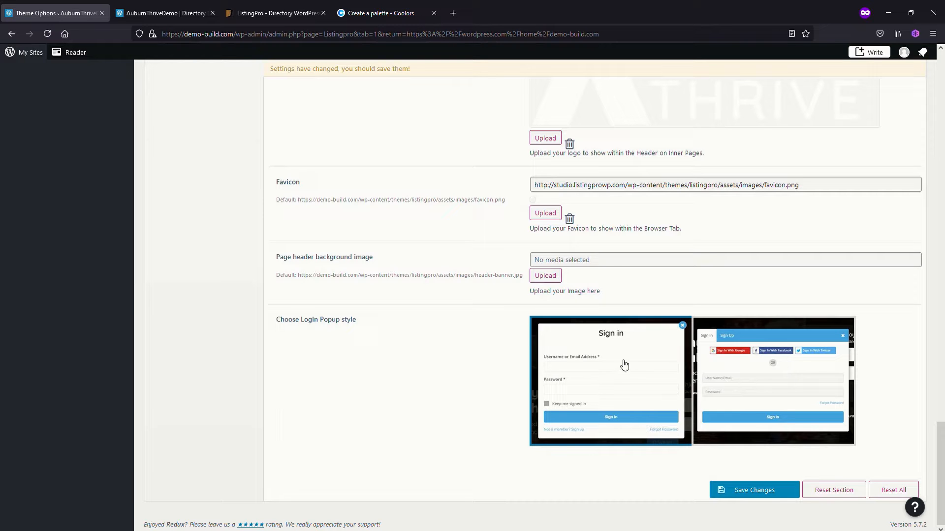
{"action": "left_click", "coordinate": [758, 488]}
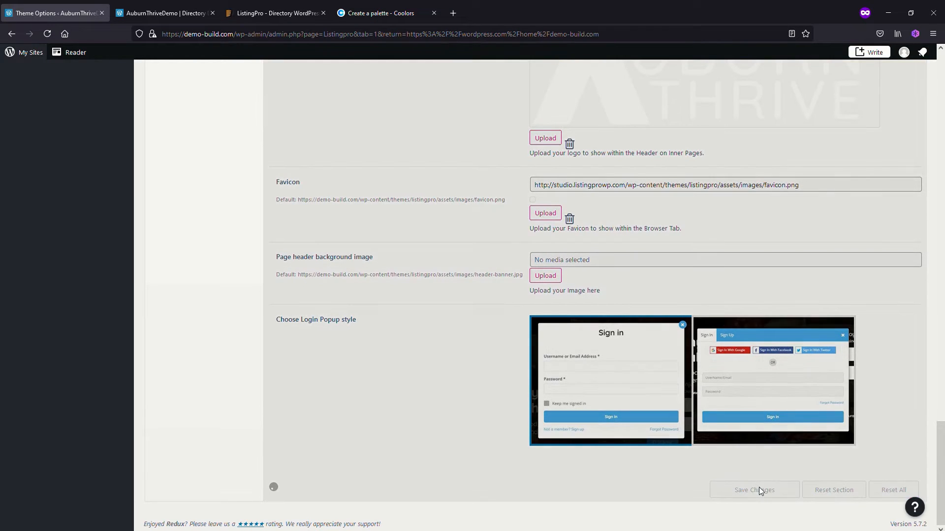
Open the Banner theme options, reload the site's home page to examine its banner, and return to the options
{"action": "scroll", "coordinate": [568, 436], "scroll_direction": "up", "scroll_amount": 15}
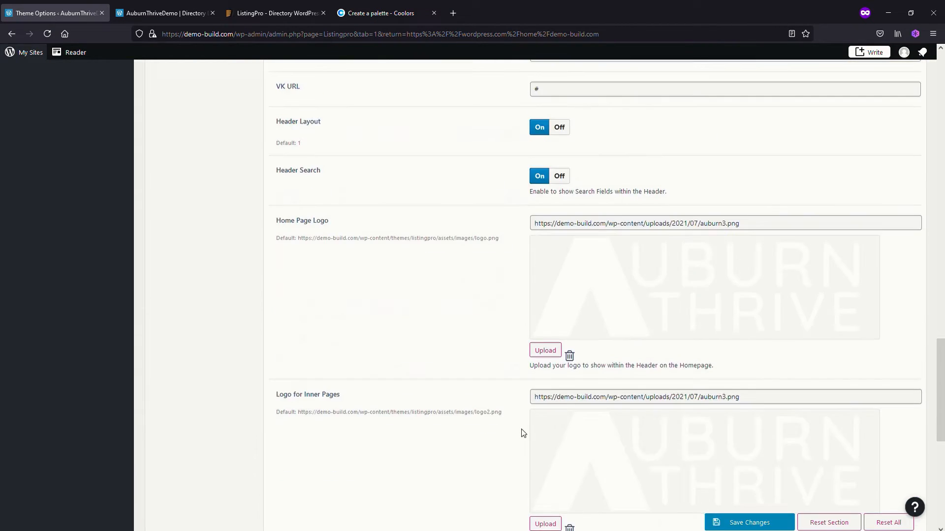
{"action": "scroll", "coordinate": [523, 433], "scroll_direction": "up", "scroll_amount": 15}
{"action": "scroll", "coordinate": [481, 474], "scroll_direction": "down", "scroll_amount": 3}
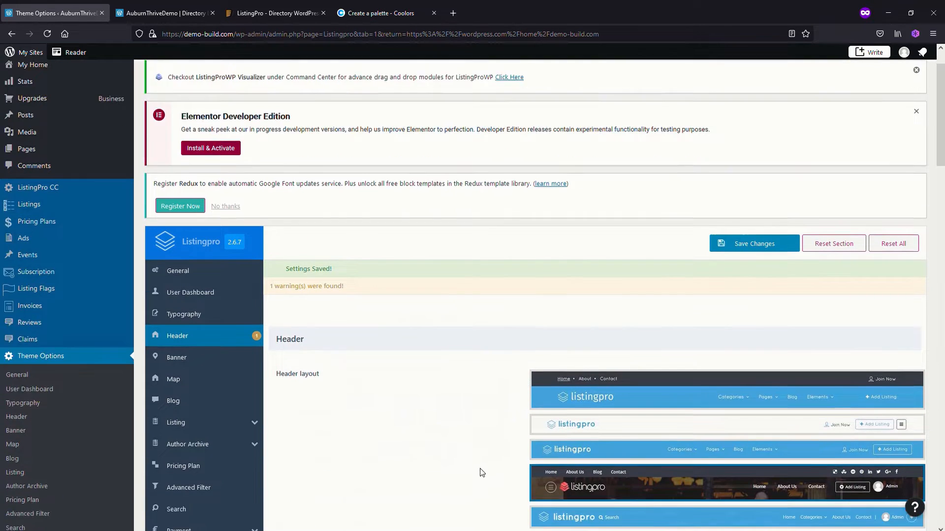
{"action": "left_click", "coordinate": [152, 280]}
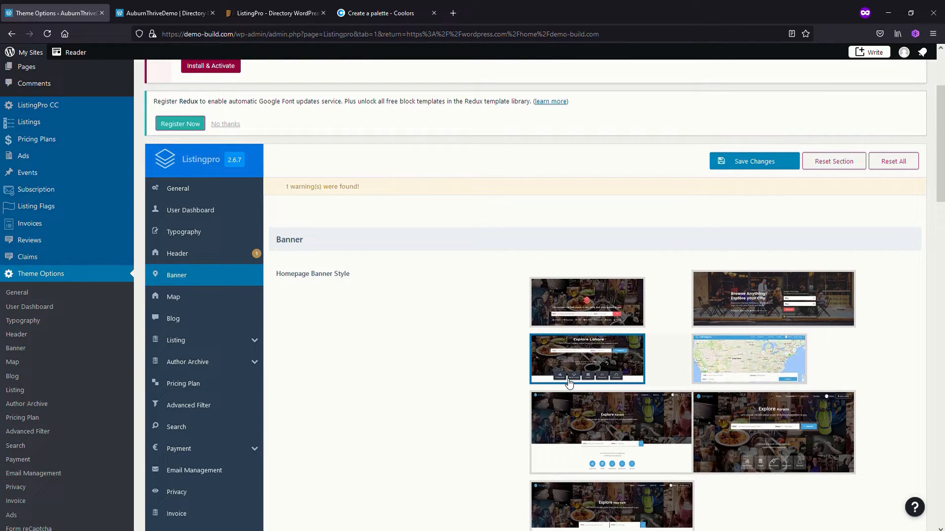
{"action": "left_click", "coordinate": [163, 14]}
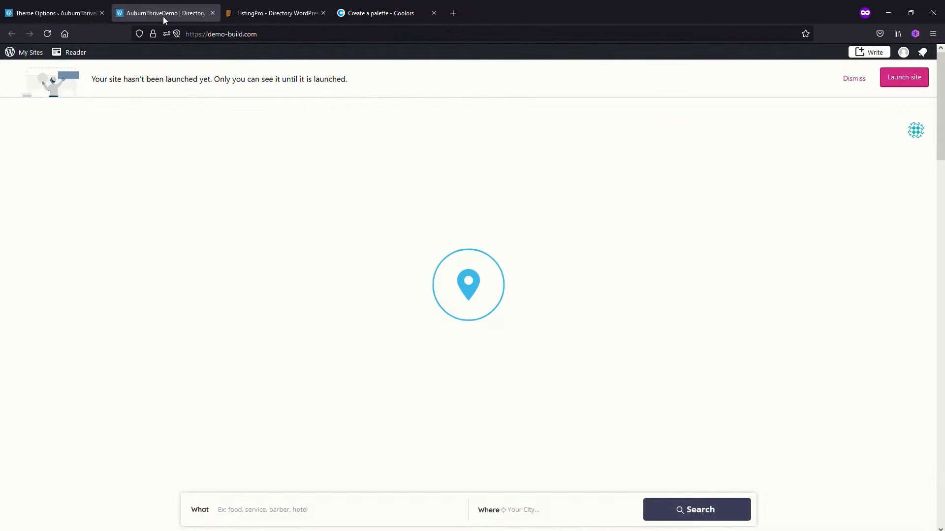
{"action": "left_click", "coordinate": [47, 33]}
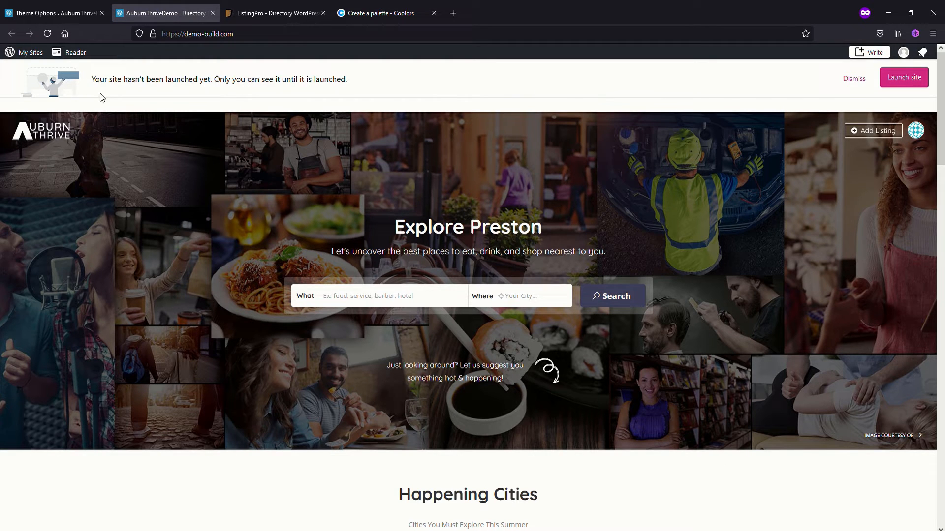
{"action": "left_click", "coordinate": [58, 15]}
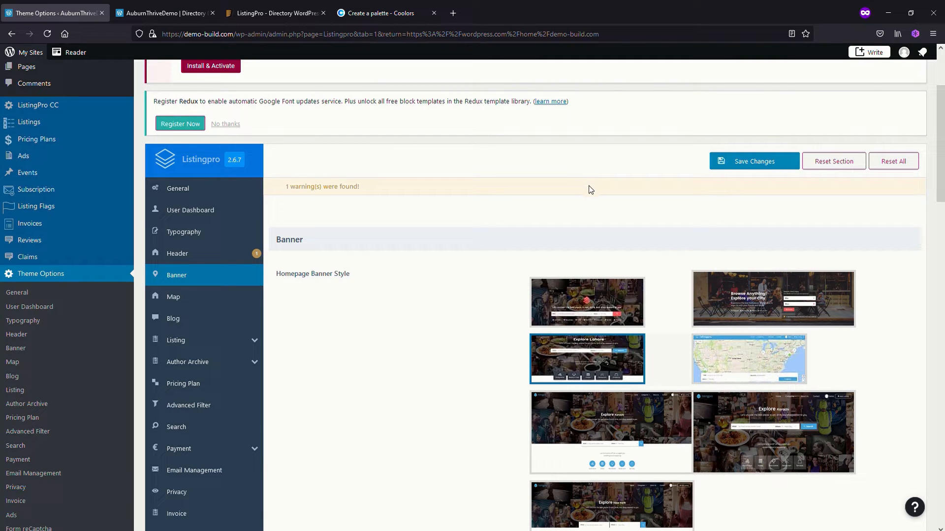
Try the "Browse Anything! Explore your City" Homepage Banner Style, save it, and reload the site's home page to check it
{"action": "left_click", "coordinate": [754, 290]}
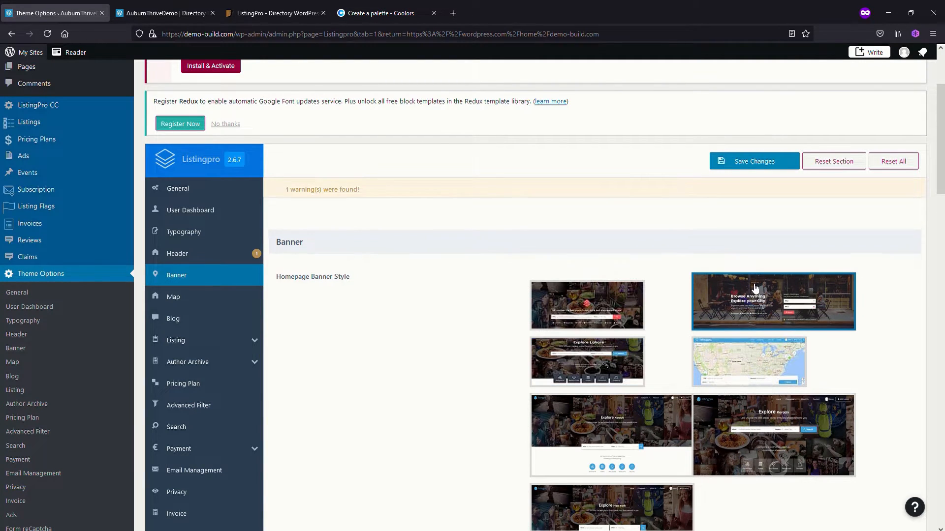
{"action": "left_click", "coordinate": [765, 162]}
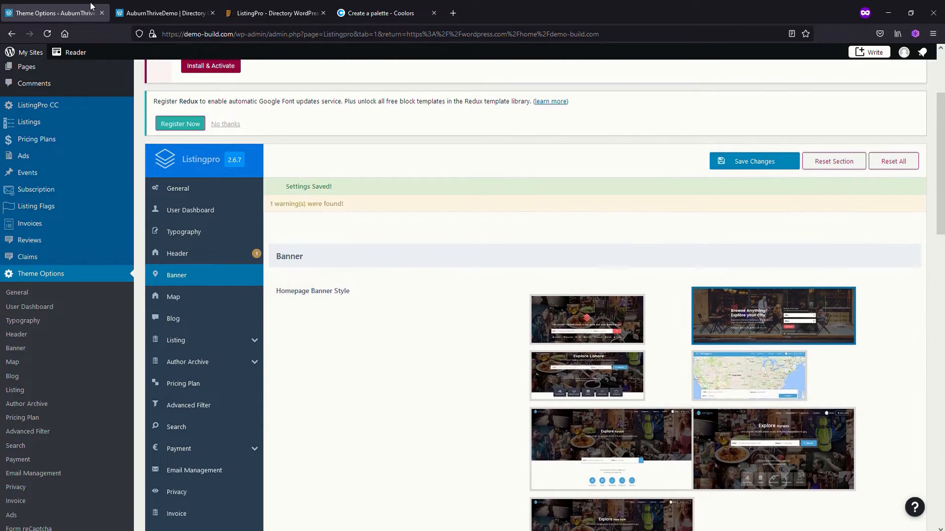
{"action": "left_click", "coordinate": [162, 12]}
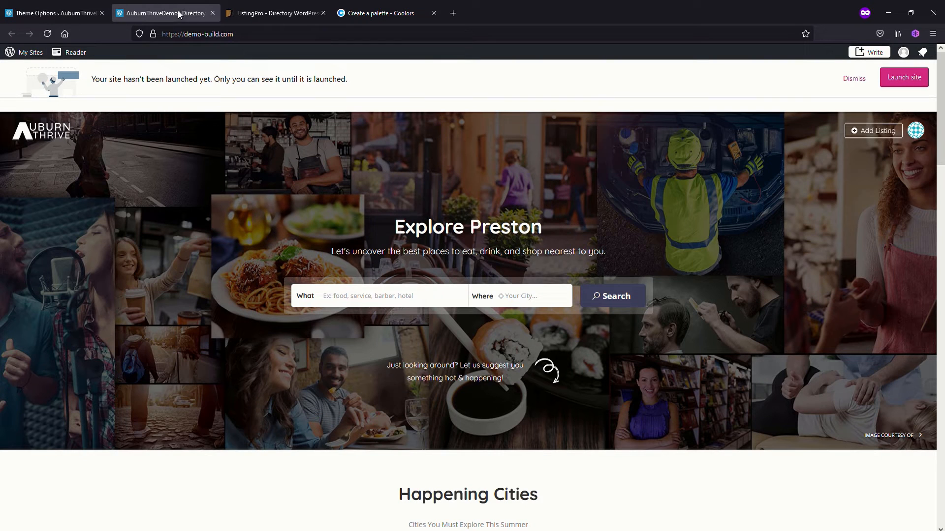
{"action": "left_click", "coordinate": [47, 33]}
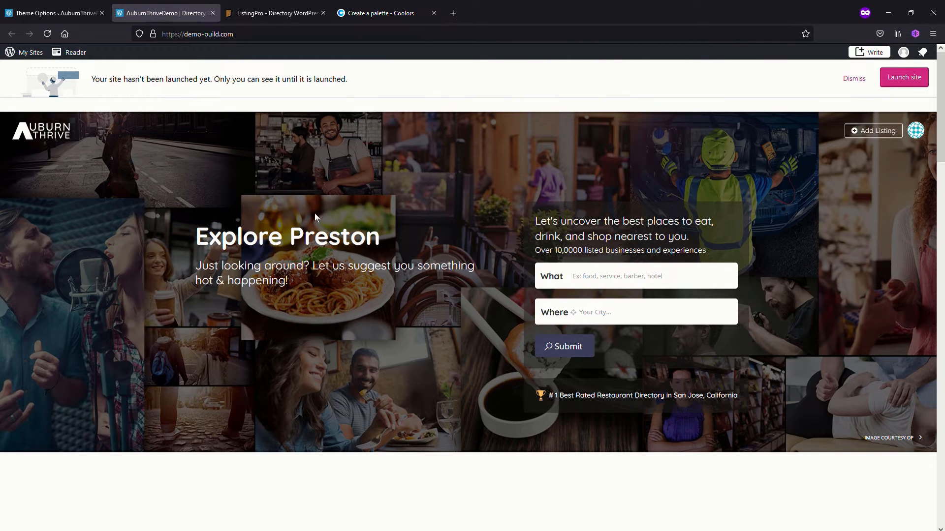
Return to the theme options, set the Homepage Banner Style back to the "Explore Lahore" layout, and save the changes
{"action": "left_click", "coordinate": [58, 17]}
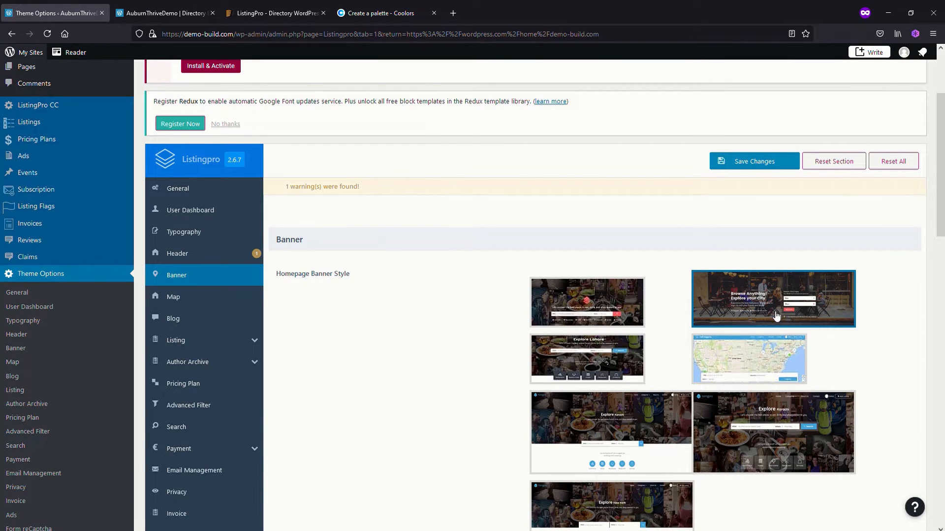
{"action": "left_click", "coordinate": [600, 350]}
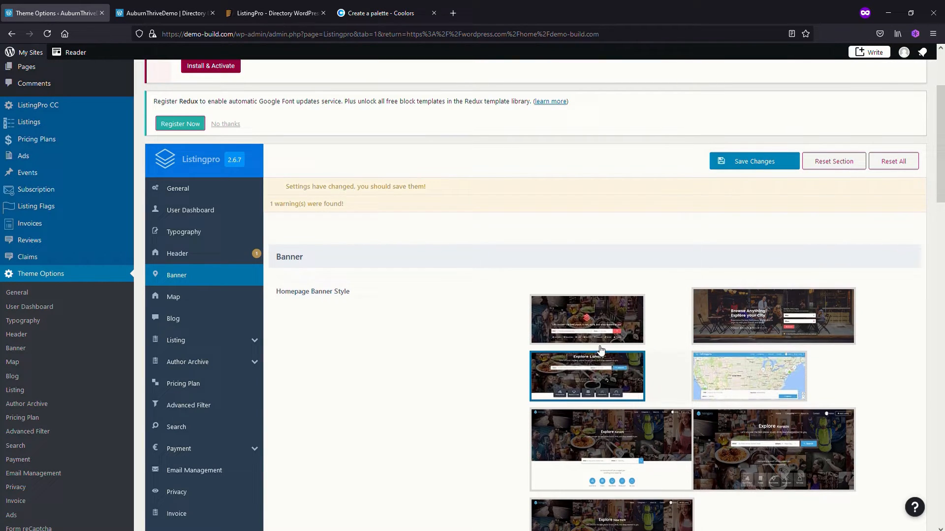
{"action": "left_click", "coordinate": [754, 168]}
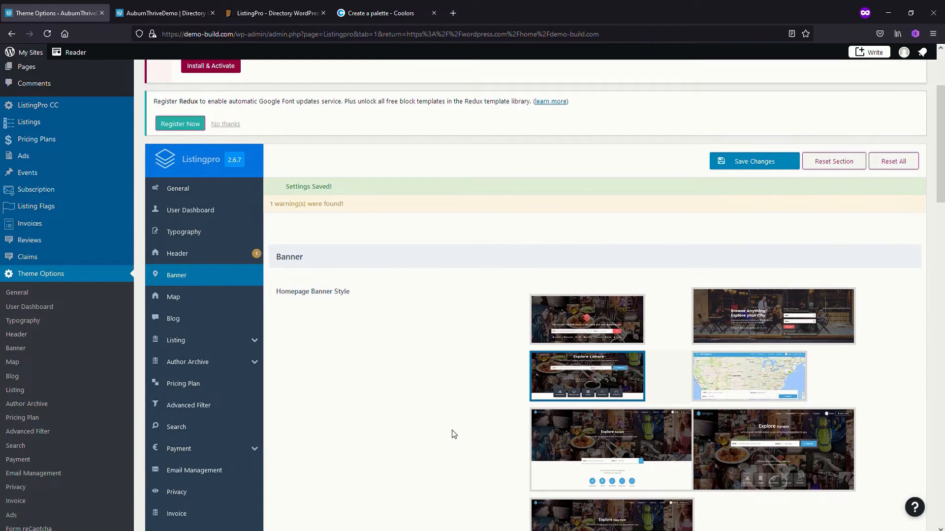
Copy Terra Cotta, E07A5F, from the Coolors palette and apply it as the banner's Category Background Color
{"action": "scroll", "coordinate": [454, 434], "scroll_direction": "down", "scroll_amount": 7}
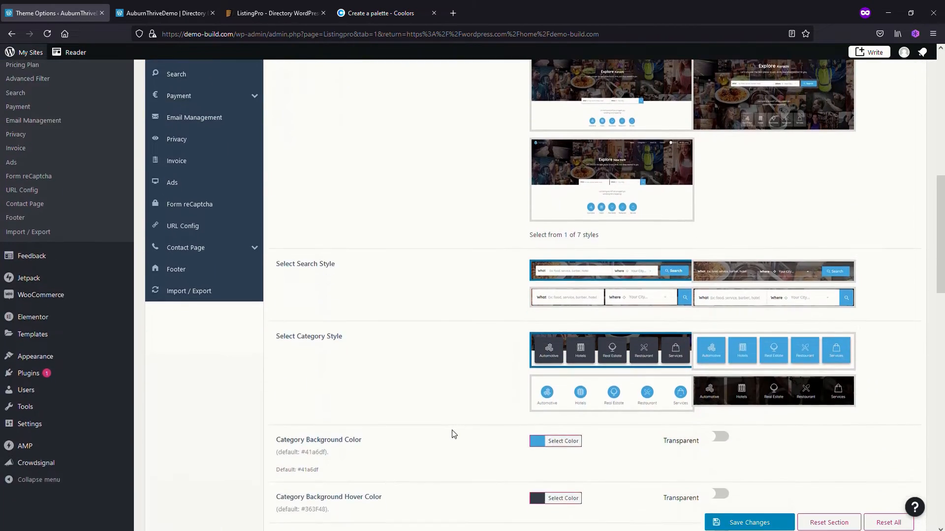
{"action": "scroll", "coordinate": [454, 434], "scroll_direction": "down", "scroll_amount": 2}
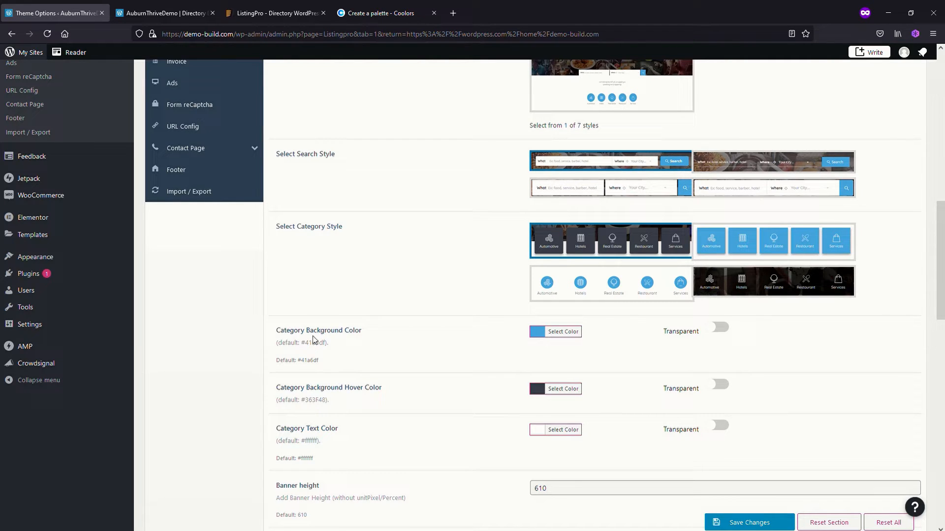
{"action": "left_click", "coordinate": [542, 337]}
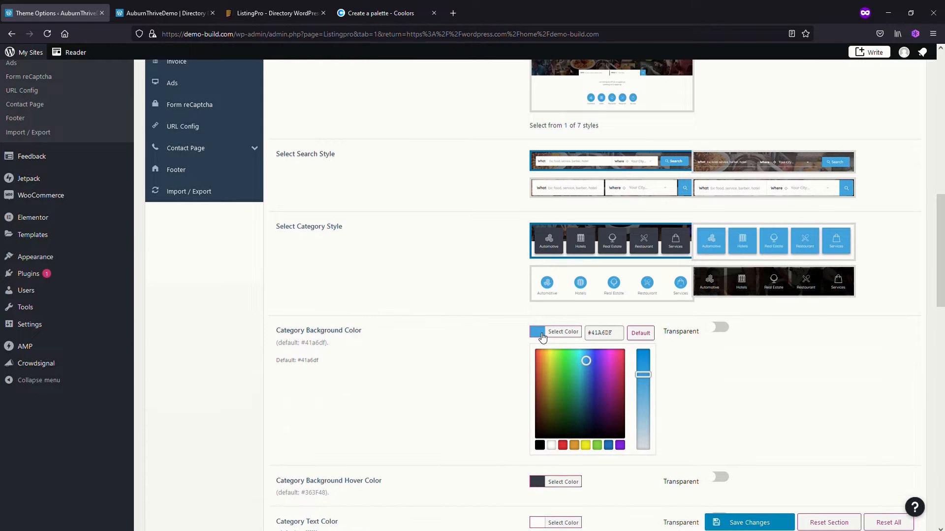
{"action": "left_click", "coordinate": [374, 14]}
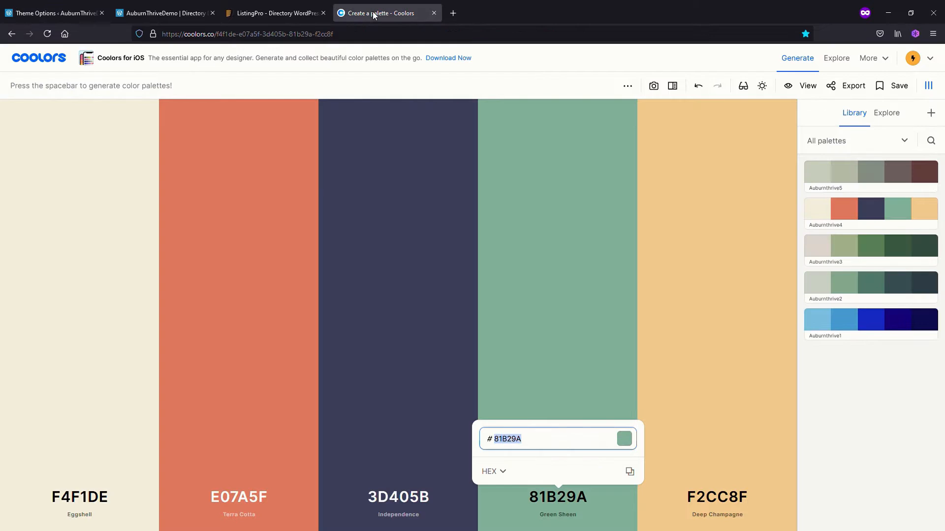
{"action": "left_click", "coordinate": [255, 497]}
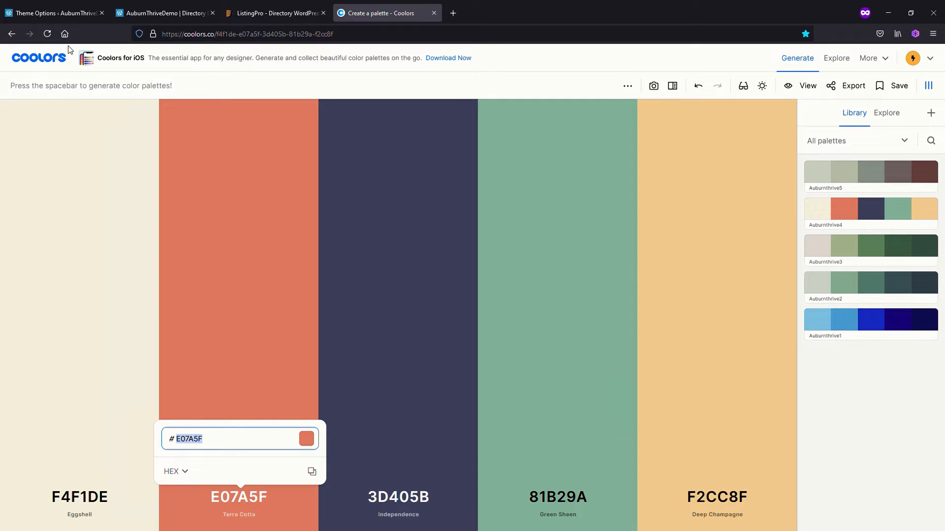
{"action": "left_click", "coordinate": [30, 13]}
{"action": "triple_click", "coordinate": [600, 332]}
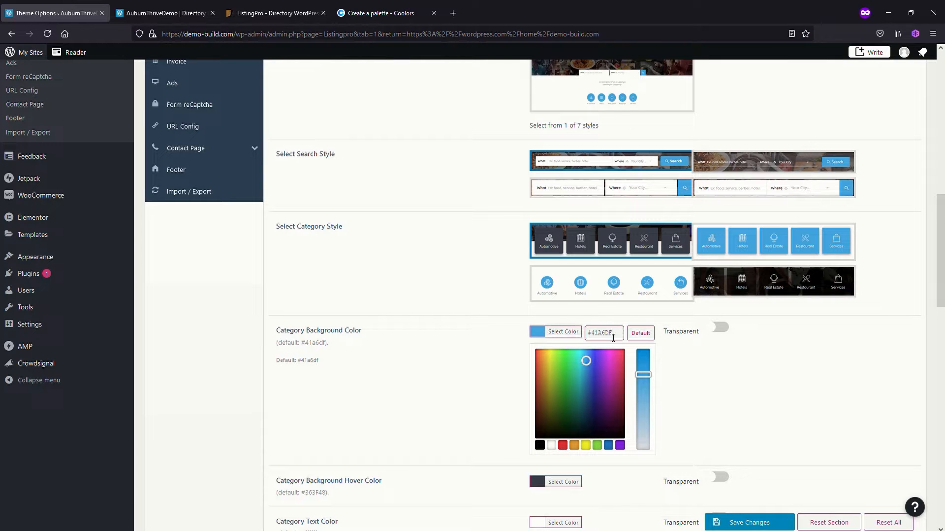
{"action": "type", "text": "#e07a5f"}
{"action": "left_click", "coordinate": [749, 384]}
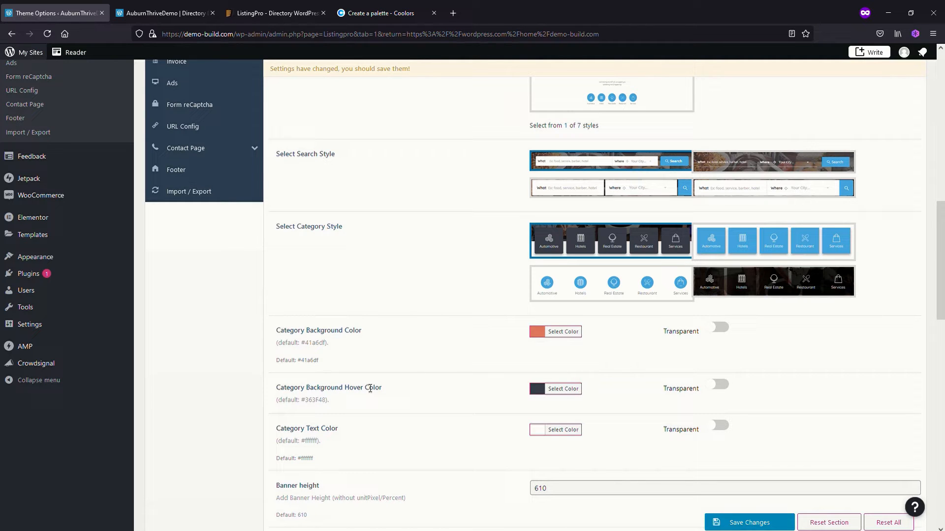
Copy Green Sheen, 81B29A, from the Coolors palette, apply it as the Category Background Hover Color, and save the changes
{"action": "left_click", "coordinate": [537, 389]}
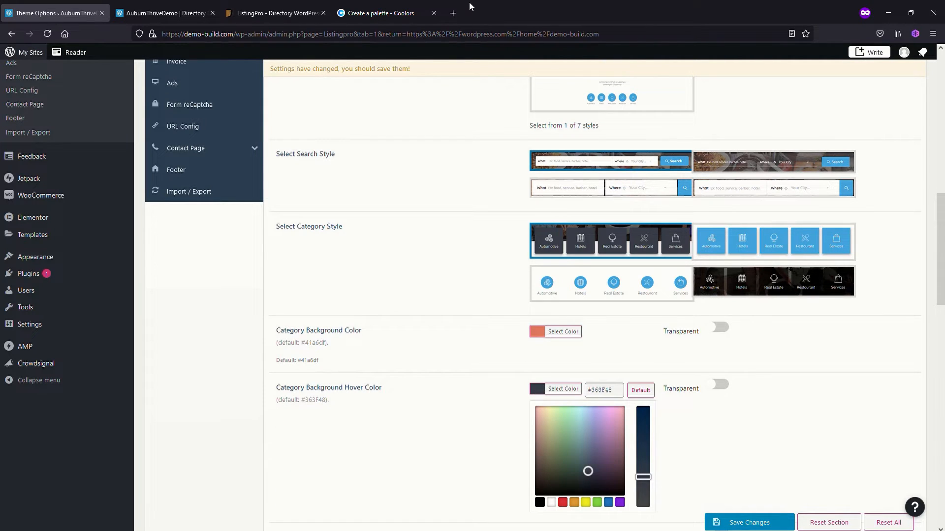
{"action": "left_click", "coordinate": [372, 12]}
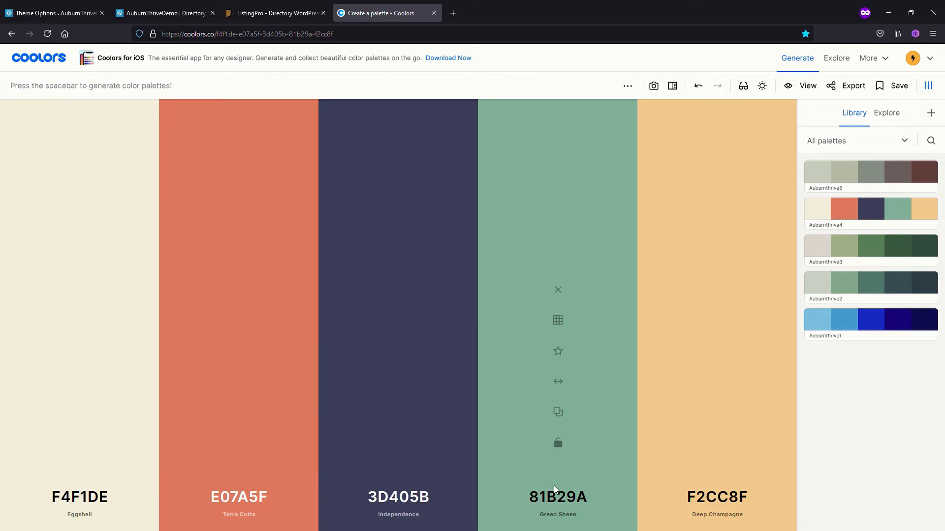
{"action": "left_click", "coordinate": [561, 497]}
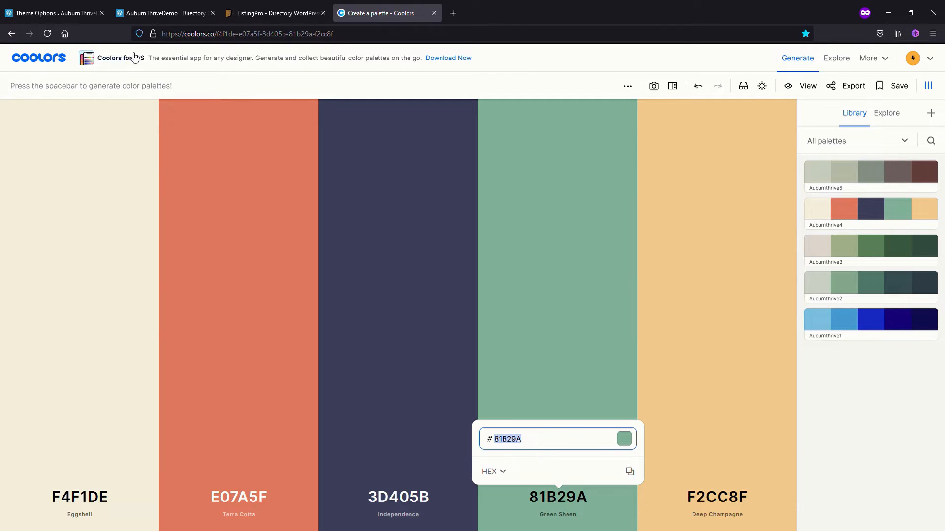
{"action": "left_click", "coordinate": [76, 21]}
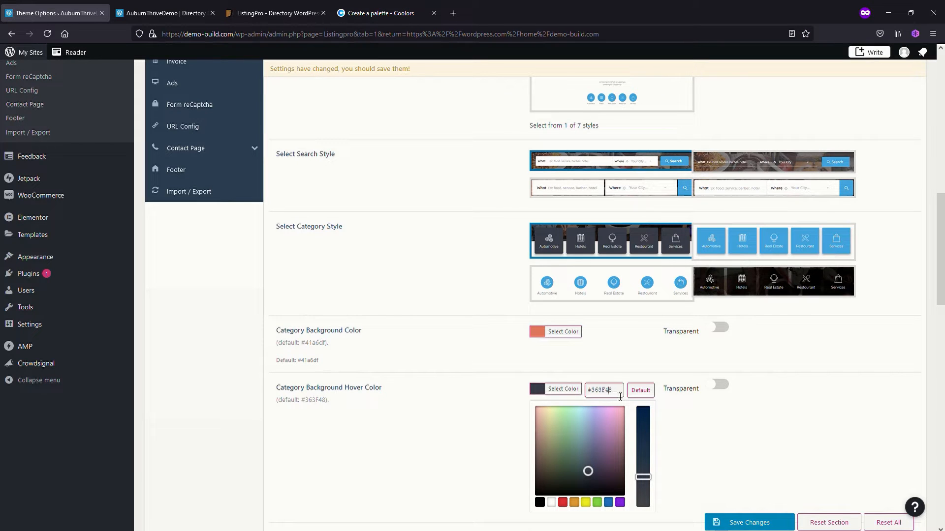
{"action": "left_click_drag", "start_coordinate": [614, 392], "coordinate": [551, 393]}
{"action": "type", "text": "81B29A"}
{"action": "left_click", "coordinate": [735, 464]}
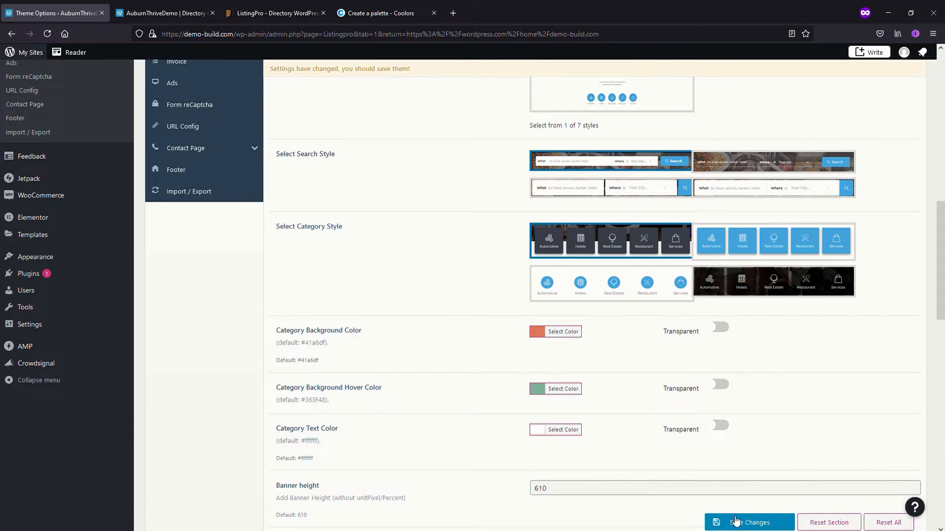
{"action": "left_click", "coordinate": [758, 525]}
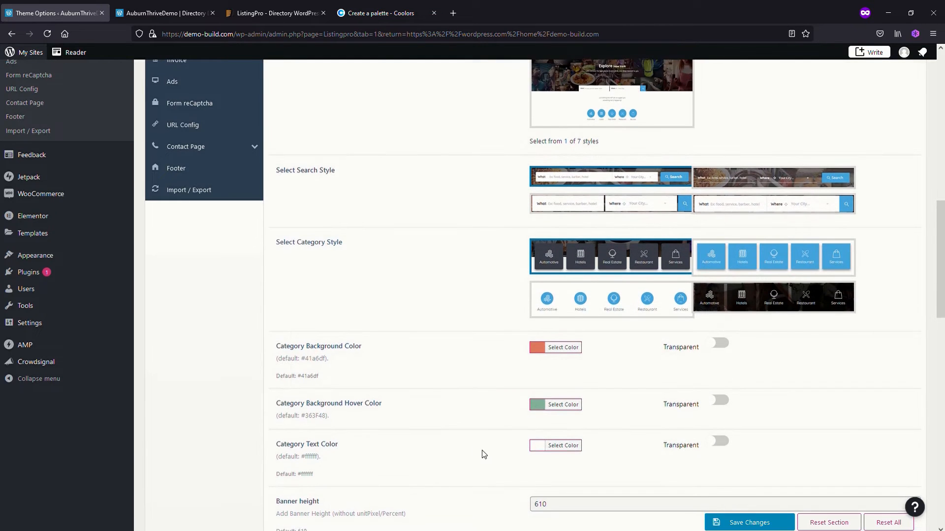
Review the remaining homepage banner settings and reload the site's home page to check the current banner
{"action": "scroll", "coordinate": [491, 424], "scroll_direction": "down", "scroll_amount": 3}
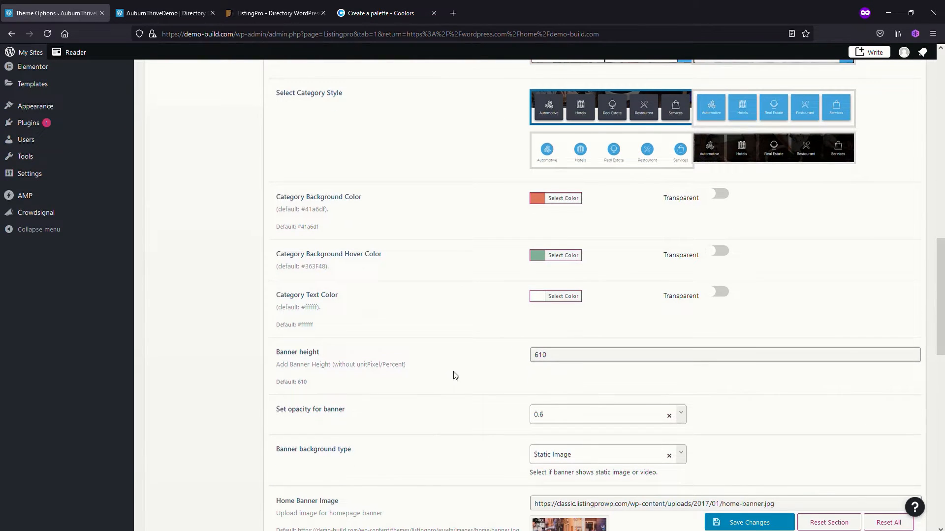
{"action": "scroll", "coordinate": [455, 376], "scroll_direction": "down", "scroll_amount": 2}
{"action": "scroll", "coordinate": [455, 375], "scroll_direction": "down", "scroll_amount": 1}
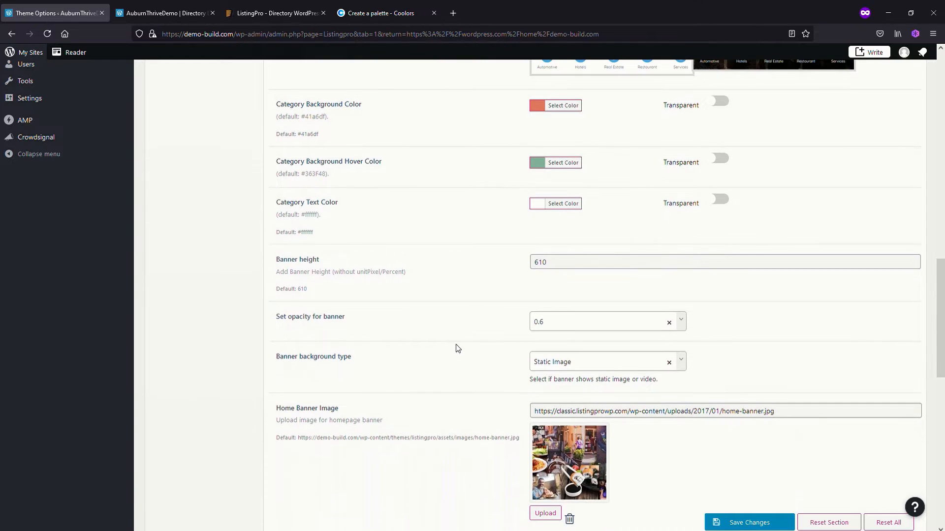
{"action": "scroll", "coordinate": [451, 350], "scroll_direction": "down", "scroll_amount": 2}
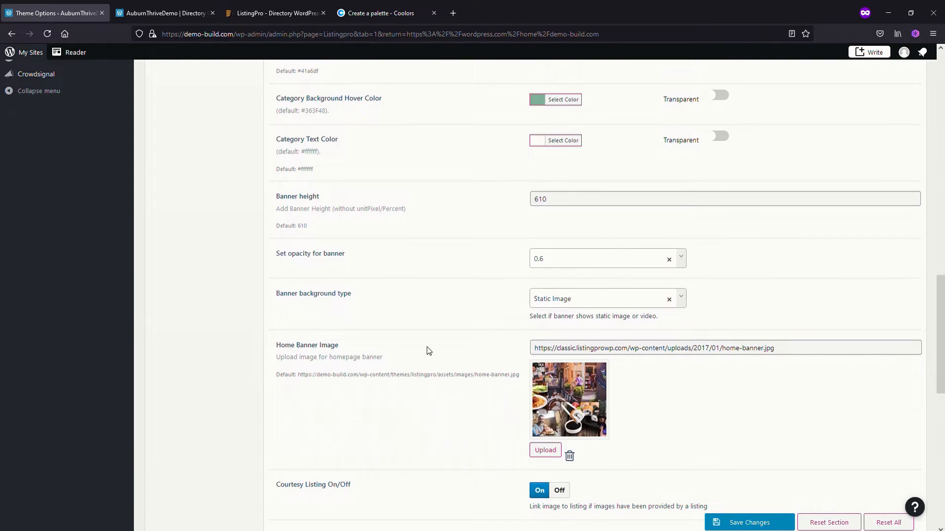
{"action": "left_click", "coordinate": [170, 14]}
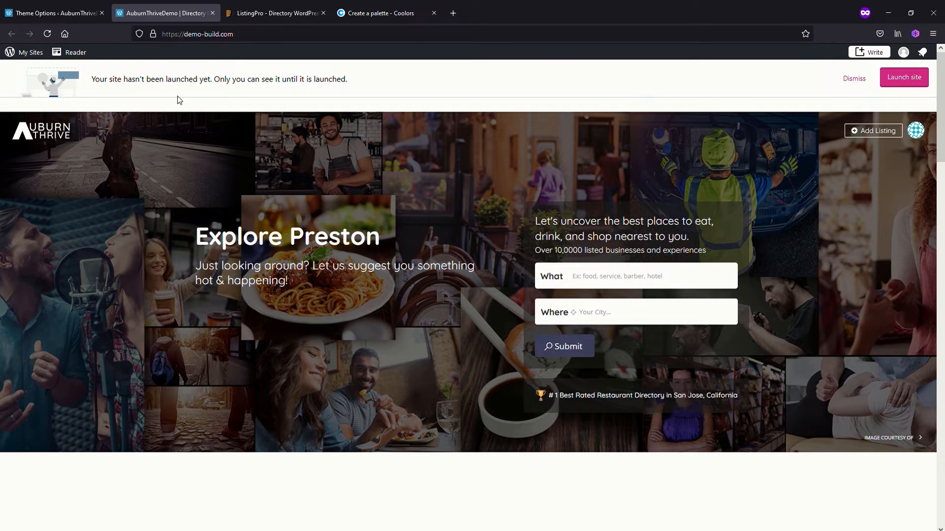
{"action": "left_click", "coordinate": [47, 34]}
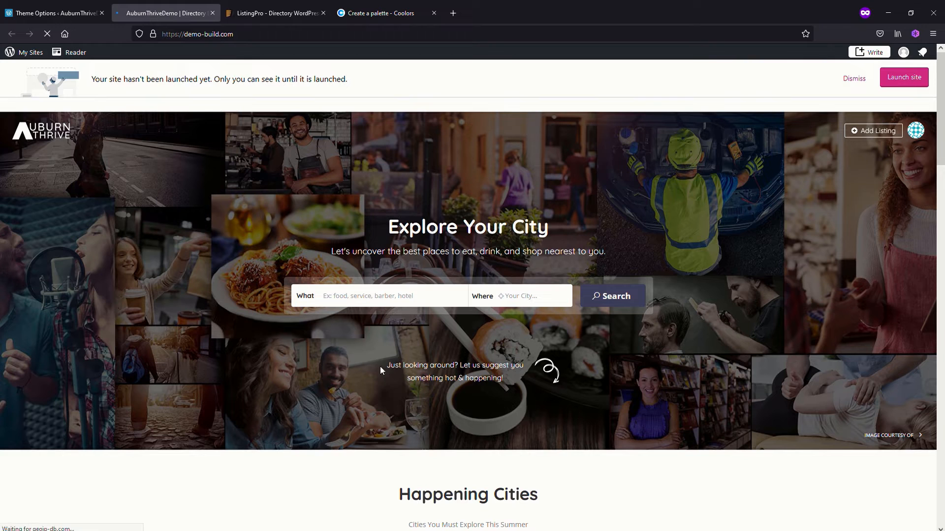
Replace the Home Banner Image with the dusk street photo auburnthrive-2400.jpg from the media library, save, and reload the home page
{"action": "left_click", "coordinate": [48, 14]}
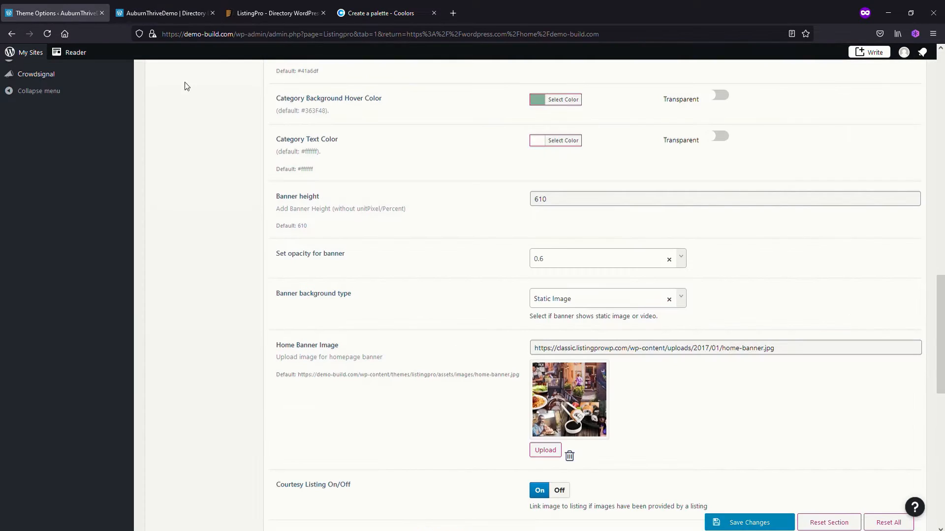
{"action": "left_click", "coordinate": [550, 453]}
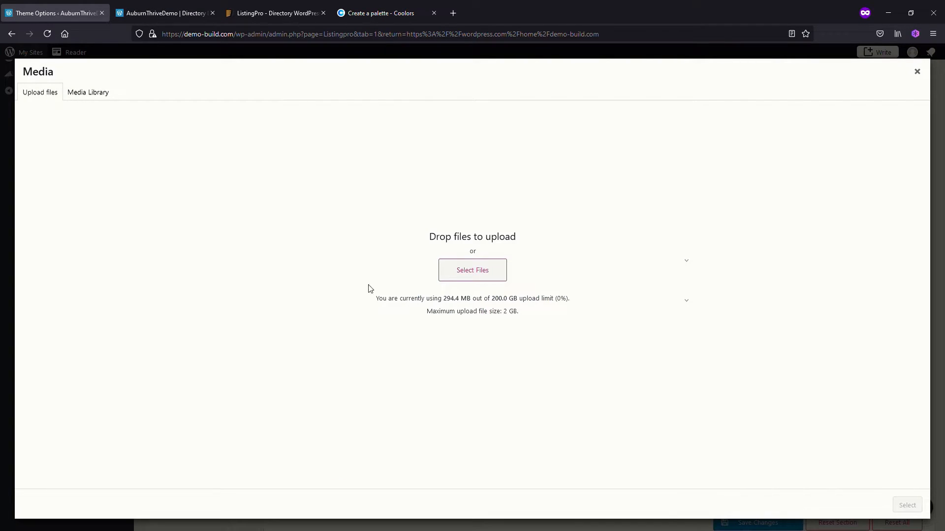
{"action": "left_click", "coordinate": [90, 92]}
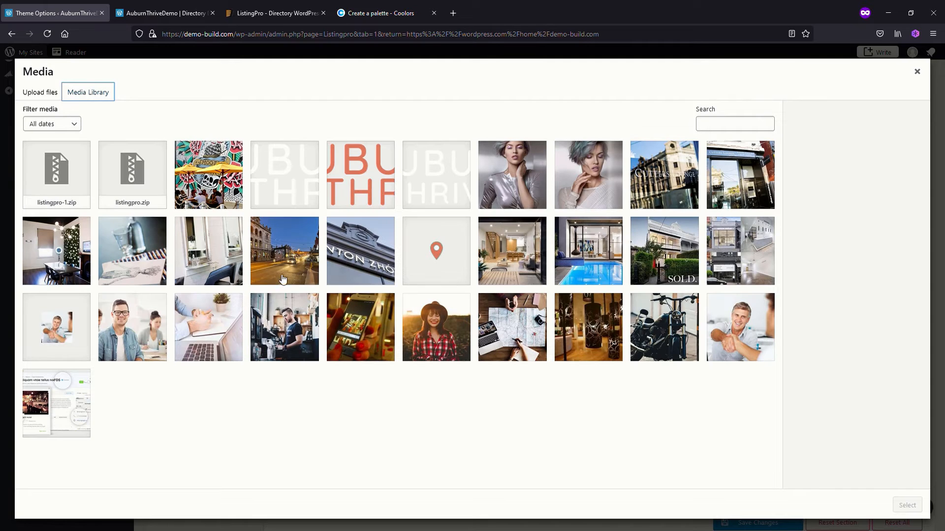
{"action": "left_click", "coordinate": [288, 257]}
{"action": "left_click", "coordinate": [907, 506]}
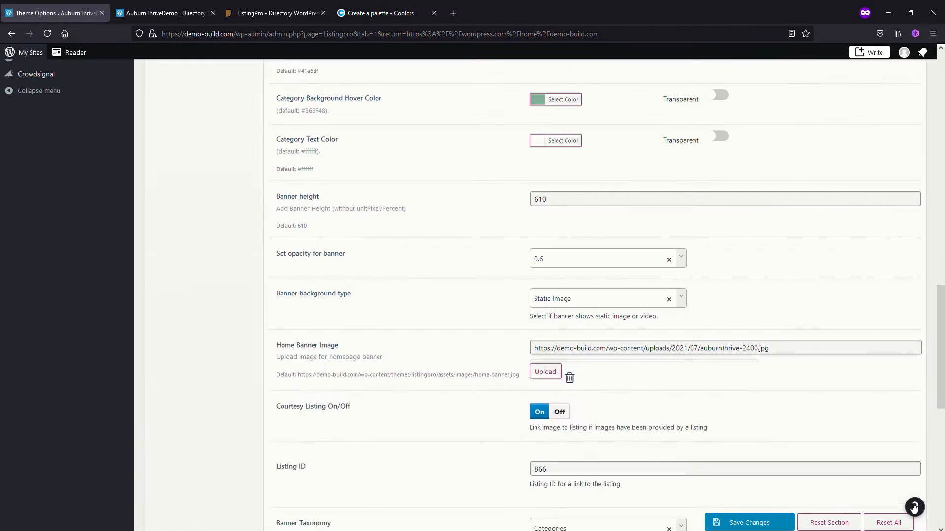
{"action": "left_click", "coordinate": [769, 520]}
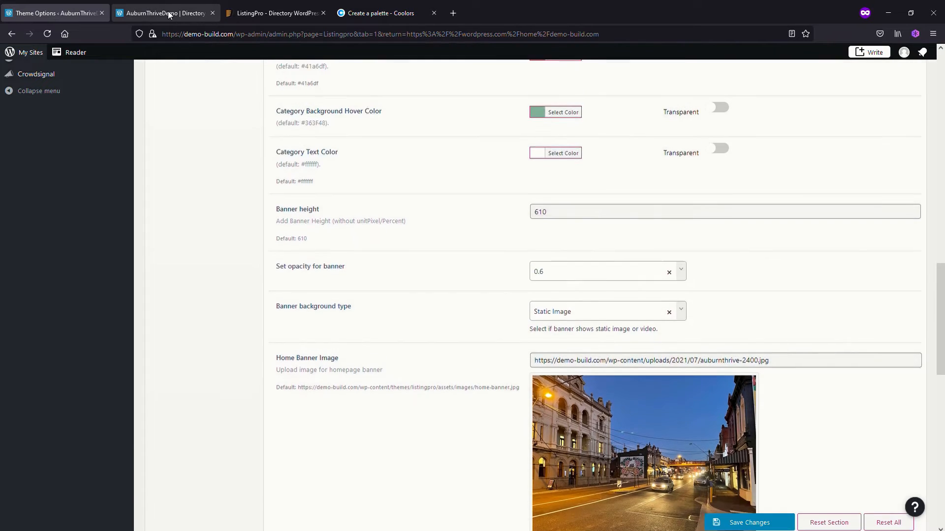
{"action": "left_click", "coordinate": [168, 14]}
{"action": "left_click", "coordinate": [47, 34]}
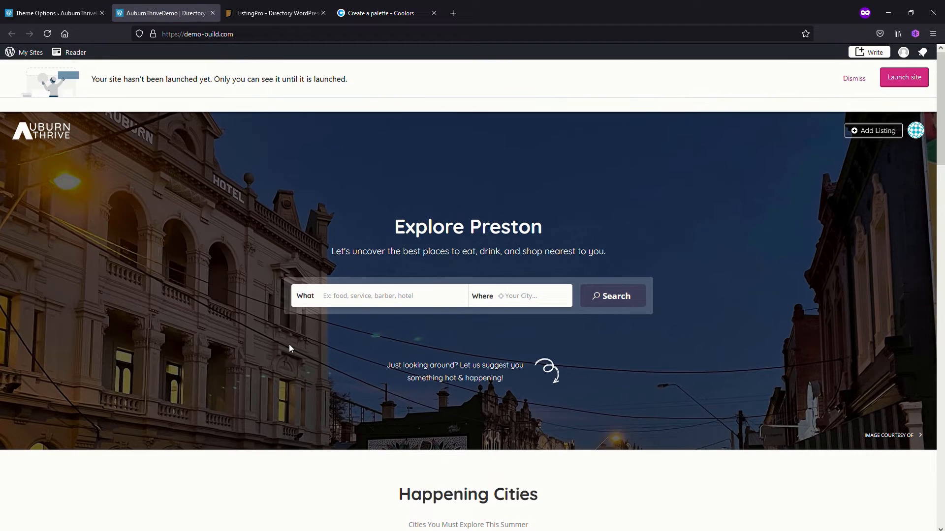
Return to the theme options and switch Courtesy Listing off for the homepage banner
{"action": "left_click", "coordinate": [48, 15]}
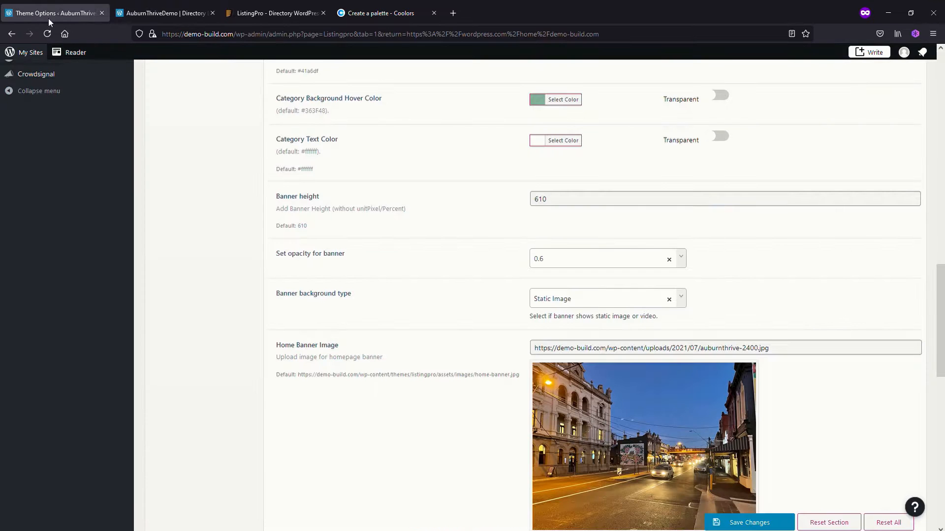
{"action": "scroll", "coordinate": [514, 461], "scroll_direction": "down", "scroll_amount": 6}
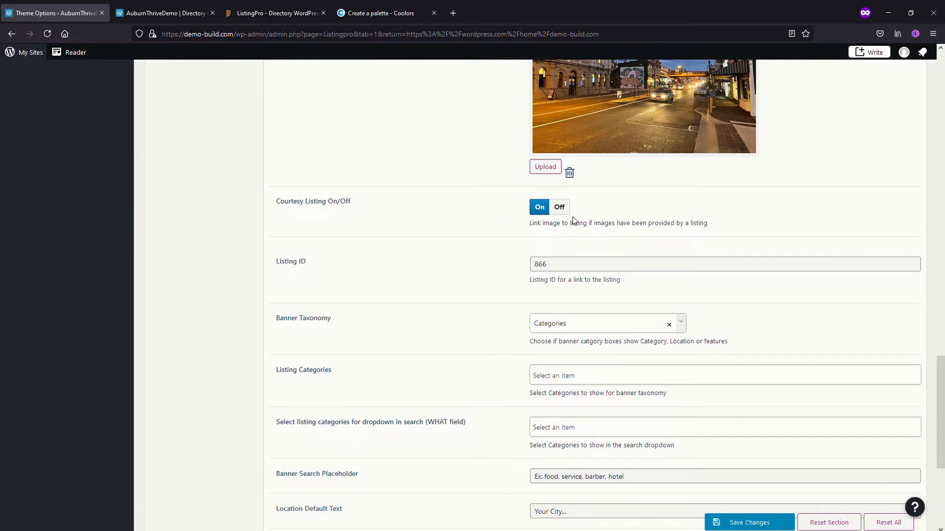
{"action": "left_click", "coordinate": [561, 208]}
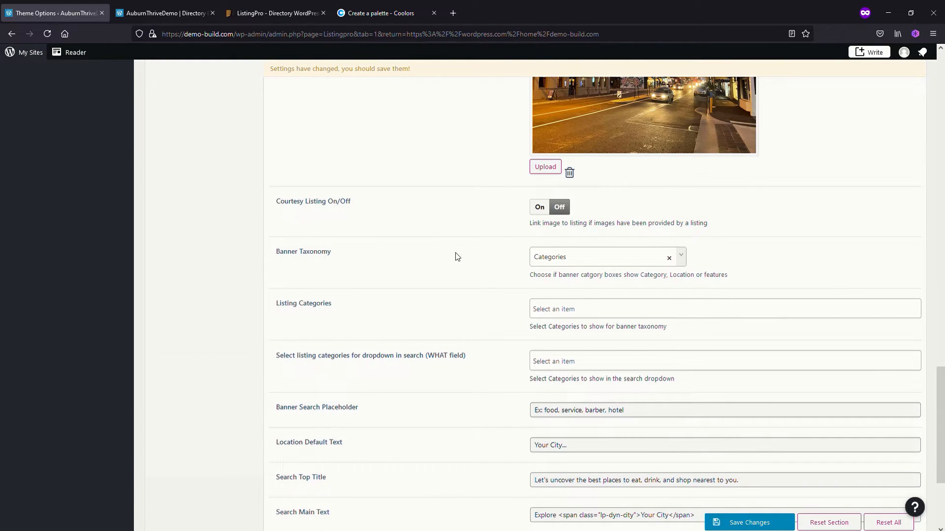
Add Hotels, Real Estate, Restaurant and Services to the banner's Listing Categories and save the changes
{"action": "scroll", "coordinate": [418, 268], "scroll_direction": "down", "scroll_amount": 1}
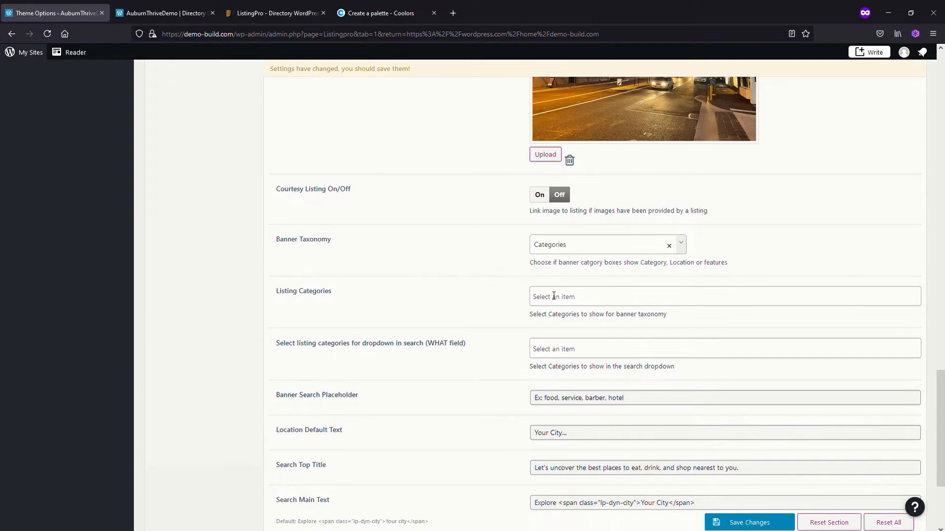
{"action": "left_click", "coordinate": [554, 296]}
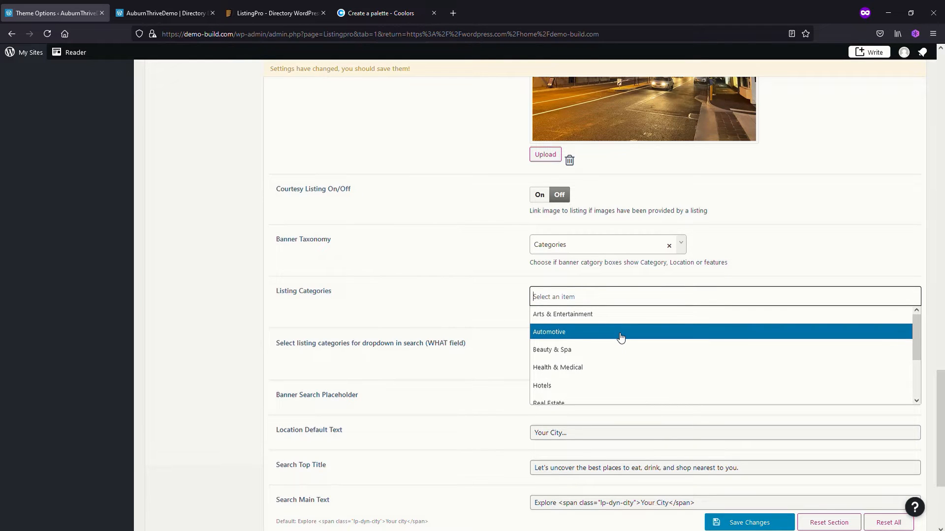
{"action": "left_click", "coordinate": [589, 385]}
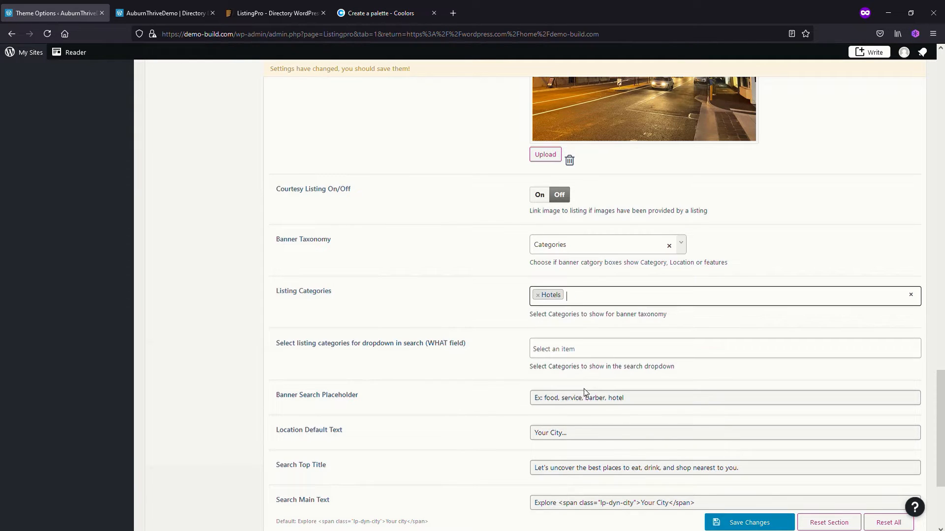
{"action": "left_click", "coordinate": [586, 303]}
{"action": "scroll", "coordinate": [598, 386], "scroll_direction": "down", "scroll_amount": 1}
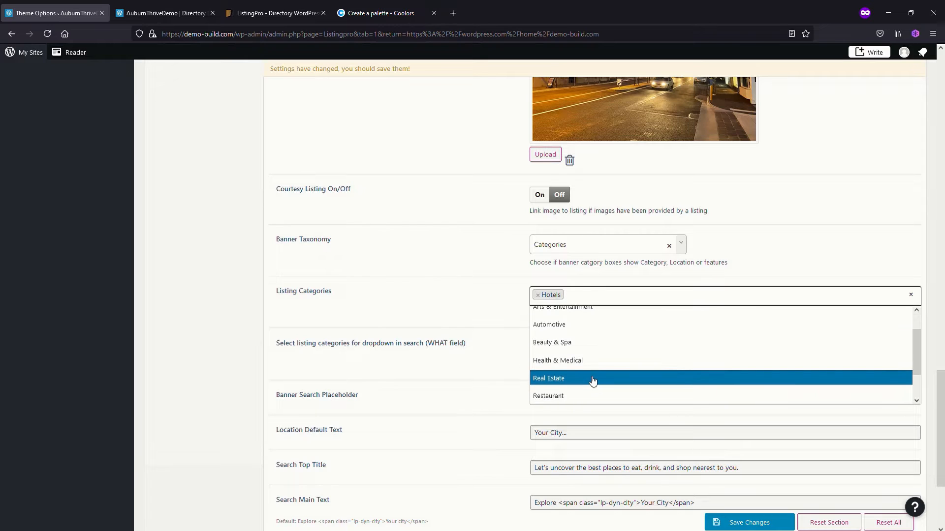
{"action": "left_click", "coordinate": [593, 382]}
{"action": "left_click", "coordinate": [635, 301]}
{"action": "scroll", "coordinate": [612, 371], "scroll_direction": "down", "scroll_amount": 1}
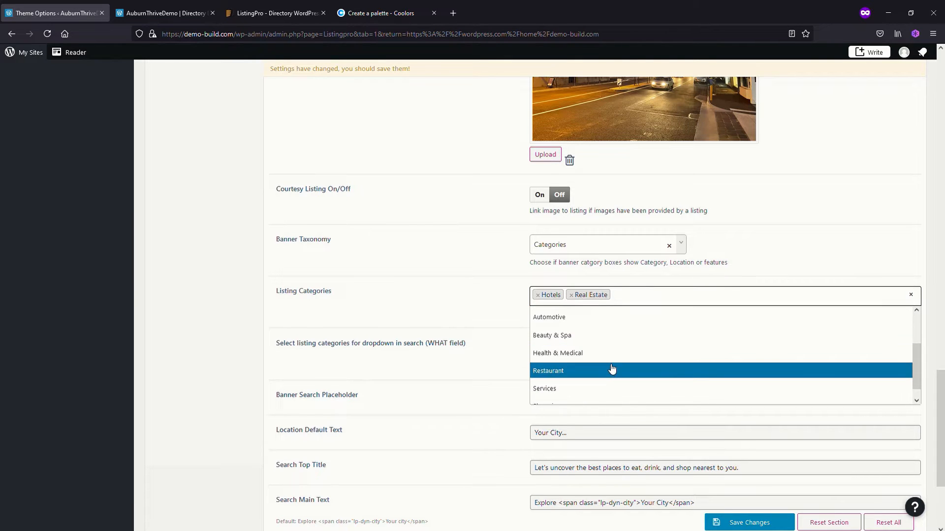
{"action": "left_click", "coordinate": [610, 374]}
{"action": "left_click", "coordinate": [684, 305]}
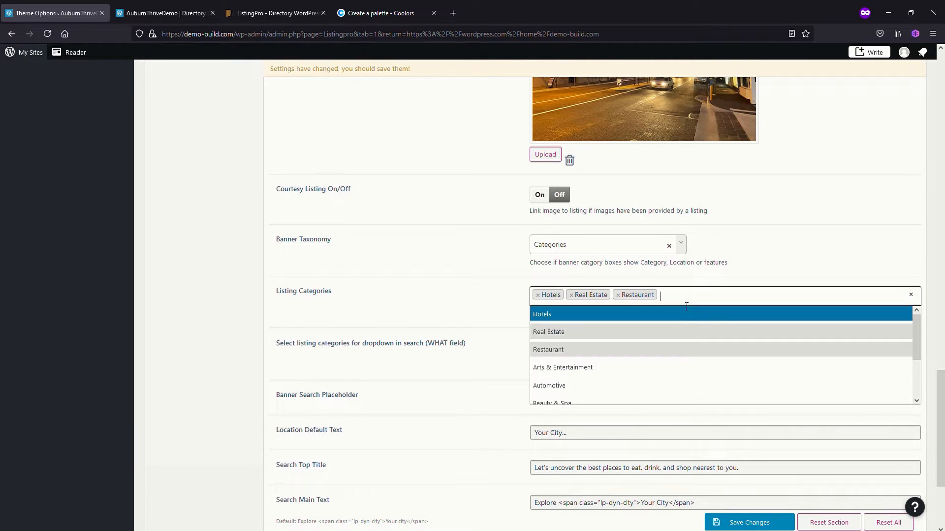
{"action": "scroll", "coordinate": [663, 368], "scroll_direction": "down", "scroll_amount": 2}
{"action": "scroll", "coordinate": [664, 368], "scroll_direction": "down", "scroll_amount": 1}
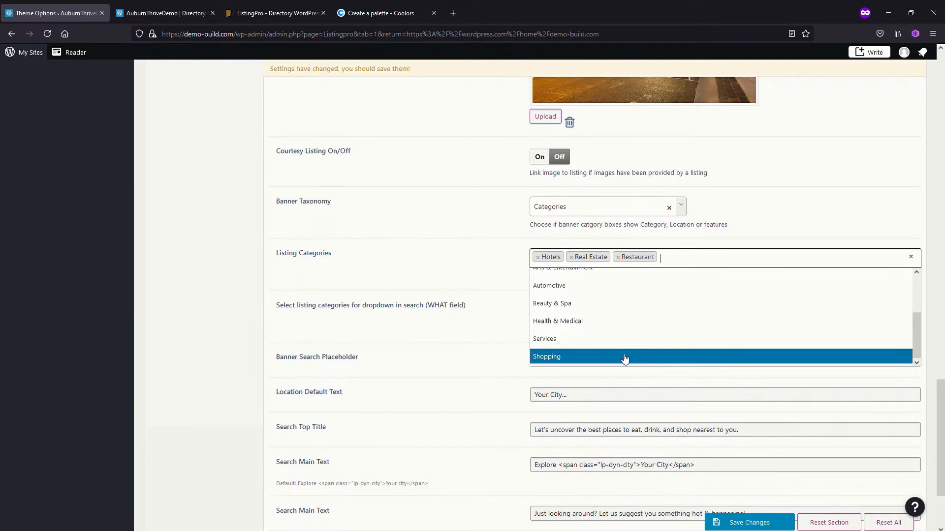
{"action": "left_click", "coordinate": [609, 344]}
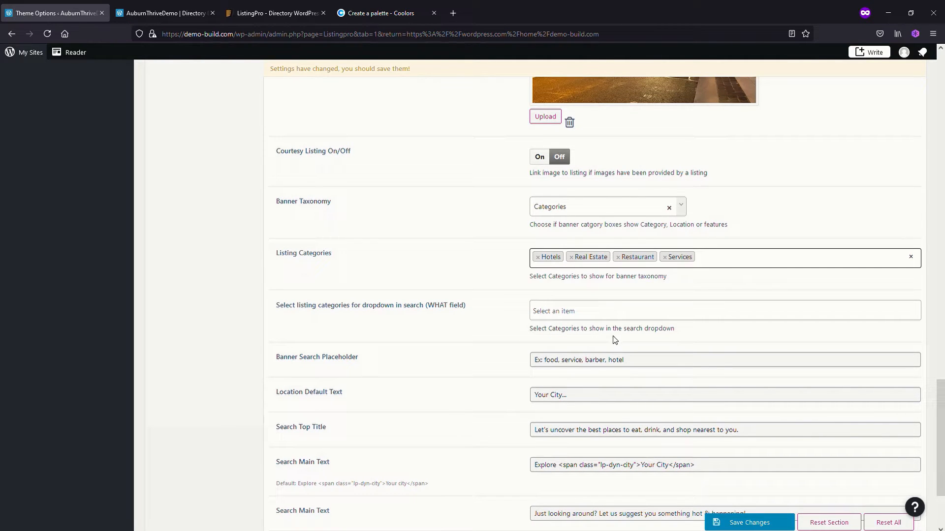
{"action": "left_click", "coordinate": [755, 524]}
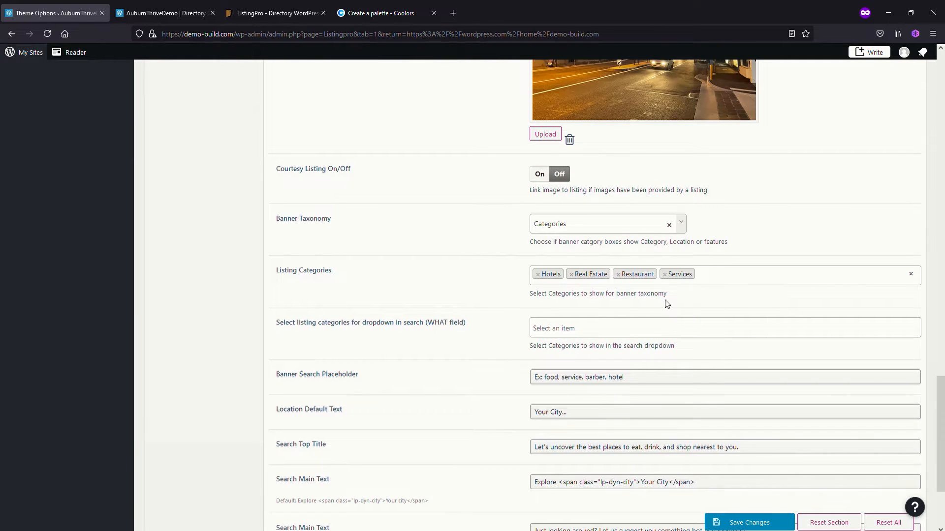
Reload the home page to check the banner's category boxes, and examine the categories offered in the What search field
{"action": "left_click", "coordinate": [152, 16]}
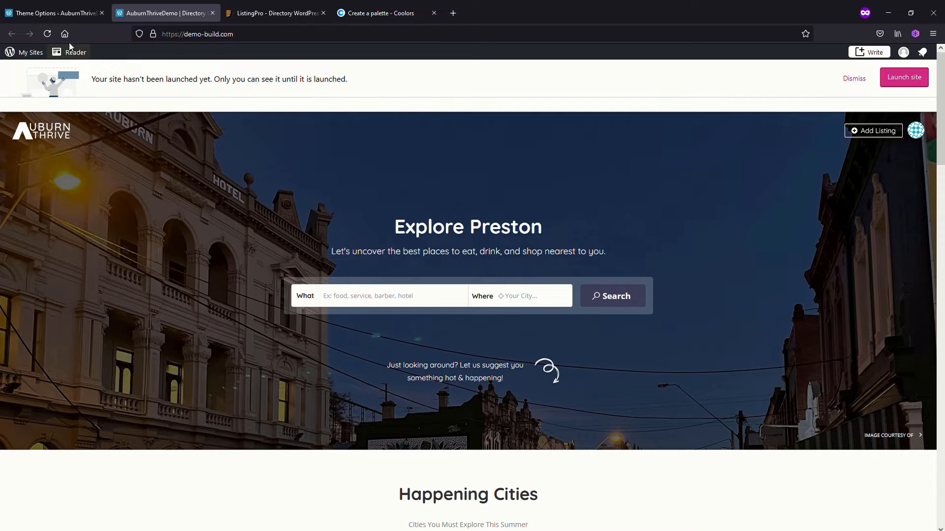
{"action": "left_click", "coordinate": [47, 33]}
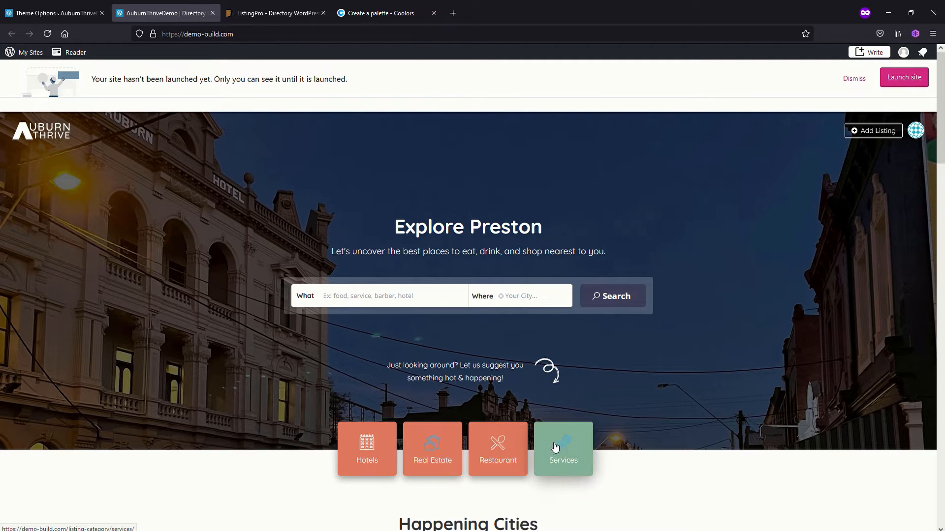
{"action": "left_click", "coordinate": [53, 13]}
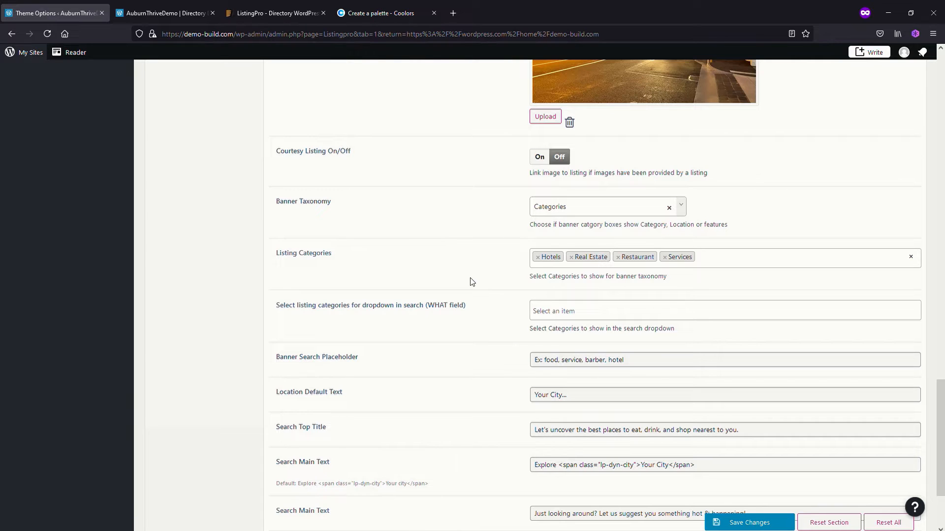
{"action": "scroll", "coordinate": [439, 289], "scroll_direction": "down", "scroll_amount": 2}
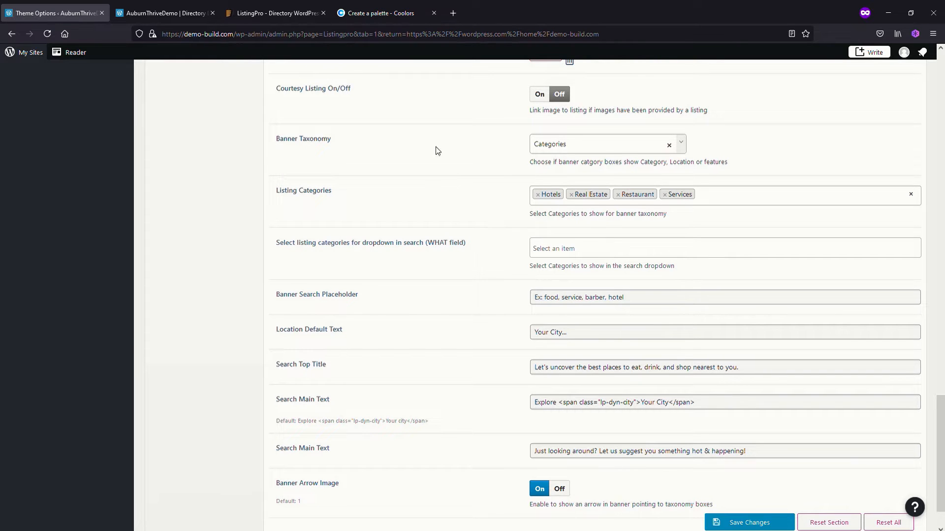
{"action": "left_click", "coordinate": [151, 13]}
{"action": "left_click", "coordinate": [371, 298]}
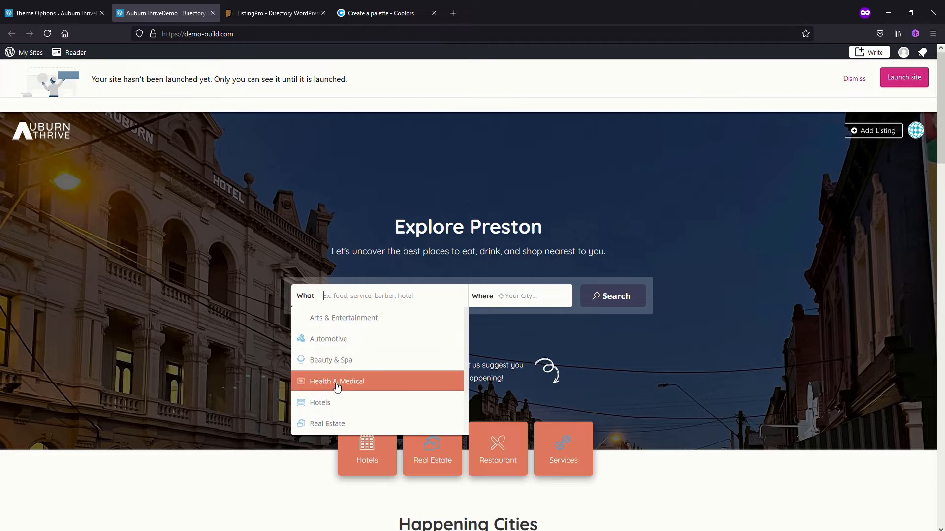
In the theme options, set the WHAT field's search dropdown categories to Hotels, Real Estate, Restaurant and Services, and save the changes
{"action": "left_click", "coordinate": [66, 14]}
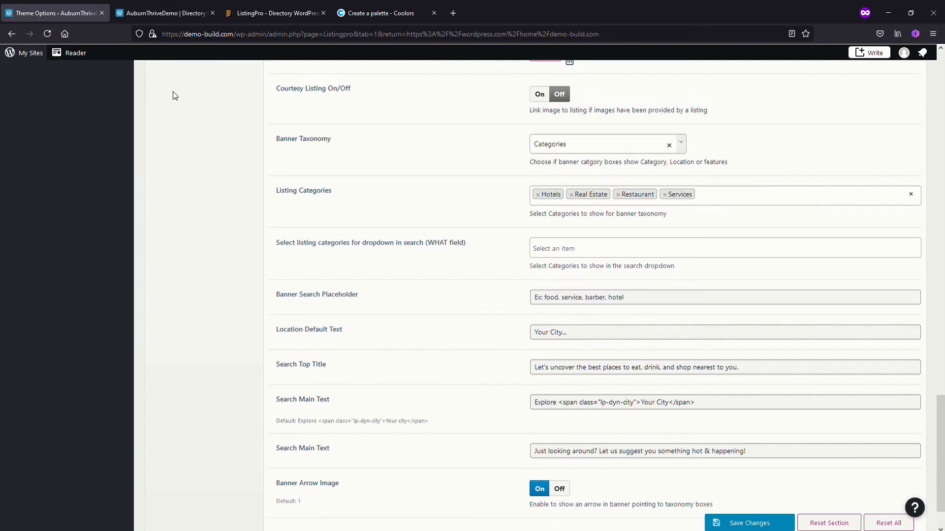
{"action": "left_click", "coordinate": [606, 254]}
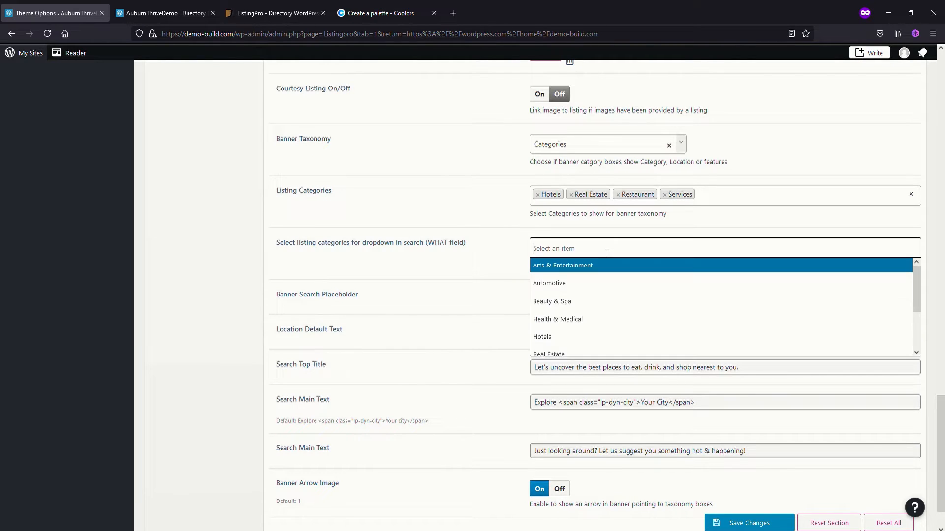
{"action": "left_click", "coordinate": [592, 337]}
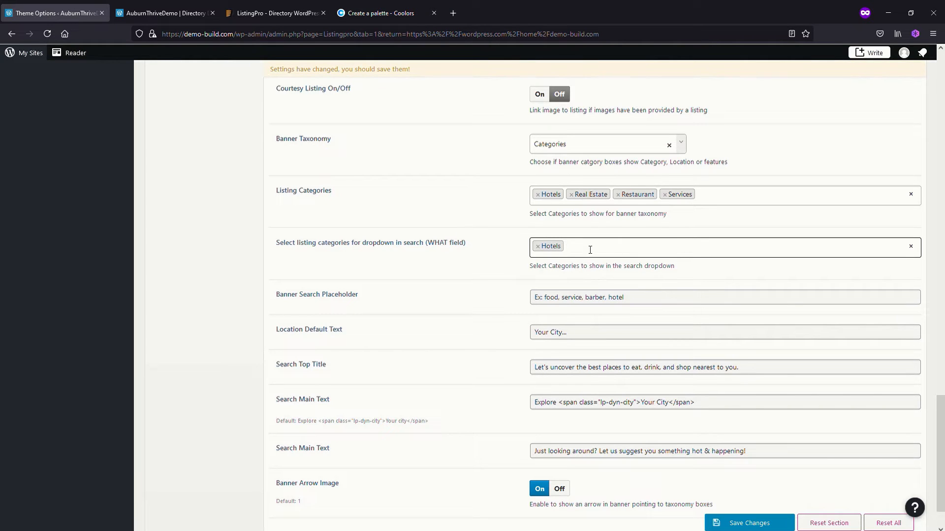
{"action": "left_click", "coordinate": [590, 253]}
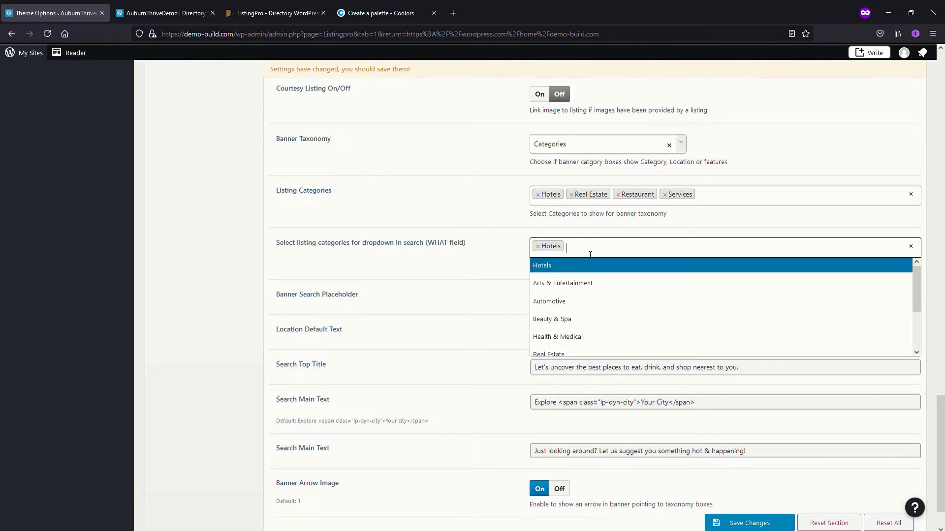
{"action": "left_click", "coordinate": [575, 355]}
{"action": "left_click", "coordinate": [618, 254]}
{"action": "scroll", "coordinate": [622, 320], "scroll_direction": "down", "scroll_amount": 2}
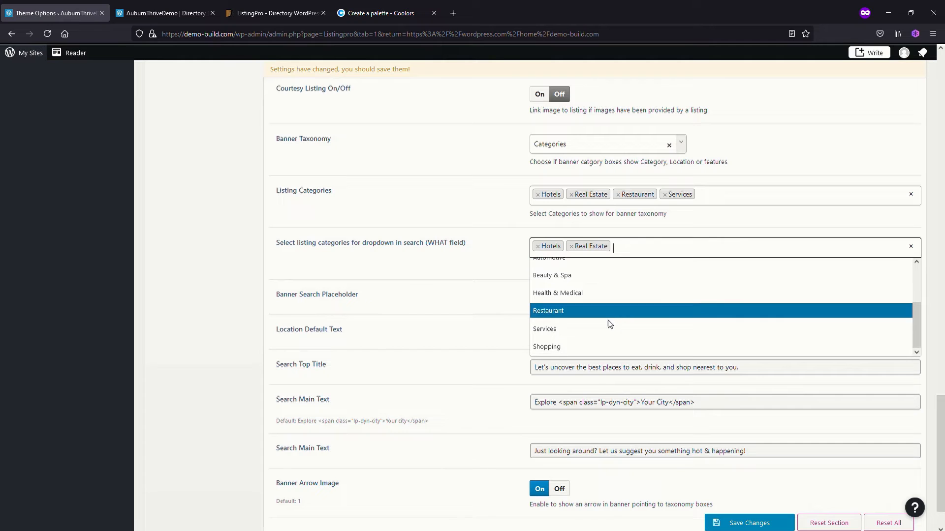
{"action": "left_click", "coordinate": [607, 311]}
{"action": "left_click", "coordinate": [649, 251]}
{"action": "scroll", "coordinate": [622, 318], "scroll_direction": "down", "scroll_amount": 2}
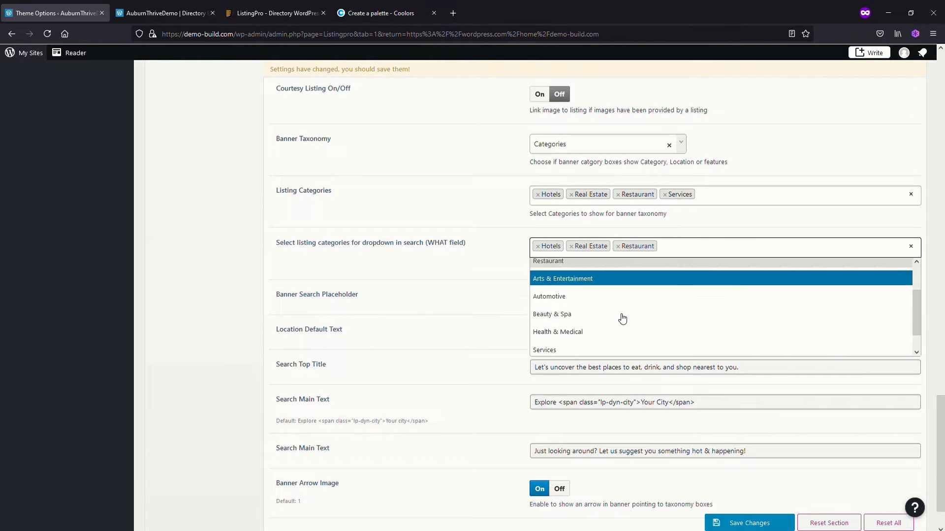
{"action": "left_click", "coordinate": [604, 326]}
{"action": "left_click", "coordinate": [738, 521]}
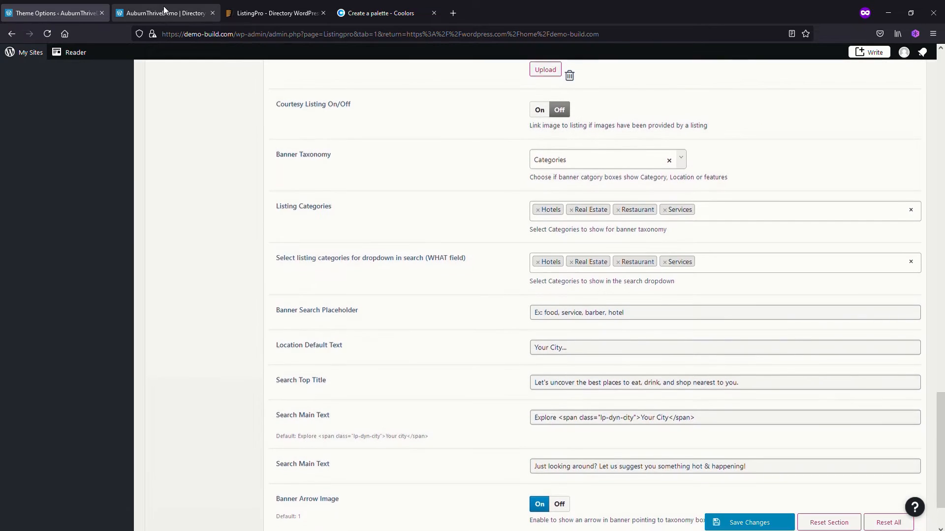
Reload the home page, check the What search field's category list, and return to the theme options
{"action": "left_click", "coordinate": [163, 7]}
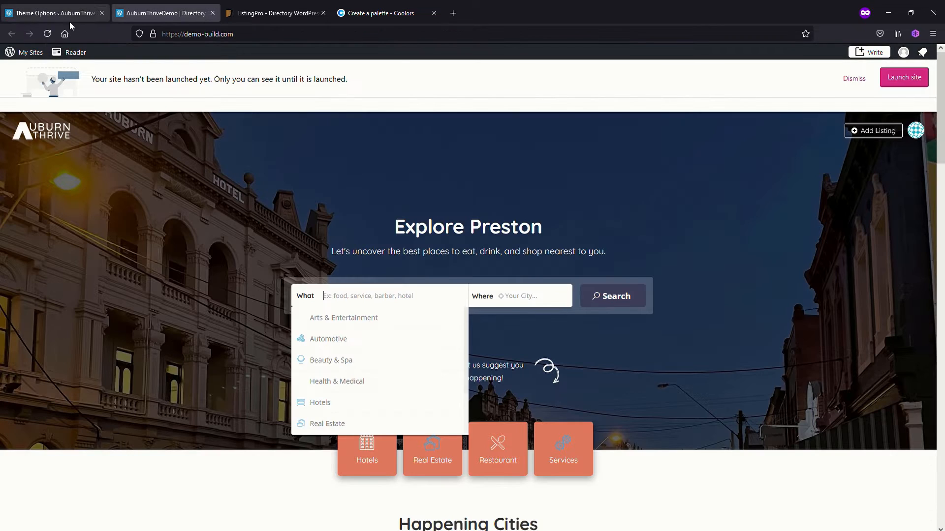
{"action": "left_click", "coordinate": [47, 34]}
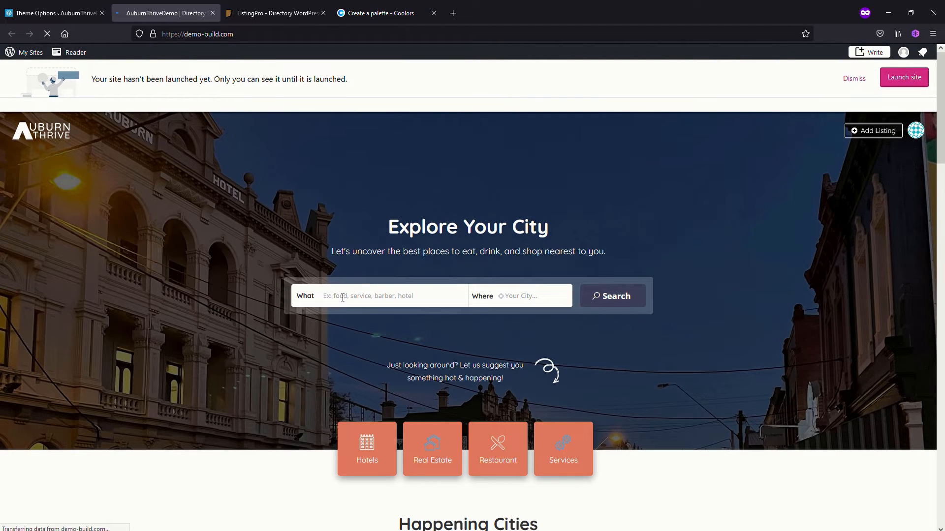
{"action": "left_click", "coordinate": [345, 298]}
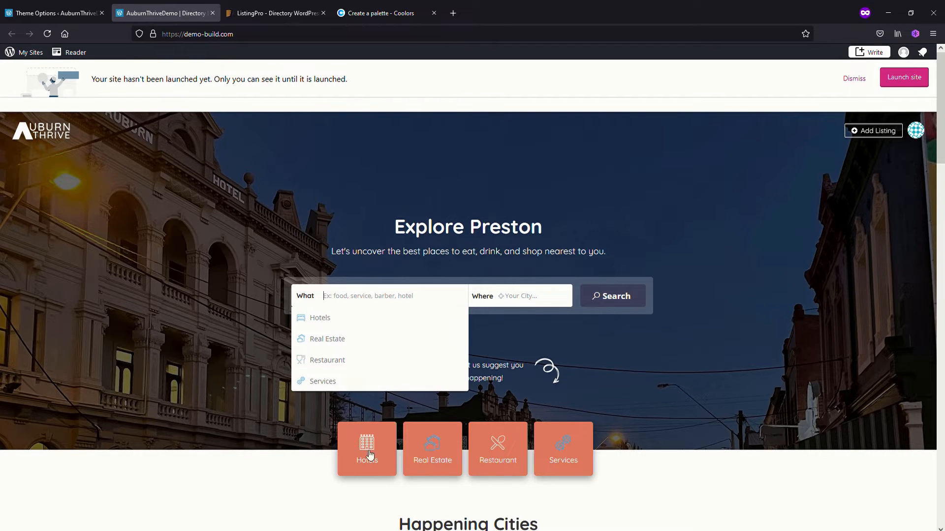
{"action": "left_click", "coordinate": [209, 212]}
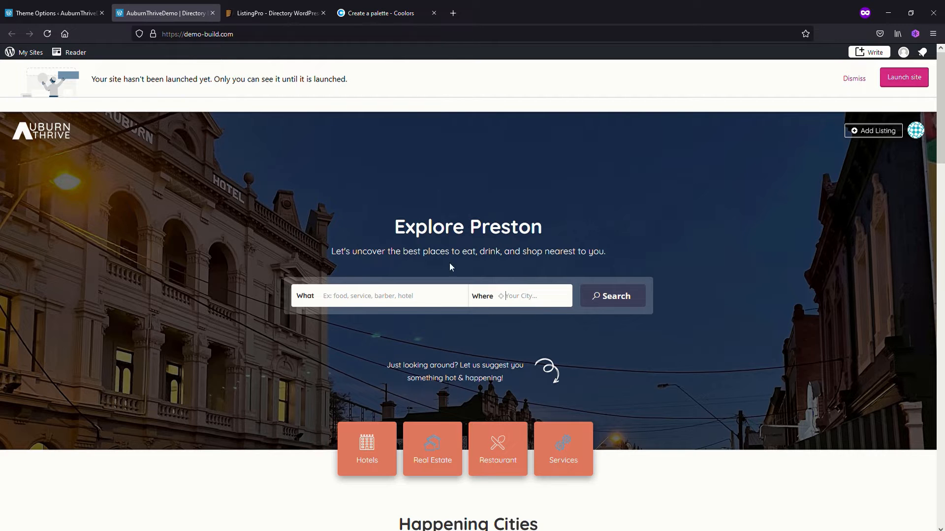
{"action": "left_click", "coordinate": [51, 15]}
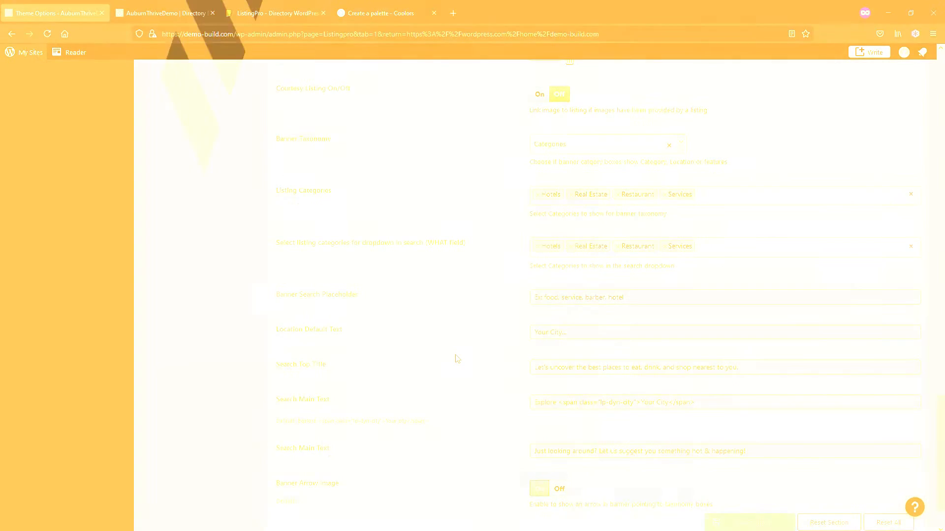
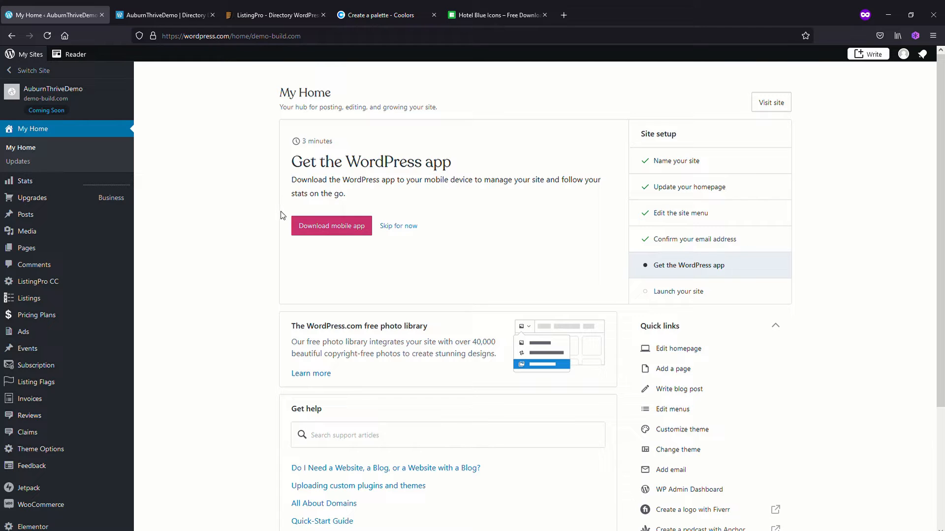
Examine the category boxes on the home page banner and the category icons in the What search field's list
{"action": "left_click", "coordinate": [167, 16]}
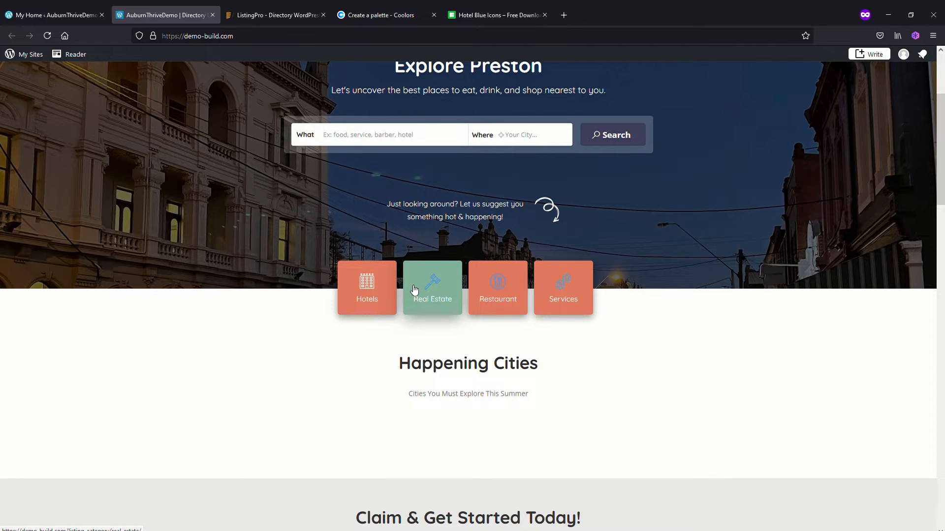
{"action": "left_click", "coordinate": [357, 137]}
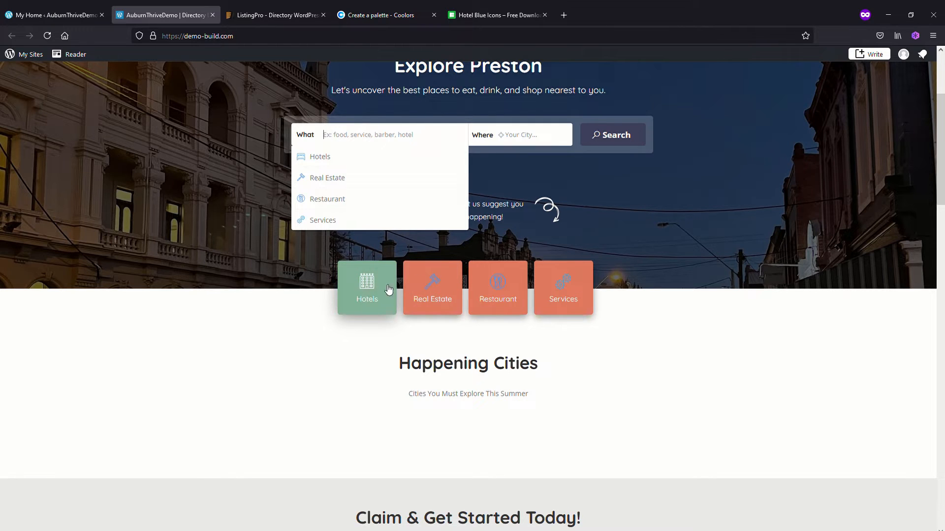
{"action": "left_click", "coordinate": [317, 247]}
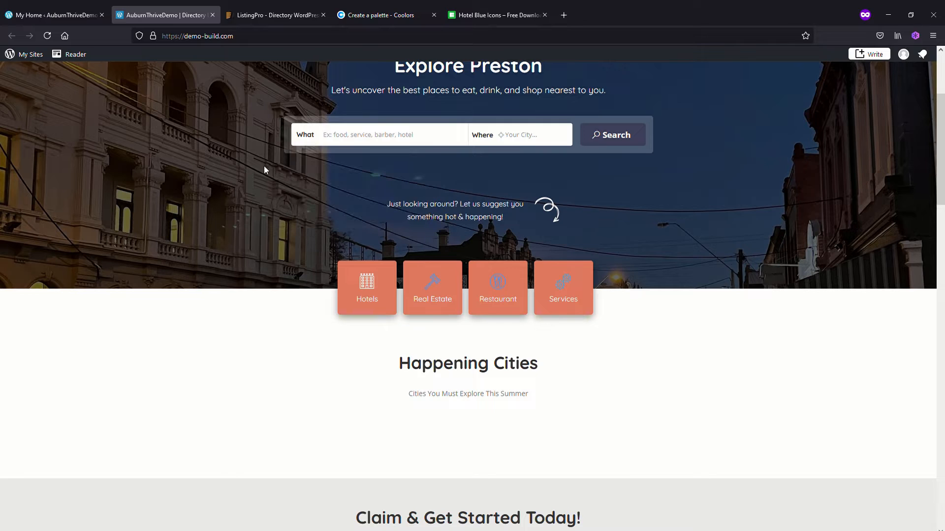
{"action": "left_click", "coordinate": [50, 18]}
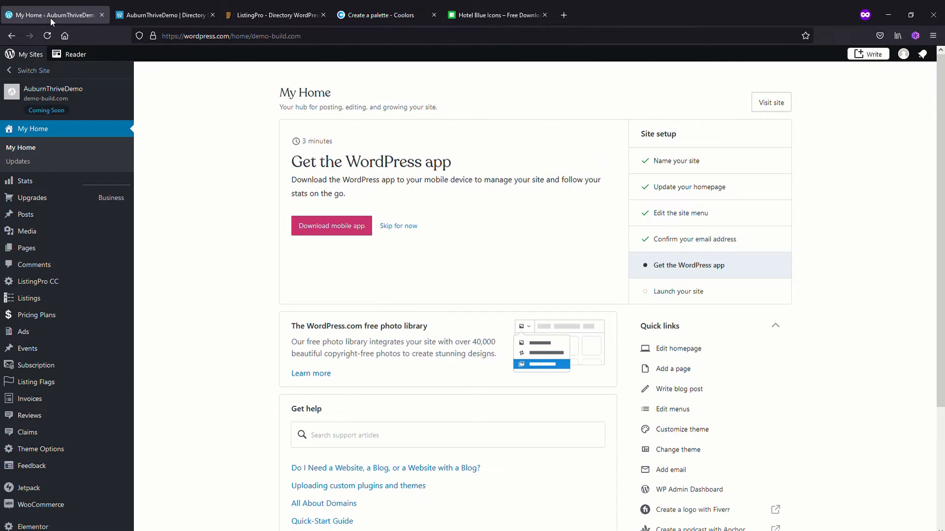
Open the listing categories in the site admin and compare their icons with the home page's category boxes
{"action": "mouse_move", "coordinate": [42, 299]}
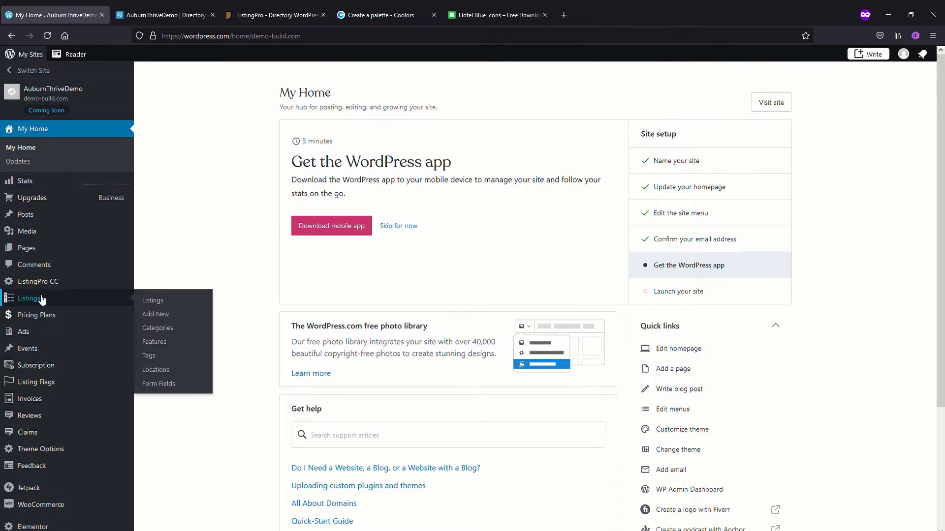
{"action": "left_click", "coordinate": [39, 301]}
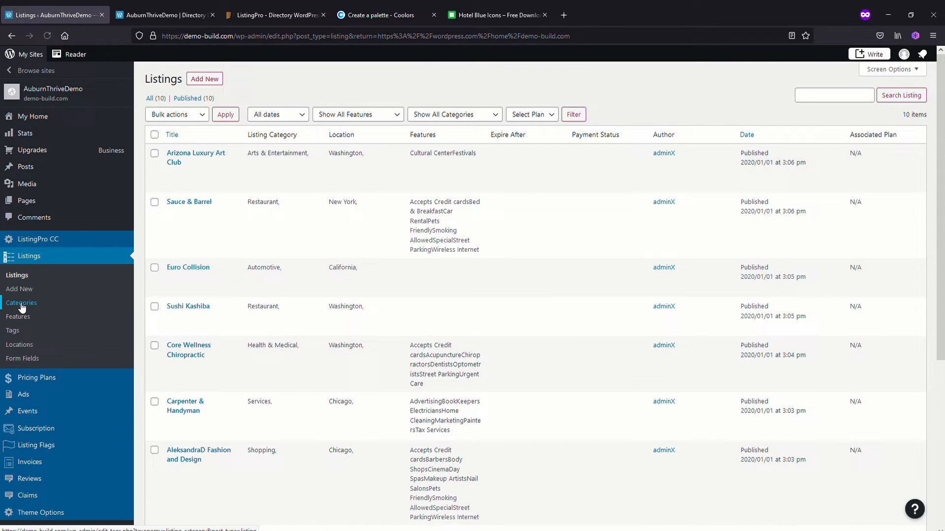
{"action": "left_click", "coordinate": [21, 304]}
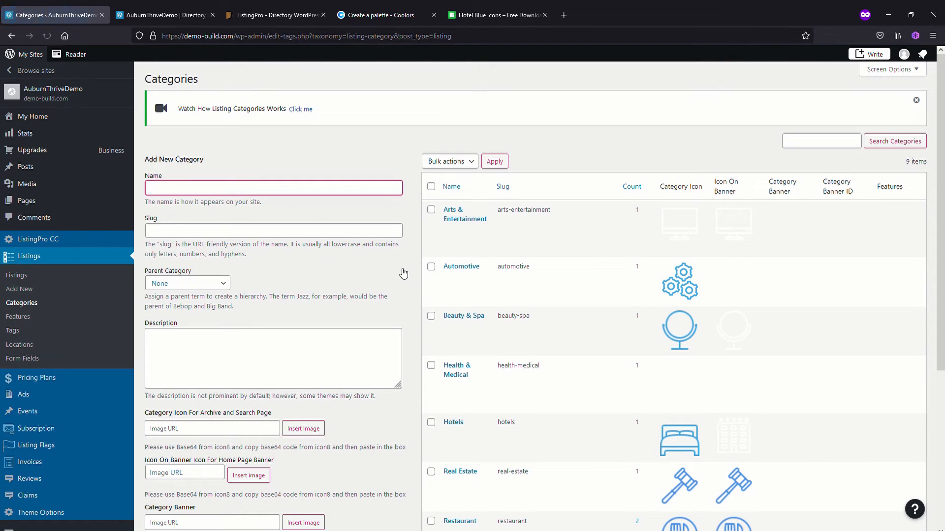
{"action": "left_click", "coordinate": [158, 16]}
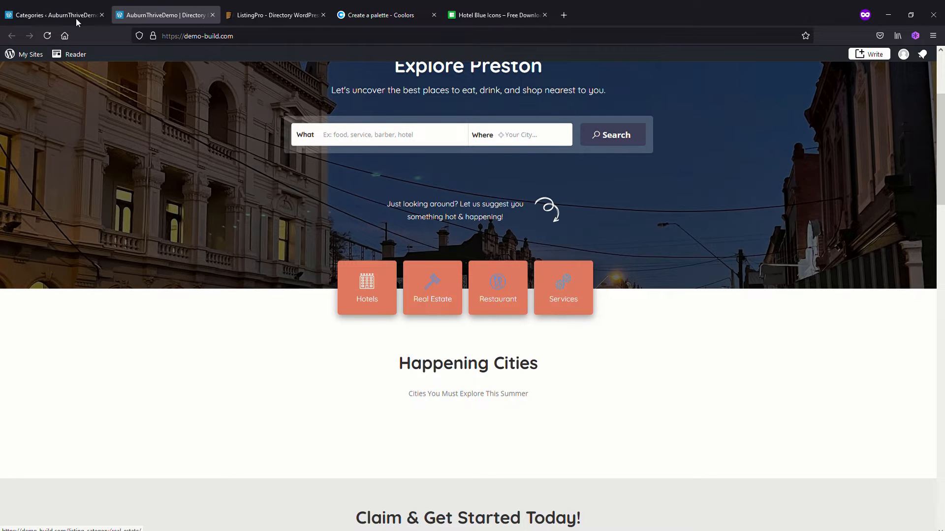
{"action": "left_click", "coordinate": [45, 17]}
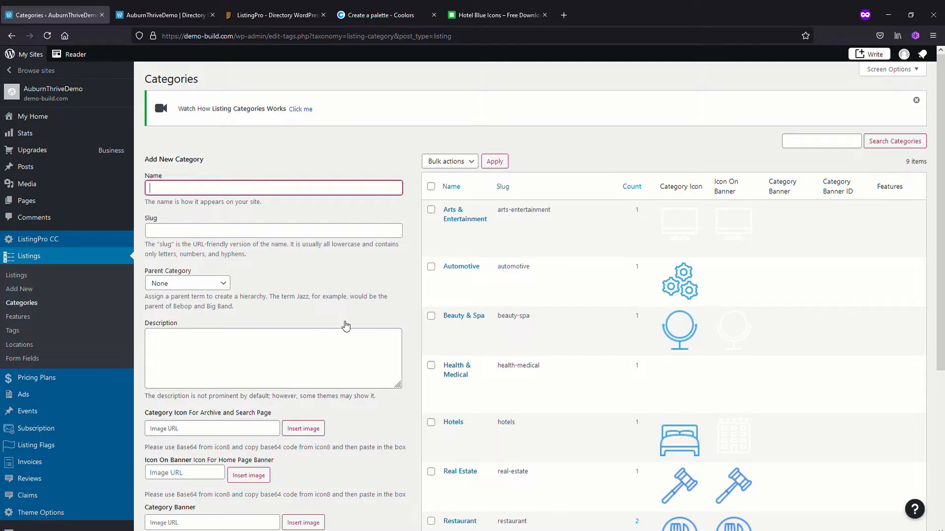
{"action": "left_click", "coordinate": [169, 16]}
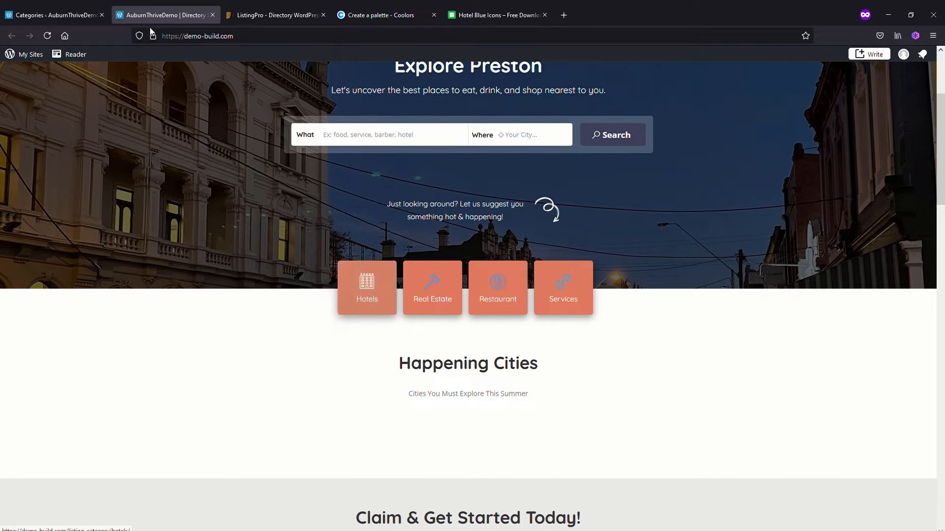
{"action": "left_click", "coordinate": [75, 14]}
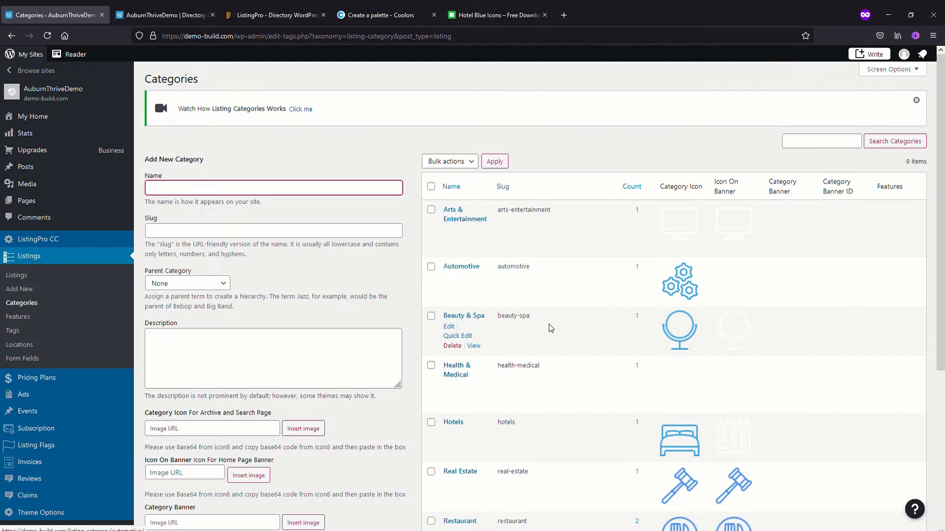
Open the Hotels listing category for editing and go to its icon fields
{"action": "scroll", "coordinate": [549, 327], "scroll_direction": "down", "scroll_amount": 1}
{"action": "scroll", "coordinate": [550, 329], "scroll_direction": "down", "scroll_amount": 1}
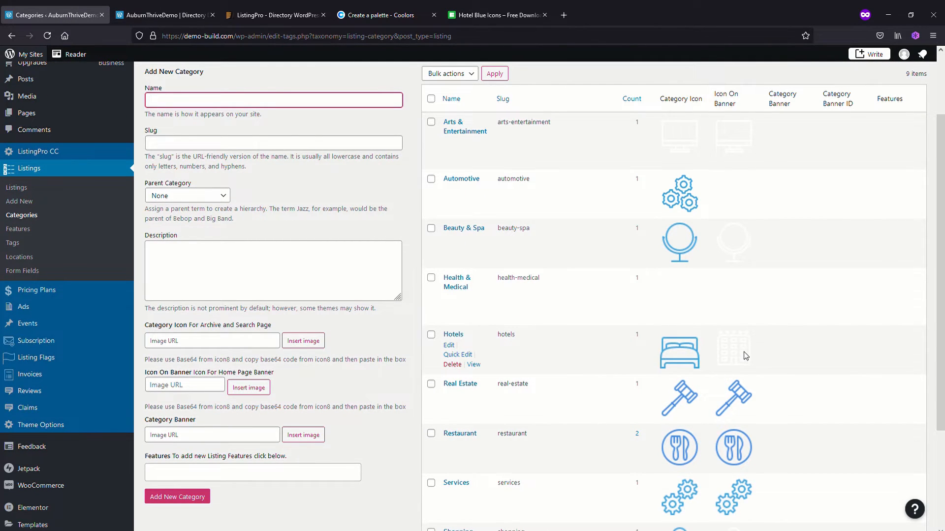
{"action": "left_click", "coordinate": [449, 346]}
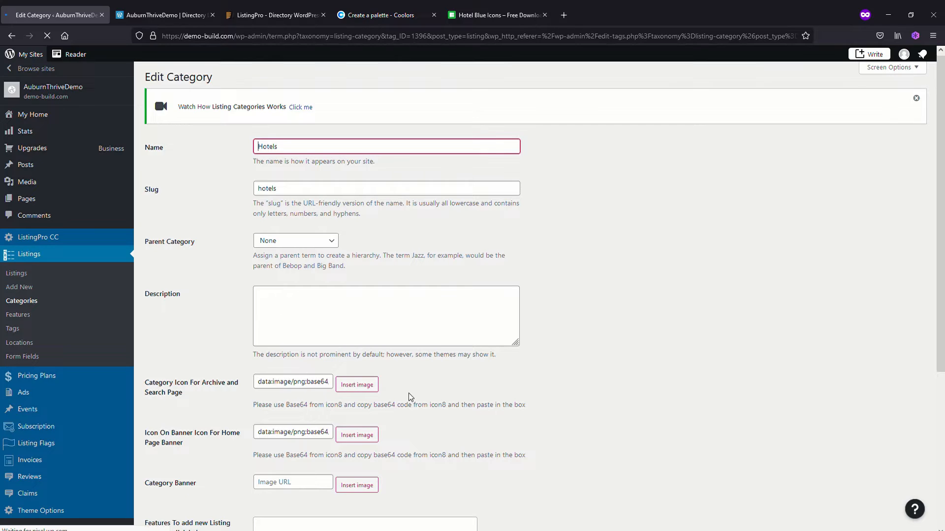
{"action": "scroll", "coordinate": [411, 396], "scroll_direction": "down", "scroll_amount": 2}
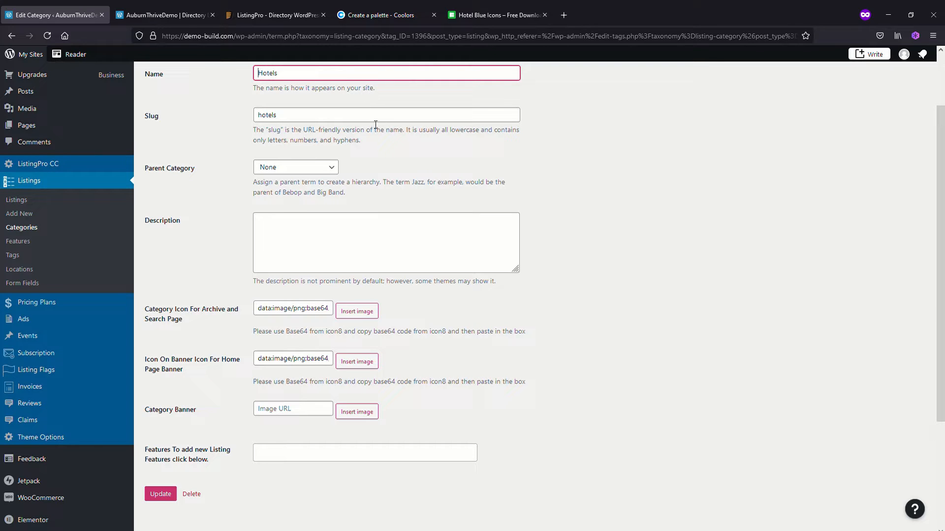
Switch to Icons8, open its icon library from the site's home page, and search for hotel icons
{"action": "left_click", "coordinate": [498, 16]}
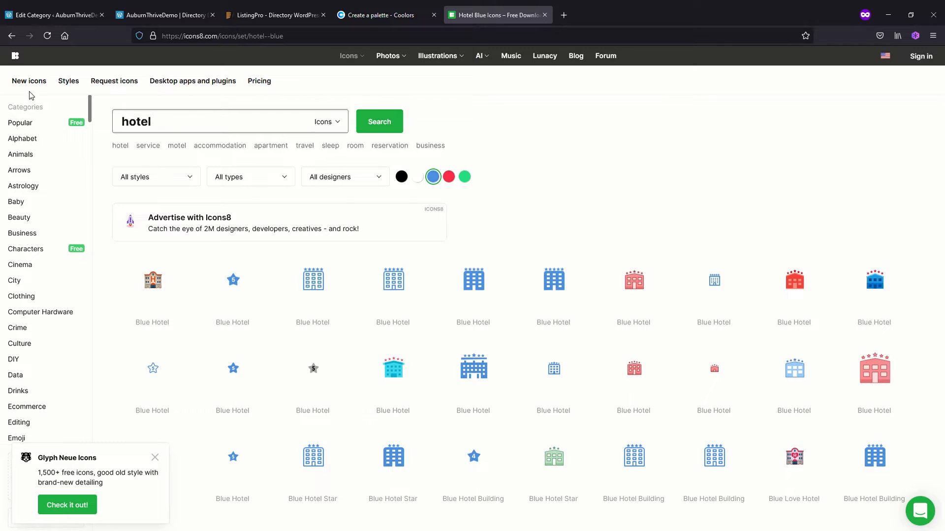
{"action": "left_click", "coordinate": [17, 58]}
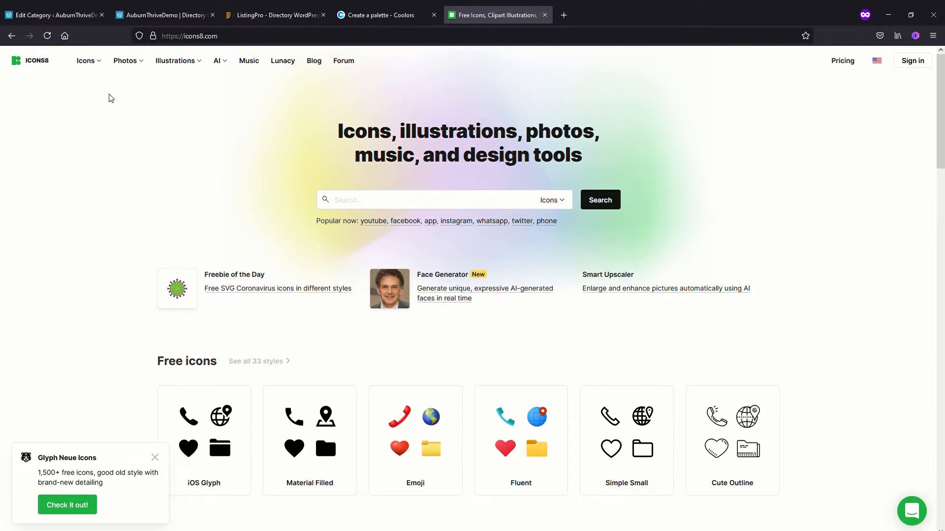
{"action": "mouse_move", "coordinate": [96, 63]}
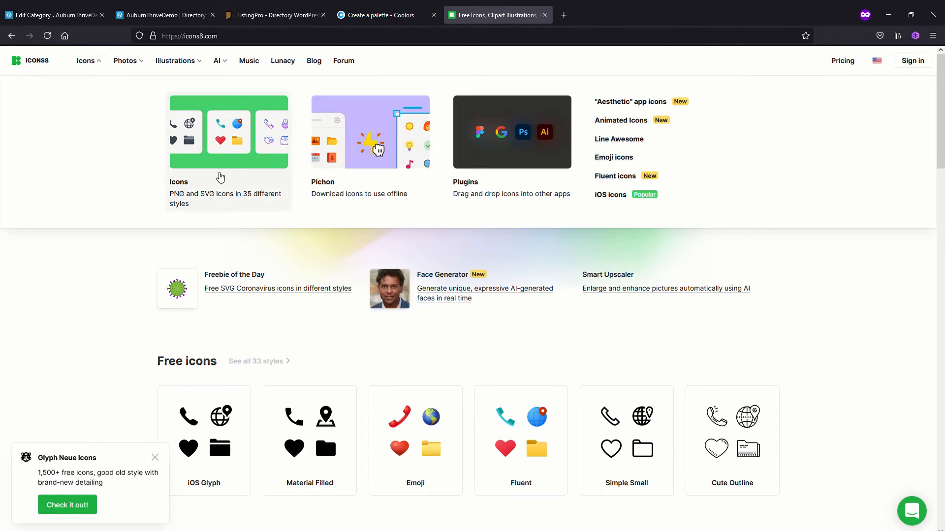
{"action": "left_click", "coordinate": [220, 177]}
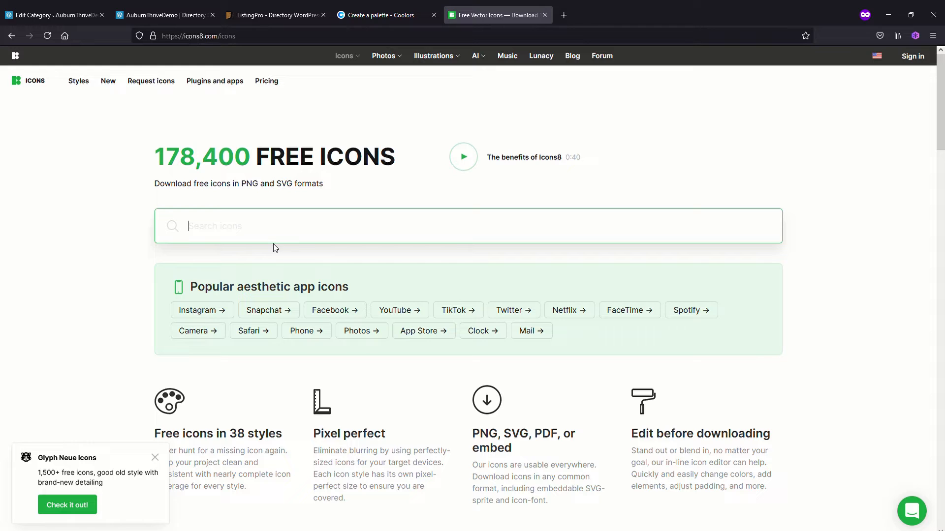
{"action": "type", "text": "hotel"}
{"action": "key", "text": "Return"}
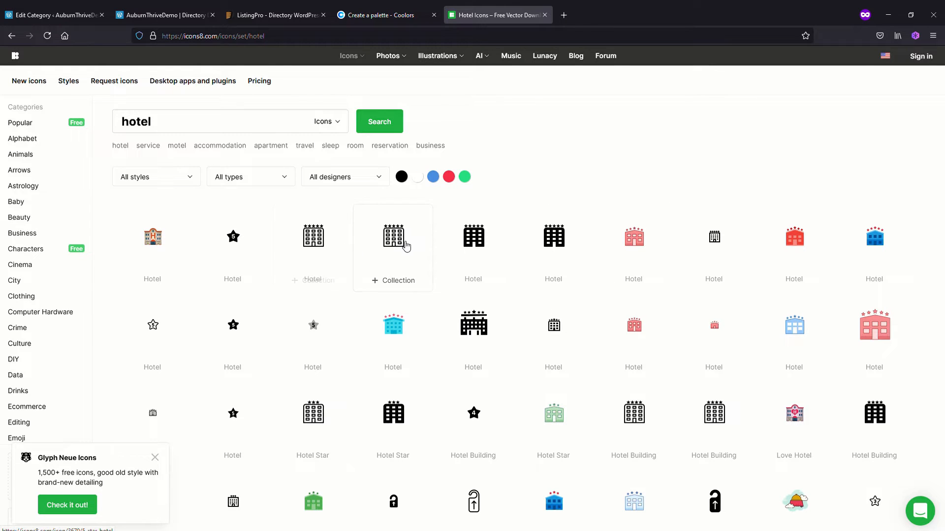
Check the Hotels box on the home page against the Hotels category's icon fields, and return to the Icons8 results
{"action": "left_click", "coordinate": [172, 16]}
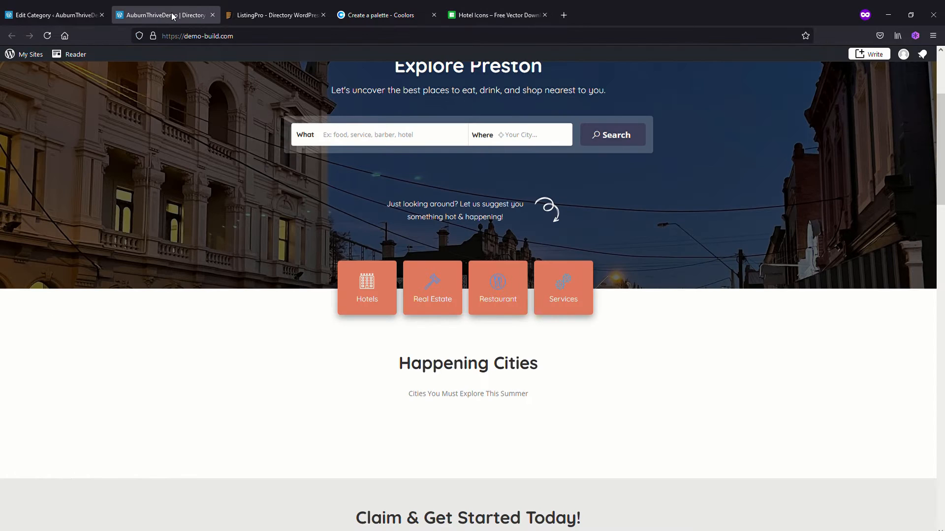
{"action": "left_click", "coordinate": [84, 16]}
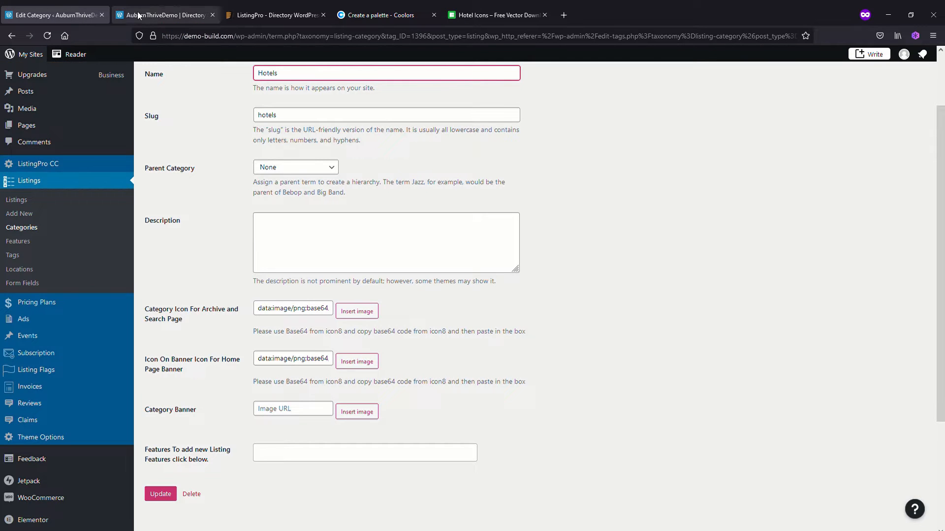
{"action": "left_click", "coordinate": [496, 17]}
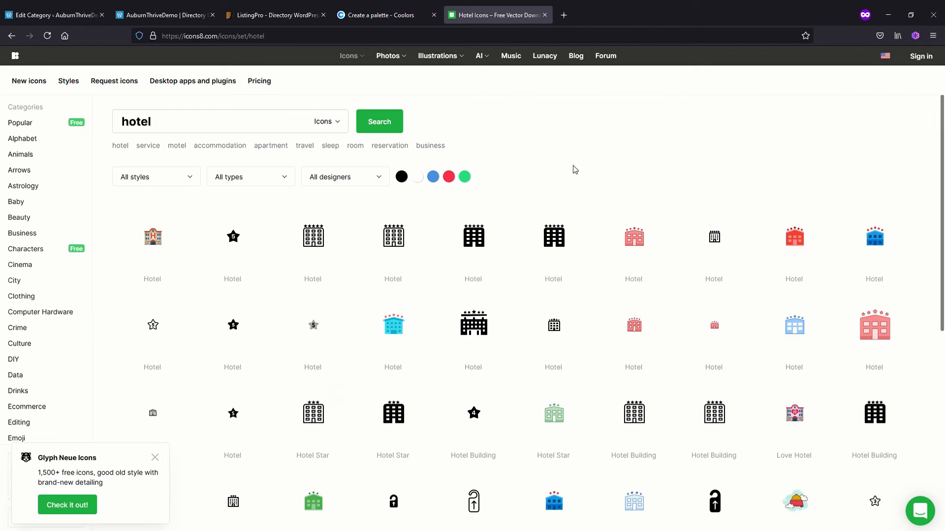
Filter the hotel icons to blue and copy the Base64 embed code of an iOS-style five-star hotel icon
{"action": "left_click", "coordinate": [432, 177]}
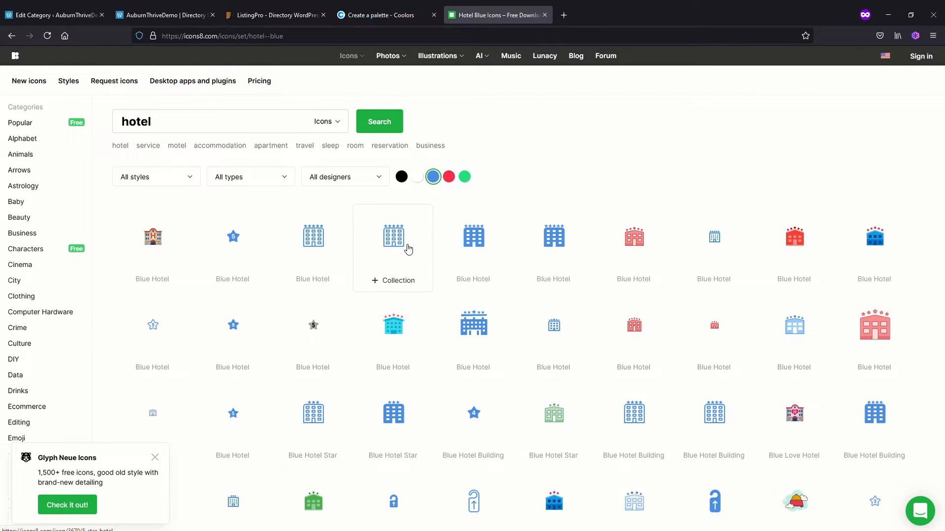
{"action": "left_click", "coordinate": [408, 250]}
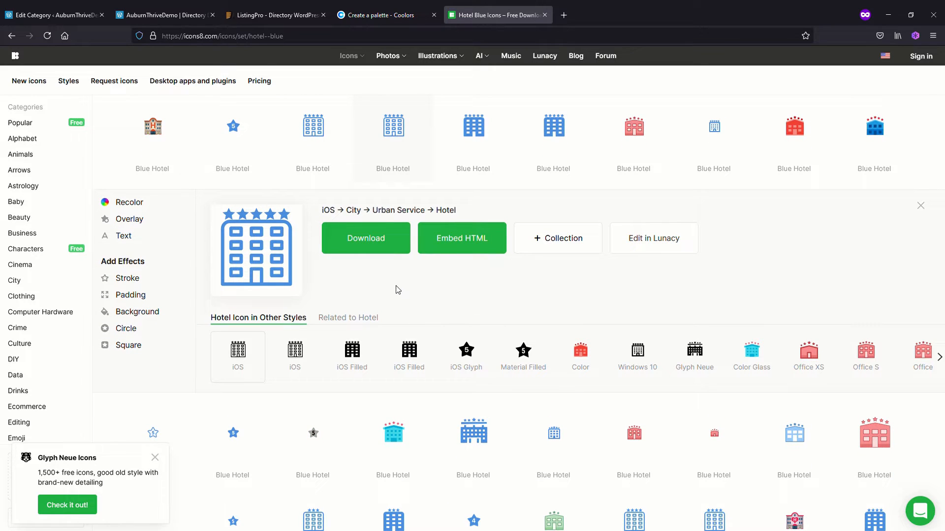
{"action": "left_click", "coordinate": [461, 243]}
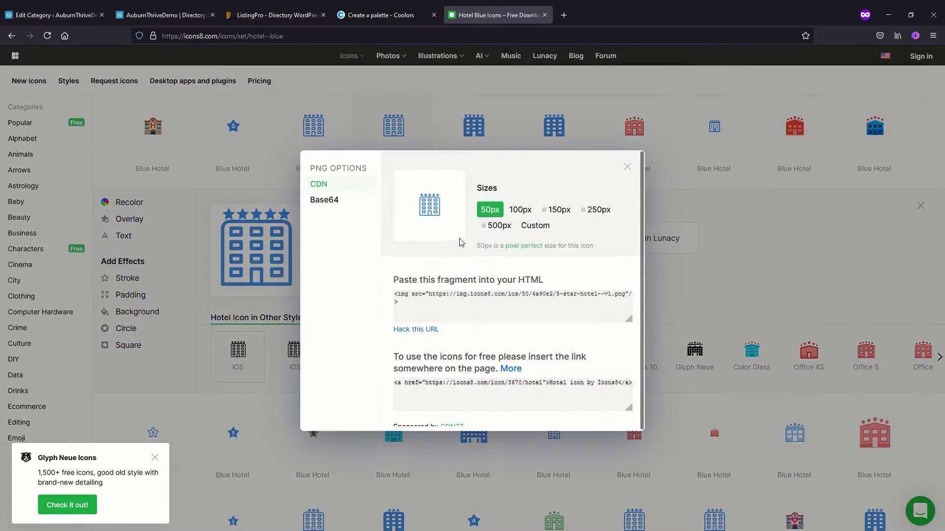
{"action": "left_click", "coordinate": [325, 207]}
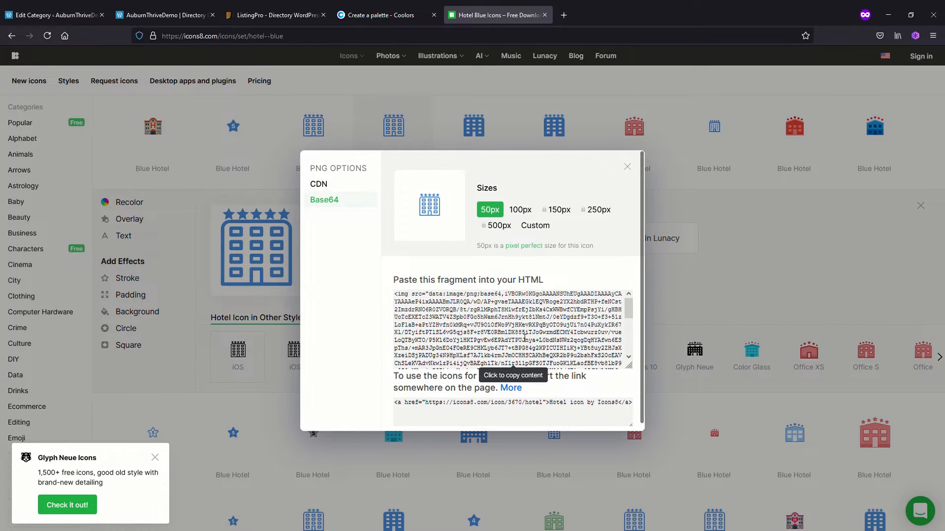
{"action": "left_click", "coordinate": [525, 338]}
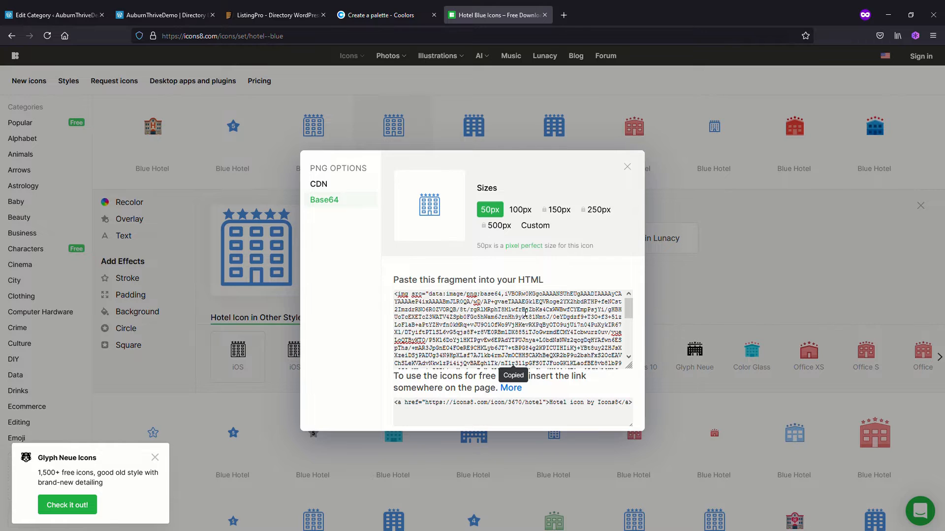
Replace the Hotels category's archive and search page icon with the copied Base64 code, trimming the surrounding HTML so it begins with data:image/png;base64
{"action": "left_click", "coordinate": [49, 14]}
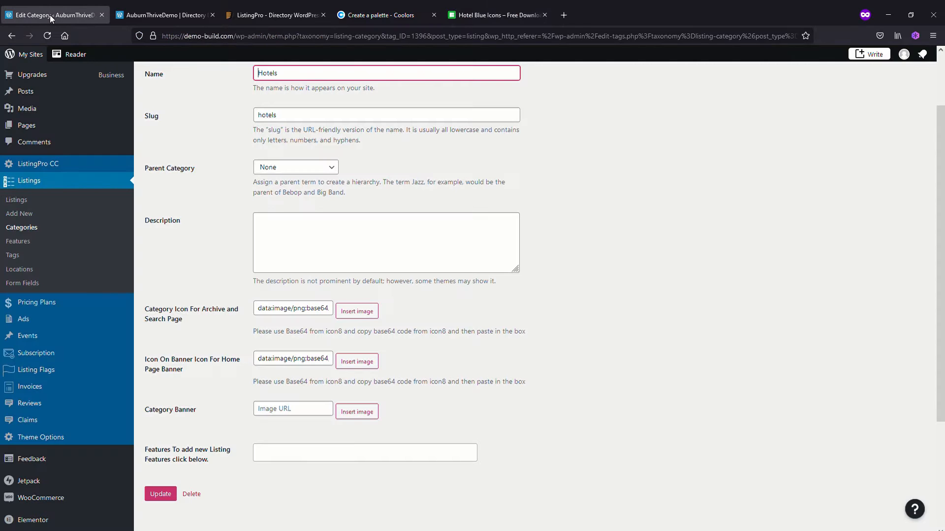
{"action": "left_click", "coordinate": [261, 314]}
{"action": "key", "text": "ctrl+a"}
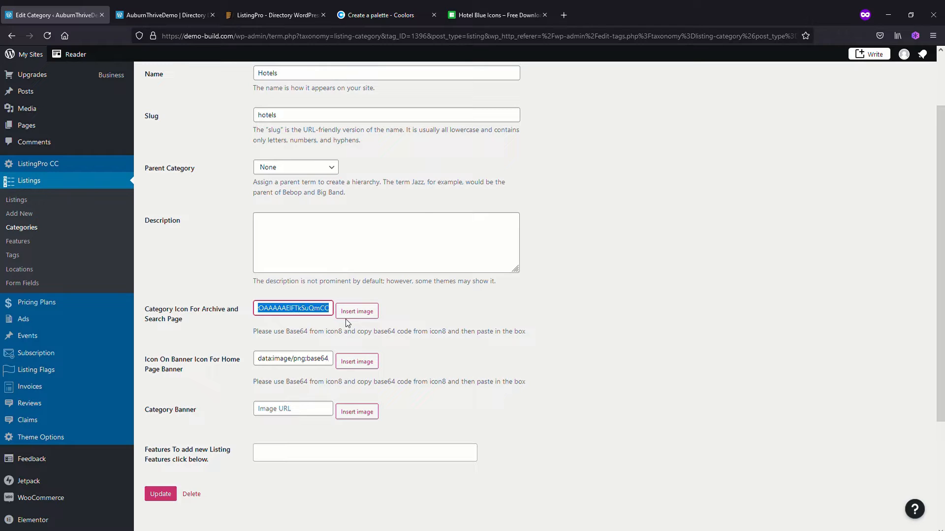
{"action": "key", "text": "BackSpace"}
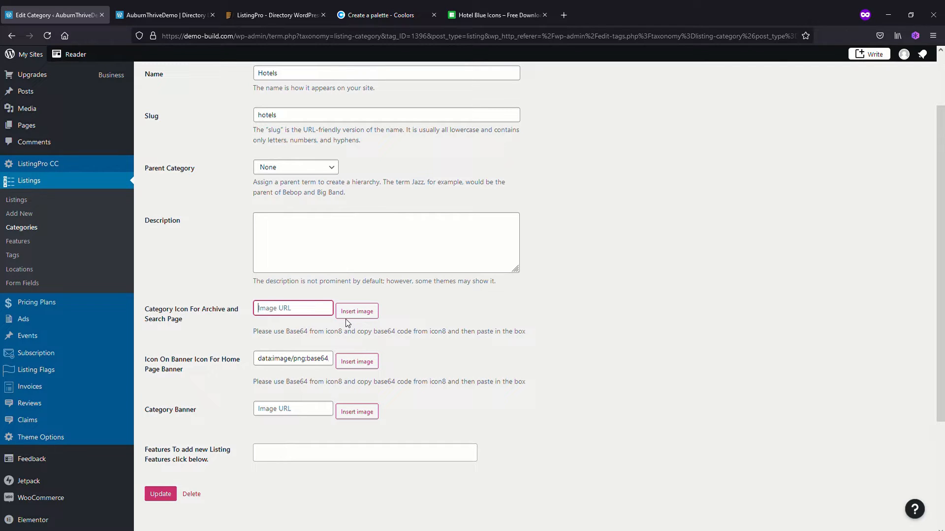
{"action": "key", "text": "ctrl+v"}
{"action": "key", "text": "BackSpace"}
{"action": "key", "text": "BackSpace"}
{"action": "key", "text": "BackSpace"}
{"action": "key", "text": "Home"}
{"action": "key", "text": "Delete"}
{"action": "key", "text": "Delete"}
{"action": "key", "text": "Delete"}
{"action": "key", "text": "Delete"}
{"action": "key", "text": "Delete"}
{"action": "key", "text": "Delete"}
{"action": "key", "text": "Delete"}
{"action": "key", "text": "Delete"}
{"action": "key", "text": "Delete"}
{"action": "key", "text": "Delete"}
{"action": "left_click", "coordinate": [305, 343]}
Replace the Hotels category's home page banner icon with the same trimmed Base64 code and update the category
{"action": "left_click", "coordinate": [298, 363]}
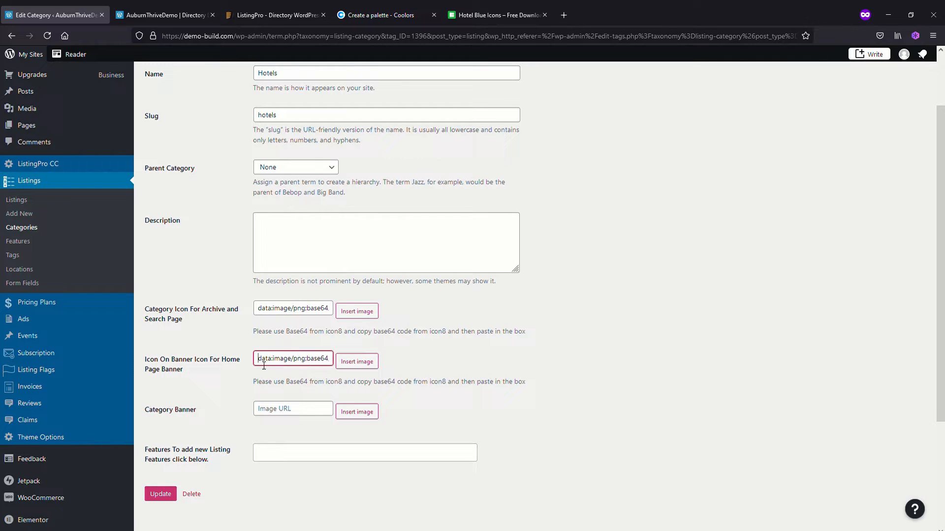
{"action": "key", "text": "ctrl+a"}
{"action": "key", "text": "BackSpace"}
{"action": "key", "text": "ctrl+v"}
{"action": "key", "text": "BackSpace"}
{"action": "key", "text": "BackSpace"}
{"action": "key", "text": "BackSpace"}
{"action": "key", "text": "Home"}
{"action": "key", "text": "Delete"}
{"action": "key", "text": "Delete"}
{"action": "key", "text": "Delete"}
{"action": "key", "text": "Delete"}
{"action": "key", "text": "Delete"}
{"action": "key", "text": "Delete"}
{"action": "key", "text": "Delete"}
{"action": "key", "text": "Delete"}
{"action": "key", "text": "Delete"}
{"action": "key", "text": "Delete"}
{"action": "left_click", "coordinate": [439, 414]}
{"action": "left_click", "coordinate": [159, 496]}
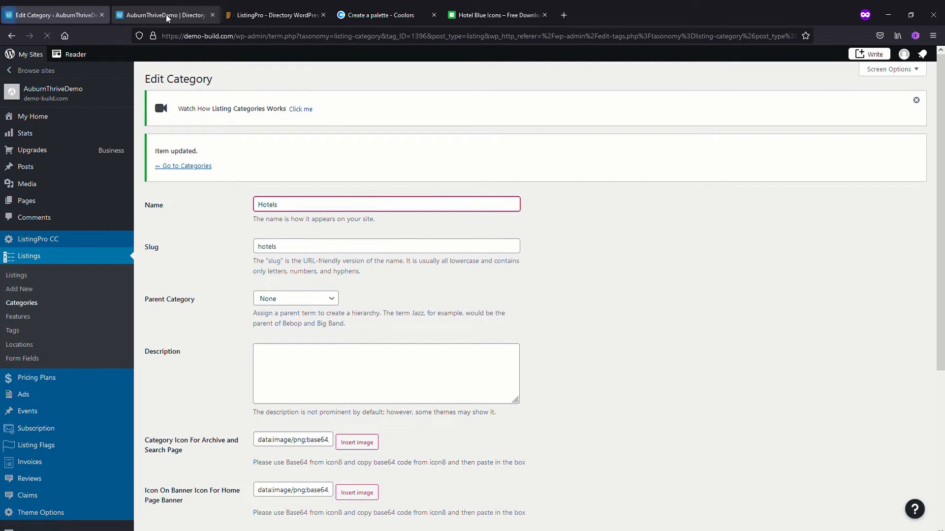
Return to the categories list to check the Hotels icons, and view the category boxes on the home page
{"action": "left_click", "coordinate": [22, 302]}
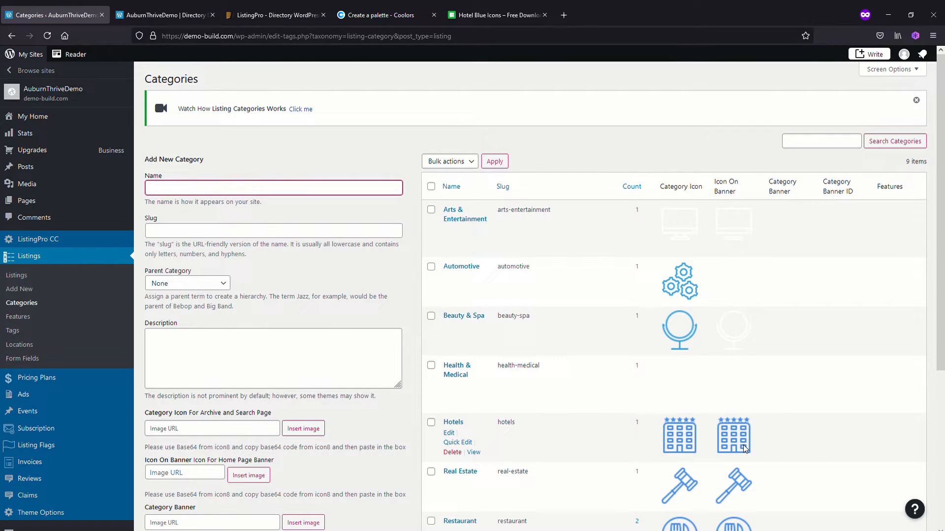
{"action": "left_click", "coordinate": [166, 15]}
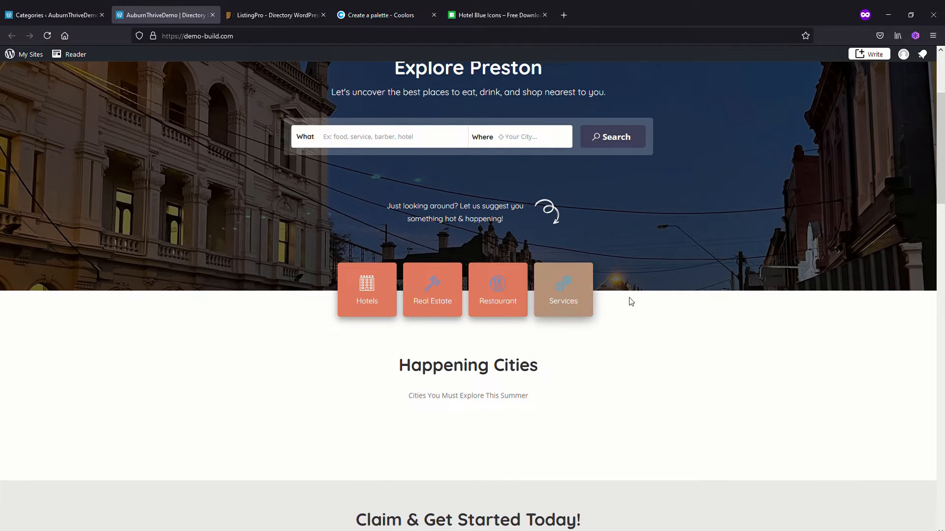
{"action": "scroll", "coordinate": [735, 290], "scroll_direction": "up", "scroll_amount": 1}
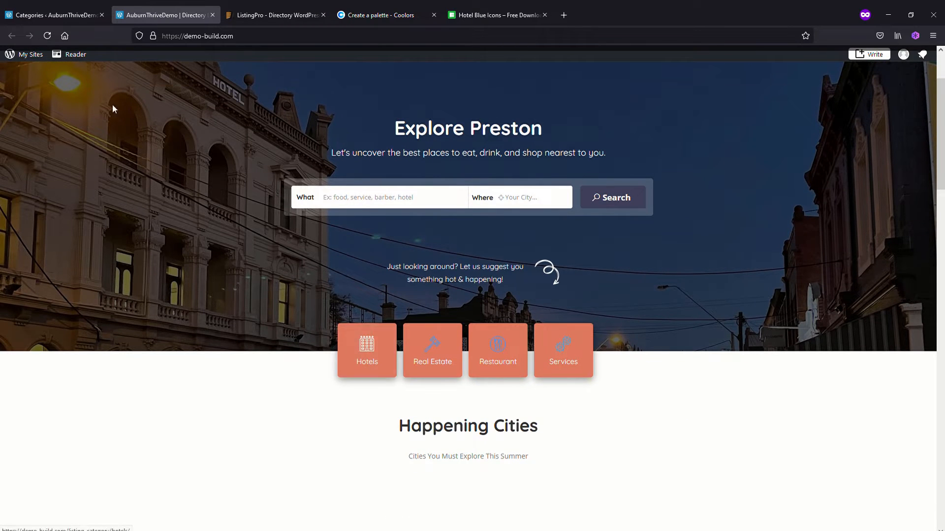
Reload the home page and check the Hotels icon in the category boxes and the What search suggestions
{"action": "left_click", "coordinate": [48, 37]}
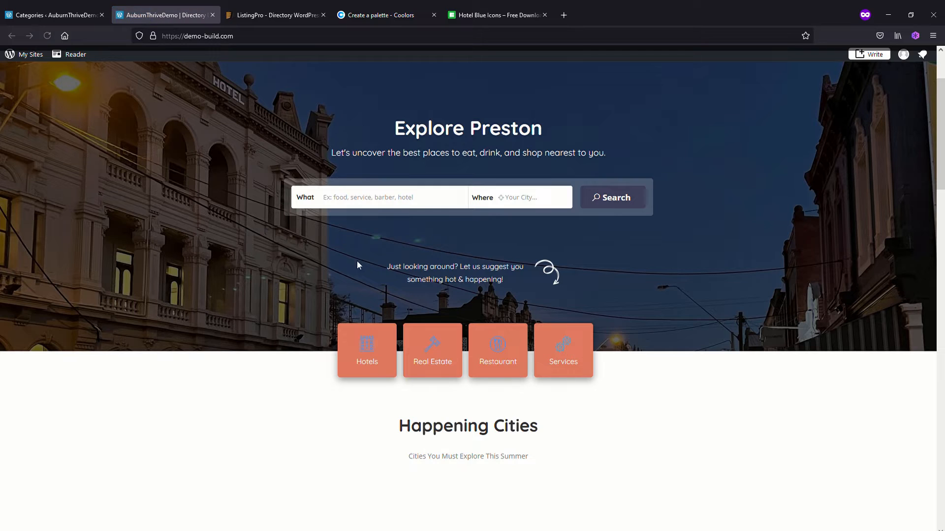
{"action": "left_click", "coordinate": [364, 206]}
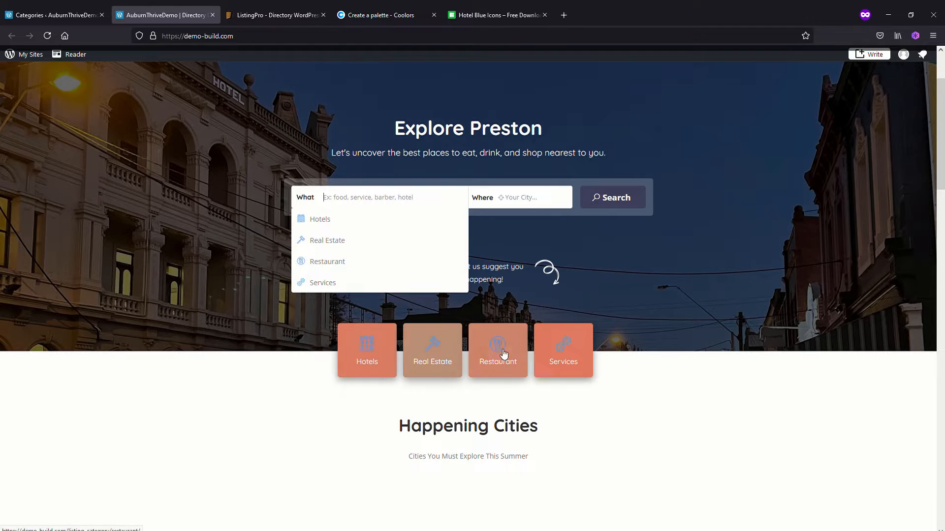
{"action": "left_click", "coordinate": [274, 333]}
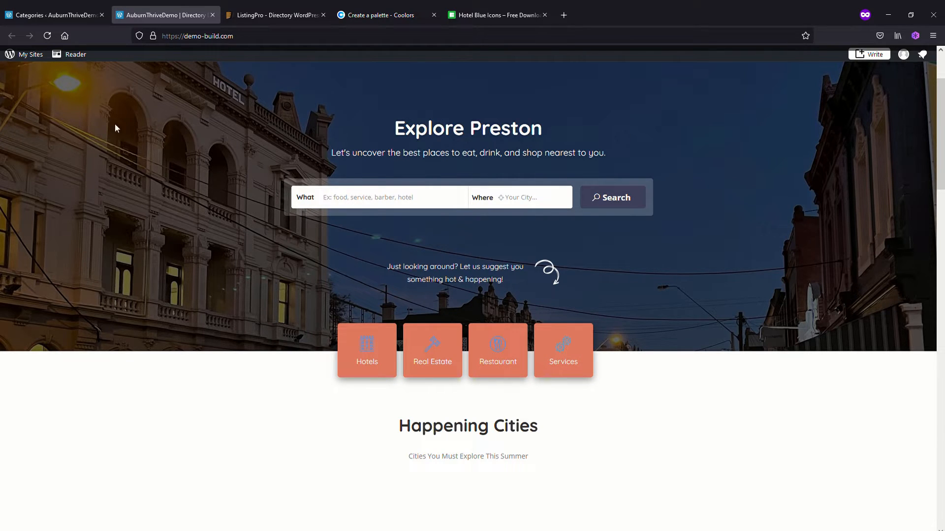
Open the site's Home page for editing with Elementor and look over its sections
{"action": "left_click", "coordinate": [60, 19]}
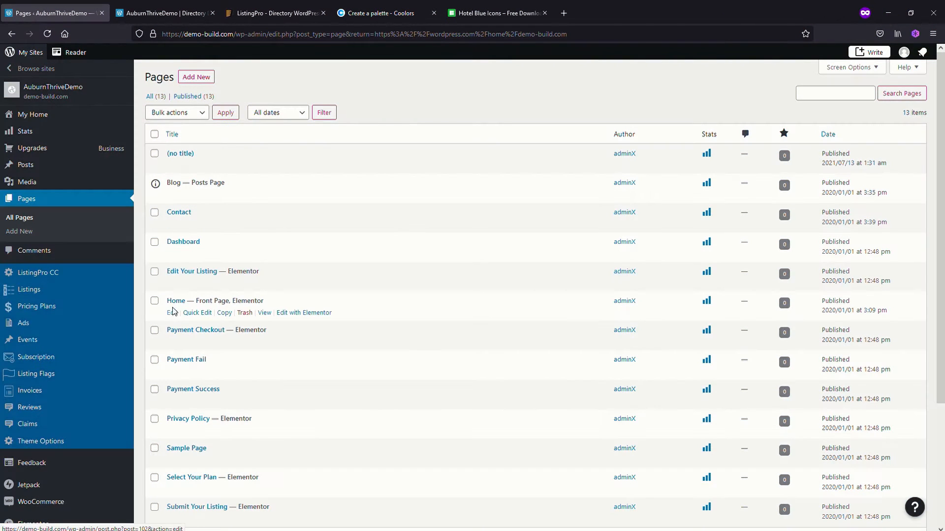
{"action": "left_click", "coordinate": [304, 313]}
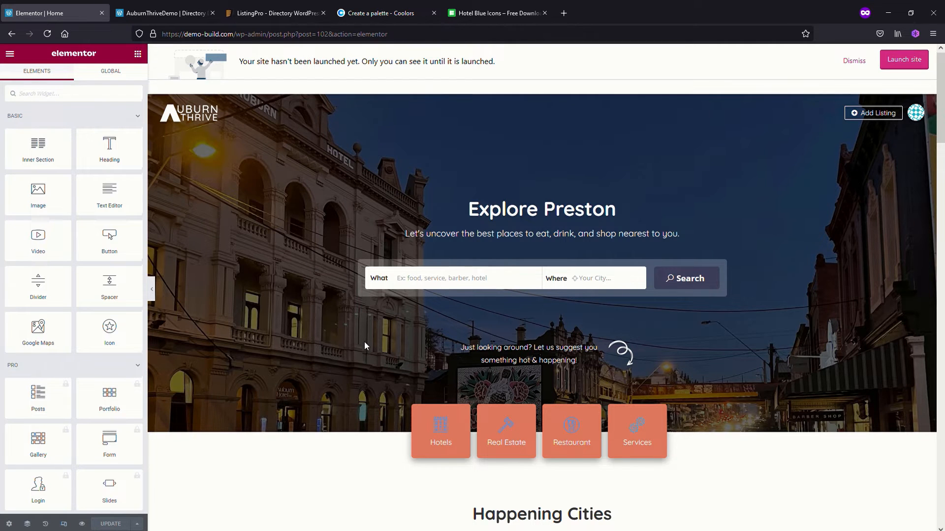
{"action": "scroll", "coordinate": [365, 346], "scroll_direction": "down", "scroll_amount": 3}
{"action": "scroll", "coordinate": [365, 345], "scroll_direction": "down", "scroll_amount": 8}
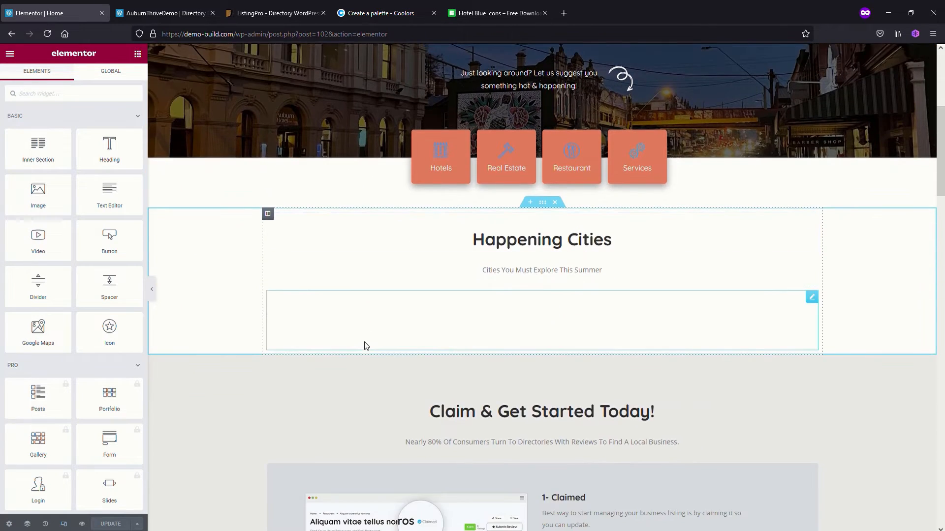
{"action": "scroll", "coordinate": [366, 346], "scroll_direction": "down", "scroll_amount": 1}
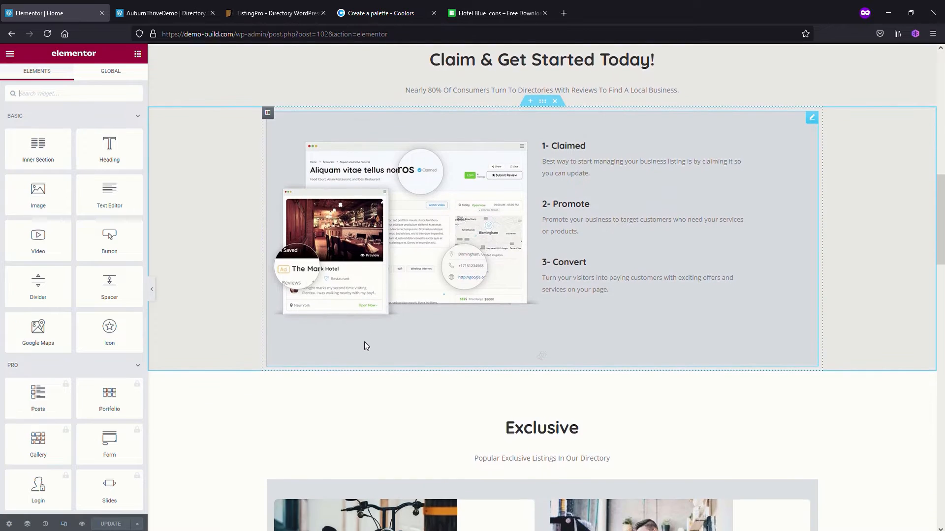
{"action": "scroll", "coordinate": [364, 344], "scroll_direction": "up", "scroll_amount": 1}
{"action": "scroll", "coordinate": [364, 345], "scroll_direction": "up", "scroll_amount": 3}
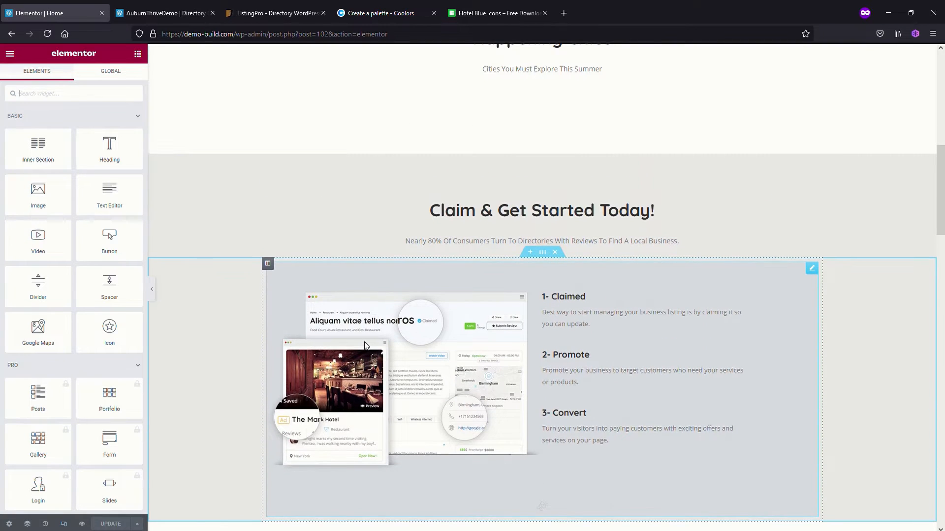
{"action": "scroll", "coordinate": [414, 406], "scroll_direction": "up", "scroll_amount": 6}
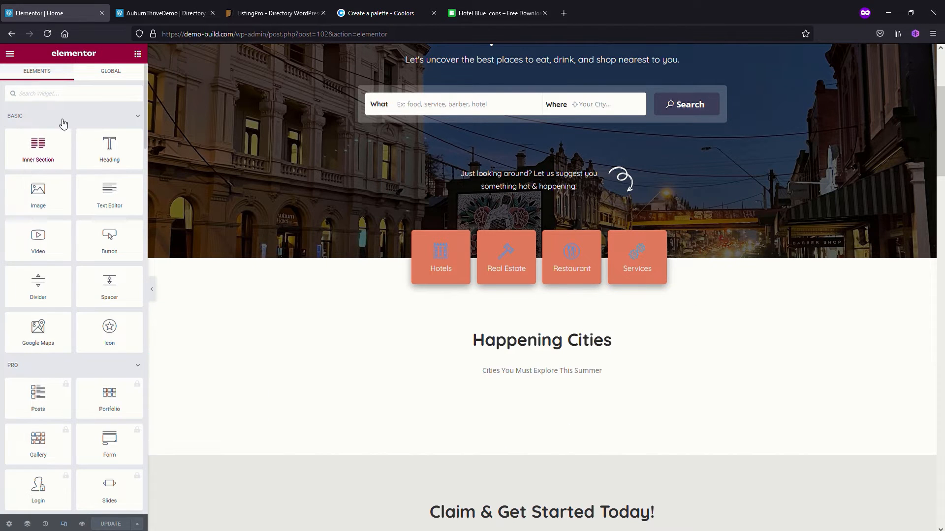
Find the Locations widget by searching for location, and place it beneath the Happening Cities heading
{"action": "left_click", "coordinate": [62, 98]}
{"action": "type", "text": "location"}
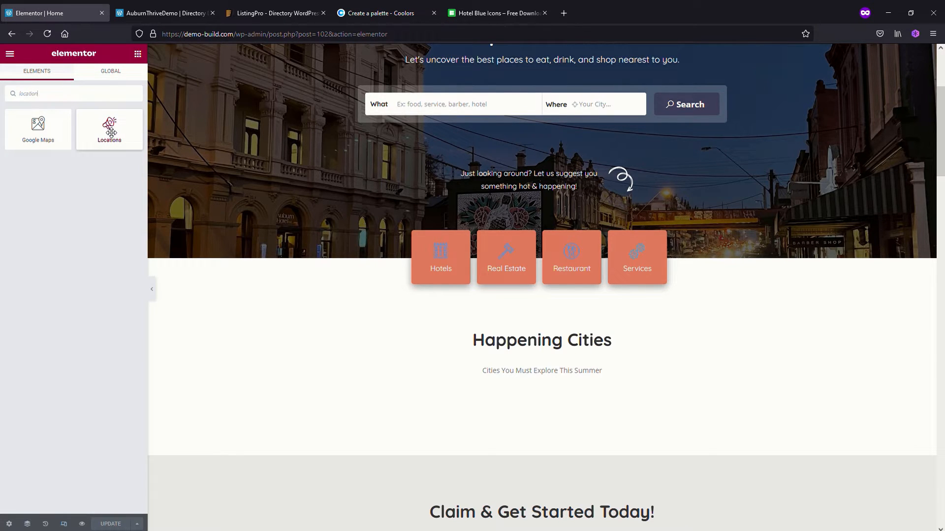
{"action": "left_click_drag", "start_coordinate": [111, 132], "coordinate": [535, 386]}
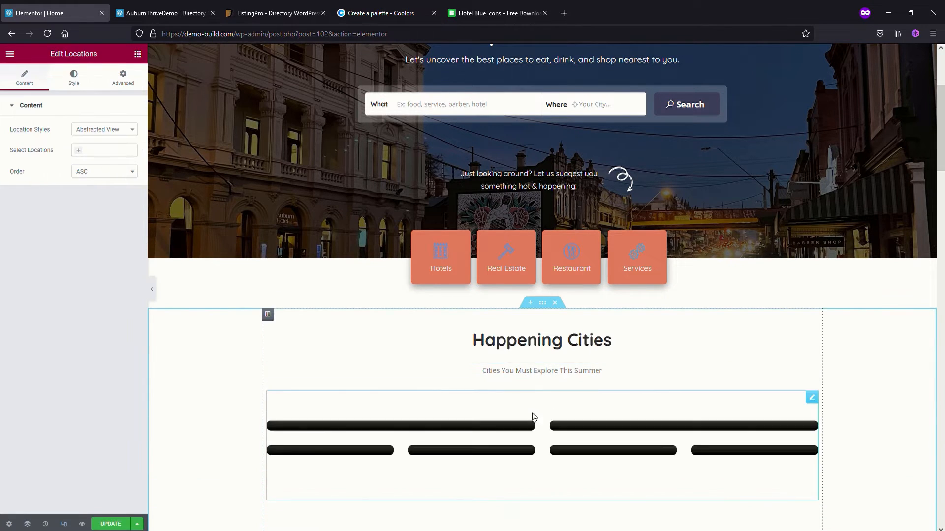
{"action": "scroll", "coordinate": [509, 428], "scroll_direction": "down", "scroll_amount": 5}
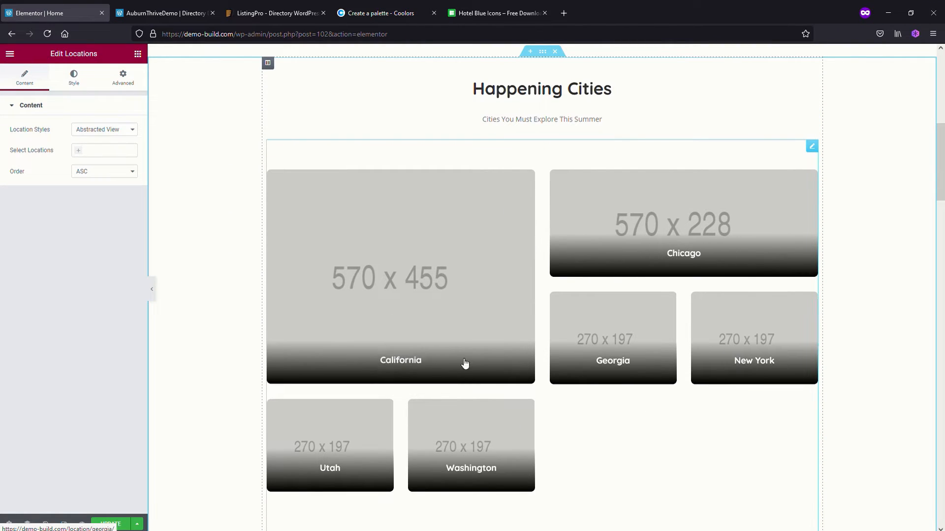
{"action": "scroll", "coordinate": [366, 398], "scroll_direction": "up", "scroll_amount": 2}
{"action": "scroll", "coordinate": [368, 400], "scroll_direction": "down", "scroll_amount": 1}
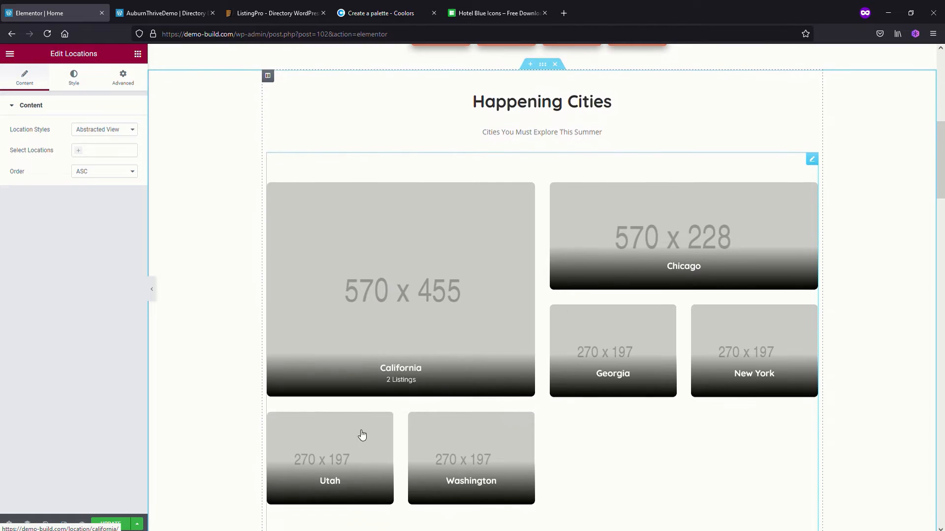
{"action": "scroll", "coordinate": [476, 375], "scroll_direction": "up", "scroll_amount": 1}
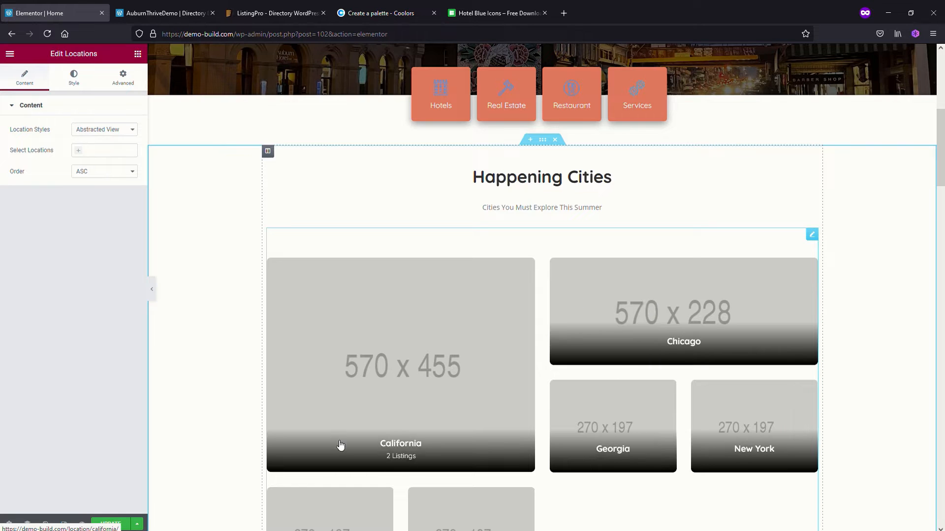
{"action": "scroll", "coordinate": [297, 343], "scroll_direction": "up", "scroll_amount": 1}
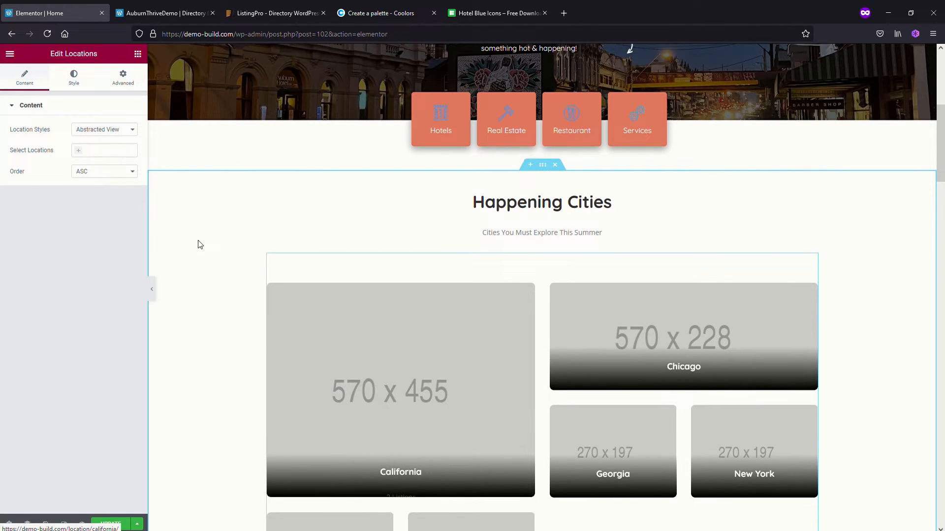
Choose California, Chicago, Georgia and New York as the locations shown in the Happening Cities section
{"action": "left_click", "coordinate": [83, 154]}
{"action": "left_click", "coordinate": [87, 163]}
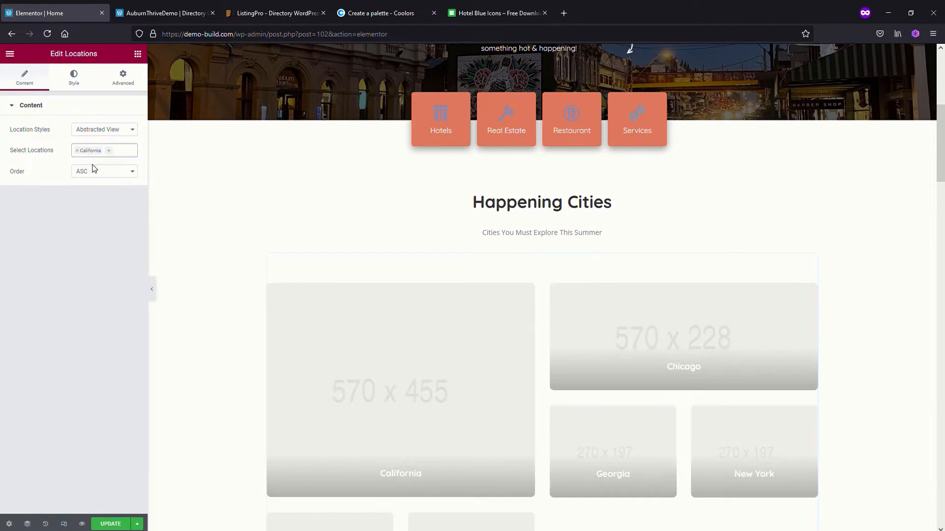
{"action": "left_click", "coordinate": [114, 154]}
{"action": "left_click", "coordinate": [116, 162]}
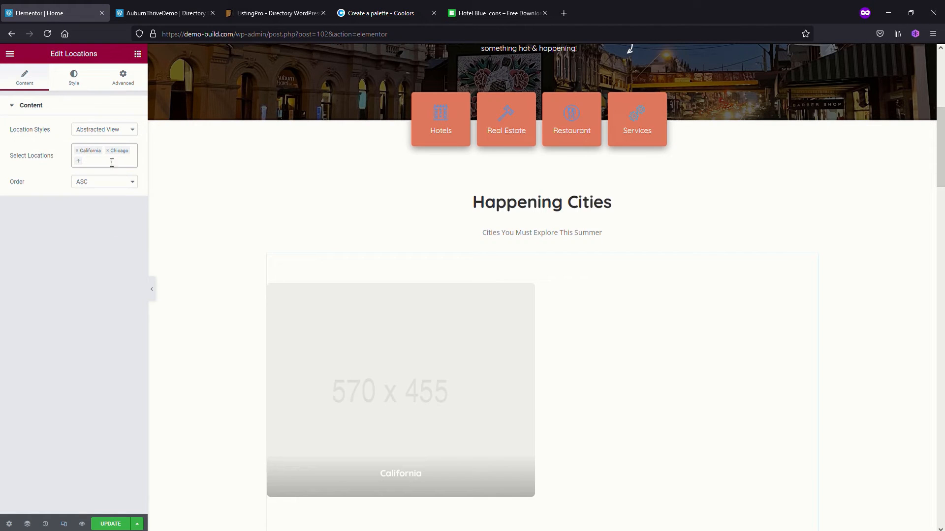
{"action": "left_click", "coordinate": [79, 164]}
{"action": "left_click", "coordinate": [90, 195]}
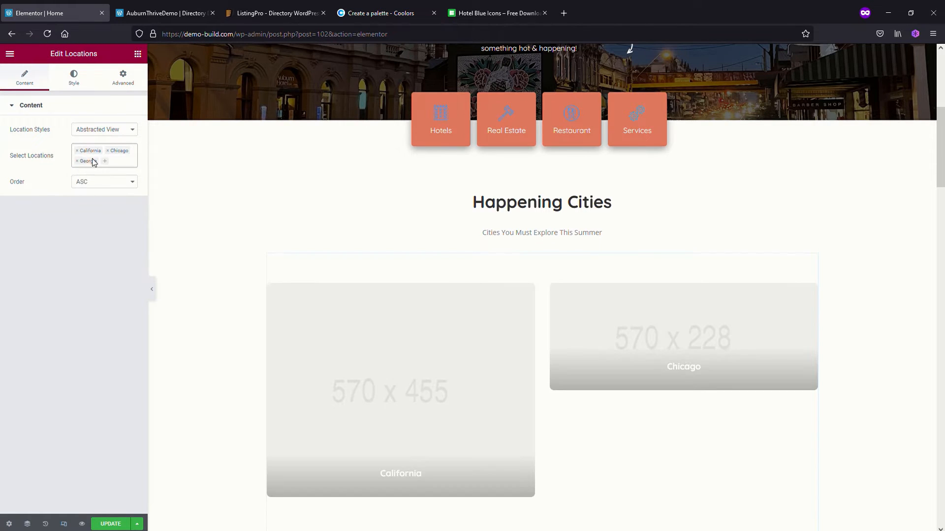
{"action": "left_click", "coordinate": [94, 163]}
{"action": "left_click", "coordinate": [96, 206]}
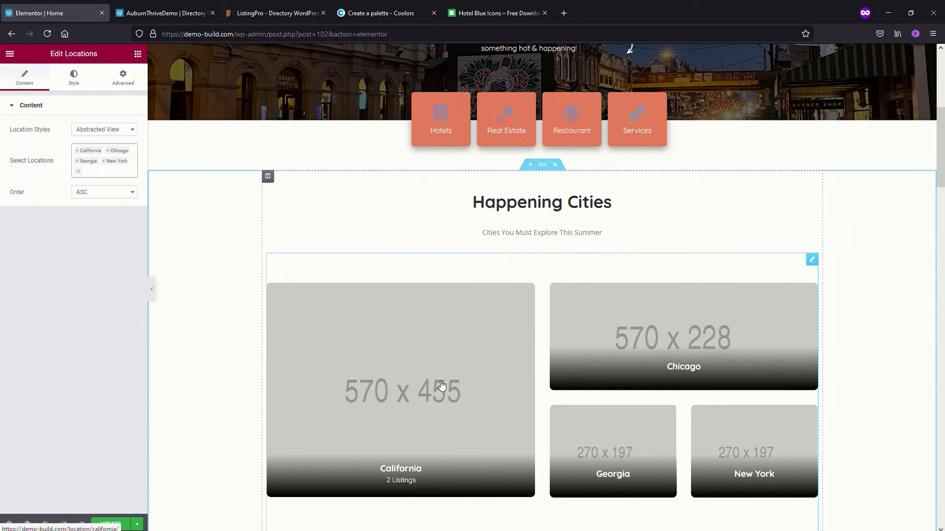
Open the Exclusive section's listing posts widget for editing and change its listing layout to List View
{"action": "scroll", "coordinate": [441, 385], "scroll_direction": "down", "scroll_amount": 1}
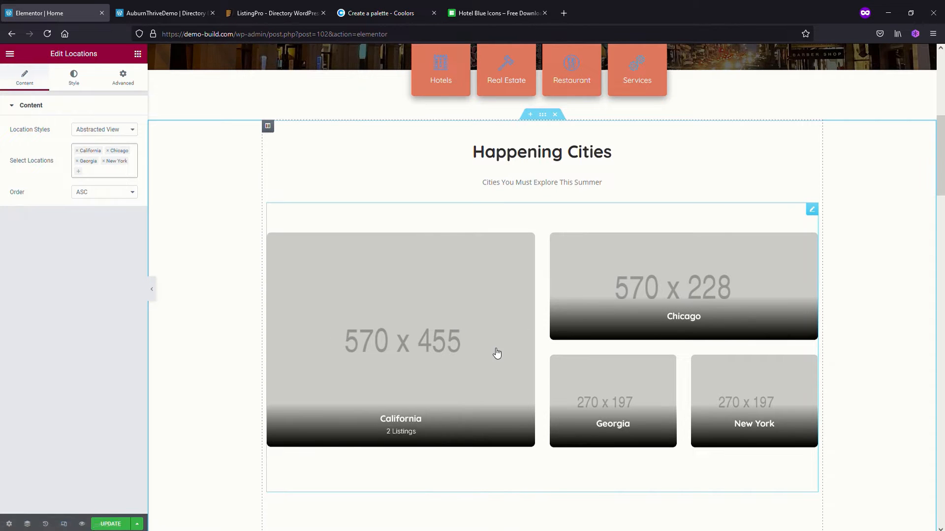
{"action": "scroll", "coordinate": [496, 353], "scroll_direction": "down", "scroll_amount": 2}
{"action": "scroll", "coordinate": [498, 350], "scroll_direction": "down", "scroll_amount": 1}
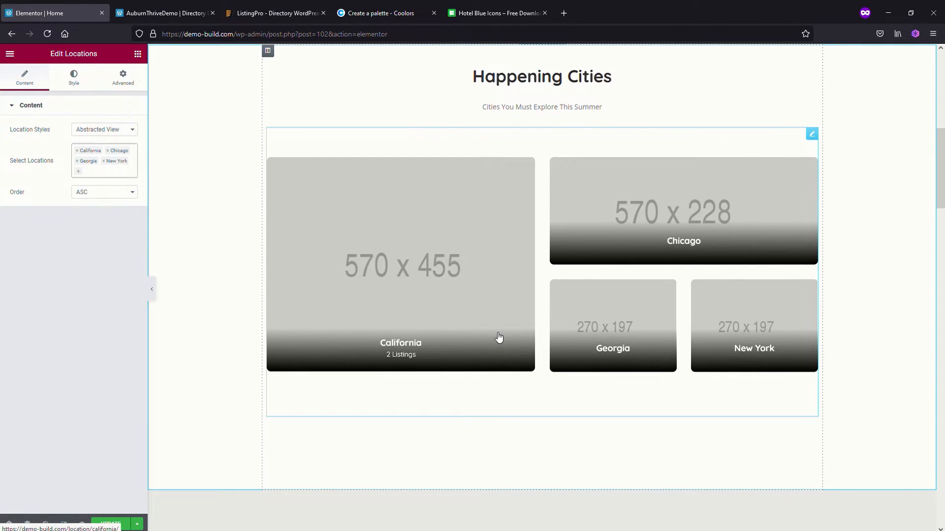
{"action": "scroll", "coordinate": [511, 394], "scroll_direction": "down", "scroll_amount": 10}
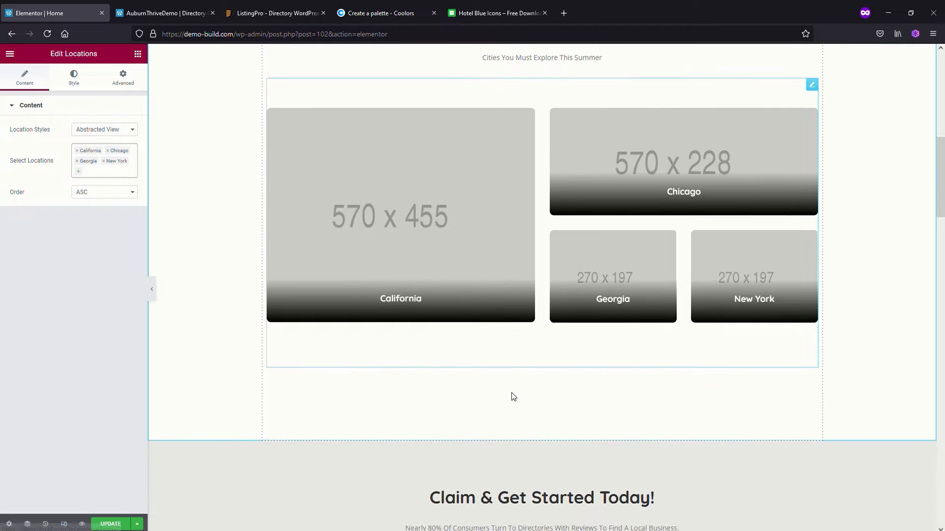
{"action": "scroll", "coordinate": [512, 396], "scroll_direction": "down", "scroll_amount": 11}
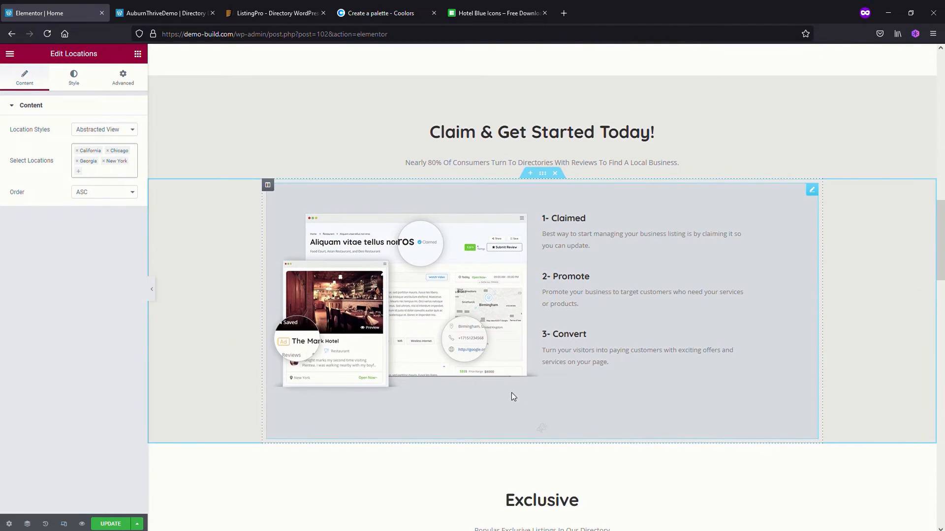
{"action": "scroll", "coordinate": [511, 396], "scroll_direction": "down", "scroll_amount": 5}
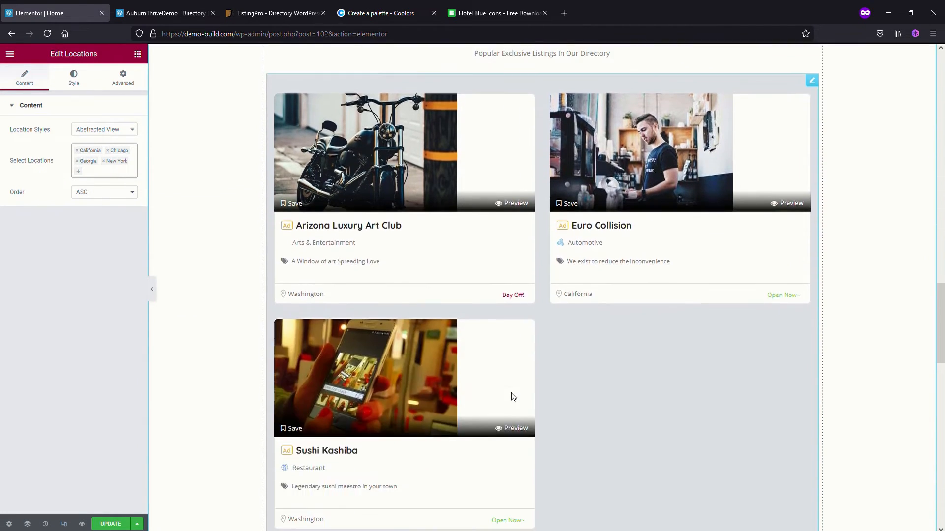
{"action": "scroll", "coordinate": [513, 397], "scroll_direction": "up", "scroll_amount": 4}
{"action": "left_click", "coordinate": [812, 231]}
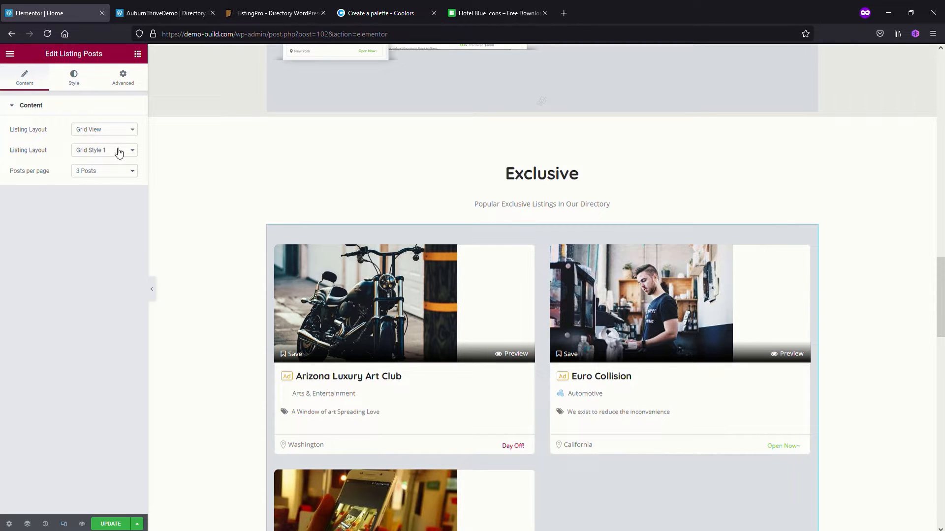
{"action": "left_click", "coordinate": [135, 137]}
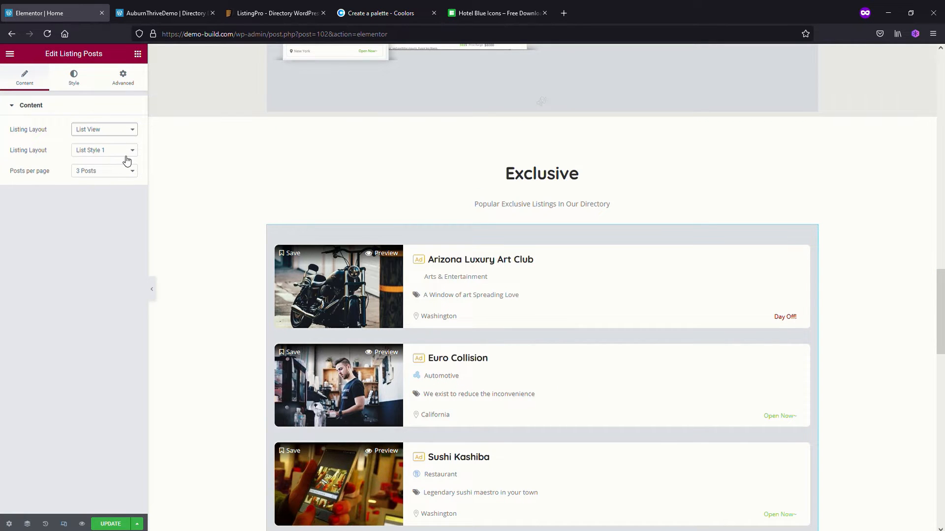
Try List Style 2 on the Exclusive listings, and set them back to List Style 1
{"action": "left_click", "coordinate": [113, 176]}
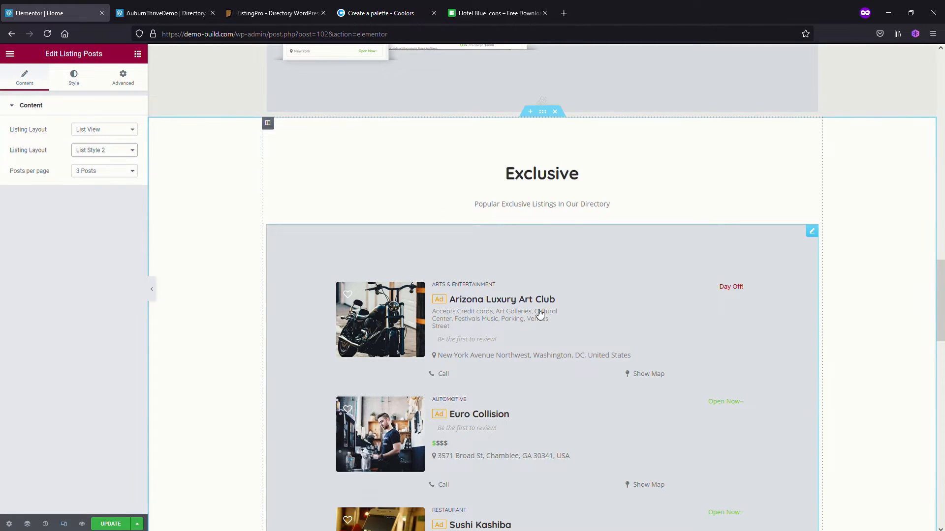
{"action": "scroll", "coordinate": [636, 352], "scroll_direction": "down", "scroll_amount": 3}
{"action": "scroll", "coordinate": [635, 388], "scroll_direction": "up", "scroll_amount": 2}
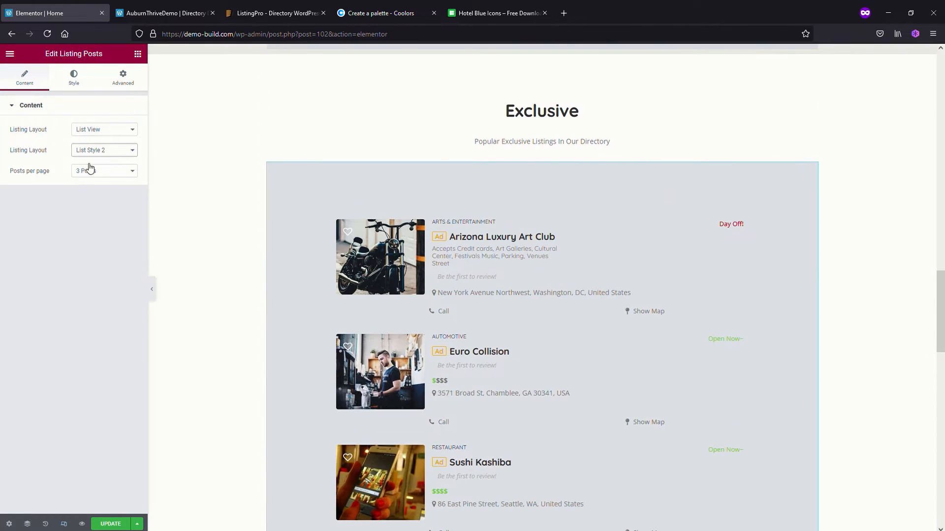
{"action": "left_click", "coordinate": [123, 169]}
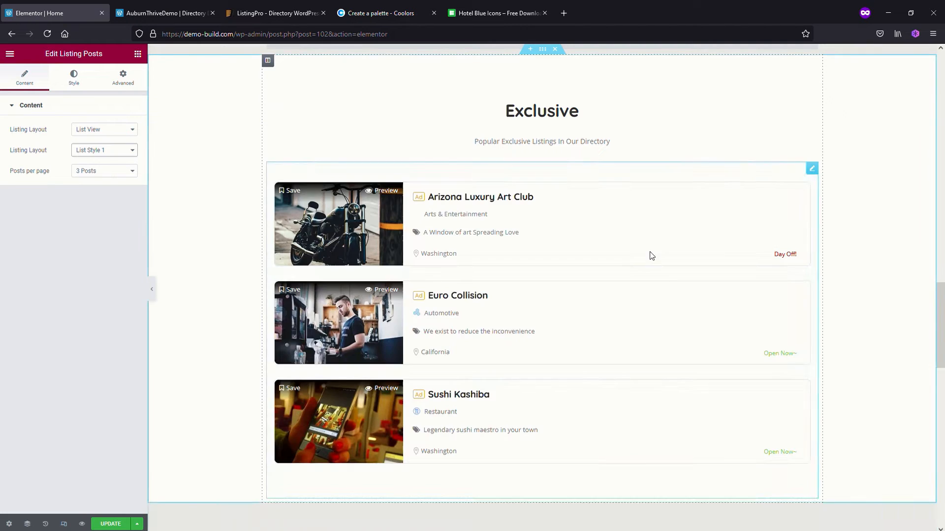
Search the widgets for par and add the Listingpro Partners widget to the empty area below News & Tips
{"action": "scroll", "coordinate": [574, 373], "scroll_direction": "down", "scroll_amount": 10}
{"action": "scroll", "coordinate": [575, 372], "scroll_direction": "down", "scroll_amount": 6}
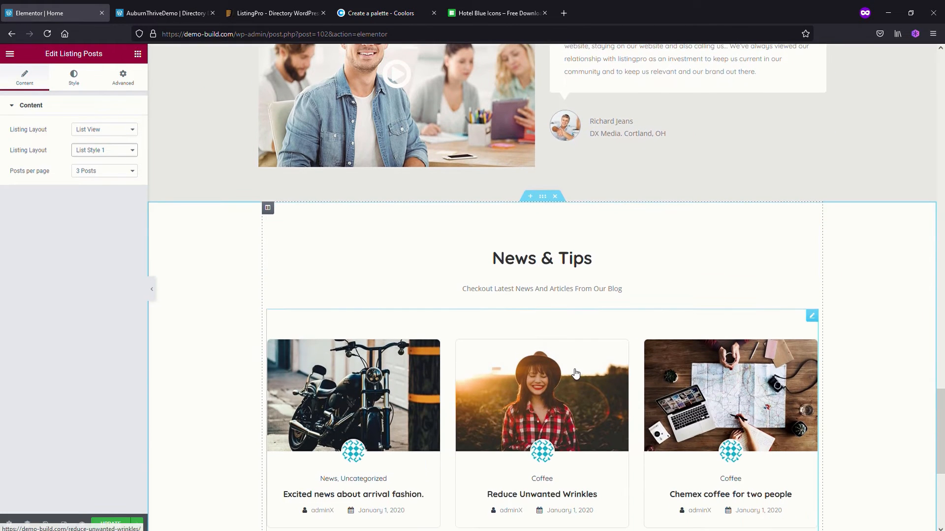
{"action": "scroll", "coordinate": [579, 382], "scroll_direction": "down", "scroll_amount": 2}
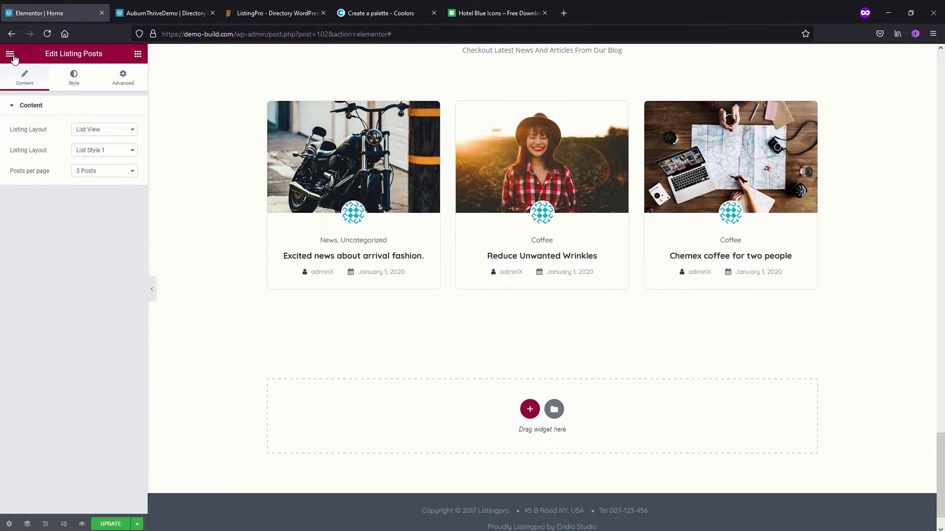
{"action": "left_click", "coordinate": [10, 53]}
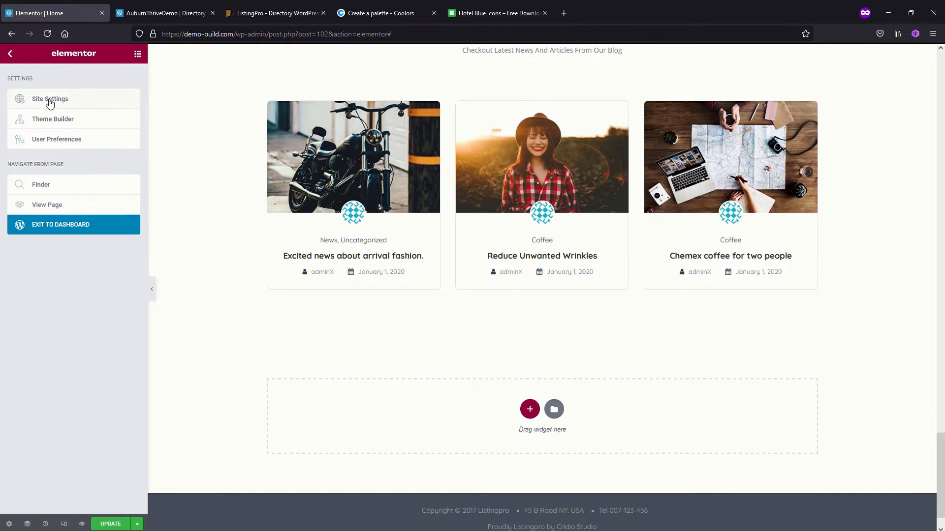
{"action": "left_click", "coordinate": [8, 53]}
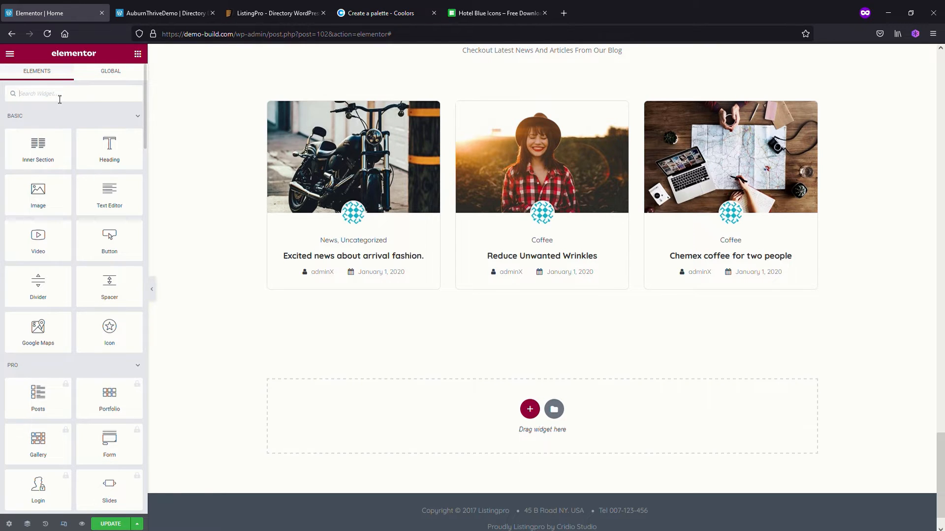
{"action": "type", "text": "par"}
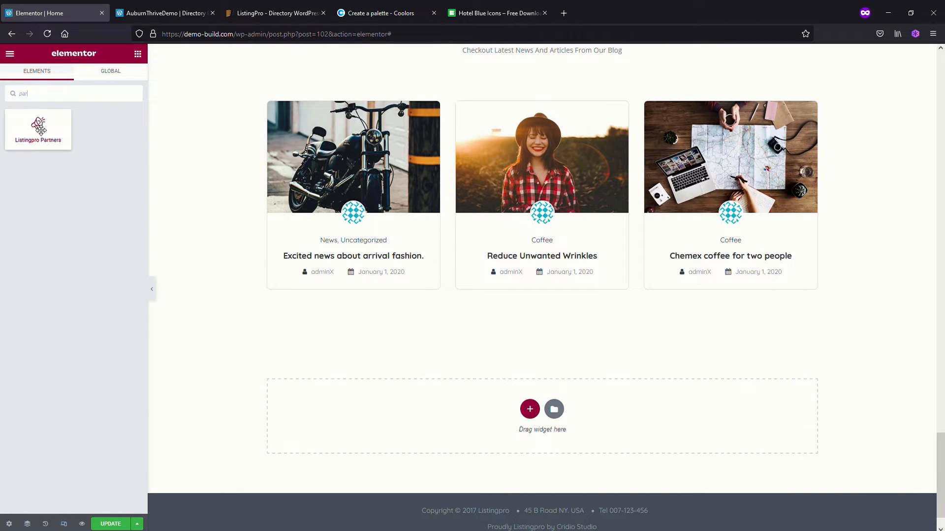
{"action": "left_click_drag", "start_coordinate": [40, 130], "coordinate": [542, 419]}
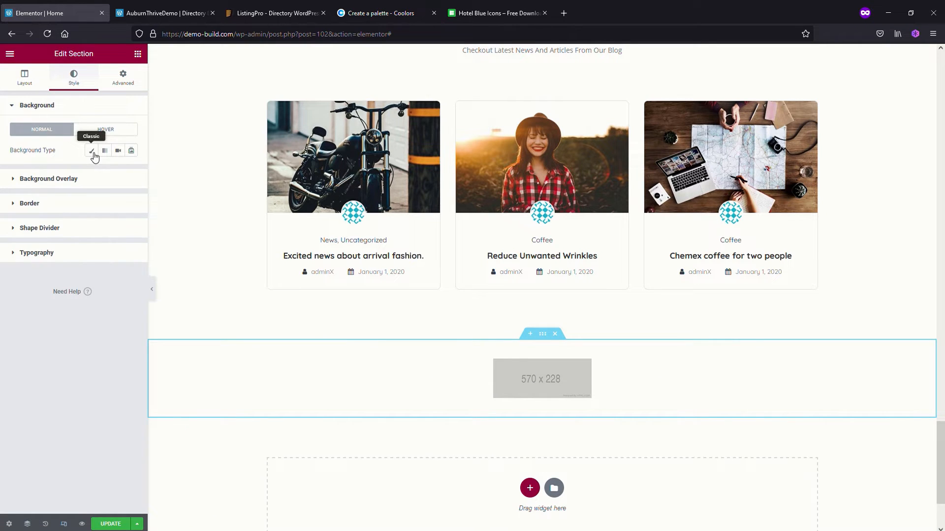
Give the partners section the Terra Cotta background color E07A5F copied from the Coolors palette, and update the page
{"action": "left_click", "coordinate": [92, 151]}
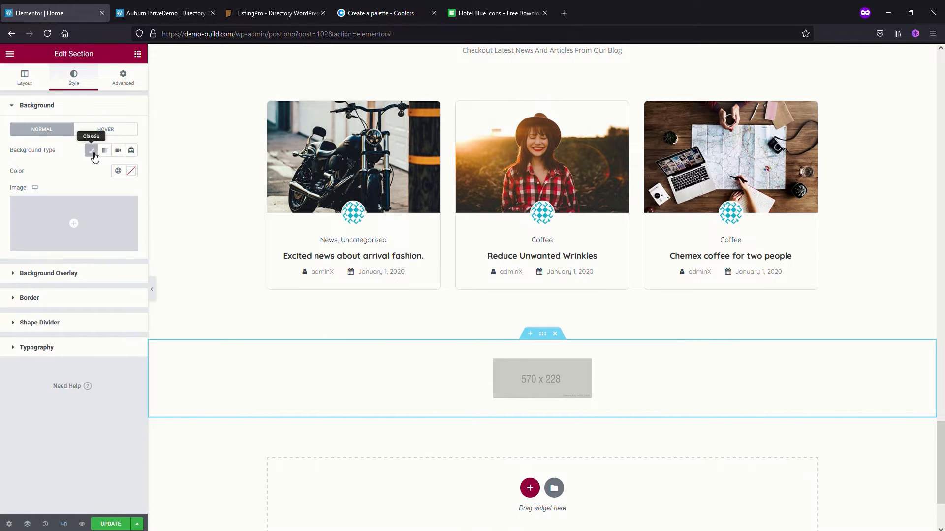
{"action": "left_click", "coordinate": [131, 171]}
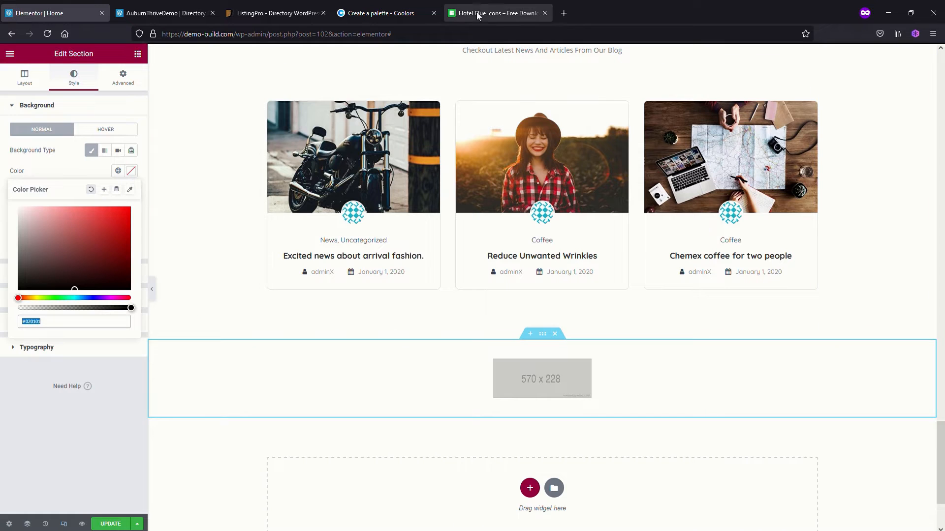
{"action": "left_click", "coordinate": [379, 14]}
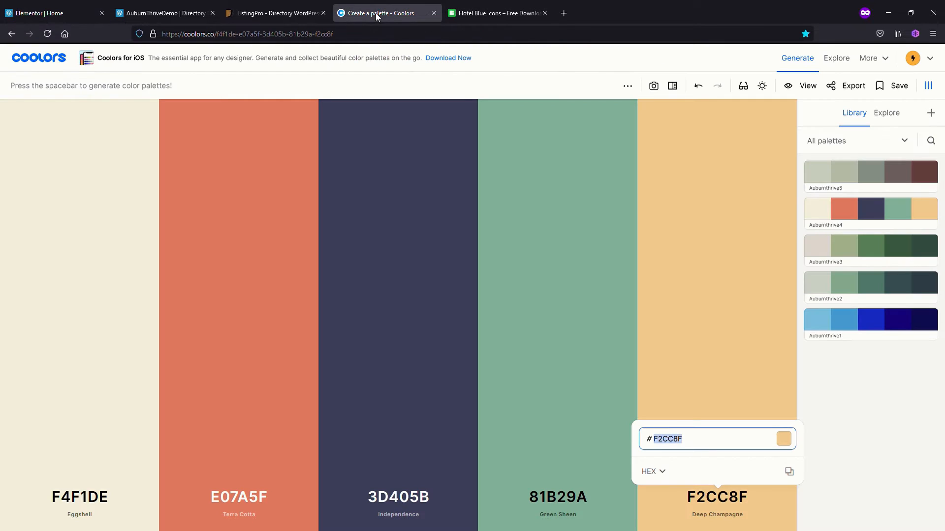
{"action": "left_click", "coordinate": [235, 498]}
{"action": "key", "text": "ctrl+c"}
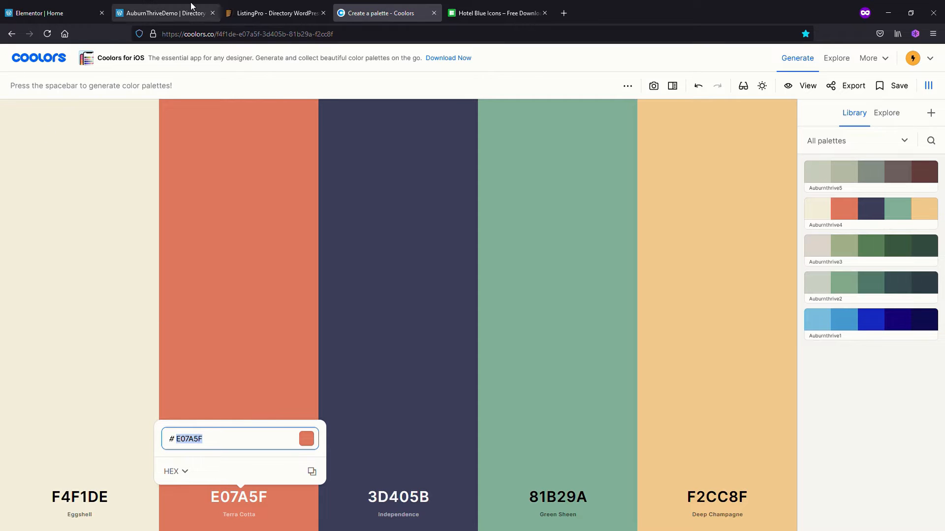
{"action": "left_click", "coordinate": [50, 12]}
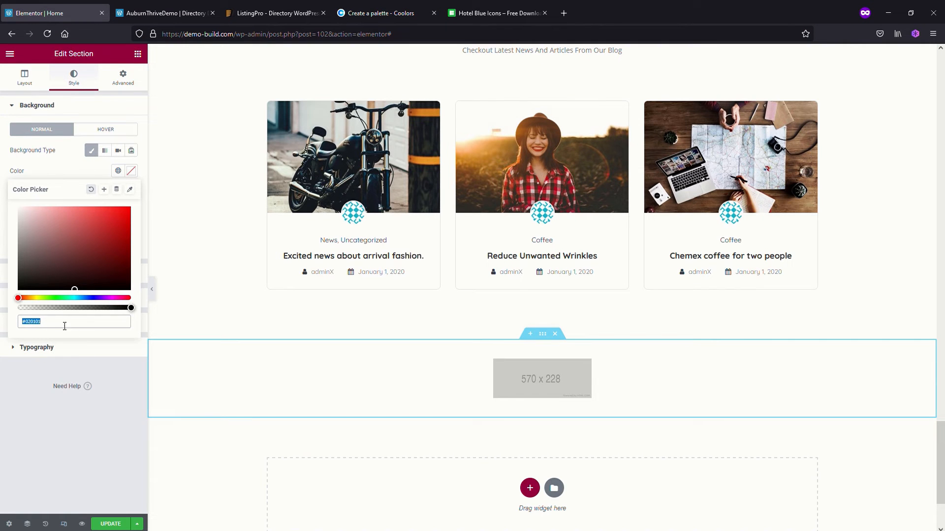
{"action": "key", "text": "ctrl+v"}
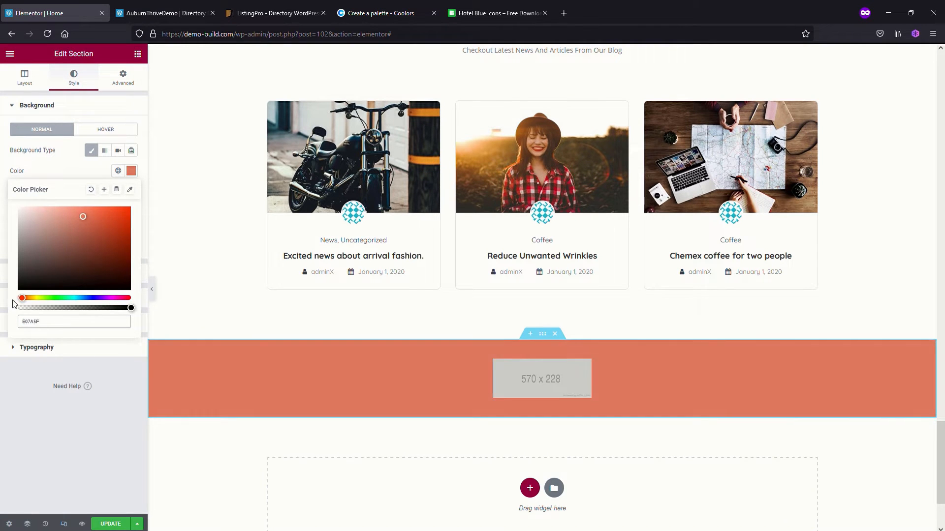
{"action": "left_click", "coordinate": [114, 525]}
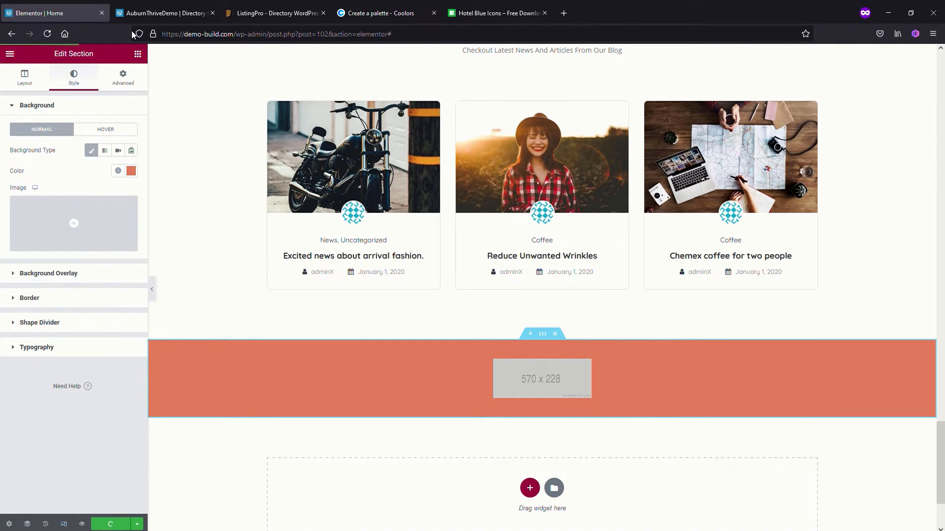
Reload the live home page and review its sections from Happening Cities down to the partners strip above the footer
{"action": "left_click", "coordinate": [155, 12]}
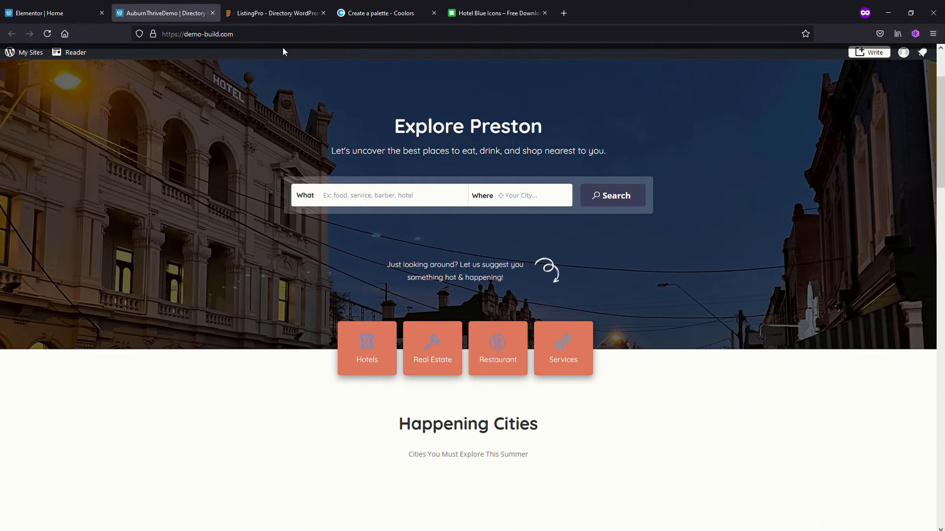
{"action": "left_click", "coordinate": [48, 33]}
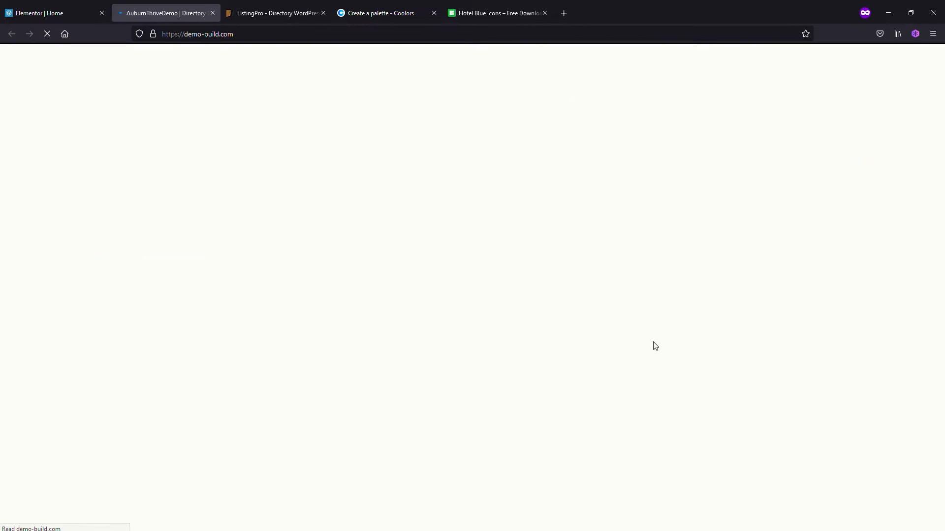
{"action": "scroll", "coordinate": [658, 394], "scroll_direction": "down", "scroll_amount": 4}
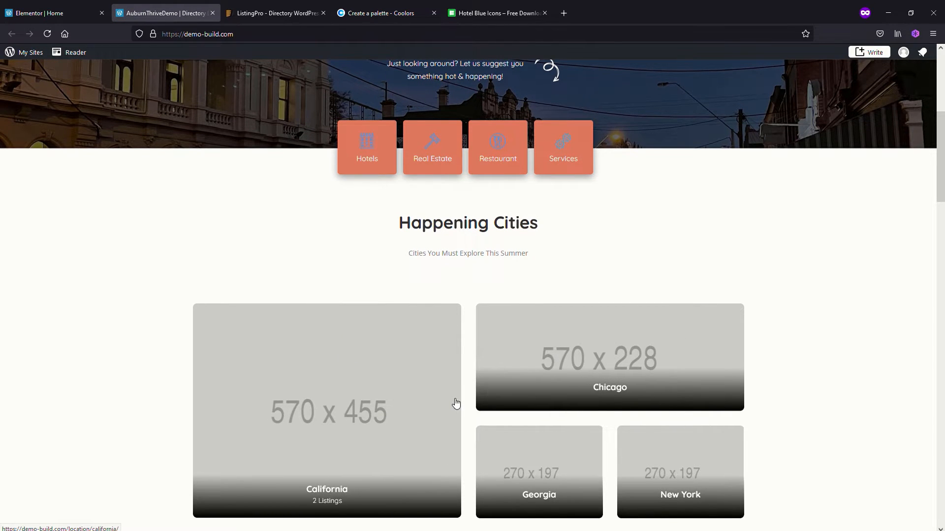
{"action": "scroll", "coordinate": [450, 398], "scroll_direction": "down", "scroll_amount": 18}
{"action": "scroll", "coordinate": [450, 398], "scroll_direction": "down", "scroll_amount": 1}
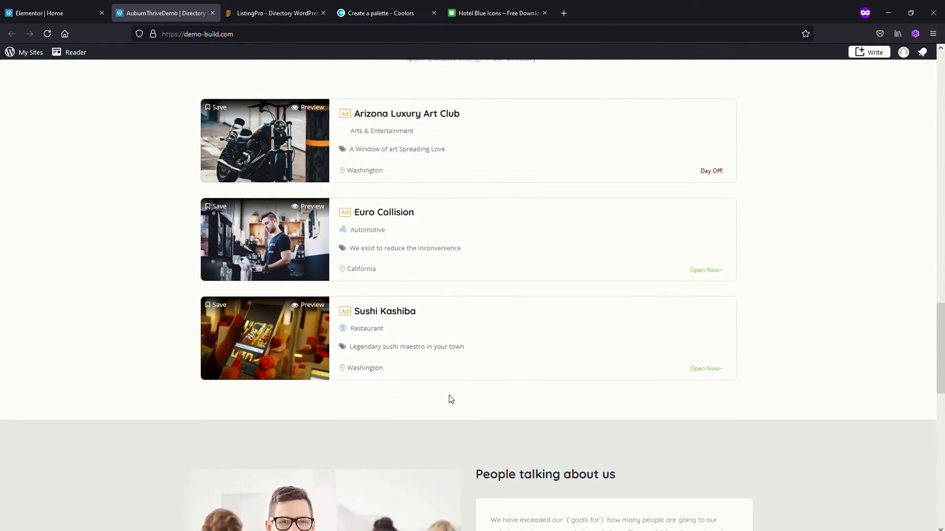
{"action": "scroll", "coordinate": [450, 398], "scroll_direction": "up", "scroll_amount": 1}
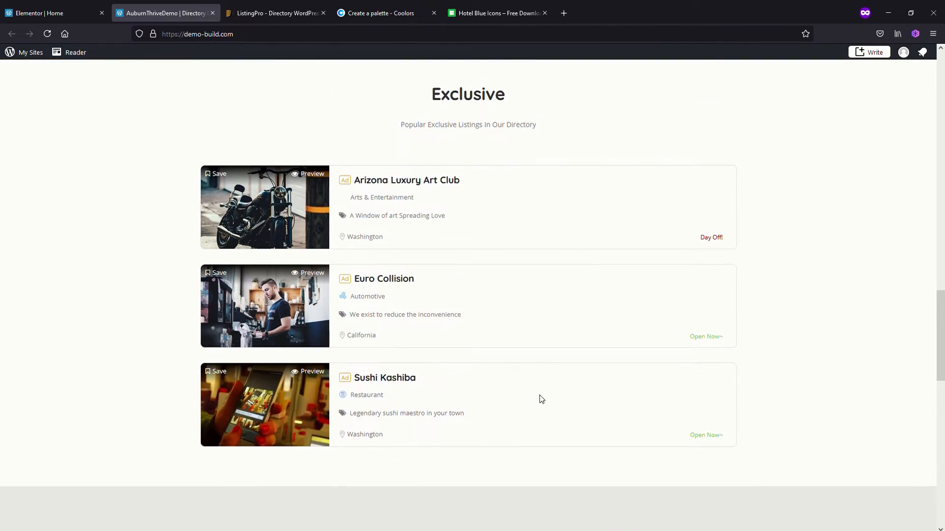
{"action": "scroll", "coordinate": [541, 399], "scroll_direction": "down", "scroll_amount": 14}
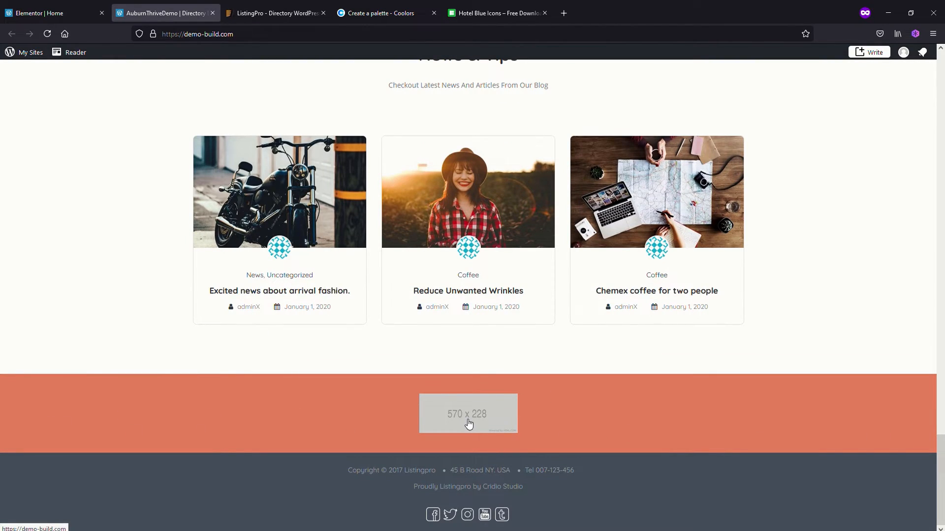
Back in Elementor, add a partner item with the auburn3.png logo to the partners widget and remove the placeholder Item #1
{"action": "left_click", "coordinate": [50, 13]}
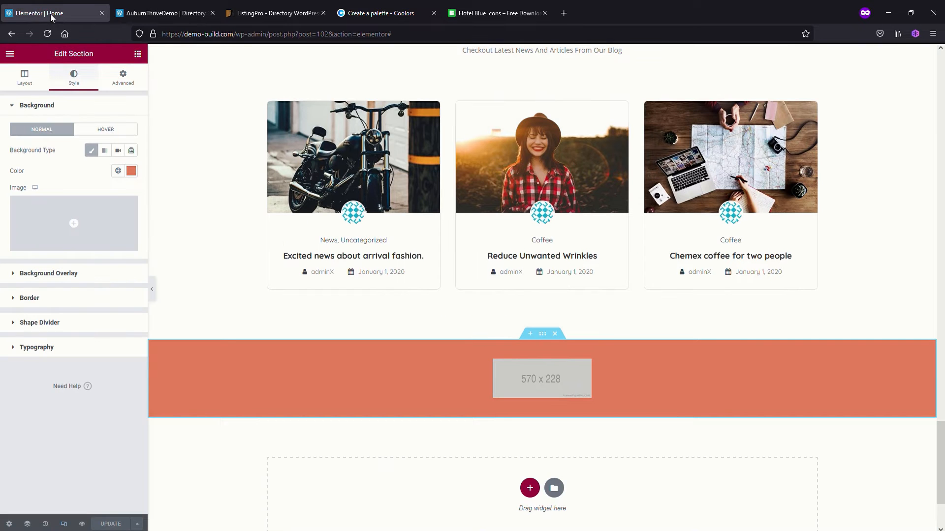
{"action": "left_click", "coordinate": [533, 378]}
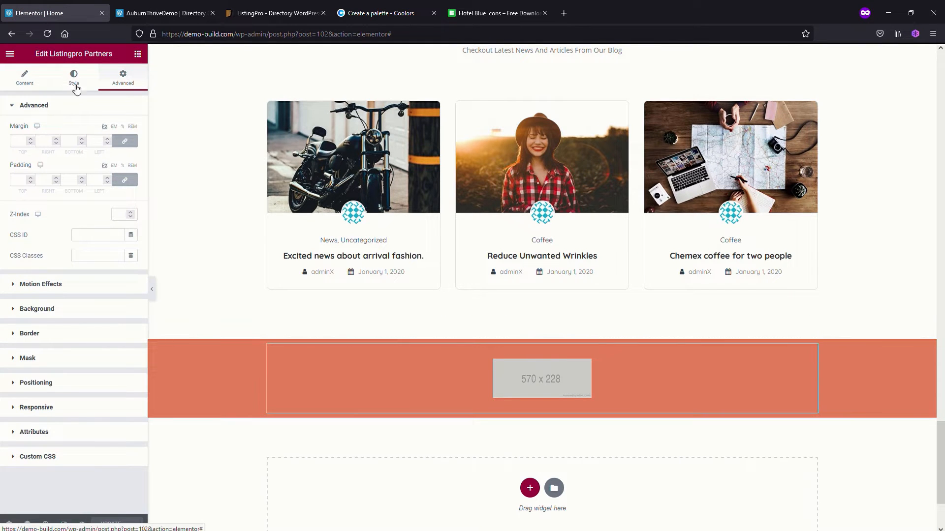
{"action": "left_click", "coordinate": [29, 79]}
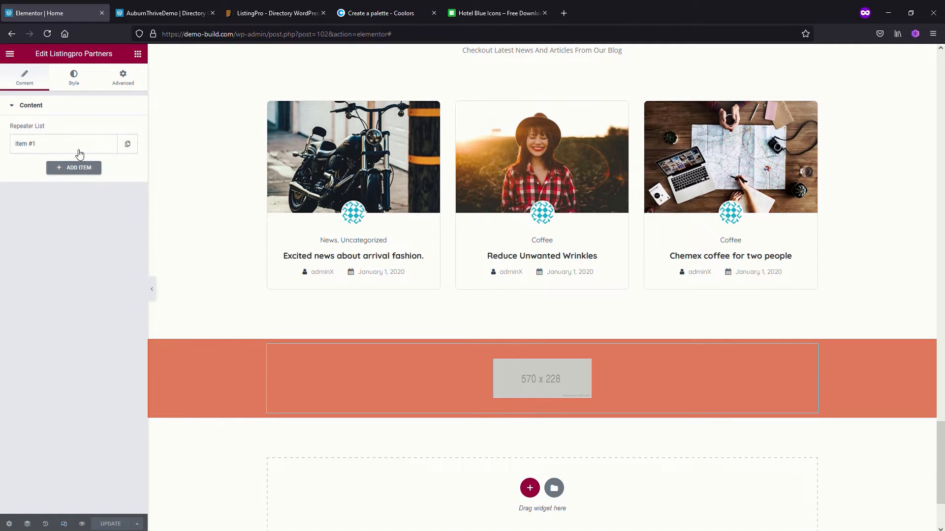
{"action": "left_click", "coordinate": [79, 169]}
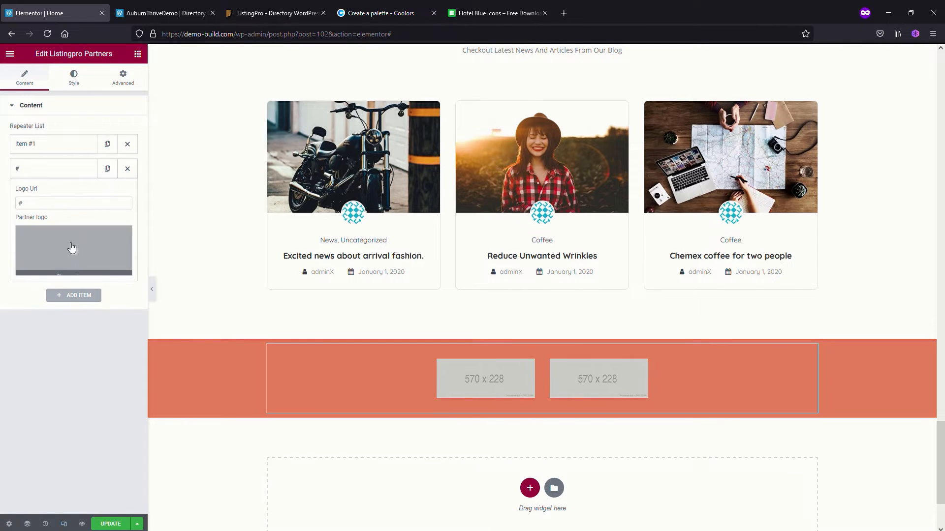
{"action": "left_click", "coordinate": [77, 253]}
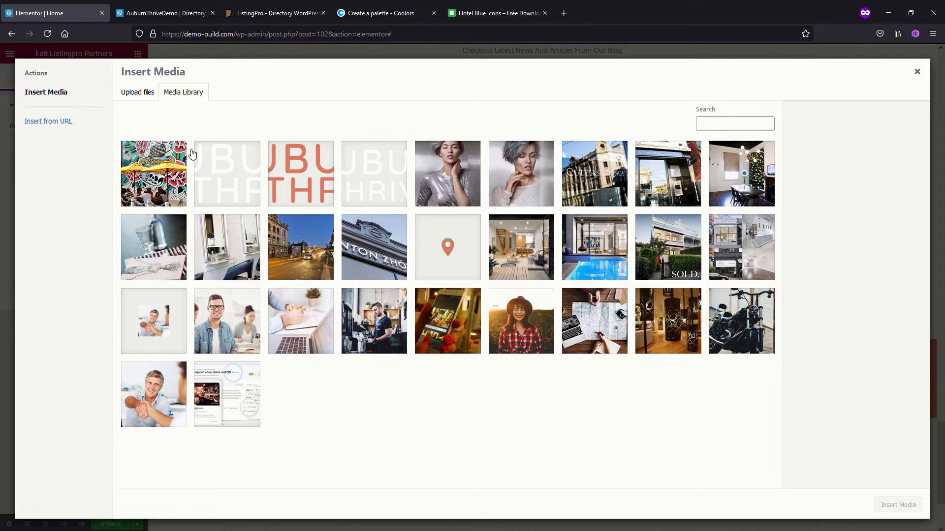
{"action": "left_click", "coordinate": [237, 177]}
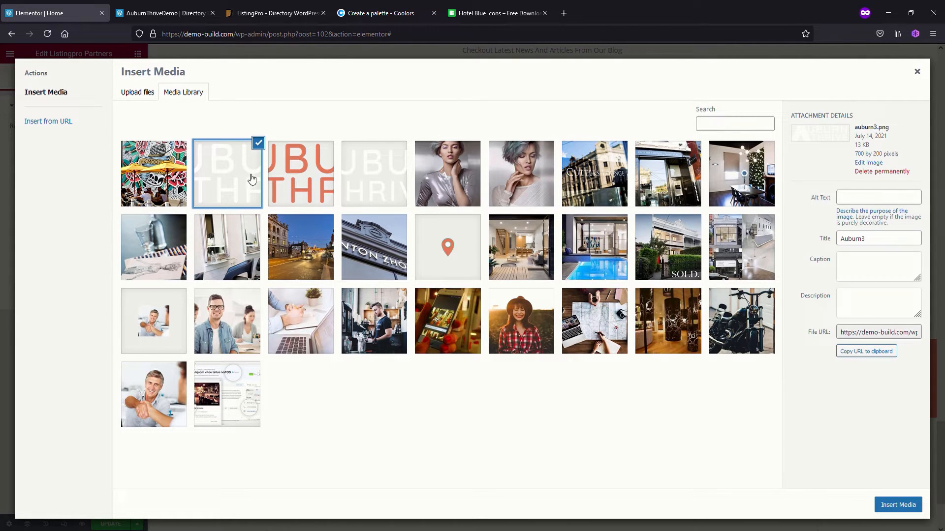
{"action": "left_click", "coordinate": [881, 504]}
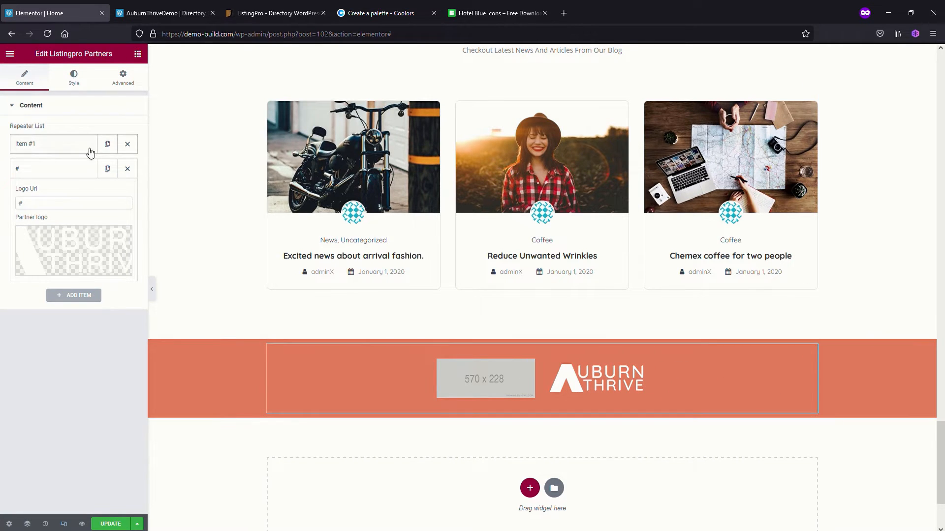
{"action": "left_click", "coordinate": [128, 144]}
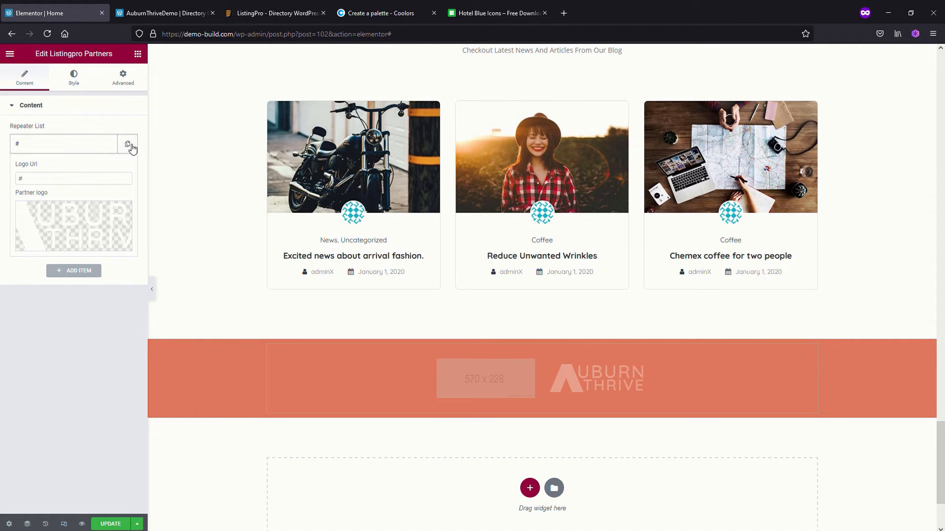
Set the partners section's content width to Full Width and update the page
{"action": "left_click", "coordinate": [542, 334]}
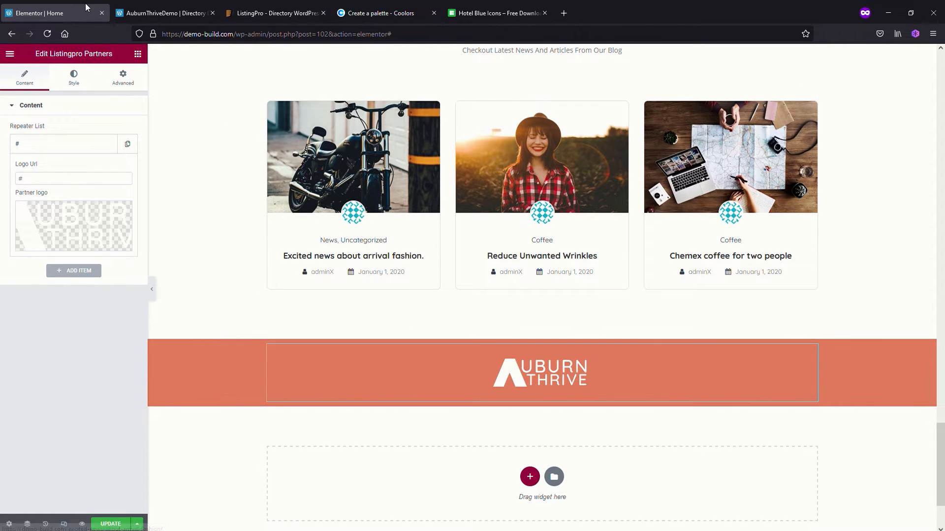
{"action": "left_click", "coordinate": [137, 132]}
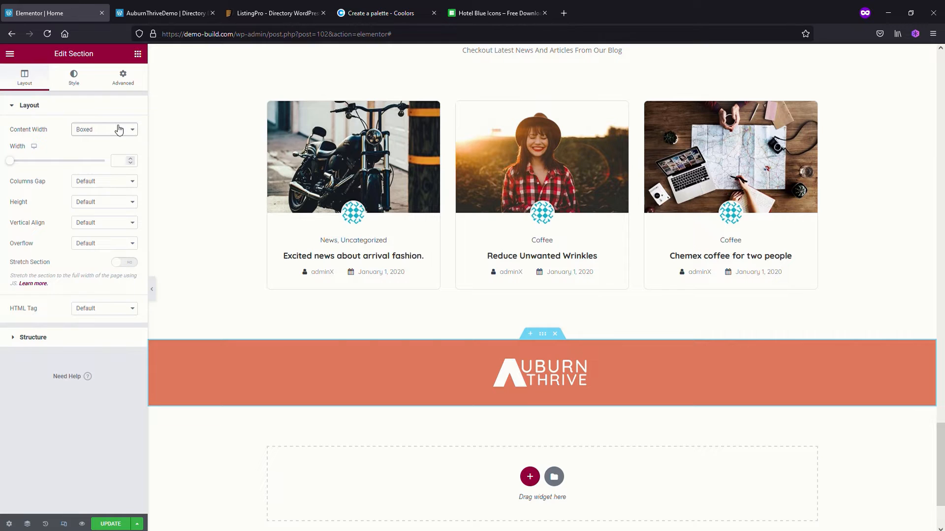
{"action": "left_click", "coordinate": [102, 159]}
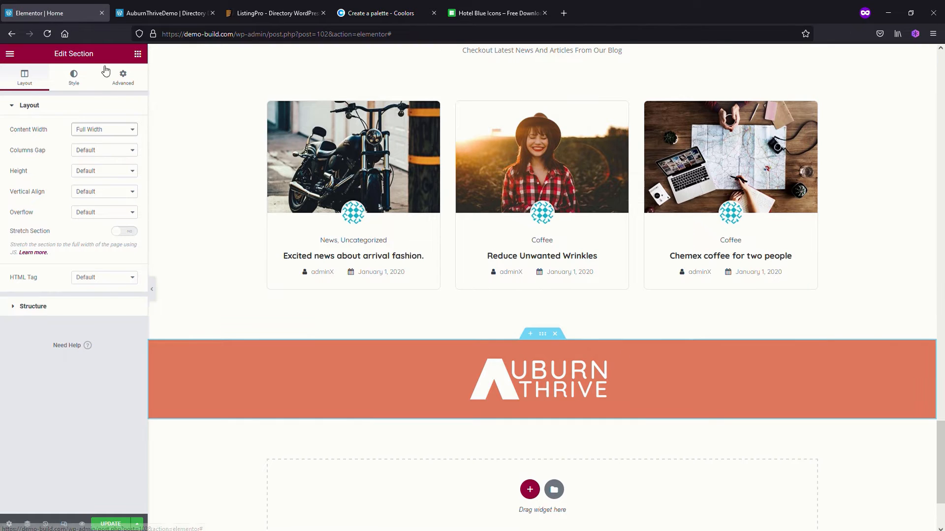
{"action": "left_click", "coordinate": [105, 523]}
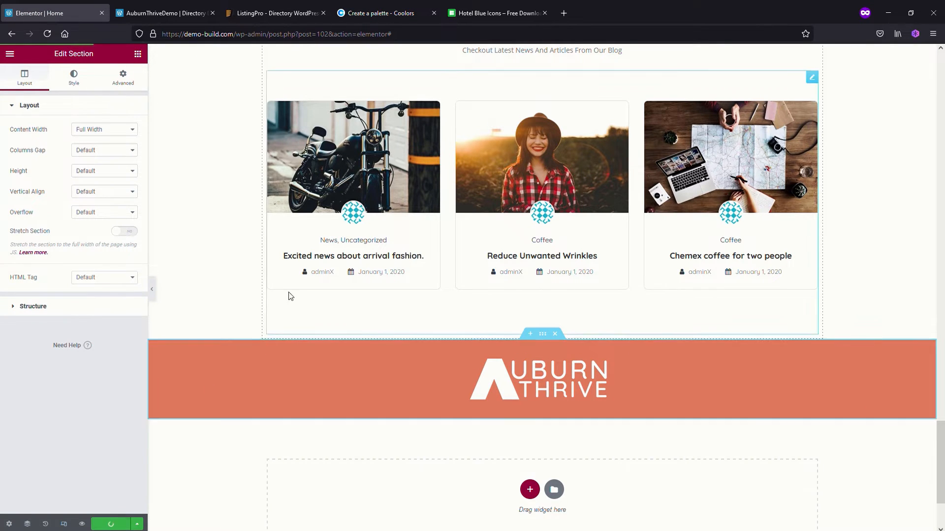
Reload the live site and check the partners logo strip and the home page sections above it
{"action": "left_click", "coordinate": [123, 14]}
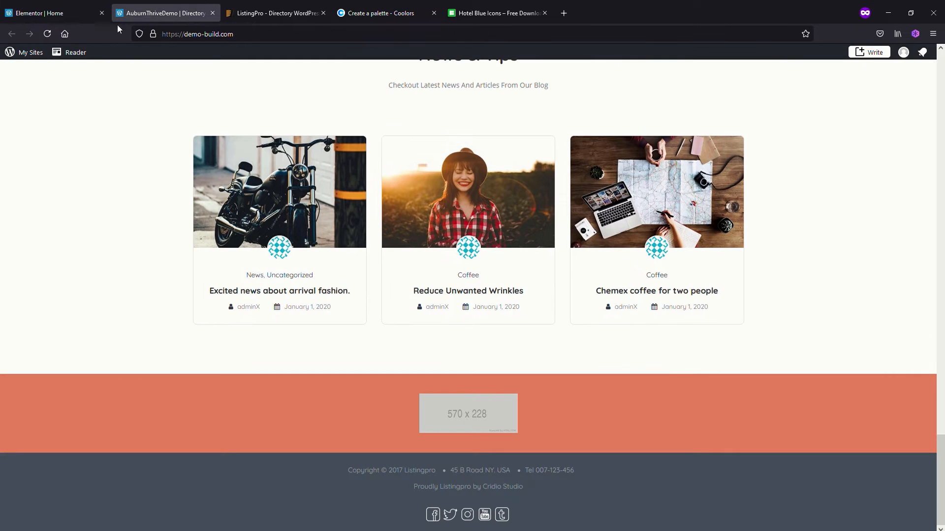
{"action": "left_click", "coordinate": [47, 34]}
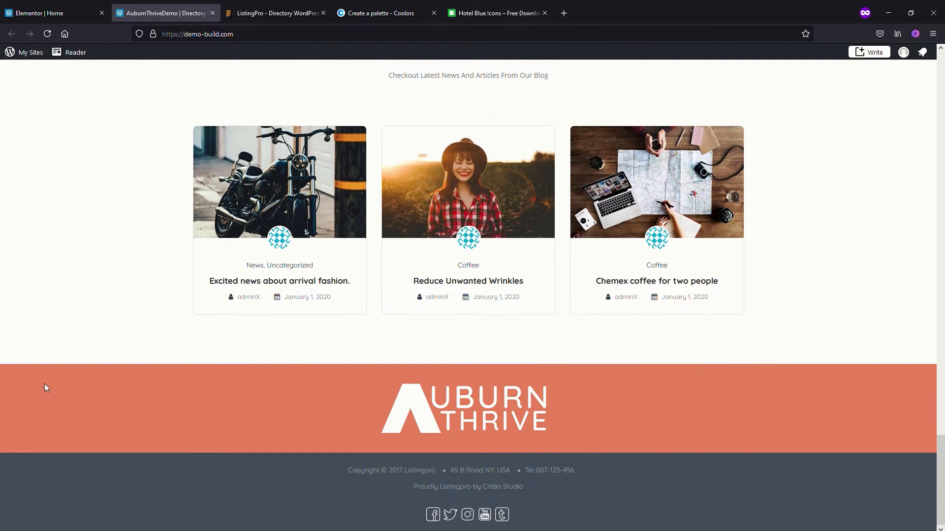
{"action": "scroll", "coordinate": [604, 433], "scroll_direction": "up", "scroll_amount": 12}
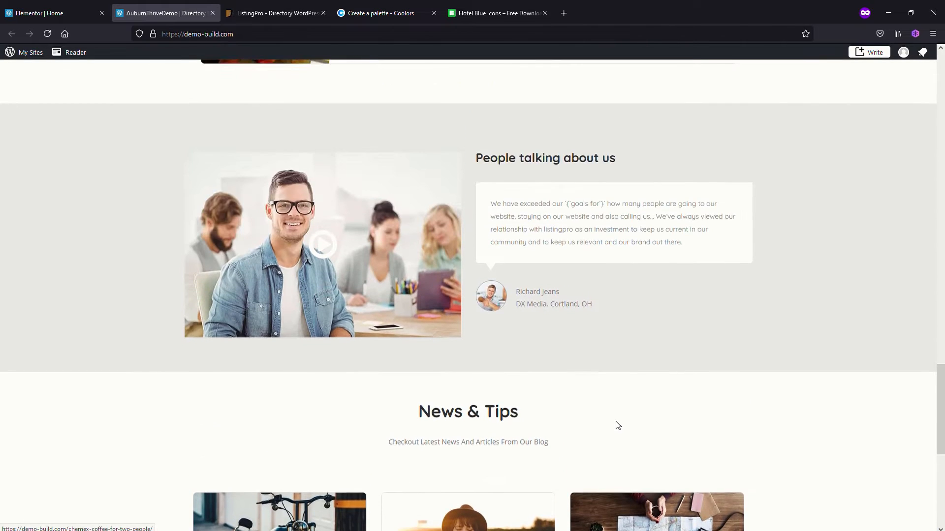
{"action": "scroll", "coordinate": [618, 424], "scroll_direction": "up", "scroll_amount": 1}
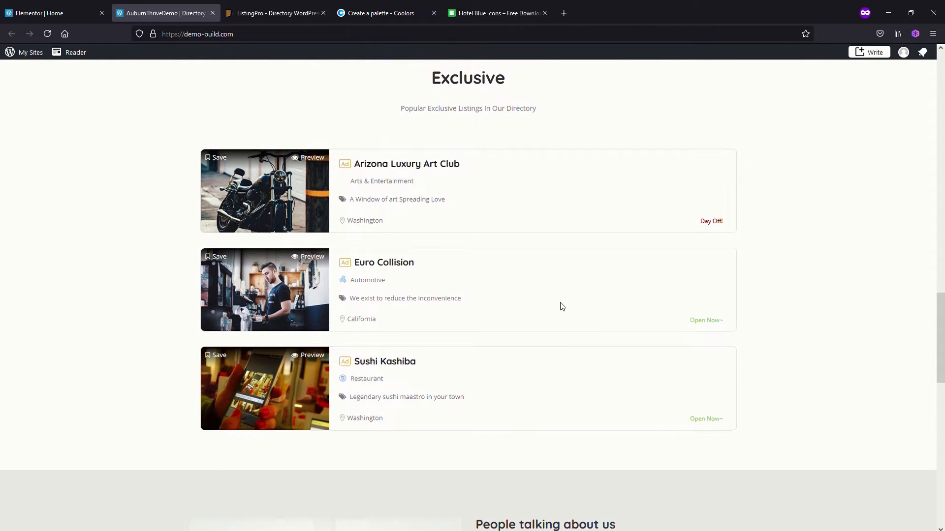
{"action": "scroll", "coordinate": [561, 307], "scroll_direction": "up", "scroll_amount": 10}
{"action": "scroll", "coordinate": [563, 325], "scroll_direction": "up", "scroll_amount": 5}
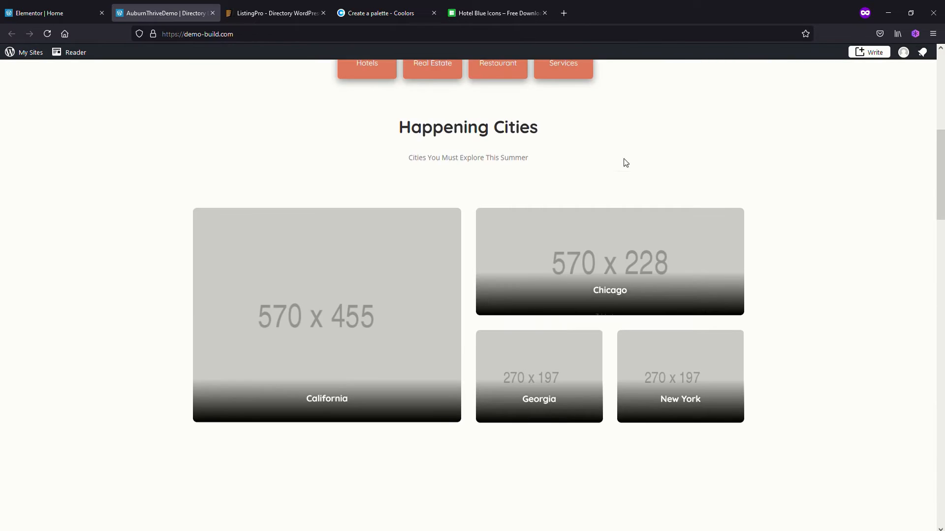
{"action": "scroll", "coordinate": [567, 274], "scroll_direction": "up", "scroll_amount": 6}
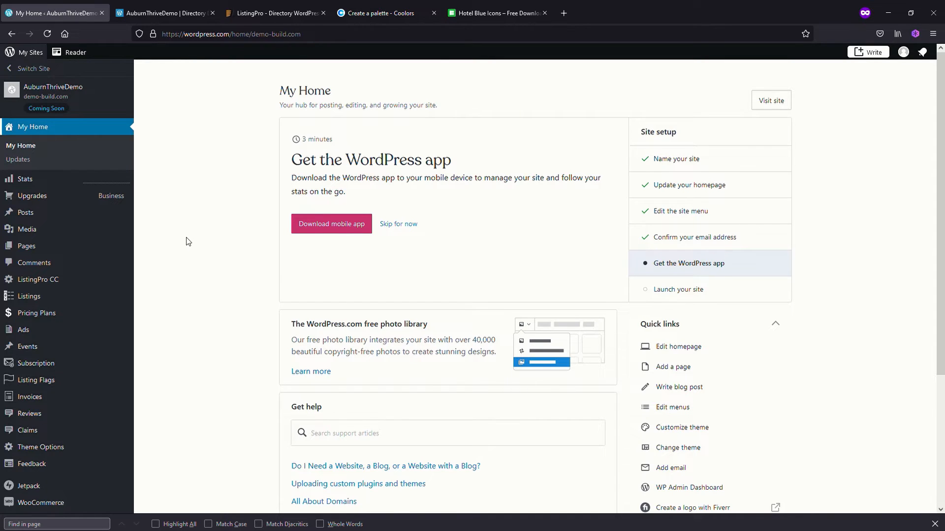
Open the theme's Footer options and set the footer top area background color to #3d405b, copied from the Coolors palette
{"action": "mouse_move", "coordinate": [46, 448]}
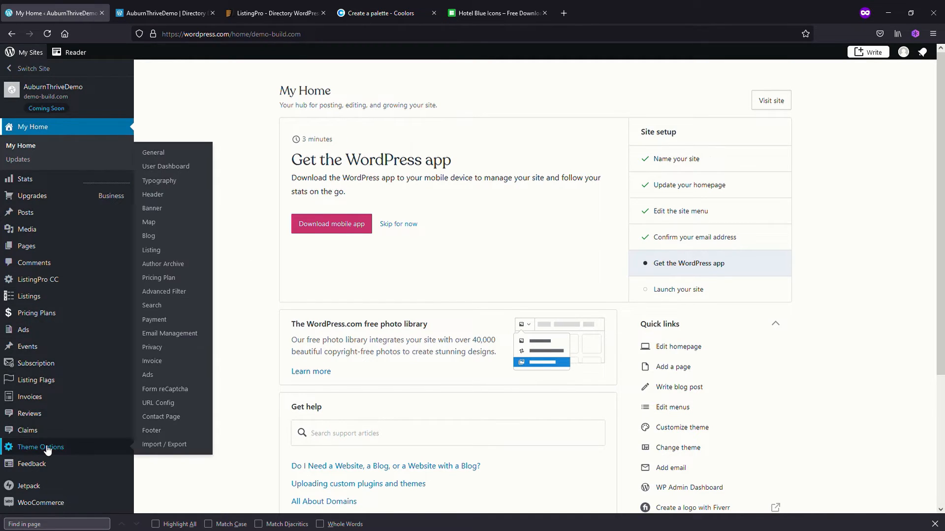
{"action": "left_click", "coordinate": [154, 436]}
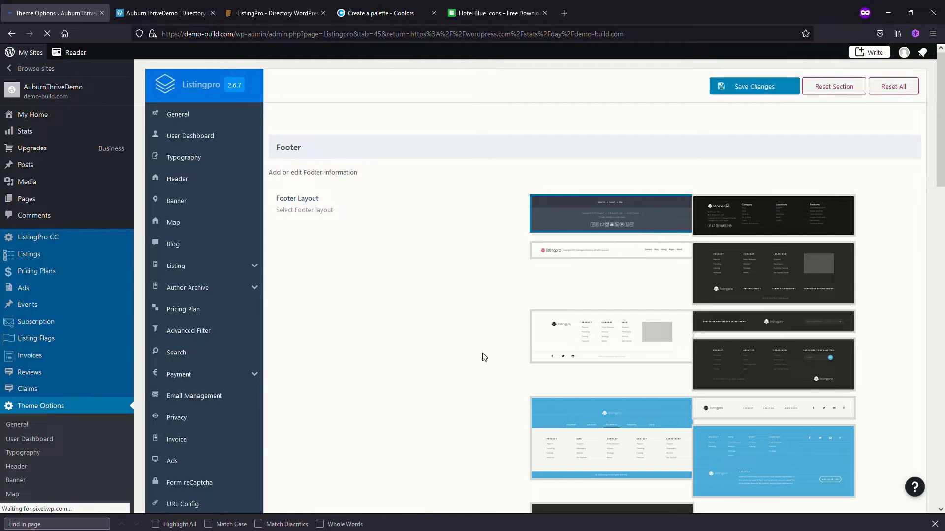
{"action": "scroll", "coordinate": [484, 358], "scroll_direction": "down", "scroll_amount": 7}
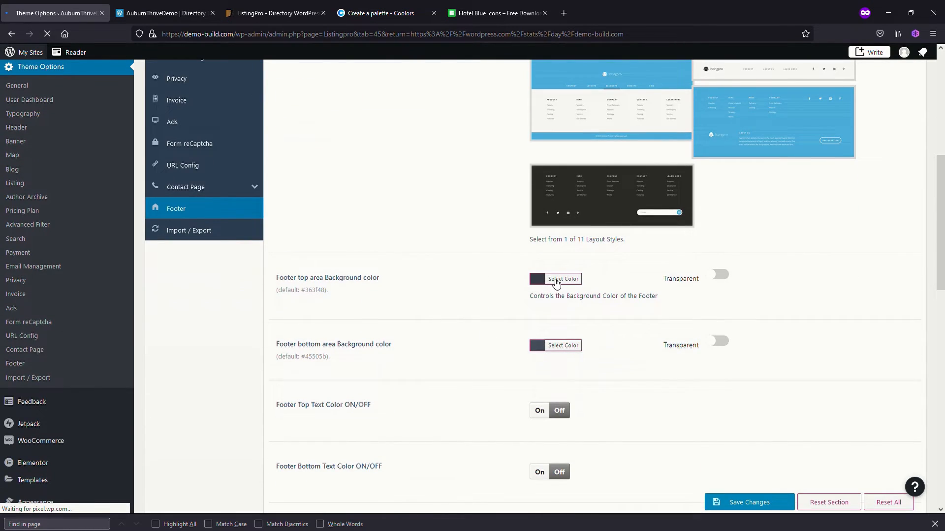
{"action": "left_click", "coordinate": [556, 283]}
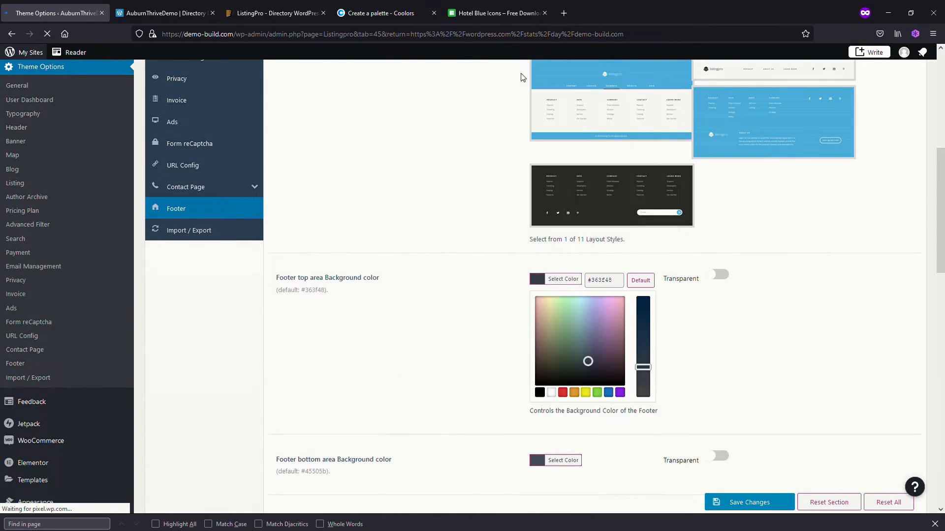
{"action": "left_click", "coordinate": [378, 14]}
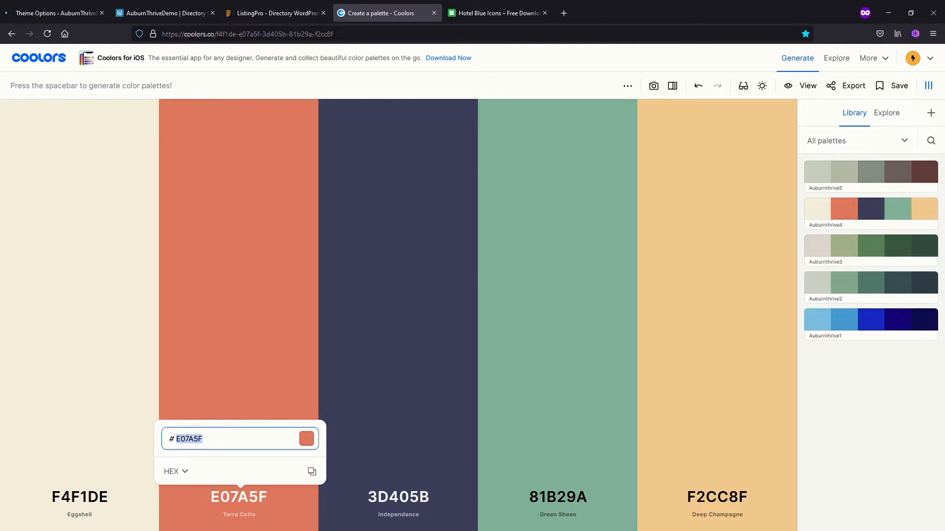
{"action": "left_click", "coordinate": [402, 463]}
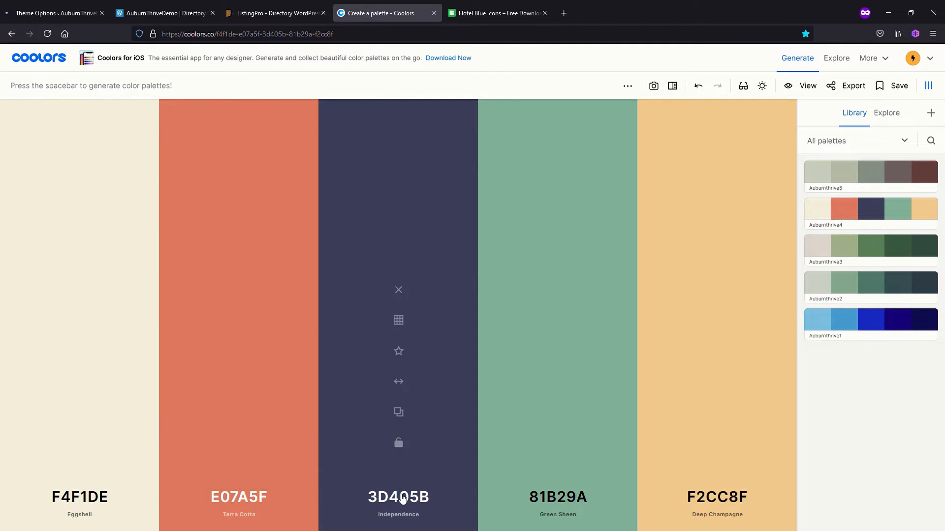
{"action": "left_click", "coordinate": [402, 464]}
{"action": "key", "text": "ctrl+c"}
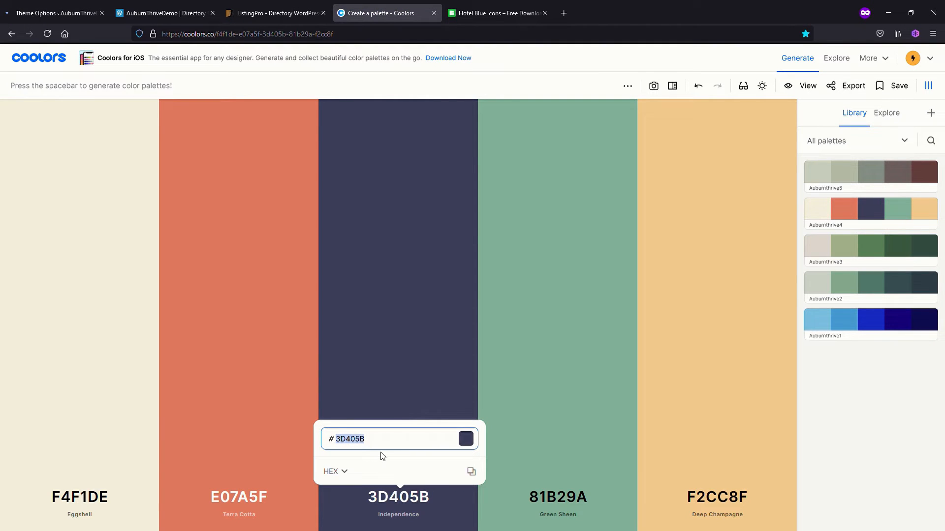
{"action": "left_click", "coordinate": [58, 14]}
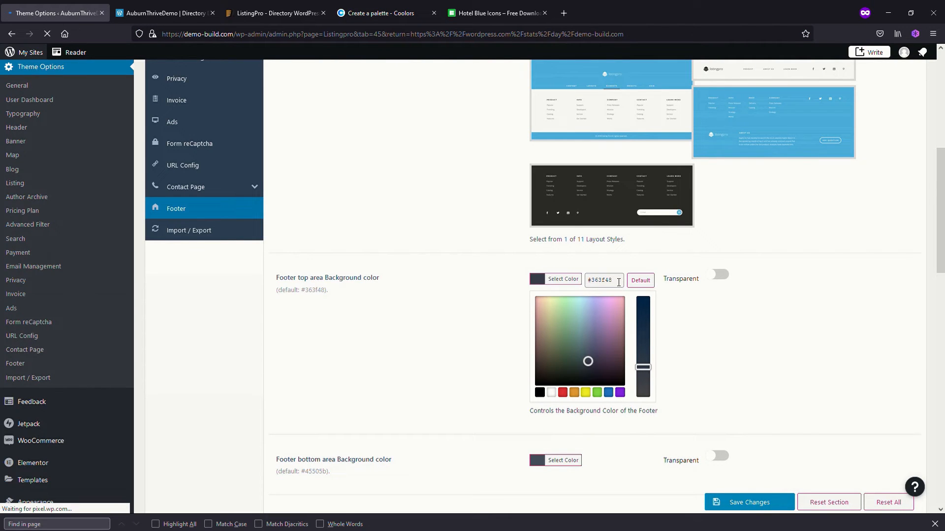
{"action": "left_click_drag", "start_coordinate": [617, 280], "coordinate": [551, 274]}
{"action": "key", "text": "ctrl+v"}
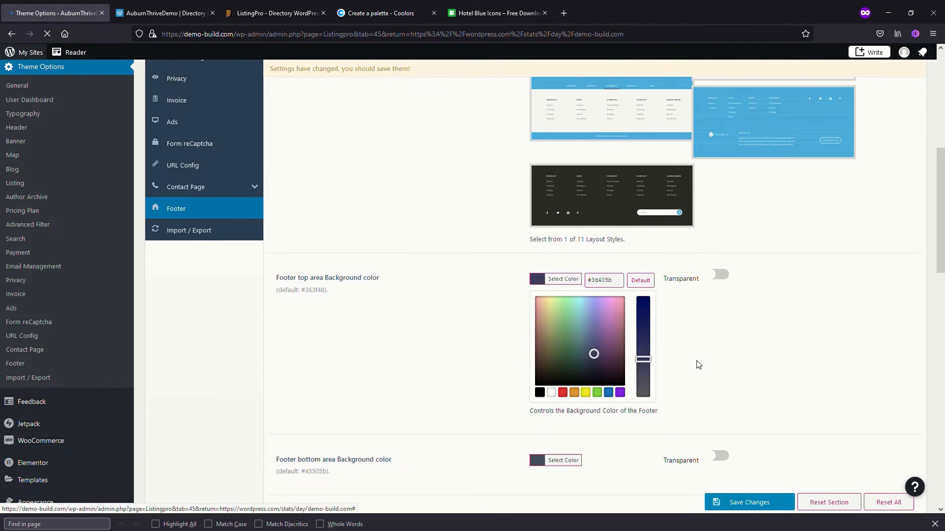
{"action": "left_click", "coordinate": [698, 366]}
Set the footer bottom area background color to the same copied #3d405b and save the theme options
{"action": "left_click", "coordinate": [554, 349]}
{"action": "left_click_drag", "start_coordinate": [615, 347], "coordinate": [563, 348]}
{"action": "key", "text": "ctrl+v"}
{"action": "left_click", "coordinate": [702, 423]}
{"action": "left_click", "coordinate": [742, 497]}
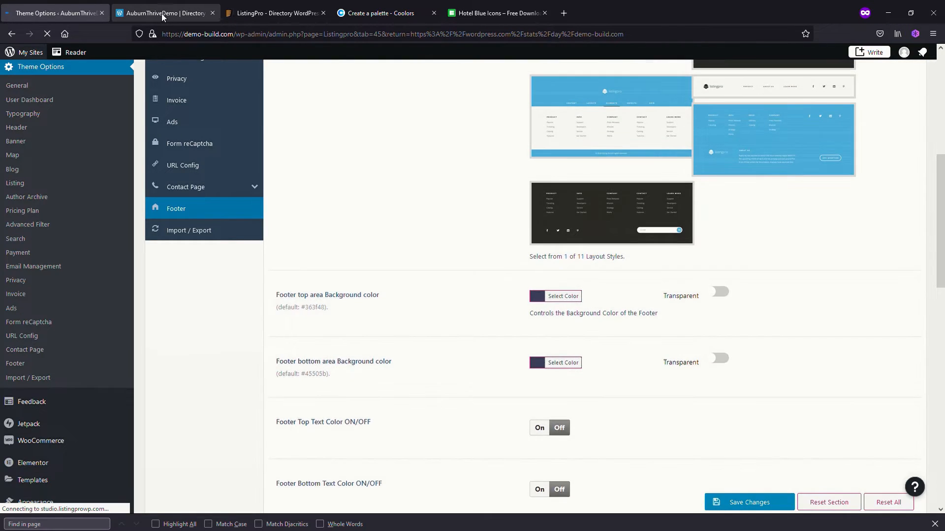
Reload the live home page, check the footer's background color, and return to the theme options
{"action": "left_click", "coordinate": [166, 15]}
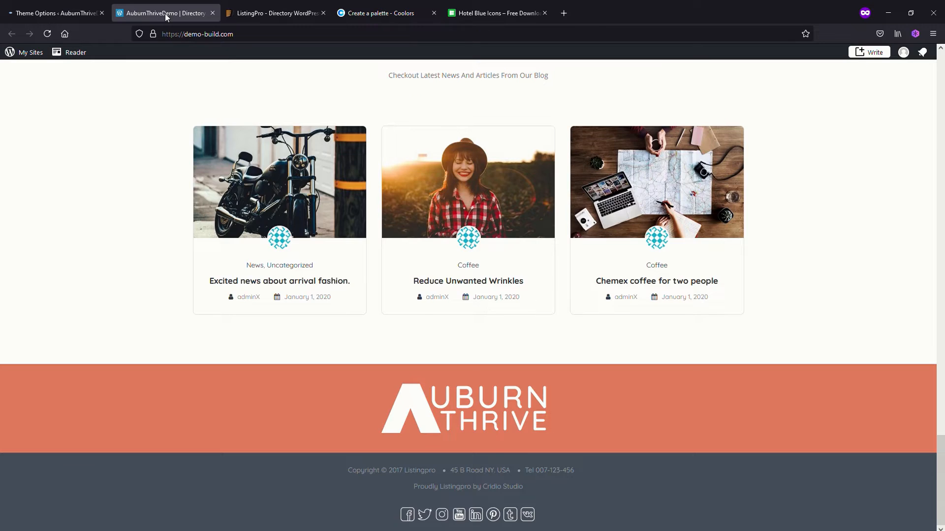
{"action": "left_click", "coordinate": [48, 35]}
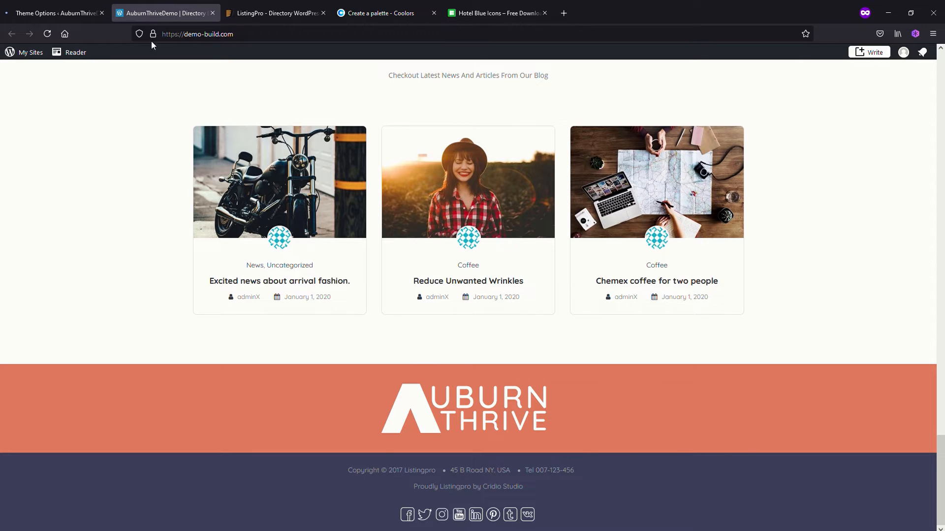
{"action": "left_click", "coordinate": [58, 11]}
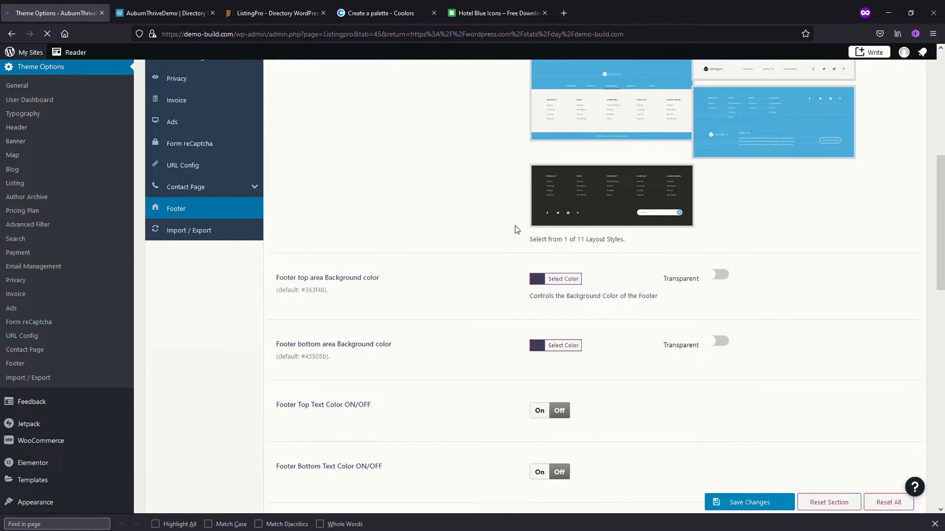
Clear the placeholder in the footer's Facebook URL and save the changes
{"action": "scroll", "coordinate": [468, 398], "scroll_direction": "down", "scroll_amount": 3}
{"action": "scroll", "coordinate": [468, 398], "scroll_direction": "down", "scroll_amount": 3}
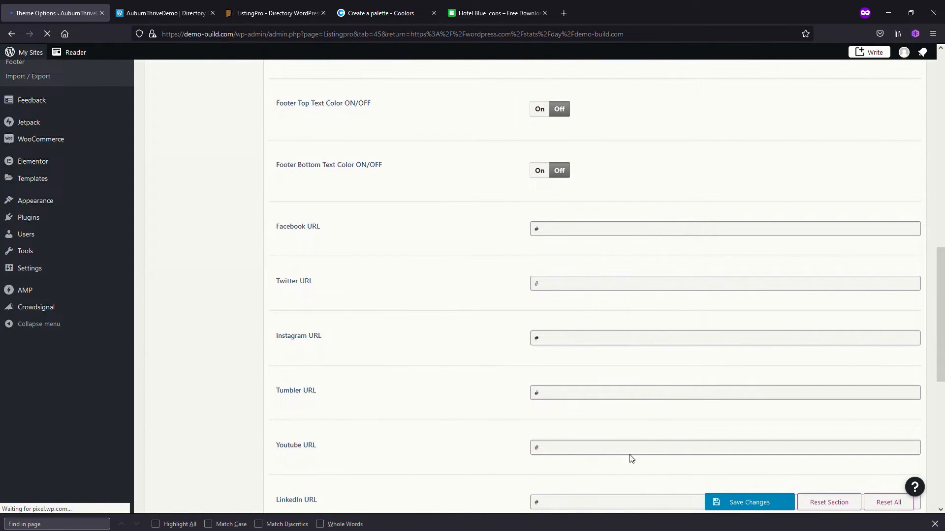
{"action": "scroll", "coordinate": [586, 382], "scroll_direction": "down", "scroll_amount": 2}
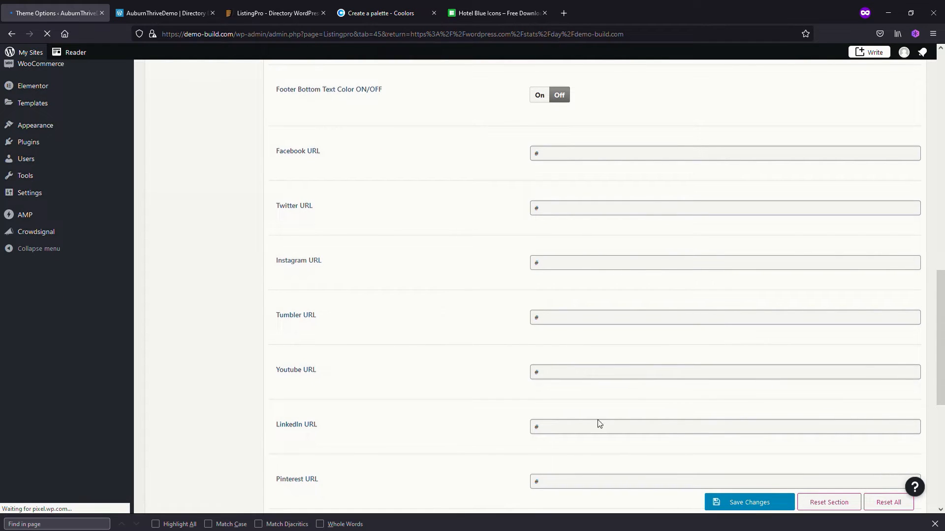
{"action": "double_click", "coordinate": [566, 158]}
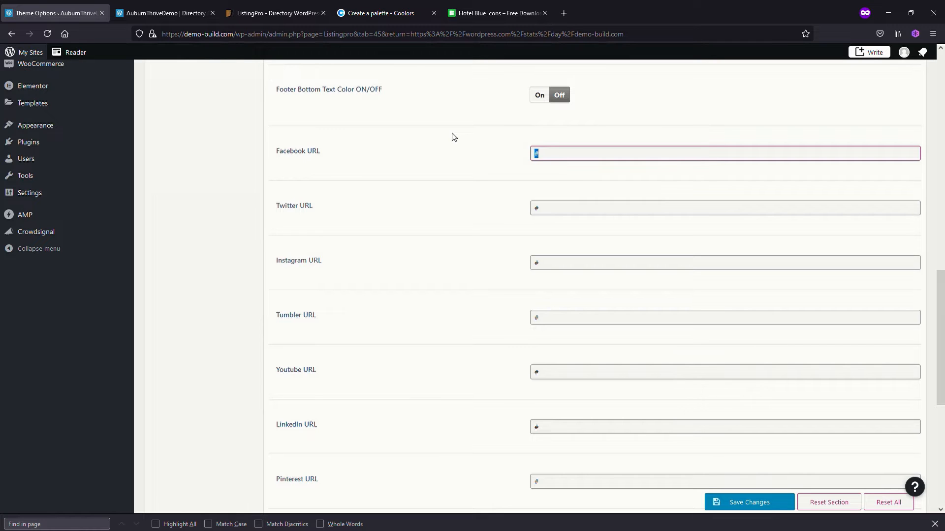
{"action": "left_click", "coordinate": [749, 503]}
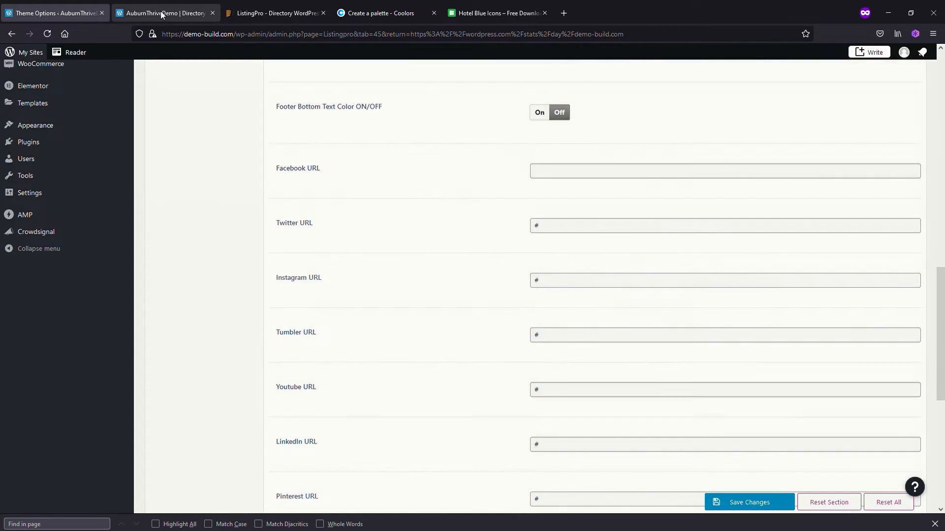
Reload the live home page, check the footer's social icons, and return to the theme options
{"action": "left_click", "coordinate": [159, 13]}
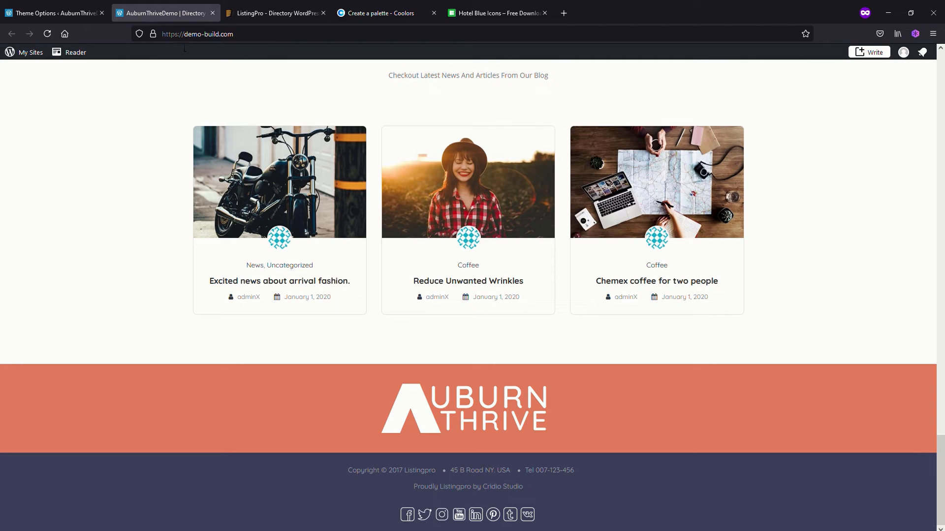
{"action": "left_click", "coordinate": [48, 34]}
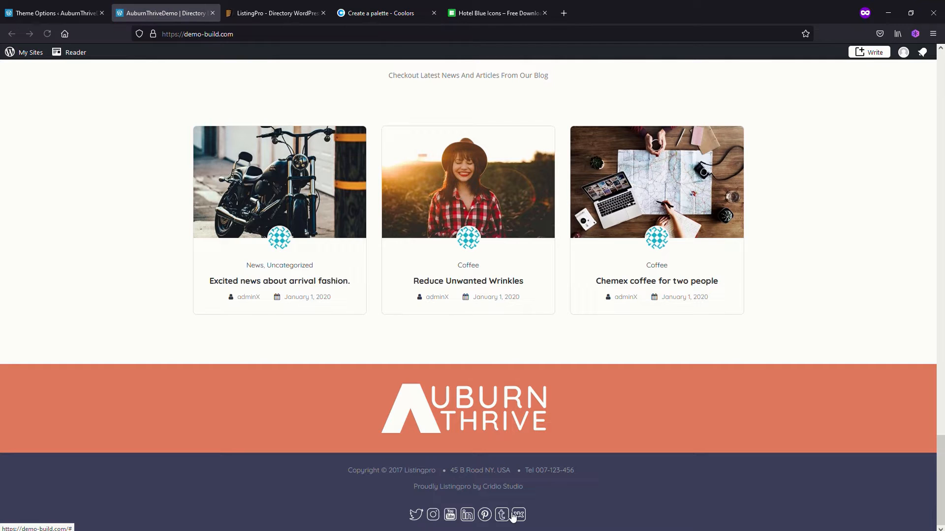
{"action": "left_click", "coordinate": [67, 20]}
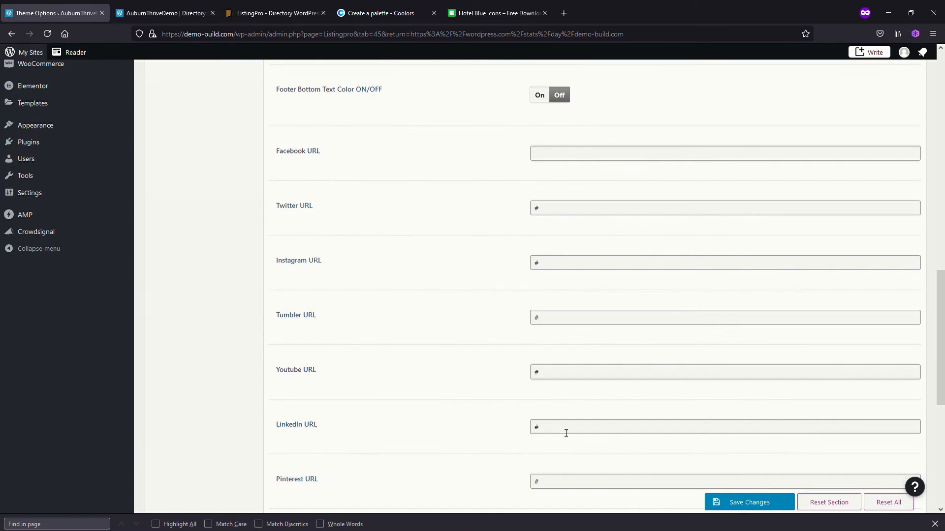
Clear the Tumbler, LinkedIn, Pinterest and VK URLs in the footer options and save the changes
{"action": "scroll", "coordinate": [431, 315], "scroll_direction": "down", "scroll_amount": 1}
{"action": "double_click", "coordinate": [563, 295]}
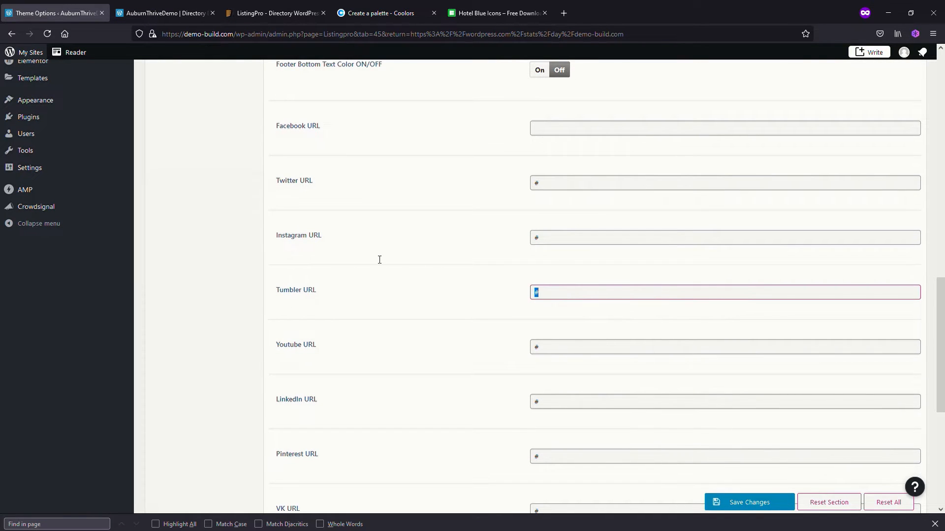
{"action": "key", "text": "BackSpace"}
{"action": "double_click", "coordinate": [556, 406]}
{"action": "key", "text": "BackSpace"}
{"action": "double_click", "coordinate": [553, 457]}
{"action": "key", "text": "BackSpace"}
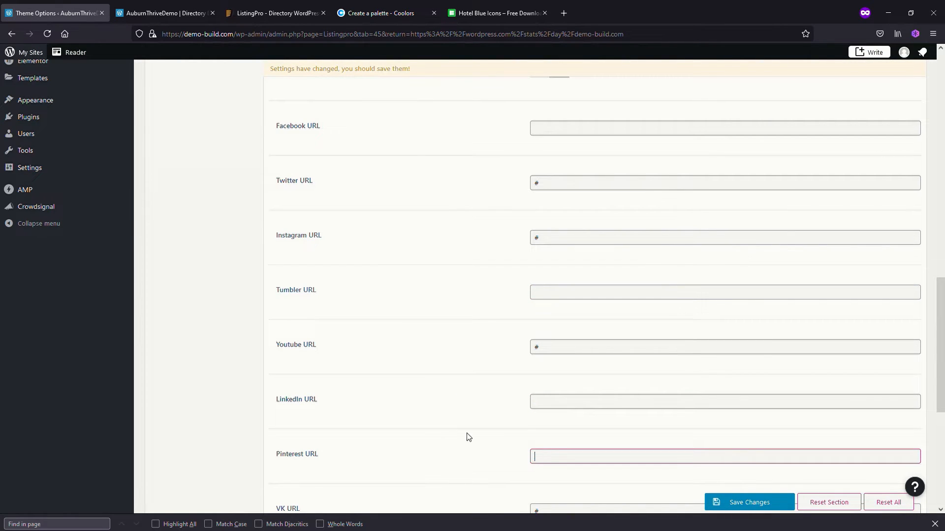
{"action": "scroll", "coordinate": [492, 443], "scroll_direction": "down", "scroll_amount": 1}
{"action": "double_click", "coordinate": [566, 451]}
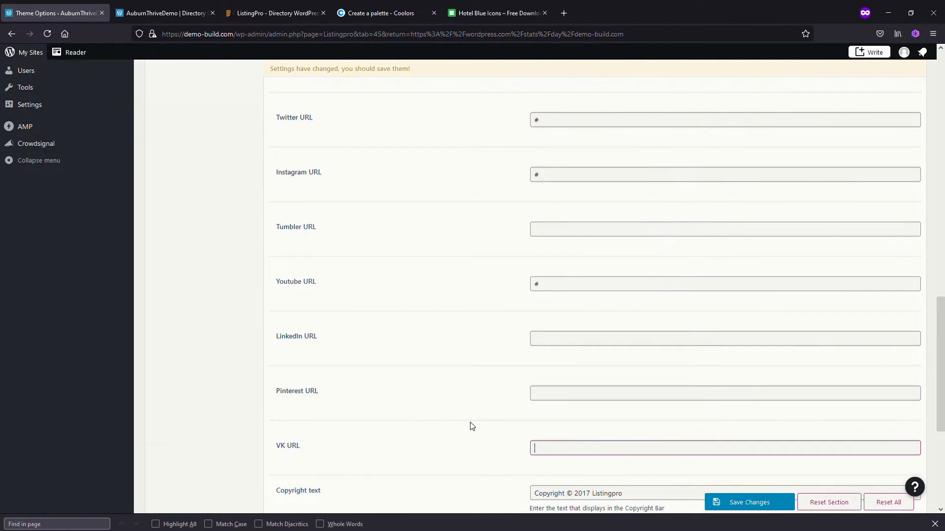
{"action": "left_click", "coordinate": [741, 503]}
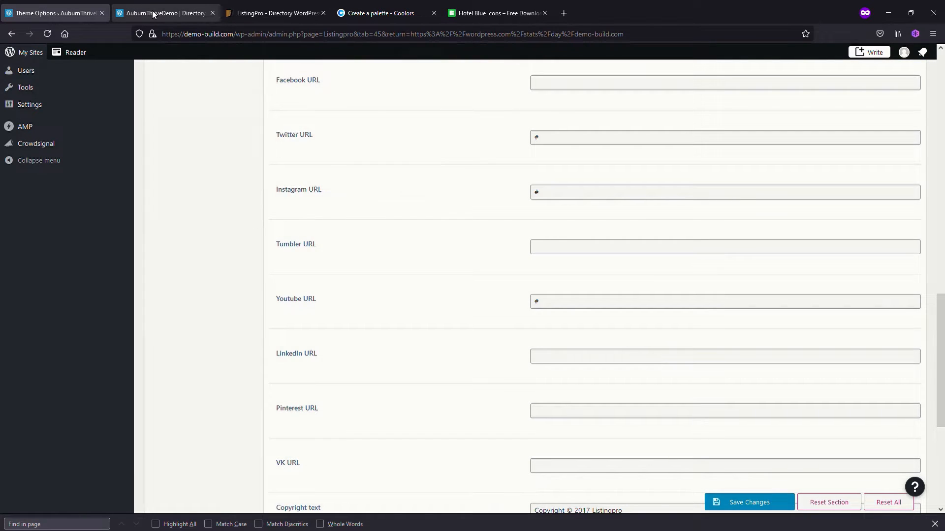
Reload the live site to check which social icons remain in the footer, and go back to the theme options
{"action": "left_click", "coordinate": [153, 14]}
{"action": "left_click", "coordinate": [47, 34]}
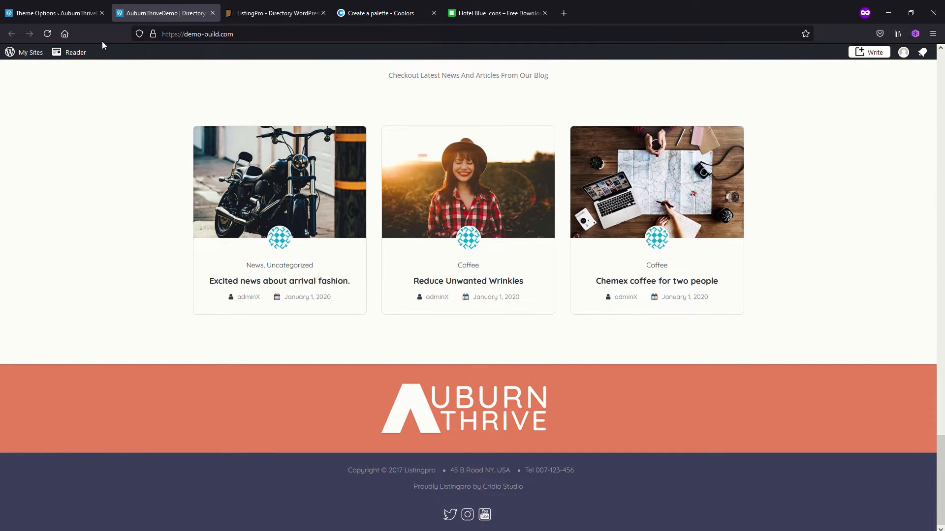
{"action": "left_click", "coordinate": [66, 16]}
Change the footer's copyright text to "Copyright © 2021 Nxsys"
{"action": "scroll", "coordinate": [420, 274], "scroll_direction": "down", "scroll_amount": 4}
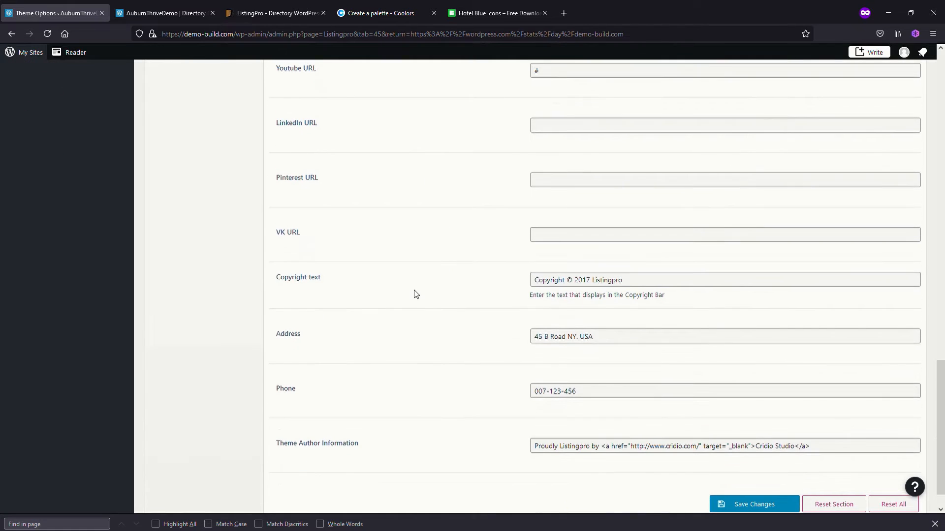
{"action": "left_click", "coordinate": [591, 281]}
{"action": "key", "text": "BackSpace"}
{"action": "key", "text": "BackSpace"}
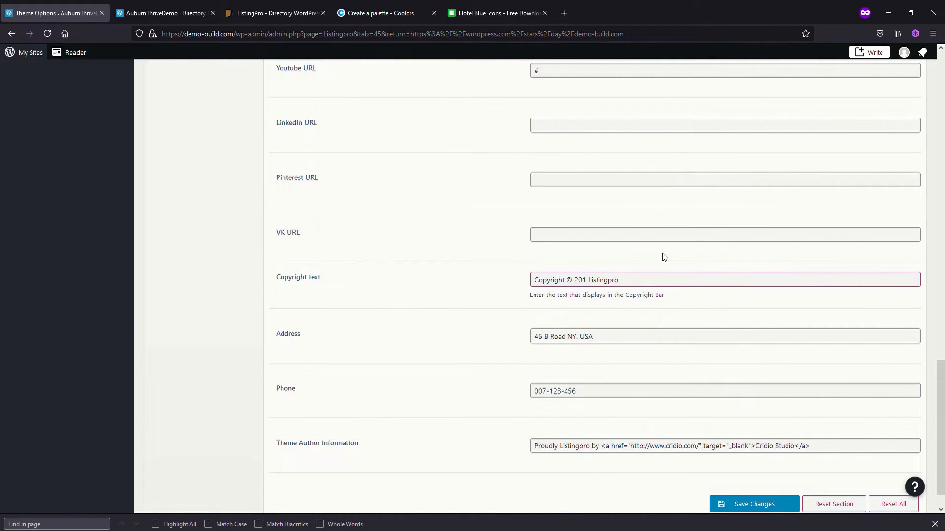
{"action": "type", "text": "21"}
{"action": "left_click", "coordinate": [664, 257]}
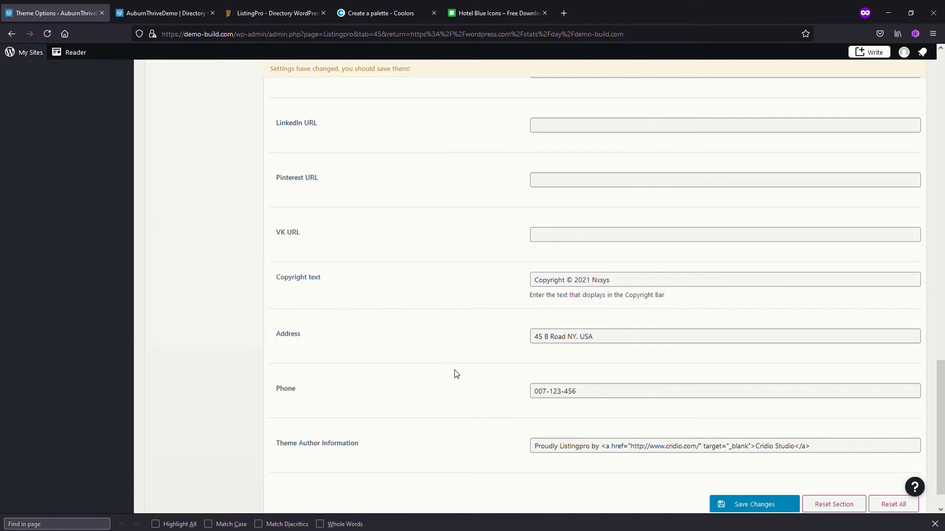
{"action": "left_click", "coordinate": [647, 449]}
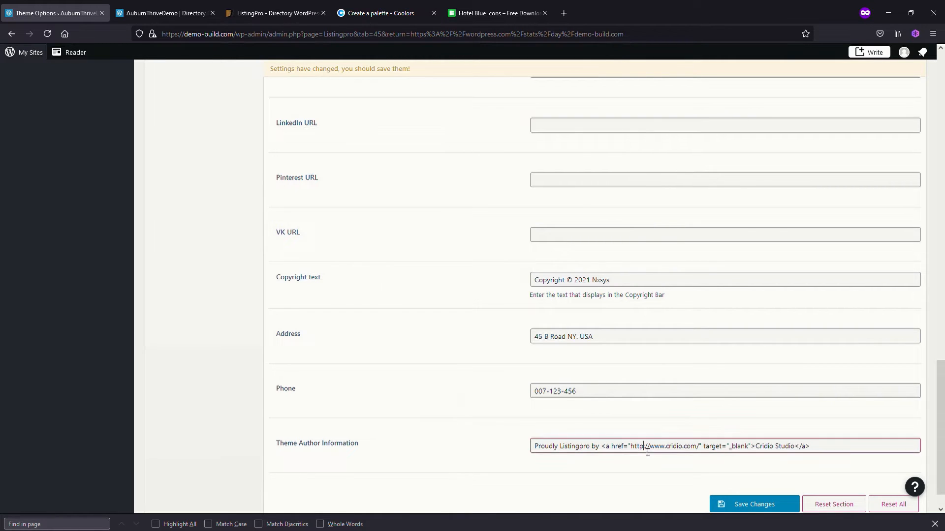
{"action": "type", "text": "s"}
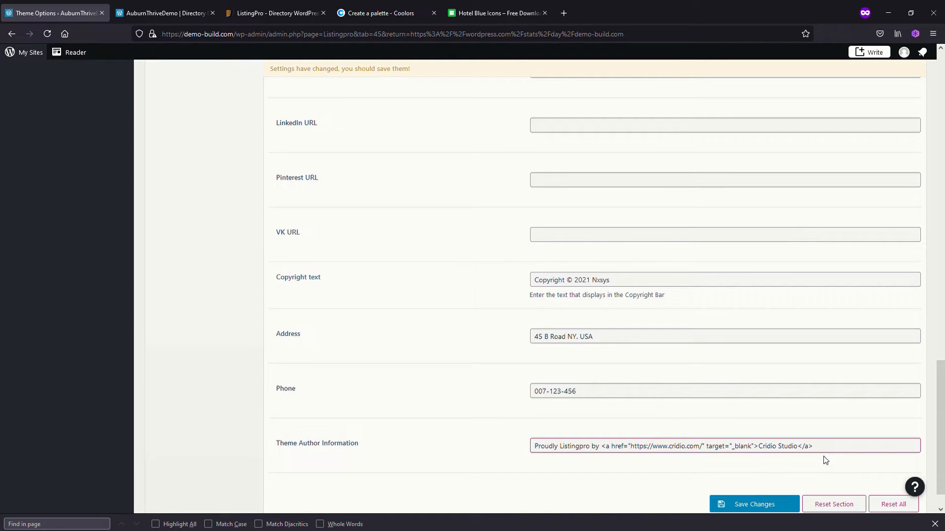
{"action": "key", "text": "Delete"}
{"action": "key", "text": "Delete"}
{"action": "key", "text": "Delete"}
{"action": "key", "text": "Delete"}
{"action": "key", "text": "Delete"}
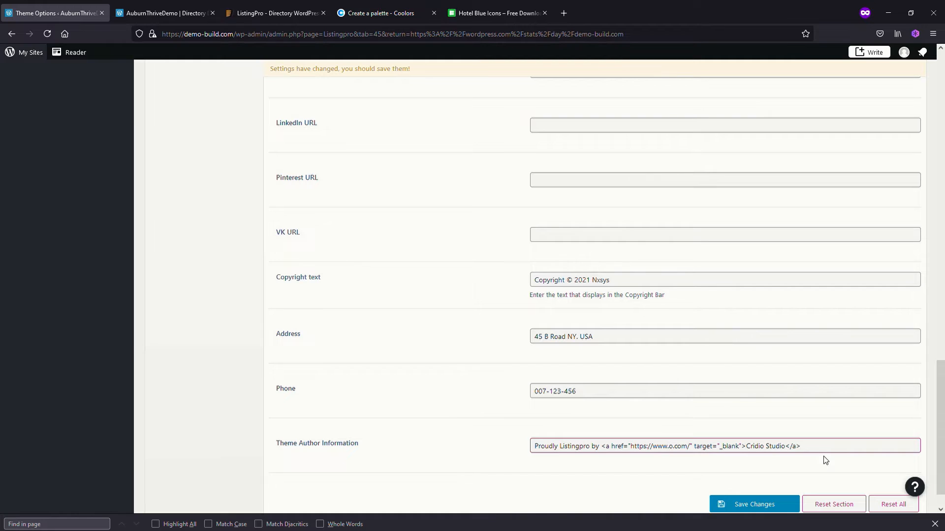
{"action": "key", "text": "Delete"}
{"action": "type", "text": "nxsys"}
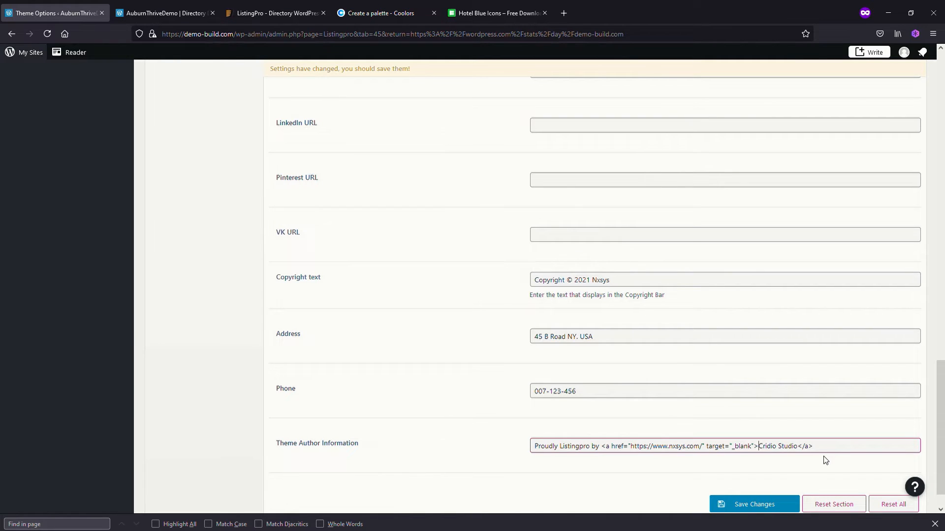
Replace the author link's text "Cridio Studio" with "Nxsys" and save the footer options
{"action": "key", "text": "Delete"}
{"action": "key", "text": "Delete"}
{"action": "key", "text": "Delete"}
{"action": "key", "text": "Delete"}
{"action": "key", "text": "Delete"}
{"action": "key", "text": "Delete"}
{"action": "key", "text": "Delete"}
{"action": "key", "text": "Delete"}
{"action": "key", "text": "Delete"}
{"action": "key", "text": "Delete"}
{"action": "key", "text": "Delete"}
{"action": "key", "text": "Delete"}
{"action": "type", "text": "Nxsys"}
{"action": "left_click", "coordinate": [759, 502]}
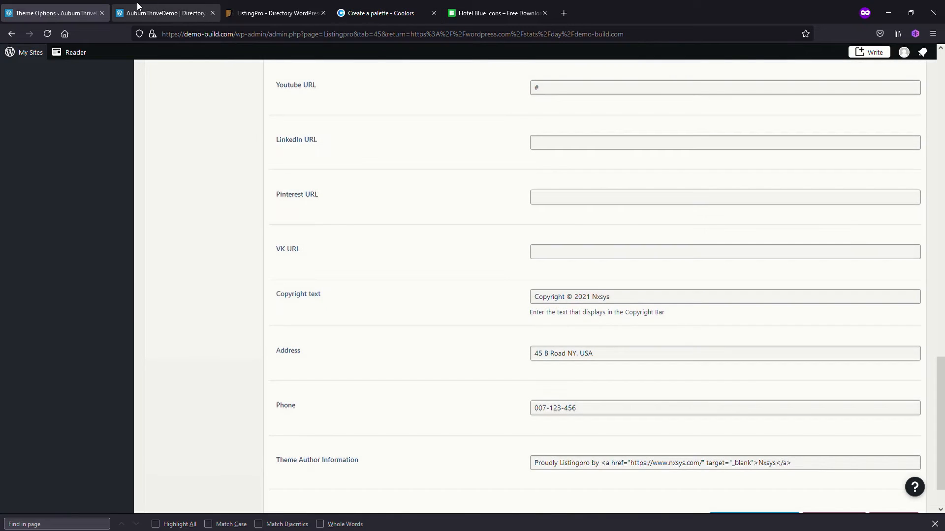
Reload the live home page, check the footer's copyright and author lines, and return to the theme options
{"action": "left_click", "coordinate": [160, 13]}
{"action": "left_click", "coordinate": [47, 33]}
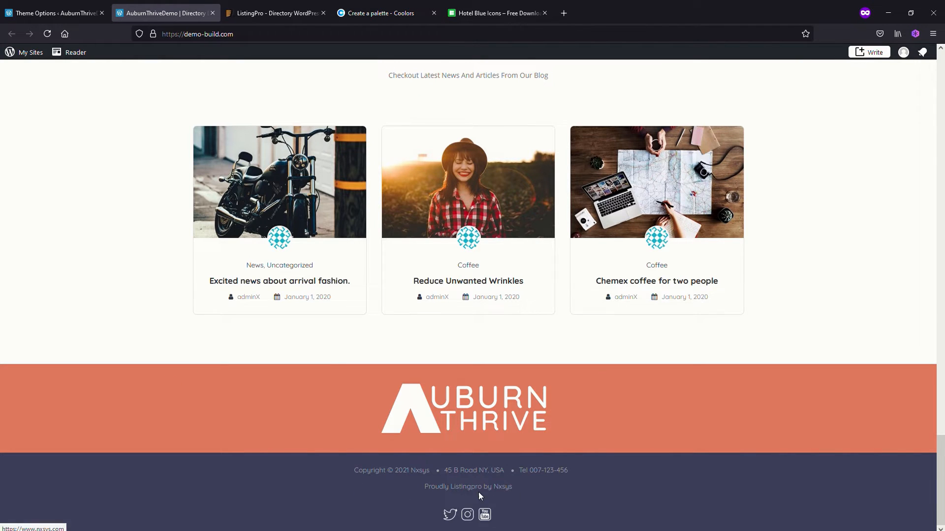
{"action": "left_click", "coordinate": [54, 16]}
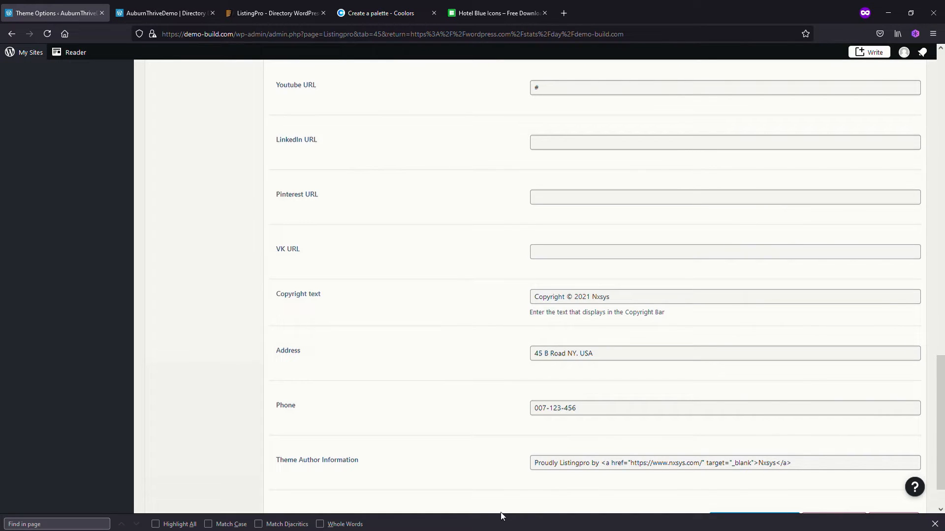
Replace the wording "Proudly Listingpro" with "Directory" in the Theme Author Information and save the footer options
{"action": "left_click_drag", "start_coordinate": [589, 464], "coordinate": [498, 465]}
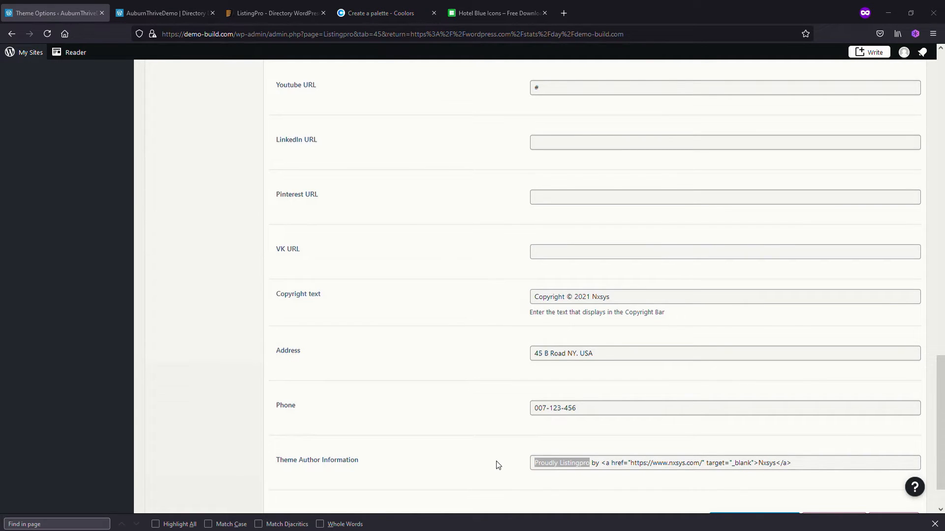
{"action": "left_click", "coordinate": [565, 465]}
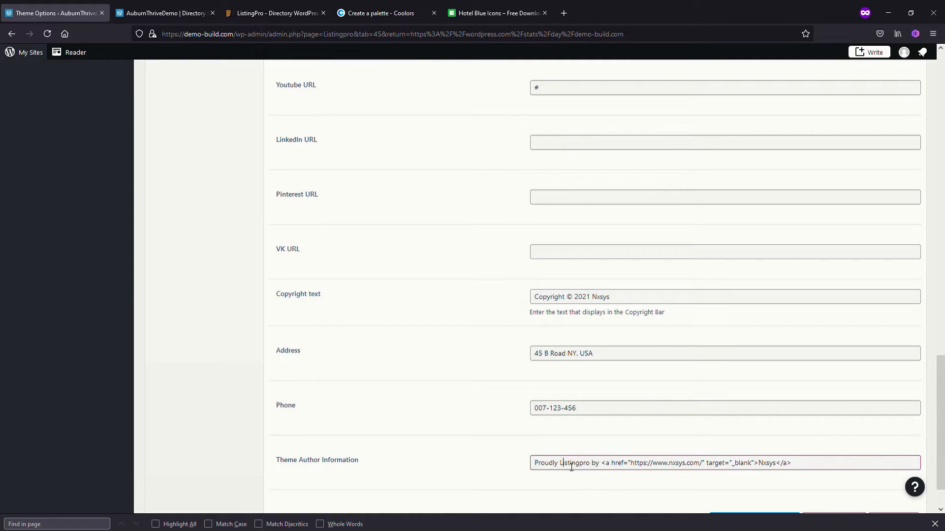
{"action": "key", "text": "Delete"}
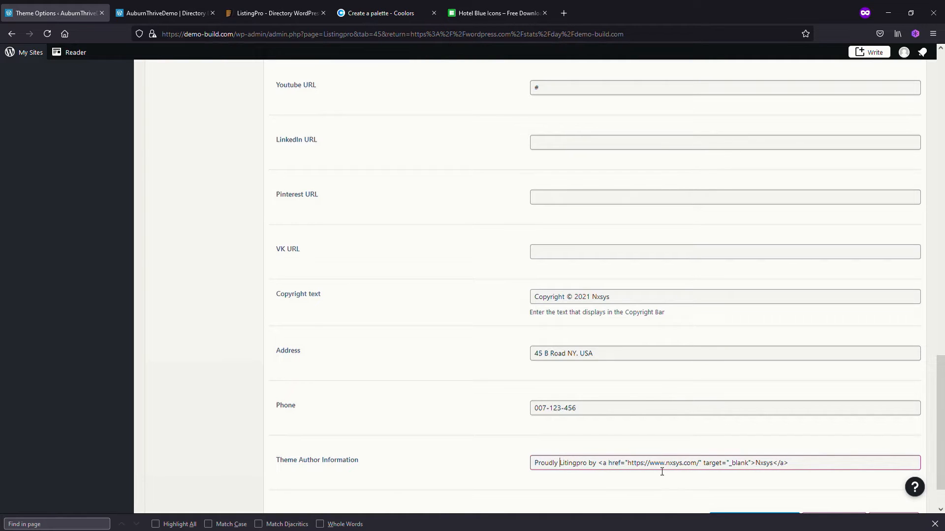
{"action": "key", "text": "Delete"}
{"action": "key", "text": "Delete"}
{"action": "key", "text": "Delete"}
{"action": "key", "text": "Delete"}
{"action": "key", "text": "Delete"}
{"action": "key", "text": "Delete"}
{"action": "key", "text": "Delete"}
{"action": "key", "text": "Delete"}
{"action": "key", "text": "Delete"}
{"action": "key", "text": "Delete"}
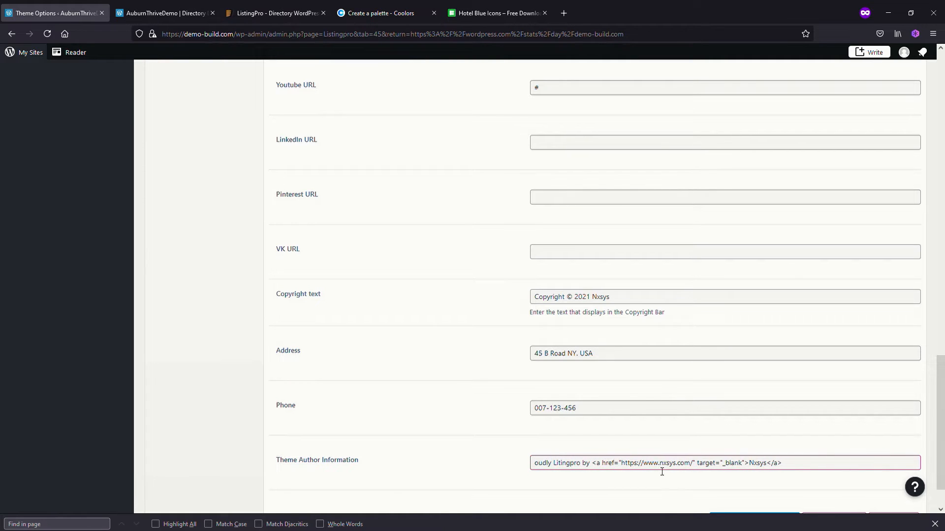
{"action": "key", "text": "Delete"}
{"action": "key", "text": "Delete"}
{"action": "key", "text": "Delete"}
{"action": "key", "text": "Delete"}
{"action": "key", "text": "Delete"}
{"action": "key", "text": "Delete"}
{"action": "key", "text": "Delete"}
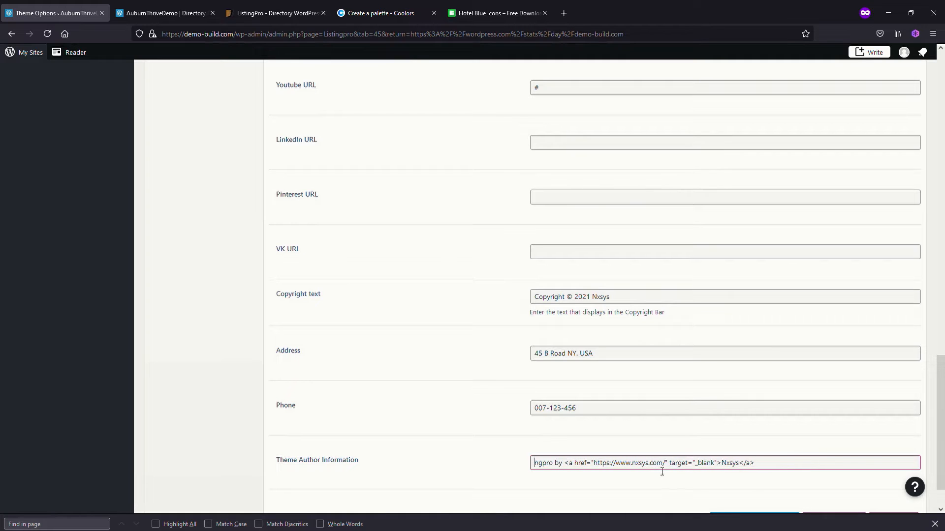
{"action": "type", "text": "Direct"}
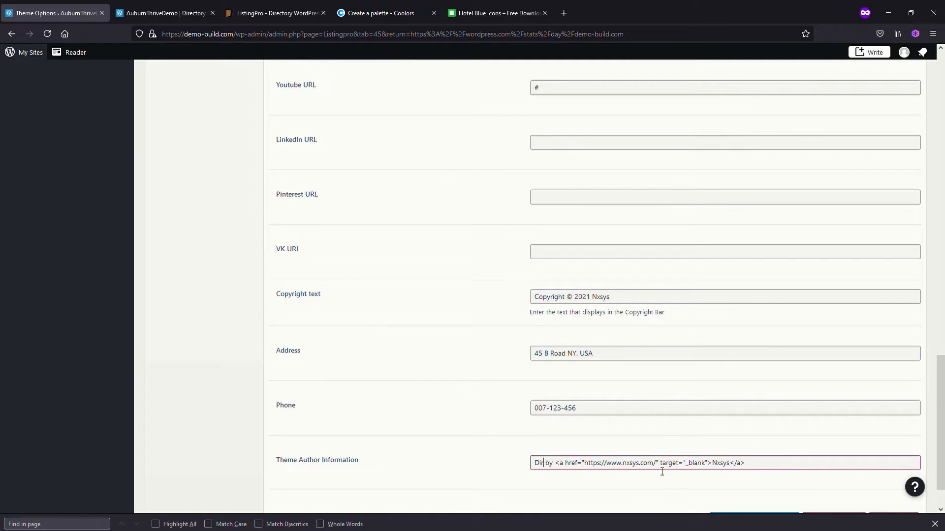
{"action": "type", "text": "y"}
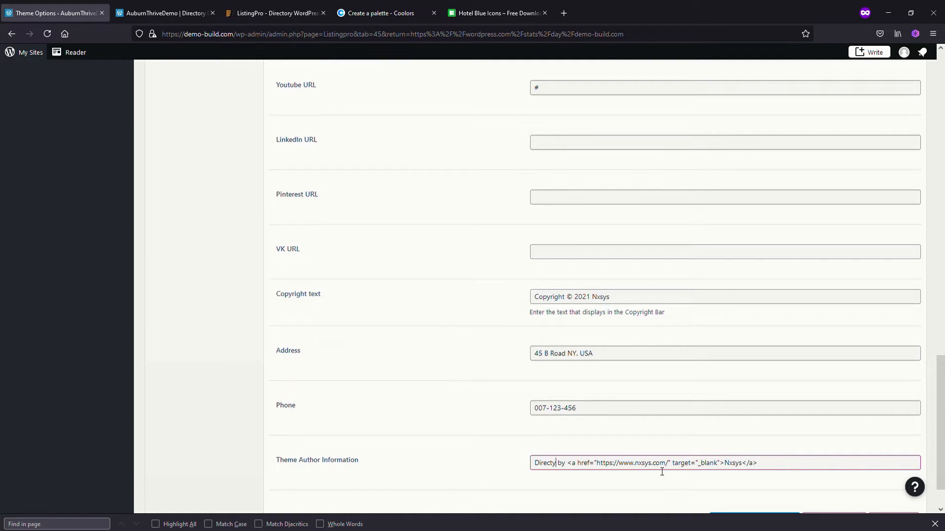
{"action": "type", "text": "or"}
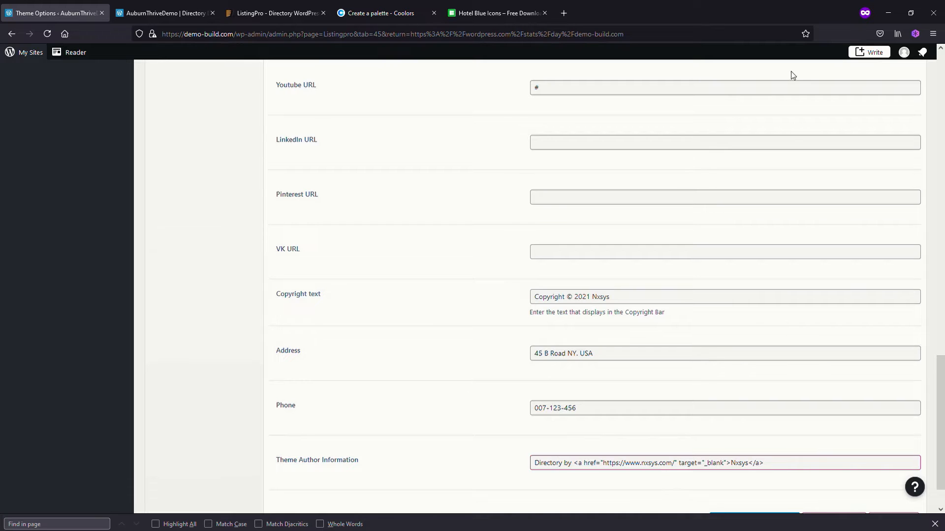
{"action": "scroll", "coordinate": [738, 295], "scroll_direction": "down", "scroll_amount": 2}
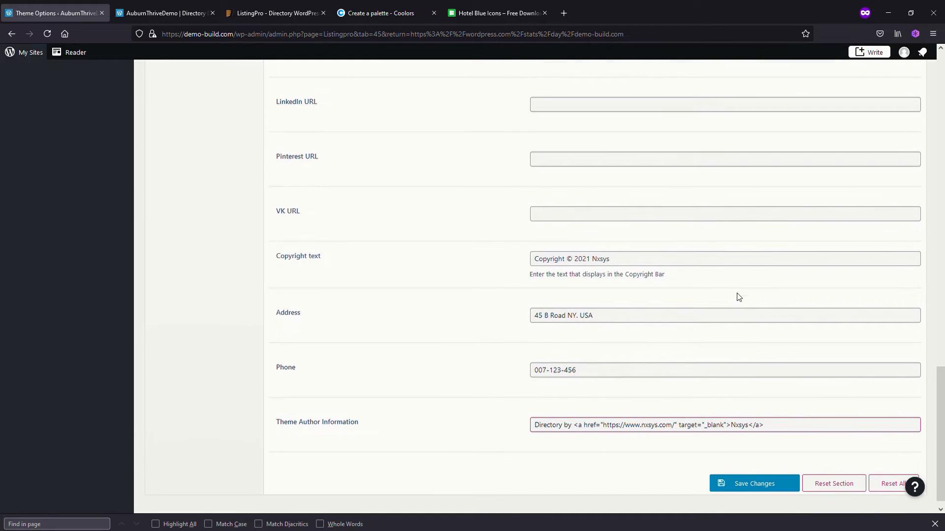
{"action": "left_click", "coordinate": [753, 483]}
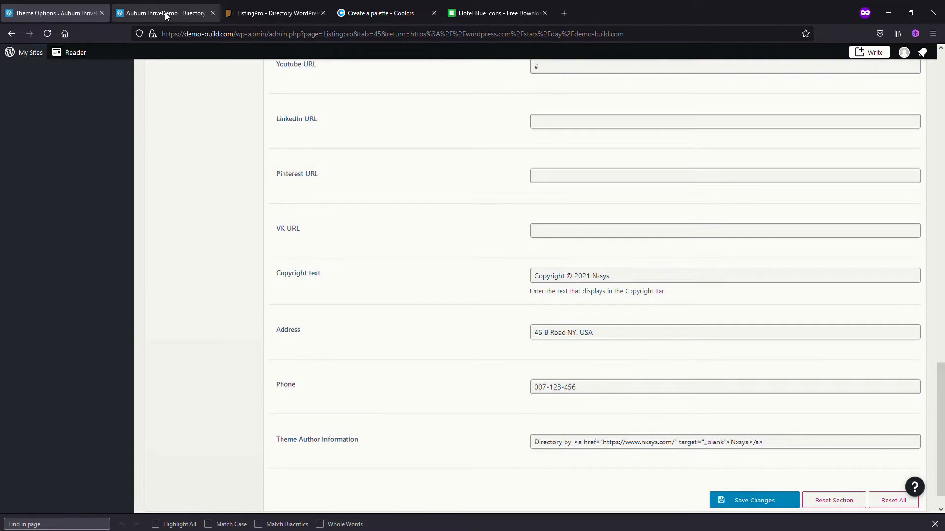
Reload the live home page to check the footer's author line, and return to the theme options
{"action": "left_click", "coordinate": [165, 13]}
{"action": "left_click", "coordinate": [51, 34]}
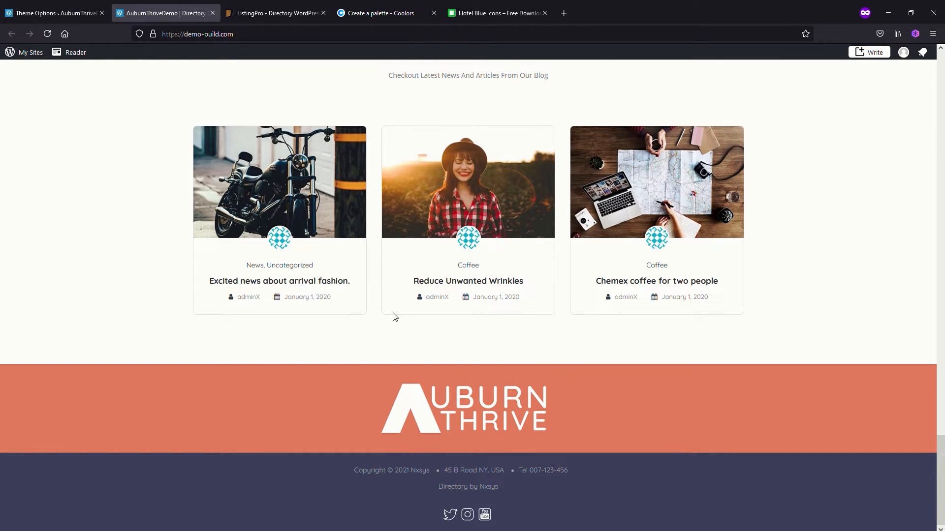
{"action": "scroll", "coordinate": [394, 315], "scroll_direction": "up", "scroll_amount": 5}
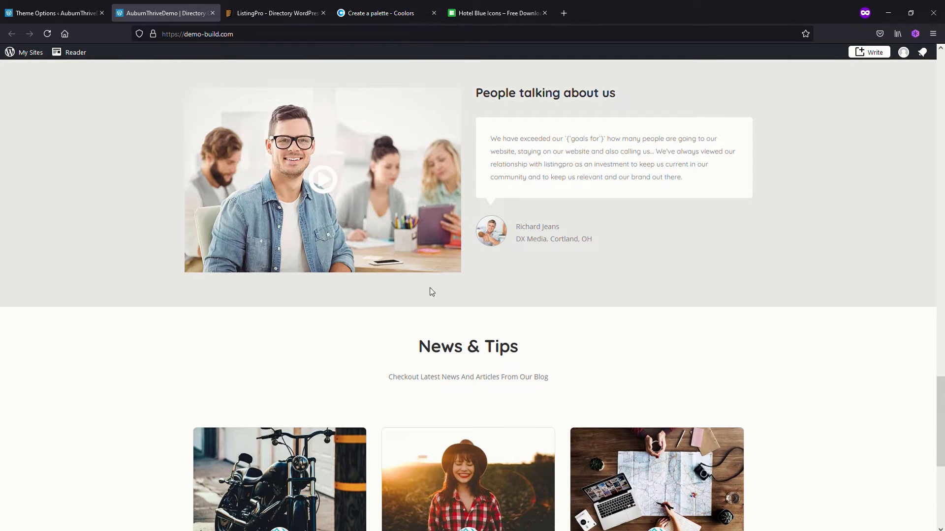
{"action": "left_click", "coordinate": [53, 15]}
{"action": "scroll", "coordinate": [466, 264], "scroll_direction": "up", "scroll_amount": 15}
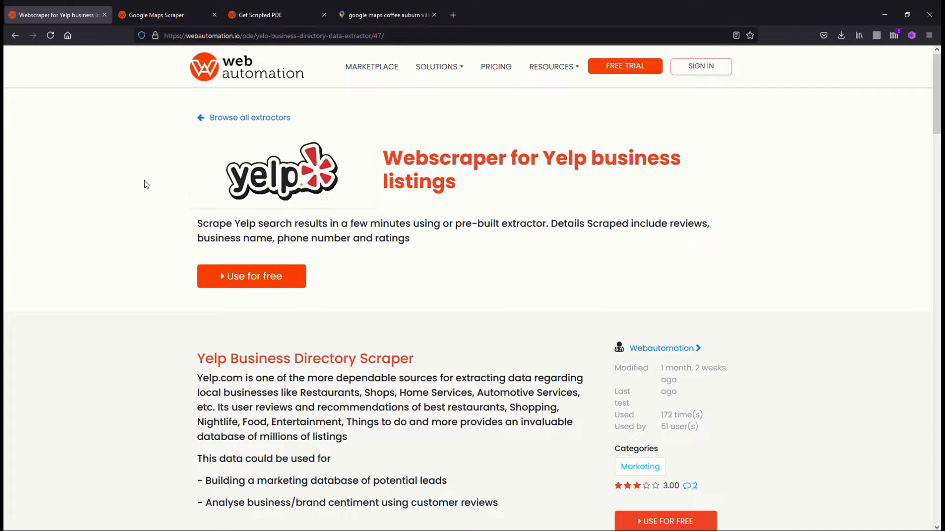
In webautomation.io, activate the Google Maps Web Scraper after getting the URL of the Google Maps coffee search for Auburn Village Hawthorn
{"action": "left_click", "coordinate": [159, 19]}
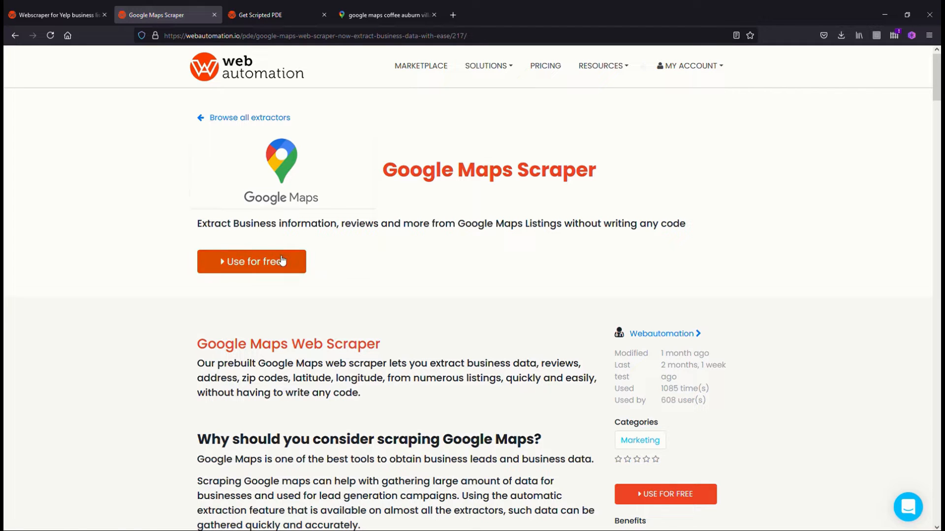
{"action": "left_click", "coordinate": [272, 15]}
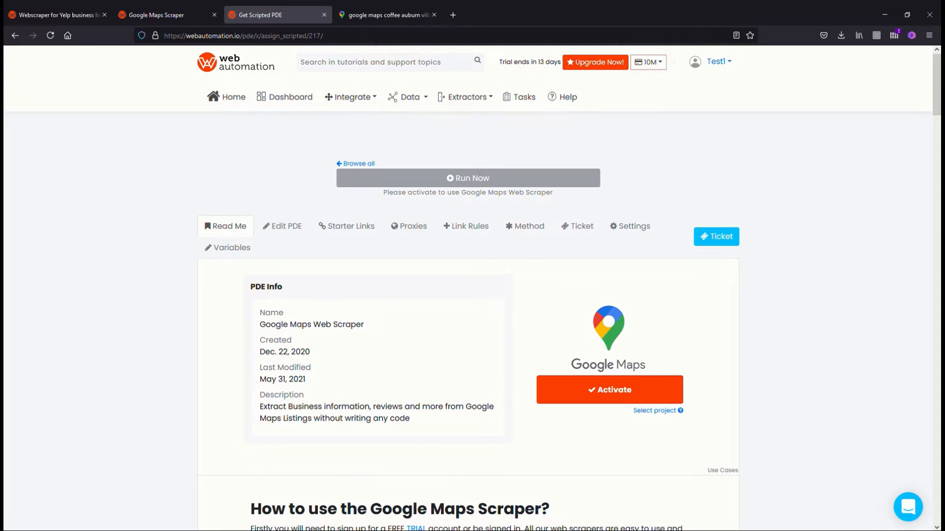
{"action": "left_click", "coordinate": [375, 17]}
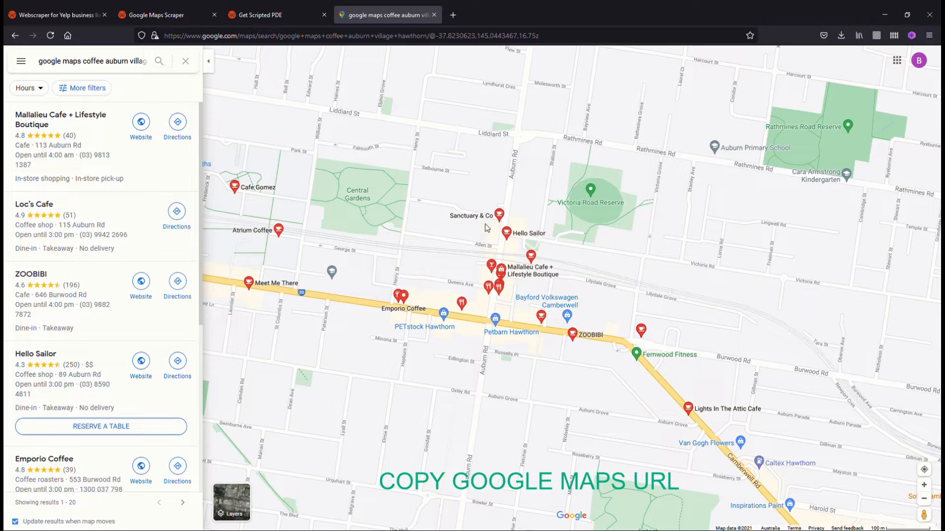
{"action": "left_click", "coordinate": [262, 16]}
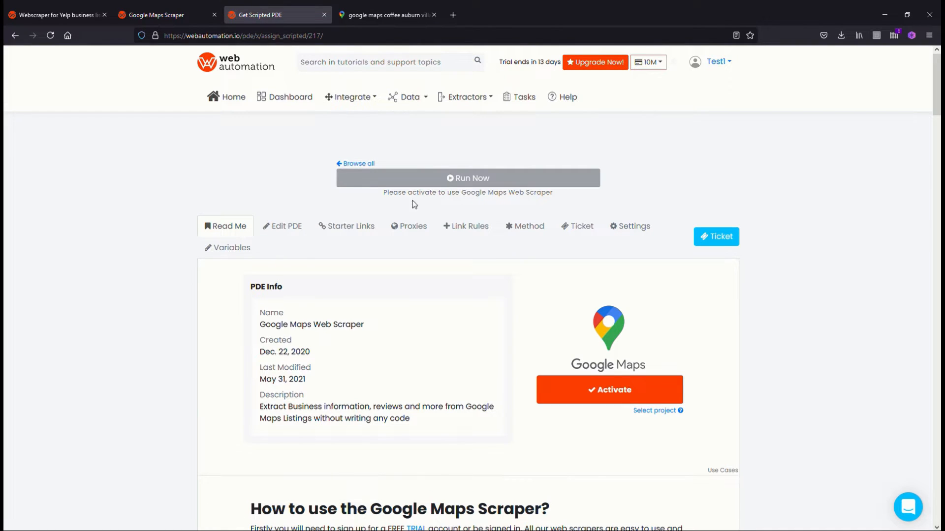
{"action": "left_click", "coordinate": [615, 391]}
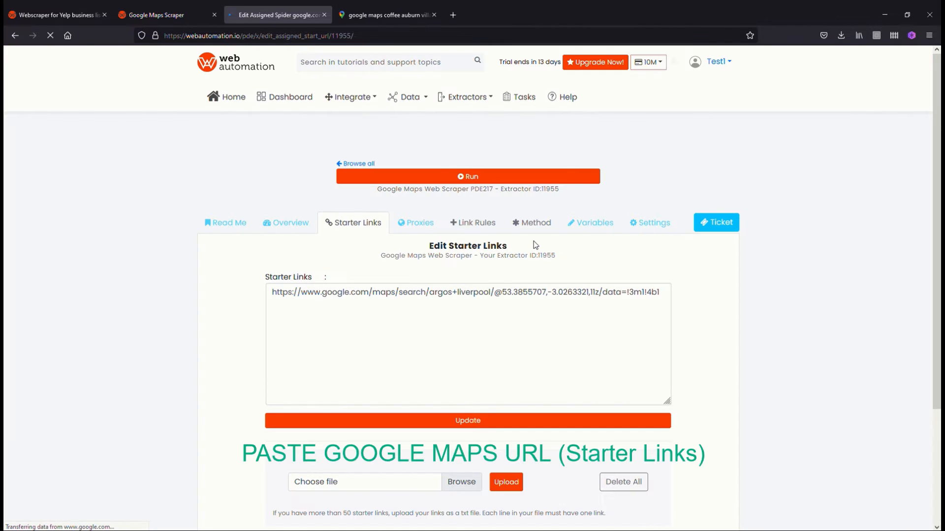
Replace the scraper's starter link with the copied Google Maps coffee search URL and run the extractor
{"action": "left_click", "coordinate": [321, 294]}
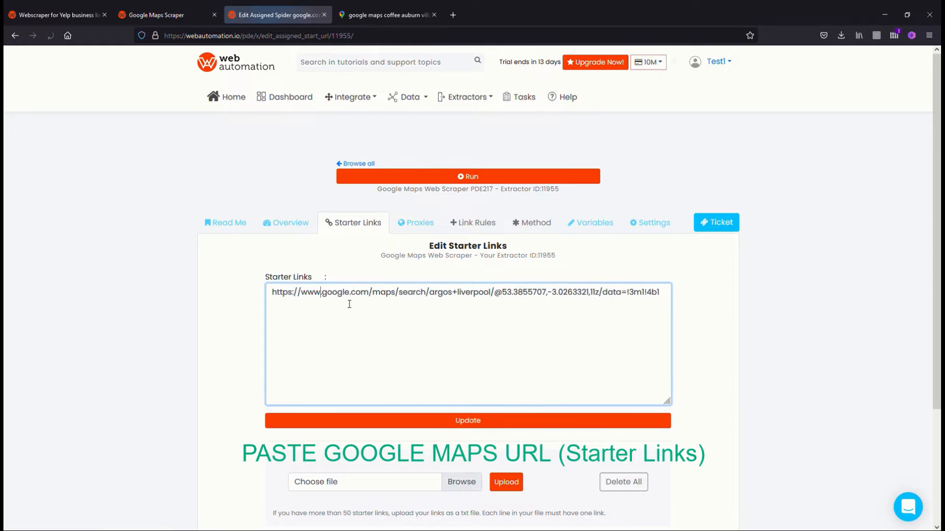
{"action": "left_click_drag", "start_coordinate": [274, 294], "coordinate": [502, 304]}
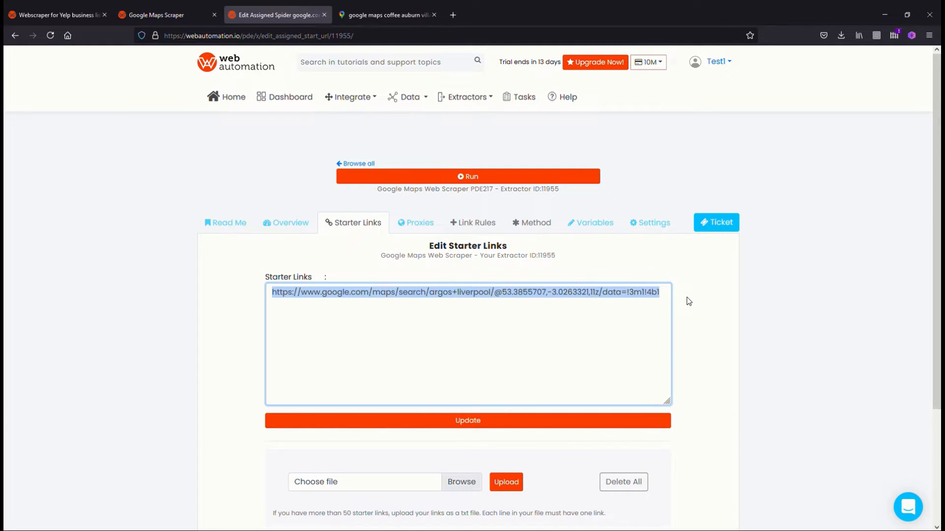
{"action": "type", "text": "https://www.google.com/maps/search/google+maps+coffee+auburn+village+hawthorn/@-37.8230623,145.0443467,16.75z"}
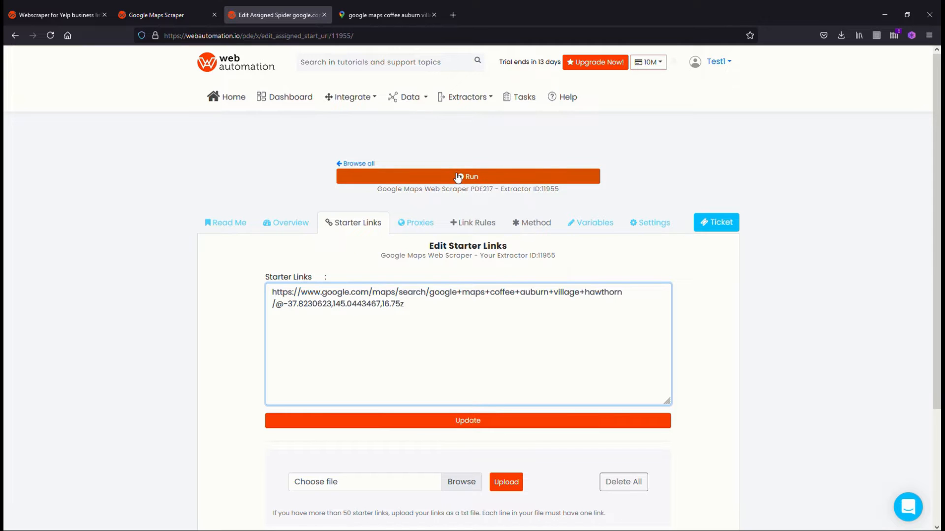
{"action": "left_click", "coordinate": [473, 421]}
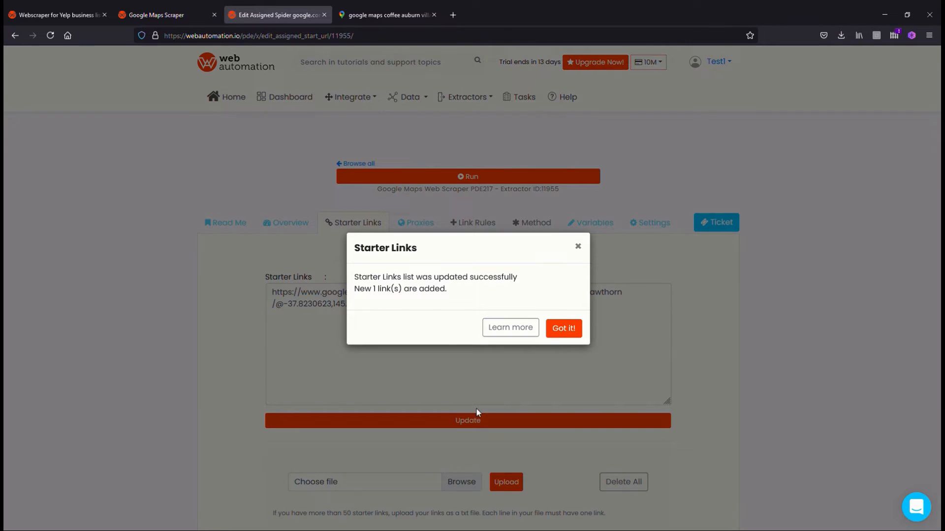
{"action": "left_click", "coordinate": [564, 331]}
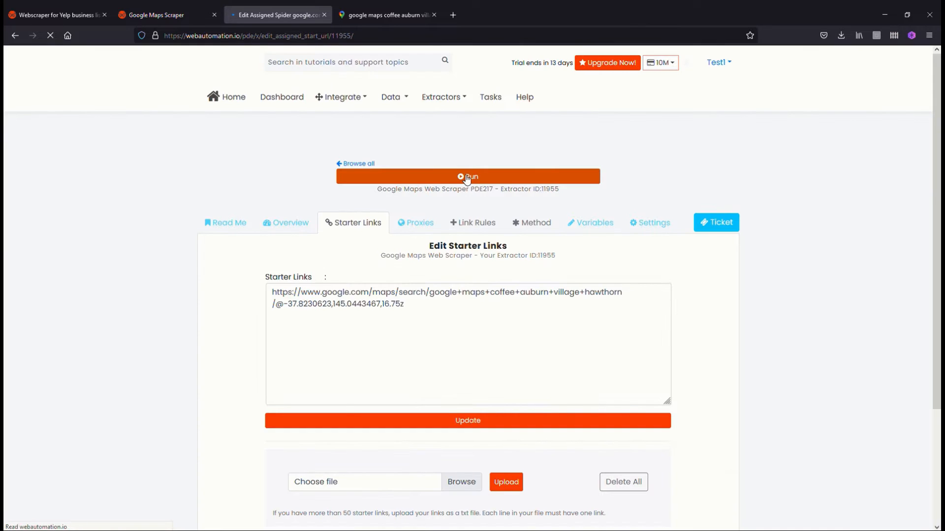
{"action": "left_click", "coordinate": [463, 177]}
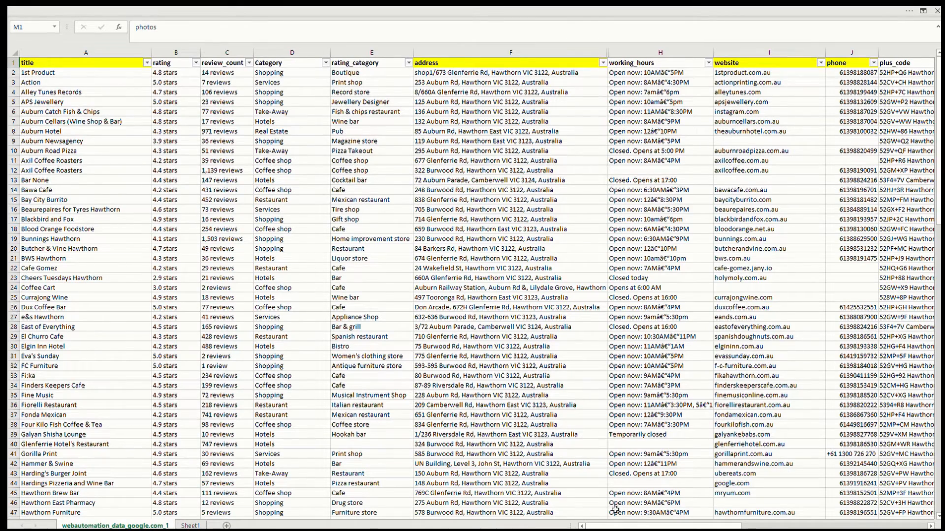
Switch to the spreadsheet of scraped Google Maps data and review its columns through to Lat and Long
{"action": "left_click_drag", "start_coordinate": [619, 525], "coordinate": [791, 525]}
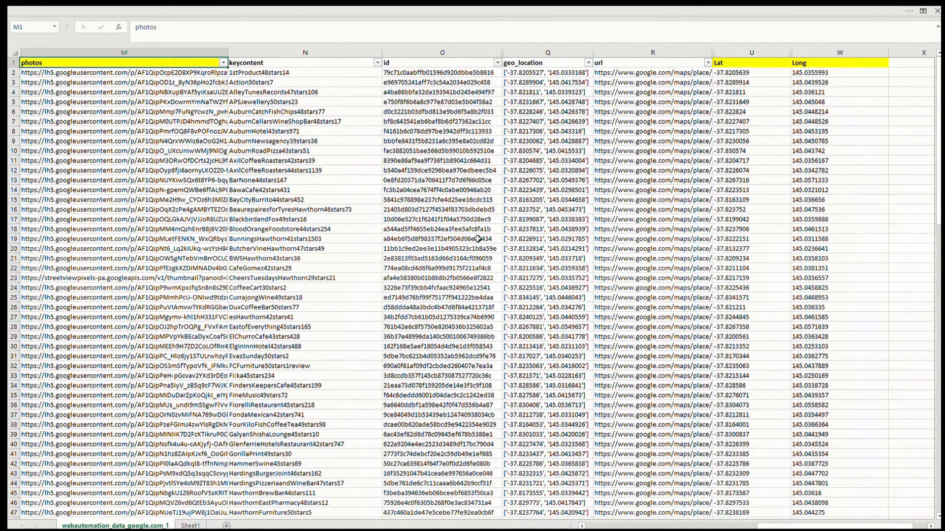
{"action": "left_click_drag", "start_coordinate": [793, 525], "coordinate": [615, 525]}
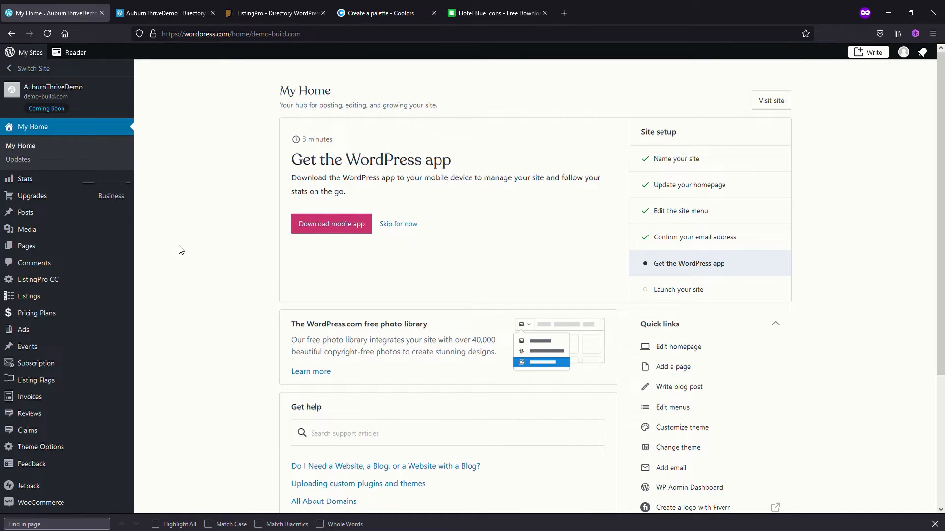
Return to the WordPress dashboard and search for "wp all import" among the plugins that can be added
{"action": "scroll", "coordinate": [61, 274], "scroll_direction": "down", "scroll_amount": 2}
{"action": "scroll", "coordinate": [60, 291], "scroll_direction": "down", "scroll_amount": 2}
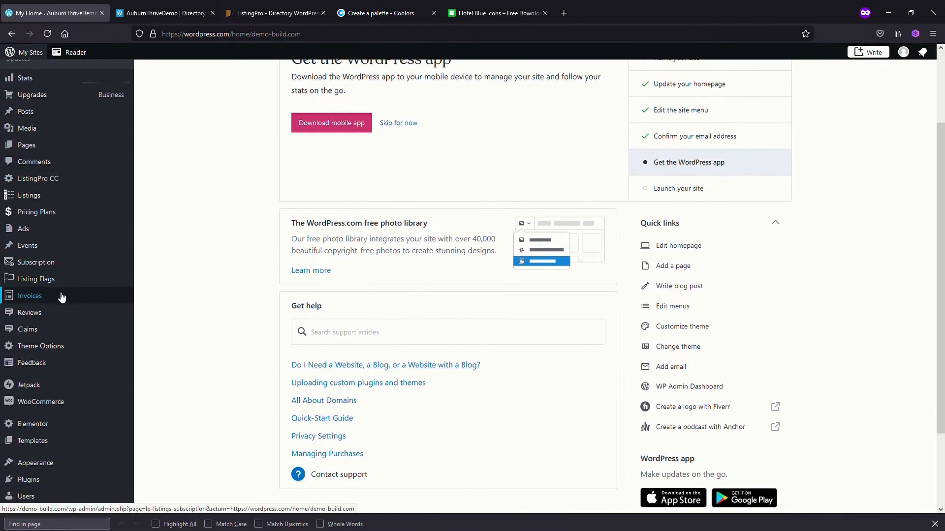
{"action": "mouse_move", "coordinate": [43, 399]}
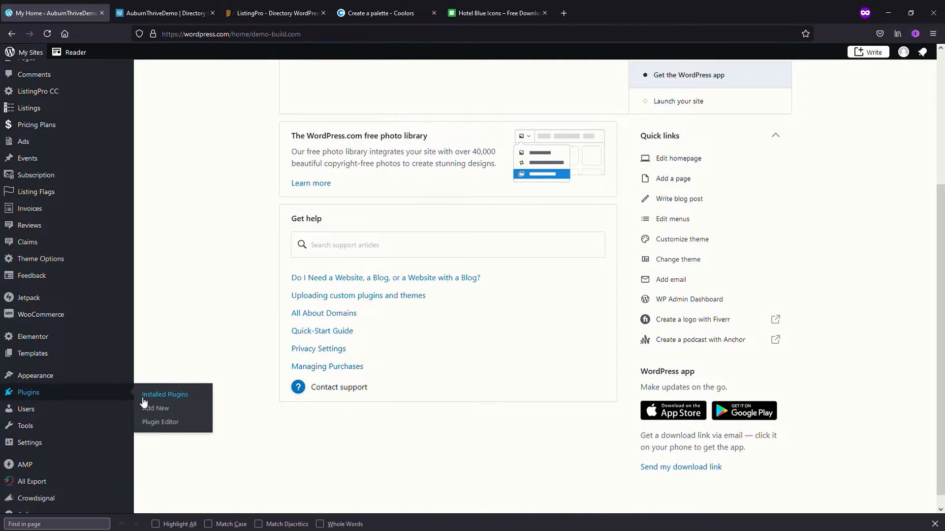
{"action": "left_click", "coordinate": [166, 410]}
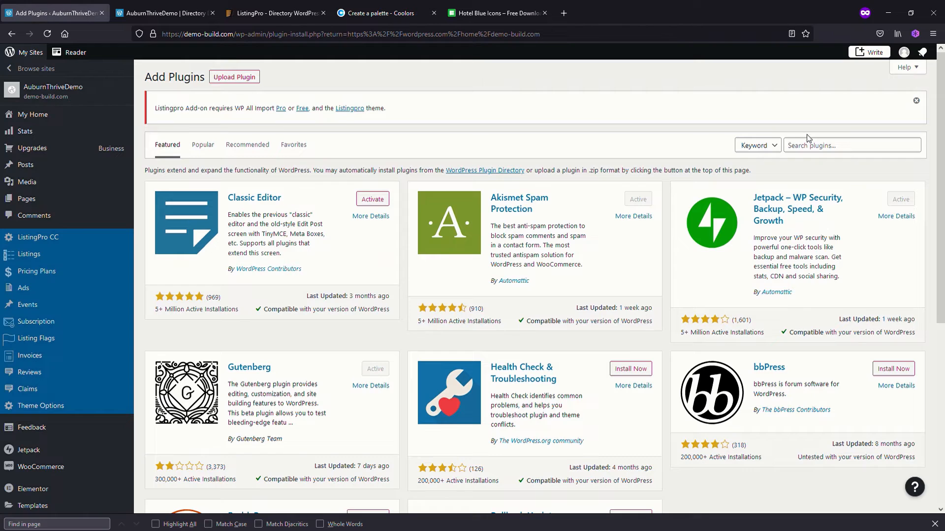
{"action": "left_click", "coordinate": [823, 146]}
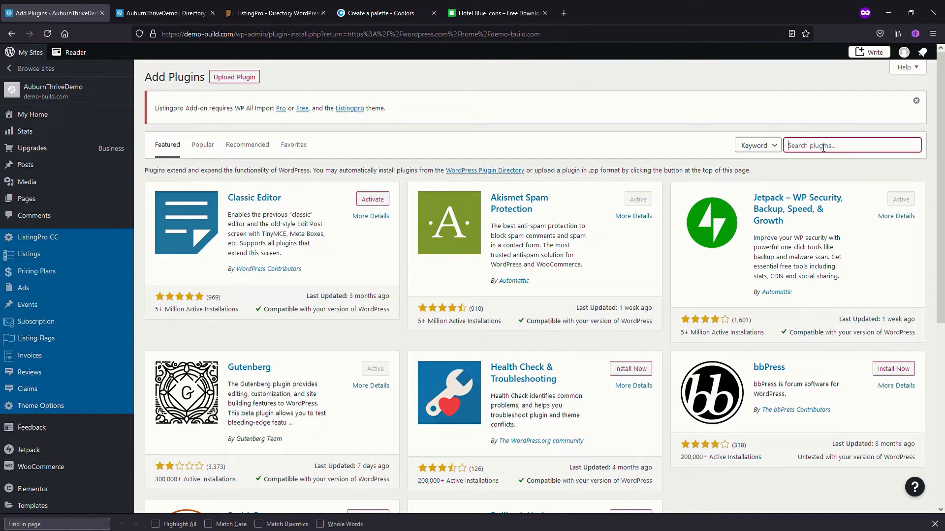
{"action": "type", "text": "wp all import"}
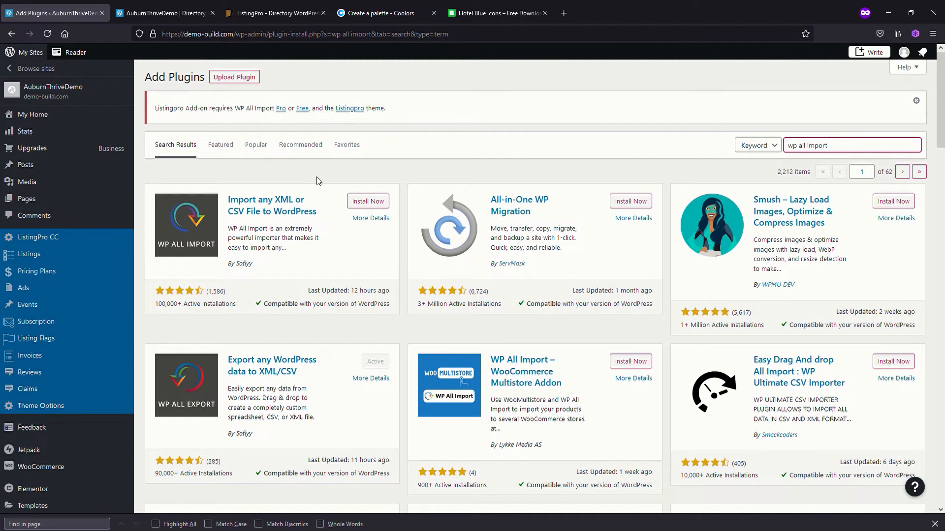
Install and activate the plugin "Import any XML or CSV File to WordPress", and locate WP All Import among the installed plugins
{"action": "left_click", "coordinate": [371, 206]}
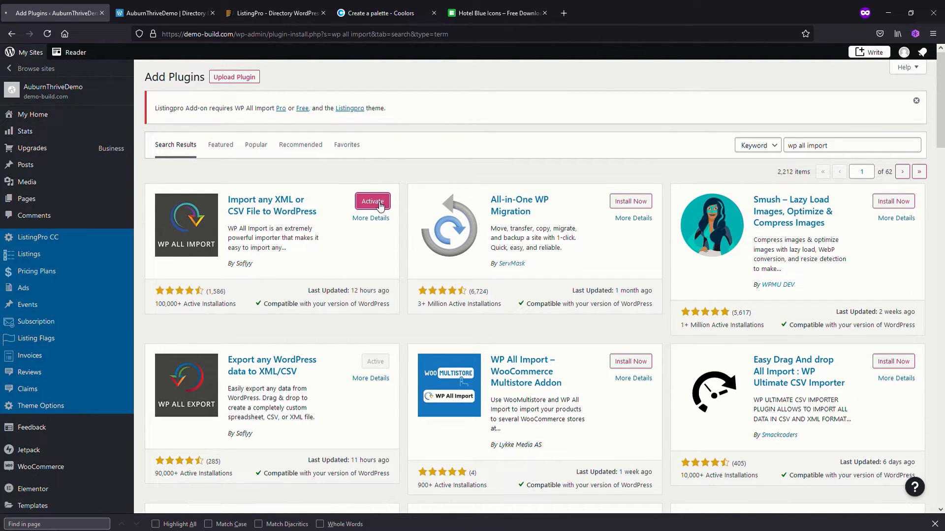
{"action": "left_click", "coordinate": [379, 207]}
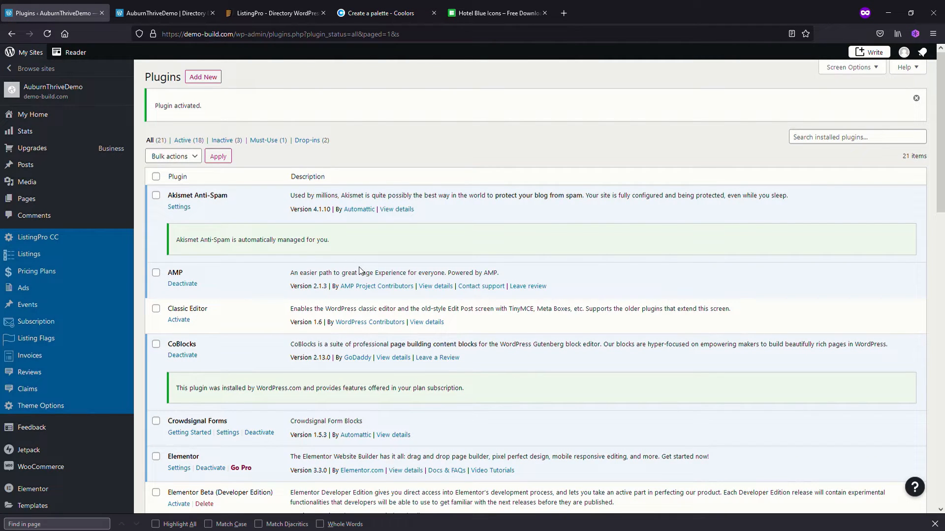
{"action": "scroll", "coordinate": [260, 305], "scroll_direction": "down", "scroll_amount": 6}
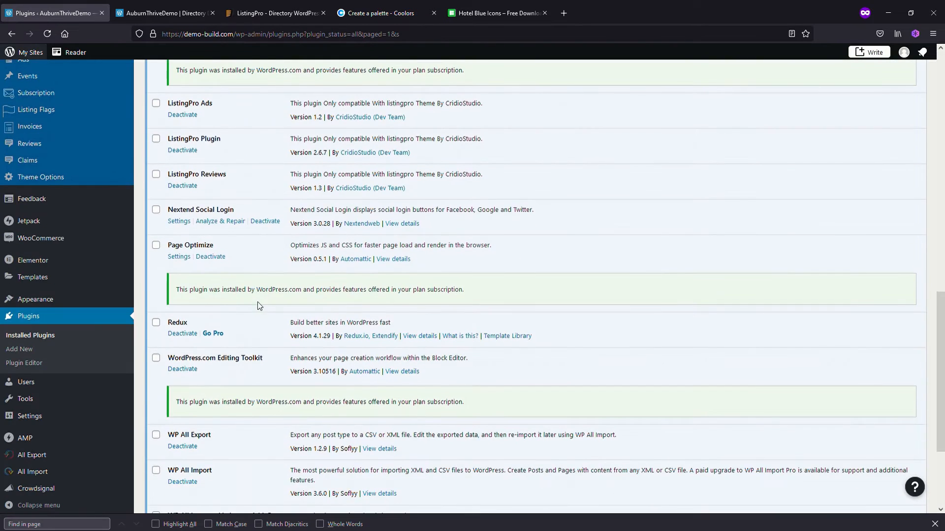
{"action": "scroll", "coordinate": [274, 333], "scroll_direction": "down", "scroll_amount": 2}
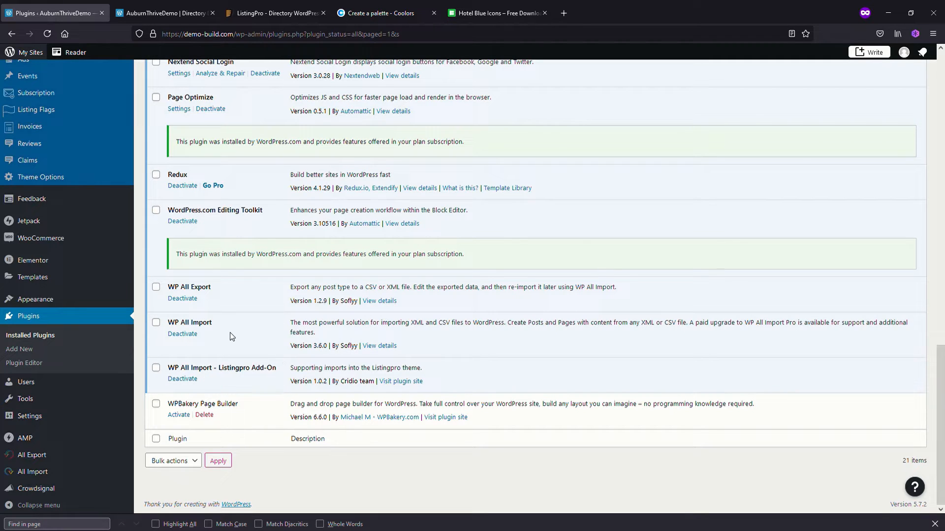
Start a new WP All Import import and upload the file "auburnthrive upload.csv"
{"action": "mouse_move", "coordinate": [38, 474]}
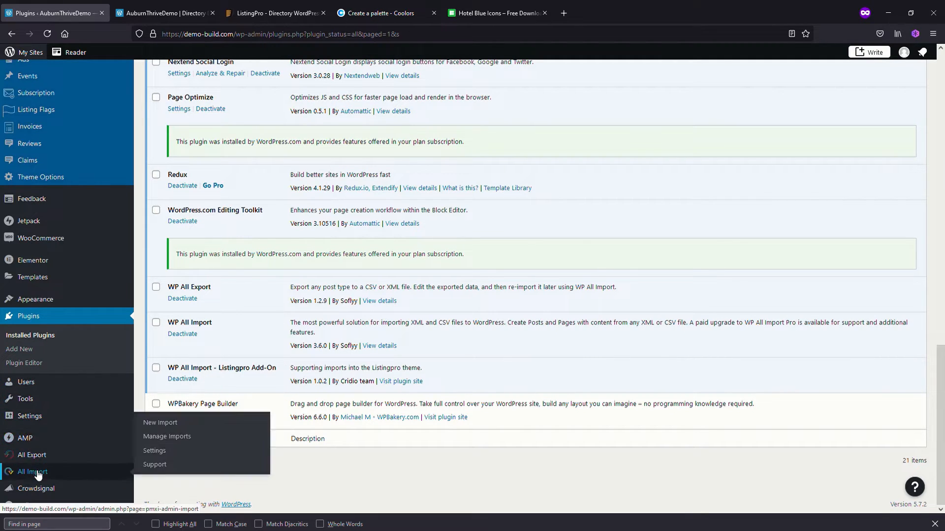
{"action": "left_click", "coordinate": [173, 424]}
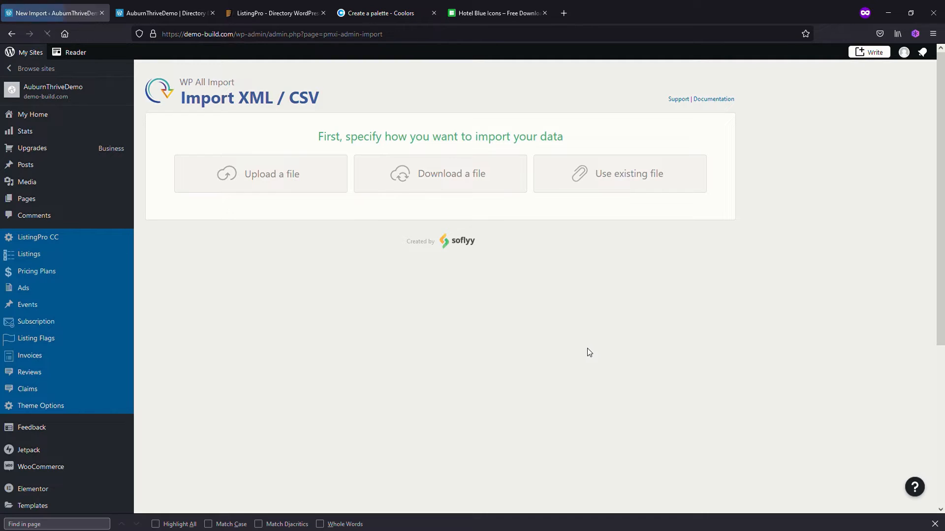
{"action": "left_click", "coordinate": [278, 180]}
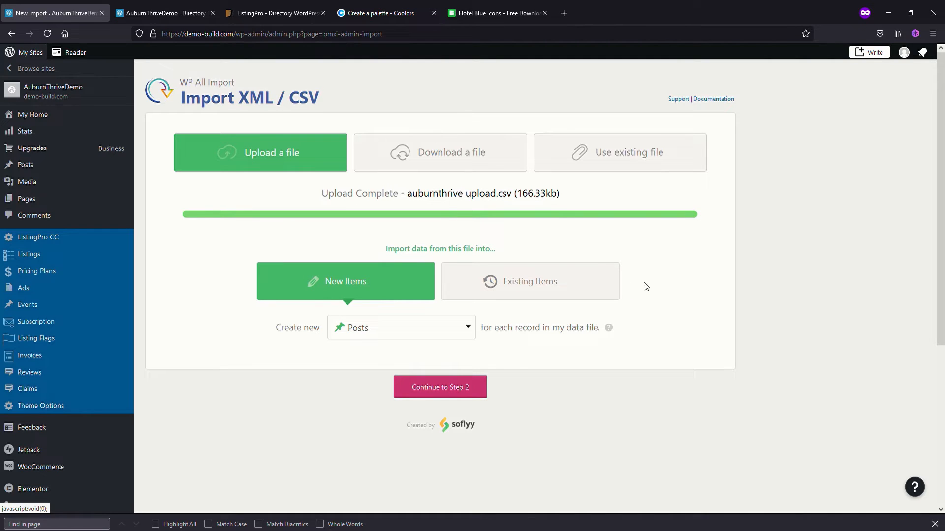
Set the import to create new Listings for each record in the data file and continue to step 2
{"action": "left_click", "coordinate": [470, 329]}
{"action": "scroll", "coordinate": [448, 411], "scroll_direction": "down", "scroll_amount": 2}
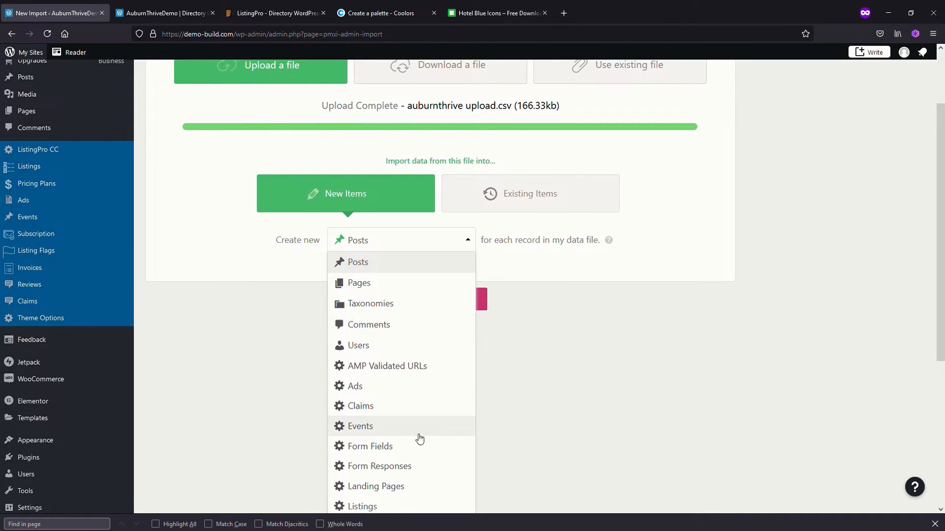
{"action": "scroll", "coordinate": [421, 442], "scroll_direction": "down", "scroll_amount": 2}
{"action": "left_click", "coordinate": [369, 431]}
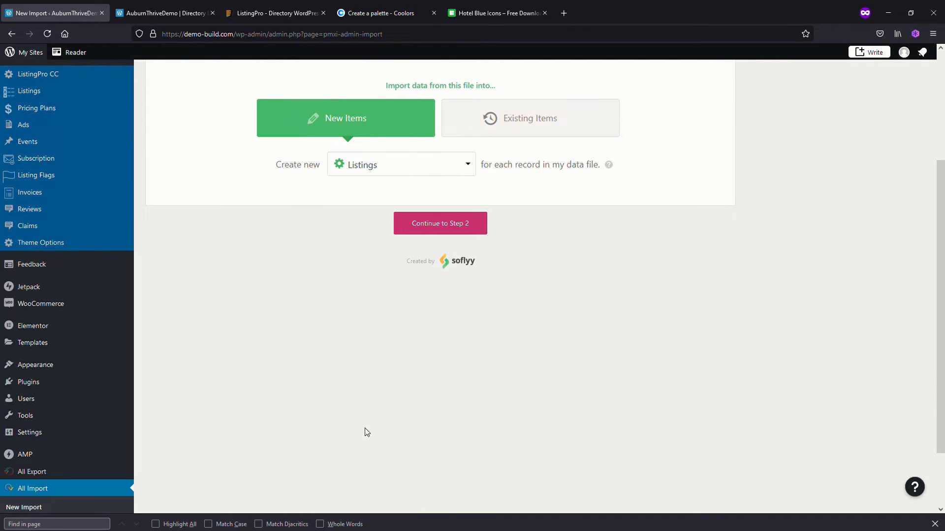
{"action": "left_click", "coordinate": [440, 224]}
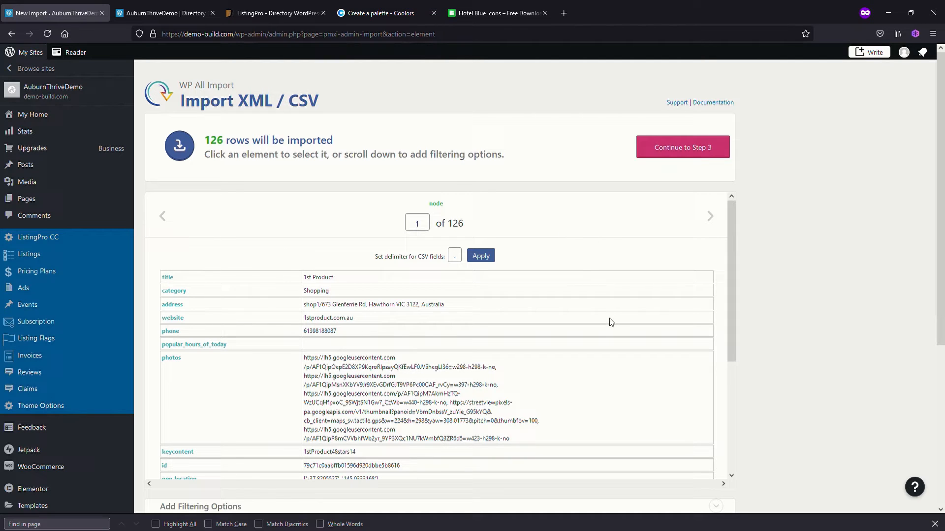
Check the CSV fields of the first record and continue to the field-mapping step 3
{"action": "scroll", "coordinate": [590, 317], "scroll_direction": "down", "scroll_amount": 2}
{"action": "scroll", "coordinate": [590, 317], "scroll_direction": "down", "scroll_amount": 5}
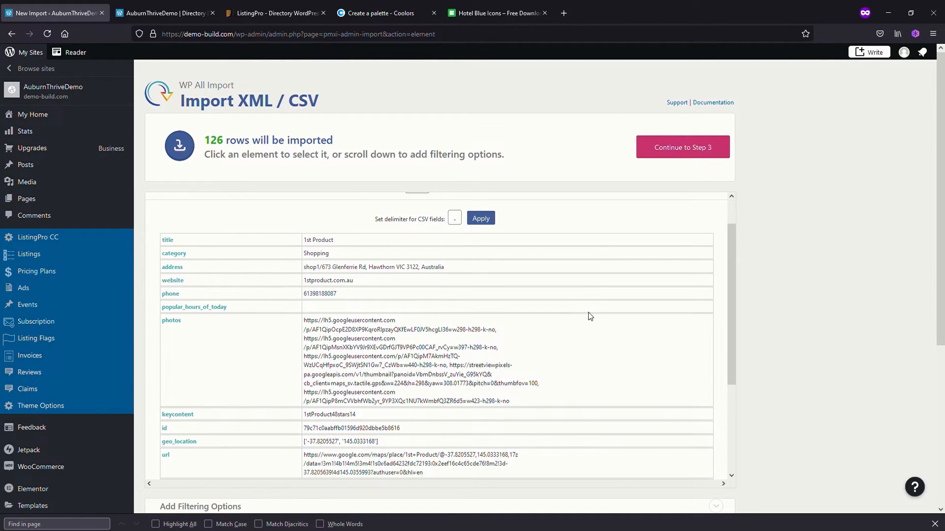
{"action": "scroll", "coordinate": [582, 405], "scroll_direction": "up", "scroll_amount": 8}
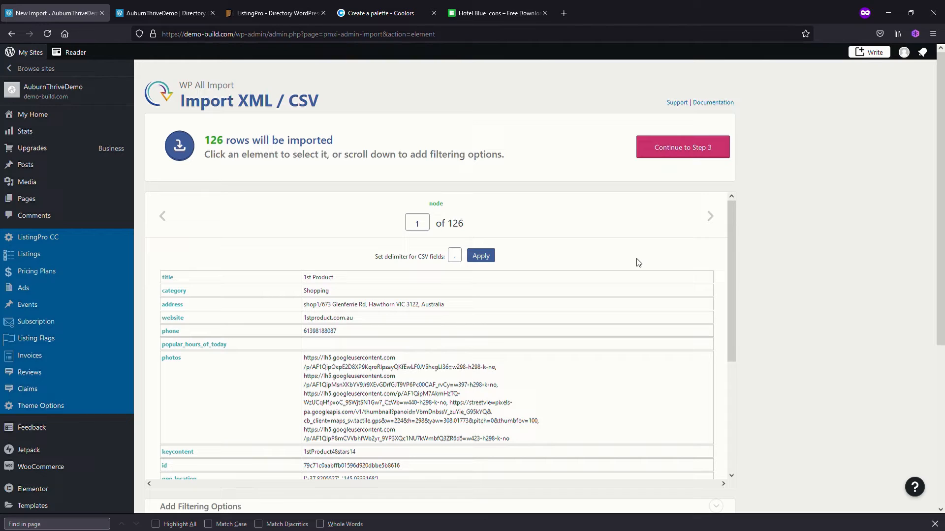
{"action": "left_click", "coordinate": [690, 156]}
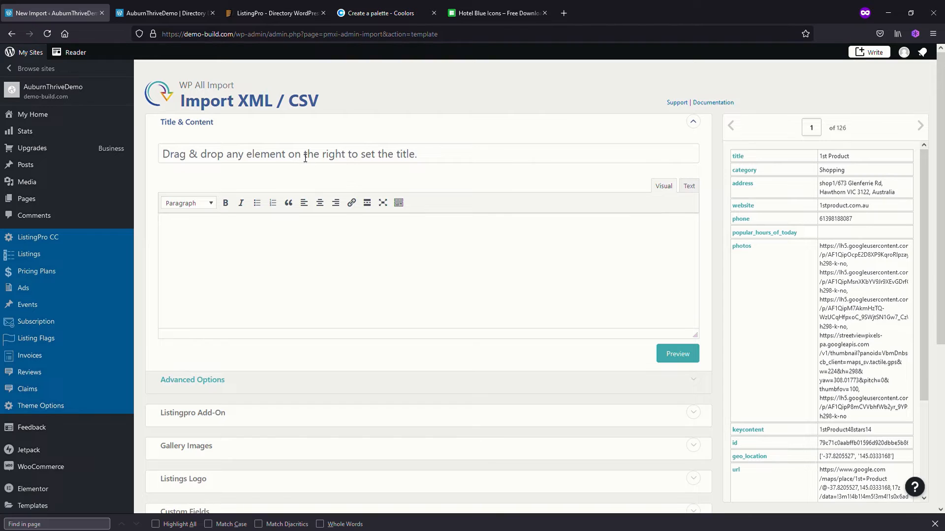
Map the CSV title element to the listing title under Title & Content
{"action": "left_click_drag", "start_coordinate": [738, 157], "coordinate": [252, 156]}
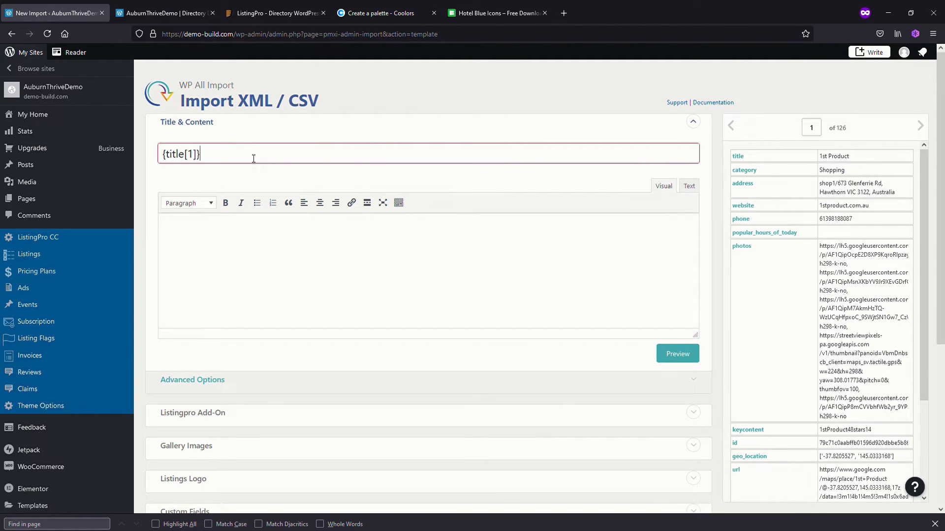
{"action": "left_click", "coordinate": [424, 131]}
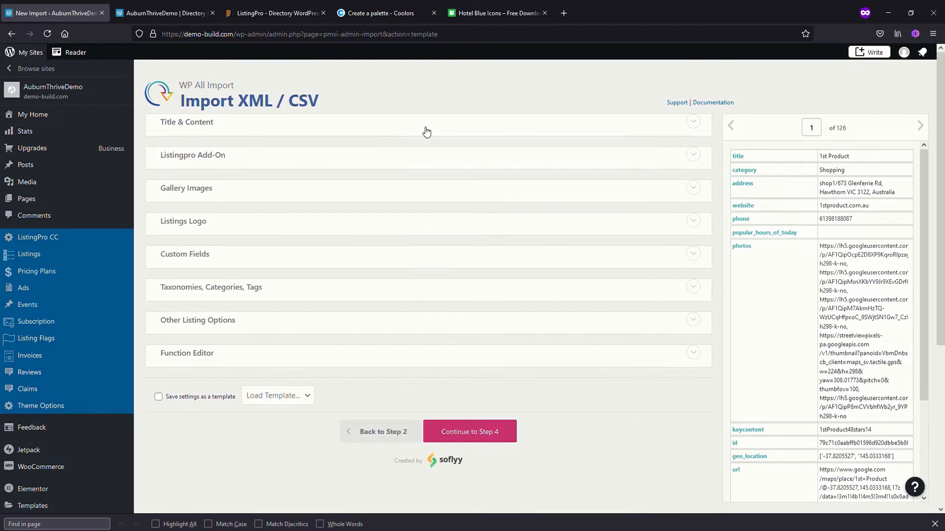
{"action": "left_click", "coordinate": [692, 129]}
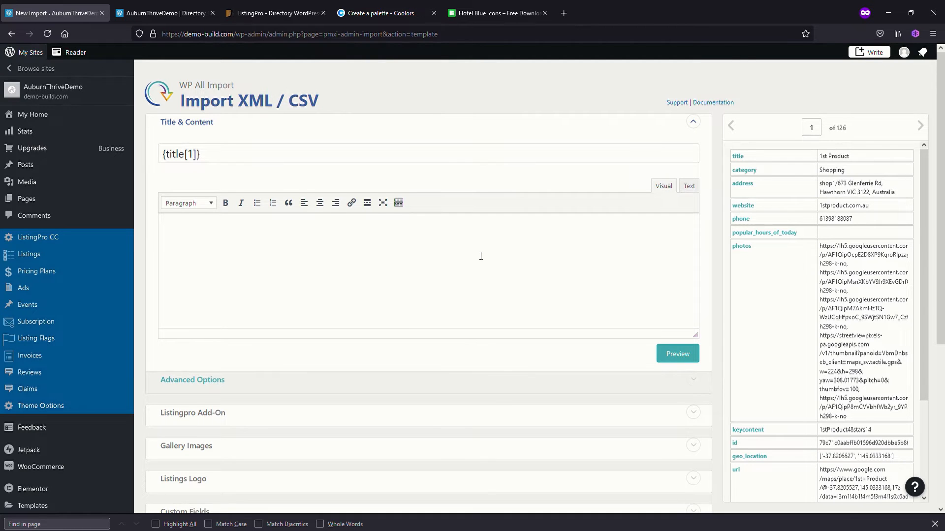
Expand the Listingpro Add-On section and map the CSV address element to Google Address
{"action": "scroll", "coordinate": [480, 255], "scroll_direction": "down", "scroll_amount": 3}
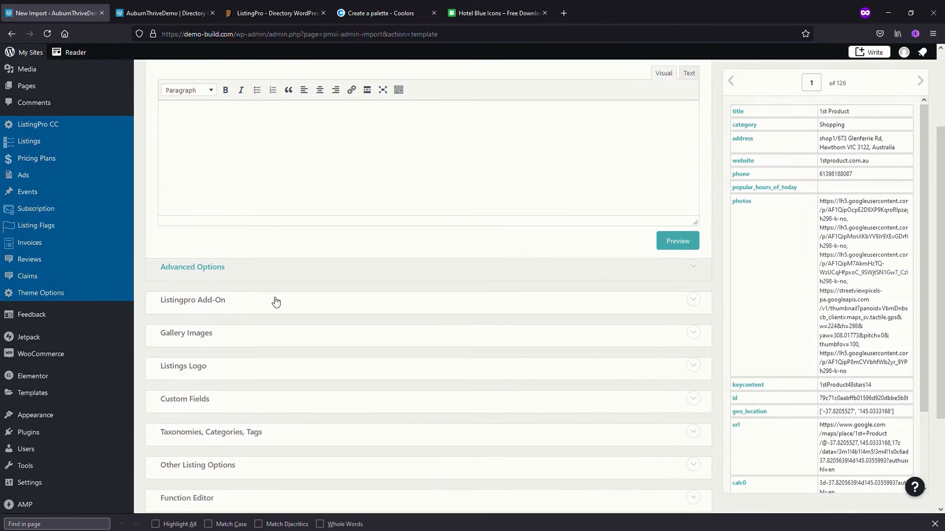
{"action": "left_click", "coordinate": [699, 304]}
{"action": "scroll", "coordinate": [587, 314], "scroll_direction": "down", "scroll_amount": 1}
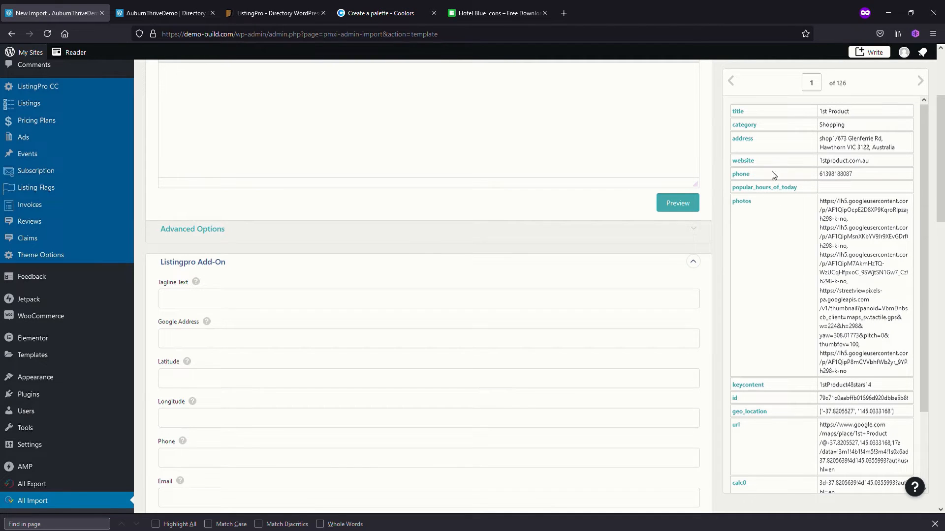
{"action": "left_click_drag", "start_coordinate": [749, 140], "coordinate": [245, 339]}
Map the CSV lat element to Latitude and the long element to Longitude in the Listingpro Add-On fields
{"action": "scroll", "coordinate": [739, 380], "scroll_direction": "down", "scroll_amount": 5}
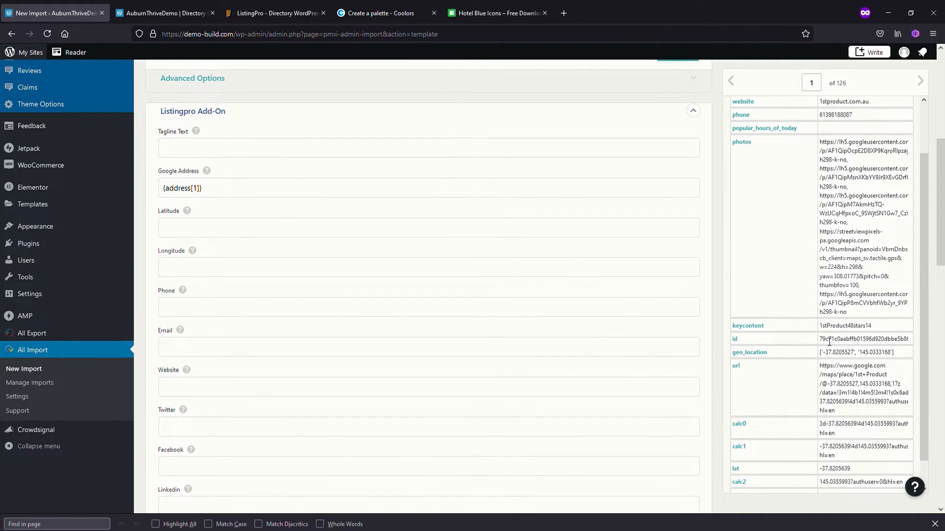
{"action": "scroll", "coordinate": [846, 389], "scroll_direction": "down", "scroll_amount": 4}
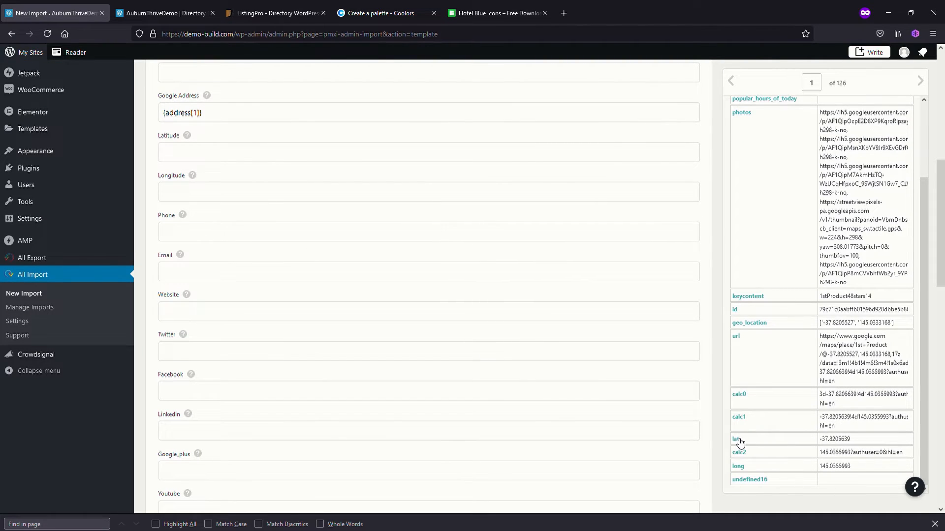
{"action": "left_click_drag", "start_coordinate": [741, 442], "coordinate": [239, 153]}
{"action": "left_click", "coordinate": [300, 133]}
{"action": "left_click_drag", "start_coordinate": [741, 470], "coordinate": [228, 197]}
{"action": "left_click", "coordinate": [348, 173]}
Map the CSV website element to Website and the phone element to Phone in the Listingpro Add-On fields
{"action": "scroll", "coordinate": [807, 356], "scroll_direction": "up", "scroll_amount": 2}
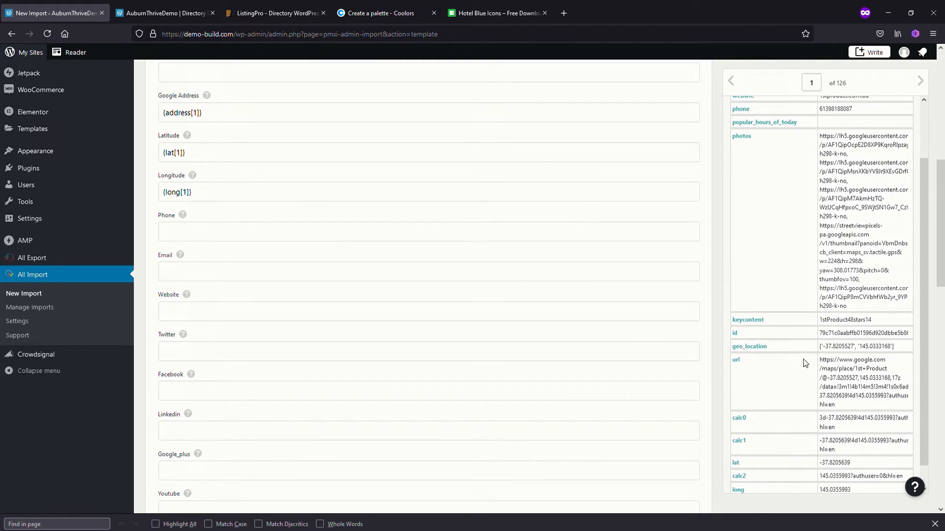
{"action": "scroll", "coordinate": [805, 363], "scroll_direction": "up", "scroll_amount": 3}
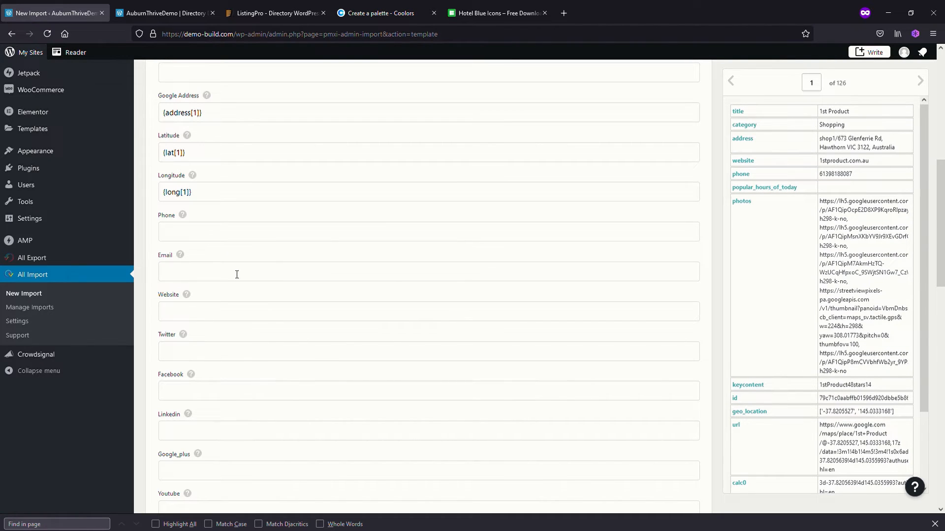
{"action": "scroll", "coordinate": [319, 313], "scroll_direction": "down", "scroll_amount": 3}
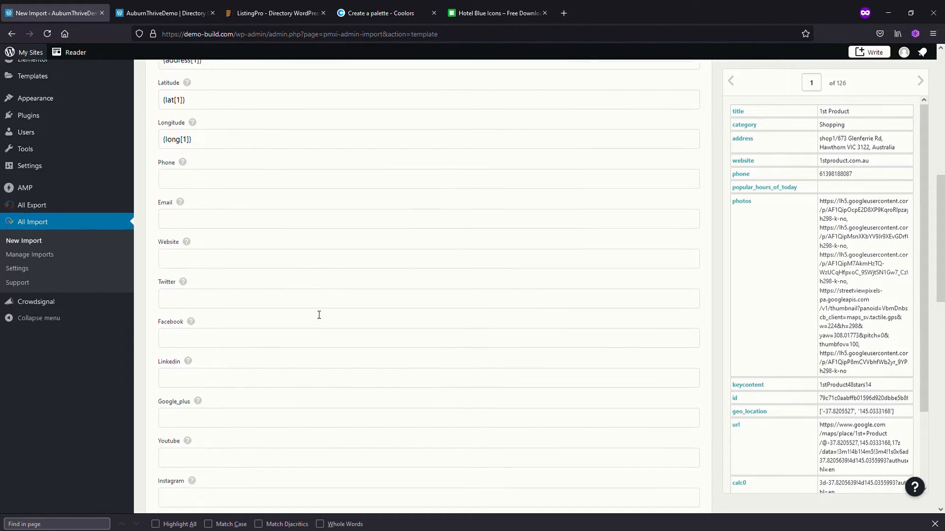
{"action": "scroll", "coordinate": [319, 315], "scroll_direction": "down", "scroll_amount": 1}
{"action": "scroll", "coordinate": [324, 334], "scroll_direction": "up", "scroll_amount": 5}
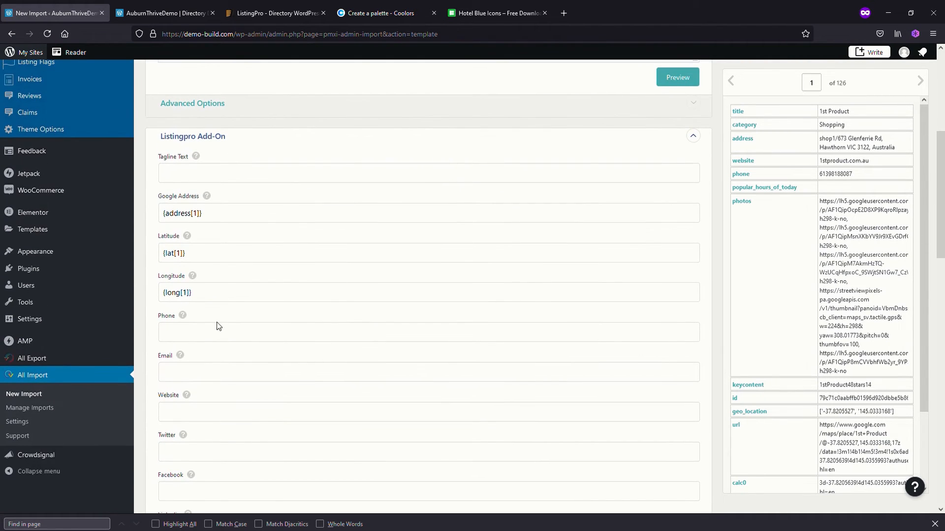
{"action": "scroll", "coordinate": [222, 340], "scroll_direction": "down", "scroll_amount": 1}
{"action": "scroll", "coordinate": [783, 317], "scroll_direction": "up", "scroll_amount": 1}
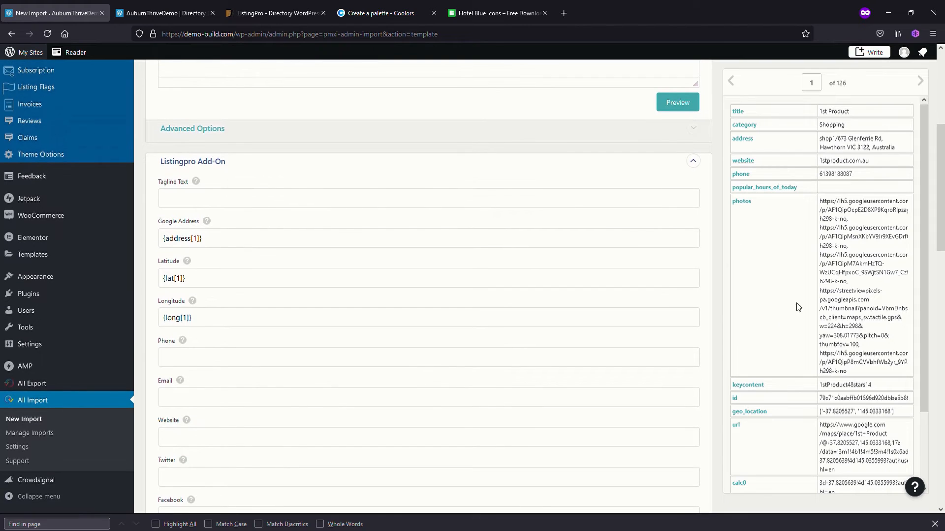
{"action": "left_click_drag", "start_coordinate": [741, 163], "coordinate": [203, 439]}
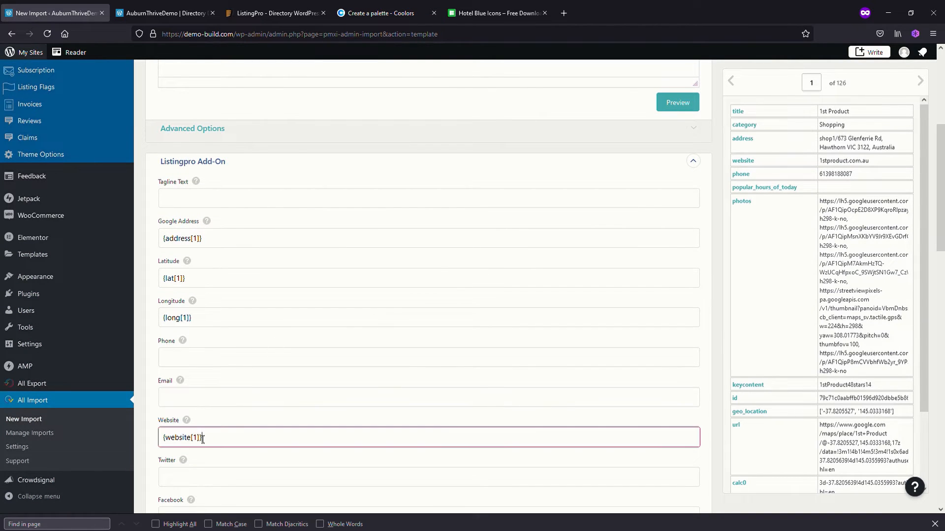
{"action": "left_click", "coordinate": [304, 376]}
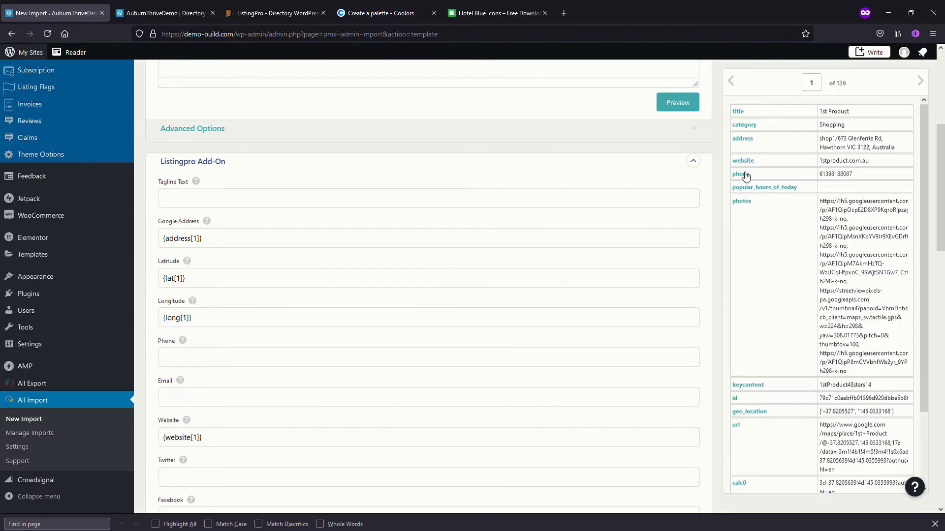
{"action": "left_click_drag", "start_coordinate": [745, 176], "coordinate": [207, 359]}
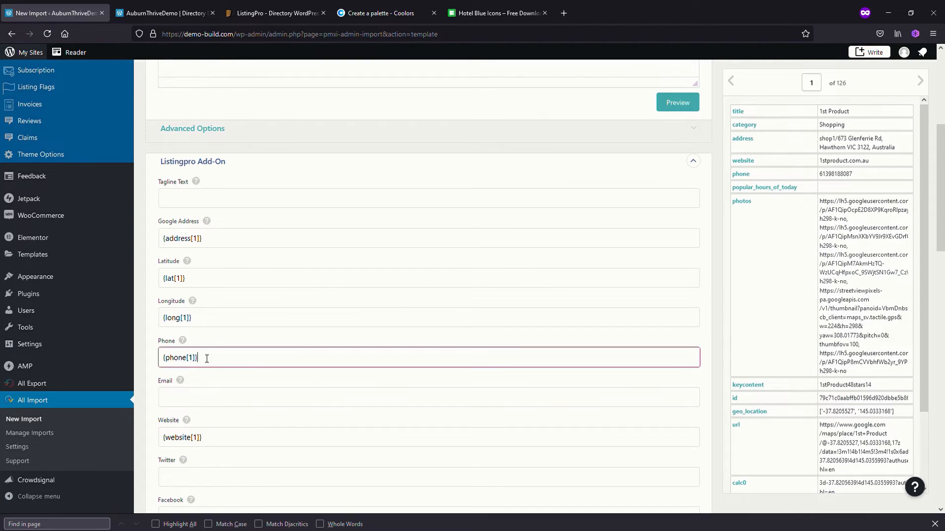
{"action": "left_click", "coordinate": [223, 342]}
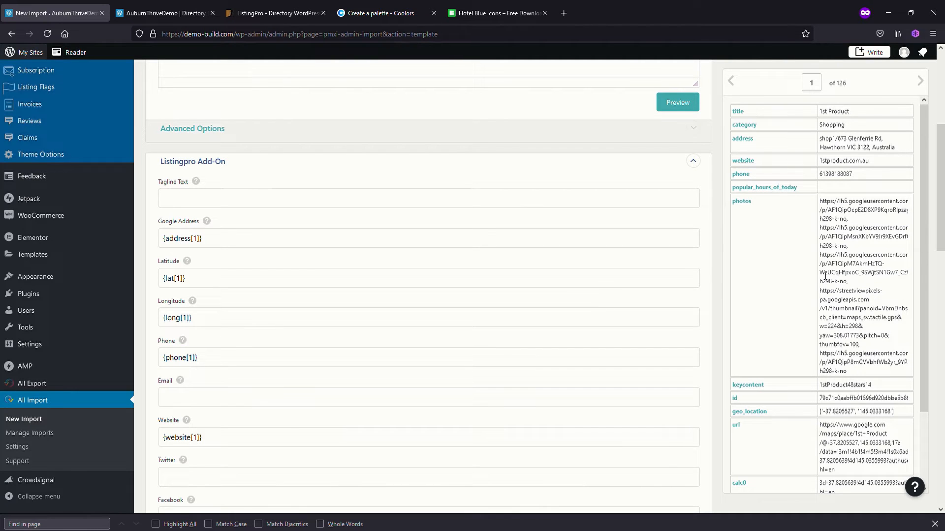
Expand Gallery Images and map the CSV photos element as the comma-separated URLs of images hosted elsewhere
{"action": "scroll", "coordinate": [750, 126], "scroll_direction": "down", "scroll_amount": 10}
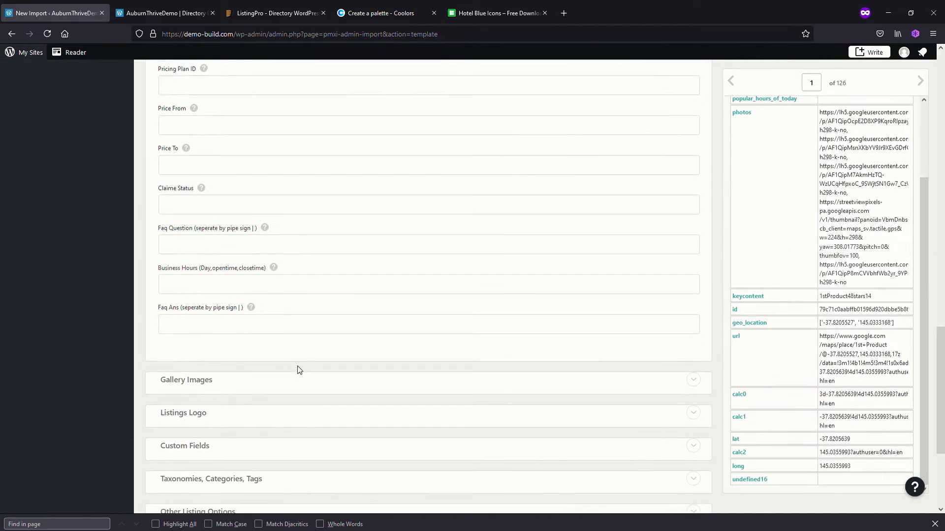
{"action": "left_click", "coordinate": [342, 356]}
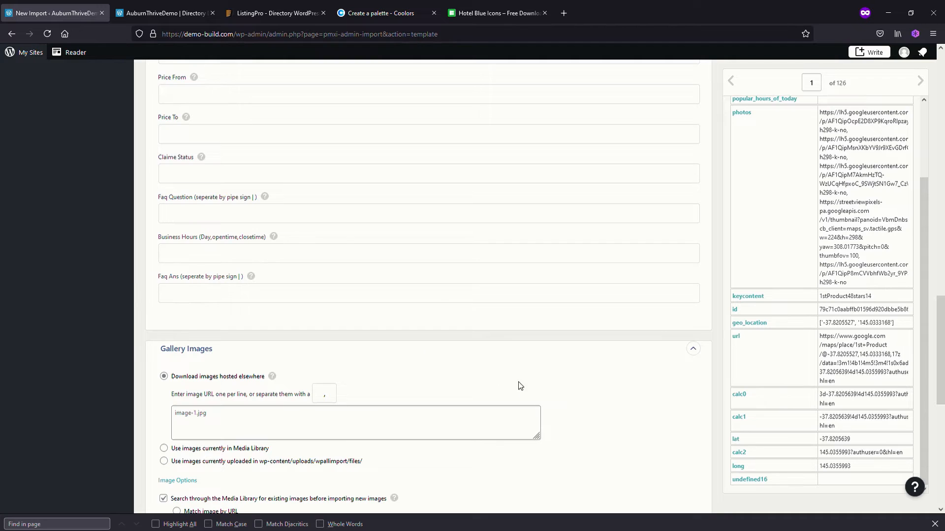
{"action": "scroll", "coordinate": [526, 376], "scroll_direction": "down", "scroll_amount": 1}
{"action": "scroll", "coordinate": [529, 373], "scroll_direction": "down", "scroll_amount": 1}
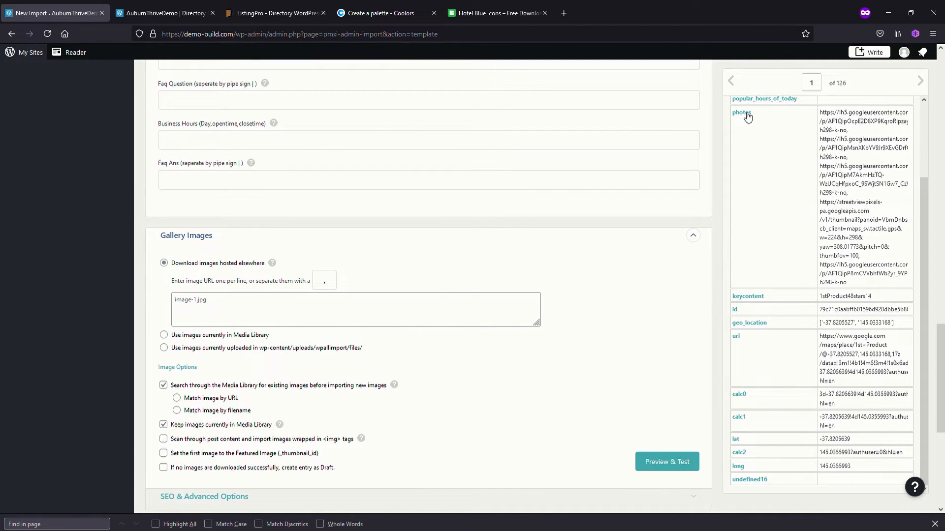
{"action": "left_click_drag", "start_coordinate": [747, 116], "coordinate": [235, 307]}
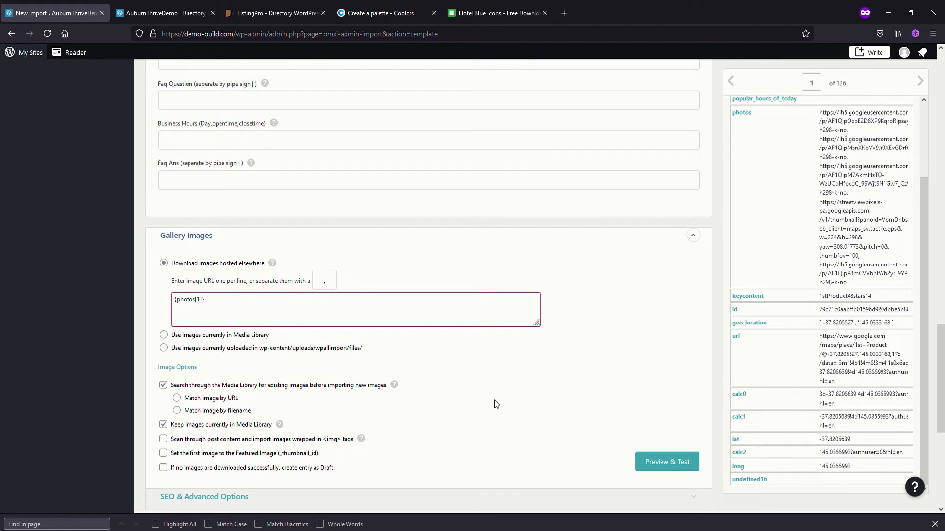
Continue to step 4, auto-detect the Unique Identifier for the records, and proceed to the import summary
{"action": "scroll", "coordinate": [494, 401], "scroll_direction": "down", "scroll_amount": 2}
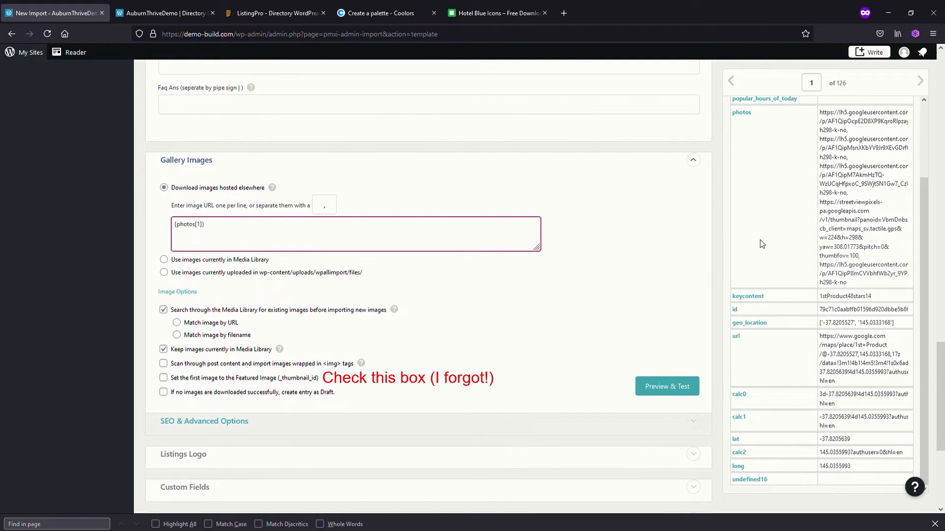
{"action": "scroll", "coordinate": [652, 288], "scroll_direction": "down", "scroll_amount": 5}
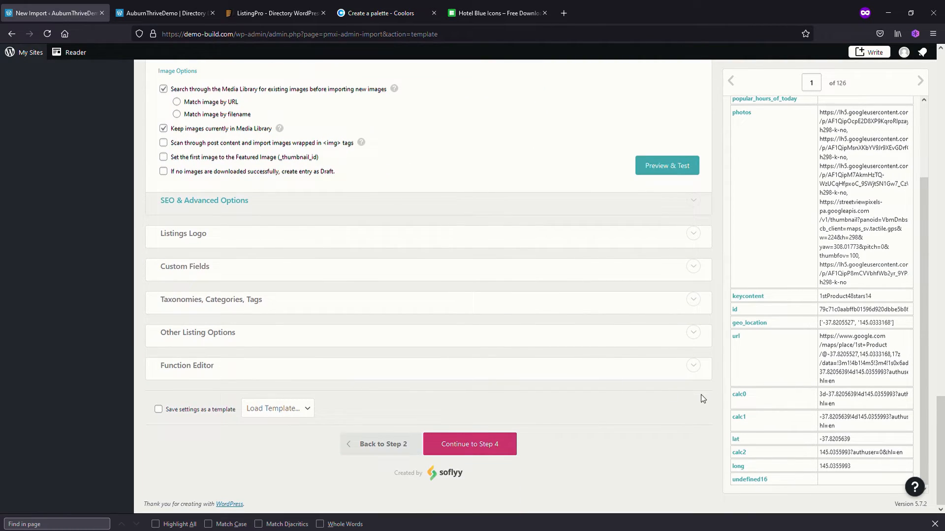
{"action": "scroll", "coordinate": [723, 388], "scroll_direction": "up", "scroll_amount": 3}
{"action": "scroll", "coordinate": [802, 349], "scroll_direction": "up", "scroll_amount": 2}
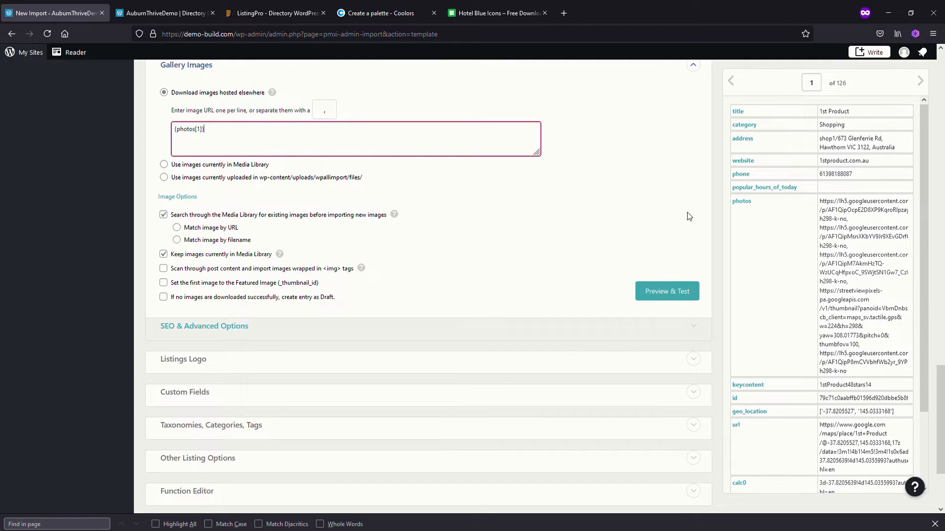
{"action": "scroll", "coordinate": [586, 366], "scroll_direction": "down", "scroll_amount": 3}
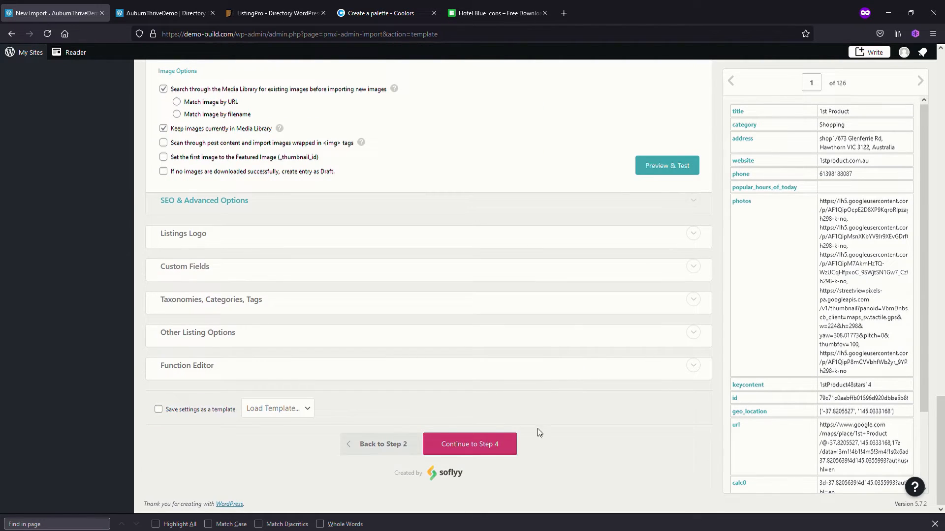
{"action": "left_click", "coordinate": [493, 449]}
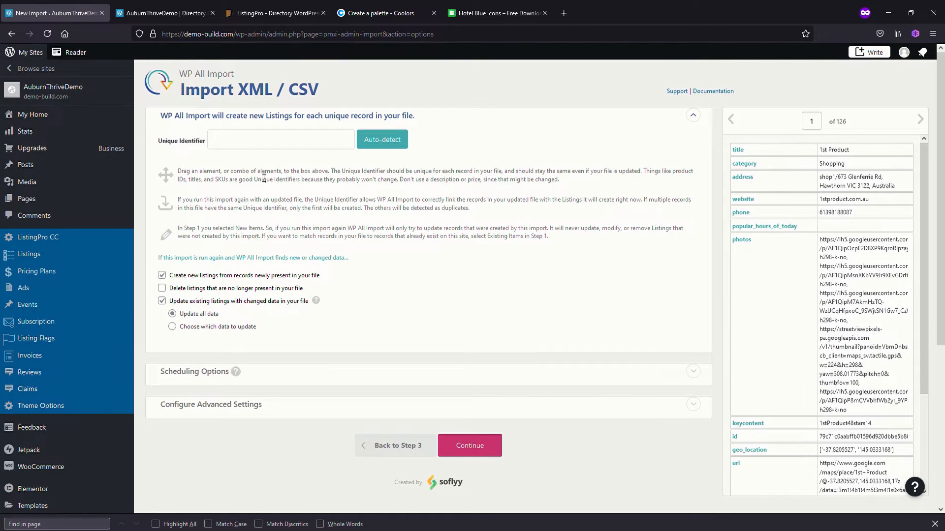
{"action": "left_click", "coordinate": [386, 140]}
{"action": "left_click", "coordinate": [483, 452]}
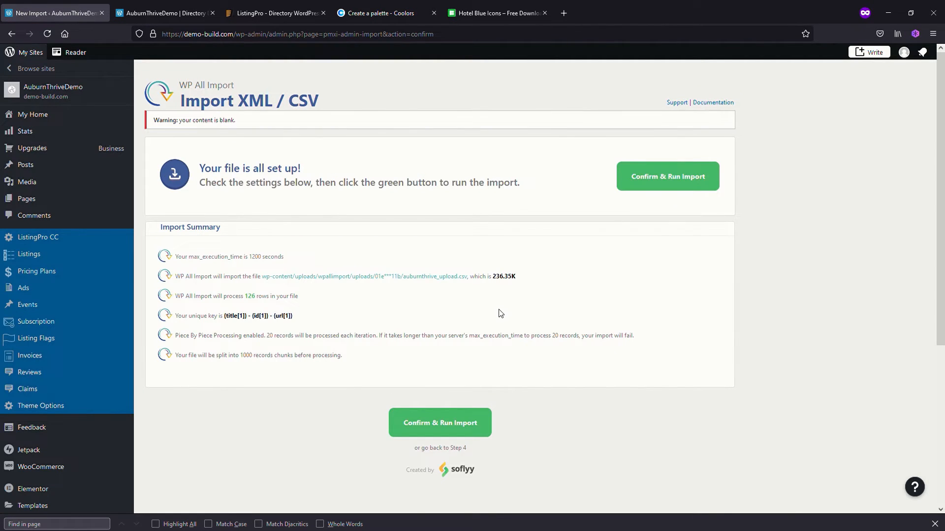
Confirm and run the import of auburnthrive_upload.csv, following its progress until it completes
{"action": "left_click", "coordinate": [448, 427]}
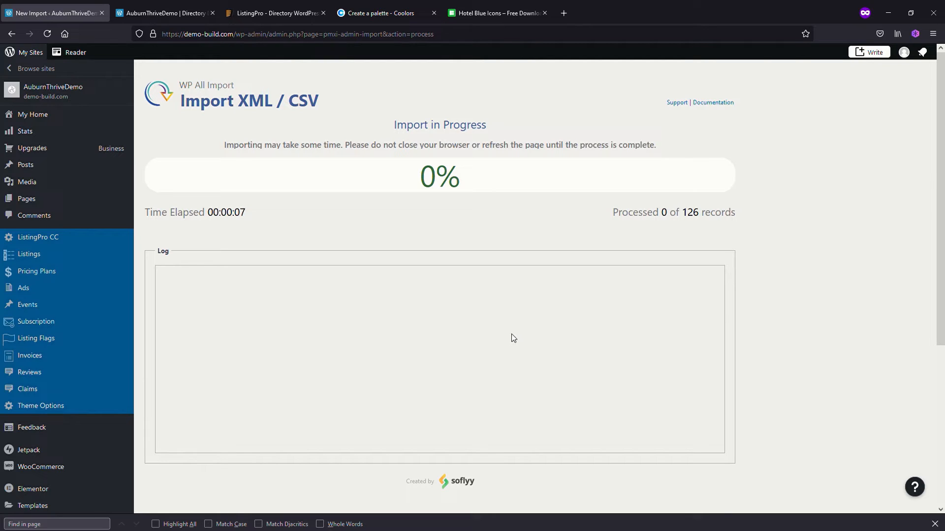
{"action": "scroll", "coordinate": [540, 339], "scroll_direction": "down", "scroll_amount": 2}
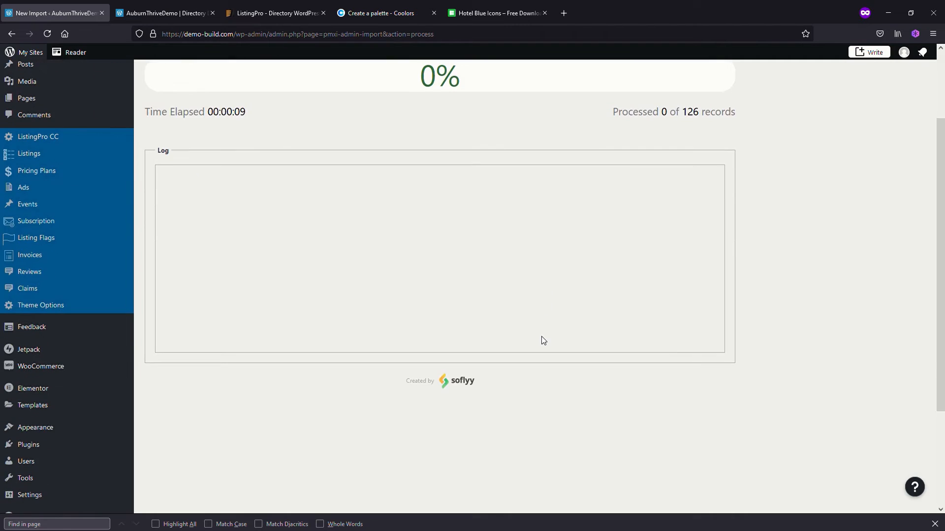
{"action": "scroll", "coordinate": [541, 339], "scroll_direction": "down", "scroll_amount": 3}
{"action": "scroll", "coordinate": [541, 341], "scroll_direction": "up", "scroll_amount": 5}
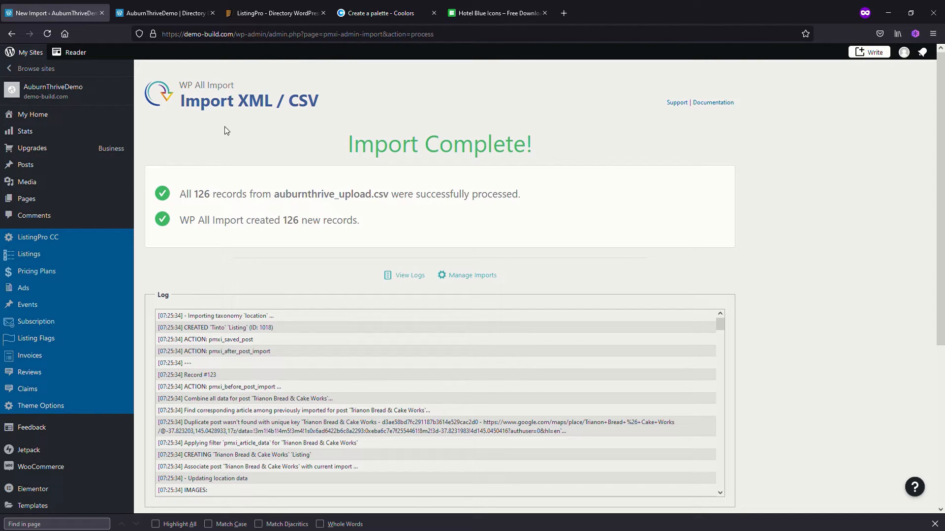
Reload the directory site's front page and search the listings for cafe
{"action": "left_click", "coordinate": [172, 16]}
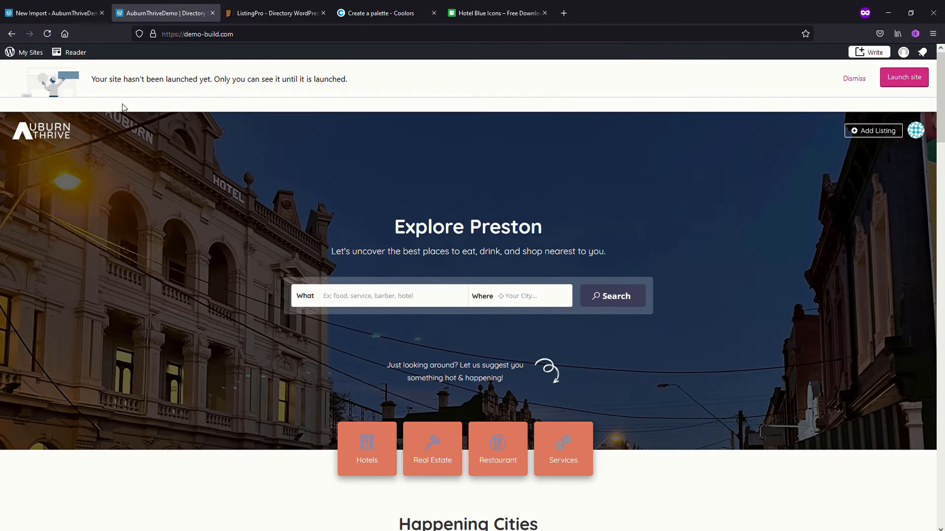
{"action": "left_click", "coordinate": [47, 33]}
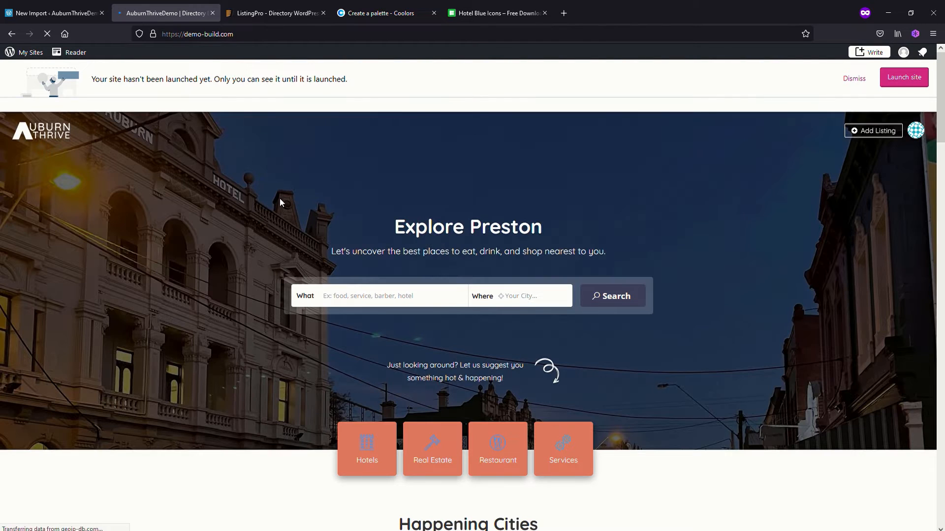
{"action": "left_click", "coordinate": [371, 305]}
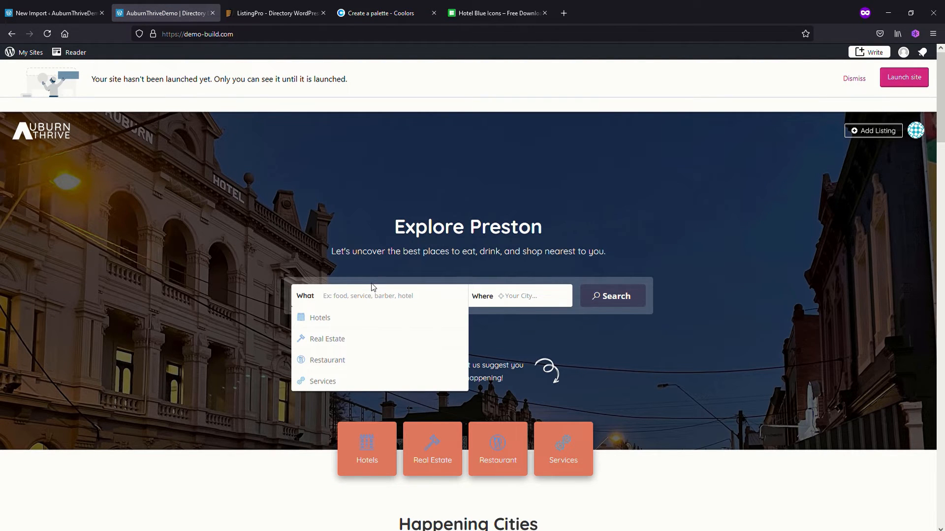
{"action": "type", "text": "cafe"}
{"action": "key", "text": "Return"}
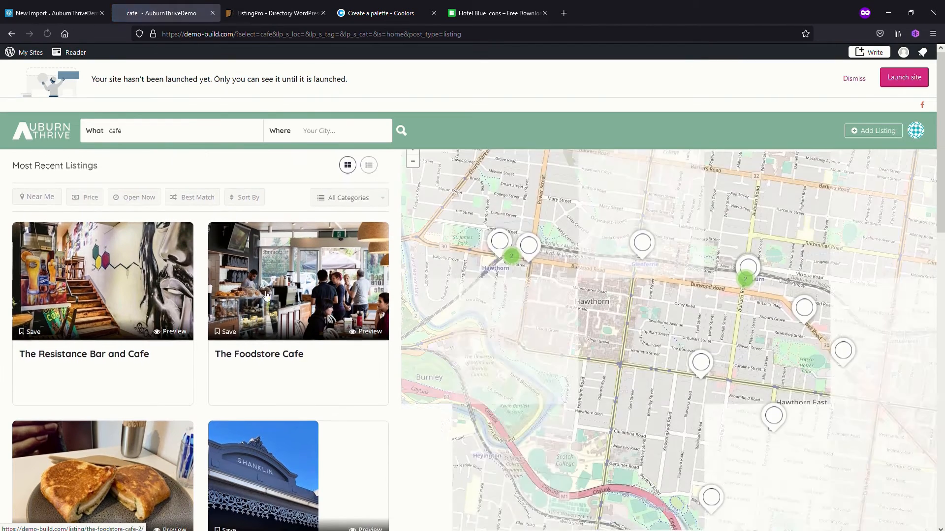
Examine the cafe listings and their locations on a wider area of the map, then return to the site's home page
{"action": "scroll", "coordinate": [310, 362], "scroll_direction": "down", "scroll_amount": 2}
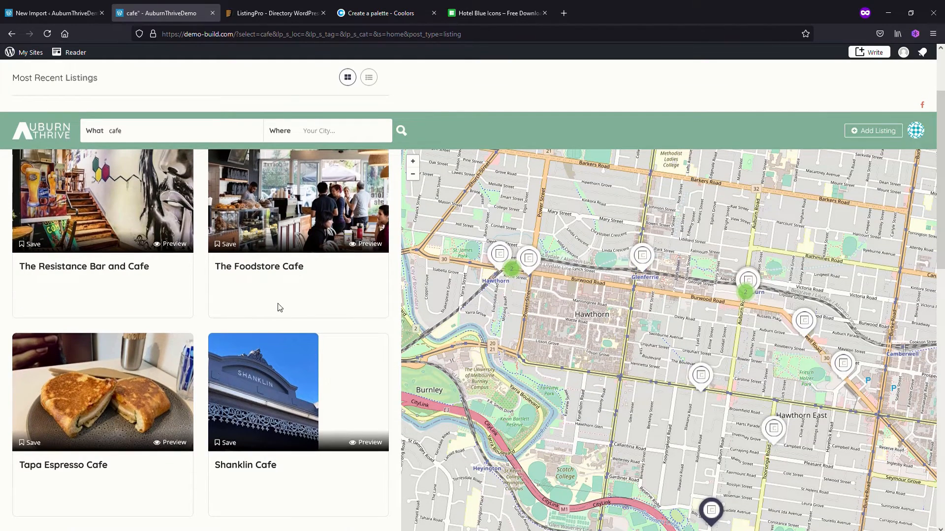
{"action": "scroll", "coordinate": [265, 377], "scroll_direction": "down", "scroll_amount": 3}
{"action": "scroll", "coordinate": [238, 323], "scroll_direction": "down", "scroll_amount": 5}
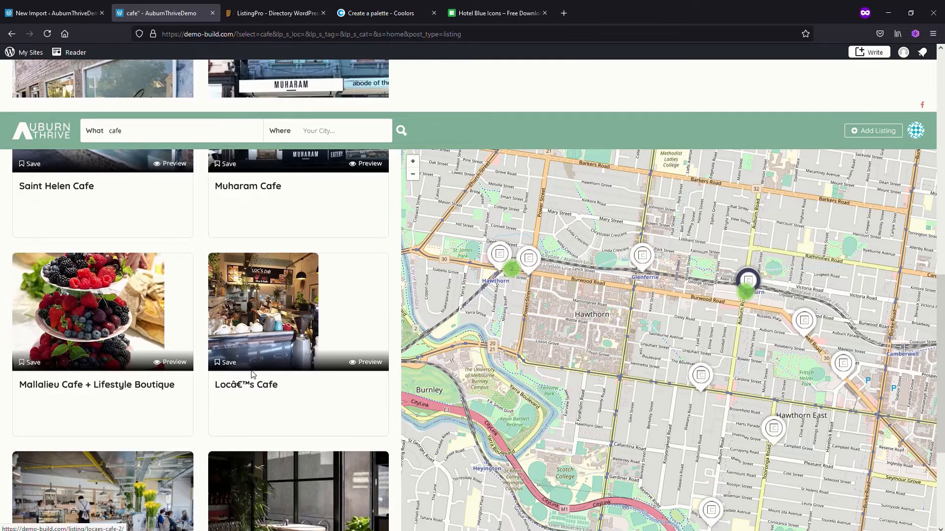
{"action": "scroll", "coordinate": [246, 322], "scroll_direction": "down", "scroll_amount": 4}
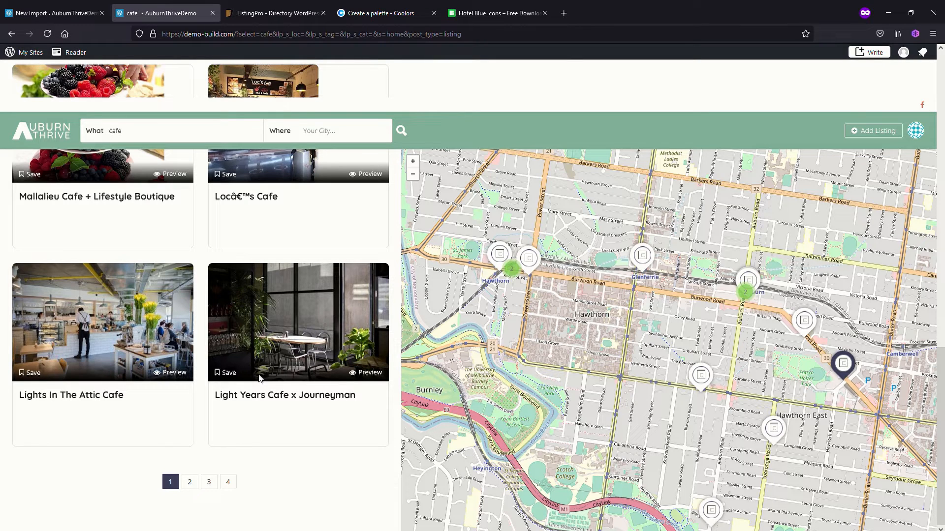
{"action": "scroll", "coordinate": [291, 355], "scroll_direction": "up", "scroll_amount": 2}
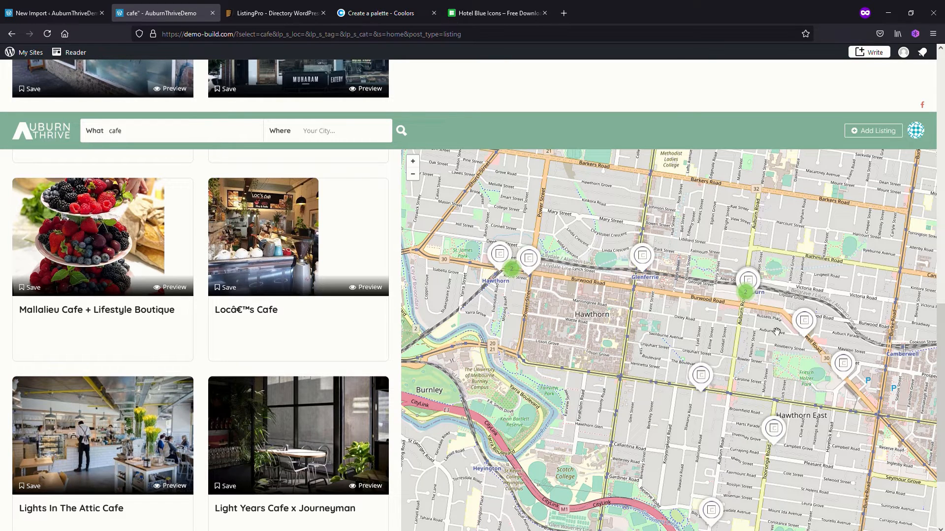
{"action": "scroll", "coordinate": [674, 362], "scroll_direction": "down", "scroll_amount": 1}
{"action": "scroll", "coordinate": [674, 362], "scroll_direction": "down", "scroll_amount": 1}
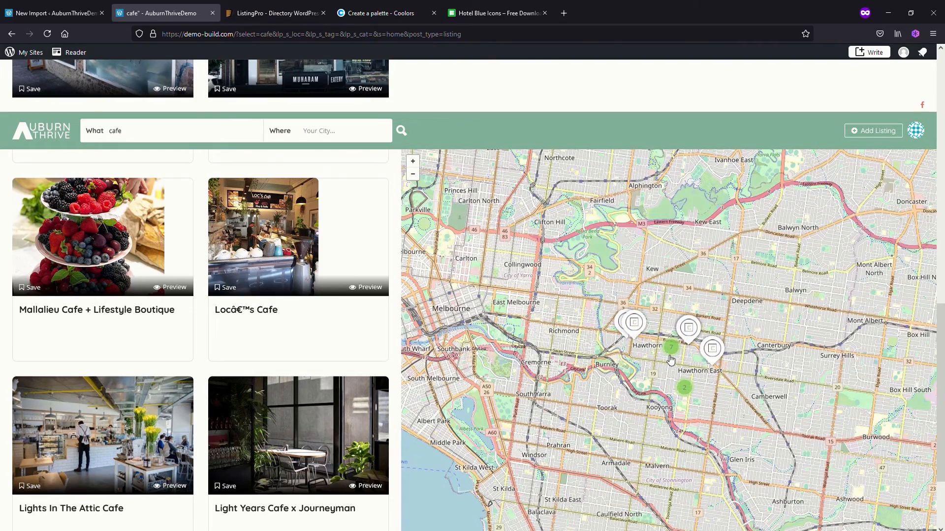
{"action": "left_click", "coordinate": [670, 344]}
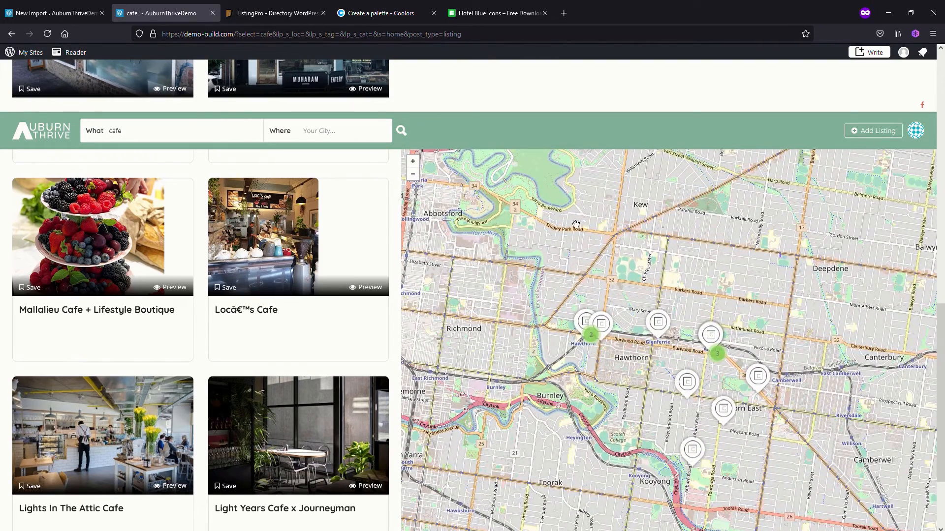
{"action": "left_click", "coordinate": [59, 133]}
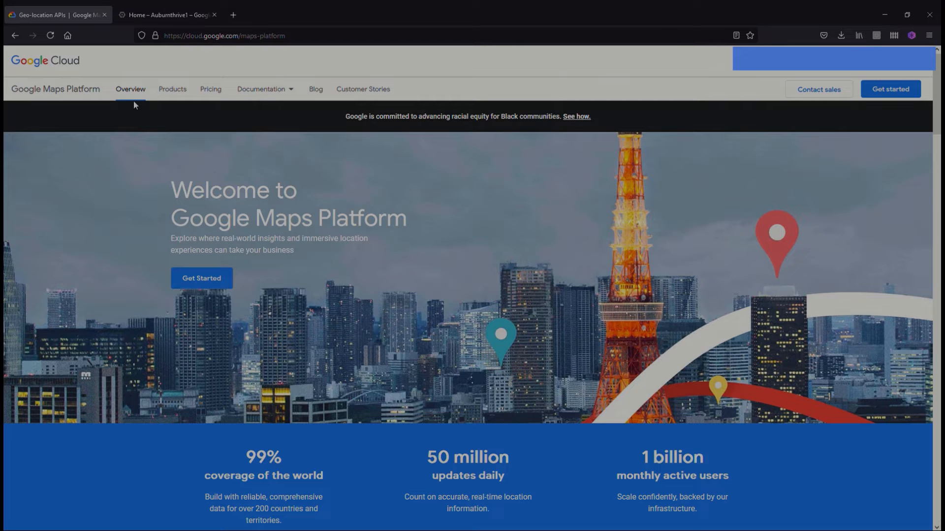
In the Auburnthrive1 project on Google Cloud Platform, view the API credentials and the types of credentials that can be created
{"action": "left_click", "coordinate": [166, 16]}
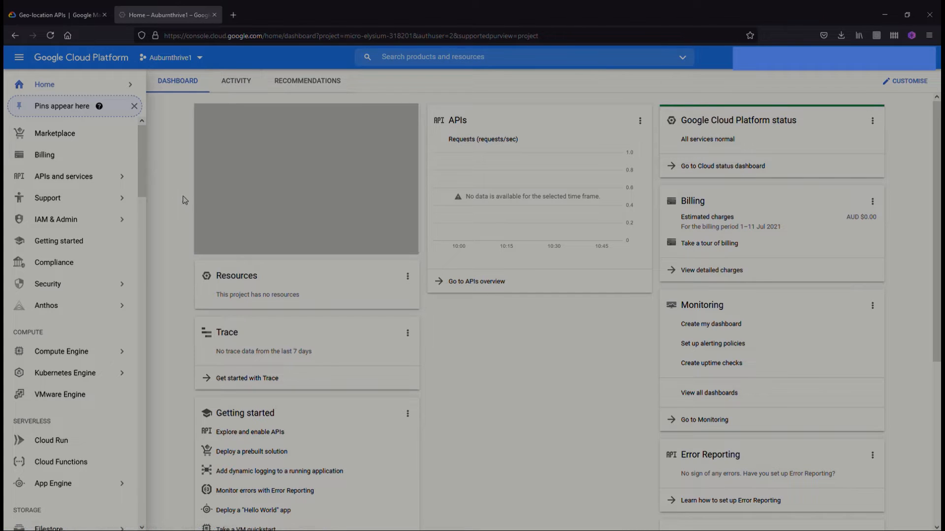
{"action": "mouse_move", "coordinate": [49, 181]}
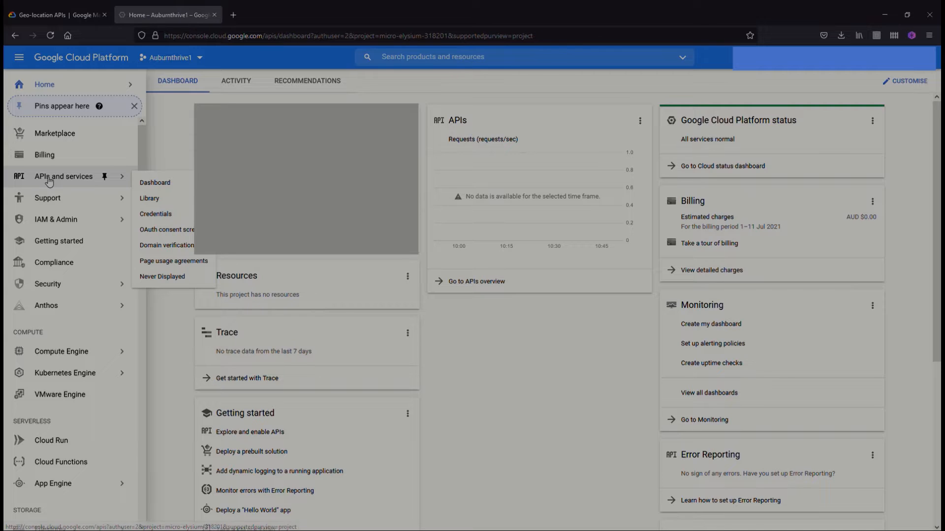
{"action": "left_click", "coordinate": [48, 181]}
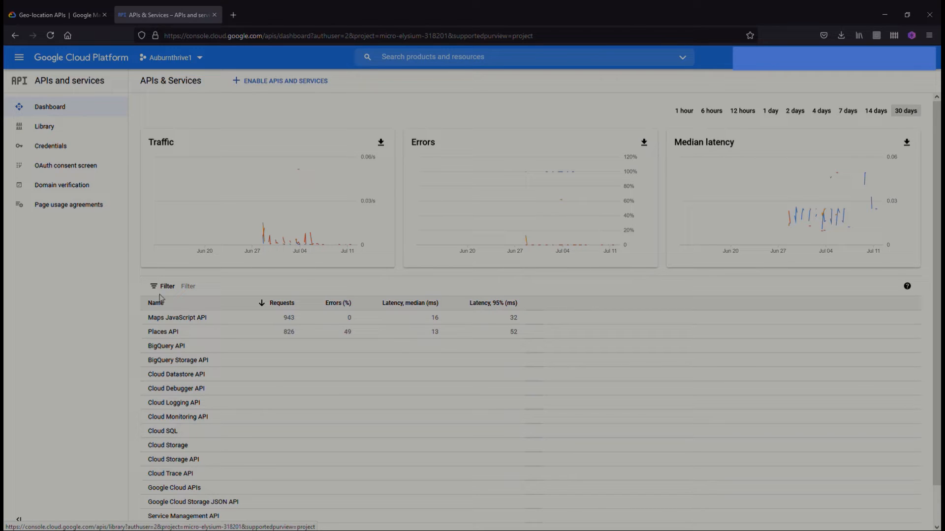
{"action": "left_click", "coordinate": [51, 147]}
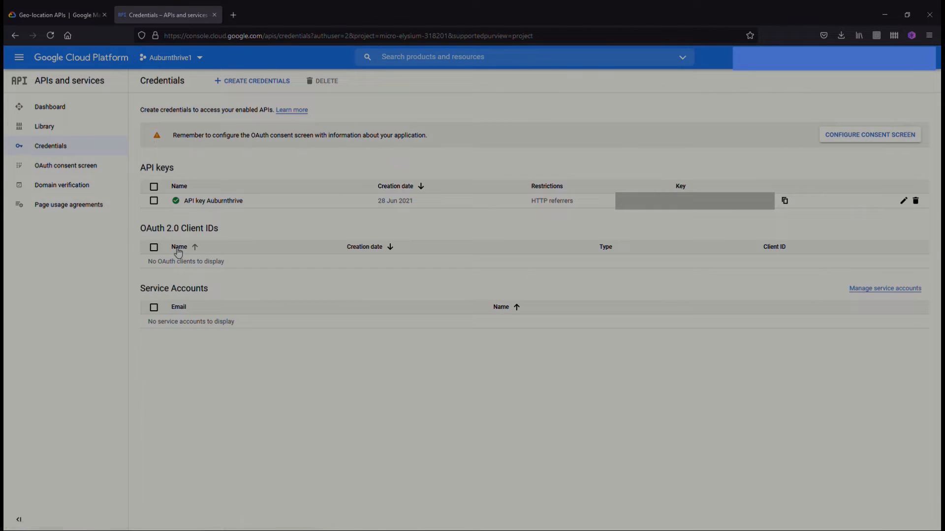
{"action": "left_click", "coordinate": [261, 81]}
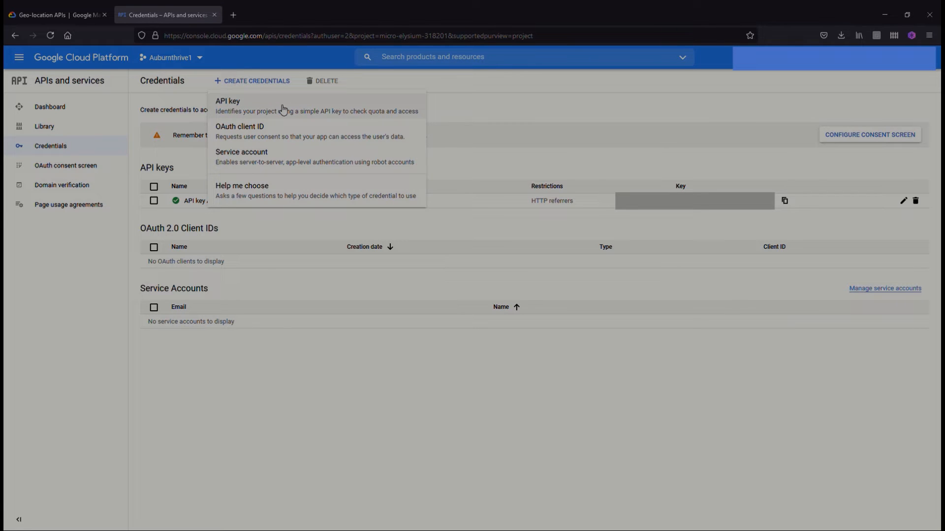
{"action": "left_click", "coordinate": [487, 110]}
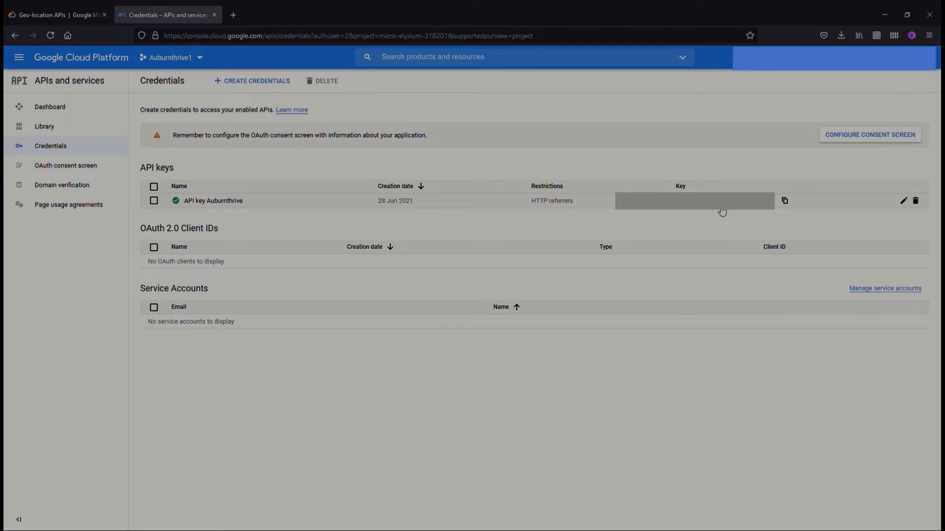
Browse the Google API Library for the available Maps APIs and return to the APIs and services dashboard
{"action": "left_click", "coordinate": [52, 112]}
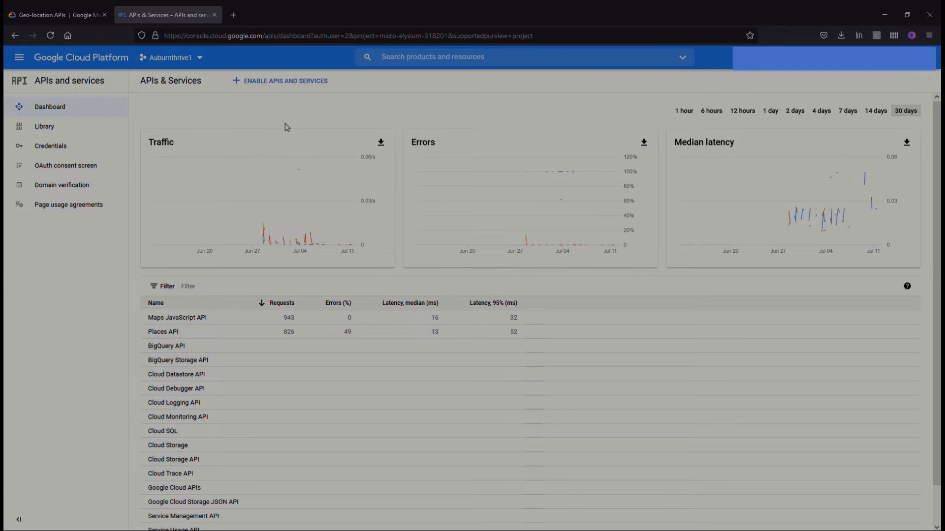
{"action": "left_click", "coordinate": [295, 87]}
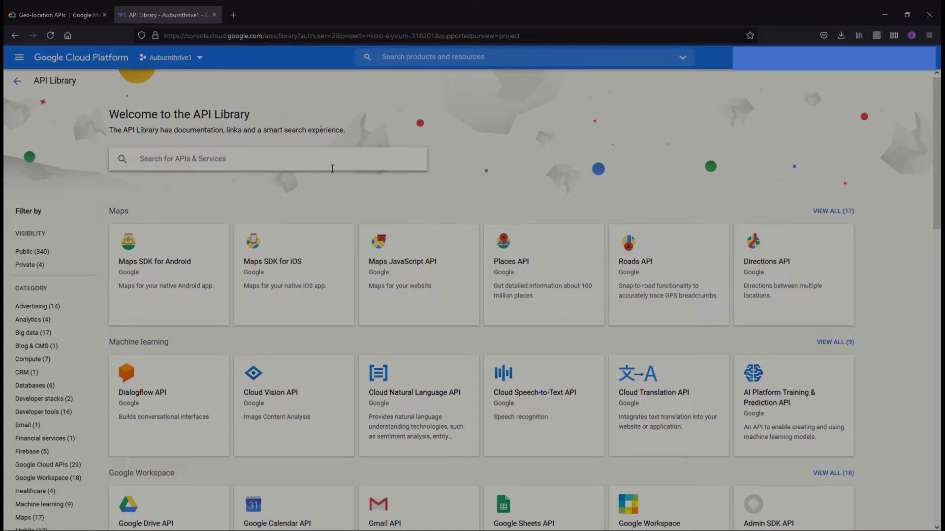
{"action": "scroll", "coordinate": [411, 342], "scroll_direction": "down", "scroll_amount": 3}
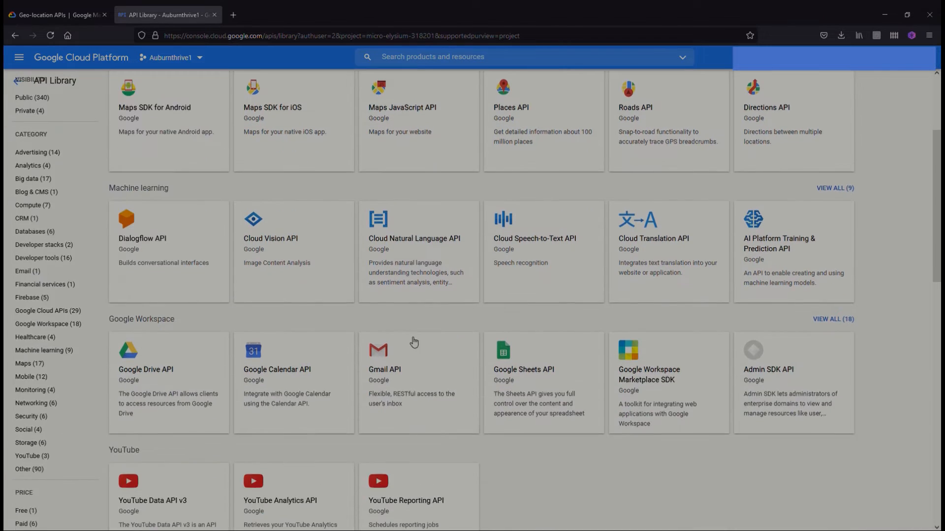
{"action": "scroll", "coordinate": [416, 374], "scroll_direction": "down", "scroll_amount": 5}
{"action": "scroll", "coordinate": [416, 388], "scroll_direction": "up", "scroll_amount": 8}
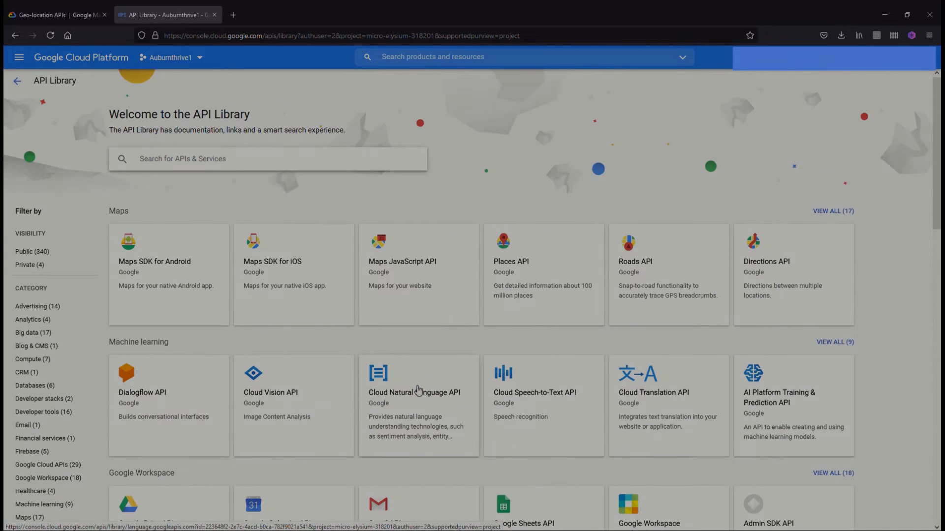
{"action": "left_click", "coordinate": [17, 81]}
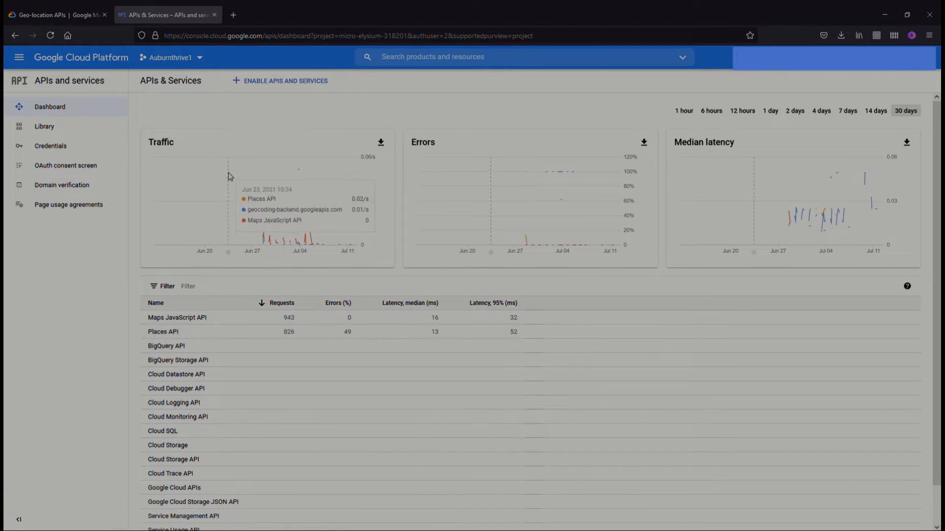
View the Roads API page from the API Library and return to the project's credentials
{"action": "left_click", "coordinate": [273, 83]}
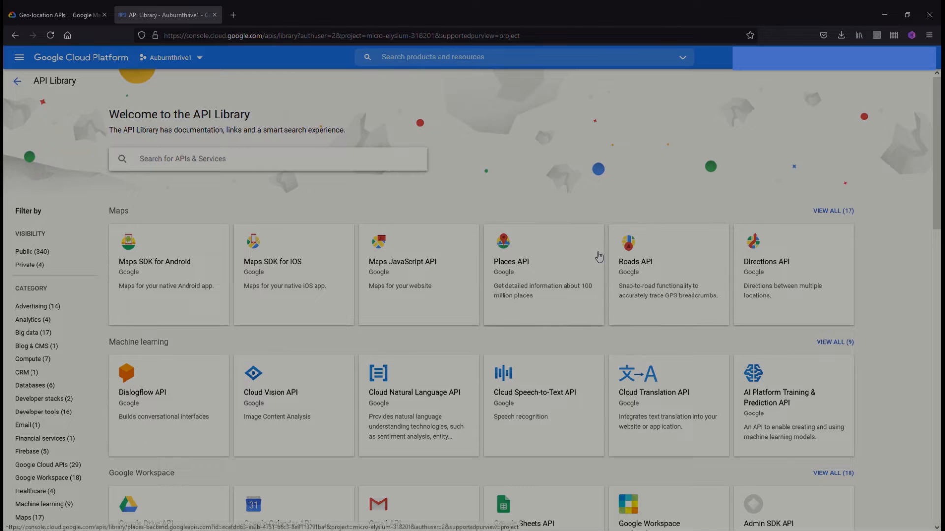
{"action": "left_click", "coordinate": [661, 276]}
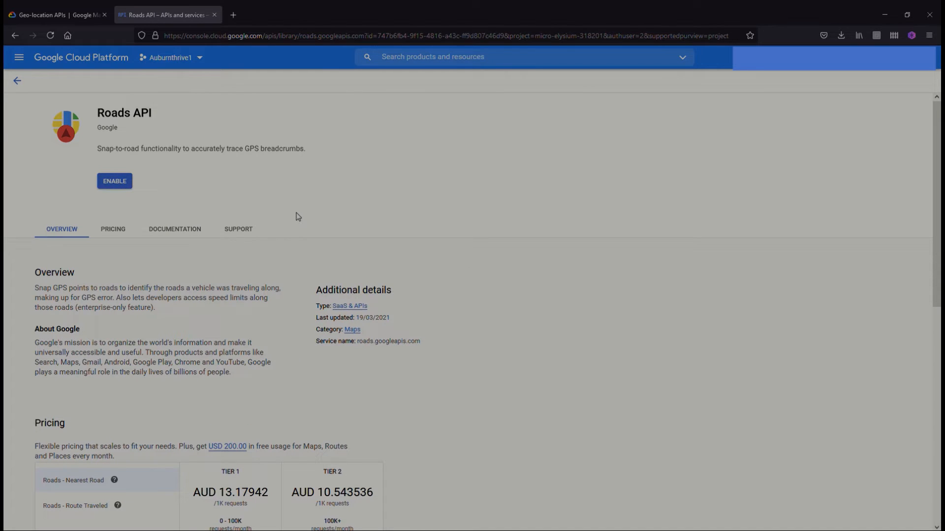
{"action": "left_click", "coordinate": [17, 82]}
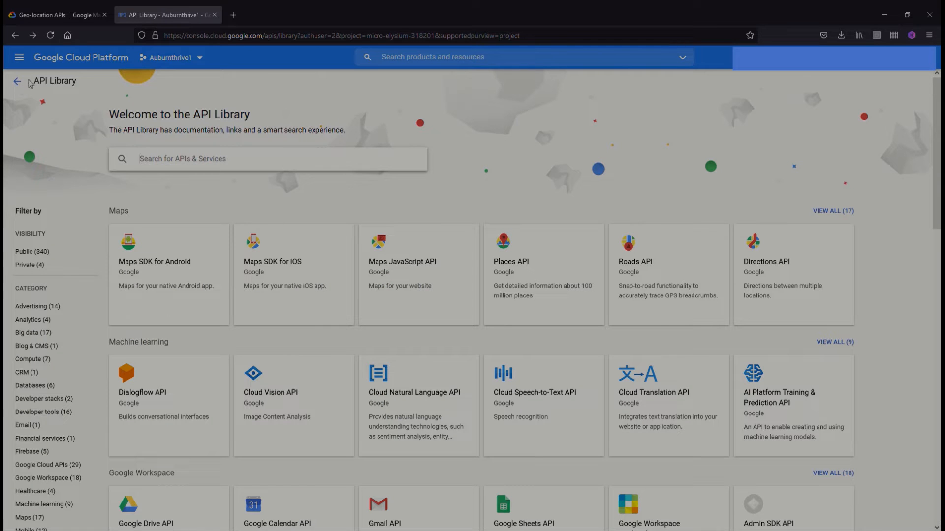
{"action": "left_click", "coordinate": [18, 83]}
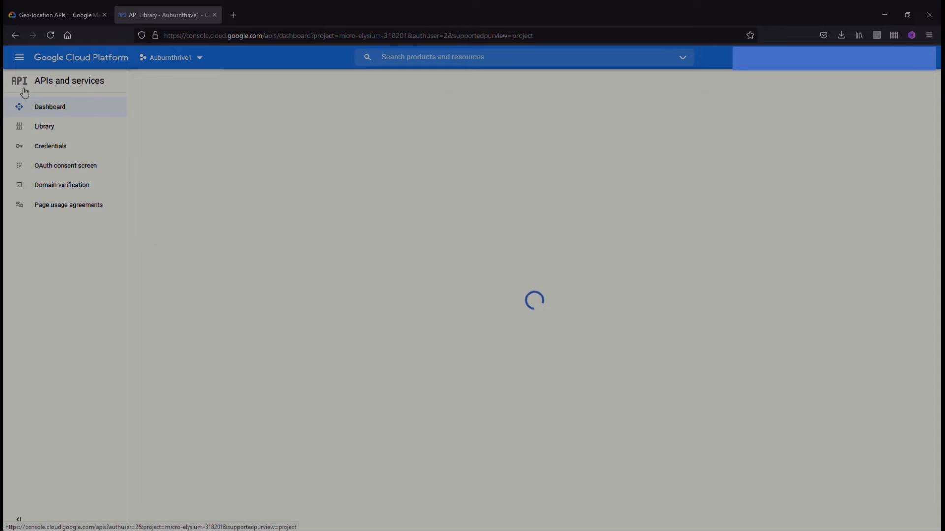
{"action": "left_click", "coordinate": [58, 148]}
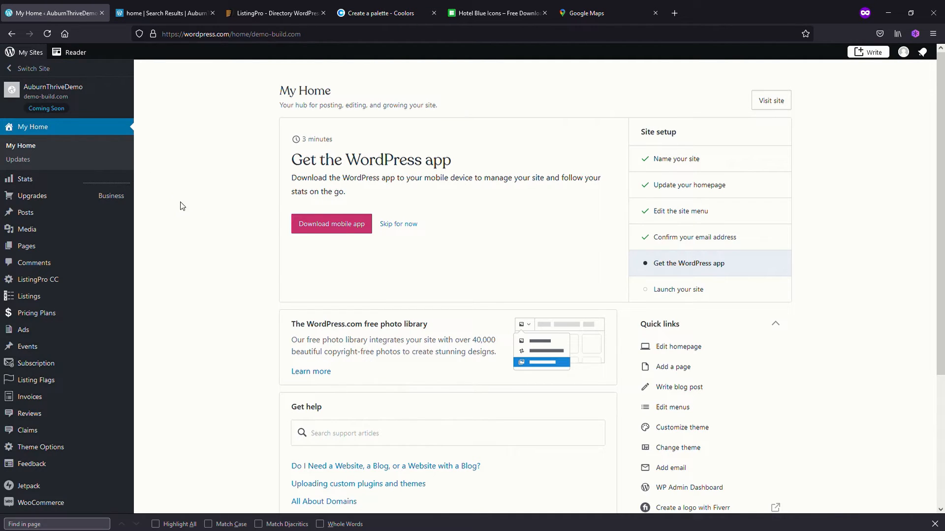
In the WordPress dashboard, view the default map location latitude and longitude in the ListingPro Listing theme options
{"action": "mouse_move", "coordinate": [27, 455]}
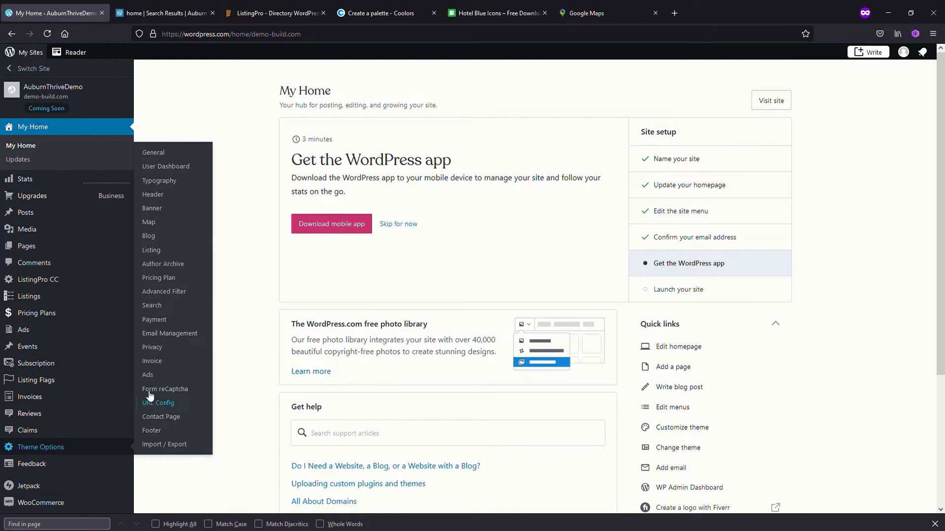
{"action": "left_click", "coordinate": [155, 253]}
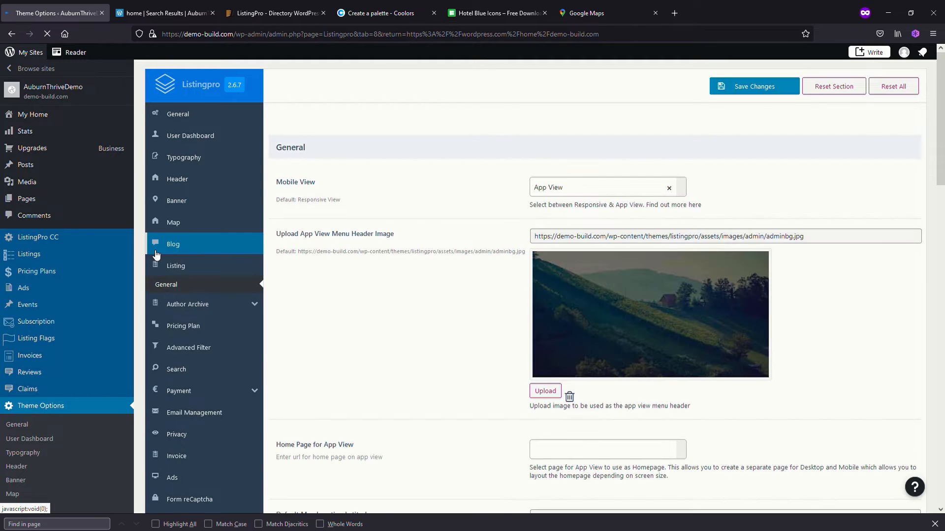
{"action": "scroll", "coordinate": [452, 306], "scroll_direction": "down", "scroll_amount": 4}
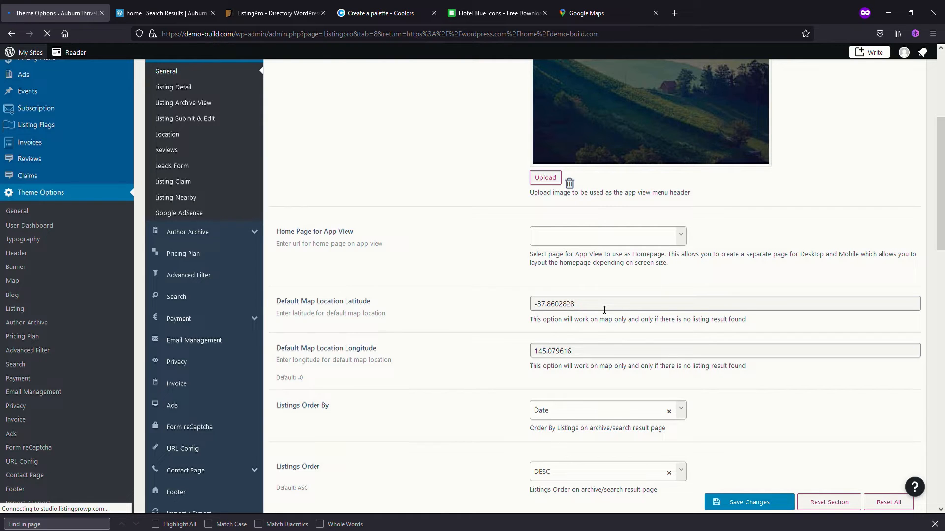
From the AuburnThrive homepage, search listings with the location "melb" and examine the Melbourne area on the results map
{"action": "left_click", "coordinate": [165, 16]}
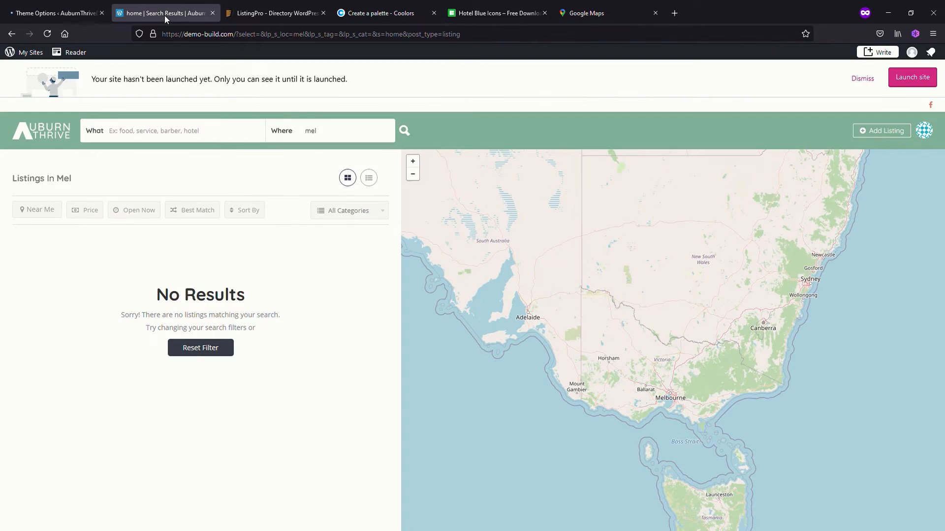
{"action": "left_click", "coordinate": [60, 132]}
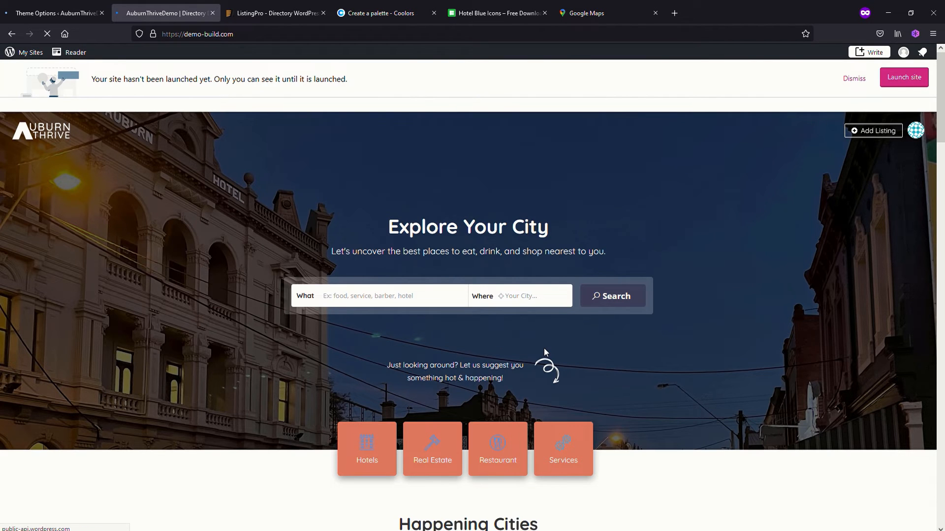
{"action": "left_click", "coordinate": [526, 295]}
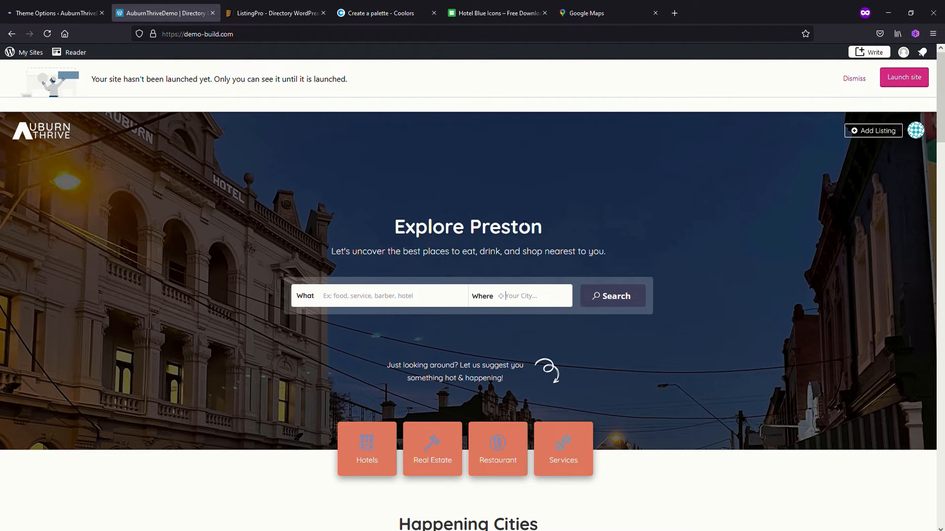
{"action": "type", "text": "melb"}
{"action": "key", "text": "Return"}
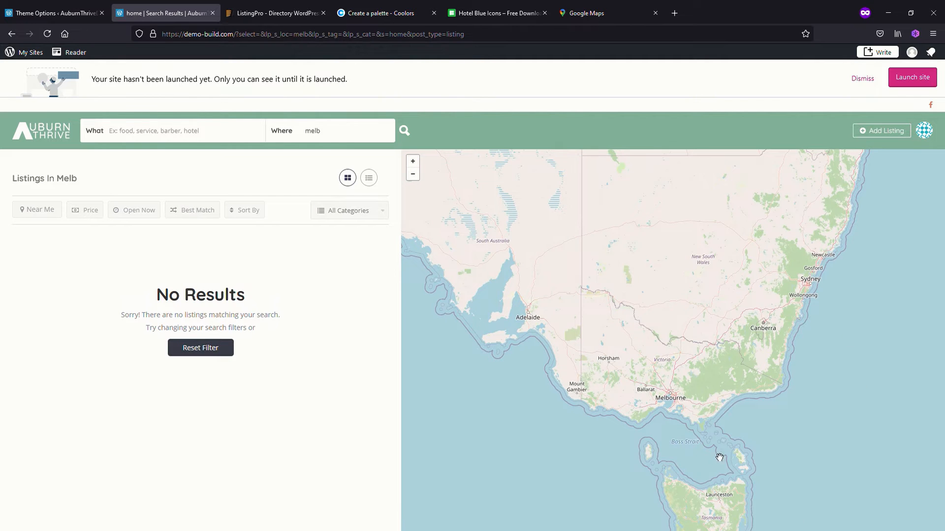
{"action": "scroll", "coordinate": [712, 390], "scroll_direction": "up", "scroll_amount": 1}
{"action": "left_click_drag", "start_coordinate": [693, 409], "coordinate": [710, 376]}
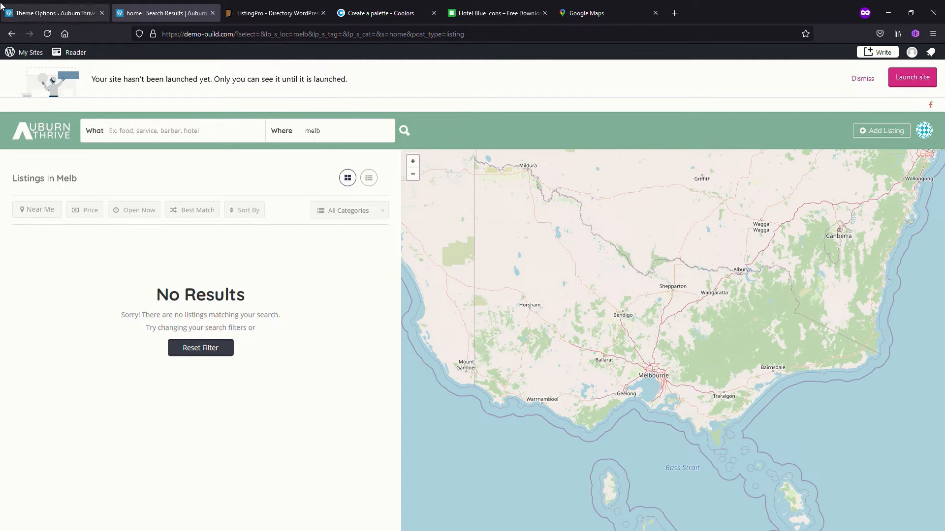
Return to the site's homepage and open the Map section of the ListingPro theme options
{"action": "left_click", "coordinate": [54, 140]}
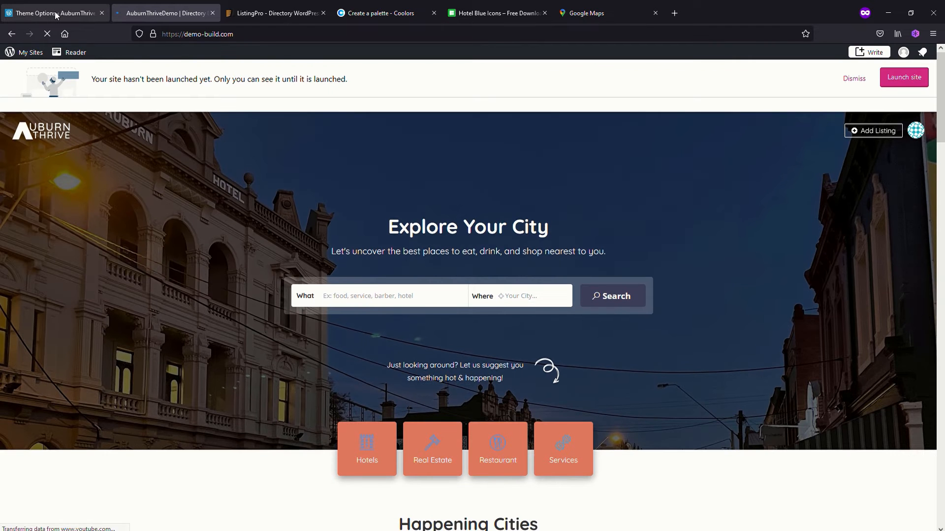
{"action": "left_click", "coordinate": [55, 15]}
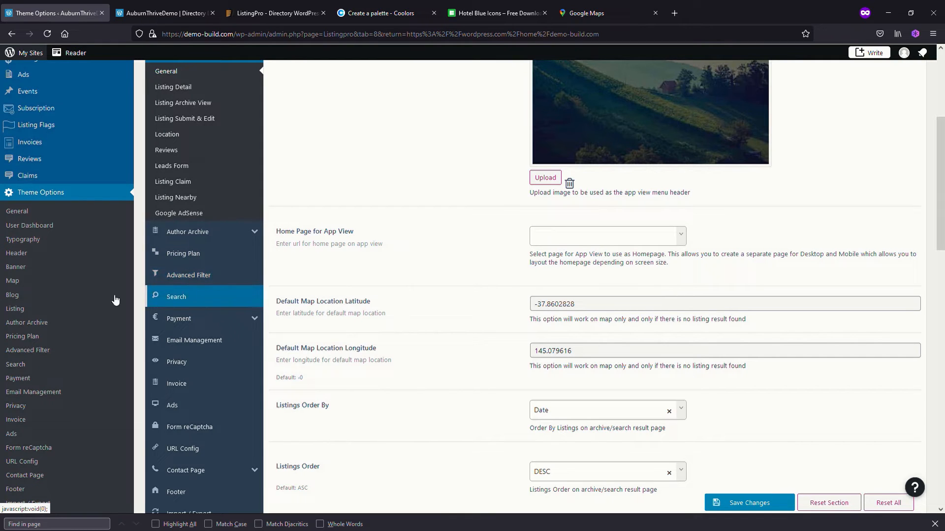
{"action": "left_click", "coordinate": [17, 285]}
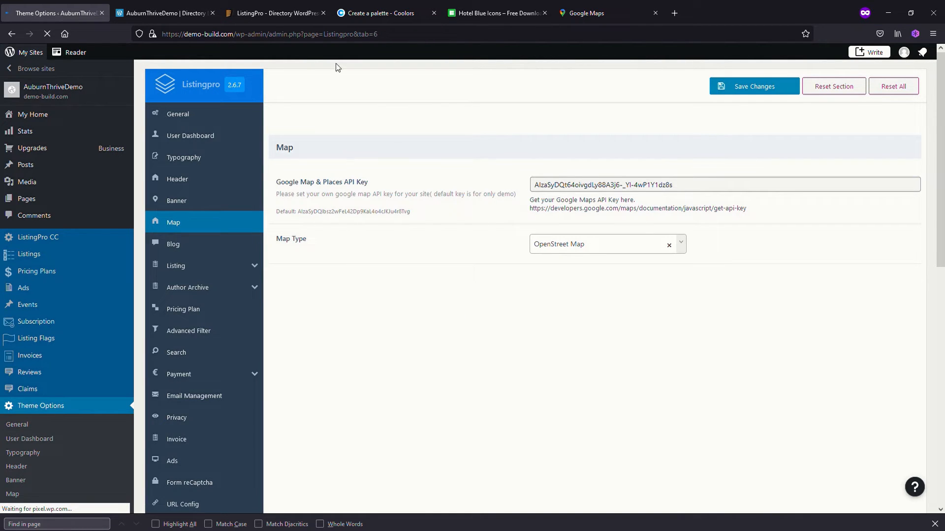
Search the directory site for "cafe" and look through the resulting listings
{"action": "left_click", "coordinate": [164, 16]}
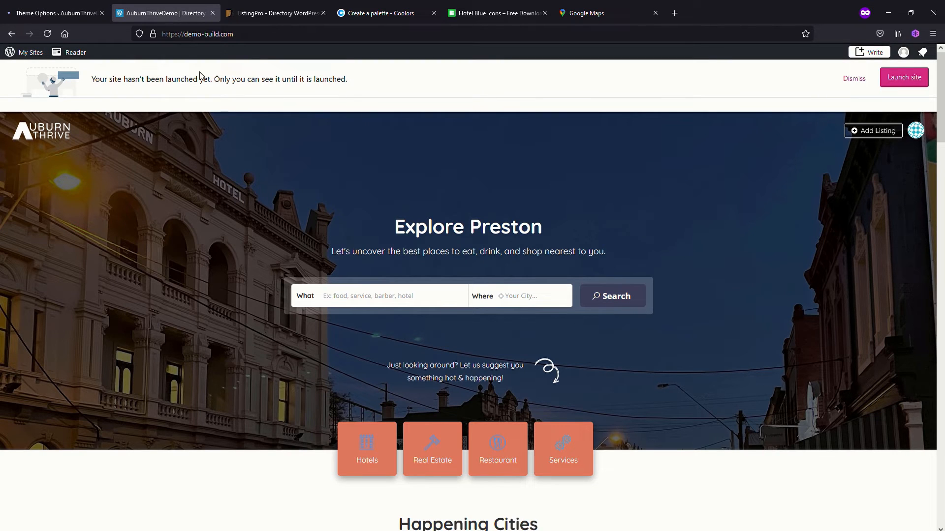
{"action": "left_click", "coordinate": [376, 303]}
{"action": "type", "text": "cafe"}
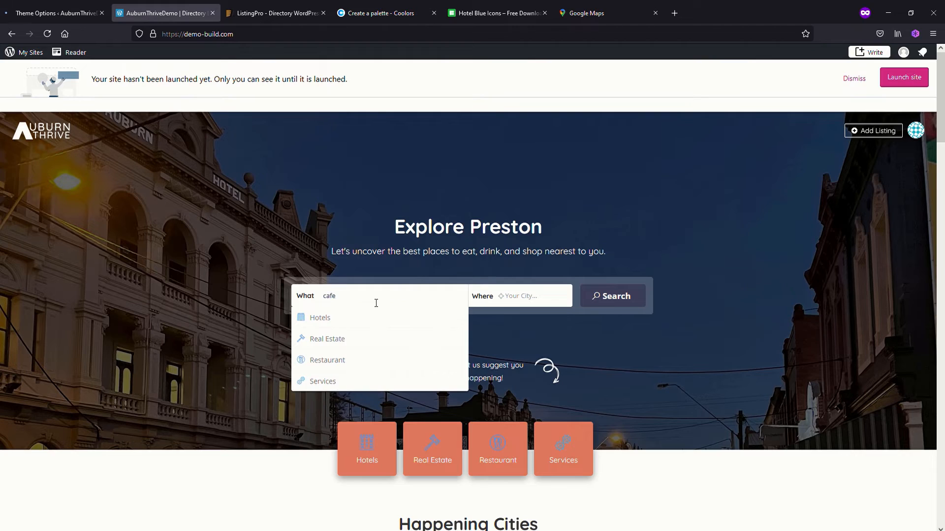
{"action": "key", "text": "Return"}
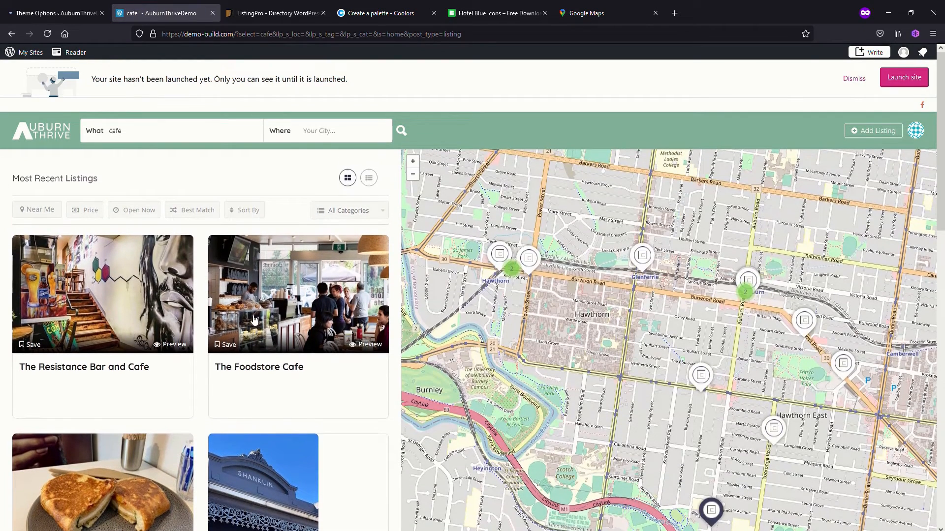
{"action": "scroll", "coordinate": [257, 320], "scroll_direction": "down", "scroll_amount": 1}
{"action": "scroll", "coordinate": [217, 352], "scroll_direction": "down", "scroll_amount": 2}
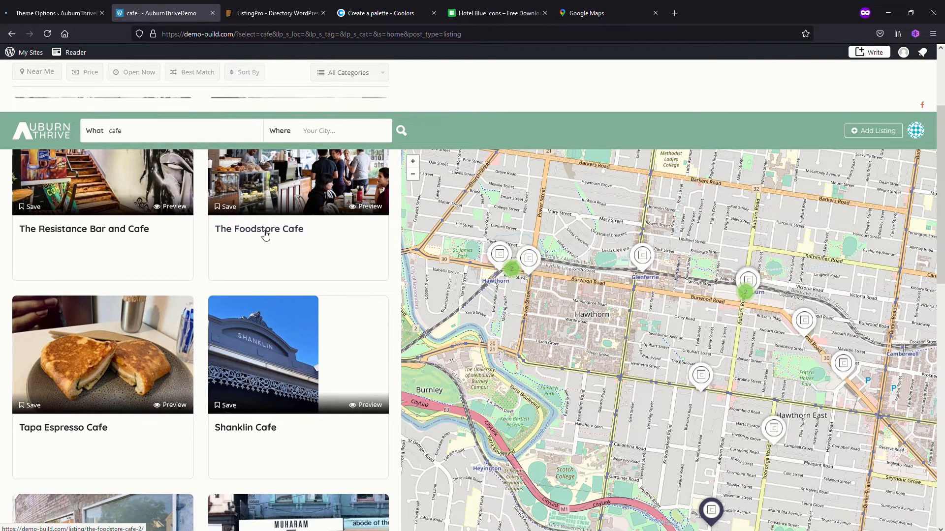
View The Foodstore Cafe listing's photos and details, and examine the listing pins on the cafe results map
{"action": "left_click", "coordinate": [261, 233]}
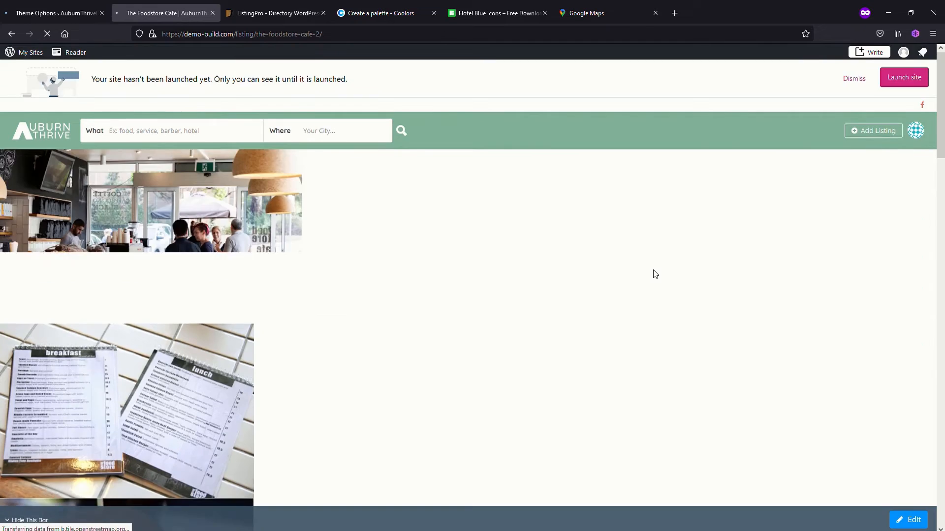
{"action": "scroll", "coordinate": [585, 368], "scroll_direction": "down", "scroll_amount": 2}
{"action": "scroll", "coordinate": [541, 366], "scroll_direction": "down", "scroll_amount": 3}
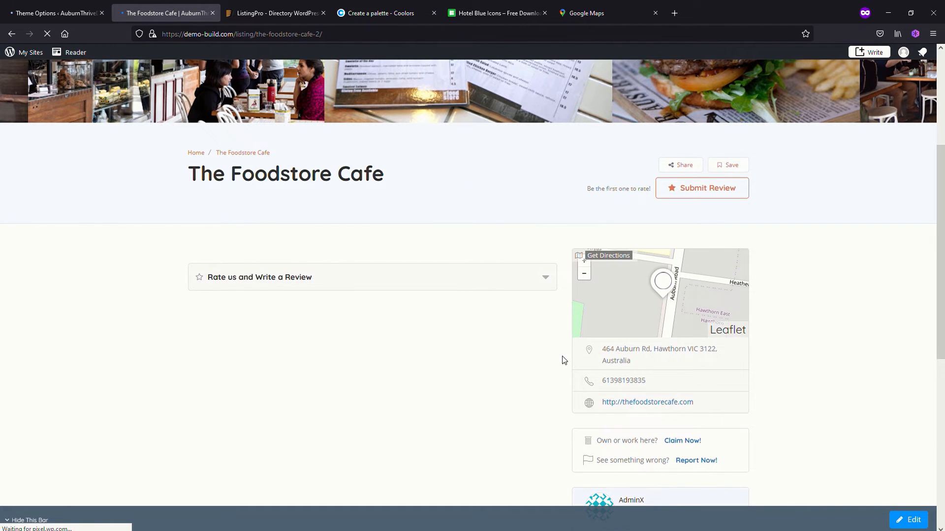
{"action": "scroll", "coordinate": [562, 357], "scroll_direction": "up", "scroll_amount": 4}
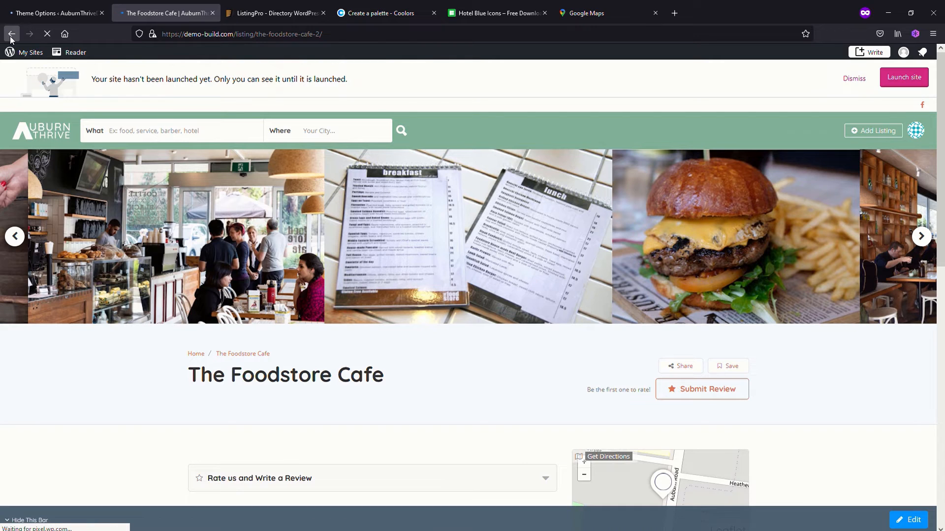
{"action": "left_click", "coordinate": [11, 34]}
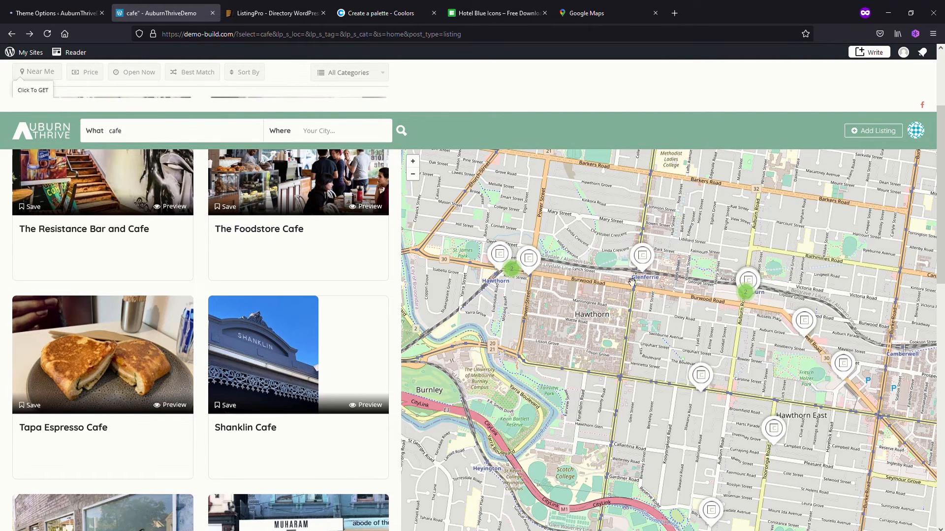
{"action": "left_click_drag", "start_coordinate": [684, 333], "coordinate": [673, 365]}
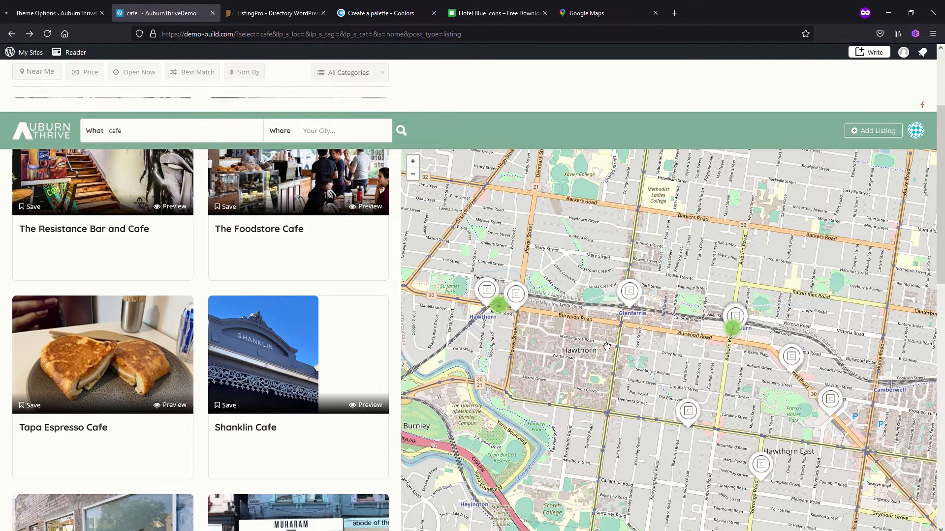
{"action": "left_click", "coordinate": [56, 136]}
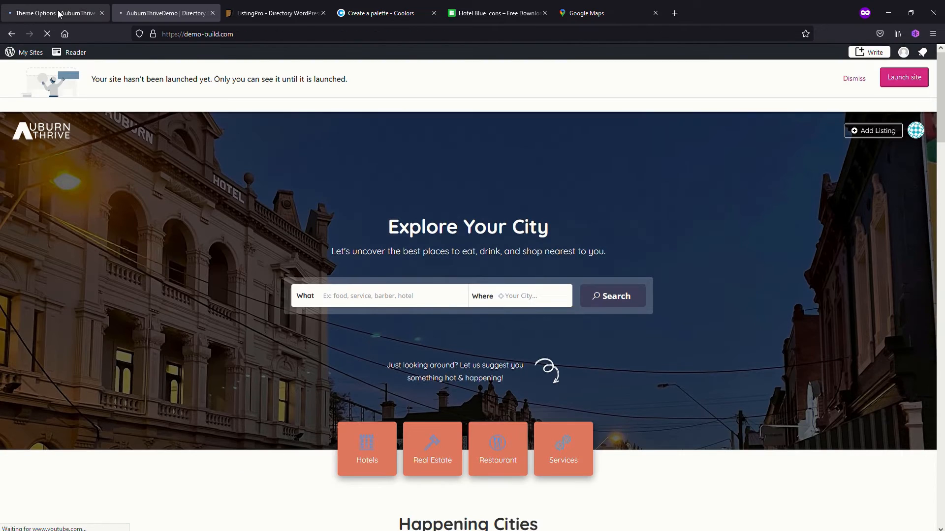
Replace the Google Map & Places API key in the theme's Map options
{"action": "left_click", "coordinate": [58, 14]}
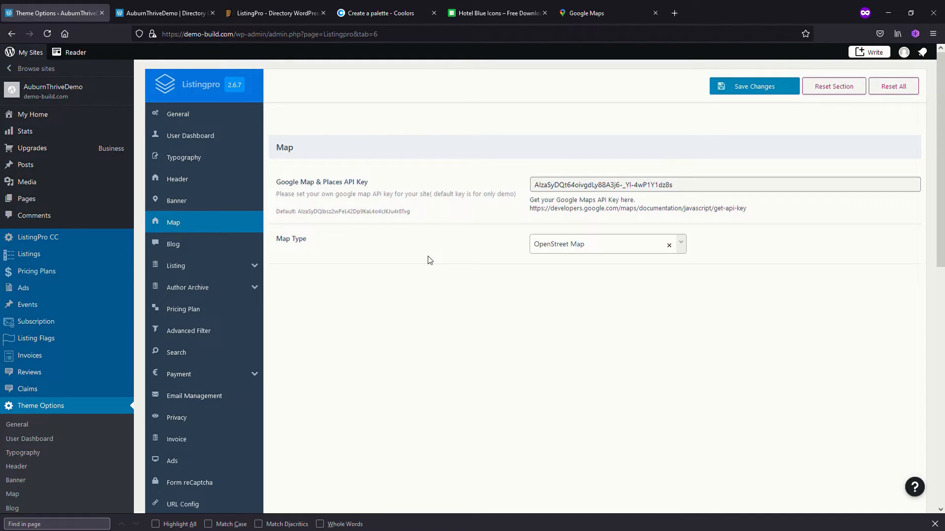
{"action": "left_click_drag", "start_coordinate": [706, 191], "coordinate": [485, 183]}
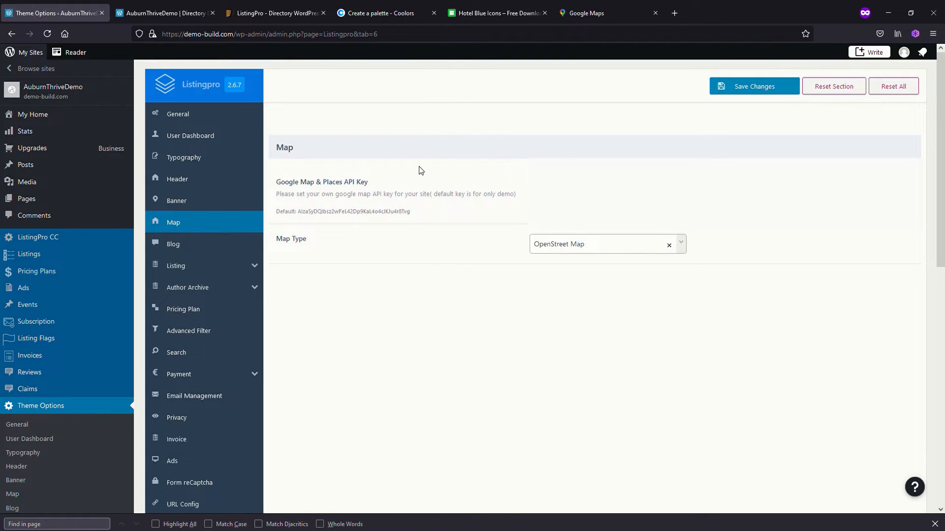
{"action": "left_click", "coordinate": [599, 143]}
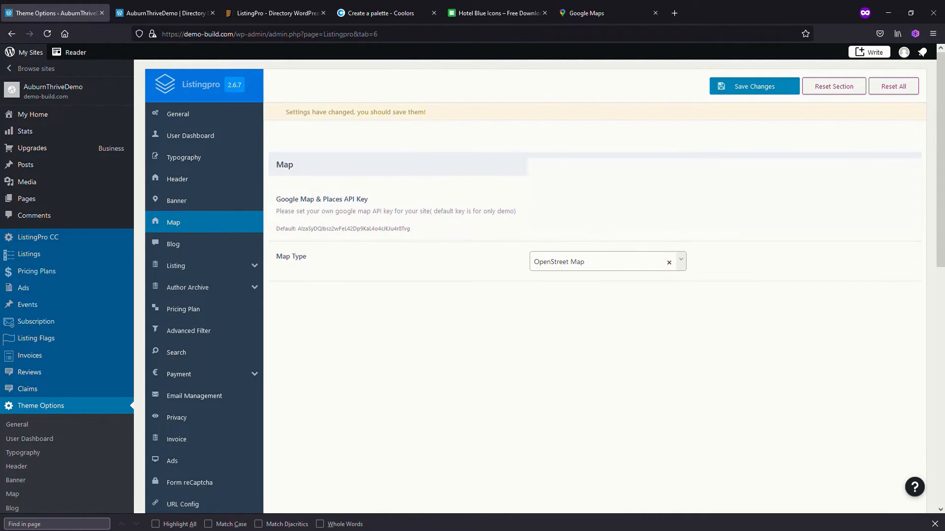
Set the Map Type to Google Map and save the theme options
{"action": "left_click", "coordinate": [685, 266]}
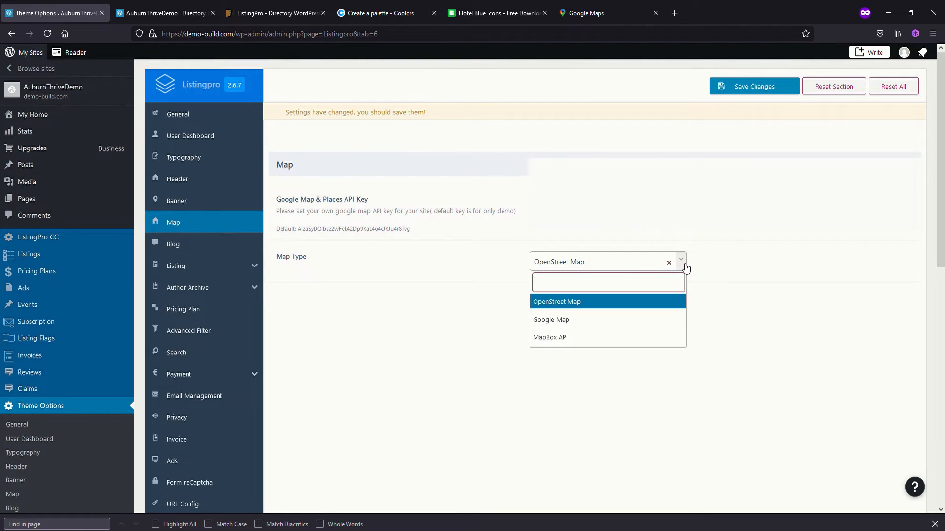
{"action": "left_click", "coordinate": [579, 321]}
{"action": "left_click", "coordinate": [744, 85]}
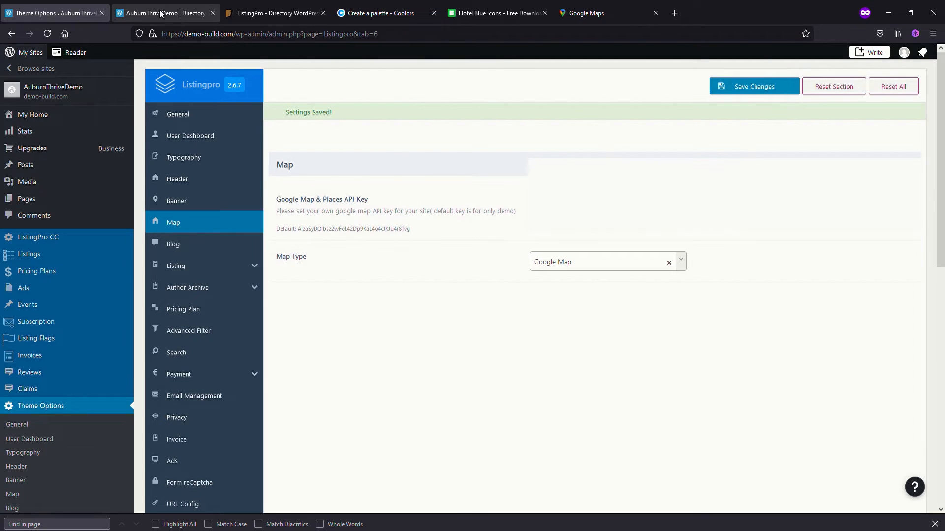
Reload the AuburnThrive homepage and search the directory for "cafe" to check the new map type
{"action": "left_click", "coordinate": [164, 14]}
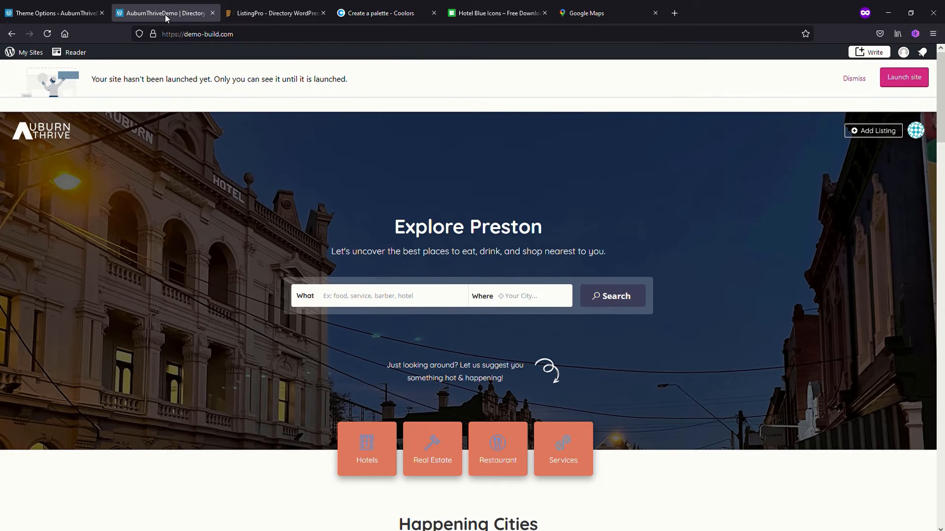
{"action": "left_click", "coordinate": [48, 35]}
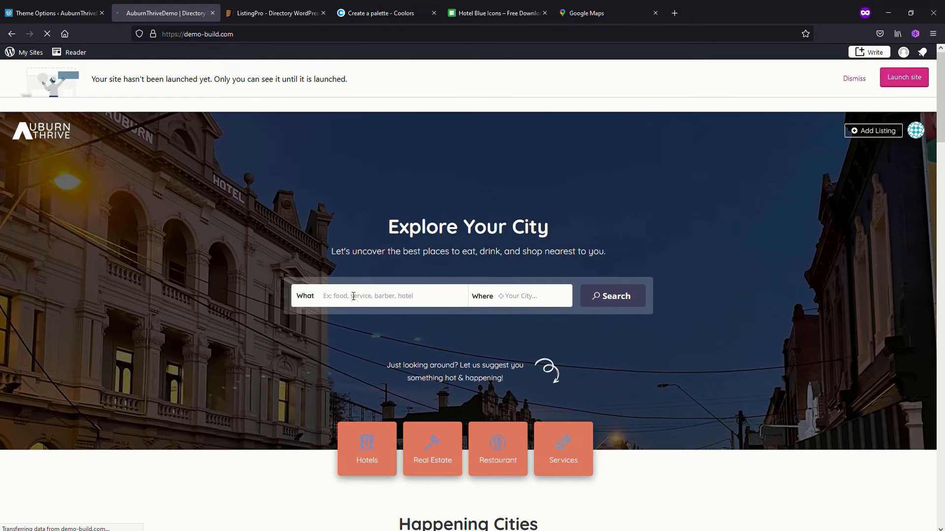
{"action": "left_click", "coordinate": [355, 300]}
{"action": "type", "text": "c"}
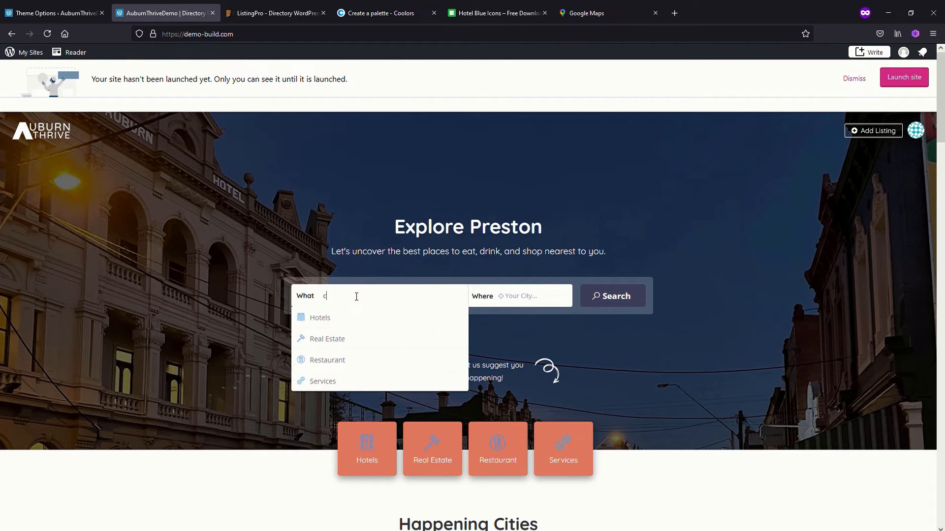
{"action": "type", "text": "afe"}
{"action": "key", "text": "Return"}
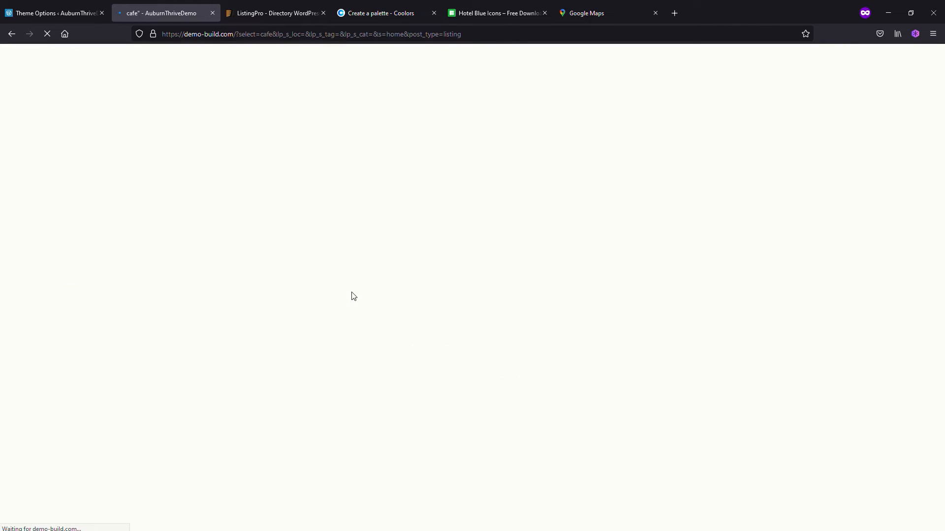
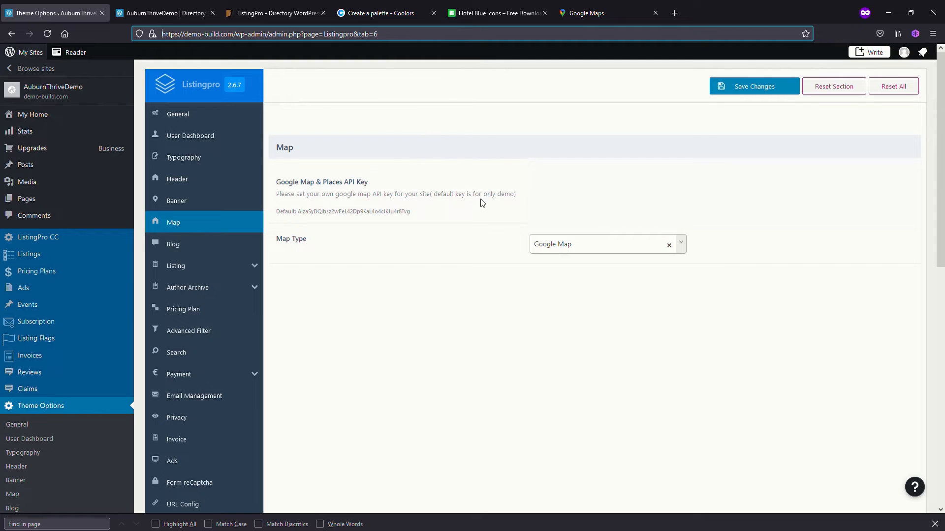
Search the AuburnThrive homepage for "cafe", open The Foodstore Cafe listing and check the location map in its details
{"action": "left_click", "coordinate": [173, 13]}
{"action": "left_click", "coordinate": [369, 302]}
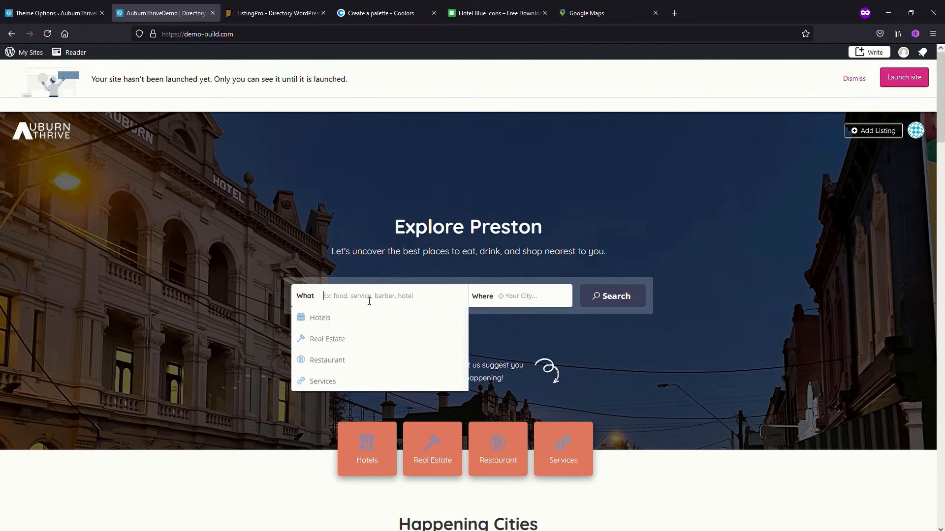
{"action": "type", "text": "cafe"}
{"action": "key", "text": "Return"}
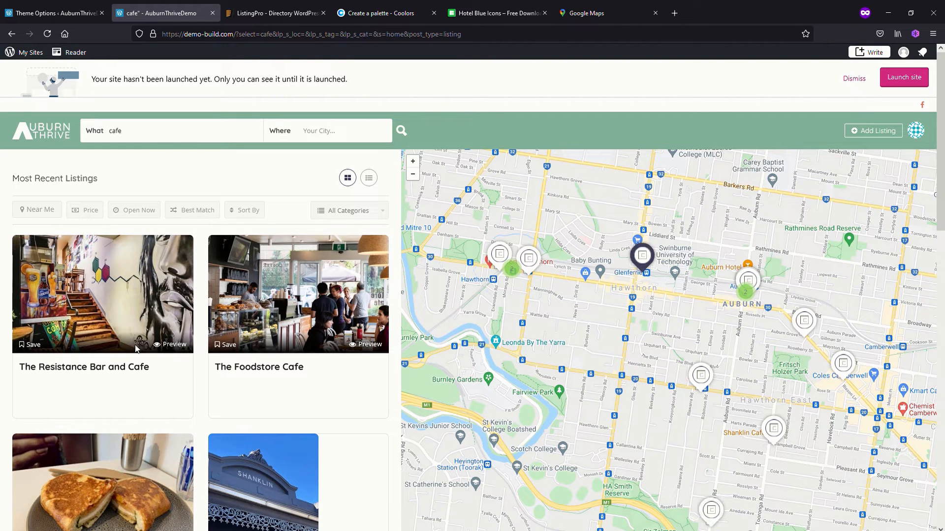
{"action": "left_click", "coordinate": [267, 369]}
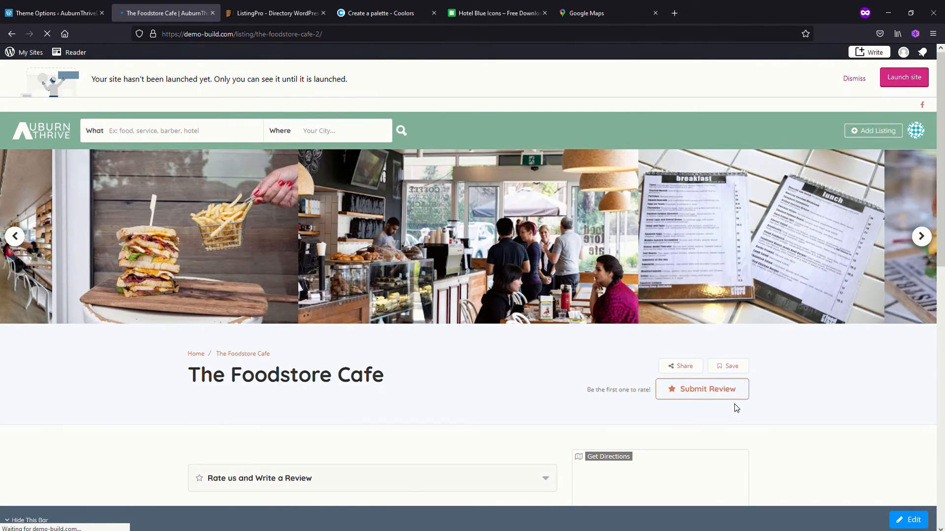
{"action": "scroll", "coordinate": [797, 390], "scroll_direction": "down", "scroll_amount": 3}
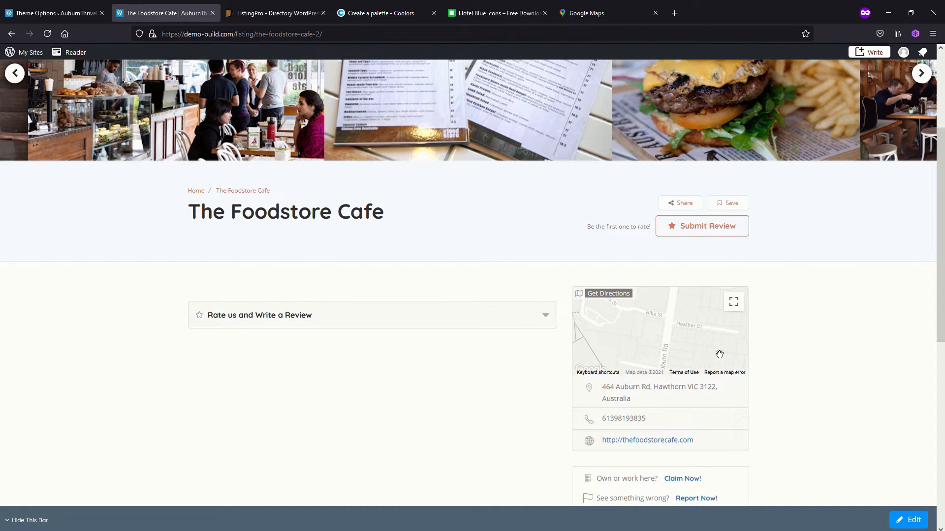
{"action": "scroll", "coordinate": [698, 320], "scroll_direction": "down", "scroll_amount": 1}
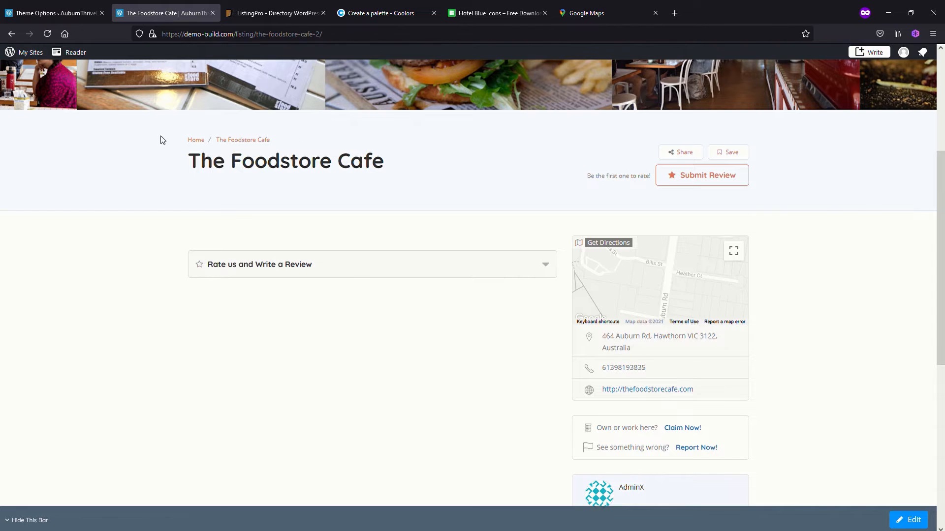
Set the map pin image for the contact and listing details pages to icons8-marker-40.png in the general Listing options and save
{"action": "left_click", "coordinate": [52, 14]}
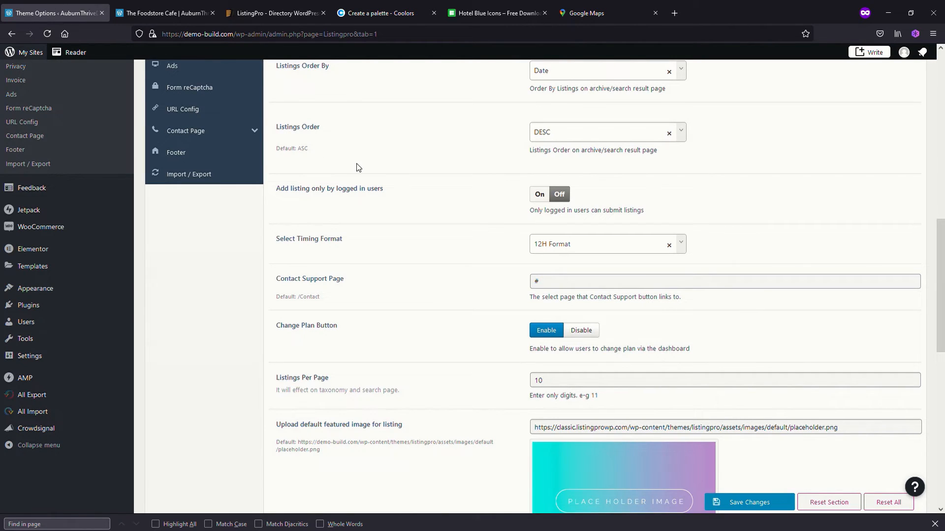
{"action": "scroll", "coordinate": [274, 265], "scroll_direction": "up", "scroll_amount": 2}
{"action": "scroll", "coordinate": [274, 265], "scroll_direction": "up", "scroll_amount": 5}
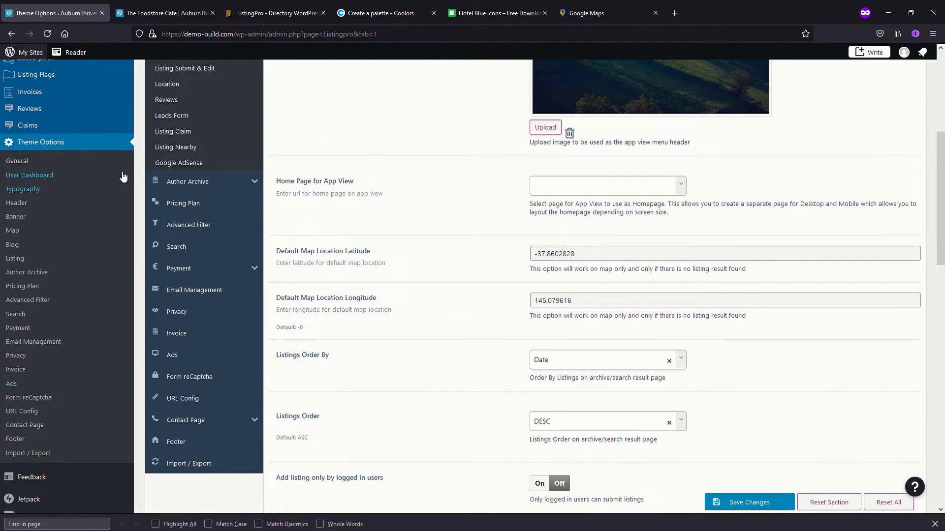
{"action": "scroll", "coordinate": [295, 211], "scroll_direction": "up", "scroll_amount": 5}
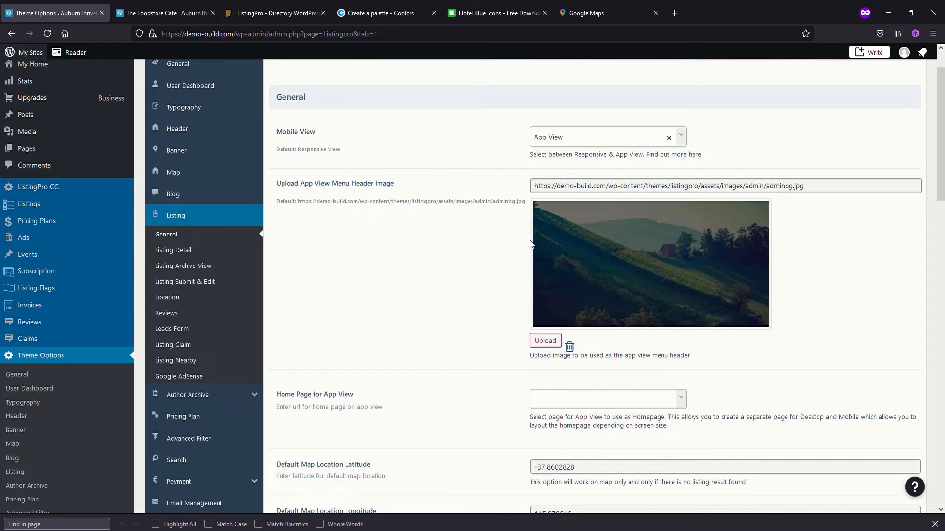
{"action": "scroll", "coordinate": [494, 332], "scroll_direction": "down", "scroll_amount": 3}
{"action": "scroll", "coordinate": [498, 337], "scroll_direction": "down", "scroll_amount": 3}
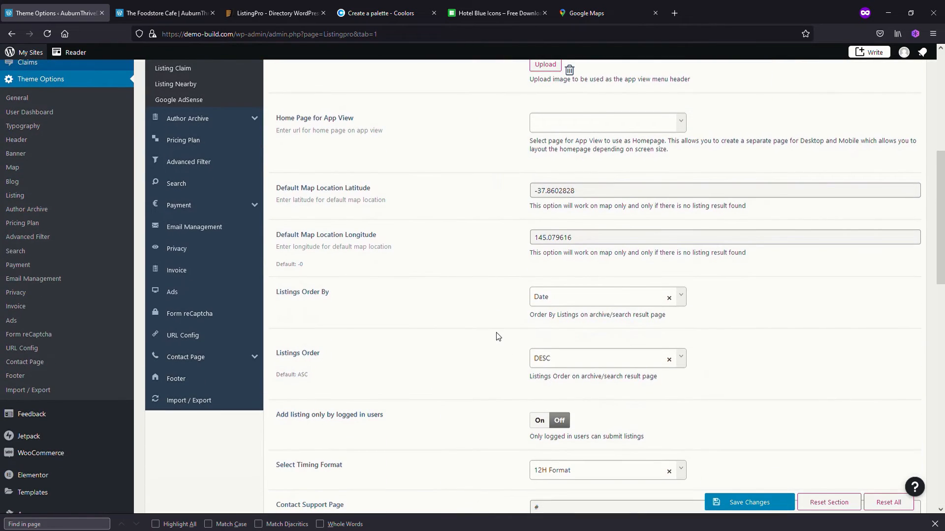
{"action": "scroll", "coordinate": [498, 337], "scroll_direction": "down", "scroll_amount": 2}
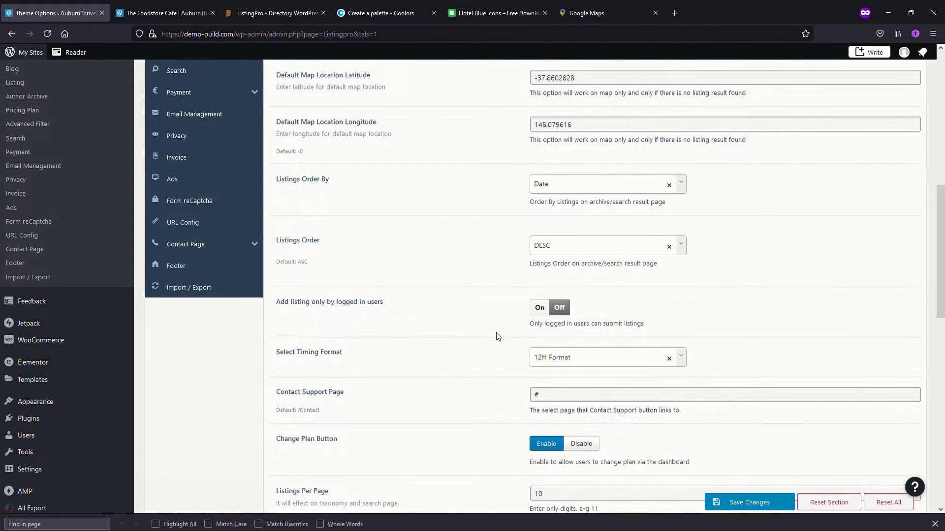
{"action": "scroll", "coordinate": [497, 337], "scroll_direction": "down", "scroll_amount": 8}
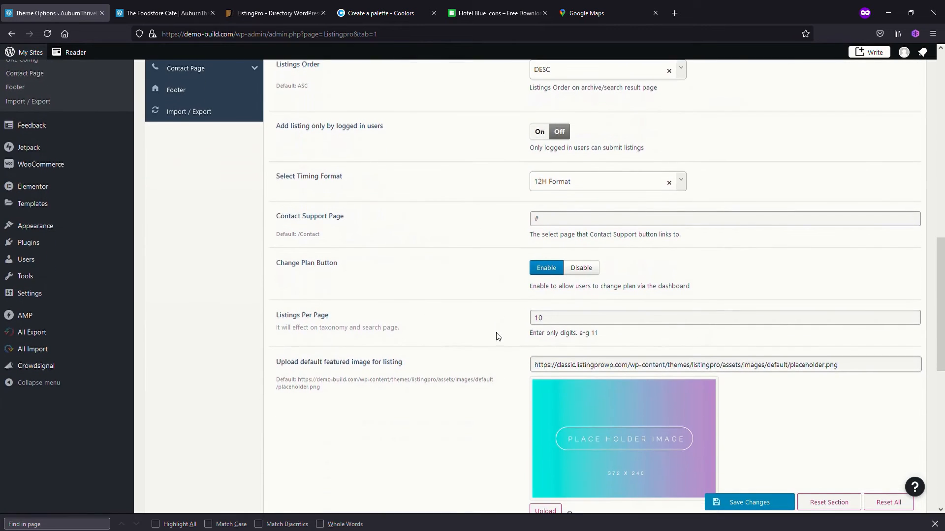
{"action": "scroll", "coordinate": [497, 337], "scroll_direction": "down", "scroll_amount": 2}
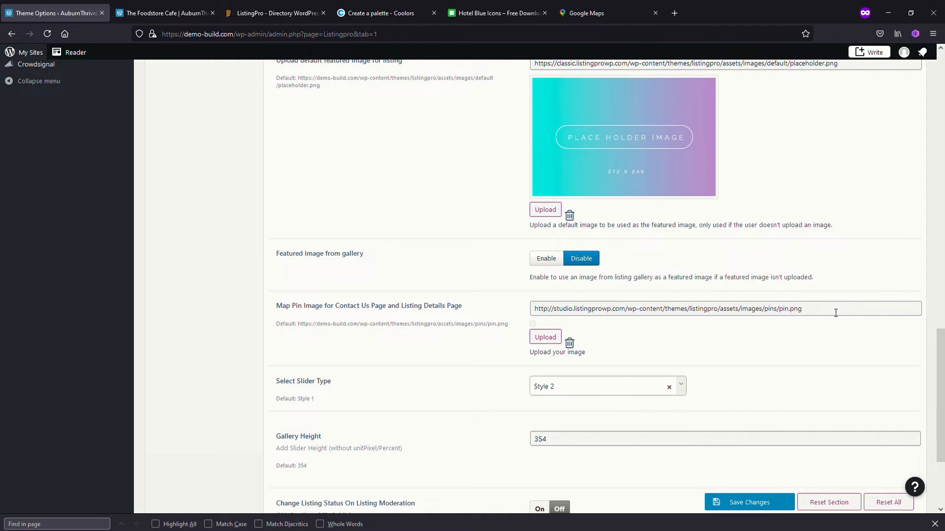
{"action": "left_click", "coordinate": [552, 340]}
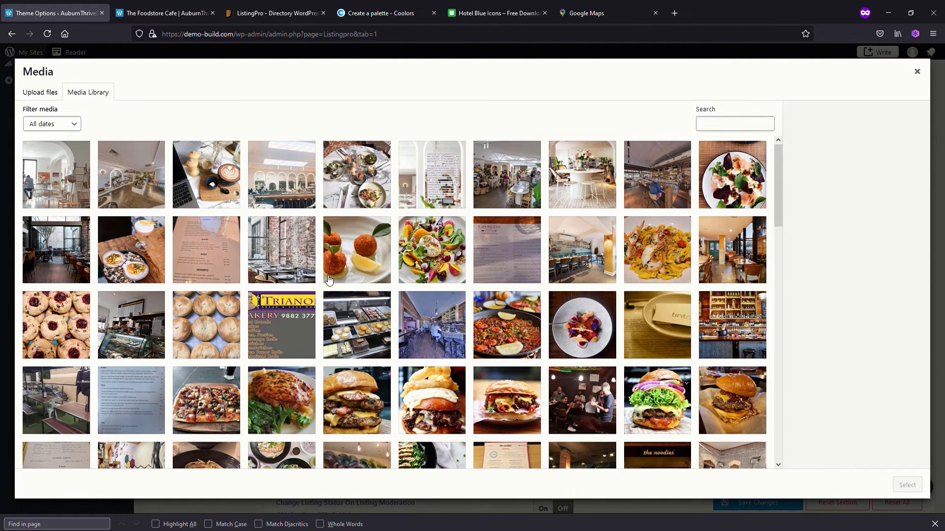
{"action": "scroll", "coordinate": [664, 294], "scroll_direction": "down", "scroll_amount": 15}
{"action": "left_click", "coordinate": [666, 294]}
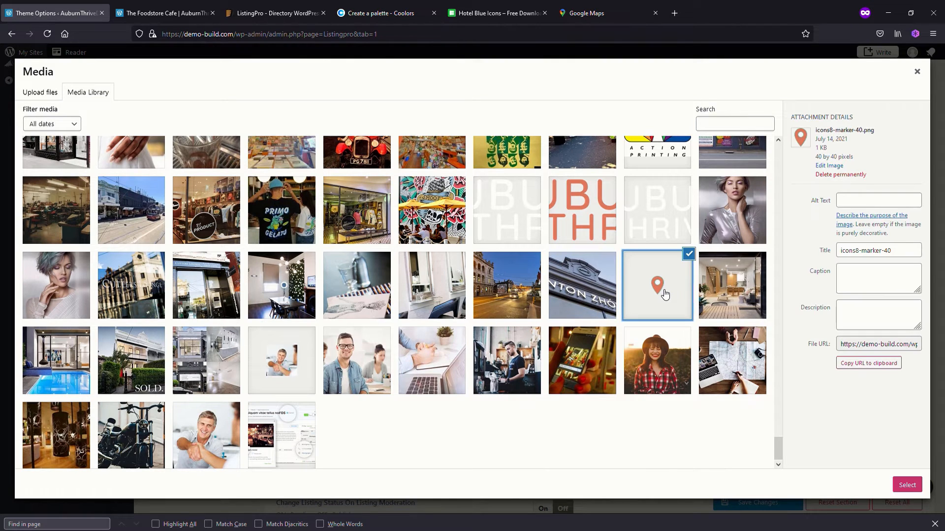
{"action": "left_click", "coordinate": [907, 486]}
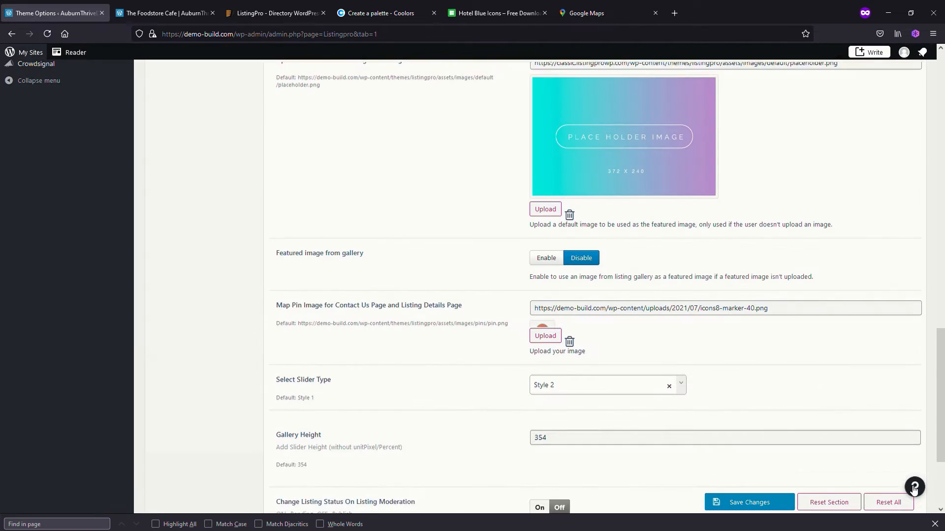
{"action": "left_click", "coordinate": [748, 503]}
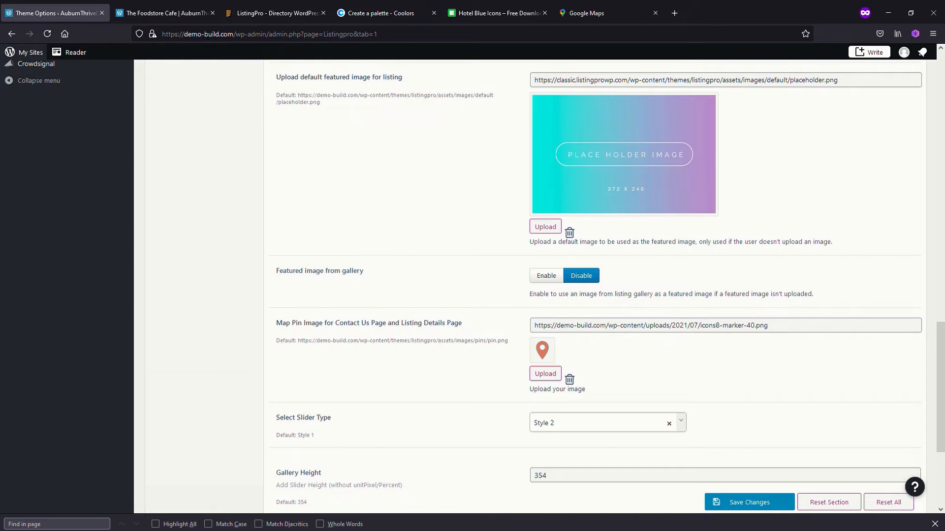
Reload The Foodstore Cafe listing and check the pin on its location map
{"action": "left_click", "coordinate": [174, 15]}
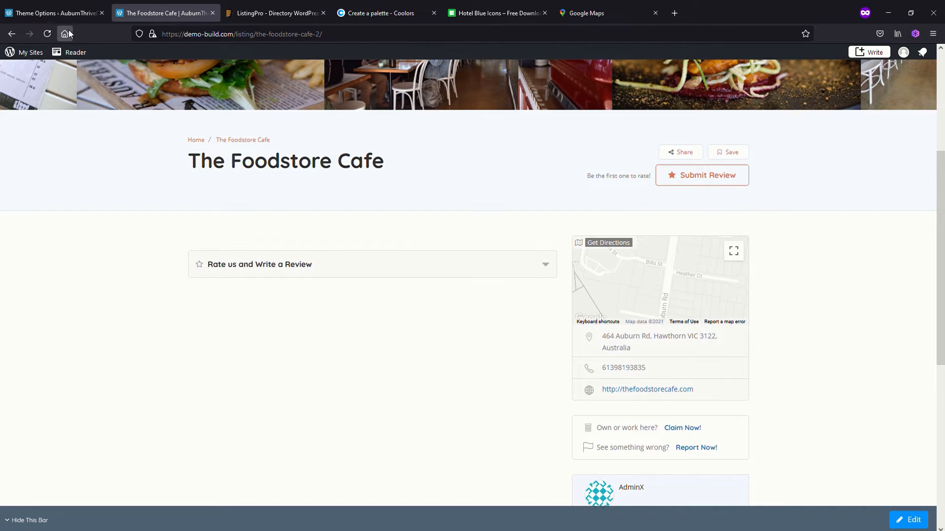
{"action": "left_click", "coordinate": [47, 33]}
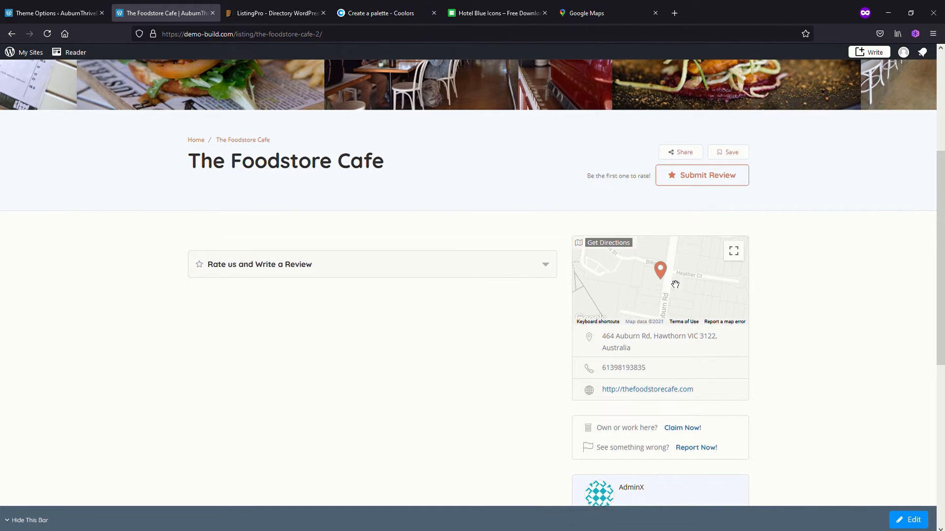
{"action": "key", "text": "ctrl+shift+Tab"}
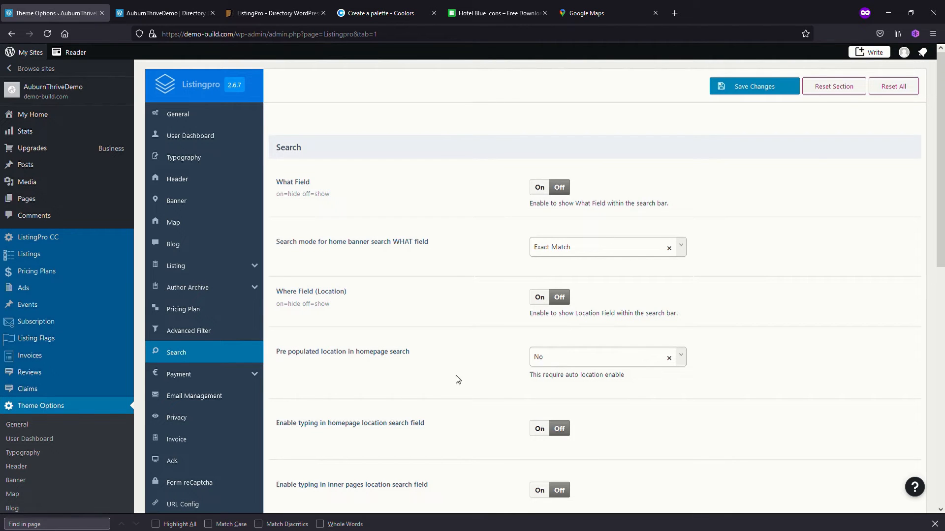
Review the theme's location search settings and test the reloaded homepage's Where field by choosing Melbourne VIC, Australia
{"action": "scroll", "coordinate": [472, 386], "scroll_direction": "down", "scroll_amount": 6}
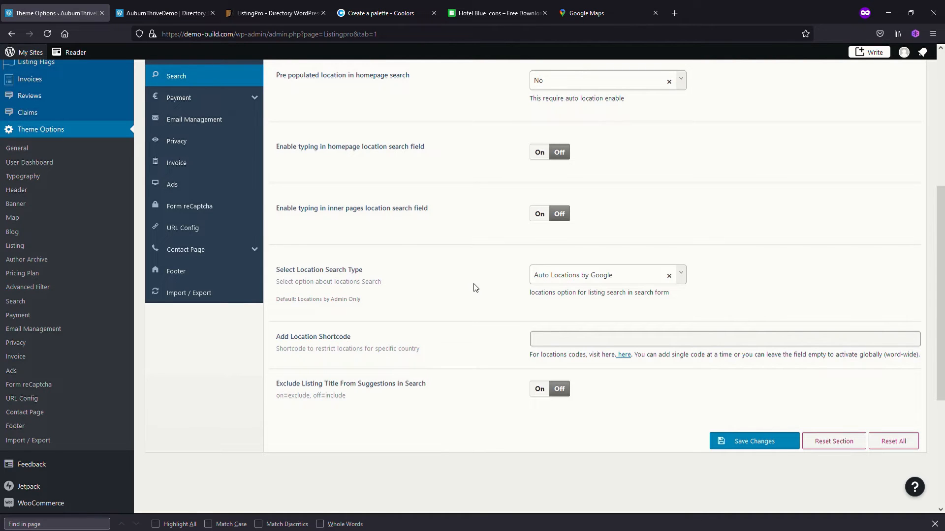
{"action": "left_click", "coordinate": [167, 14]}
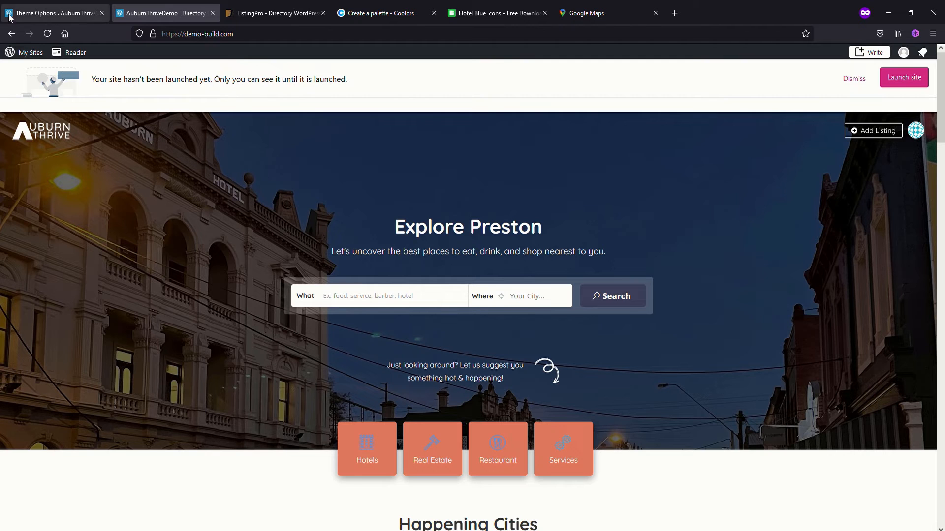
{"action": "left_click", "coordinate": [47, 34]}
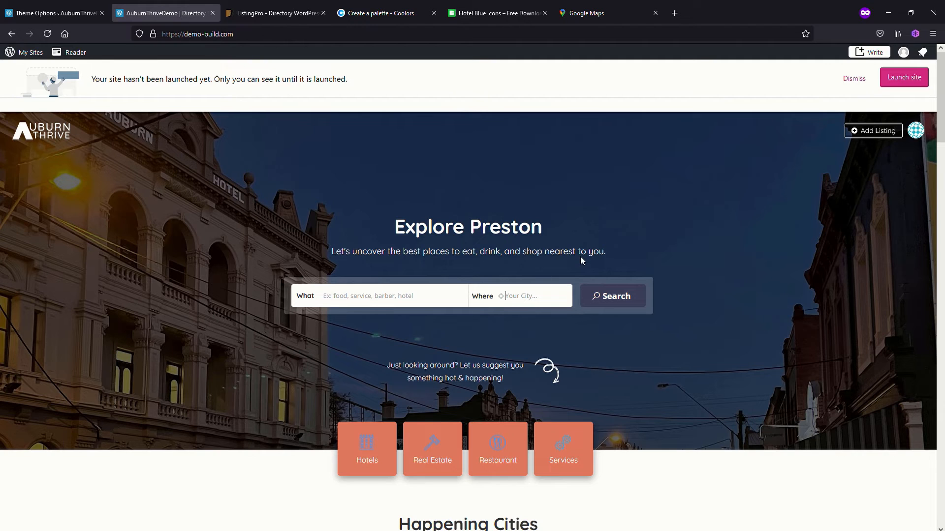
{"action": "type", "text": "mel"}
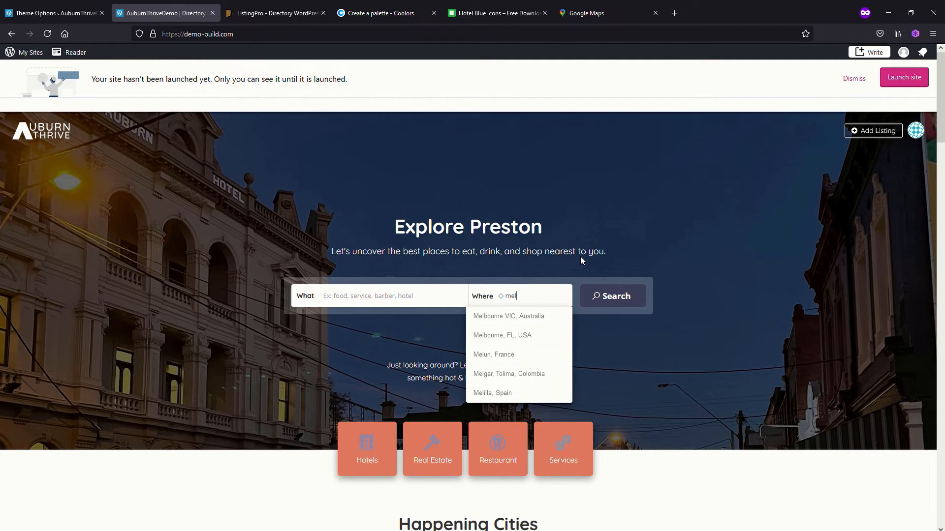
{"action": "left_click", "coordinate": [507, 317]}
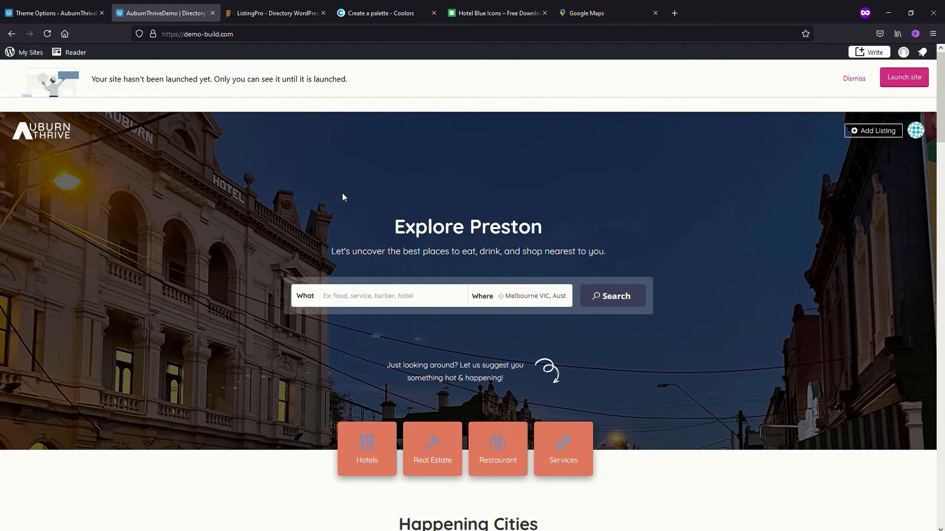
Set the Location Search Type to Locations by Admin Only in the theme's Search options and save
{"action": "left_click", "coordinate": [53, 13]}
{"action": "left_click", "coordinate": [684, 281]}
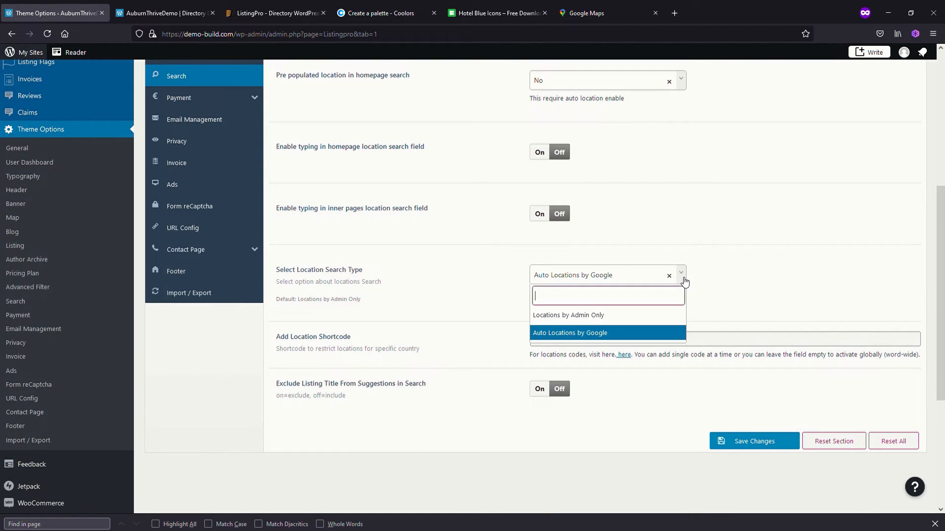
{"action": "left_click", "coordinate": [591, 317]}
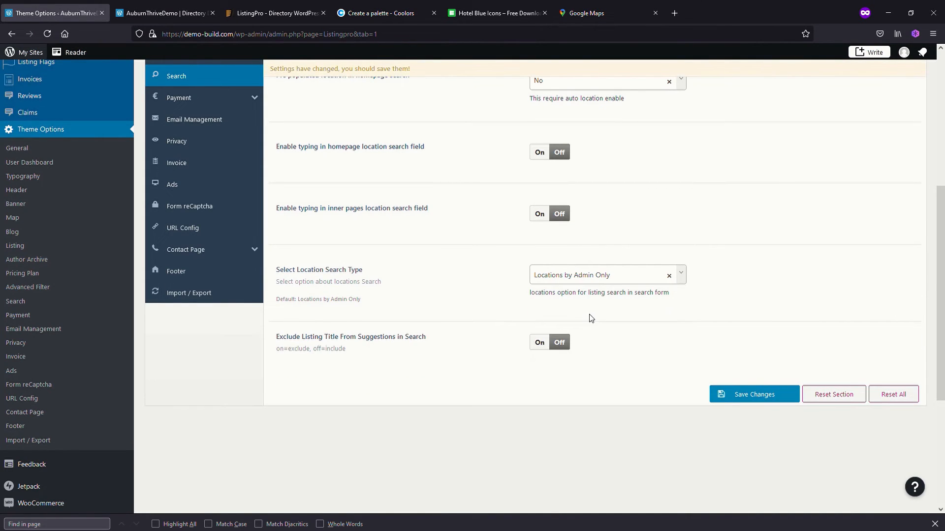
{"action": "left_click", "coordinate": [754, 394]}
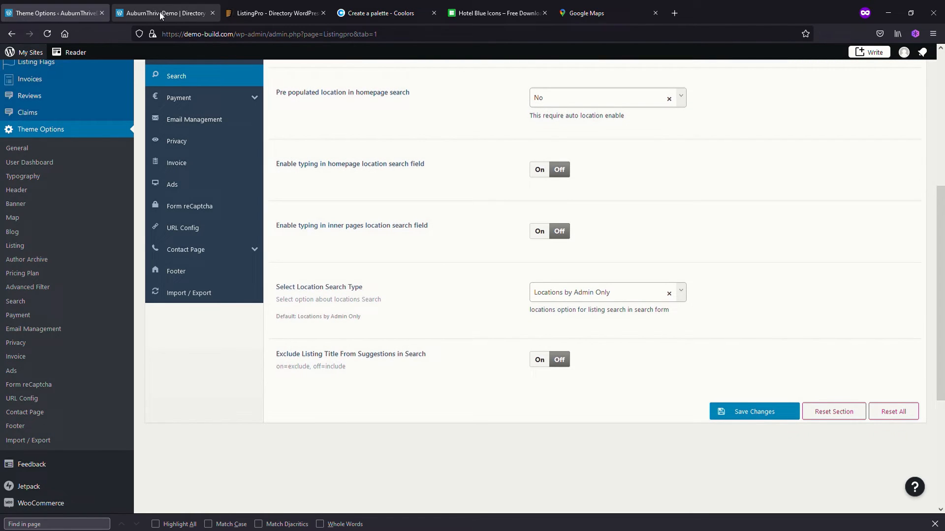
Reload the homepage and view the cities offered in the Where field
{"action": "left_click", "coordinate": [161, 16]}
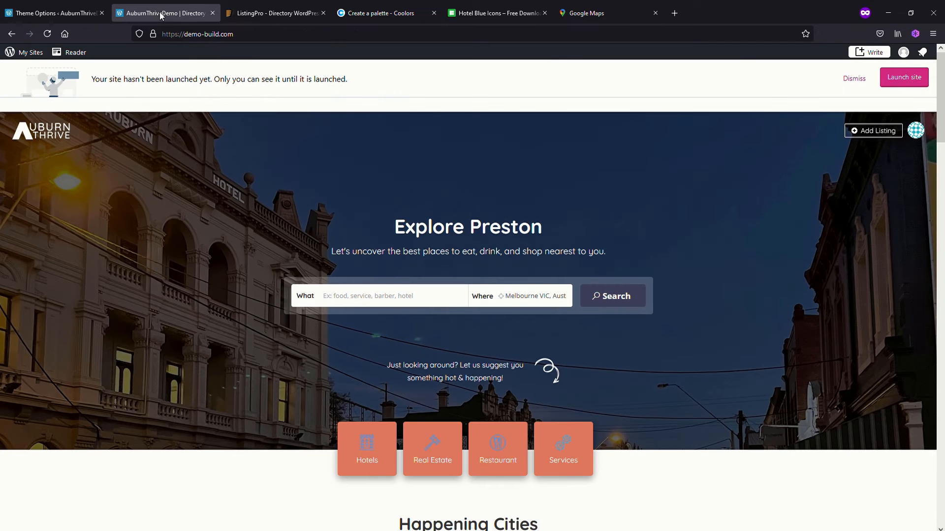
{"action": "left_click", "coordinate": [48, 34]}
{"action": "left_click", "coordinate": [519, 295]}
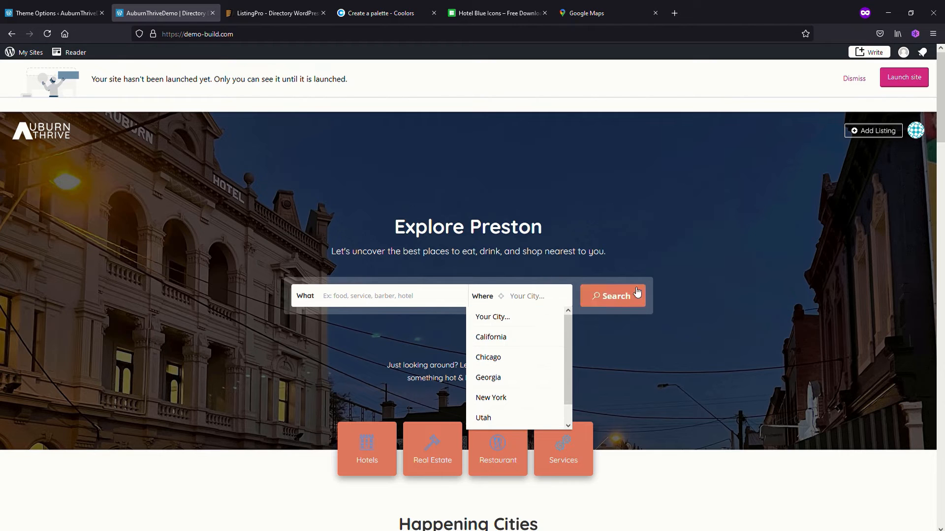
Set the Location Type for listing submission to Add Locations by Admin Only in the theme's Listing location options and save
{"action": "left_click", "coordinate": [54, 14]}
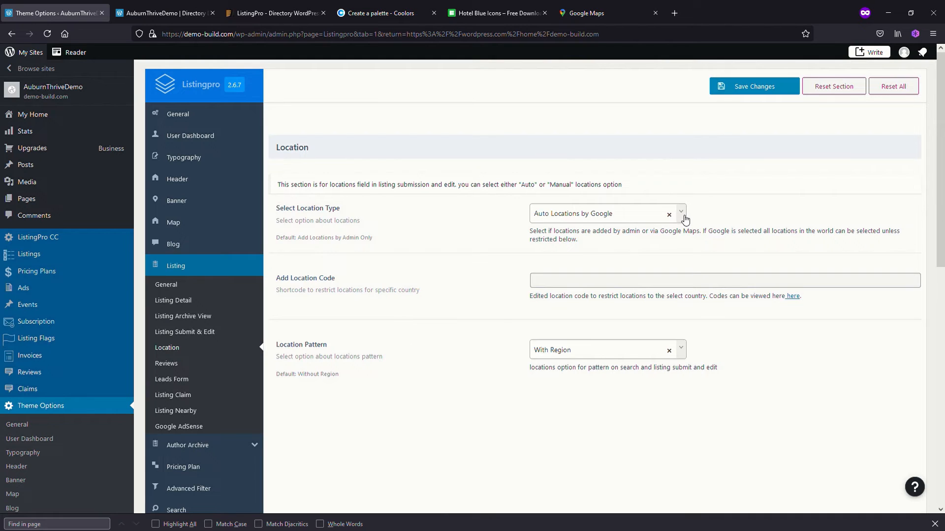
{"action": "left_click", "coordinate": [684, 217]}
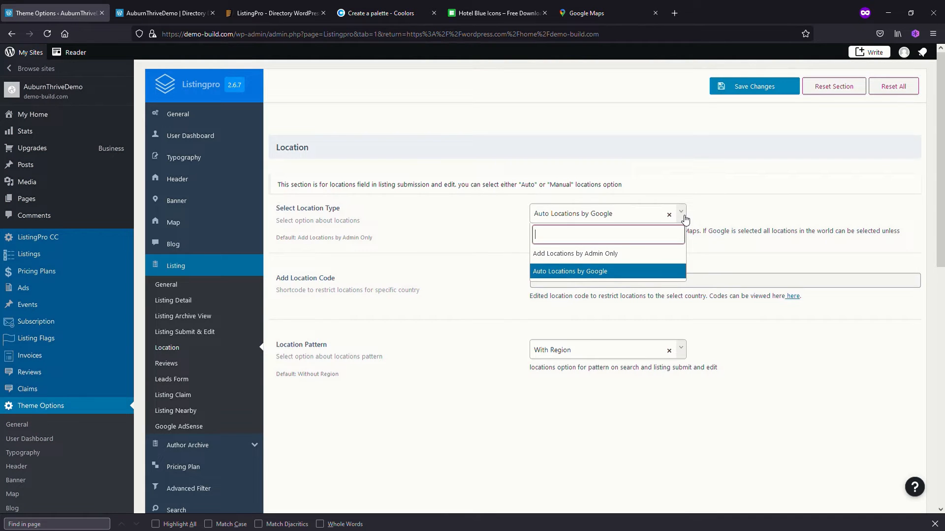
{"action": "left_click", "coordinate": [591, 256]}
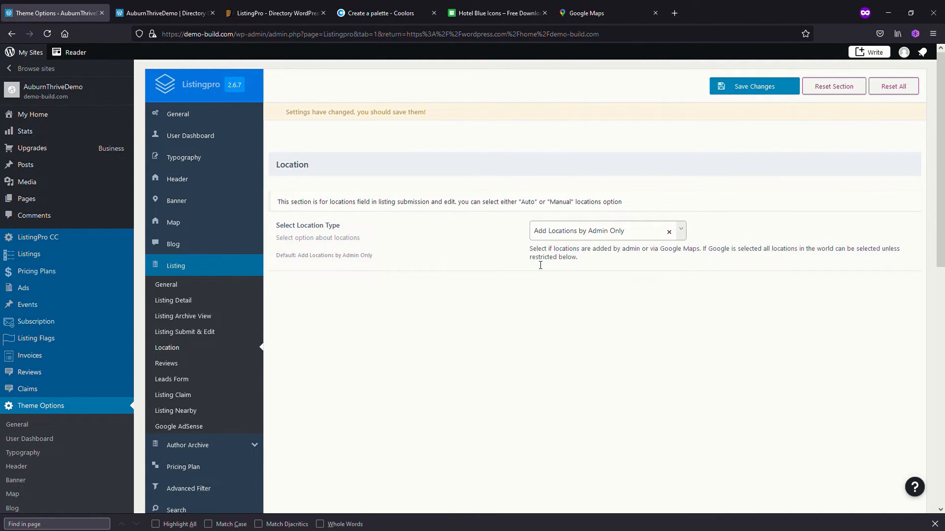
{"action": "left_click", "coordinate": [749, 87]}
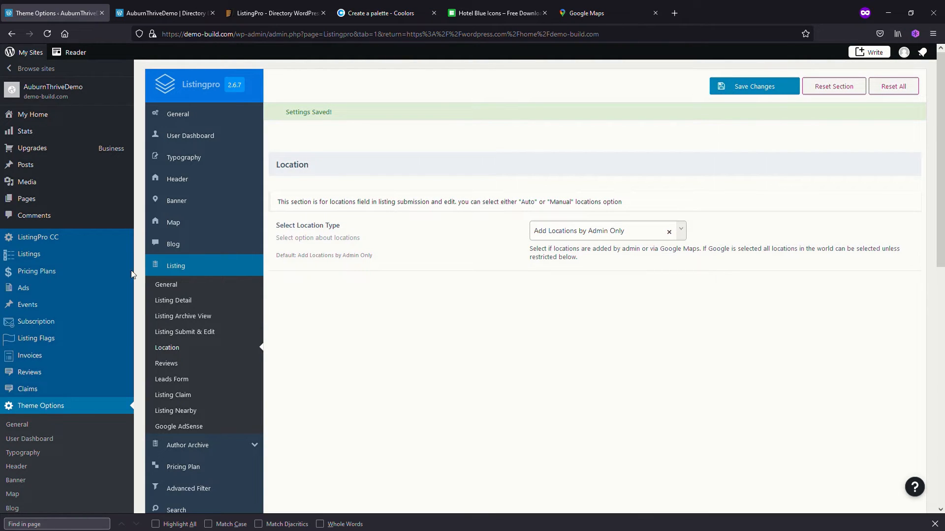
Add a listing location named Sydney with the slug sydney
{"action": "mouse_move", "coordinate": [32, 258]}
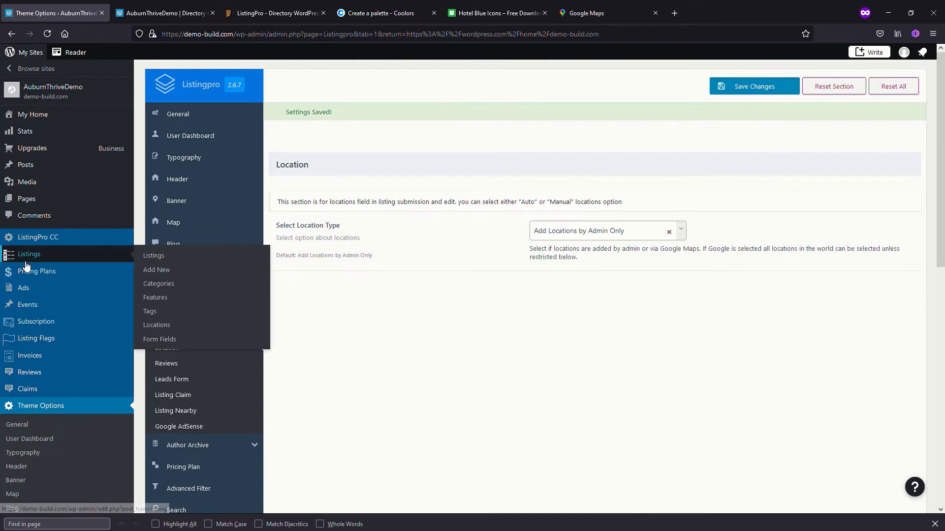
{"action": "left_click", "coordinate": [31, 255]}
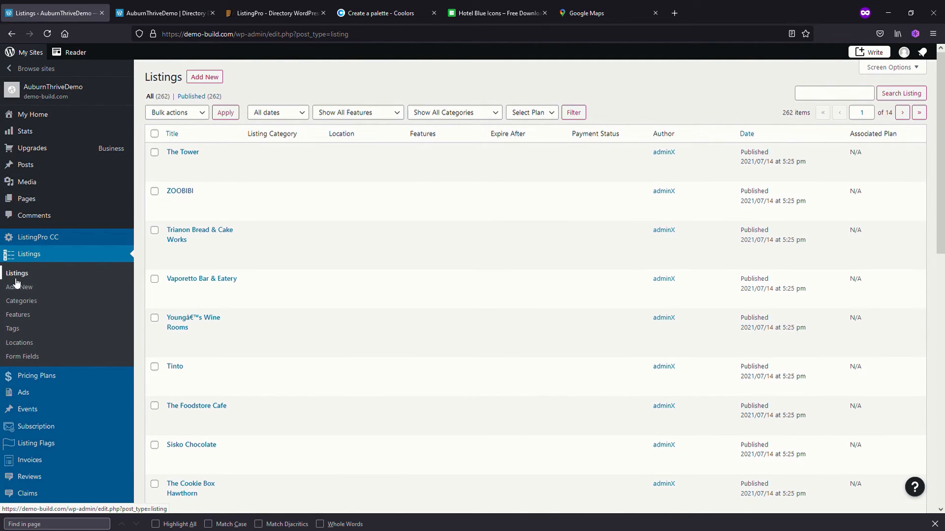
{"action": "left_click", "coordinate": [22, 344]}
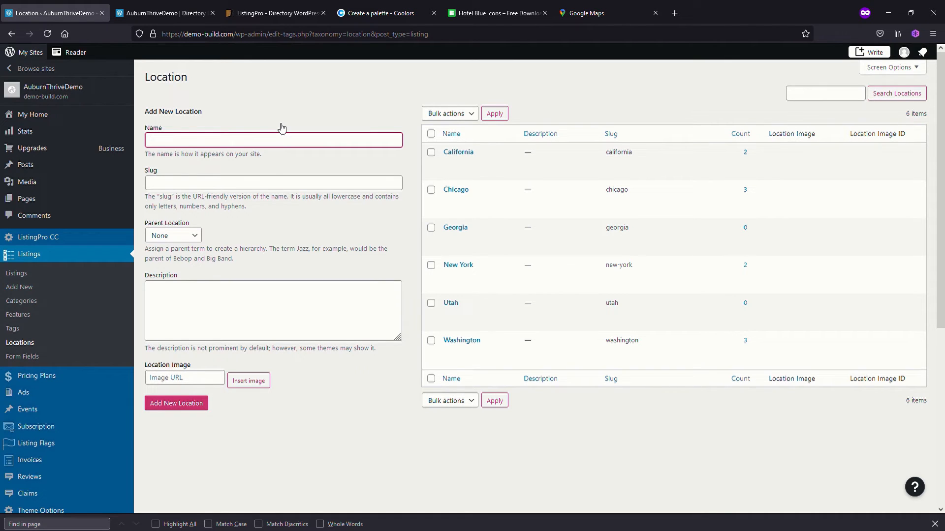
{"action": "type", "text": "Sydney"}
{"action": "left_click", "coordinate": [221, 187]}
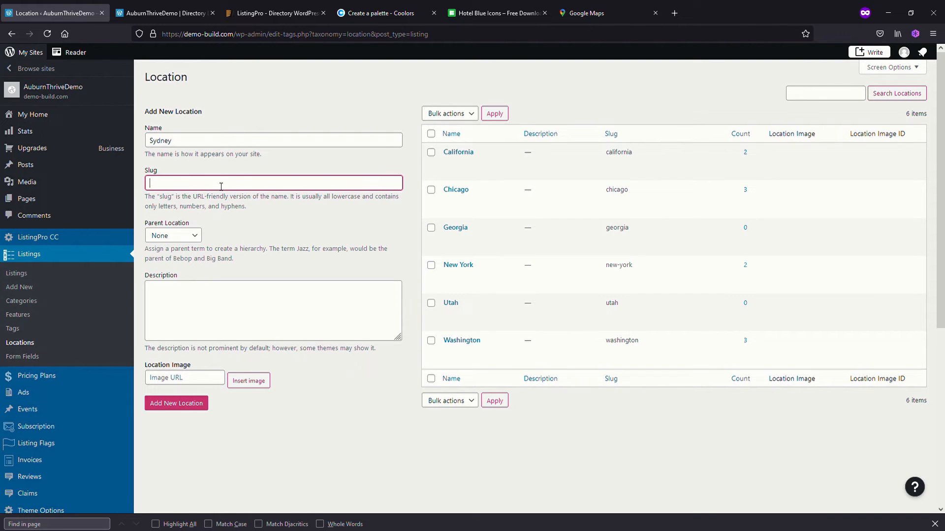
{"action": "type", "text": "sydney"}
{"action": "left_click", "coordinate": [188, 407]}
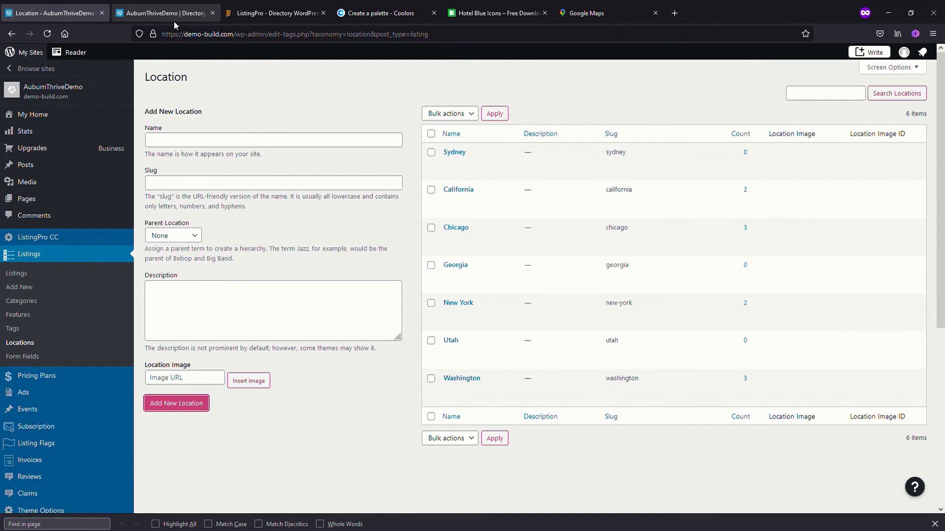
Reload the homepage and check the Where field's city list for Sydney
{"action": "left_click", "coordinate": [158, 11]}
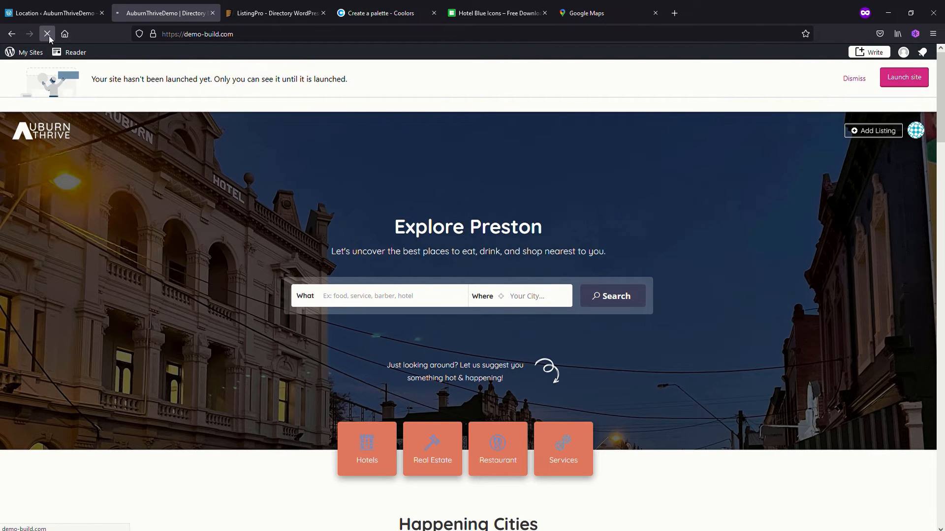
{"action": "left_click", "coordinate": [49, 35]}
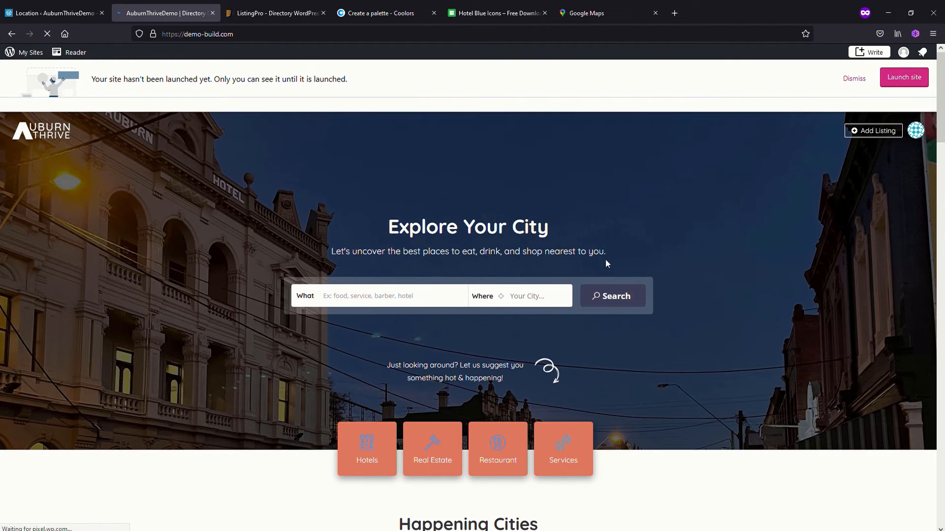
{"action": "left_click", "coordinate": [527, 297]}
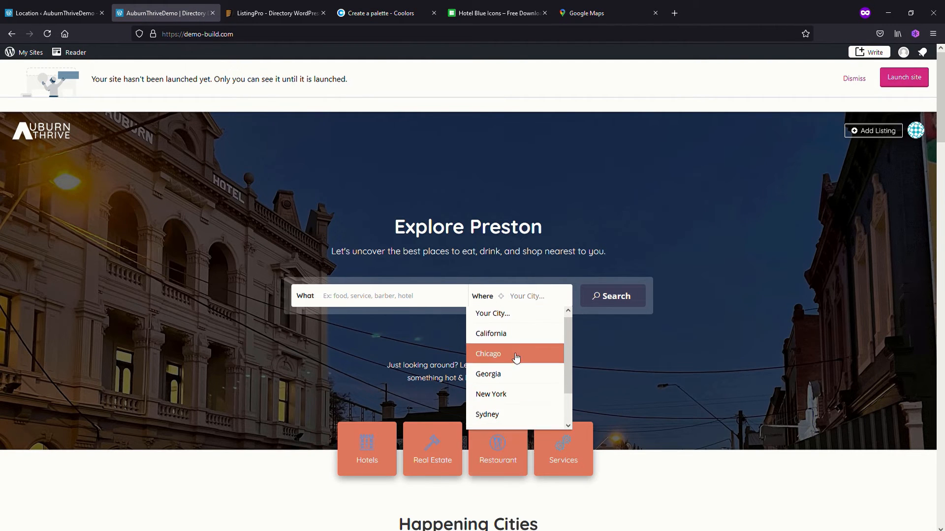
Open the admin's Pricing Plans list, and review the plans offered on the site's Select Your Plan page through Add Listing
{"action": "left_click", "coordinate": [47, 15]}
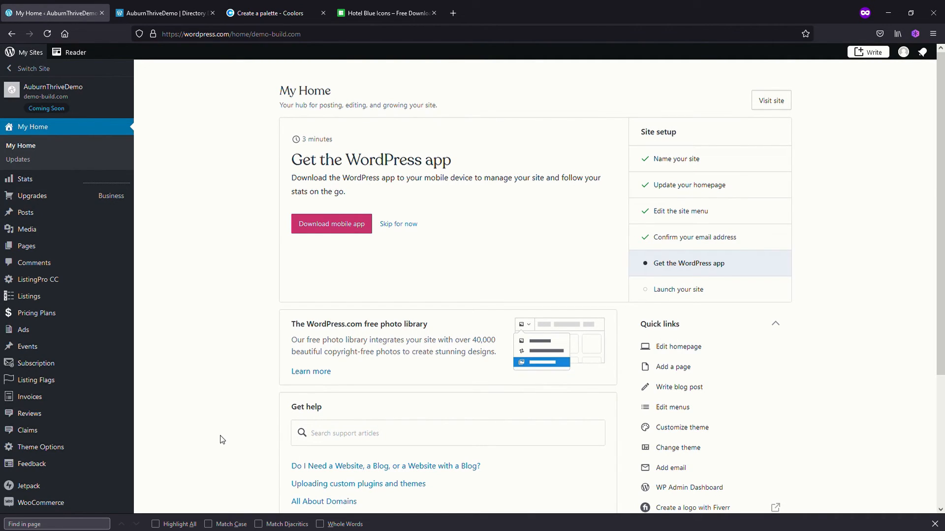
{"action": "left_click", "coordinate": [37, 315]}
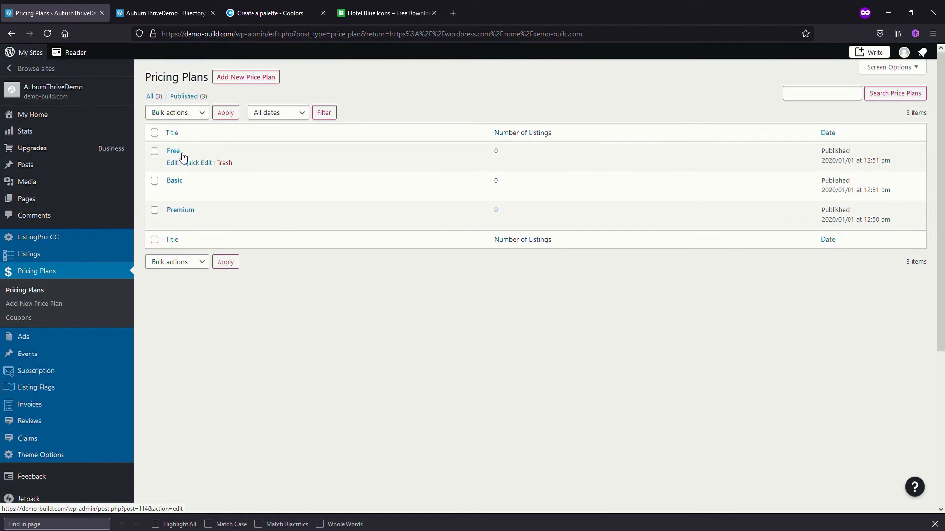
{"action": "left_click", "coordinate": [162, 15]}
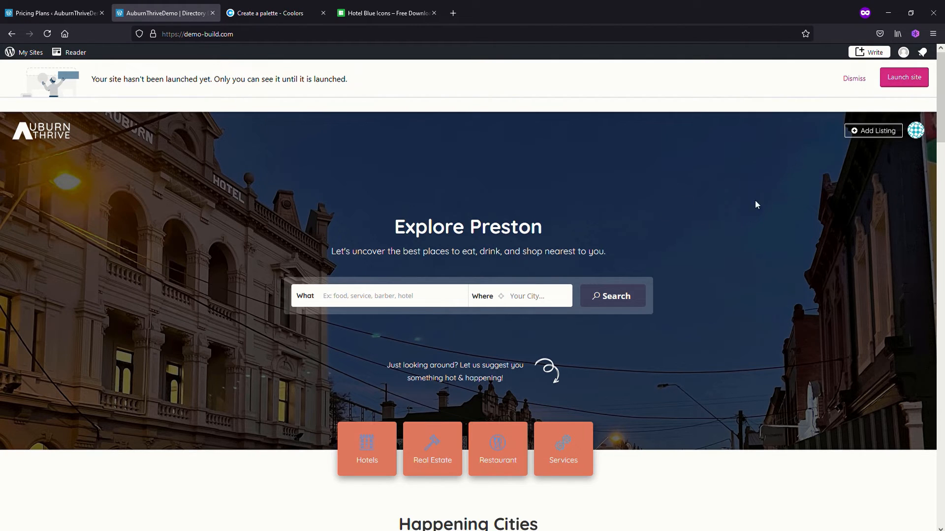
{"action": "left_click", "coordinate": [874, 132]}
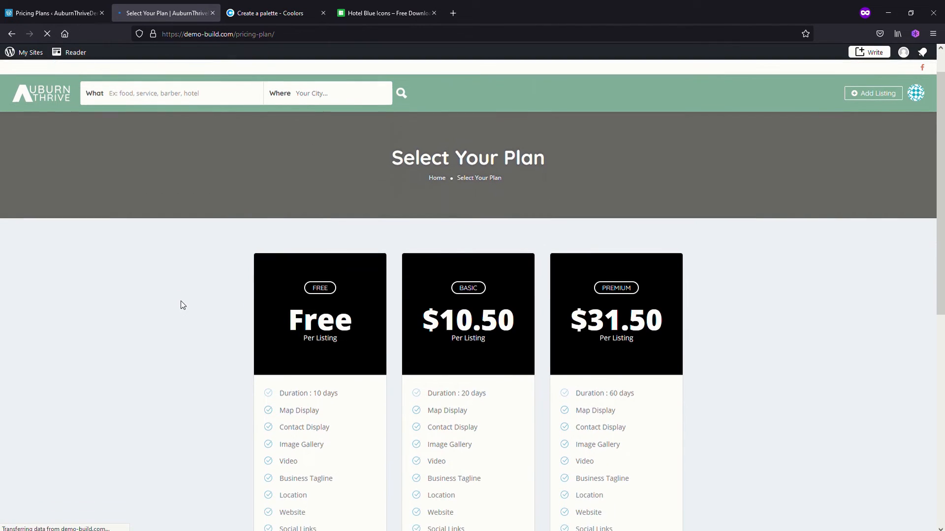
{"action": "scroll", "coordinate": [181, 303], "scroll_direction": "down", "scroll_amount": 3}
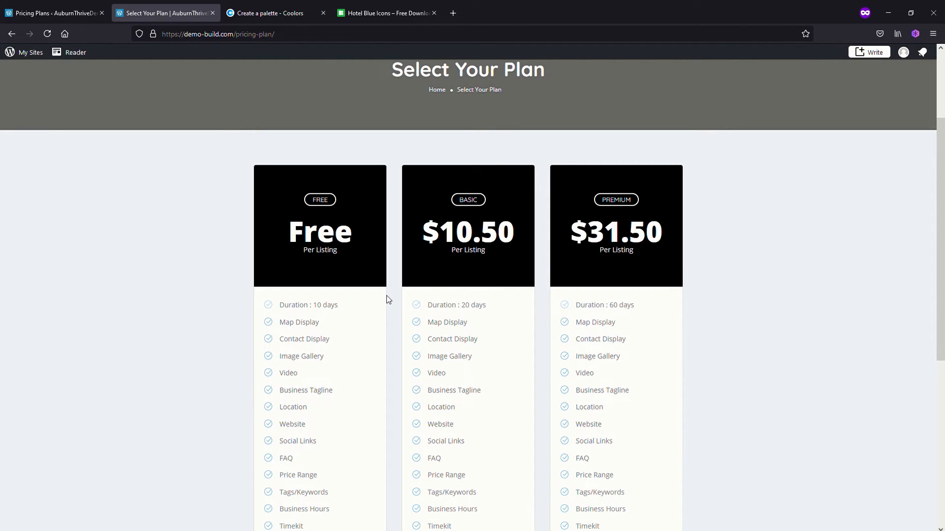
{"action": "scroll", "coordinate": [387, 297], "scroll_direction": "up", "scroll_amount": 3}
{"action": "scroll", "coordinate": [387, 298], "scroll_direction": "down", "scroll_amount": 2}
{"action": "scroll", "coordinate": [390, 326], "scroll_direction": "up", "scroll_amount": 2}
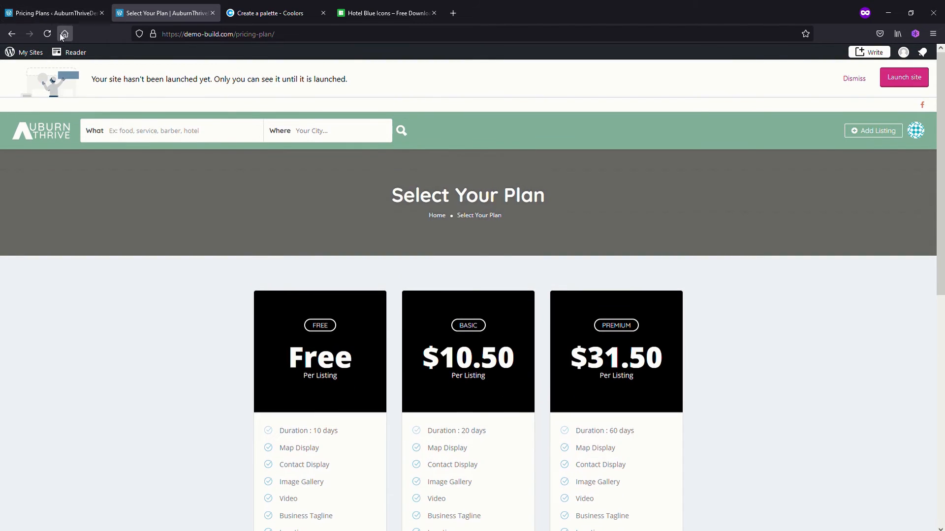
Open the Free price plan for editing and review its enable/disable listing field options
{"action": "left_click", "coordinate": [58, 16]}
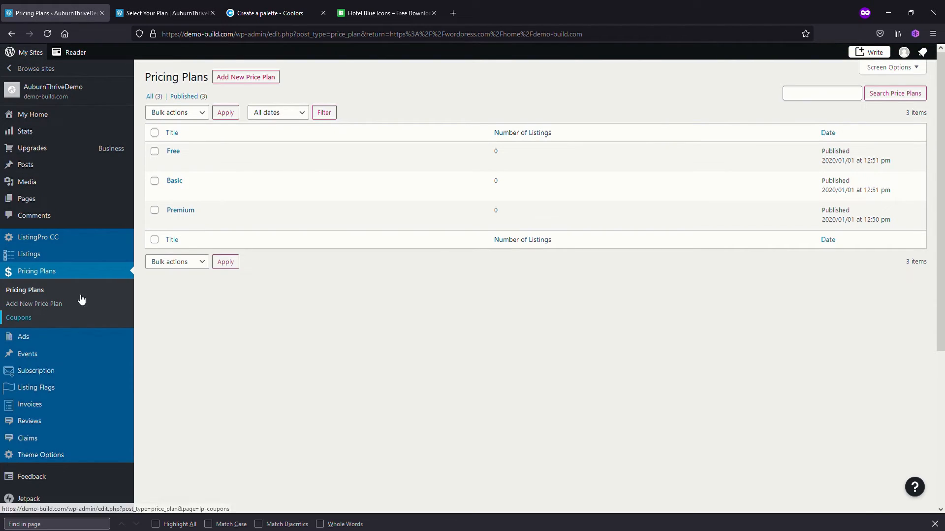
{"action": "left_click", "coordinate": [174, 164]}
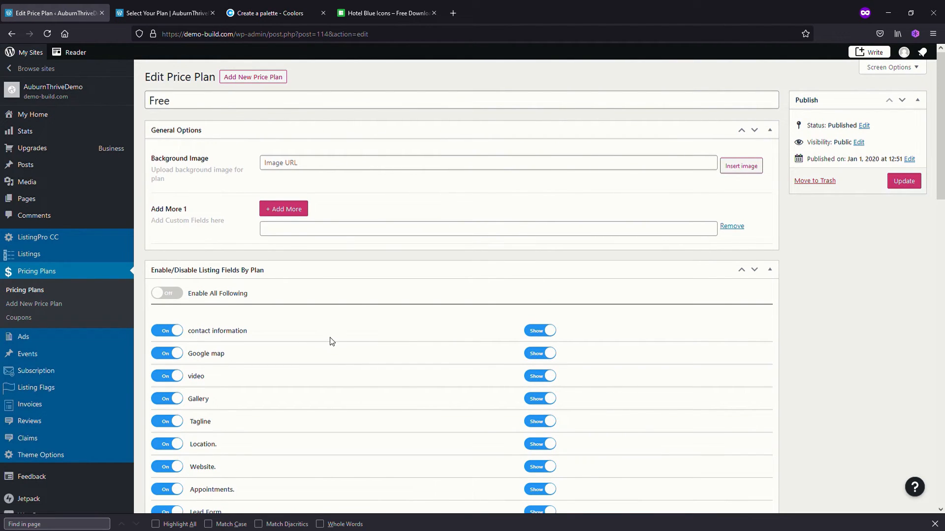
{"action": "scroll", "coordinate": [332, 341], "scroll_direction": "down", "scroll_amount": 1}
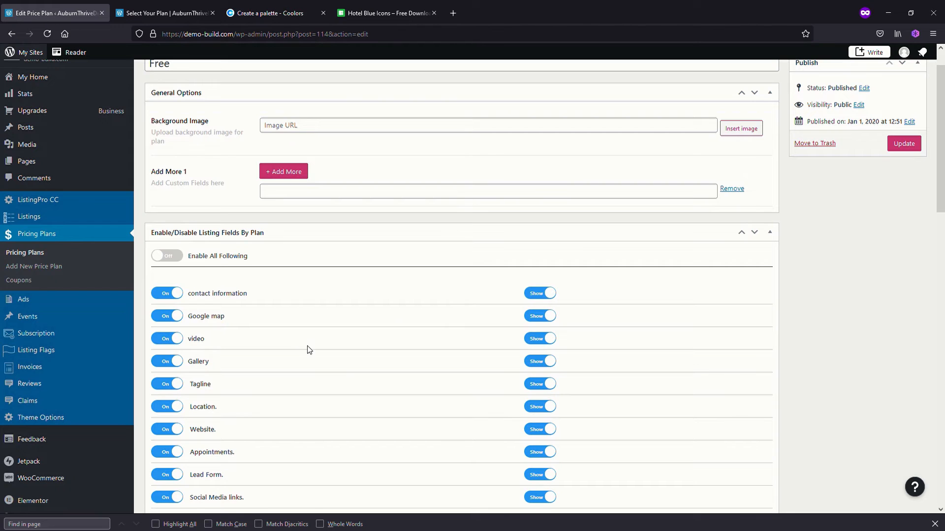
{"action": "scroll", "coordinate": [309, 349], "scroll_direction": "down", "scroll_amount": 10}
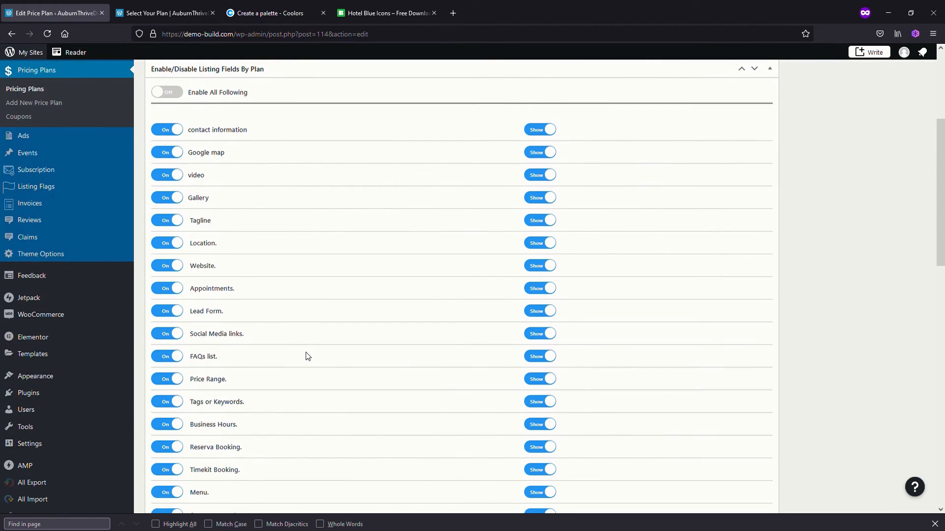
{"action": "scroll", "coordinate": [307, 356], "scroll_direction": "up", "scroll_amount": 5}
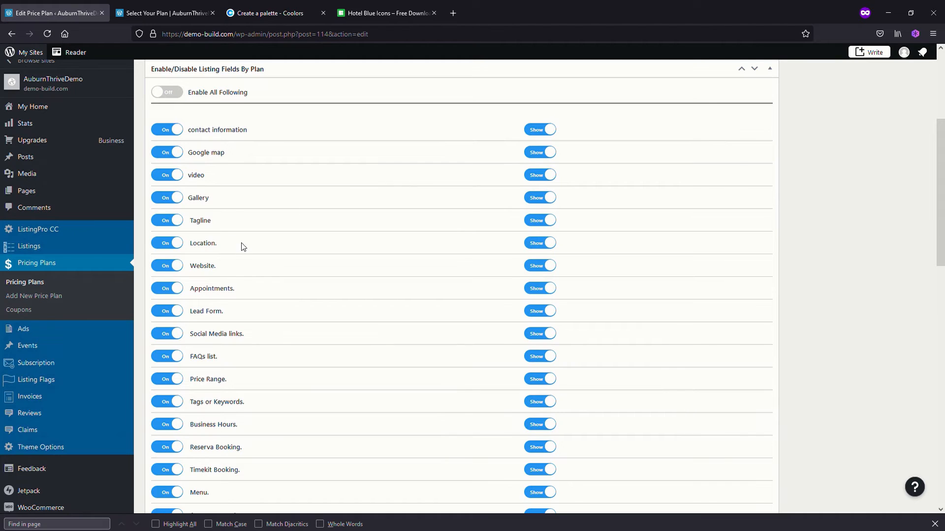
{"action": "scroll", "coordinate": [166, 268], "scroll_direction": "down", "scroll_amount": 1}
Switch off and hide the Appointments, FAQs list, Price Range and Tags or Keywords fields for the Free plan
{"action": "left_click", "coordinate": [167, 277]}
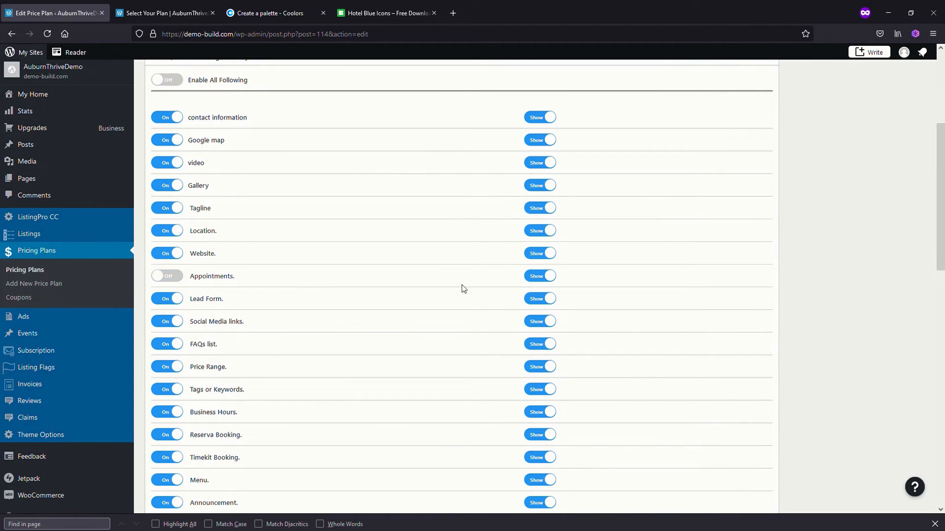
{"action": "left_click", "coordinate": [540, 276]}
{"action": "left_click", "coordinate": [164, 346]}
{"action": "left_click", "coordinate": [537, 350]}
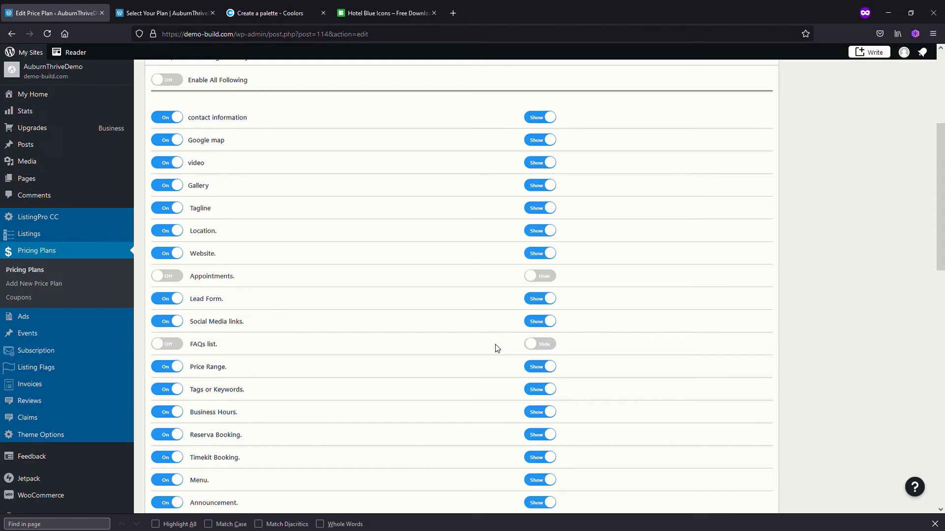
{"action": "left_click", "coordinate": [164, 367]}
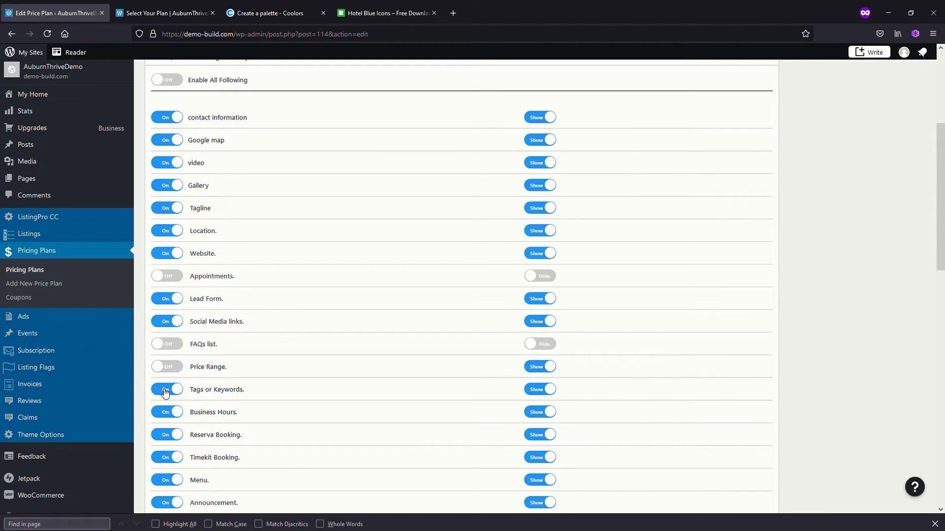
{"action": "left_click", "coordinate": [165, 391]}
{"action": "left_click", "coordinate": [537, 394]}
{"action": "left_click", "coordinate": [538, 370]}
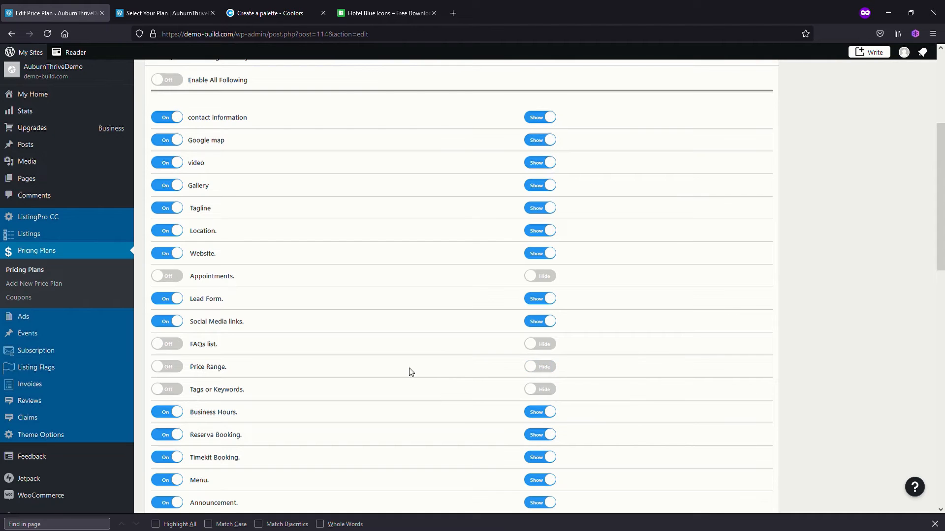
Switch off and hide the Timekit Booking, Menu and Announcement fields for the Free plan
{"action": "scroll", "coordinate": [411, 372], "scroll_direction": "down", "scroll_amount": 3}
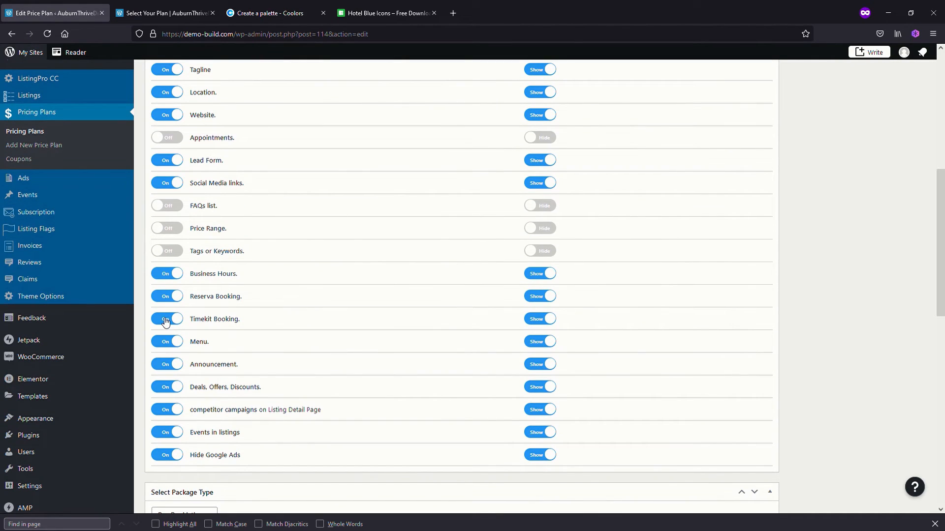
{"action": "left_click", "coordinate": [165, 321]}
{"action": "left_click", "coordinate": [165, 343]}
{"action": "left_click", "coordinate": [166, 366]}
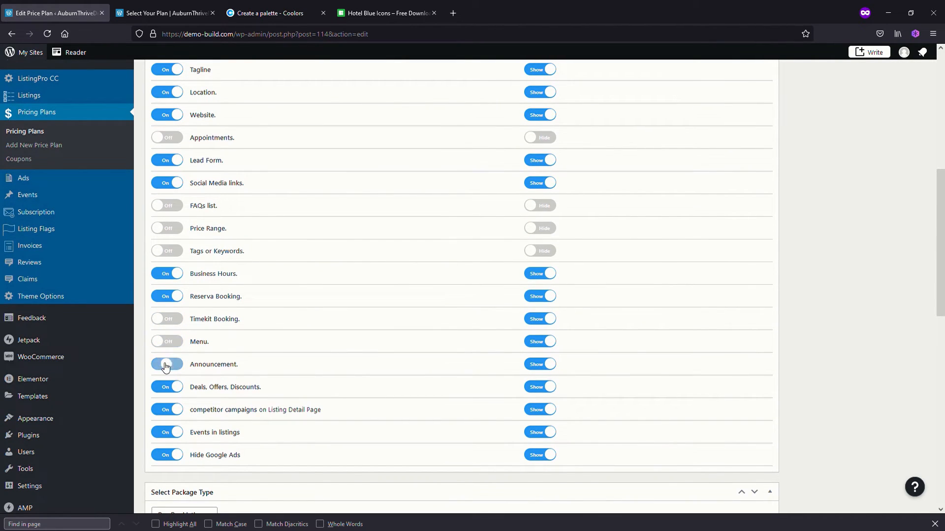
{"action": "left_click", "coordinate": [541, 320]}
{"action": "left_click", "coordinate": [540, 342]}
{"action": "left_click", "coordinate": [540, 364]}
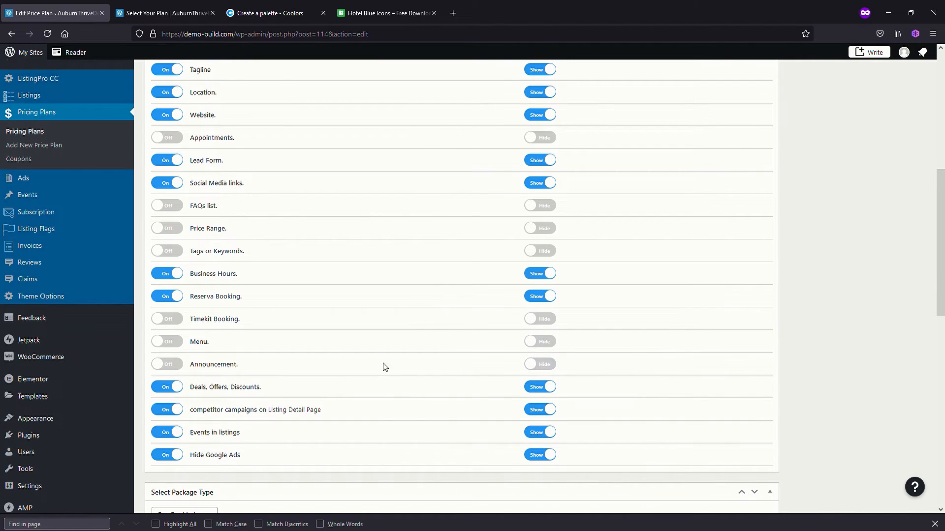
Switch off and hide Deals, Offers, Discounts, competitor campaigns, Events in listings and Hide Google Ads for the Free plan and update it
{"action": "scroll", "coordinate": [338, 364], "scroll_direction": "down", "scroll_amount": 1}
{"action": "left_click", "coordinate": [166, 363]}
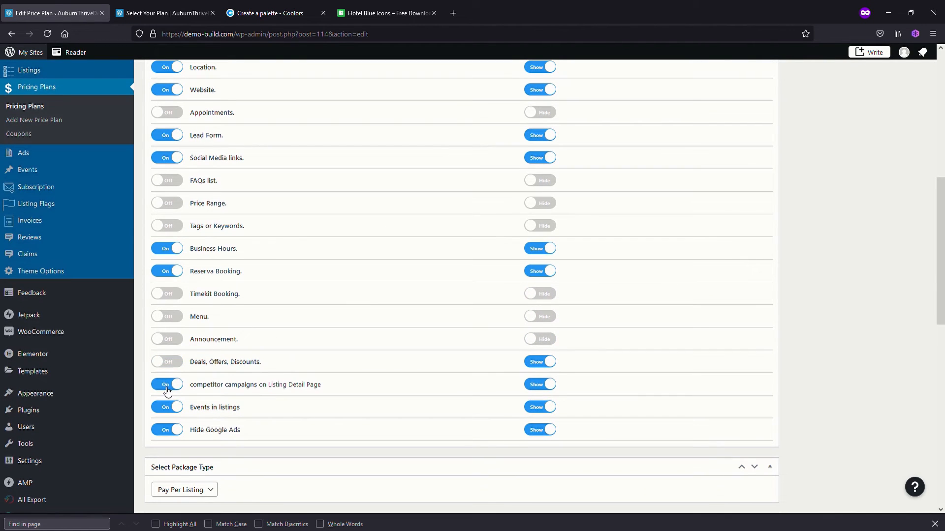
{"action": "left_click", "coordinate": [167, 390]}
{"action": "left_click", "coordinate": [166, 408]}
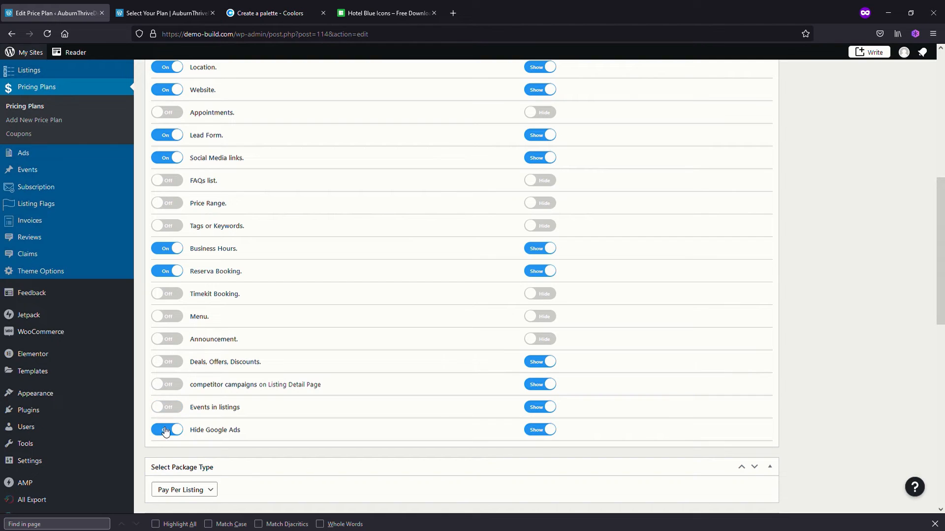
{"action": "left_click", "coordinate": [166, 432]}
{"action": "left_click", "coordinate": [540, 362]}
{"action": "left_click", "coordinate": [540, 385]}
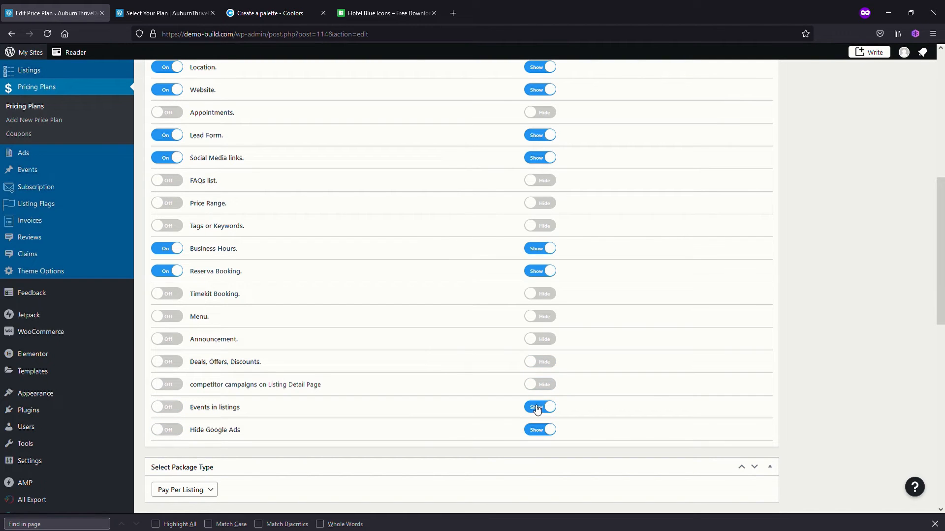
{"action": "left_click", "coordinate": [537, 408]}
{"action": "left_click", "coordinate": [540, 430]}
{"action": "scroll", "coordinate": [443, 382], "scroll_direction": "up", "scroll_amount": 3}
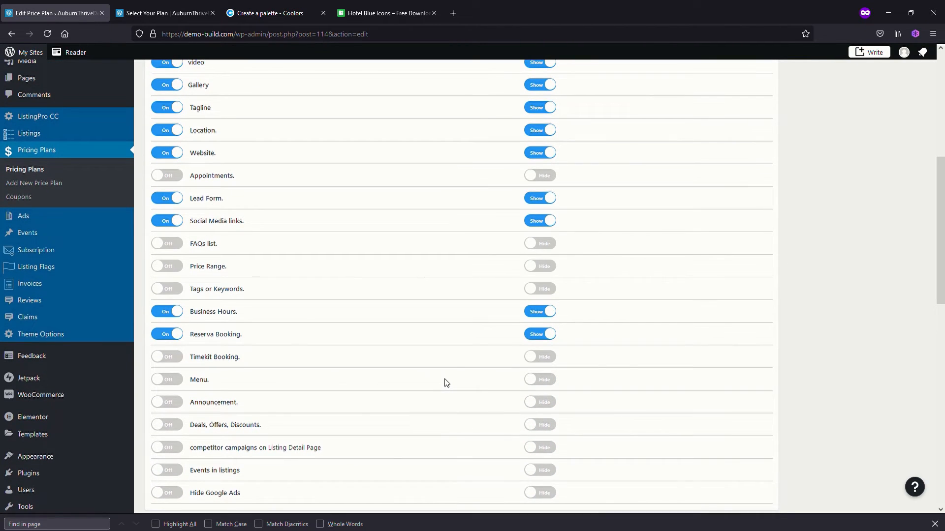
{"action": "scroll", "coordinate": [446, 383], "scroll_direction": "up", "scroll_amount": 5}
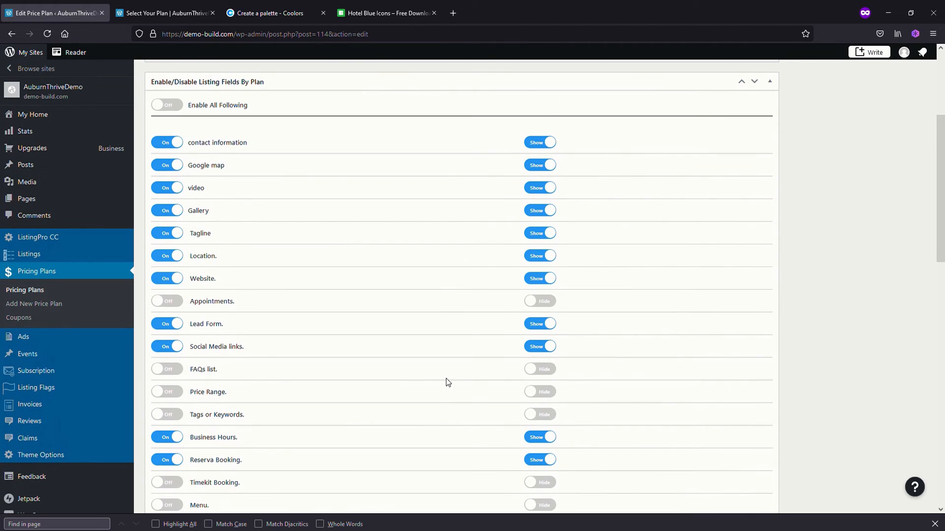
{"action": "scroll", "coordinate": [446, 382], "scroll_direction": "up", "scroll_amount": 6}
{"action": "left_click", "coordinate": [904, 144]}
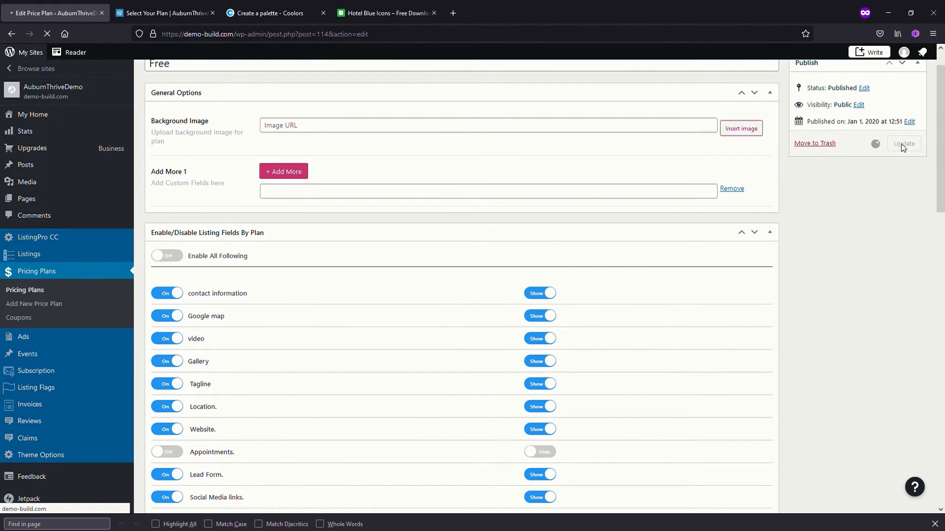
Reload the Select Your Plan page, compare the Free plan's features with the other plans, and return to the plan editor
{"action": "left_click", "coordinate": [158, 15]}
{"action": "left_click", "coordinate": [48, 33]}
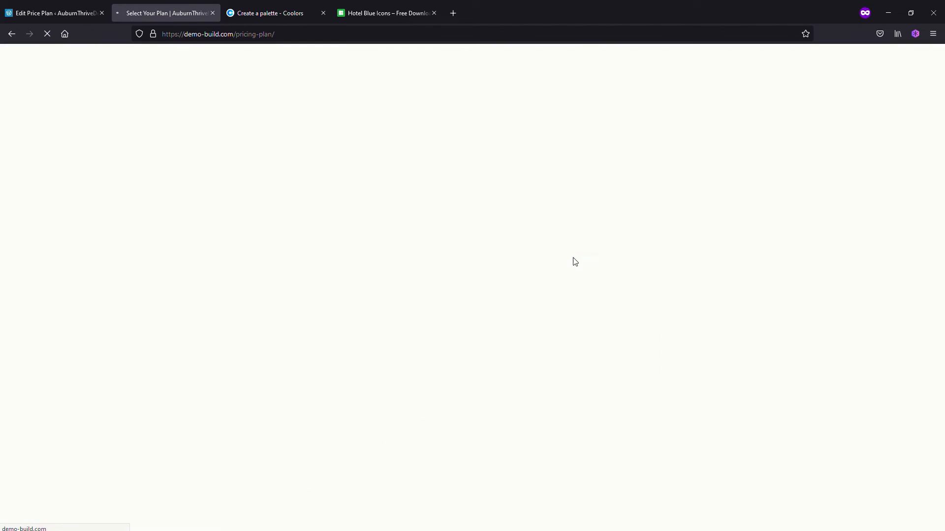
{"action": "scroll", "coordinate": [226, 393], "scroll_direction": "down", "scroll_amount": 5}
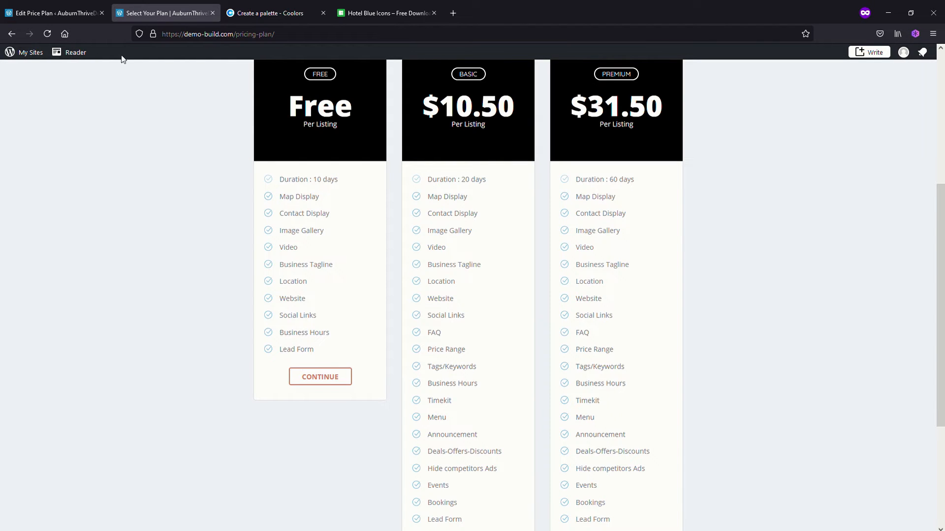
{"action": "left_click", "coordinate": [53, 13]}
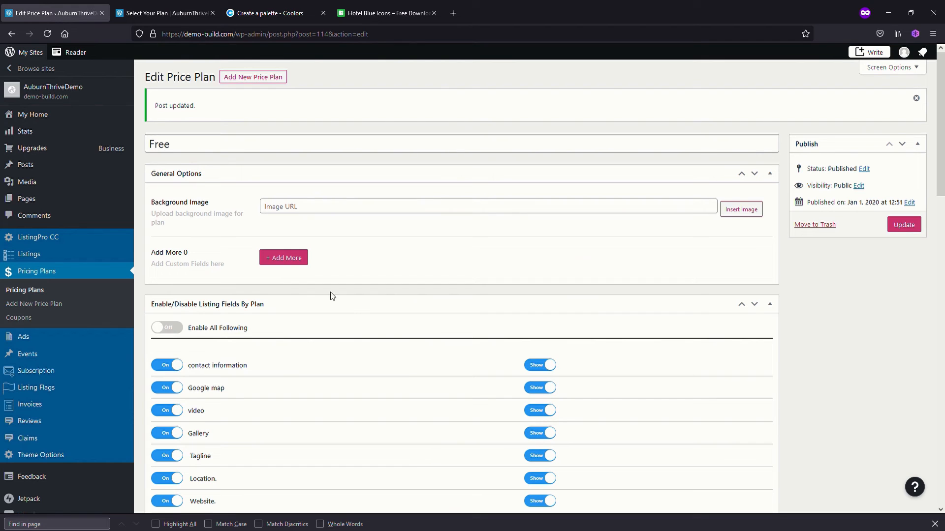
Set the FAQs list, Price Range and Tags or Keywords fields to Show for the Free plan and update it
{"action": "scroll", "coordinate": [380, 425], "scroll_direction": "down", "scroll_amount": 3}
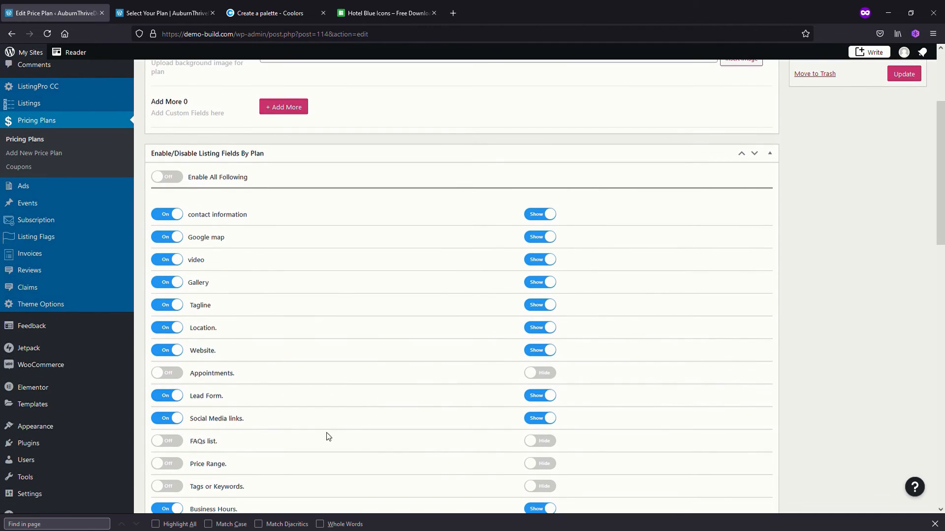
{"action": "scroll", "coordinate": [347, 440], "scroll_direction": "down", "scroll_amount": 1}
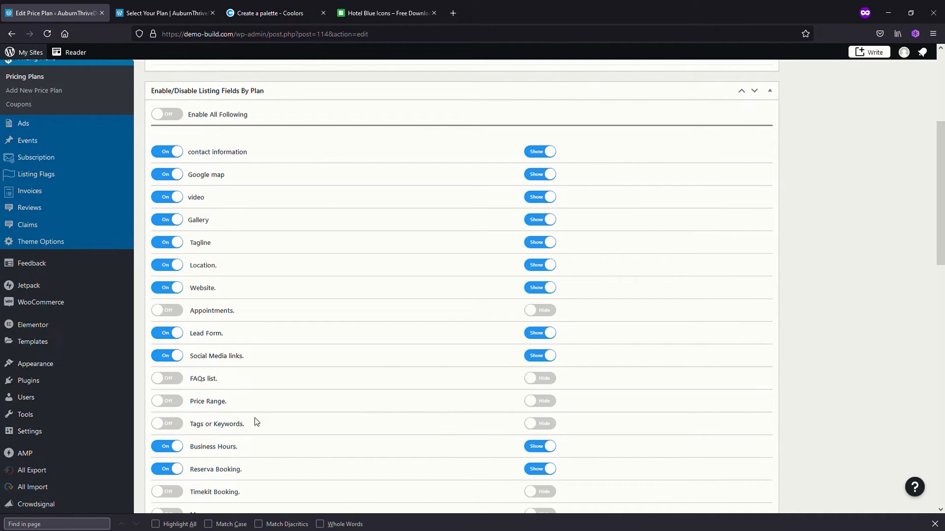
{"action": "left_click", "coordinate": [545, 380]}
{"action": "left_click", "coordinate": [546, 403]}
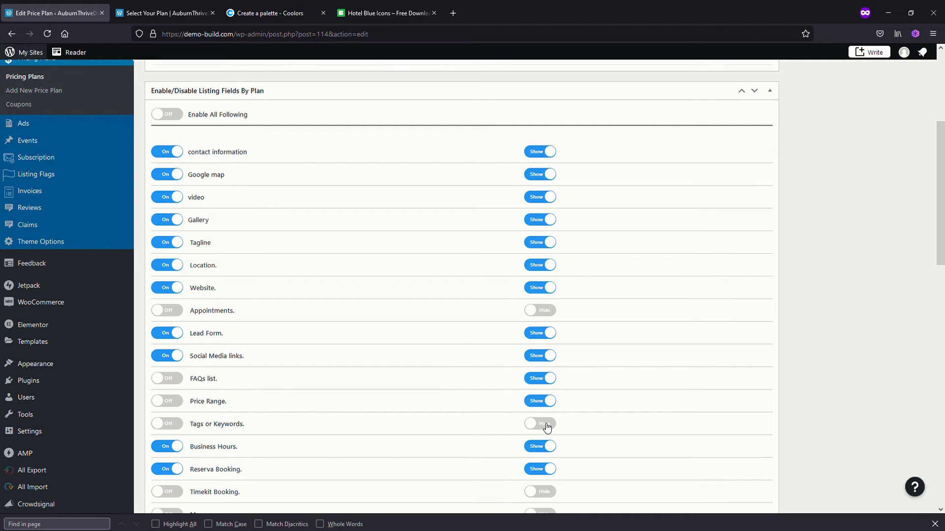
{"action": "left_click", "coordinate": [545, 424]}
{"action": "scroll", "coordinate": [860, 213], "scroll_direction": "up", "scroll_amount": 5}
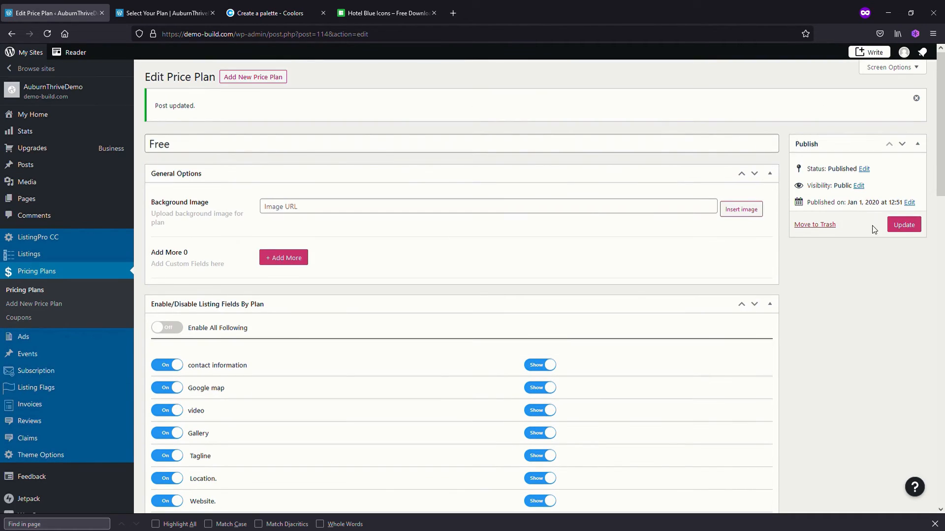
{"action": "left_click", "coordinate": [899, 226]}
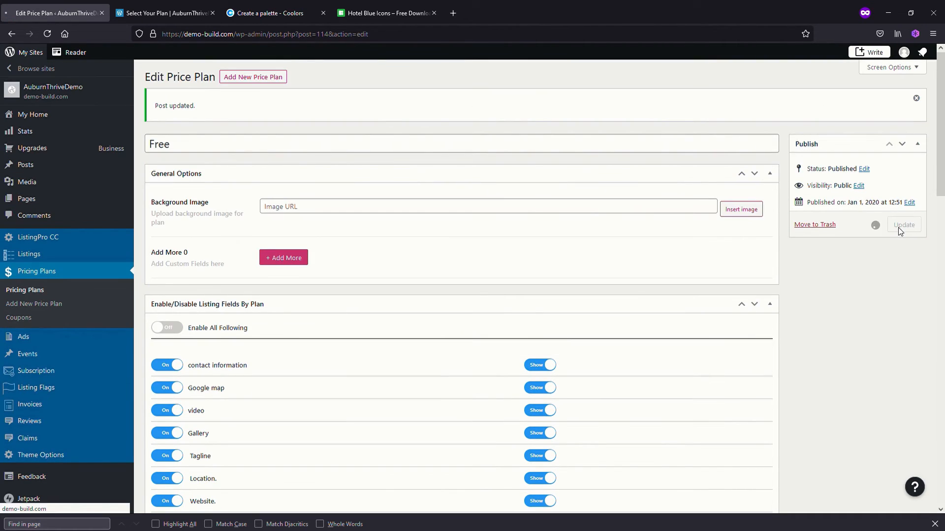
Reload the Select Your Plan page, check how the Free plan lists its unavailable features, and return to the plan editor
{"action": "left_click", "coordinate": [158, 11]}
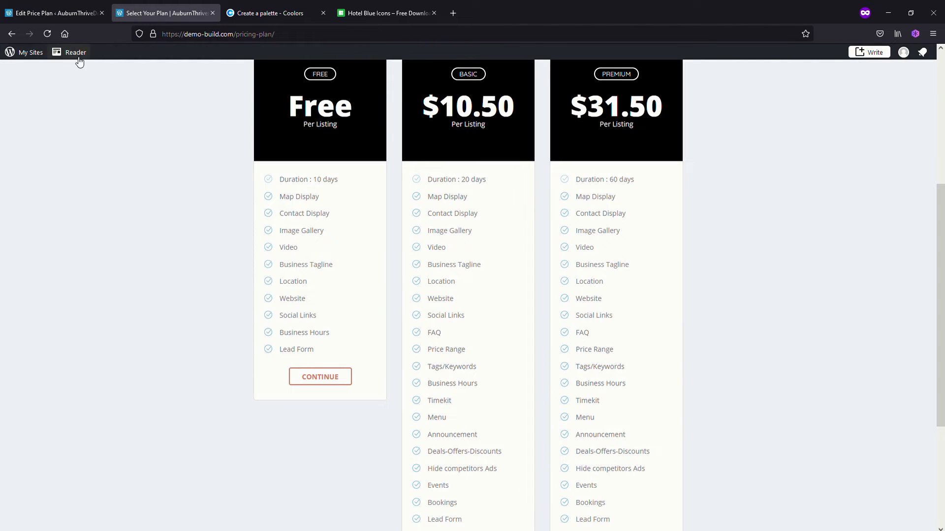
{"action": "left_click", "coordinate": [48, 34]}
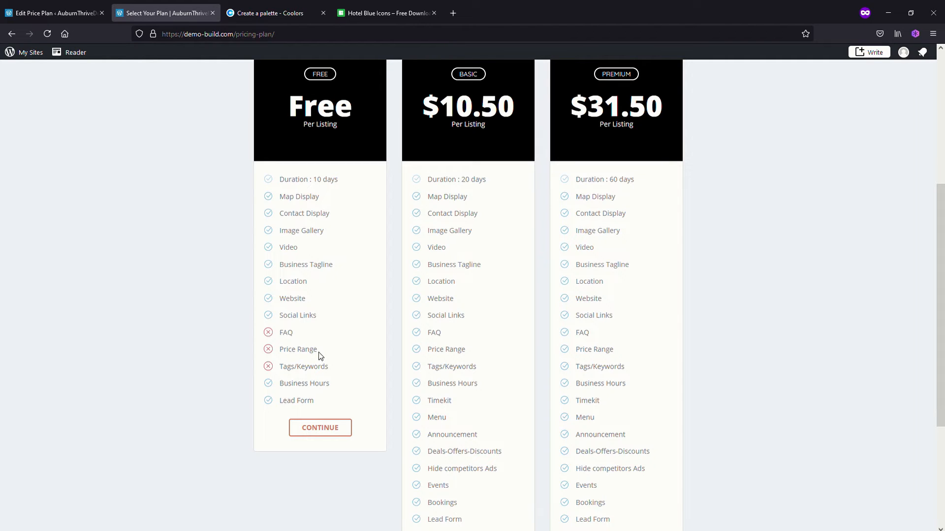
{"action": "scroll", "coordinate": [320, 357], "scroll_direction": "up", "scroll_amount": 1}
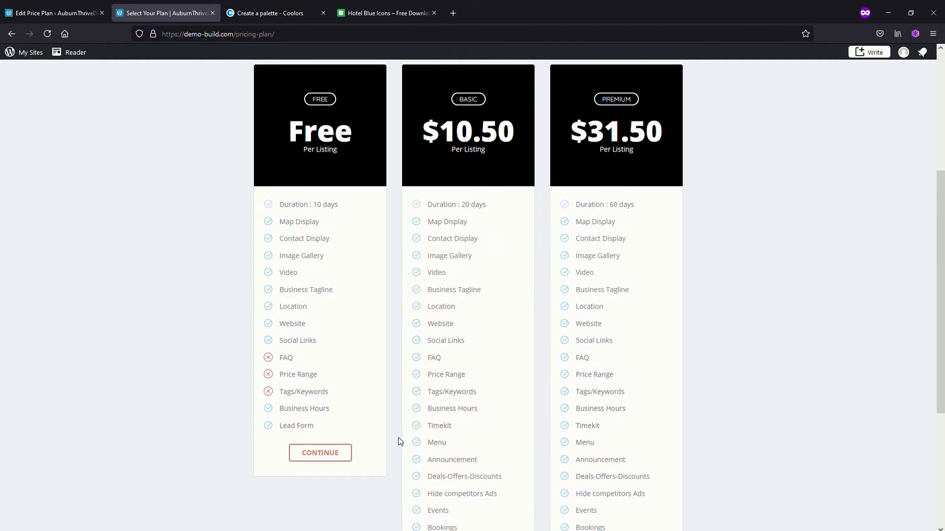
{"action": "left_click", "coordinate": [58, 13]}
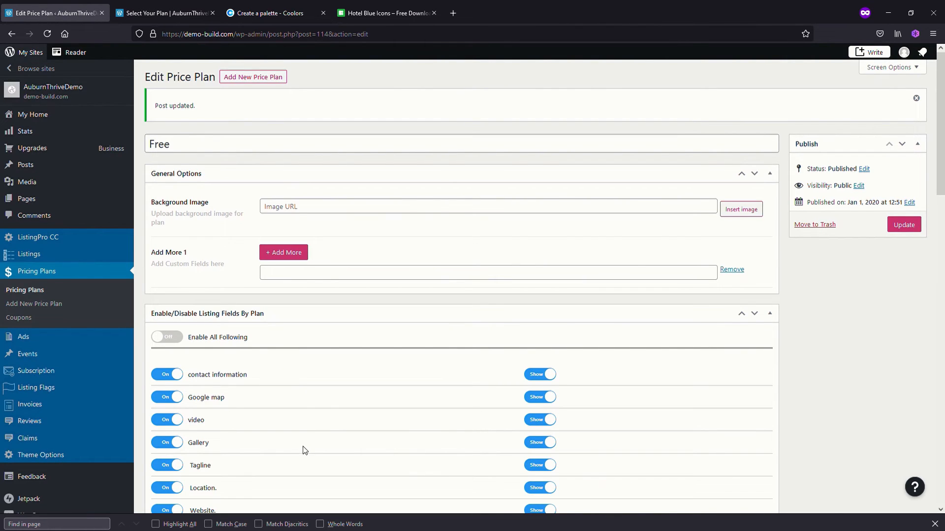
Review the Free plan's remaining options, open the Terra Cotta hex code in the Coolors palette, and return to the plan editor
{"action": "scroll", "coordinate": [303, 447], "scroll_direction": "down", "scroll_amount": 2}
{"action": "scroll", "coordinate": [303, 447], "scroll_direction": "down", "scroll_amount": 1}
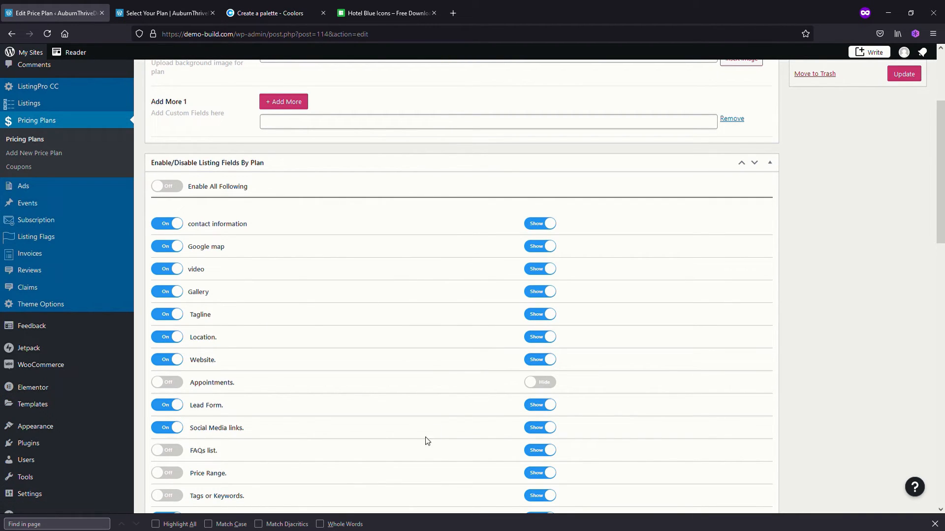
{"action": "scroll", "coordinate": [389, 446], "scroll_direction": "down", "scroll_amount": 5}
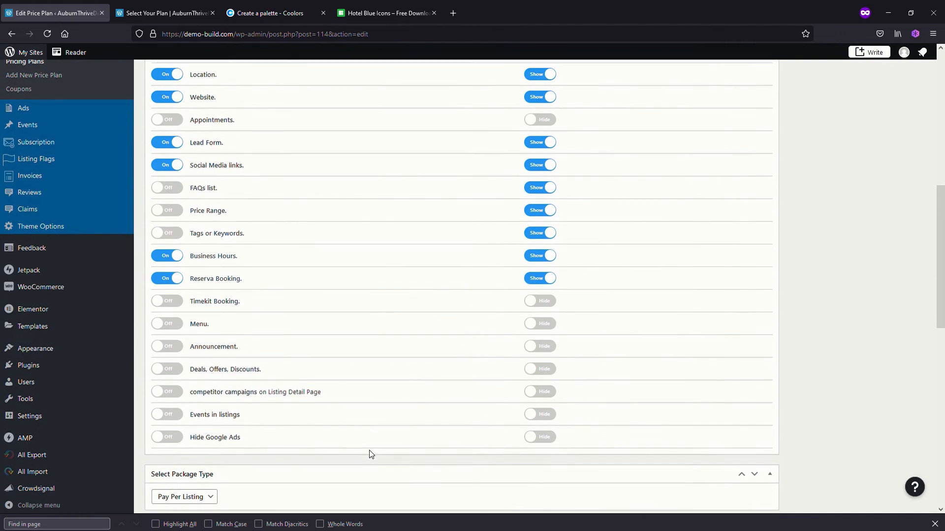
{"action": "scroll", "coordinate": [272, 415], "scroll_direction": "down", "scroll_amount": 2}
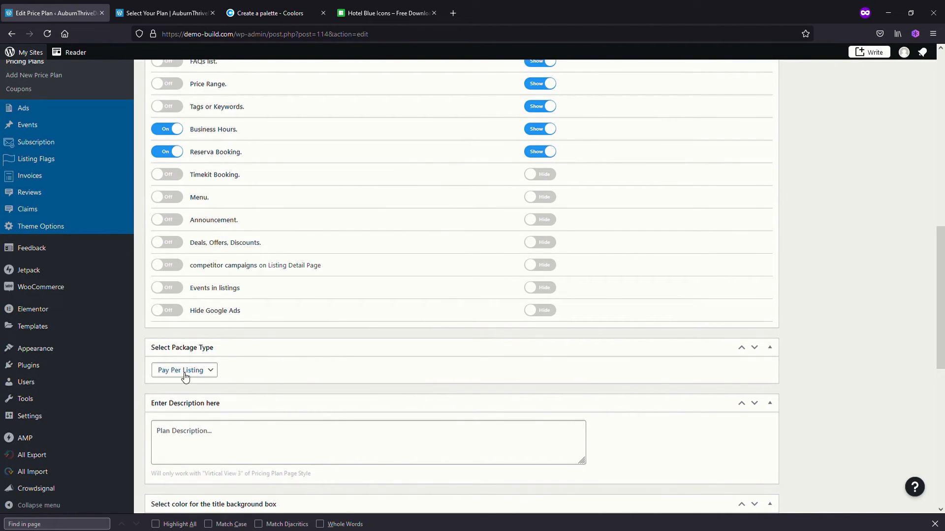
{"action": "scroll", "coordinate": [267, 378], "scroll_direction": "down", "scroll_amount": 1}
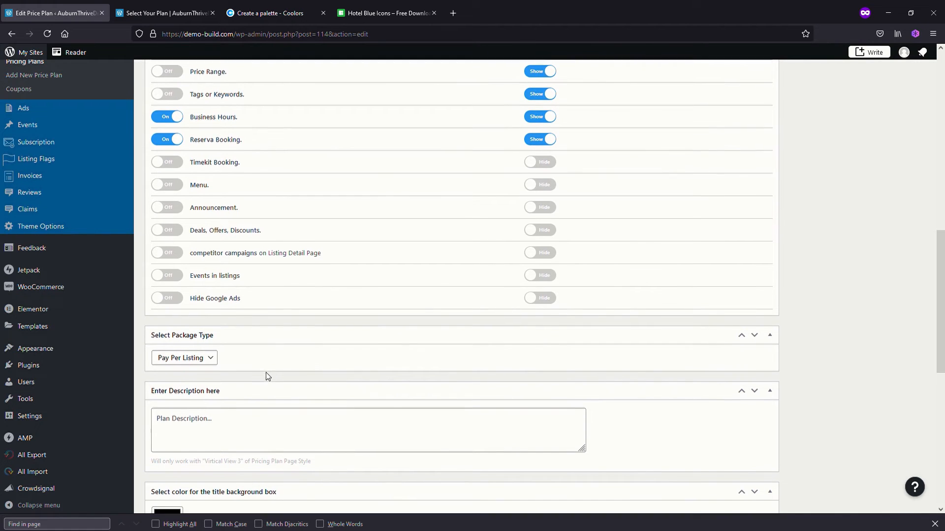
{"action": "scroll", "coordinate": [272, 377], "scroll_direction": "down", "scroll_amount": 1}
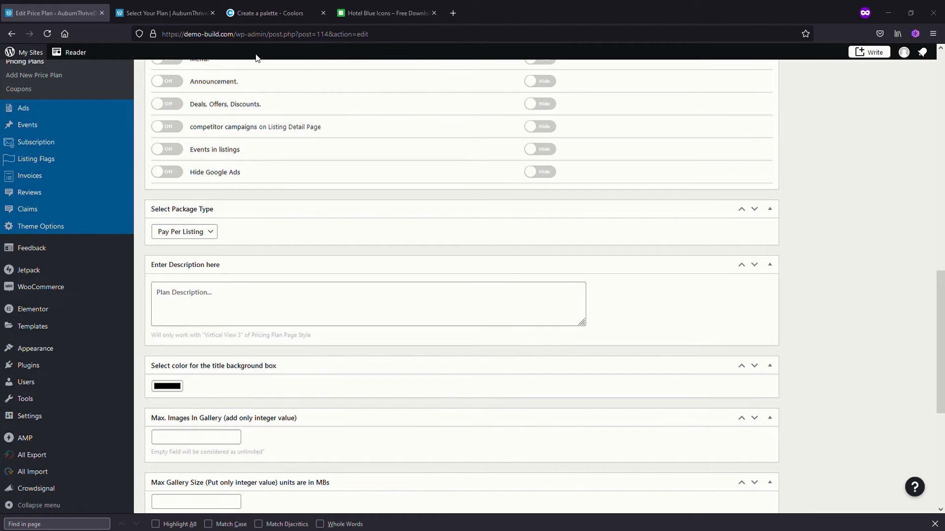
{"action": "left_click", "coordinate": [257, 13]}
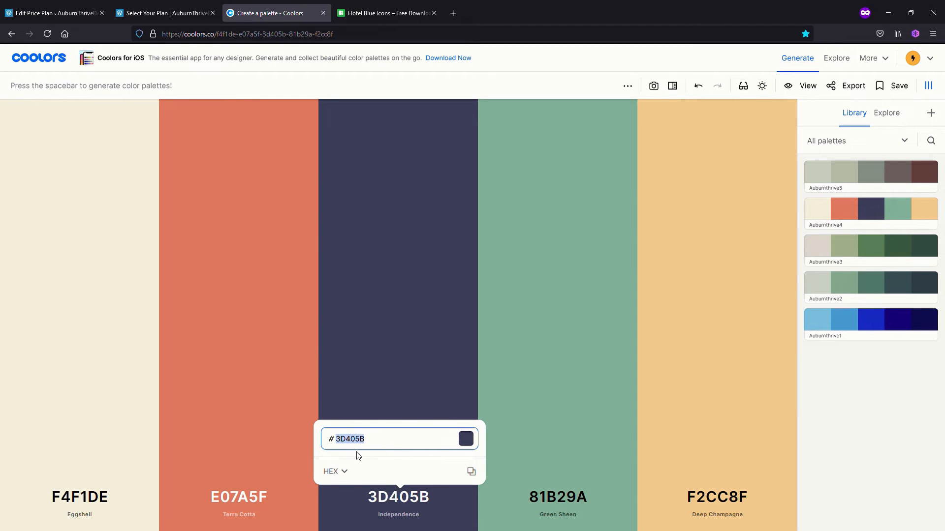
{"action": "left_click", "coordinate": [266, 488]}
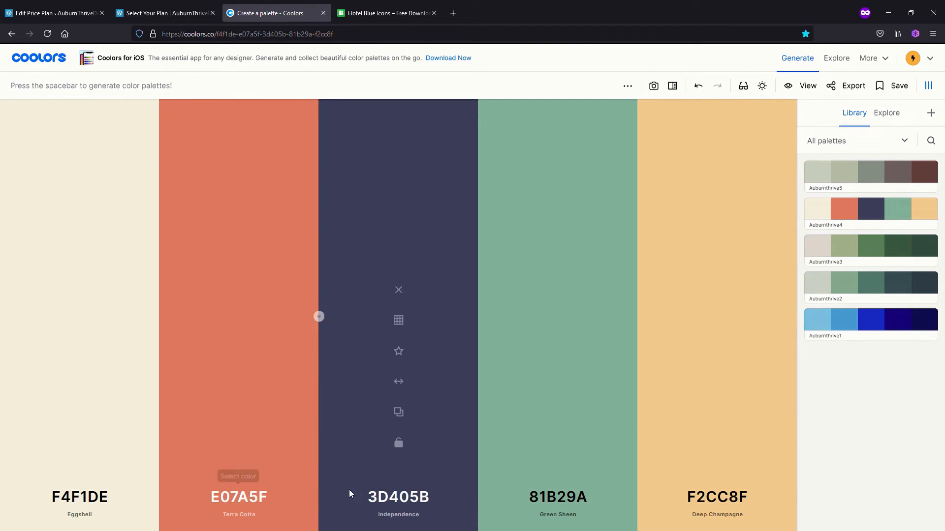
{"action": "left_click", "coordinate": [227, 499]}
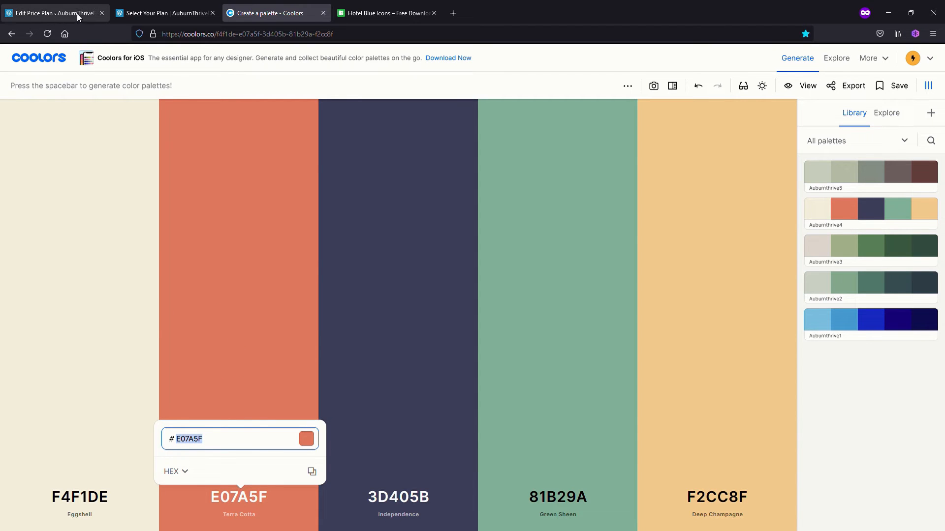
{"action": "left_click", "coordinate": [64, 16]}
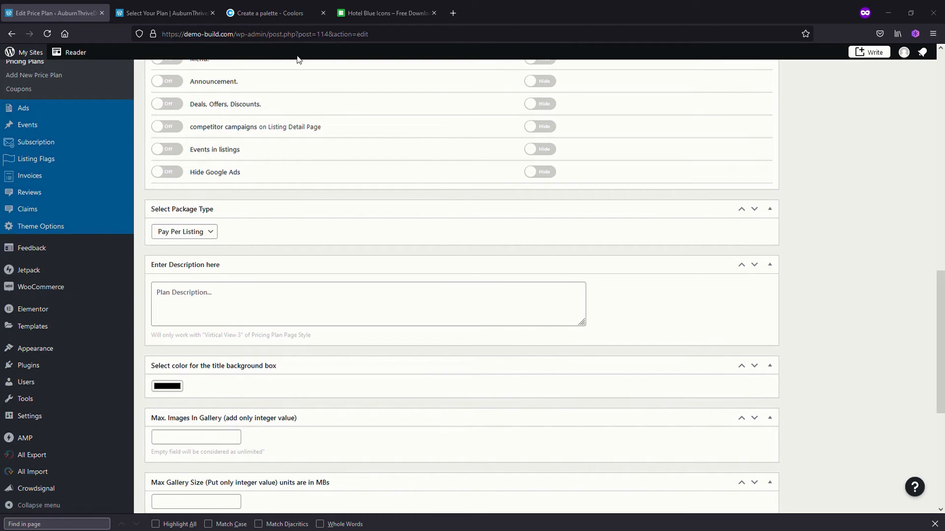
Show the Terra Cotta colour's values as RGB in Coolors and return to the plan editor
{"action": "left_click", "coordinate": [259, 15]}
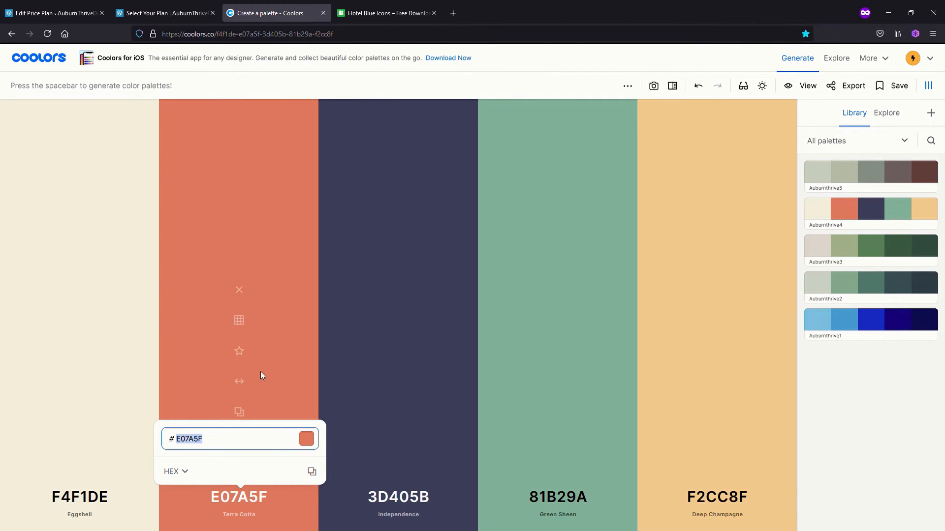
{"action": "left_click", "coordinate": [173, 471]}
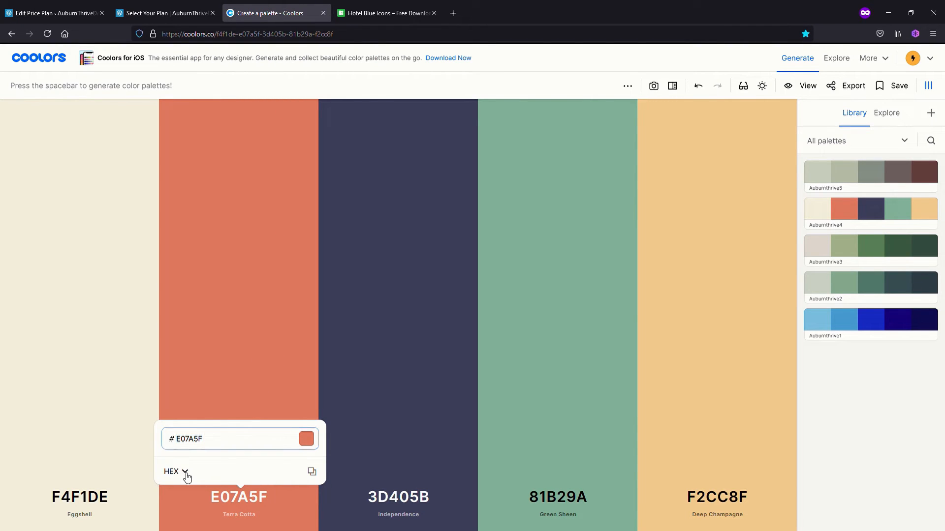
{"action": "left_click", "coordinate": [189, 431]}
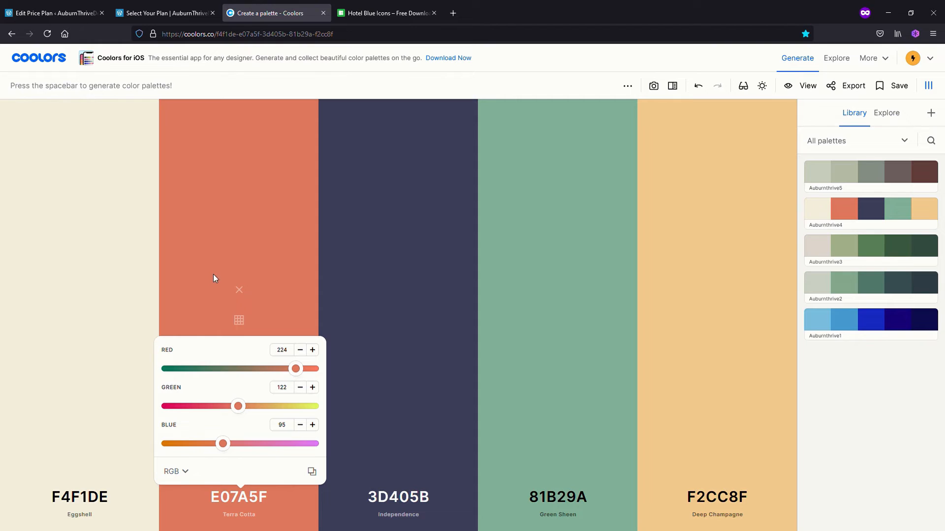
{"action": "left_click", "coordinate": [72, 12]}
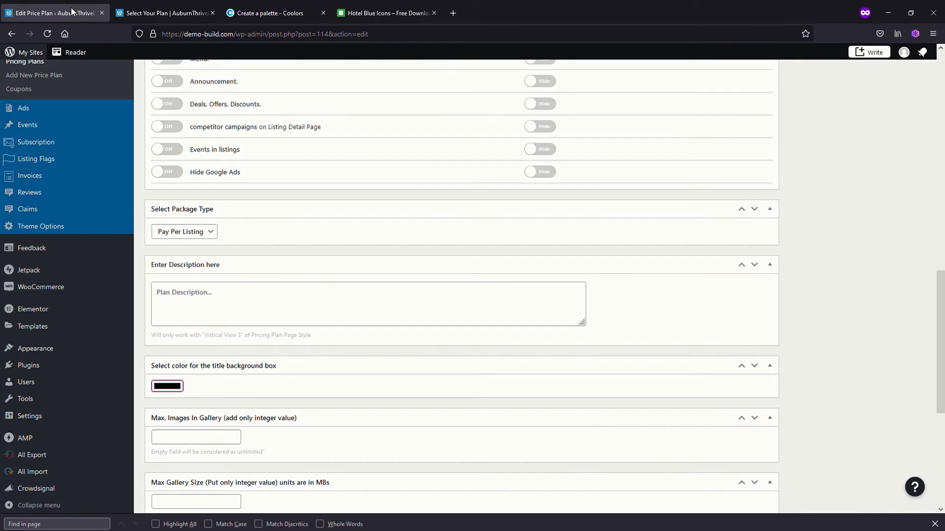
Set the Free plan's title background box colour to Terra Cotta, RGB 224, 122, 95
{"action": "left_click", "coordinate": [171, 388]}
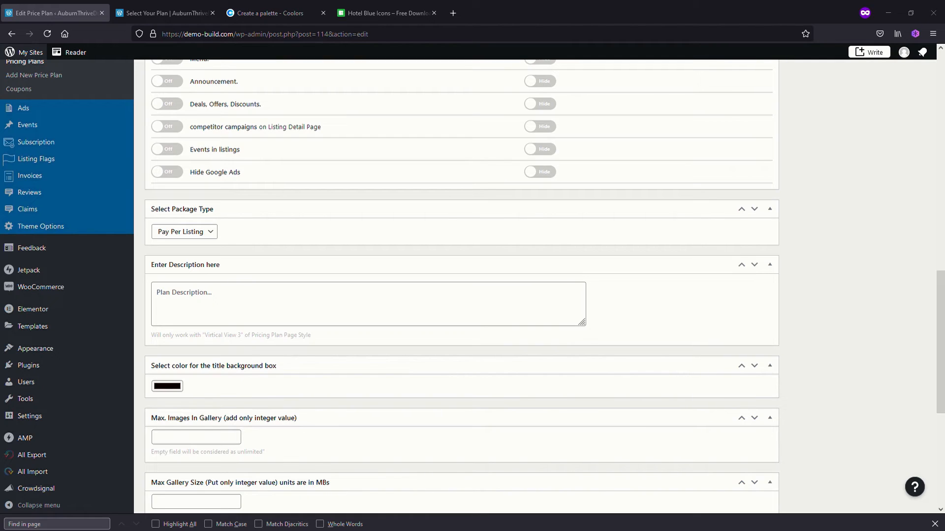
{"action": "type", "text": "12"}
{"action": "left_click", "coordinate": [37, 159]}
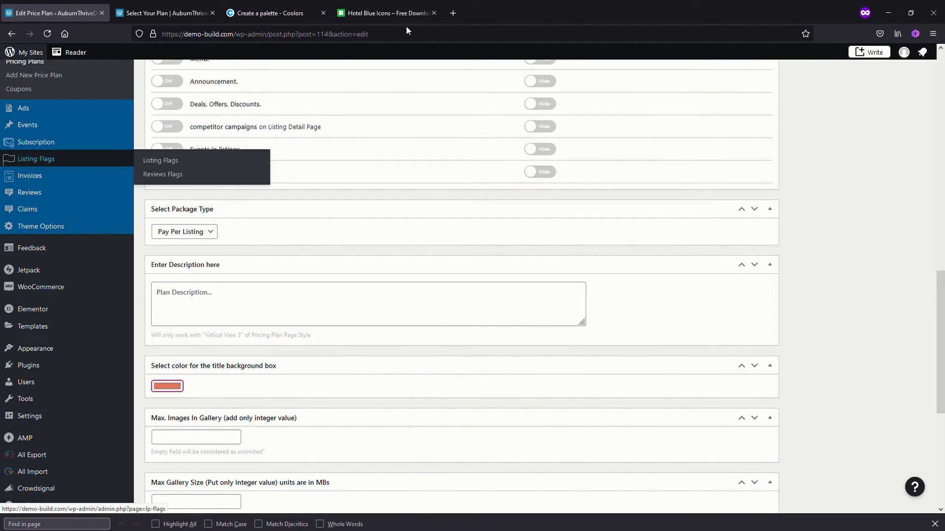
Set the Free plan's duration to 365 days
{"action": "scroll", "coordinate": [302, 382], "scroll_direction": "down", "scroll_amount": 4}
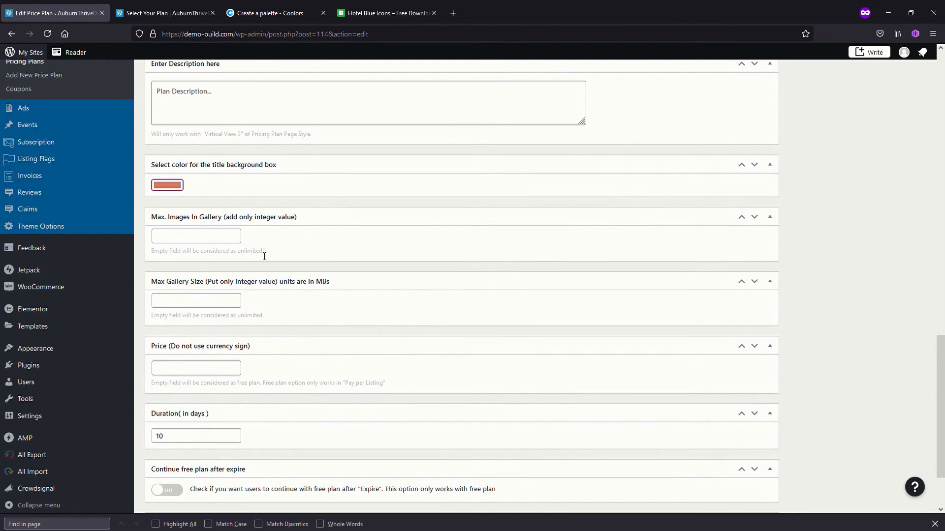
{"action": "scroll", "coordinate": [265, 287], "scroll_direction": "down", "scroll_amount": 3}
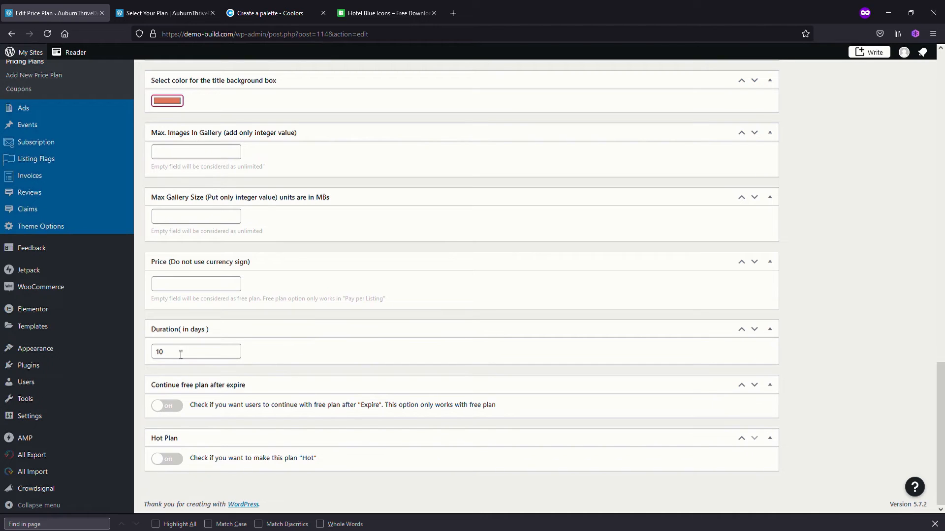
{"action": "left_click_drag", "start_coordinate": [181, 353], "coordinate": [140, 346]}
{"action": "type", "text": "36"}
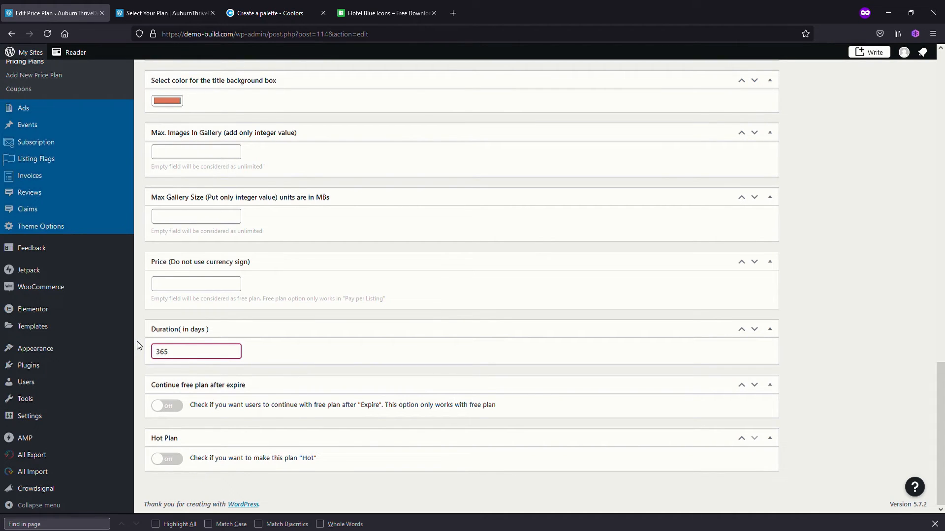
{"action": "type", "text": "5"}
Collapse the Duration section, move it below Continue free plan after expire, and expand it again
{"action": "left_click", "coordinate": [307, 329]}
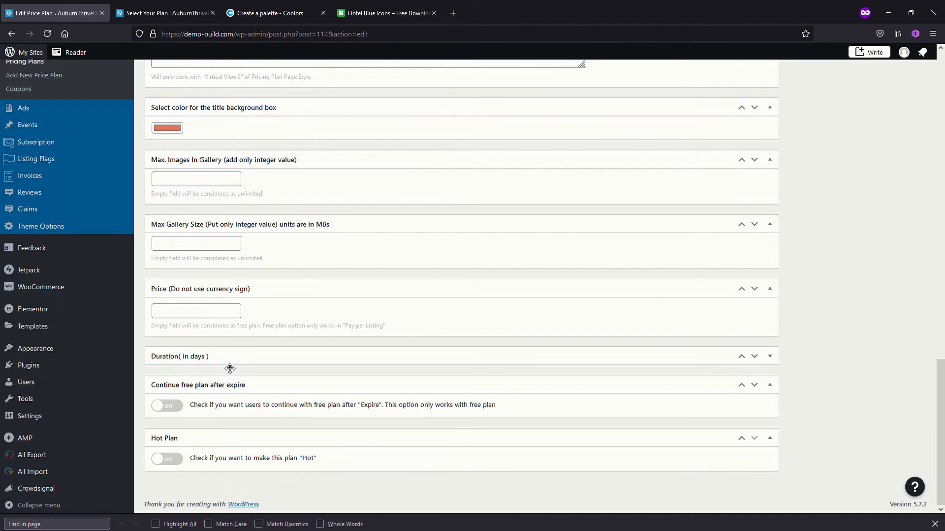
{"action": "left_click", "coordinate": [755, 357]}
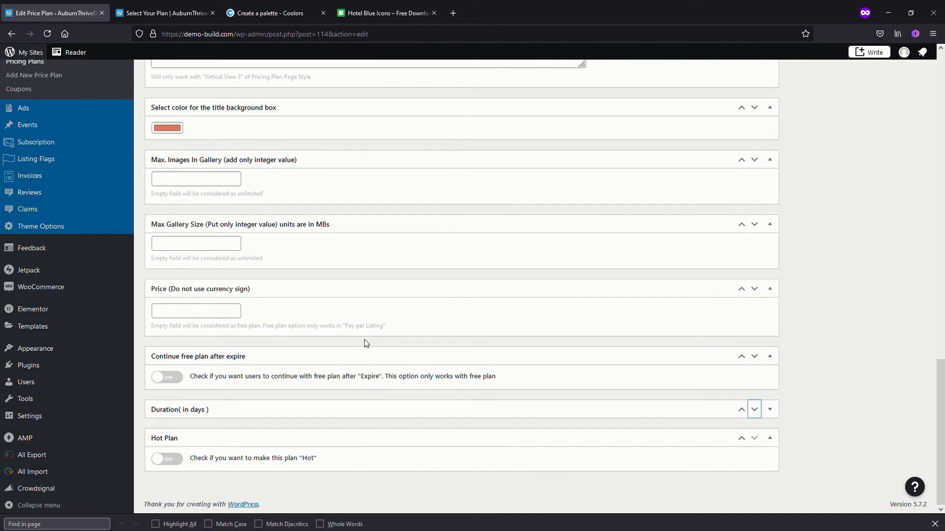
{"action": "scroll", "coordinate": [364, 337], "scroll_direction": "up", "scroll_amount": 2}
{"action": "left_click", "coordinate": [251, 419]}
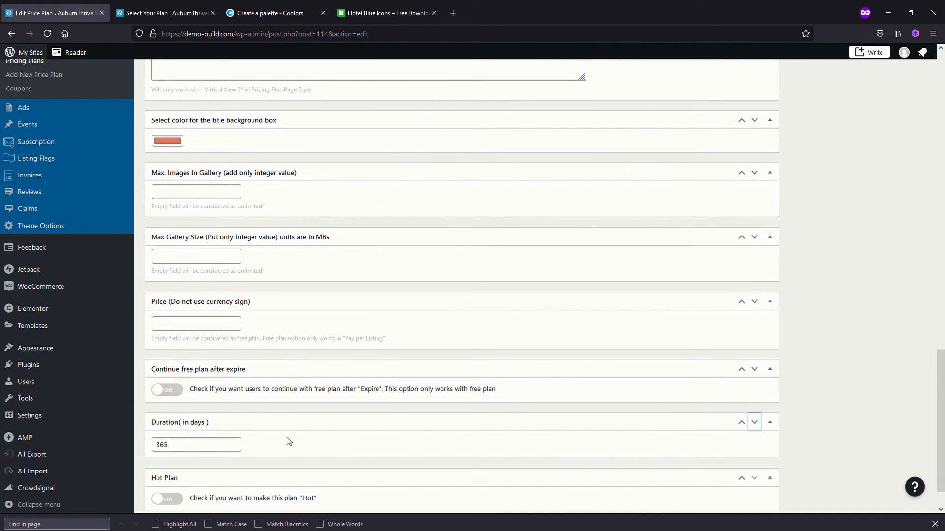
Update the Free plan and switch to the Select Your Plan page
{"action": "scroll", "coordinate": [305, 442], "scroll_direction": "down", "scroll_amount": 2}
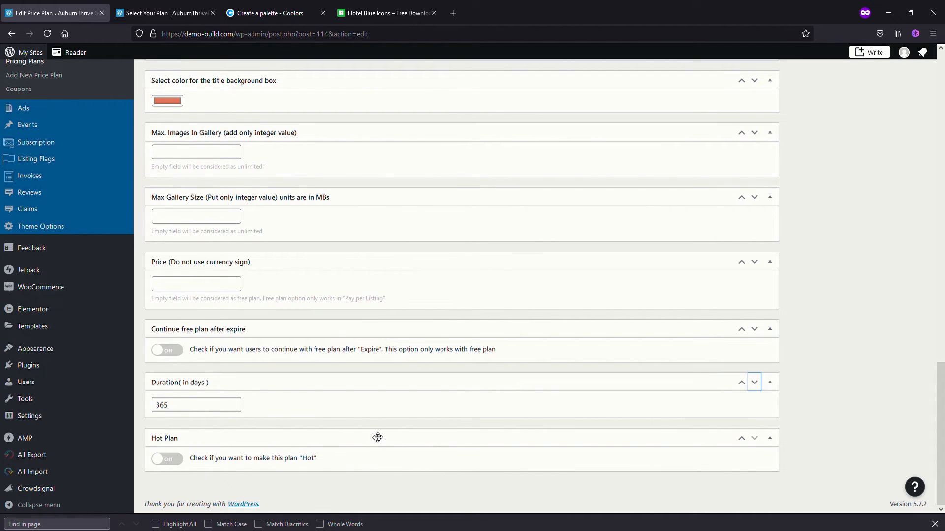
{"action": "scroll", "coordinate": [377, 438], "scroll_direction": "up", "scroll_amount": 7}
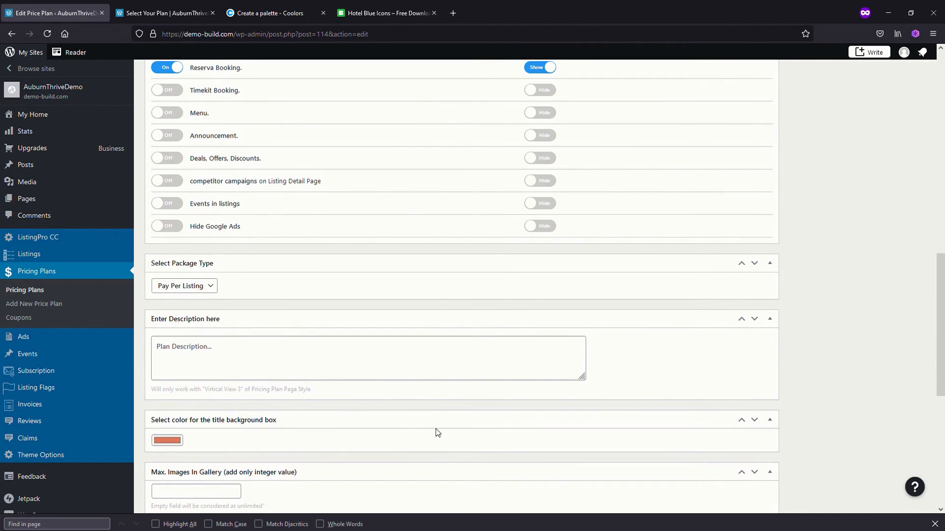
{"action": "scroll", "coordinate": [436, 433], "scroll_direction": "up", "scroll_amount": 12}
{"action": "scroll", "coordinate": [432, 436], "scroll_direction": "up", "scroll_amount": 1}
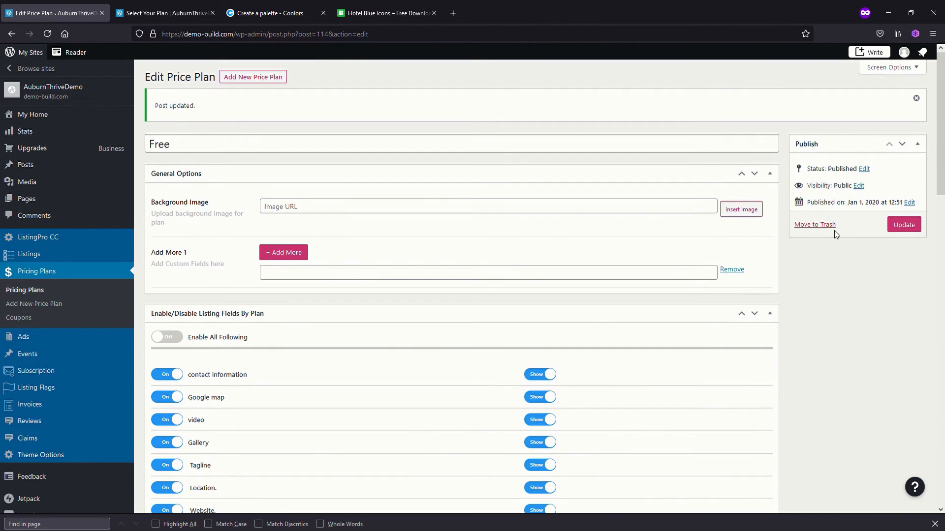
{"action": "left_click", "coordinate": [905, 224]}
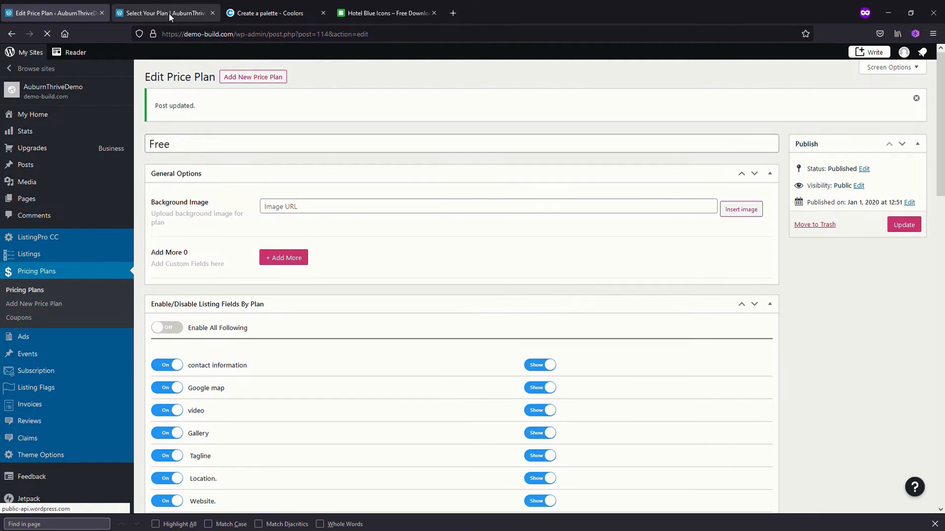
{"action": "left_click", "coordinate": [170, 13]}
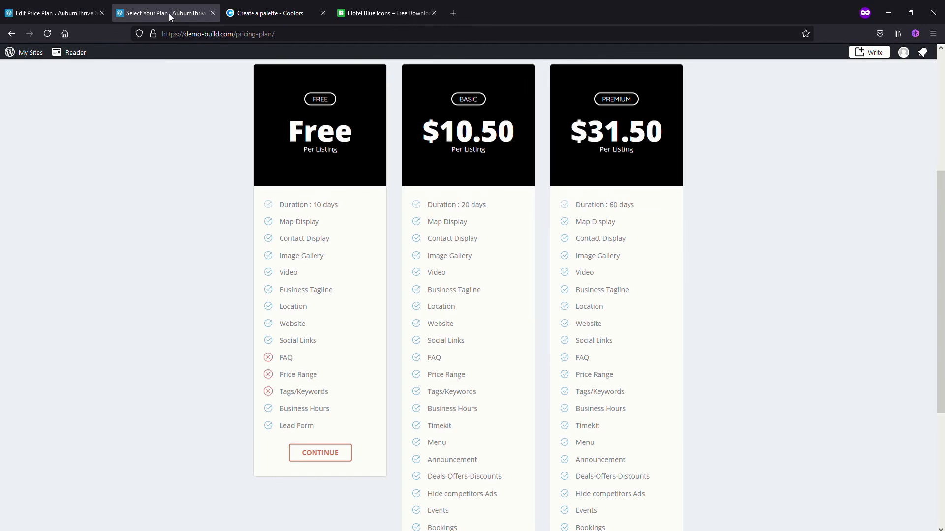
Reload the Select Your Plan page, and hide the FAQs list, Price Range and Tags or Keywords fields on the Free plan
{"action": "left_click", "coordinate": [46, 34]}
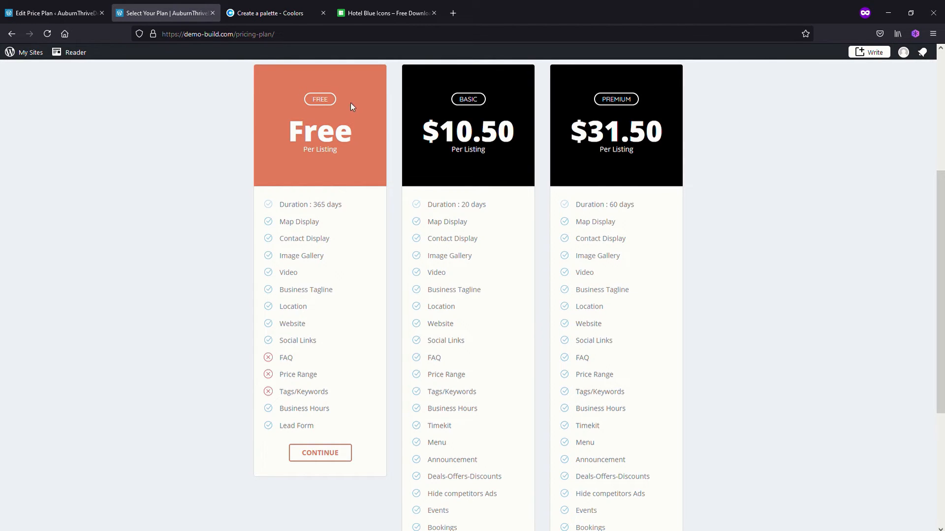
{"action": "left_click", "coordinate": [60, 11]}
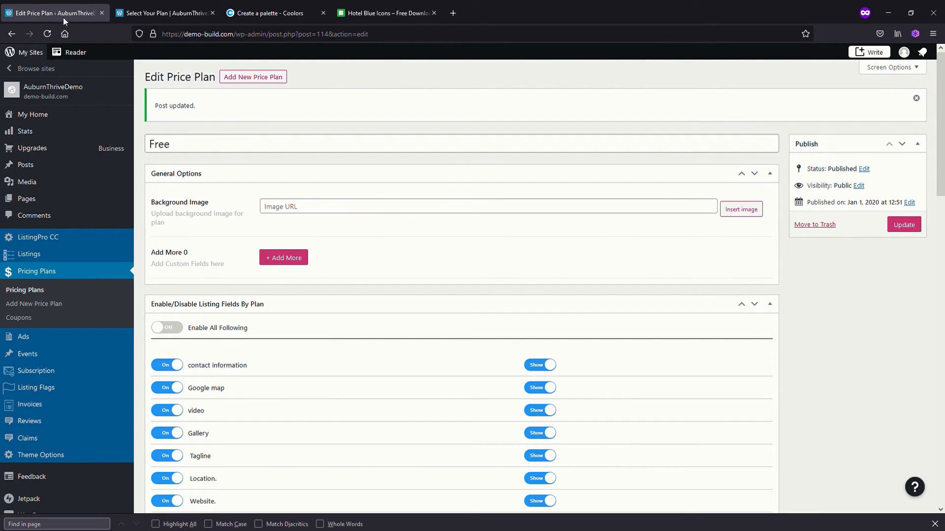
{"action": "scroll", "coordinate": [529, 418], "scroll_direction": "down", "scroll_amount": 3}
{"action": "scroll", "coordinate": [530, 419], "scroll_direction": "down", "scroll_amount": 2}
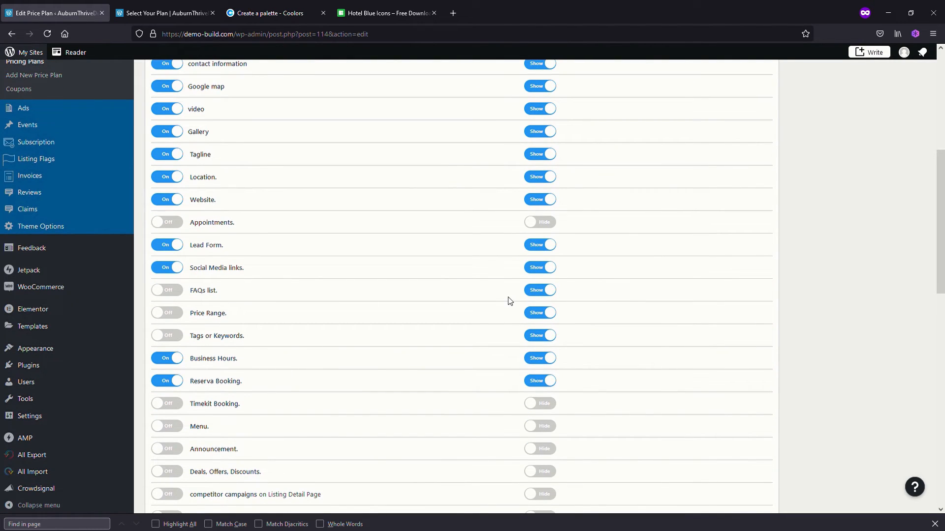
{"action": "left_click", "coordinate": [539, 312]}
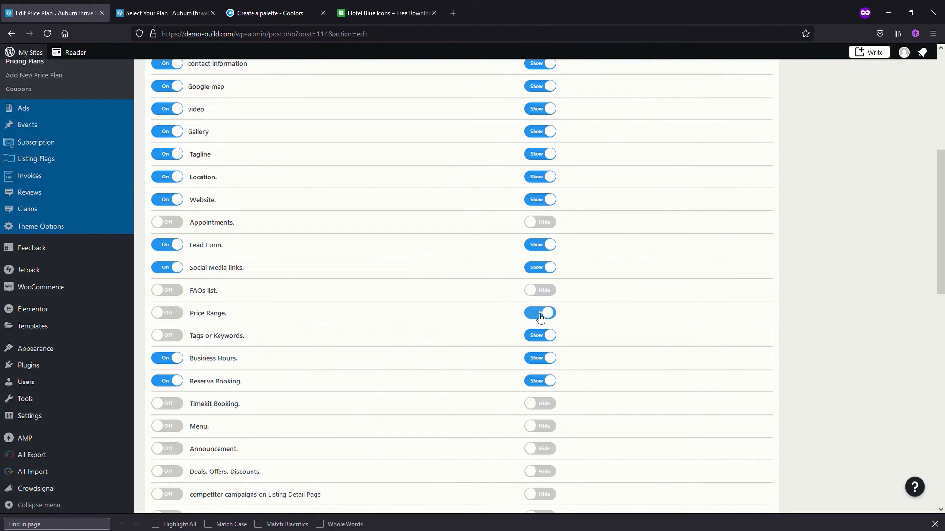
{"action": "left_click", "coordinate": [540, 335]}
Update the Free plan and reload the Select Your Plan page to check its feature list
{"action": "scroll", "coordinate": [854, 183], "scroll_direction": "up", "scroll_amount": 6}
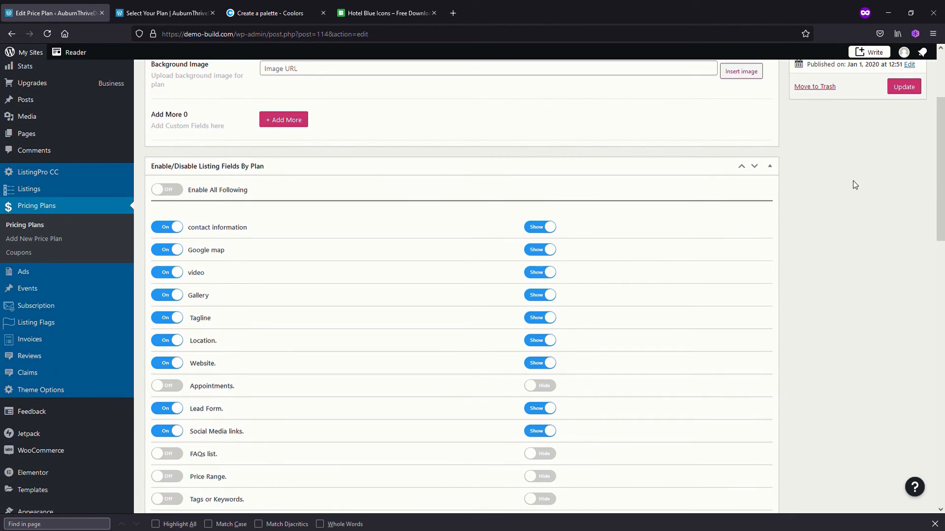
{"action": "left_click", "coordinate": [903, 225]}
{"action": "left_click", "coordinate": [168, 13]}
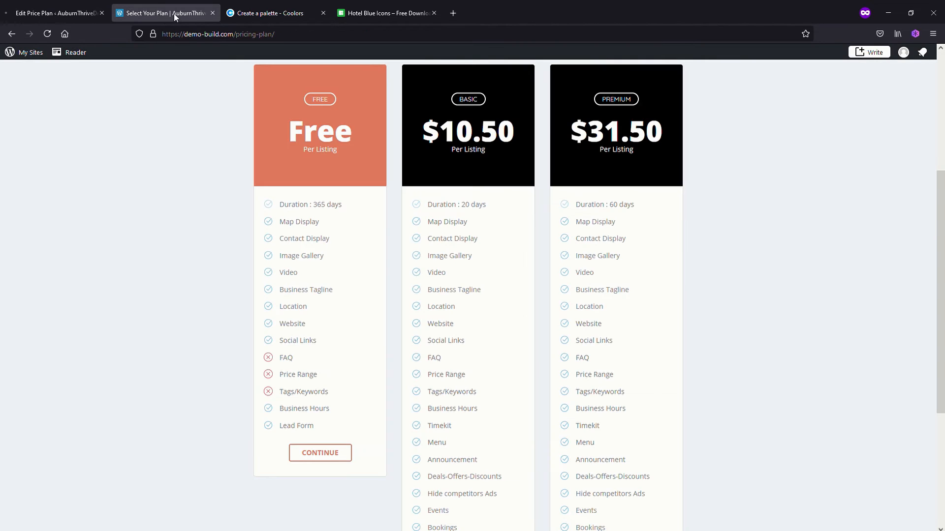
{"action": "left_click", "coordinate": [47, 34]}
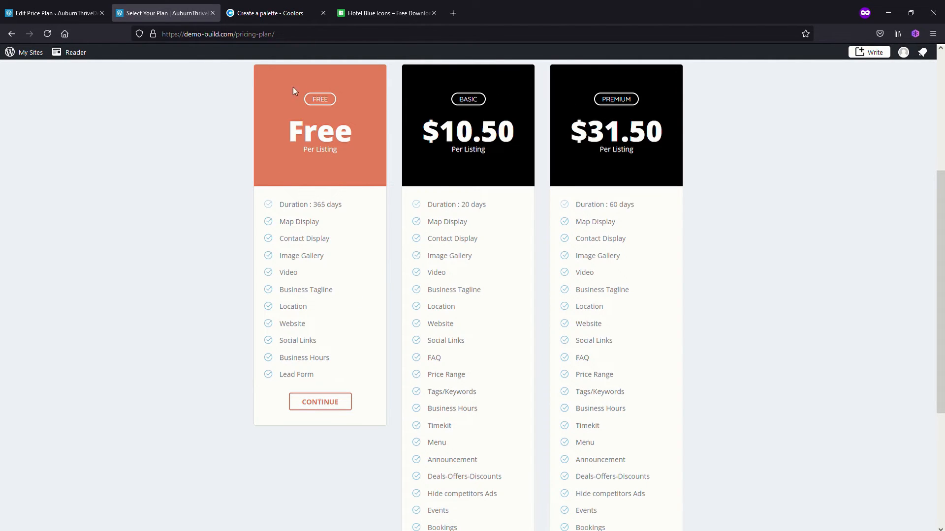
Return to the list of pricing plans and open the Basic plan for editing
{"action": "left_click", "coordinate": [58, 14]}
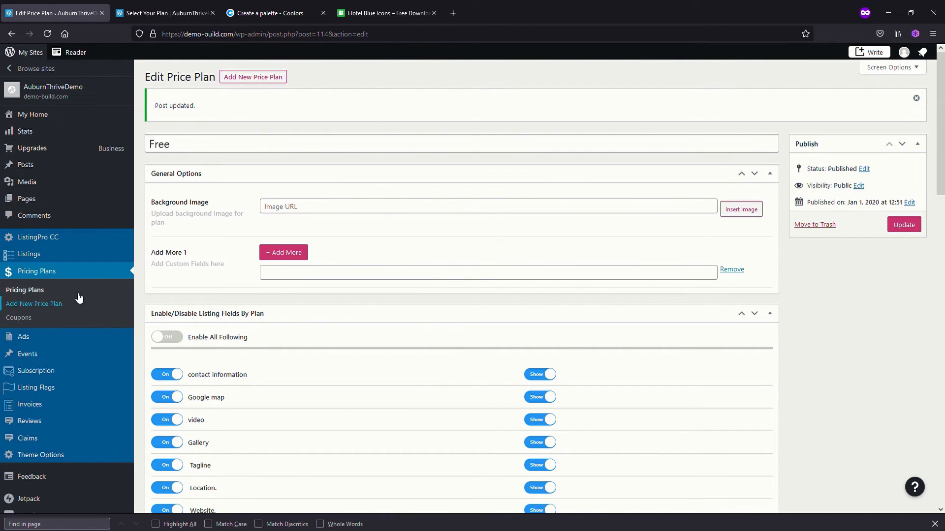
{"action": "left_click", "coordinate": [26, 289]}
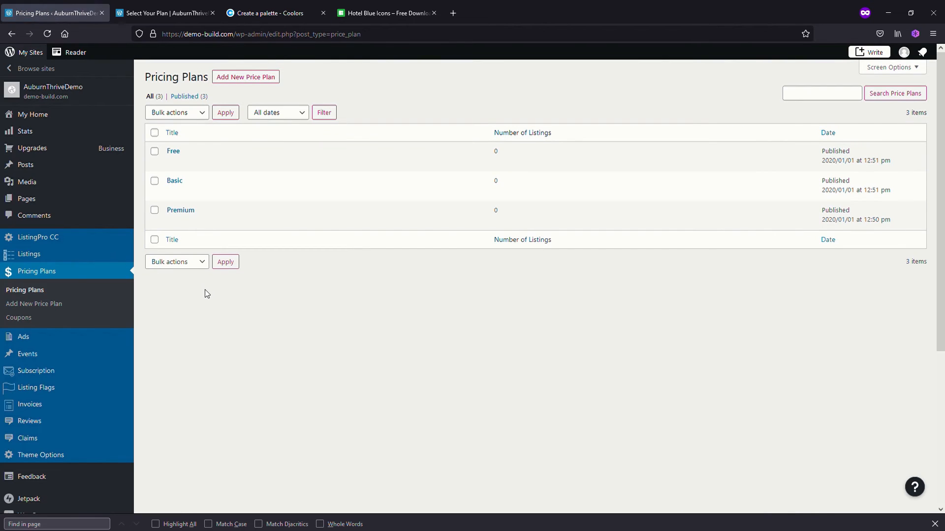
{"action": "mouse_move", "coordinate": [311, 202]}
{"action": "left_click", "coordinate": [172, 193]}
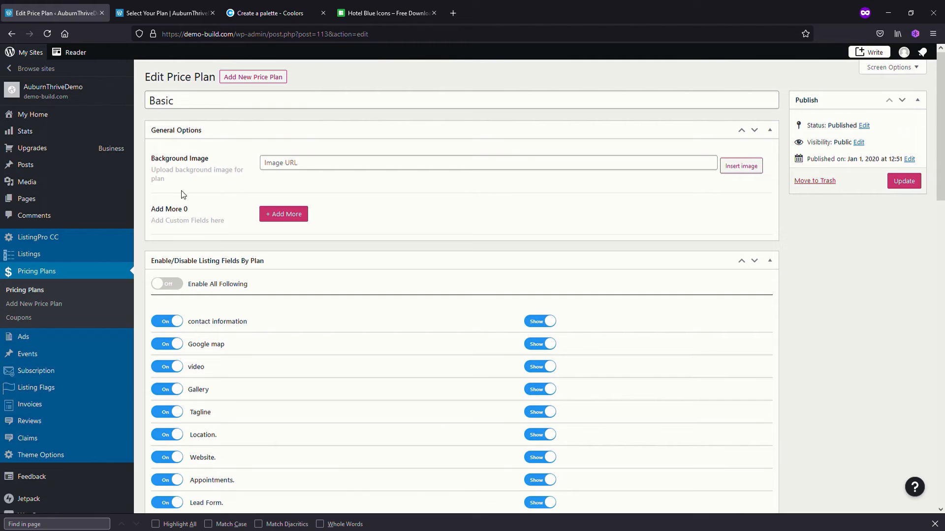
Turn off Timekit Booking, Menu, Announcement, Deals, Offers, Discounts, competitor campaigns, Events in listings and Hide Google Ads for the Basic plan
{"action": "scroll", "coordinate": [377, 394], "scroll_direction": "down", "scroll_amount": 3}
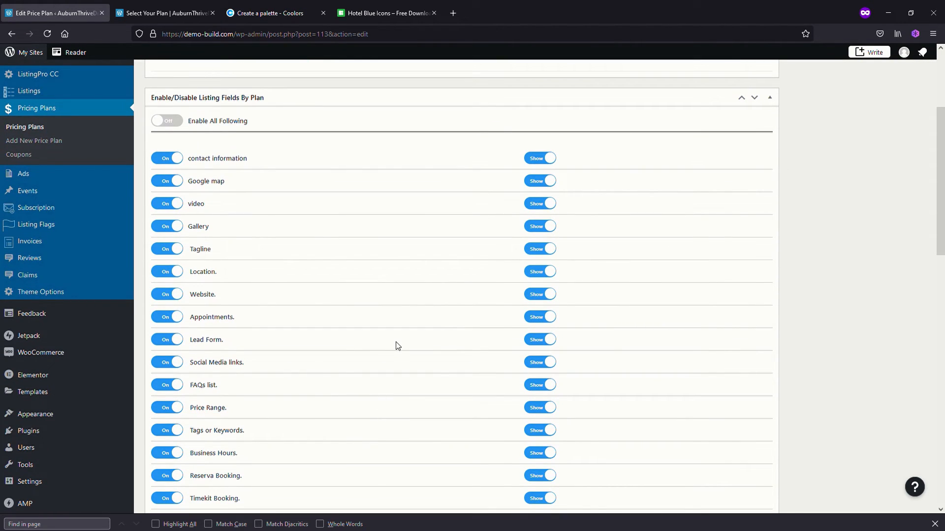
{"action": "scroll", "coordinate": [438, 401], "scroll_direction": "down", "scroll_amount": 1}
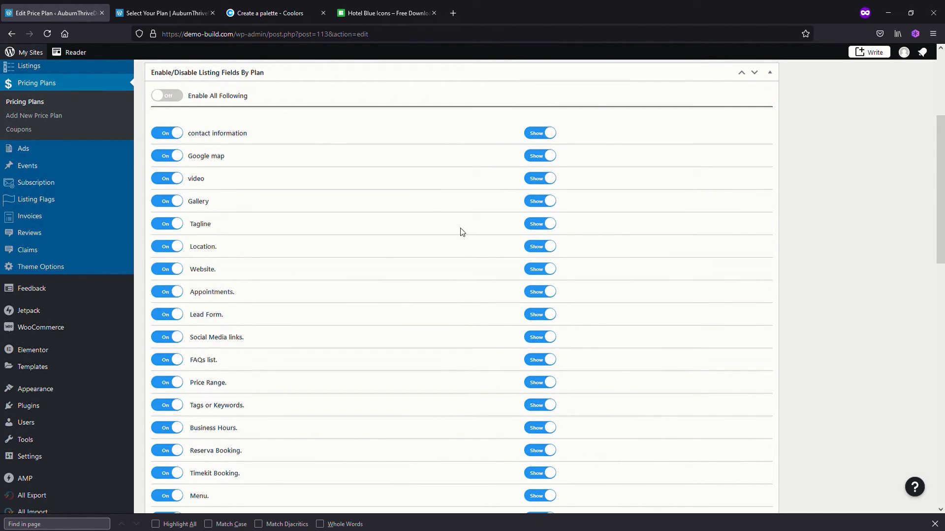
{"action": "scroll", "coordinate": [168, 326], "scroll_direction": "down", "scroll_amount": 3}
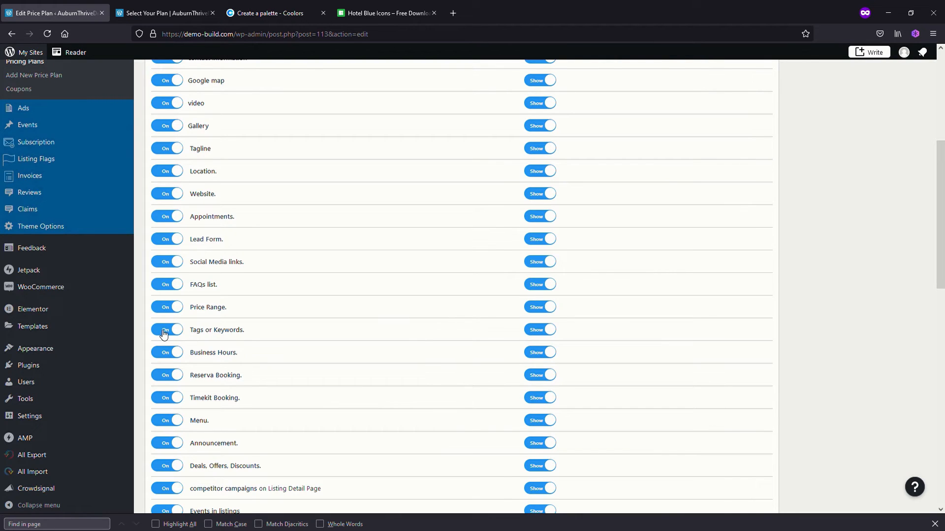
{"action": "scroll", "coordinate": [164, 338], "scroll_direction": "down", "scroll_amount": 1}
{"action": "left_click", "coordinate": [167, 375]}
{"action": "left_click", "coordinate": [166, 397]}
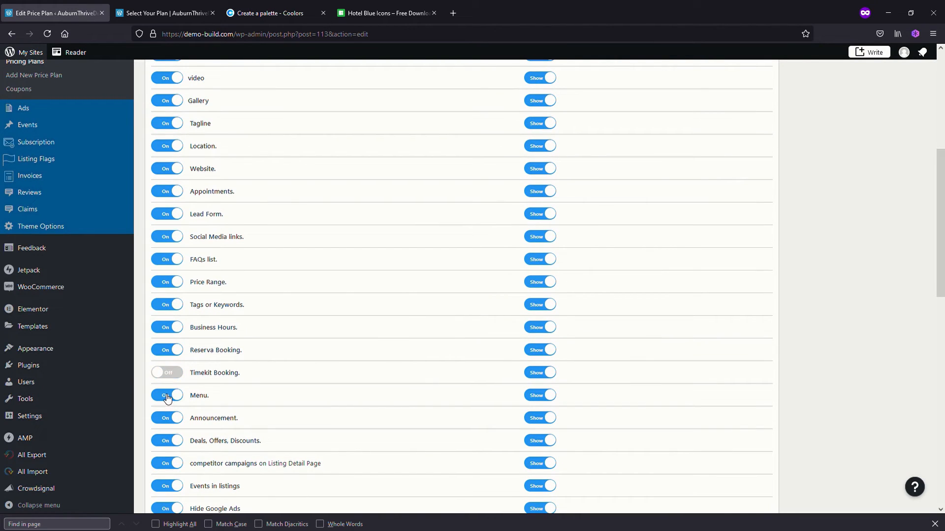
{"action": "left_click", "coordinate": [165, 419]}
{"action": "left_click", "coordinate": [165, 441]}
{"action": "scroll", "coordinate": [165, 442], "scroll_direction": "down", "scroll_amount": 1}
{"action": "left_click", "coordinate": [165, 439]}
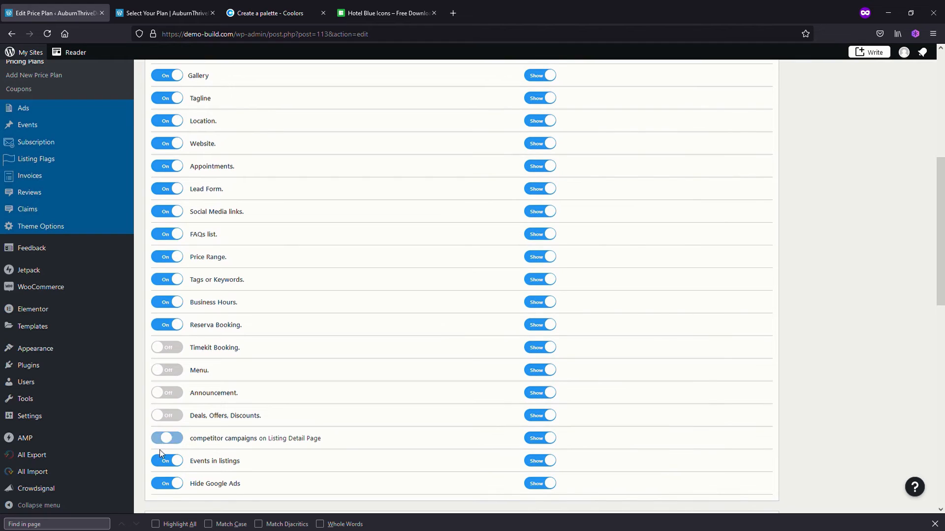
{"action": "left_click", "coordinate": [167, 483]}
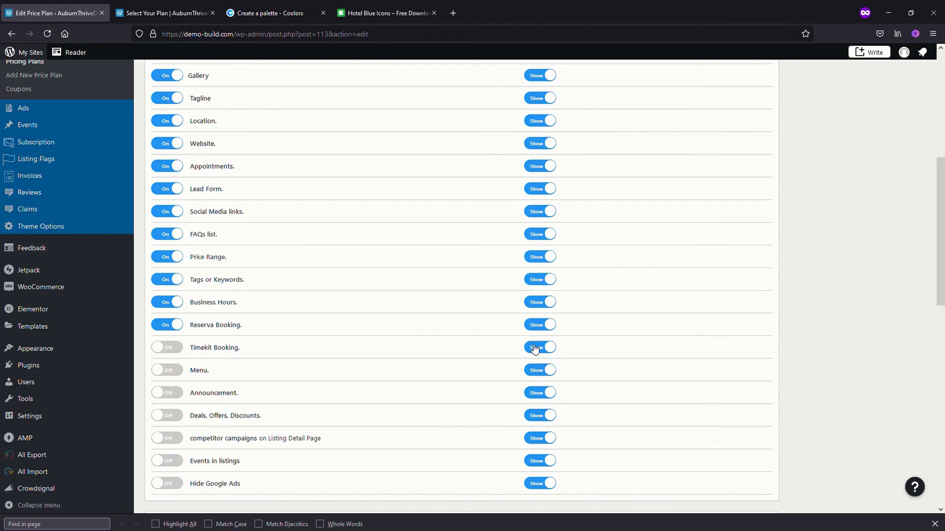
Hide the Basic plan's seven disabled fields, from Timekit Booking through Hide Google Ads, from its displayed feature list
{"action": "left_click", "coordinate": [539, 375]}
{"action": "left_click", "coordinate": [541, 393]}
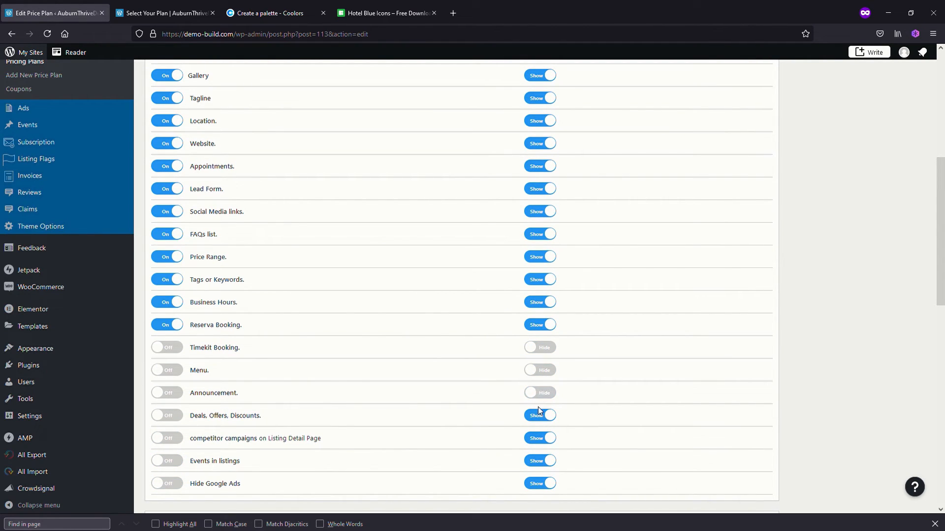
{"action": "left_click", "coordinate": [541, 419]}
{"action": "left_click", "coordinate": [540, 441]}
{"action": "left_click", "coordinate": [538, 459]}
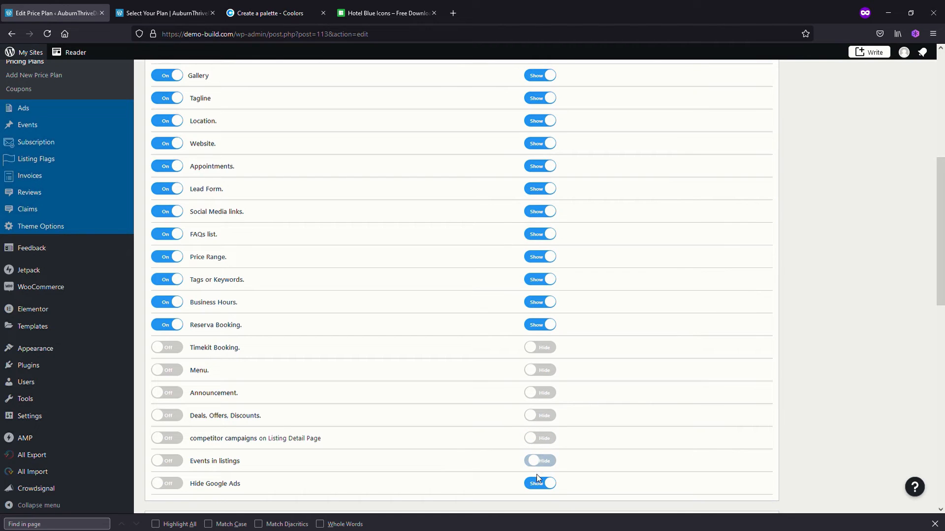
{"action": "left_click", "coordinate": [539, 482]}
Update the Basic plan and reload the Select Your Plan page to compare the plans' feature lists
{"action": "scroll", "coordinate": [892, 296], "scroll_direction": "up", "scroll_amount": 6}
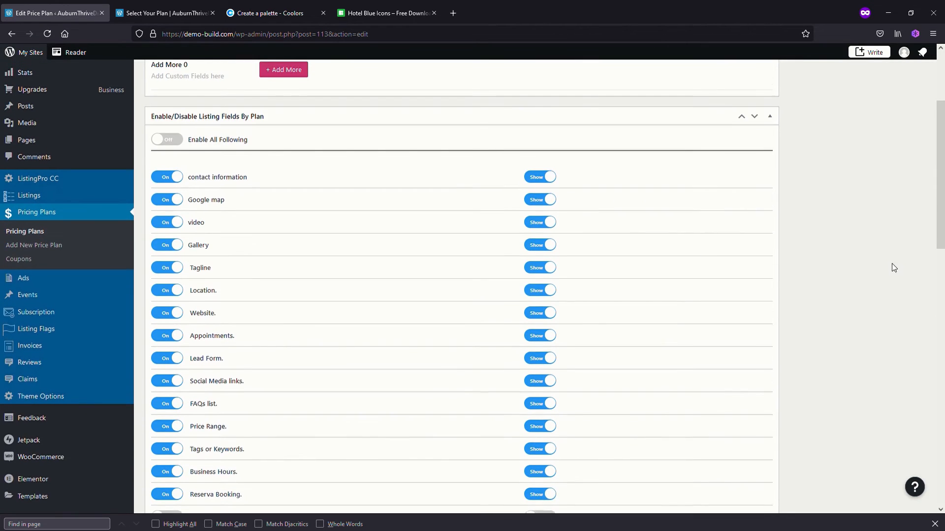
{"action": "left_click", "coordinate": [904, 181]}
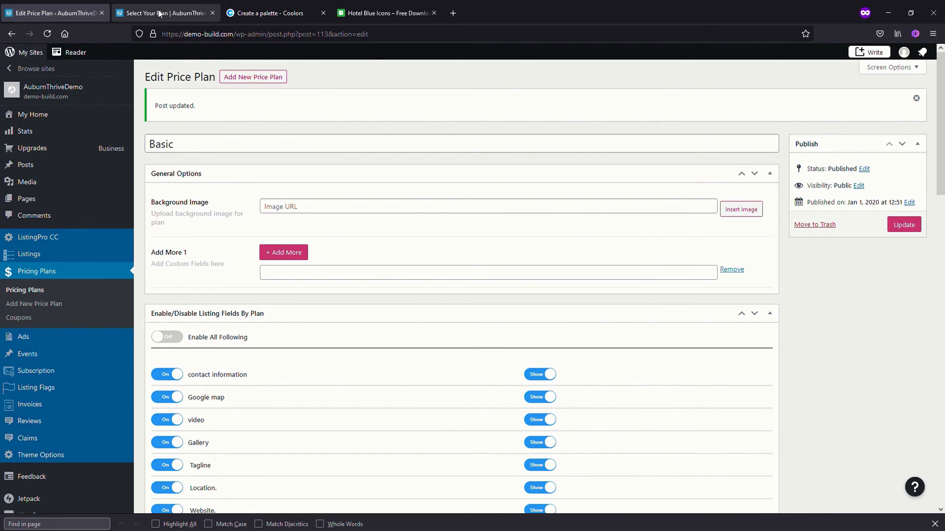
{"action": "left_click", "coordinate": [158, 12]}
{"action": "left_click", "coordinate": [50, 34]}
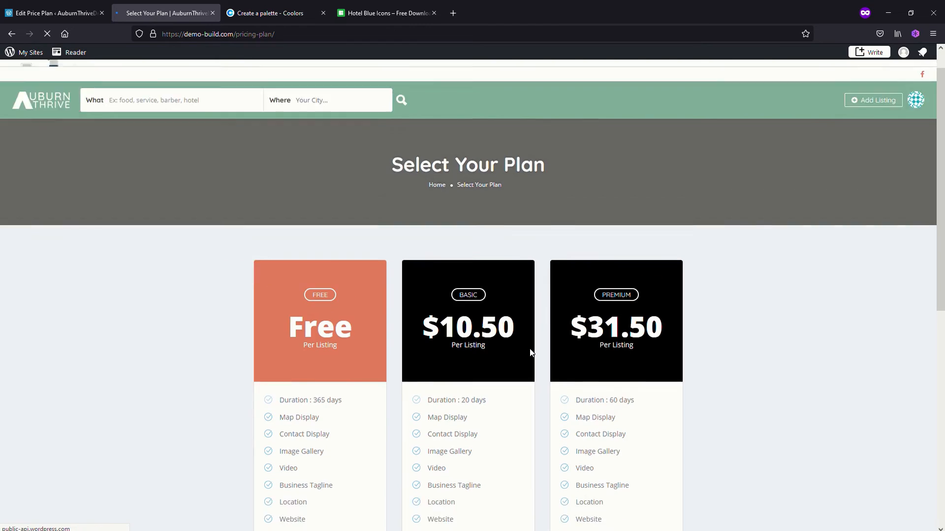
{"action": "scroll", "coordinate": [530, 357], "scroll_direction": "down", "scroll_amount": 5}
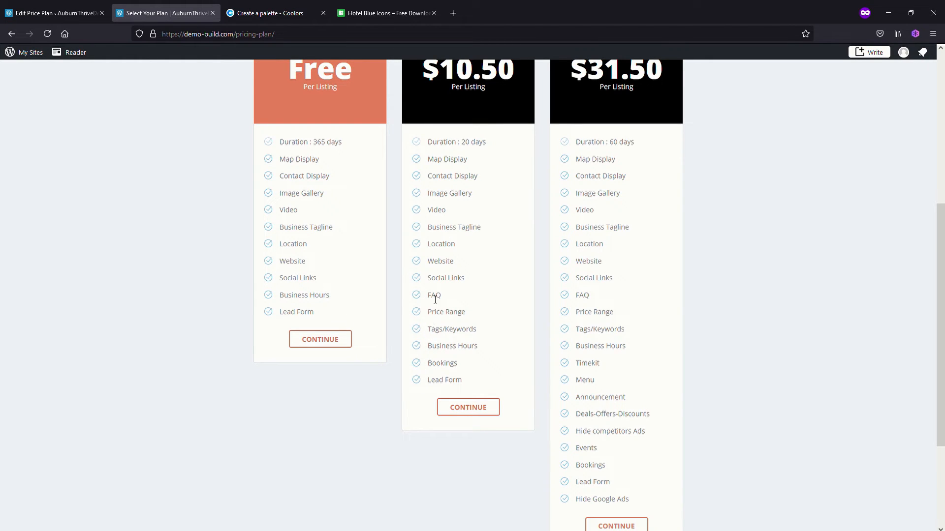
{"action": "scroll", "coordinate": [448, 289], "scroll_direction": "up", "scroll_amount": 2}
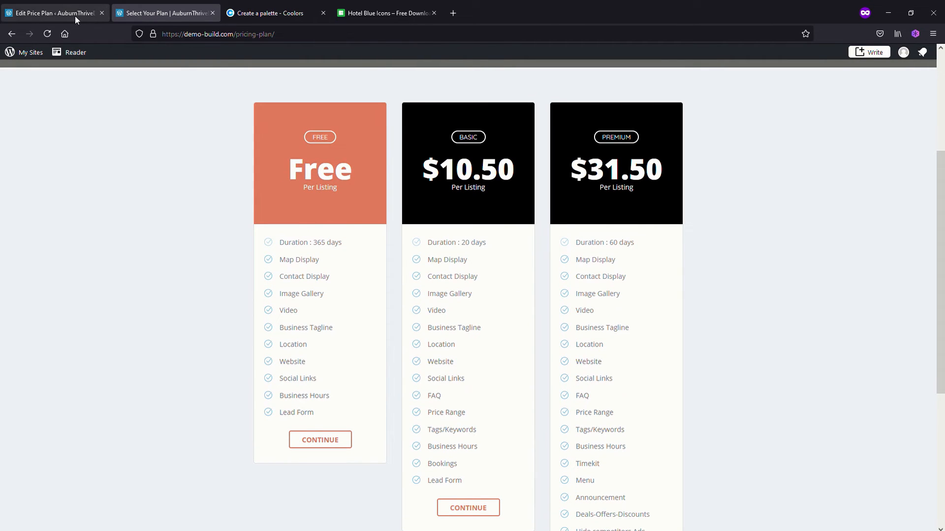
Hide FAQs list, Tags or Keywords, Appointments and Location from the Basic plan's displayed features
{"action": "left_click", "coordinate": [56, 16]}
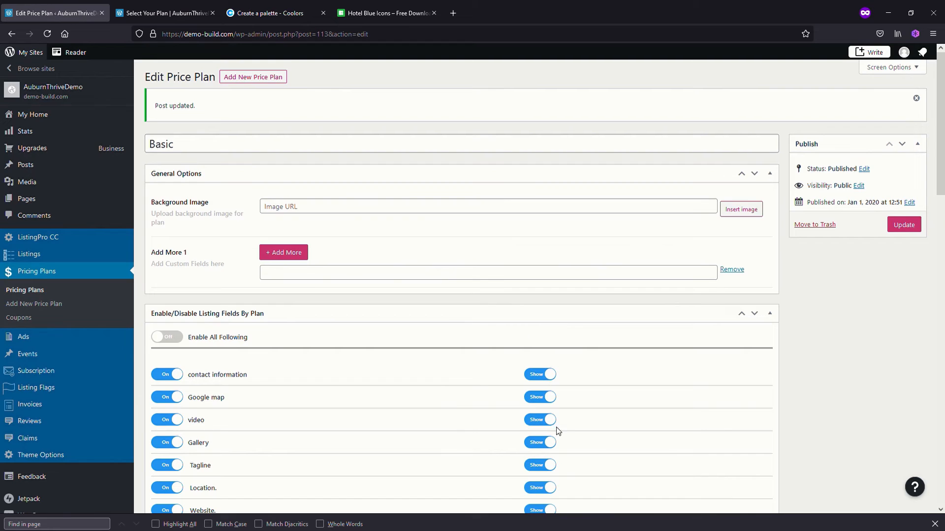
{"action": "scroll", "coordinate": [566, 433], "scroll_direction": "down", "scroll_amount": 3}
{"action": "scroll", "coordinate": [583, 435], "scroll_direction": "down", "scroll_amount": 2}
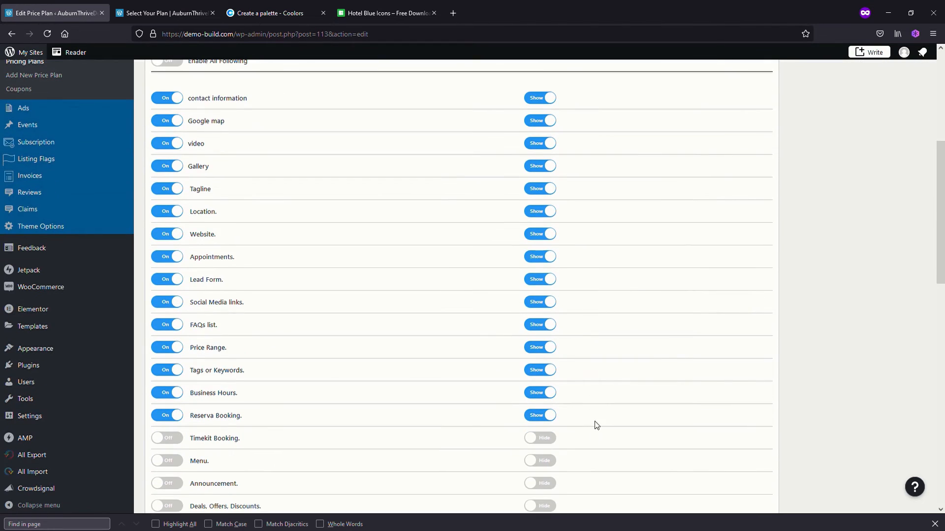
{"action": "left_click", "coordinate": [539, 370]}
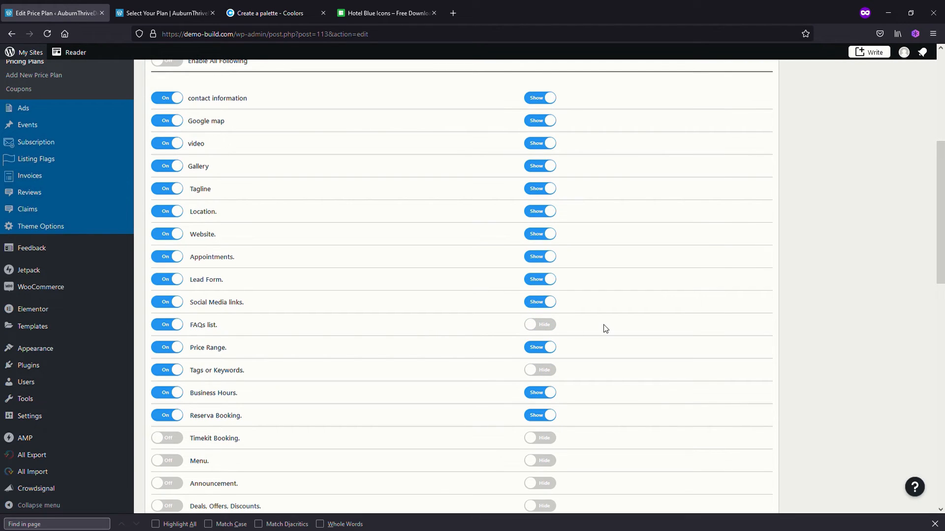
{"action": "left_click", "coordinate": [538, 258]}
{"action": "left_click", "coordinate": [538, 215]}
Save the Basic plan's display changes and check its shortened feature list on the reloaded Select Your Plan page
{"action": "scroll", "coordinate": [841, 260], "scroll_direction": "up", "scroll_amount": 5}
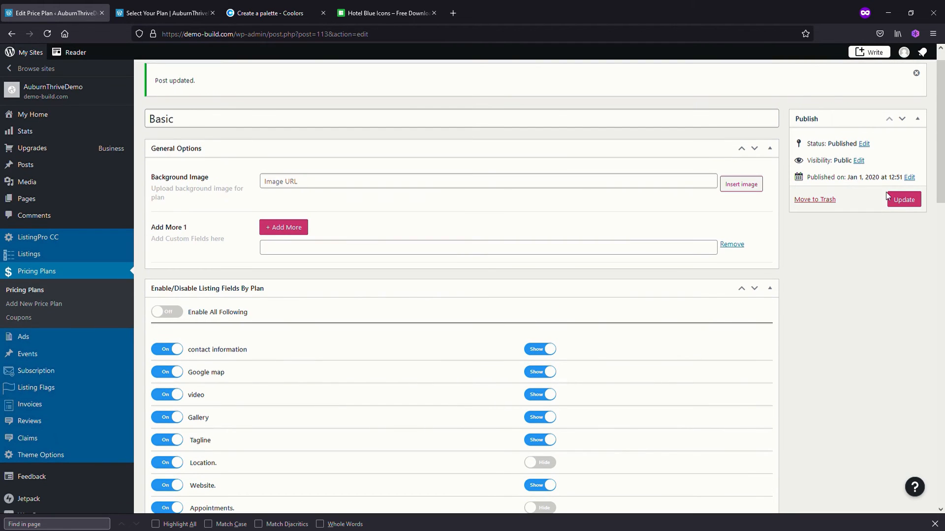
{"action": "left_click", "coordinate": [889, 199]}
{"action": "left_click", "coordinate": [162, 13]}
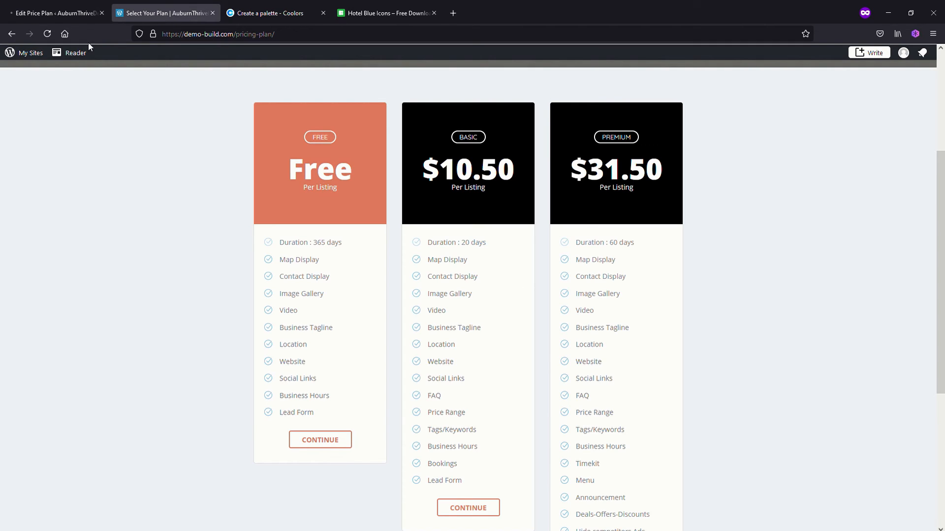
{"action": "left_click", "coordinate": [48, 34]}
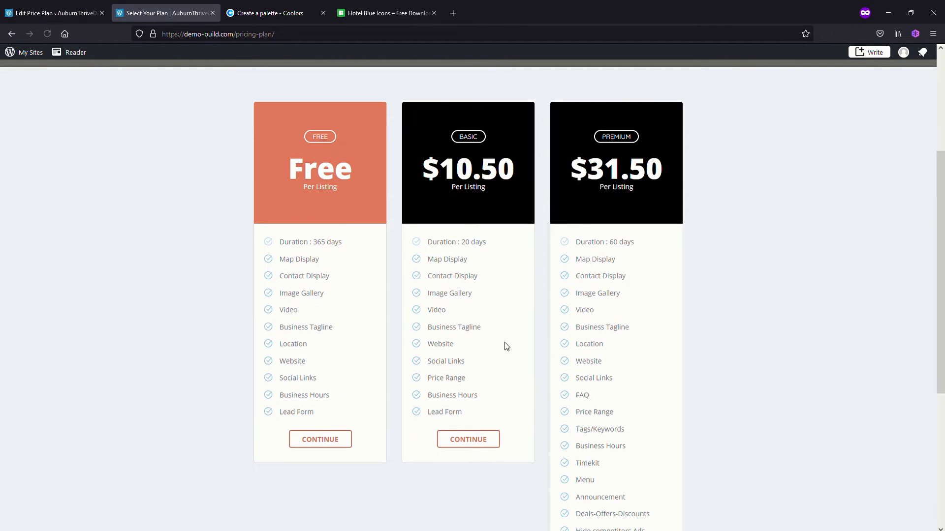
{"action": "scroll", "coordinate": [505, 347], "scroll_direction": "up", "scroll_amount": 2}
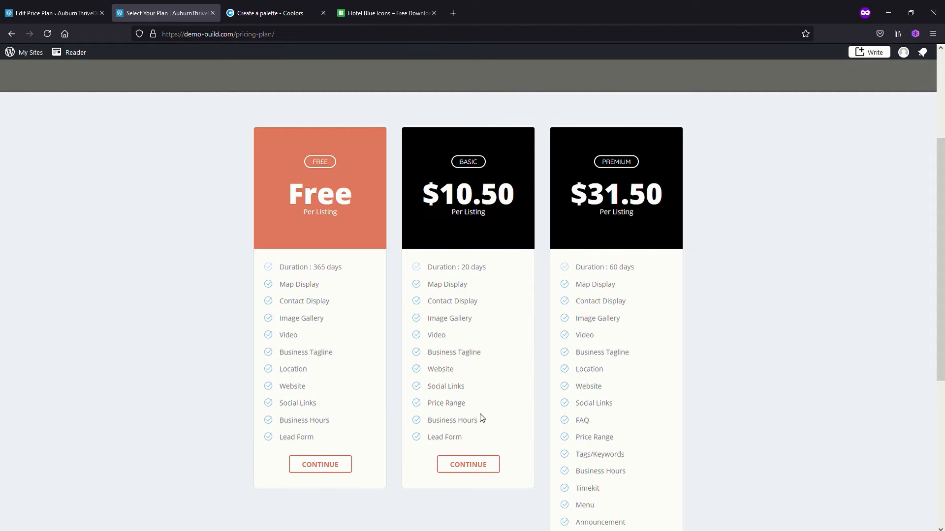
Return to the Basic plan's edit page and review its listing fields and the settings below them
{"action": "left_click", "coordinate": [56, 15]}
{"action": "scroll", "coordinate": [361, 394], "scroll_direction": "down", "scroll_amount": 10}
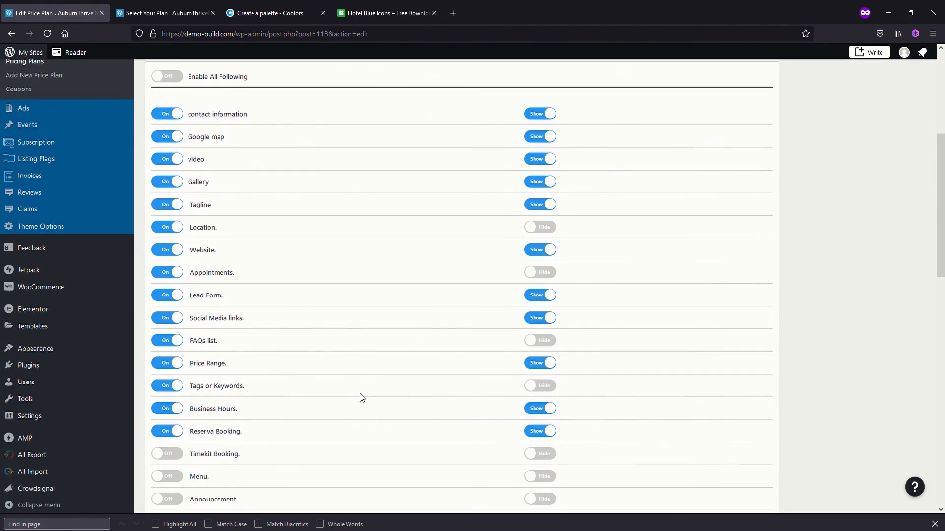
{"action": "scroll", "coordinate": [361, 394], "scroll_direction": "down", "scroll_amount": 6}
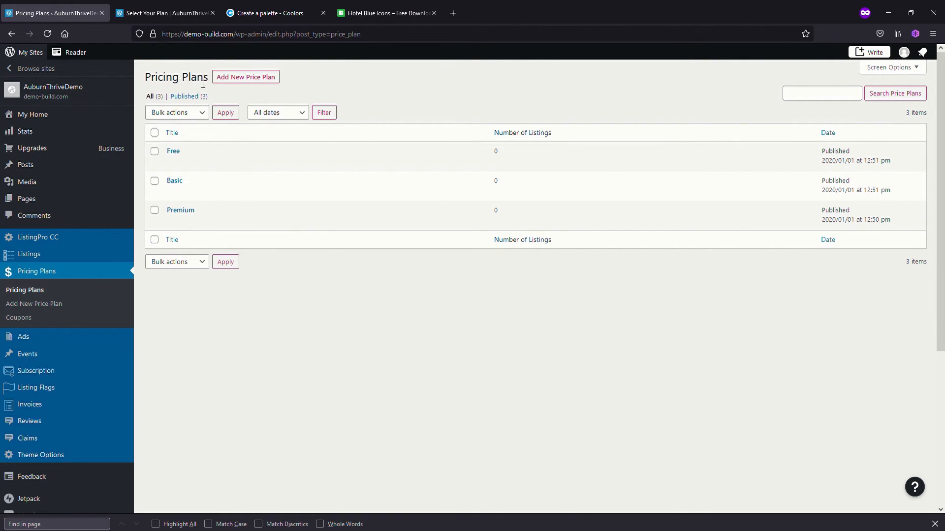
Reload the Select Your Plan page to check all three plans, and reopen the Basic plan for editing
{"action": "left_click", "coordinate": [172, 14]}
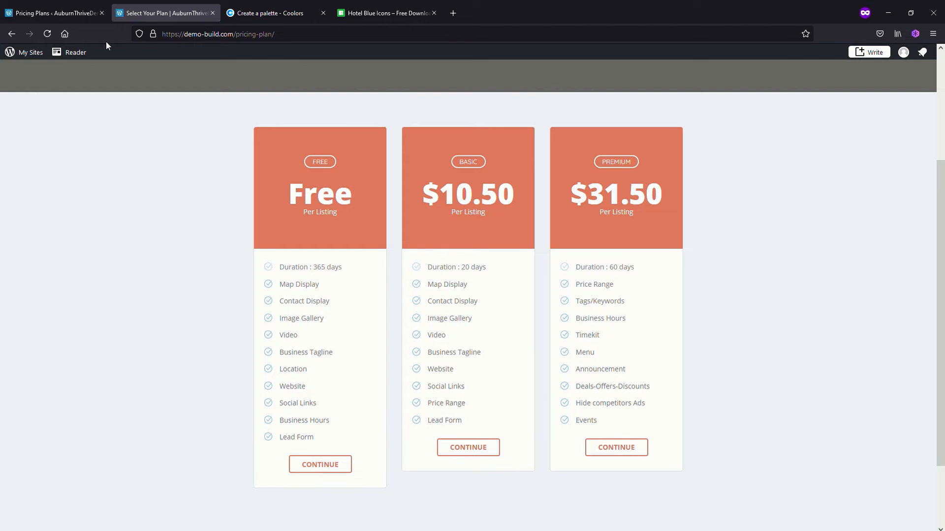
{"action": "left_click", "coordinate": [47, 33]}
{"action": "left_click", "coordinate": [54, 13]}
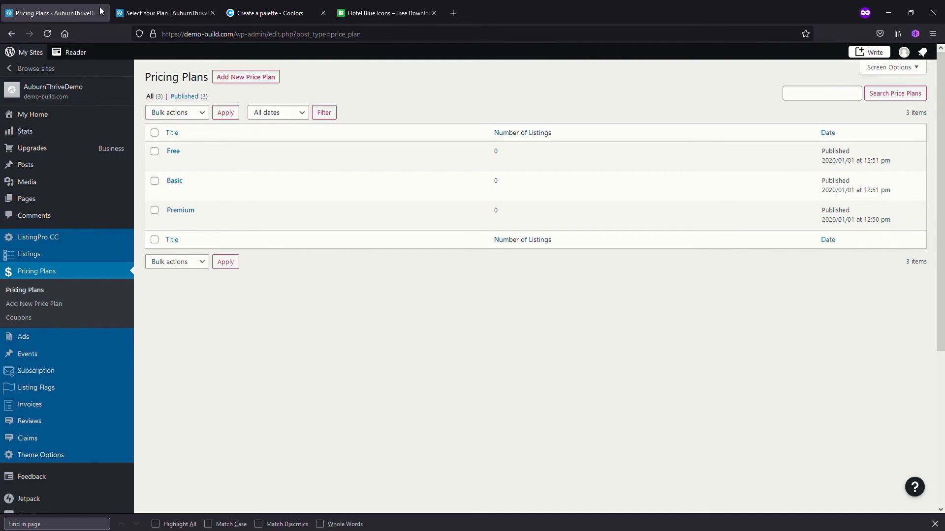
{"action": "left_click", "coordinate": [173, 192]}
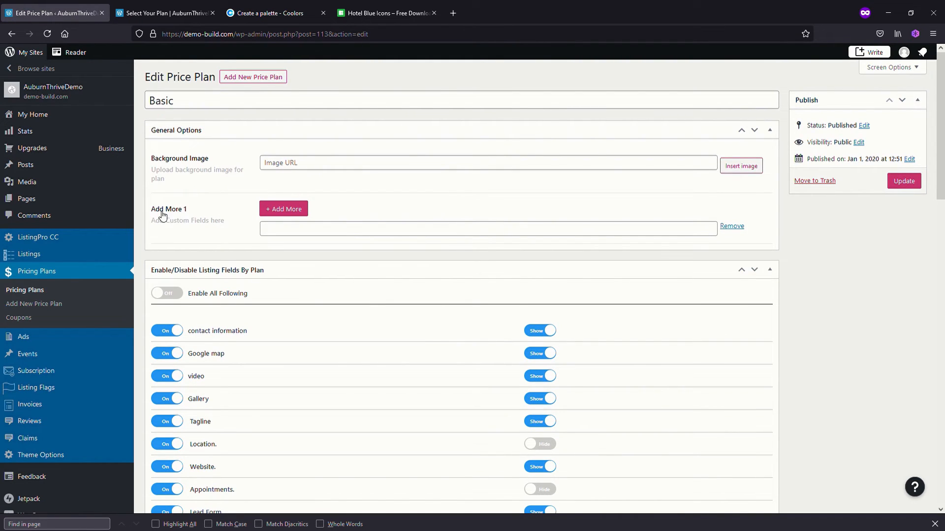
Add "Everything from basic plan" as a bold #81B29A custom line to the Basic plan, check the palette colour, and save the plan
{"action": "left_click", "coordinate": [289, 232]}
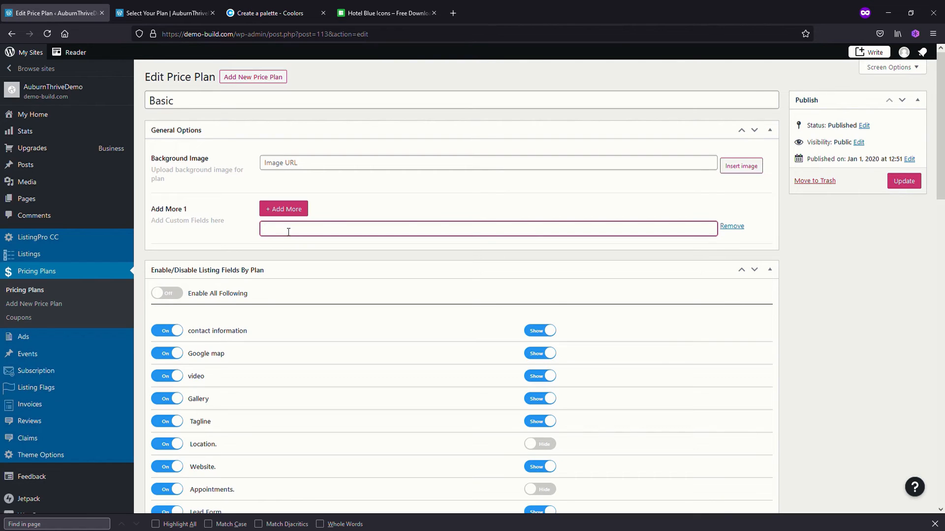
{"action": "type", "text": "<b style=\"color:#81B29A\">Everything from basic plan</b>"}
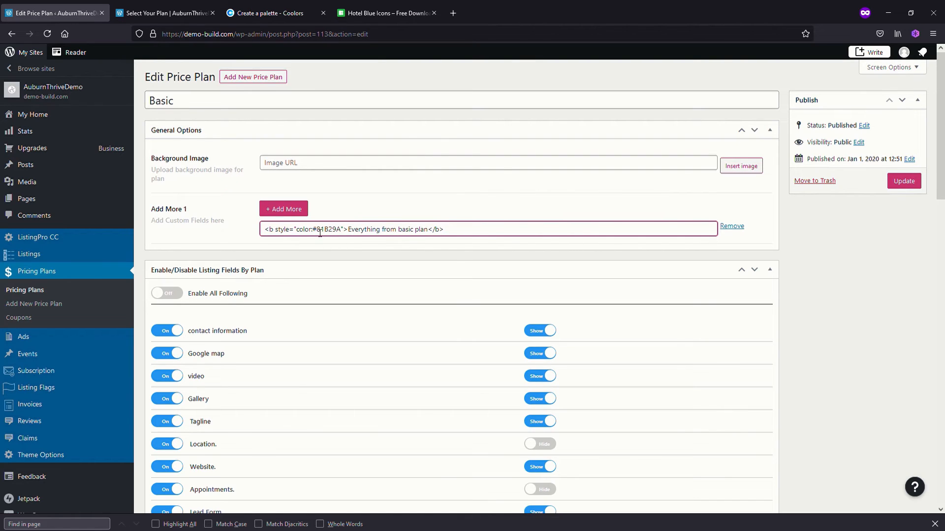
{"action": "left_click_drag", "start_coordinate": [317, 230], "coordinate": [345, 231]}
{"action": "left_click", "coordinate": [248, 16]}
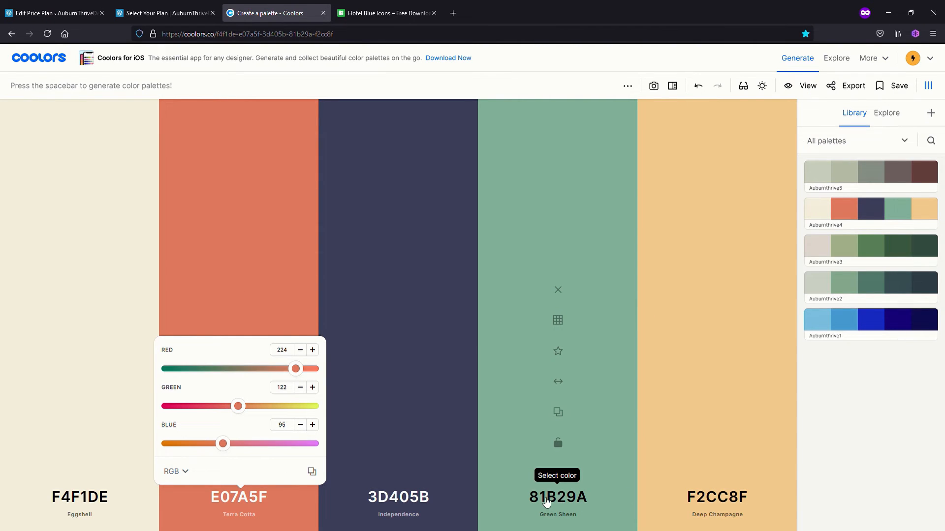
{"action": "left_click", "coordinate": [69, 14]}
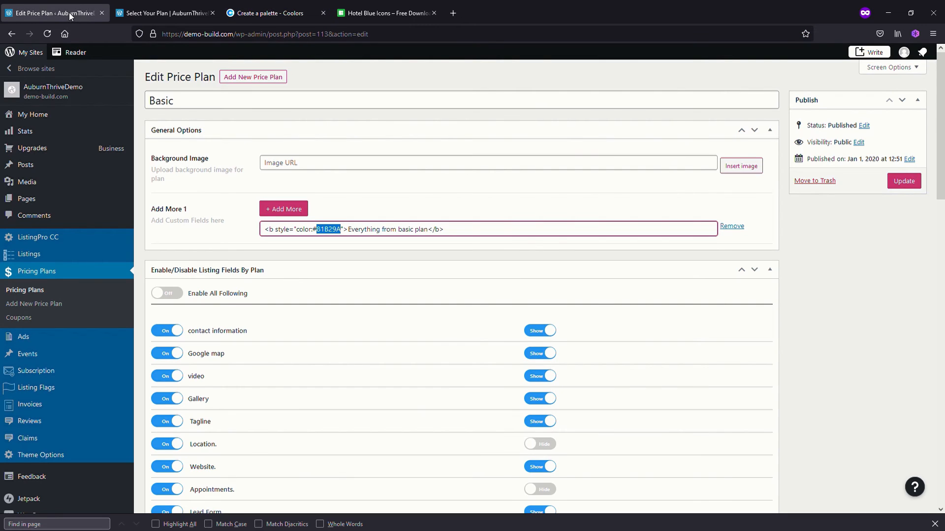
{"action": "left_click", "coordinate": [901, 182]}
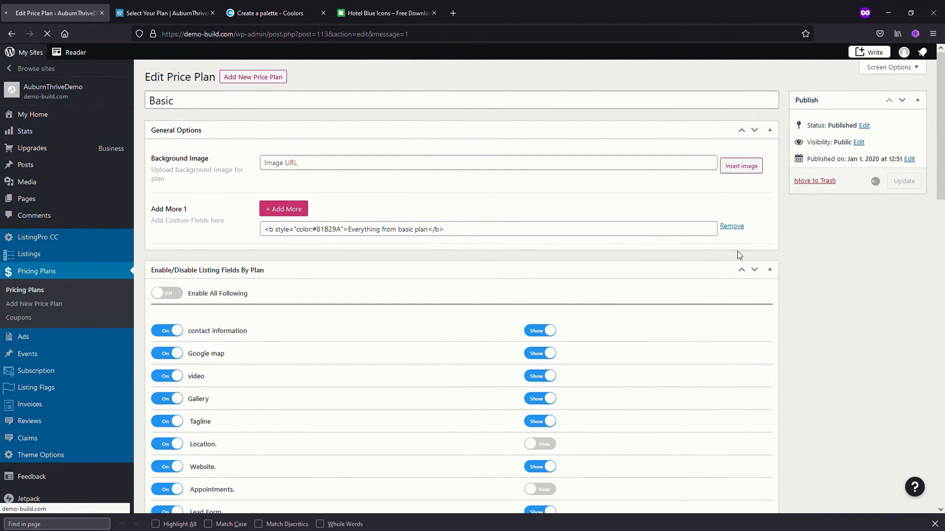
Open the Premium plan for editing and add a custom field containing the bold #81B29A line "Everything from basic plan"
{"action": "mouse_move", "coordinate": [63, 236]}
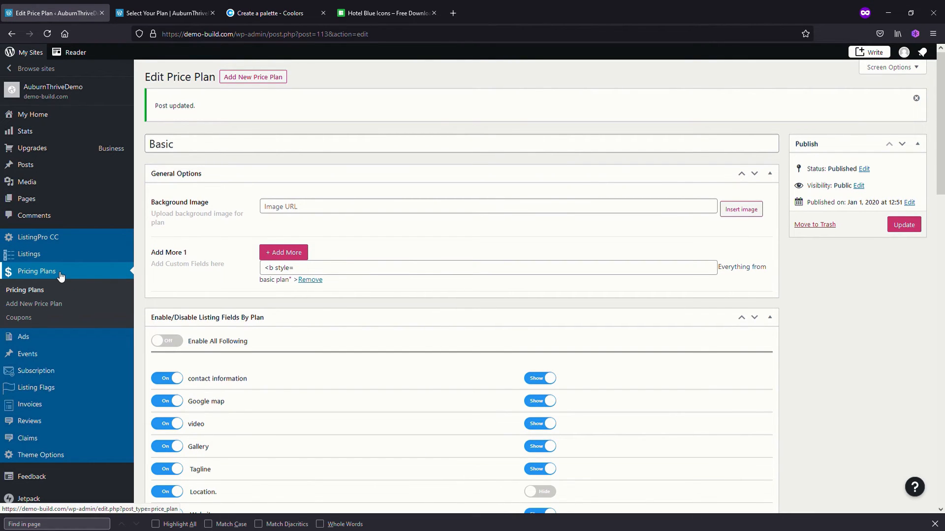
{"action": "left_click", "coordinate": [43, 276]}
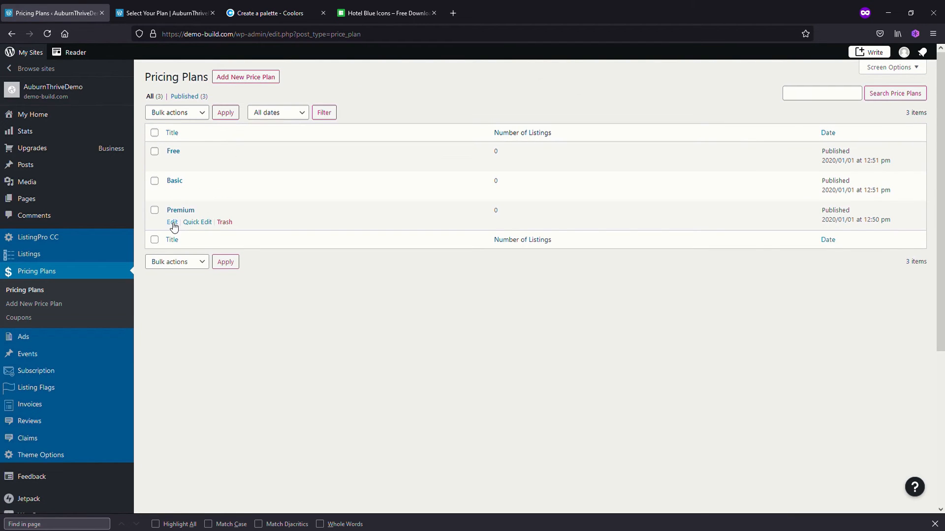
{"action": "left_click", "coordinate": [173, 222]}
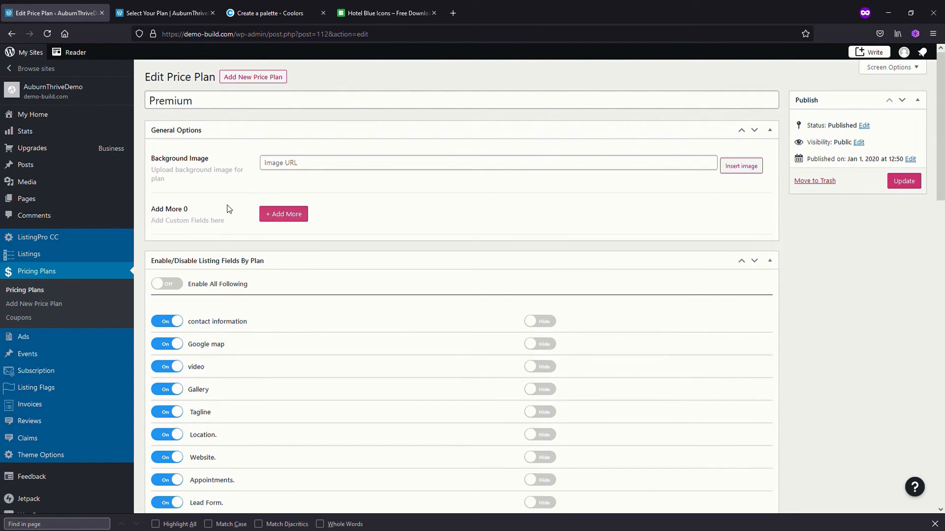
{"action": "left_click", "coordinate": [280, 216]}
{"action": "left_click", "coordinate": [280, 230]}
{"action": "type", "text": "<b style=\"color:#81B29A\">Everything from basic plan</b>"}
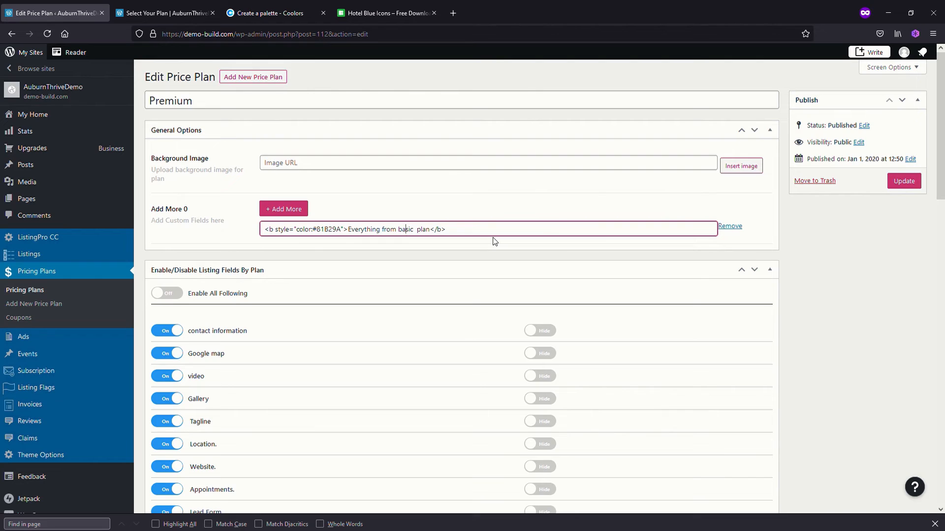
Reword the Premium plan's custom line to "Everything from free & basic" and save the plan
{"action": "type", "text": "free &"}
{"action": "key", "text": "Delete"}
{"action": "key", "text": "Delete"}
{"action": "key", "text": "Delete"}
{"action": "key", "text": "Delete"}
{"action": "key", "text": "Delete"}
{"action": "key", "text": "Delete"}
{"action": "left_click", "coordinate": [903, 181]}
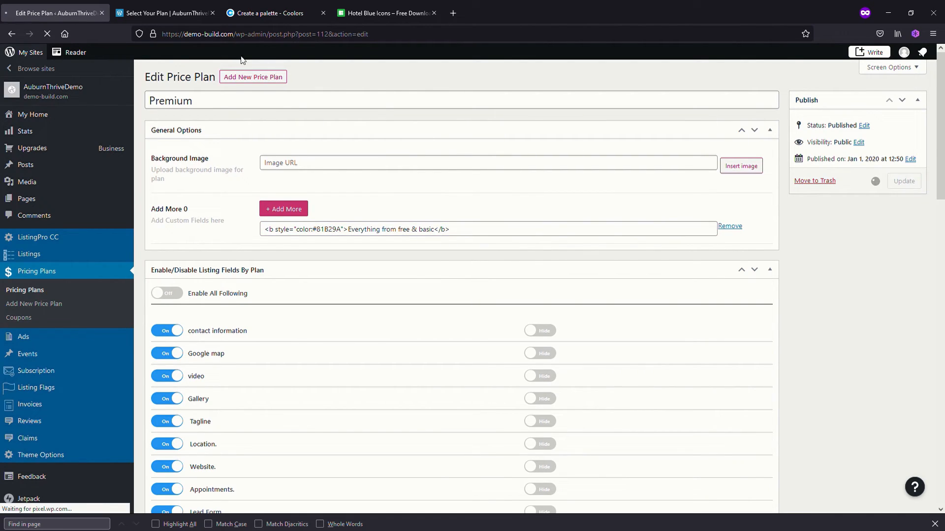
Reload the Select Your Plan page to check the Basic and Premium plans' custom lines, and return to the Premium plan's edit page
{"action": "left_click", "coordinate": [162, 14]}
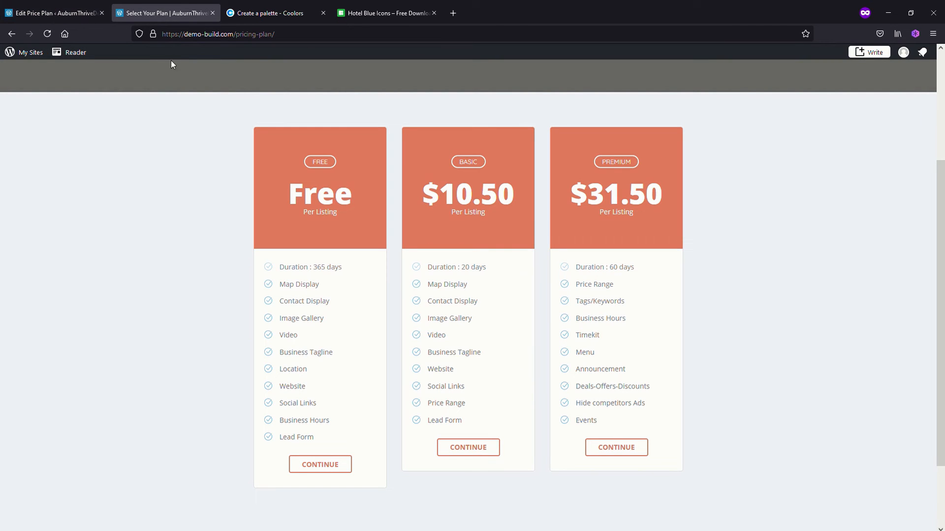
{"action": "left_click", "coordinate": [48, 33]}
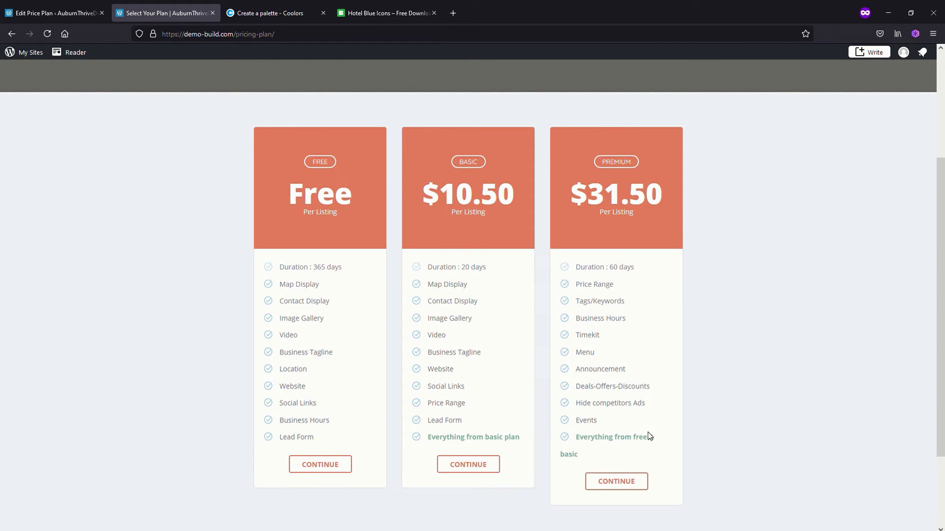
{"action": "left_click", "coordinate": [61, 16]}
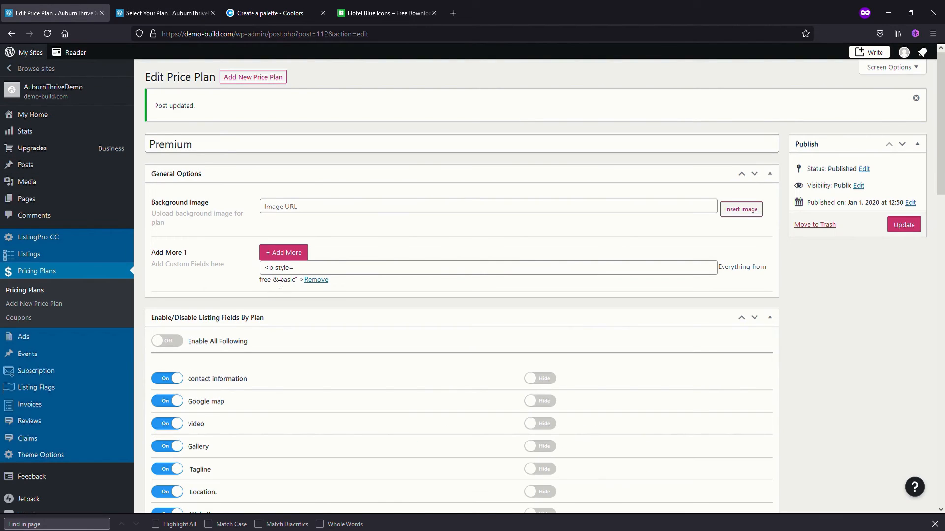
Replace the Premium plan's custom field with the bold #81B29A line "Everything from other plans" and save the plan
{"action": "left_click", "coordinate": [306, 276]}
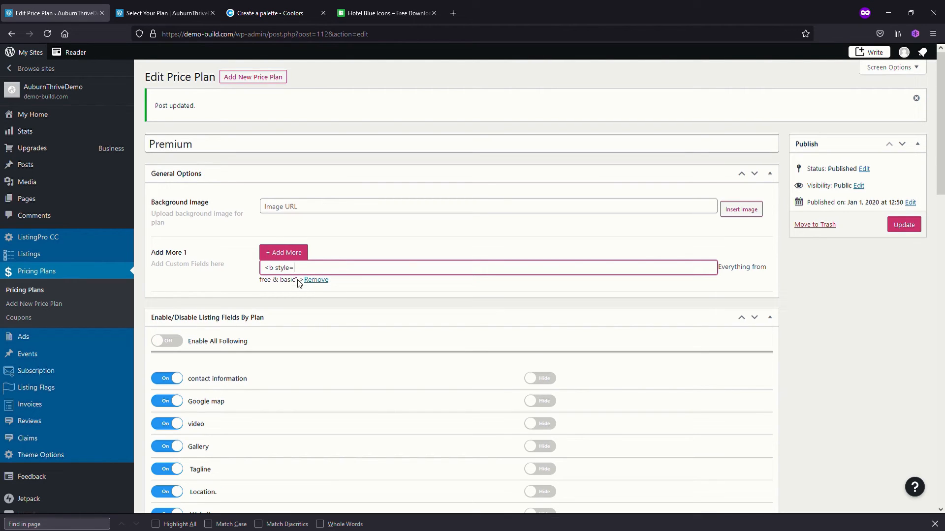
{"action": "type", "text": "\"color:#81B29A\">Everything from basic plan</b>"}
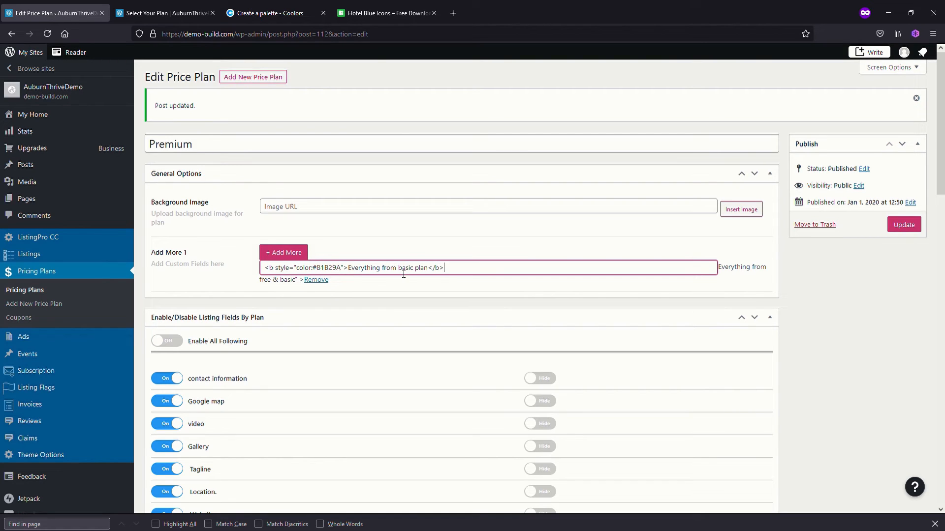
{"action": "left_click_drag", "start_coordinate": [398, 268], "coordinate": [417, 271]}
{"action": "key", "text": "BackSpace"}
{"action": "type", "text": "other plans"}
{"action": "left_click", "coordinate": [907, 224]}
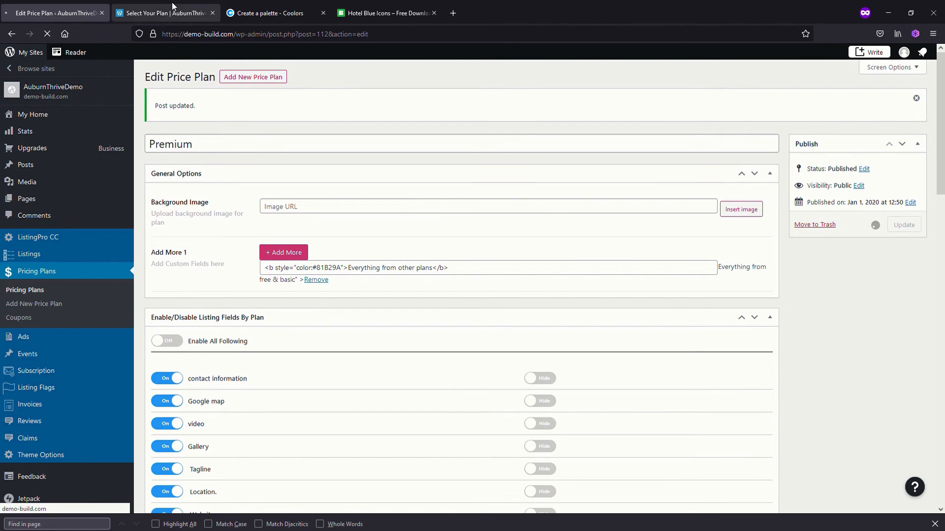
Check the Premium plan's reworded custom line on the reloaded Select Your Plan page and return to editing the plan
{"action": "left_click", "coordinate": [162, 15]}
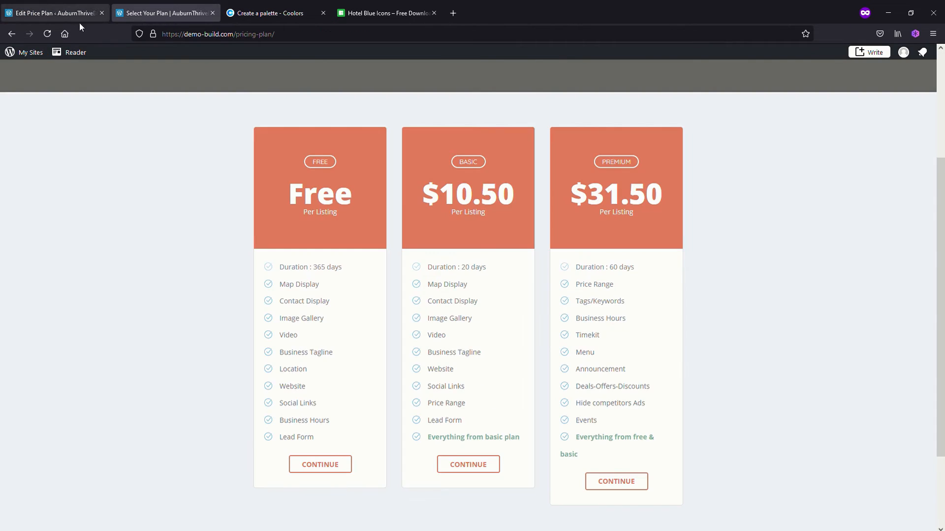
{"action": "left_click", "coordinate": [48, 33]}
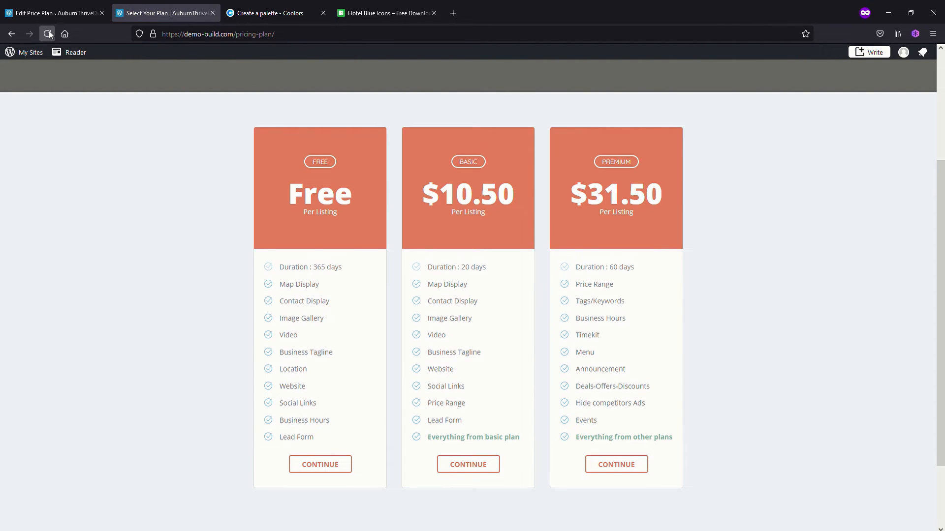
{"action": "left_click", "coordinate": [58, 14]}
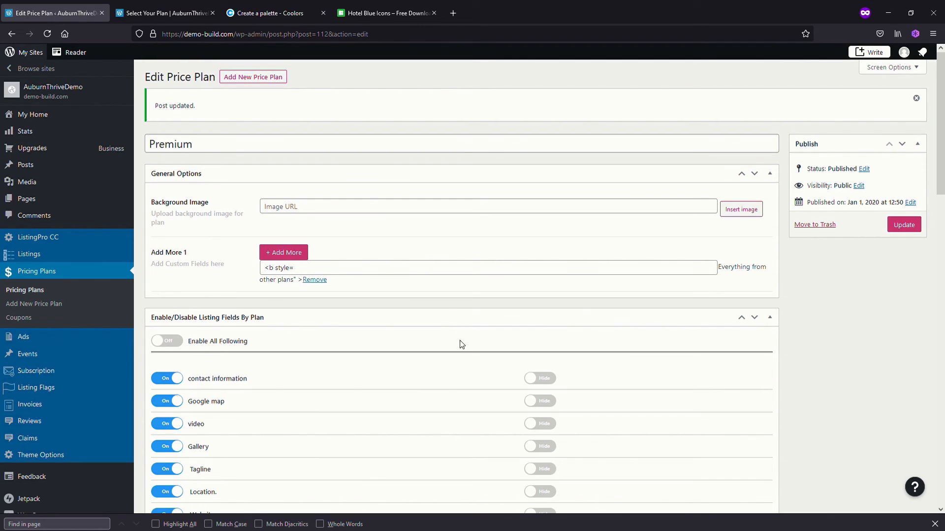
Set the Premium plan's duration to 30 days
{"action": "scroll", "coordinate": [379, 350], "scroll_direction": "down", "scroll_amount": 1}
{"action": "scroll", "coordinate": [379, 350], "scroll_direction": "down", "scroll_amount": 15}
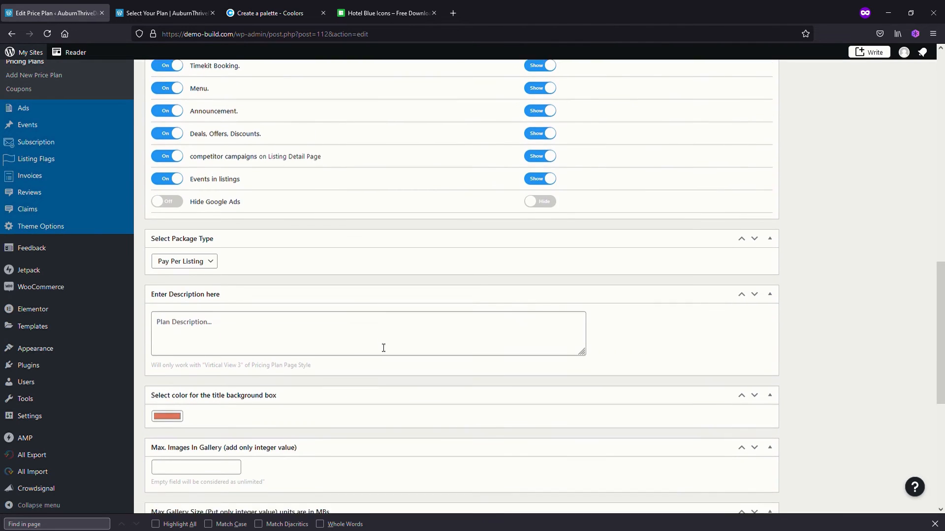
{"action": "scroll", "coordinate": [379, 350], "scroll_direction": "up", "scroll_amount": 15}
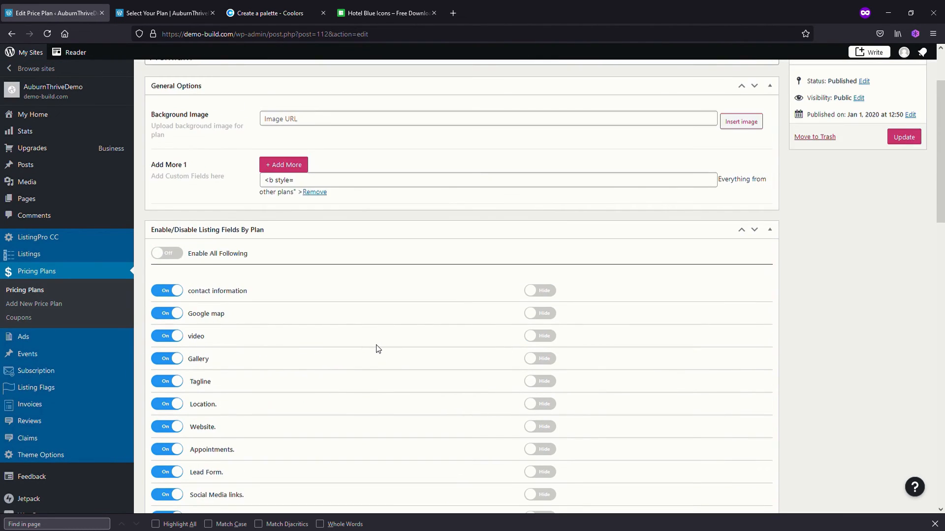
{"action": "scroll", "coordinate": [302, 412], "scroll_direction": "down", "scroll_amount": 15}
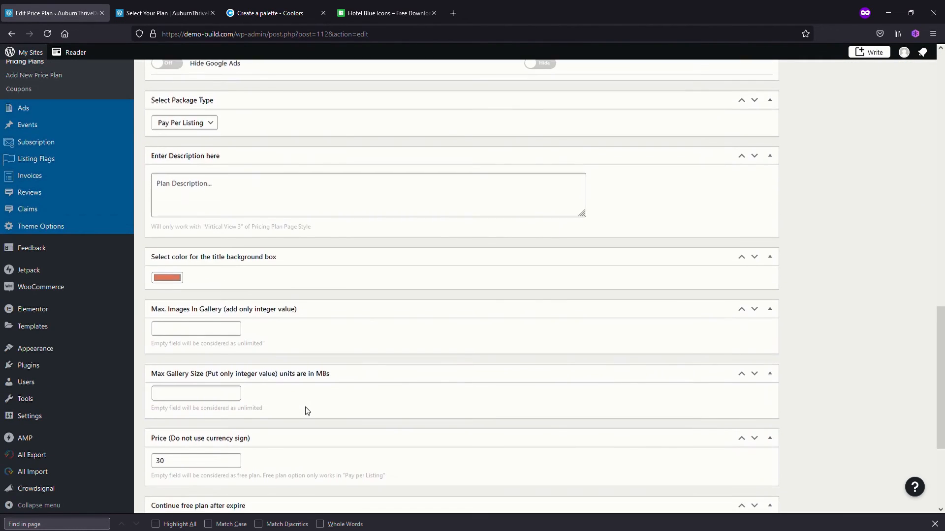
{"action": "scroll", "coordinate": [298, 400], "scroll_direction": "down", "scroll_amount": 3}
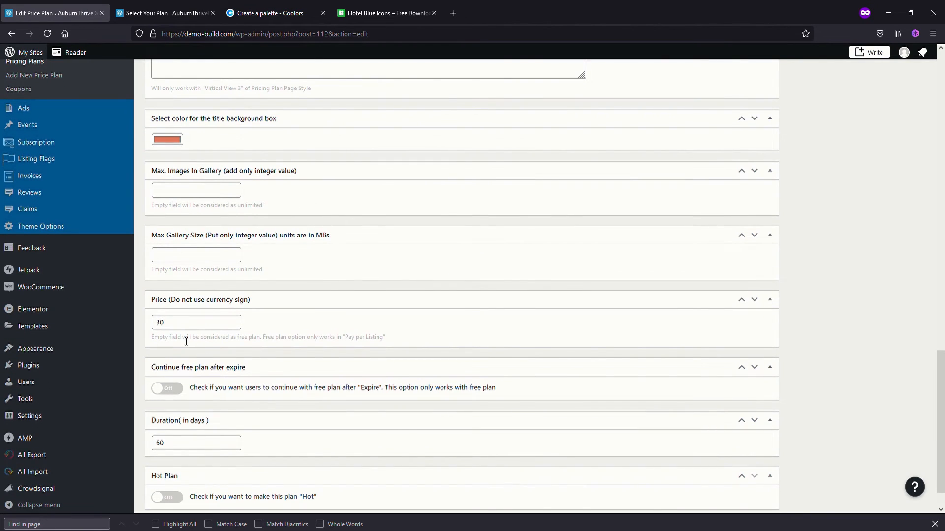
{"action": "scroll", "coordinate": [196, 362], "scroll_direction": "down", "scroll_amount": 1}
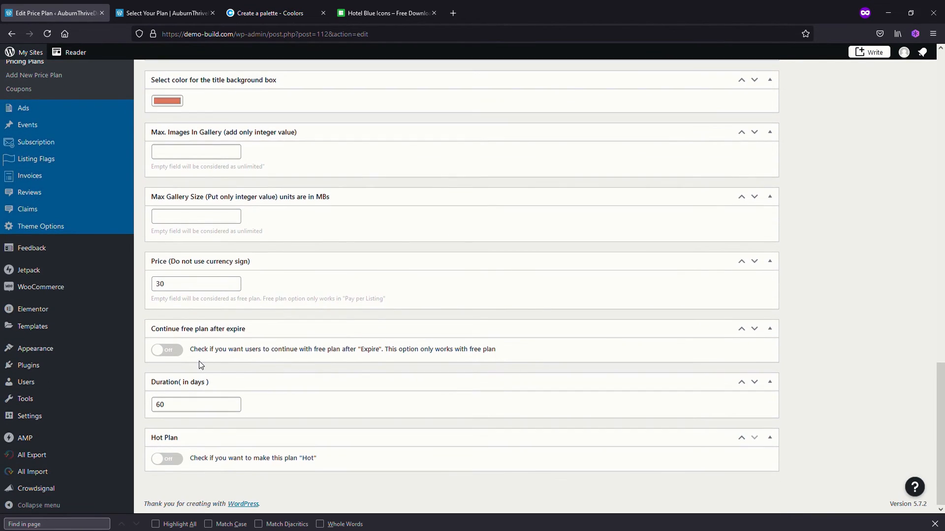
{"action": "left_click", "coordinate": [181, 404]}
{"action": "mouse_move", "coordinate": [130, 383]}
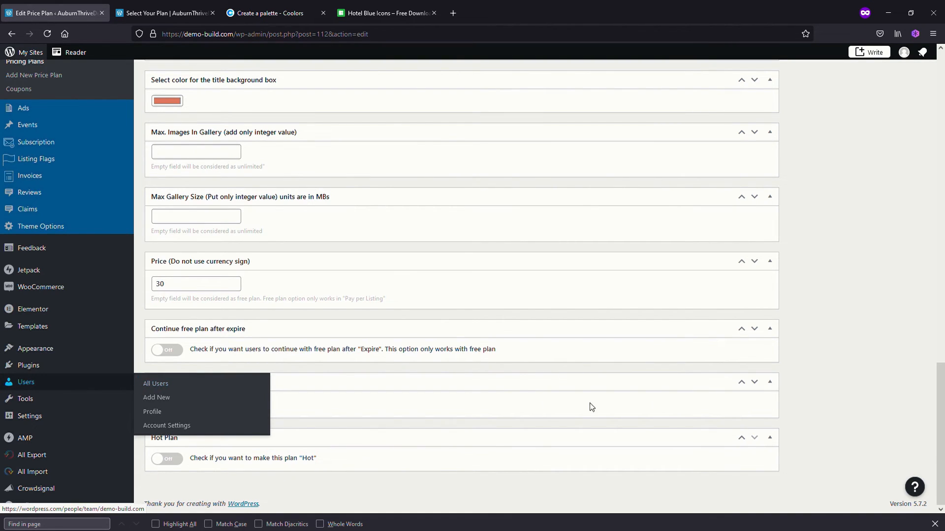
{"action": "type", "text": "30"}
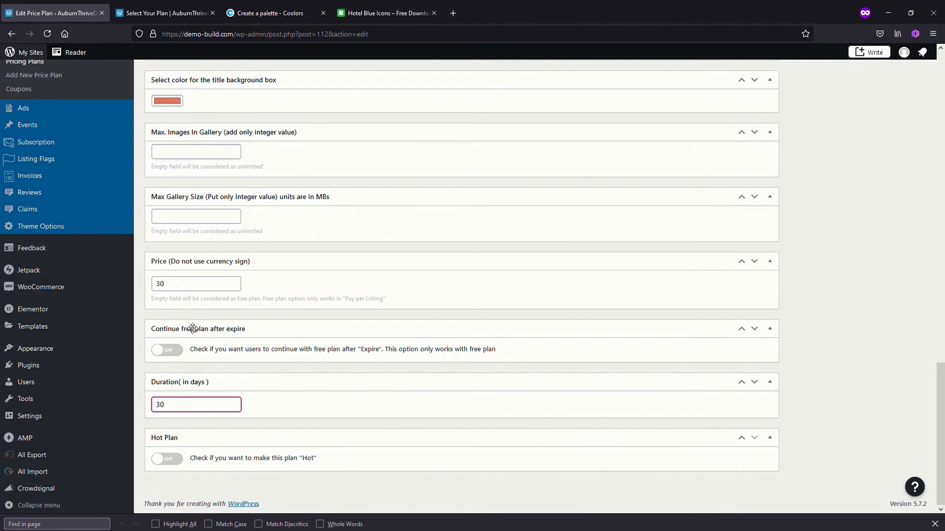
Set the Premium plan's price to 49 and save the plan
{"action": "scroll", "coordinate": [192, 327], "scroll_direction": "up", "scroll_amount": 1}
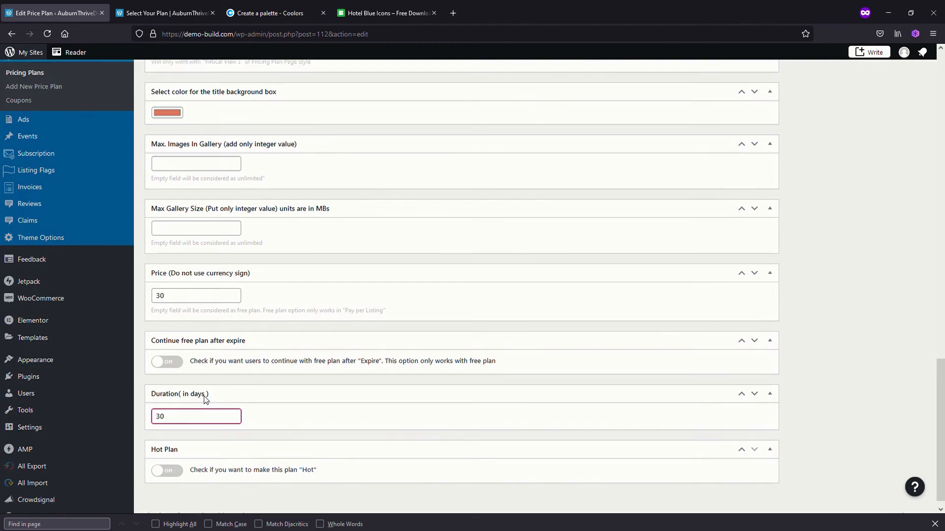
{"action": "scroll", "coordinate": [206, 399], "scroll_direction": "down", "scroll_amount": 1}
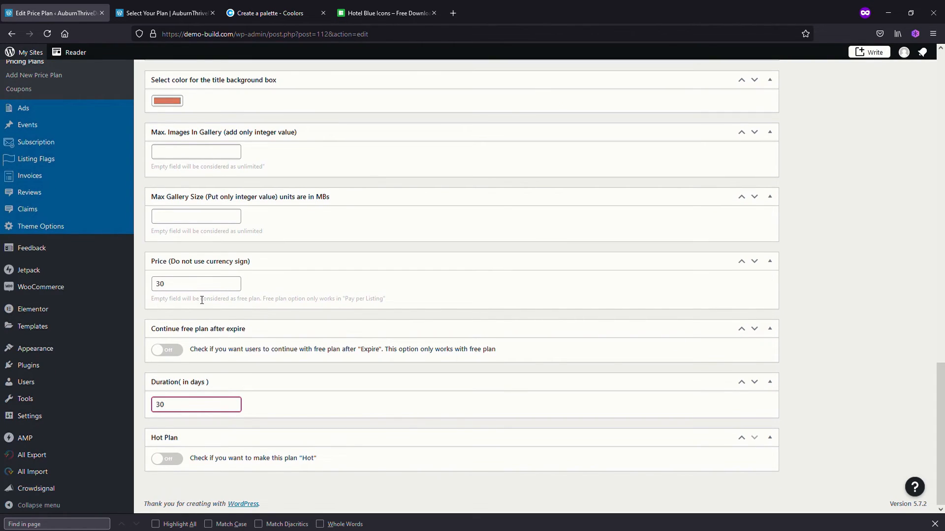
{"action": "left_click_drag", "start_coordinate": [180, 288], "coordinate": [133, 281]}
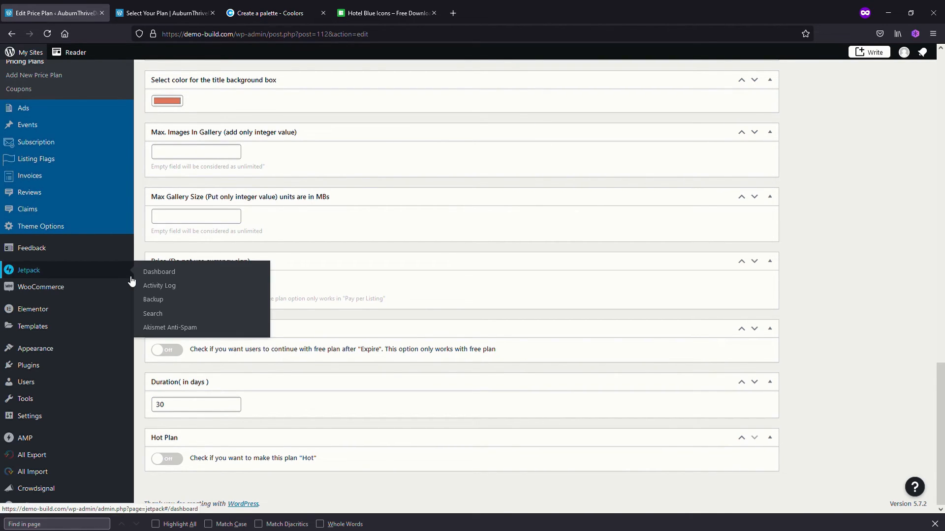
{"action": "type", "text": "49"}
{"action": "key", "text": "Tab"}
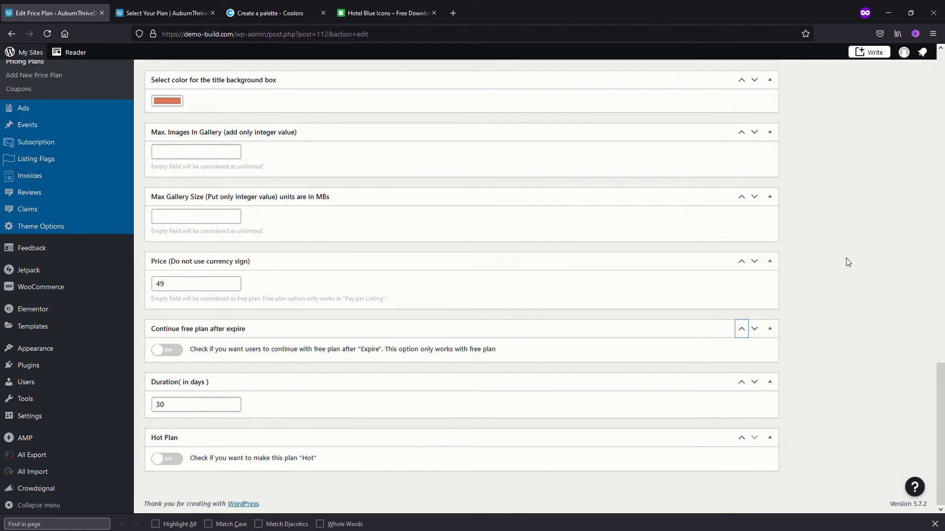
{"action": "scroll", "coordinate": [848, 249], "scroll_direction": "up", "scroll_amount": 15}
{"action": "scroll", "coordinate": [855, 231], "scroll_direction": "up", "scroll_amount": 3}
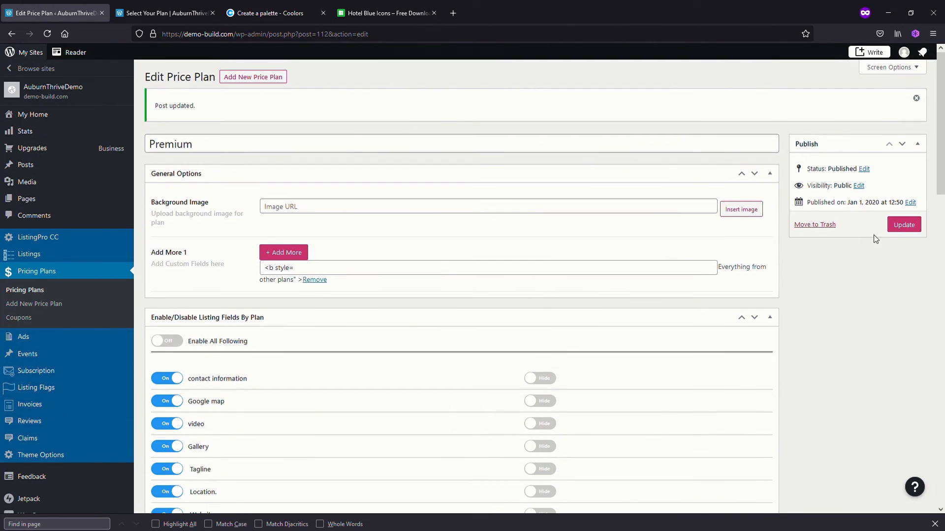
{"action": "left_click", "coordinate": [902, 225]}
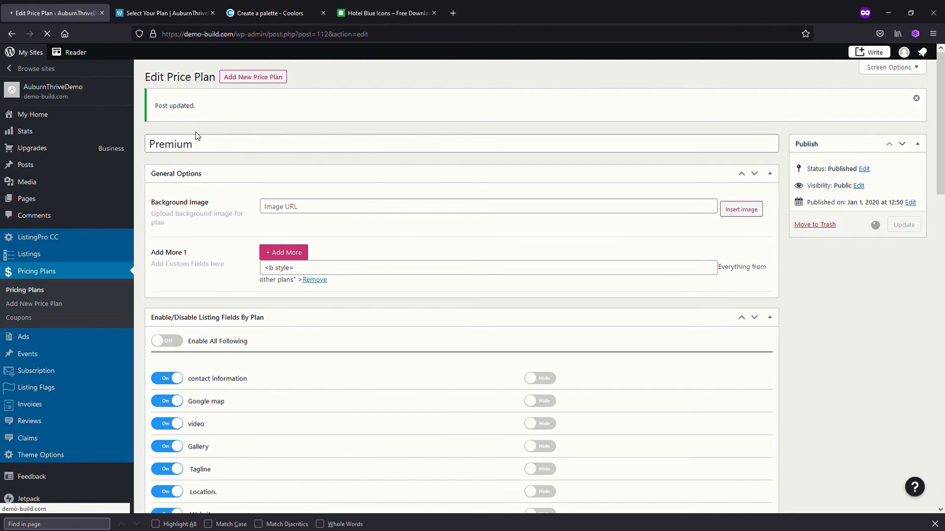
Reload the Select Your Plan page to check the Premium plan's price and duration, and view the Tax settings in Theme Options
{"action": "left_click", "coordinate": [161, 16]}
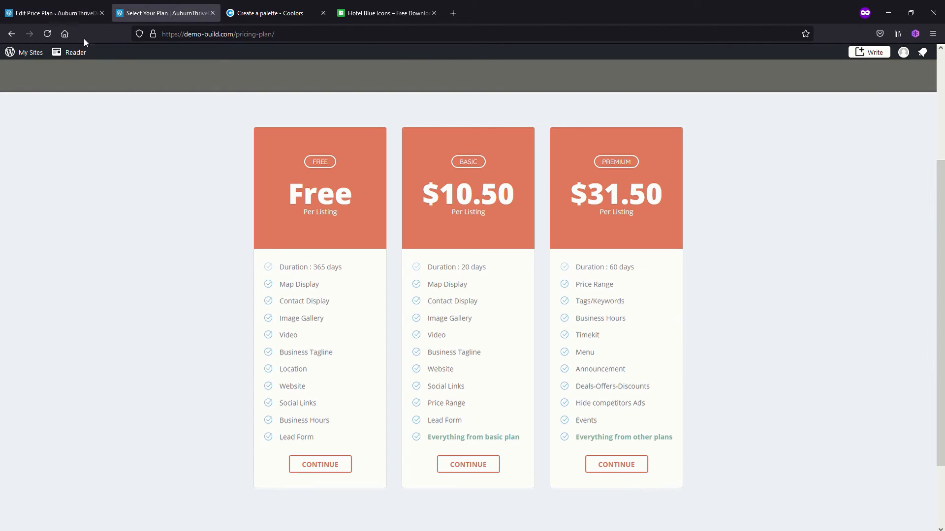
{"action": "left_click", "coordinate": [48, 35]}
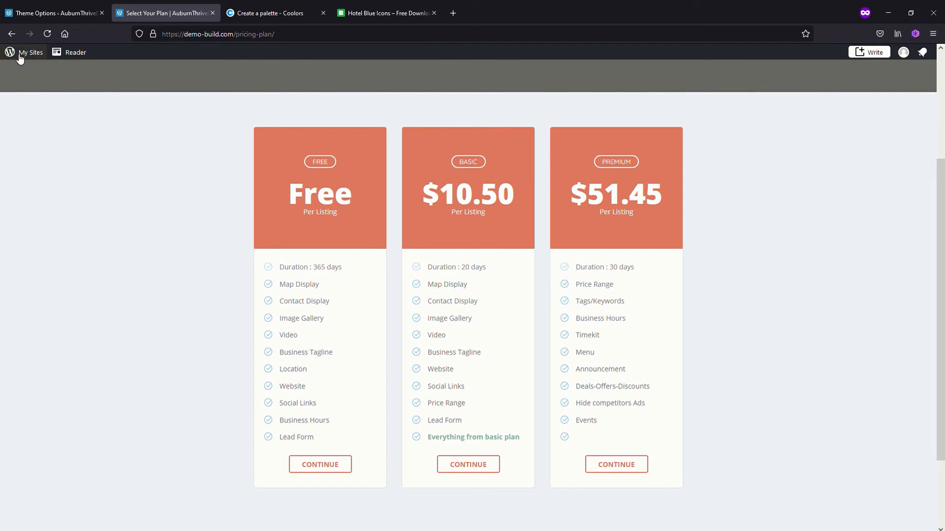
{"action": "left_click", "coordinate": [61, 13]}
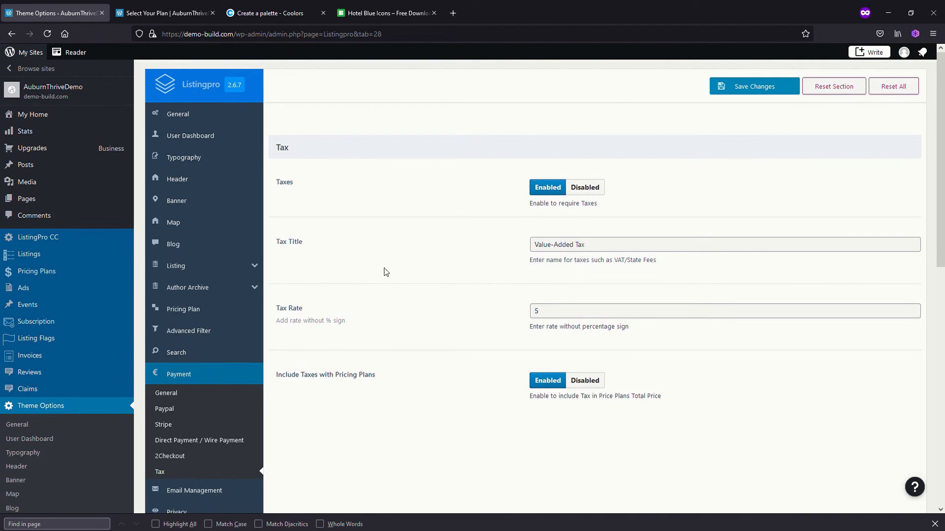
Set the tax title to GST and the tax rate to 10, save the settings, and reload the Select Your Plan page
{"action": "left_click", "coordinate": [601, 251]}
{"action": "left_click_drag", "start_coordinate": [601, 250], "coordinate": [469, 225]}
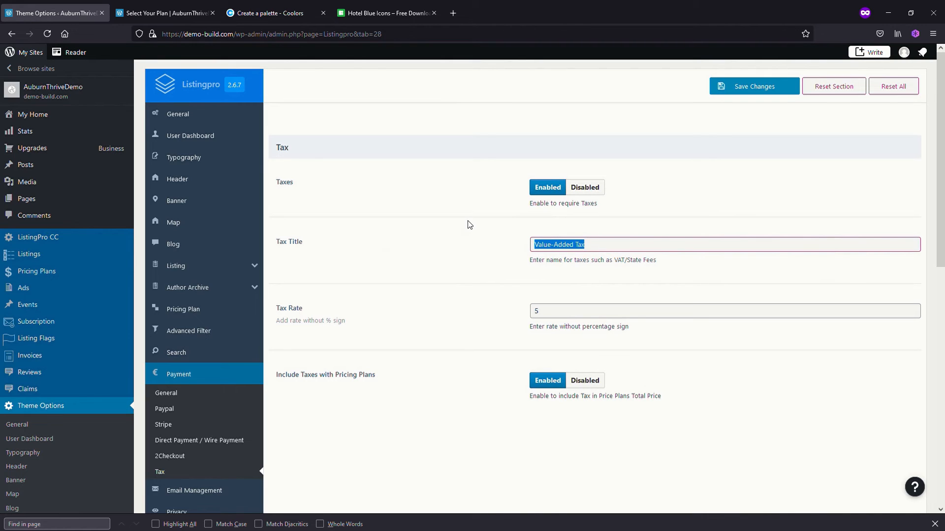
{"action": "type", "text": "GST"}
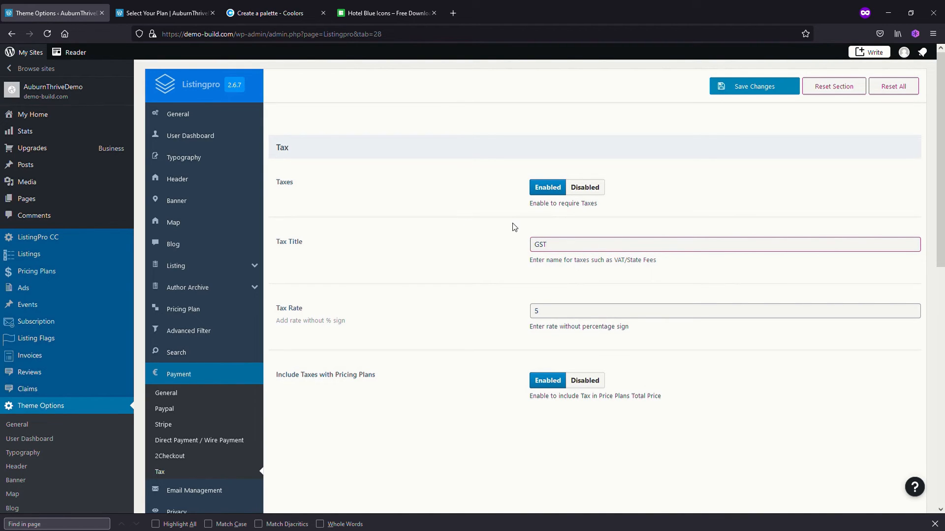
{"action": "key", "text": "Tab"}
{"action": "type", "text": "10"}
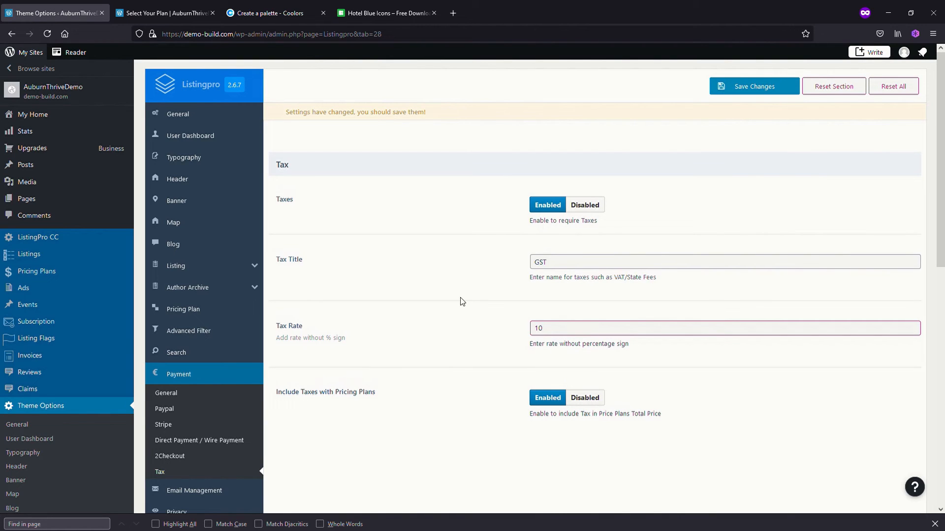
{"action": "left_click", "coordinate": [740, 88]}
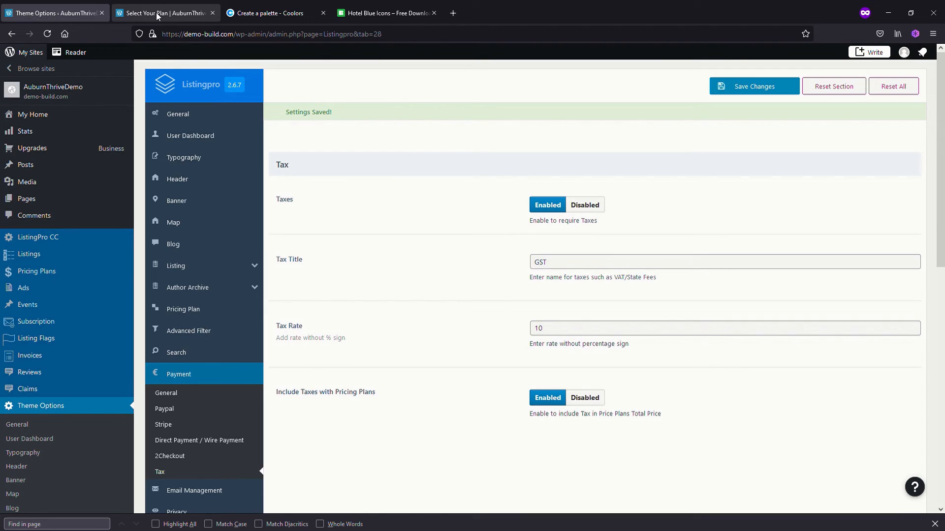
{"action": "left_click", "coordinate": [157, 16]}
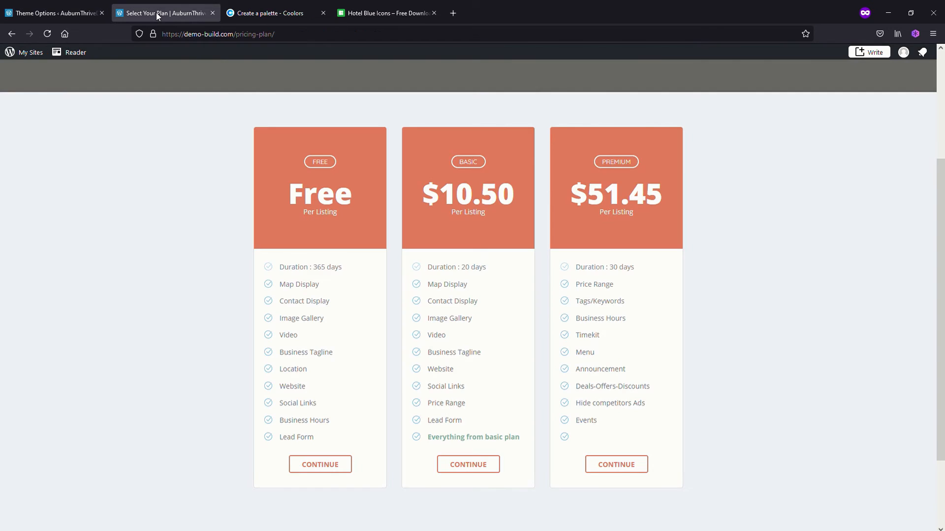
{"action": "left_click", "coordinate": [48, 33]}
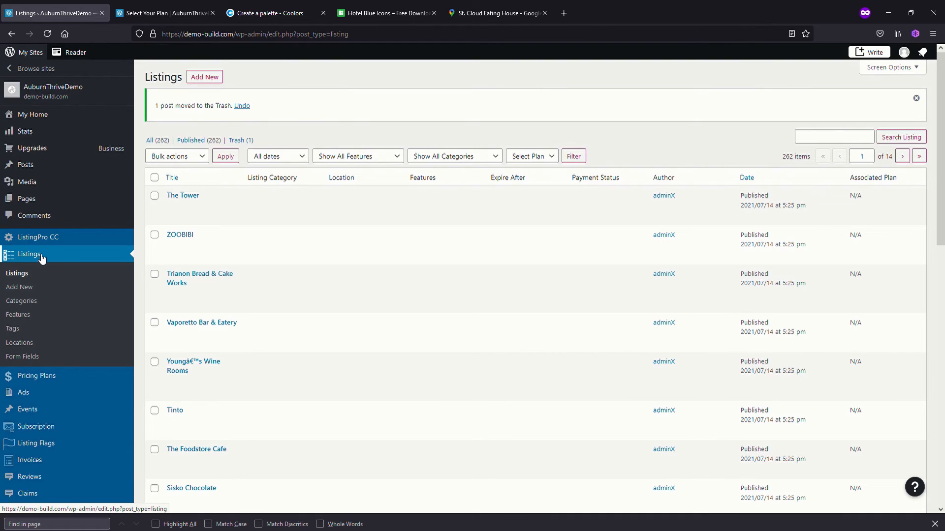
Add a new listing titled "St. Cloud Eating House", copying the name from the restaurant's Google Maps page
{"action": "left_click", "coordinate": [212, 80]}
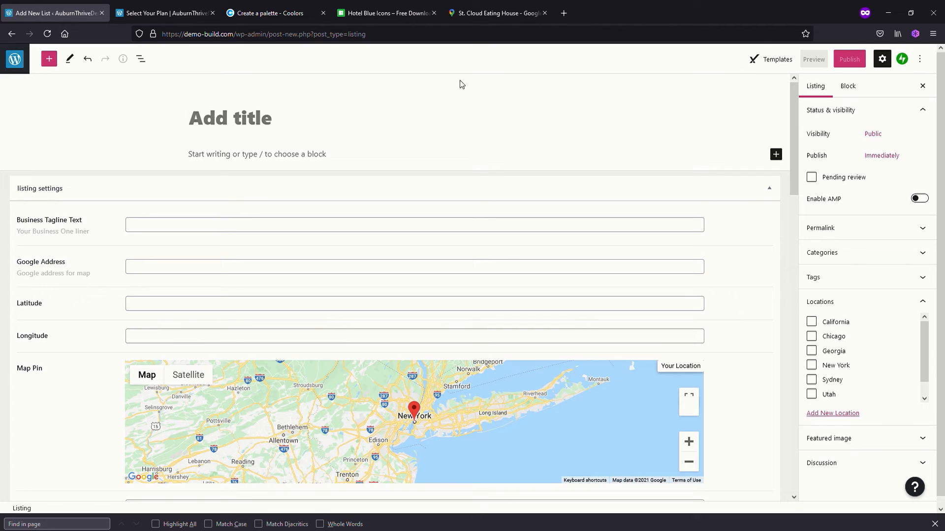
{"action": "left_click", "coordinate": [481, 14]}
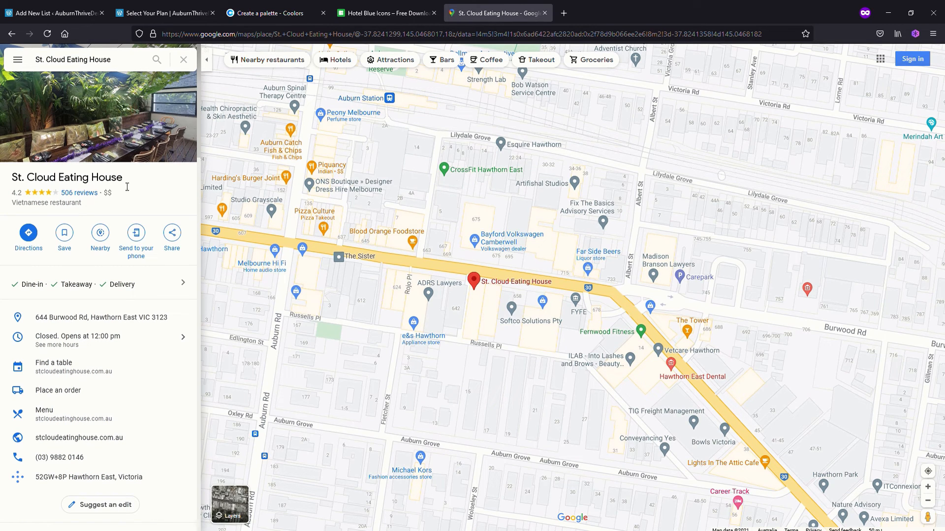
{"action": "left_click_drag", "start_coordinate": [125, 180], "coordinate": [17, 183]}
{"action": "key", "text": "ctrl+c"}
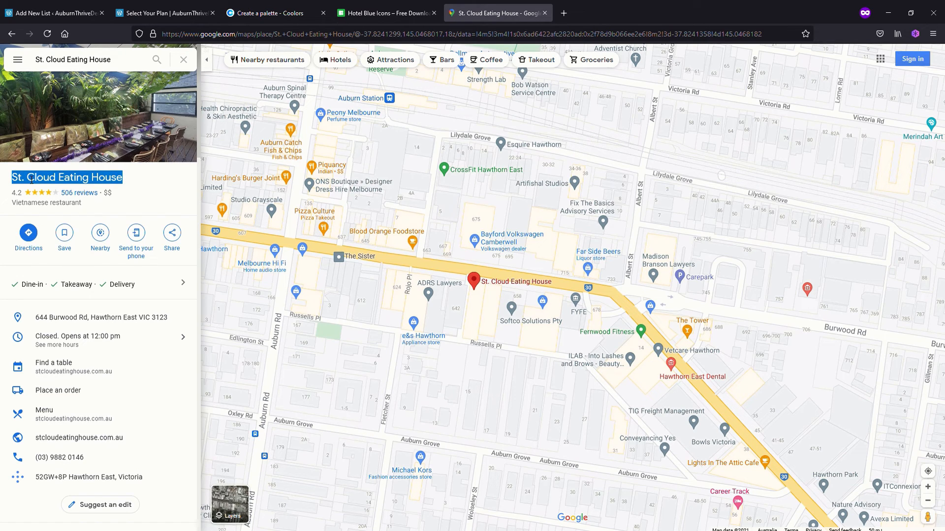
{"action": "left_click", "coordinate": [69, 15]}
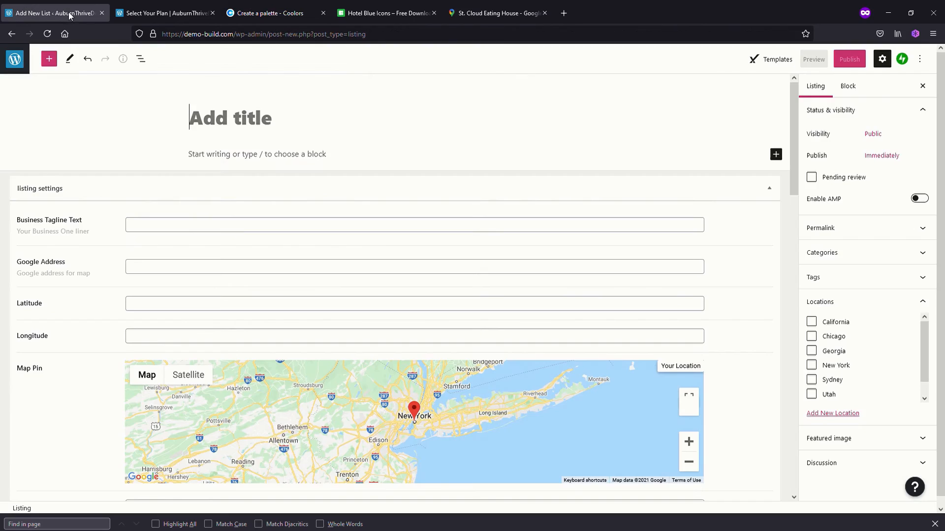
{"action": "key", "text": "ctrl+v"}
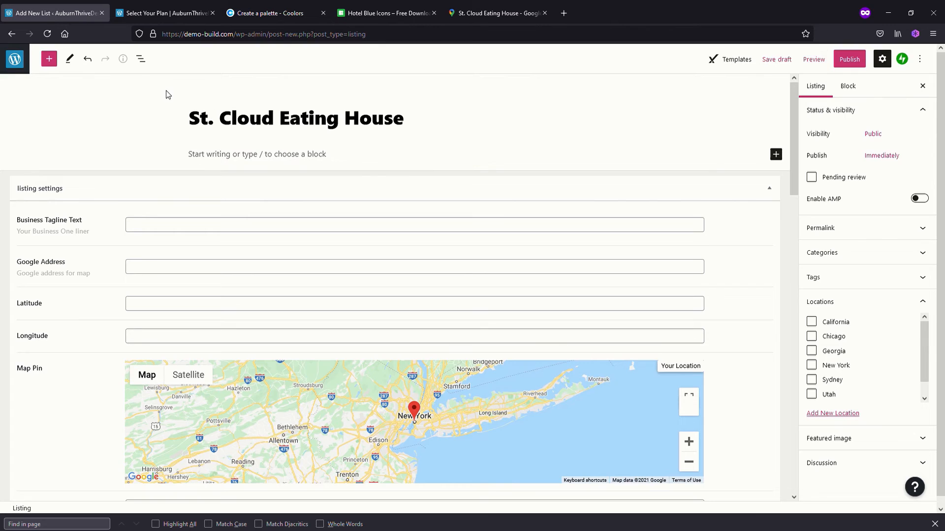
{"action": "left_click", "coordinate": [194, 161]}
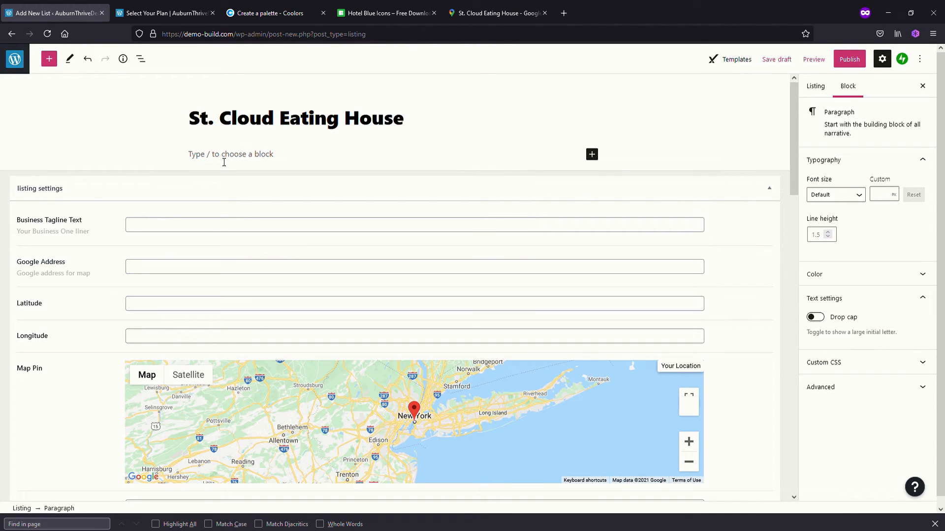
{"action": "left_click", "coordinate": [155, 228]}
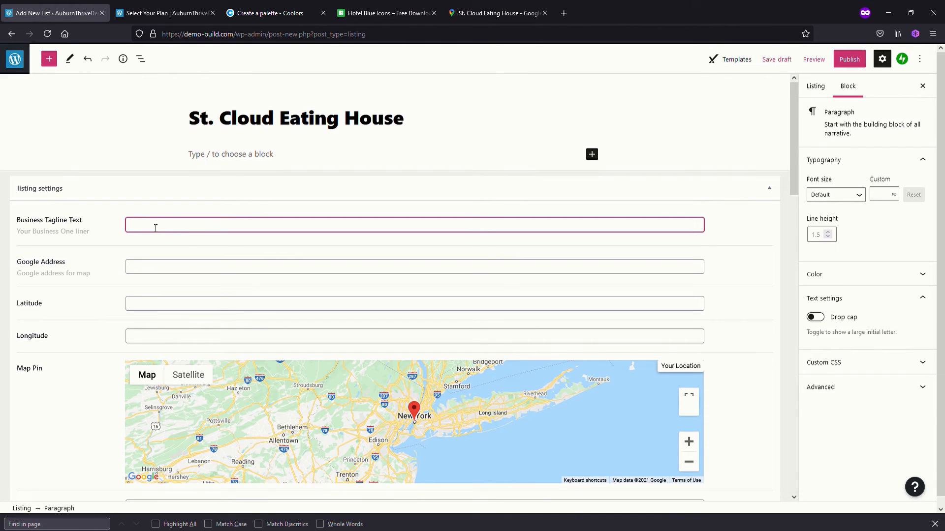
Copy the coordinates from the restaurant's Google Maps URL and set the listing's latitude to -37.8241358
{"action": "left_click", "coordinate": [485, 16]}
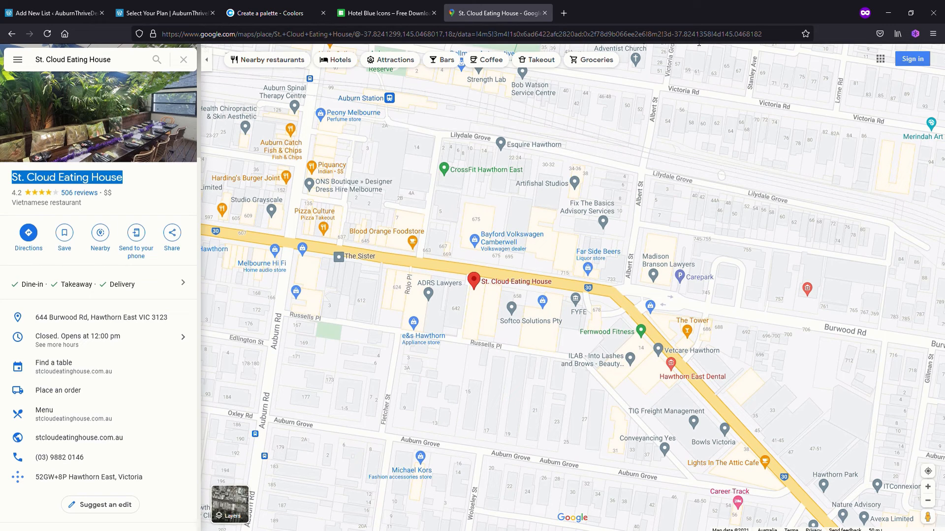
{"action": "left_click_drag", "start_coordinate": [765, 35], "coordinate": [671, 34]}
{"action": "key", "text": "ctrl+c"}
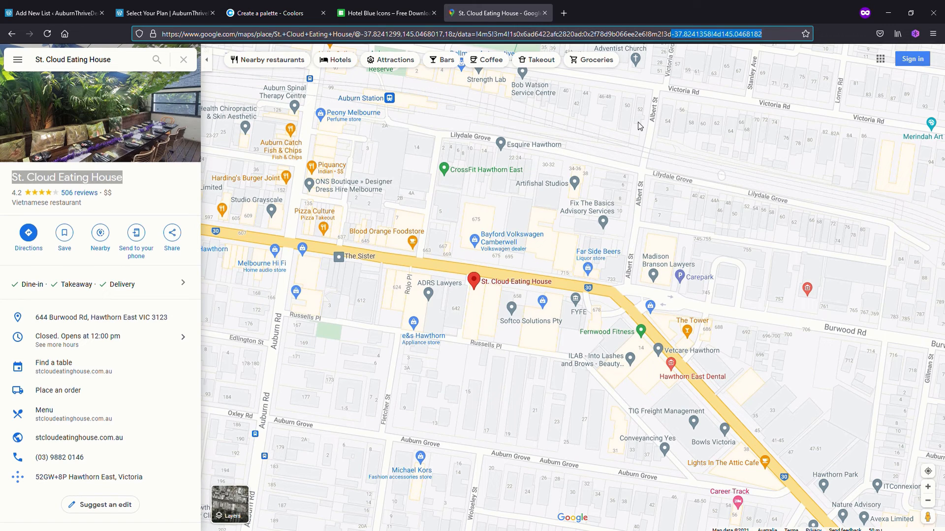
{"action": "left_click", "coordinate": [52, 16]}
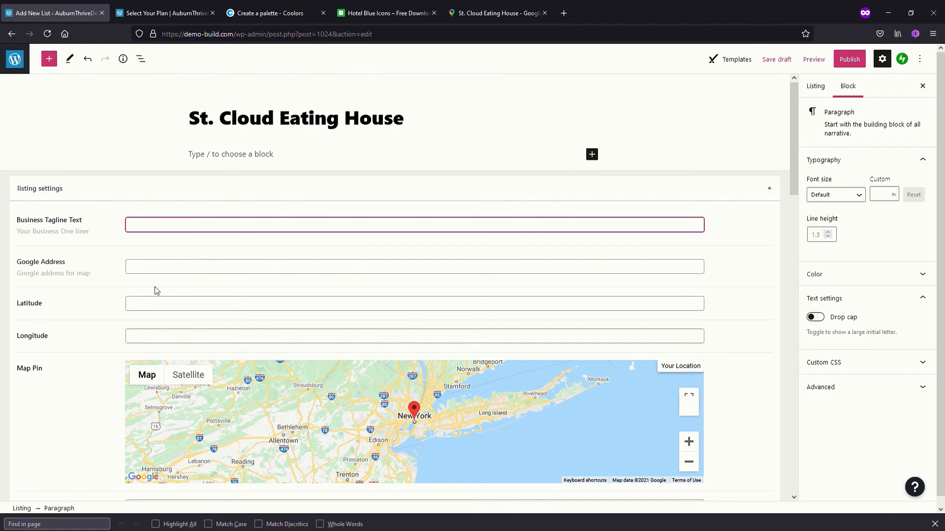
{"action": "left_click", "coordinate": [152, 305]}
{"action": "key", "text": "ctrl+v"}
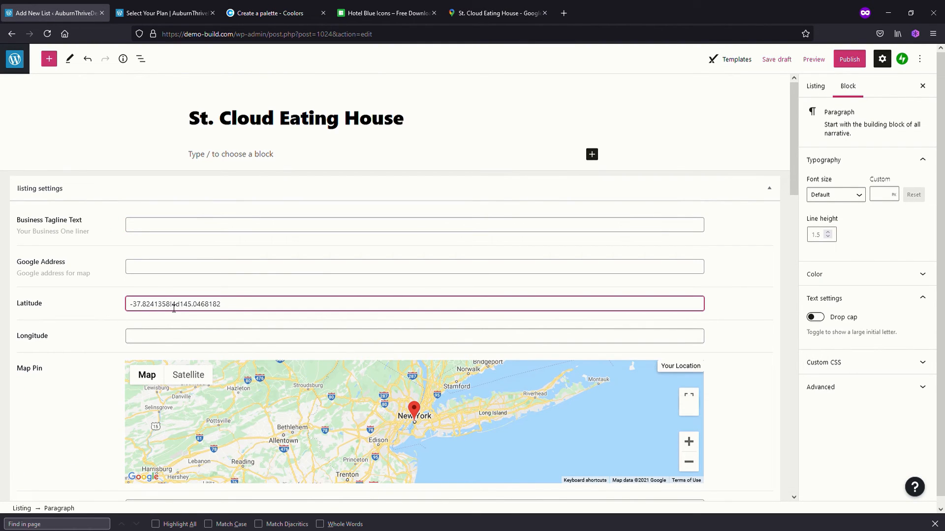
{"action": "left_click_drag", "start_coordinate": [171, 305], "coordinate": [348, 316]}
{"action": "key", "text": "ctrl+c"}
{"action": "key", "text": "BackSpace"}
Set the listing's longitude to 145.0468182, removing the extra URL characters before the number
{"action": "left_click", "coordinate": [216, 343]}
{"action": "key", "text": "ctrl+v"}
{"action": "left_click", "coordinate": [134, 341]}
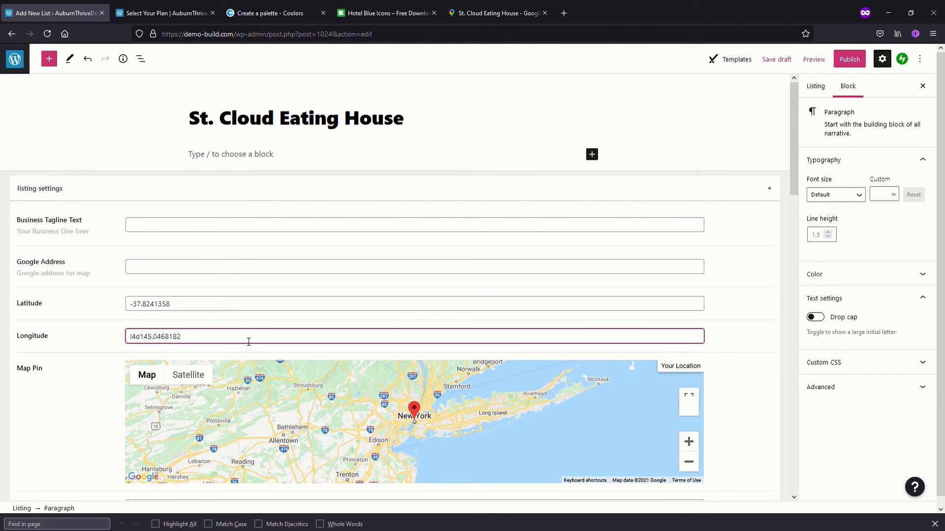
{"action": "key", "text": "Delete"}
{"action": "key", "text": "Delete"}
{"action": "key", "text": "Delete"}
{"action": "left_click", "coordinate": [237, 308]}
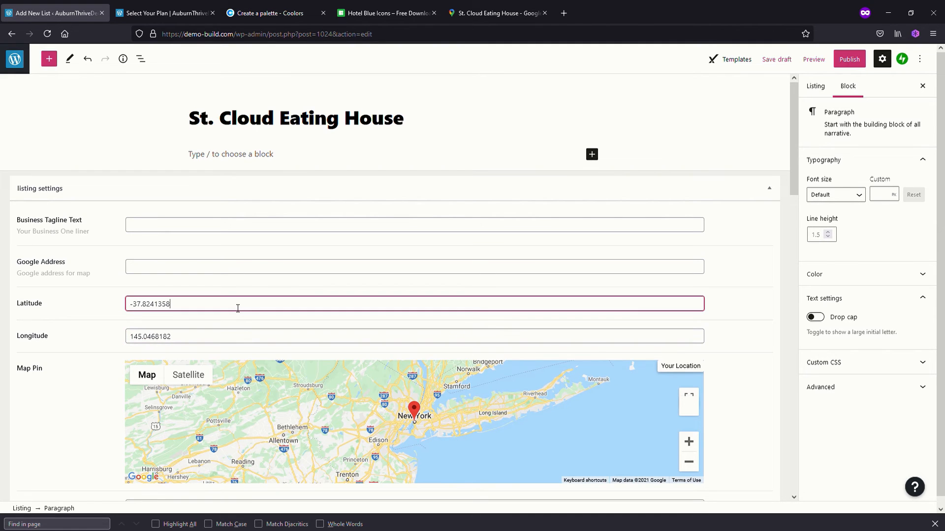
Copy the restaurant's street address from Google Maps into the listing's Google Address
{"action": "left_click", "coordinate": [221, 272]}
{"action": "left_click", "coordinate": [485, 13]}
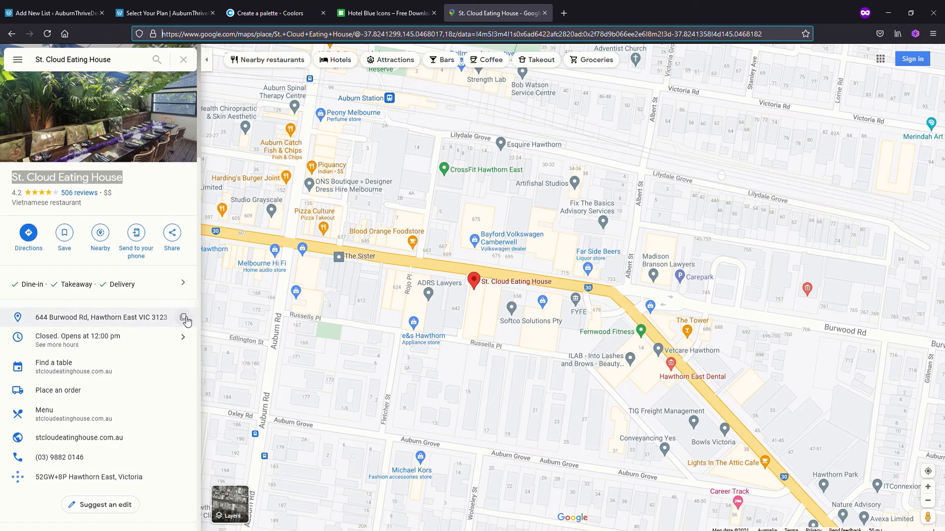
{"action": "left_click", "coordinate": [186, 320]}
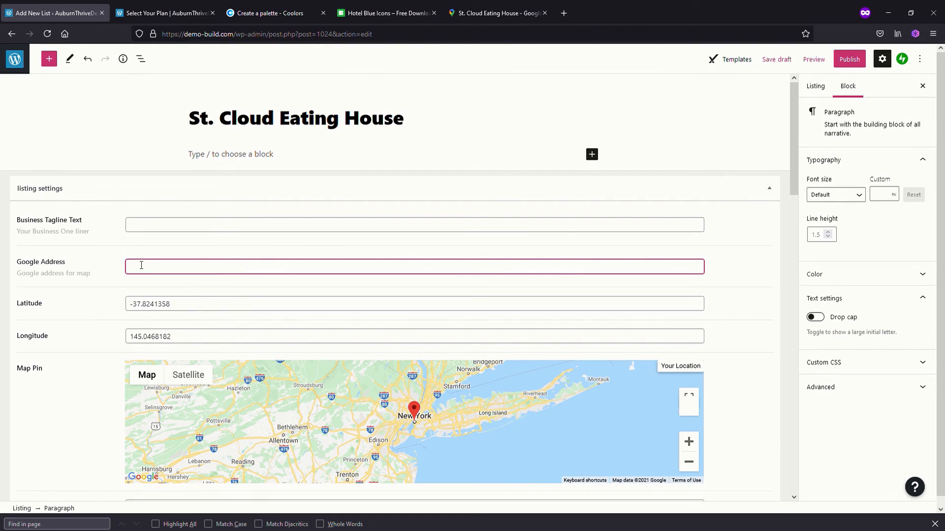
{"action": "key", "text": "ctrl+v"}
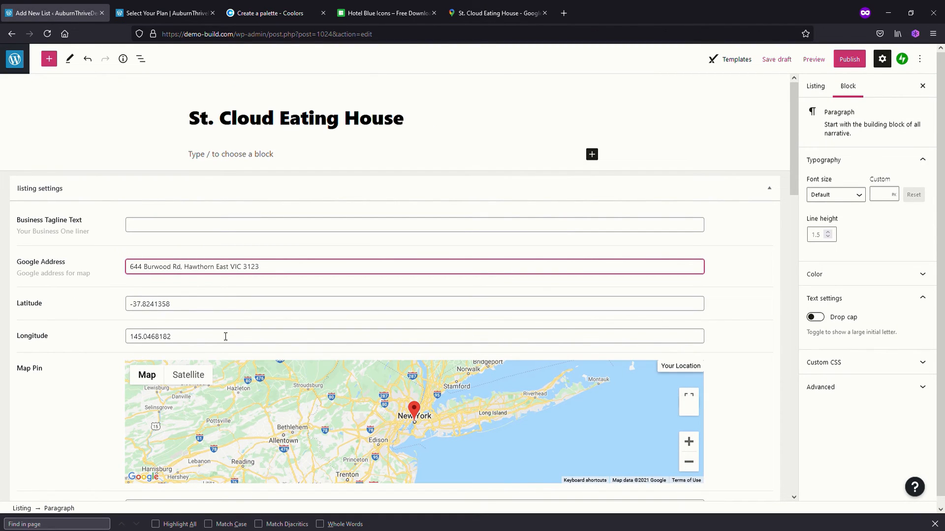
Copy the restaurant's phone number from Google Maps into the listing's Phone field
{"action": "left_click", "coordinate": [734, 397]}
{"action": "scroll", "coordinate": [733, 397], "scroll_direction": "down", "scroll_amount": 5}
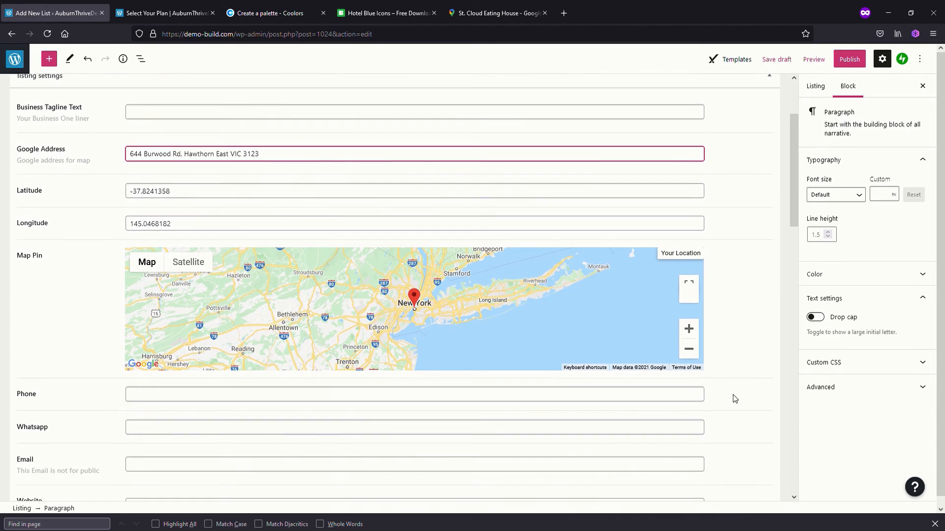
{"action": "scroll", "coordinate": [735, 399], "scroll_direction": "down", "scroll_amount": 1}
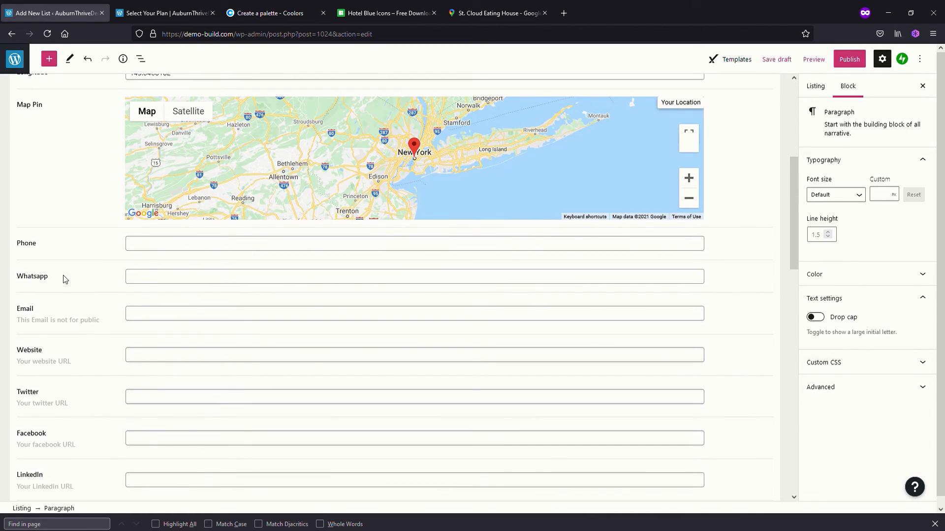
{"action": "left_click", "coordinate": [159, 248]}
{"action": "left_click", "coordinate": [497, 13]}
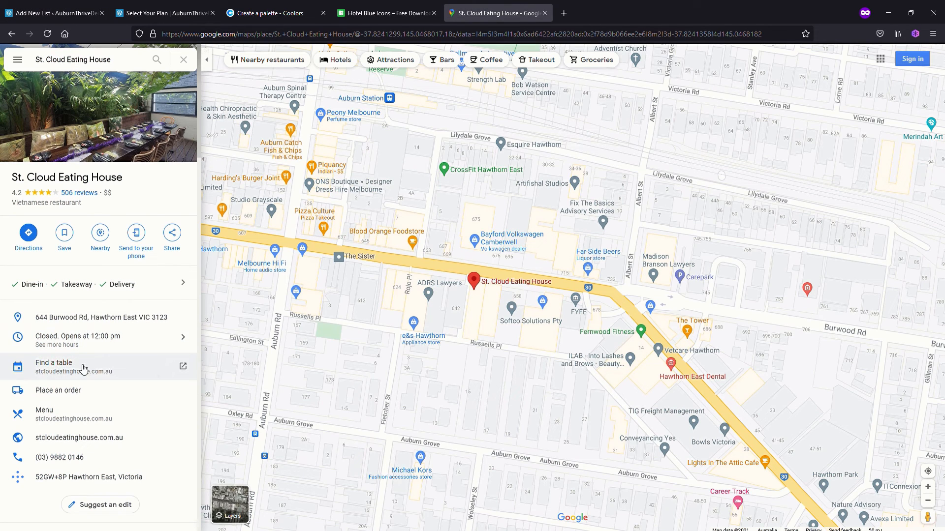
{"action": "mouse_move", "coordinate": [155, 462]}
{"action": "left_click", "coordinate": [183, 457]}
{"action": "left_click", "coordinate": [59, 18]}
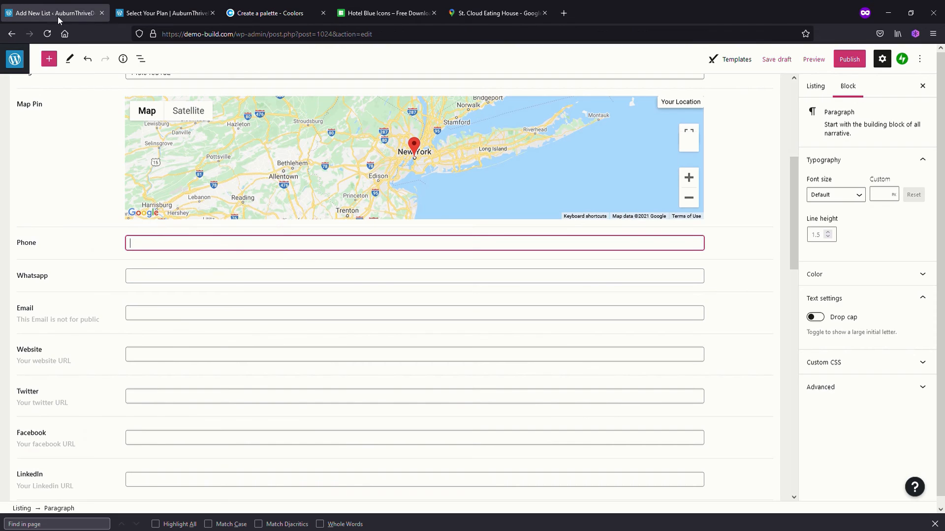
{"action": "key", "text": "ctrl+v"}
{"action": "left_click", "coordinate": [506, 15]}
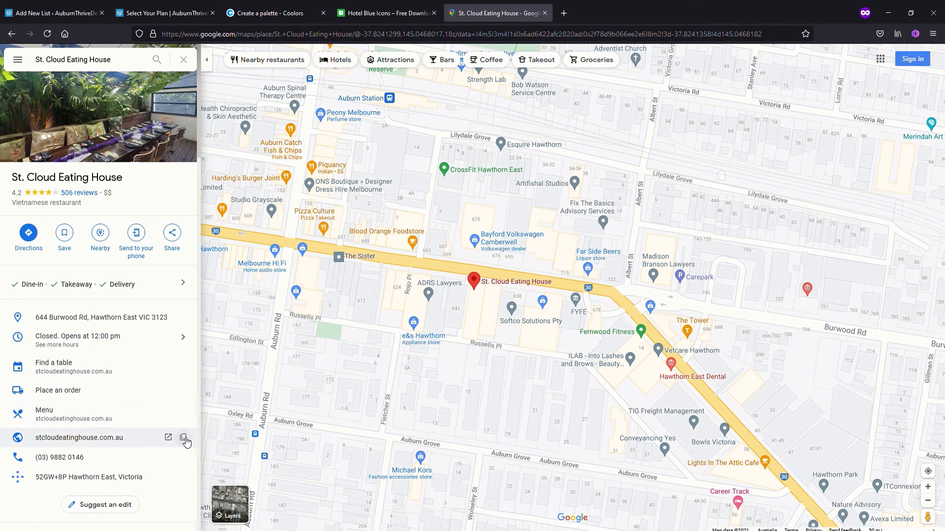
{"action": "left_click", "coordinate": [184, 438]}
{"action": "left_click", "coordinate": [50, 12]}
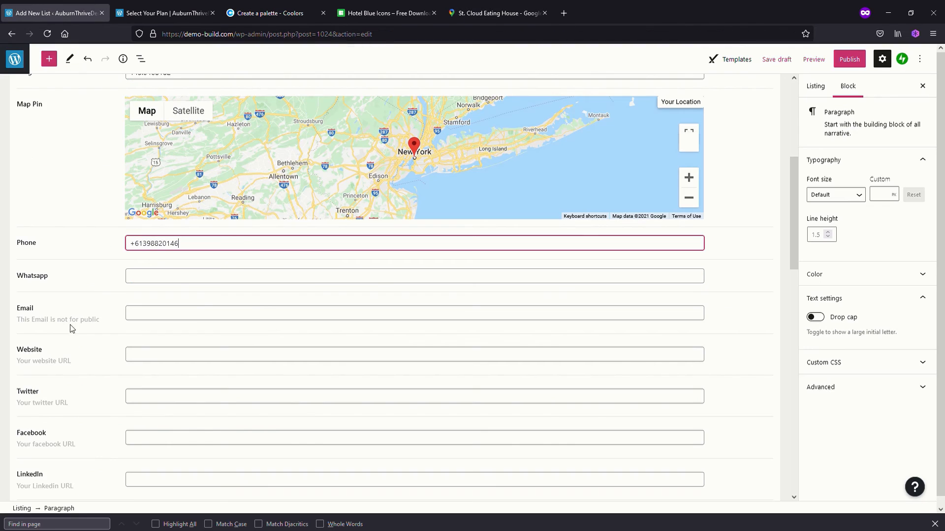
{"action": "left_click", "coordinate": [153, 356]}
{"action": "key", "text": "ctrl+v"}
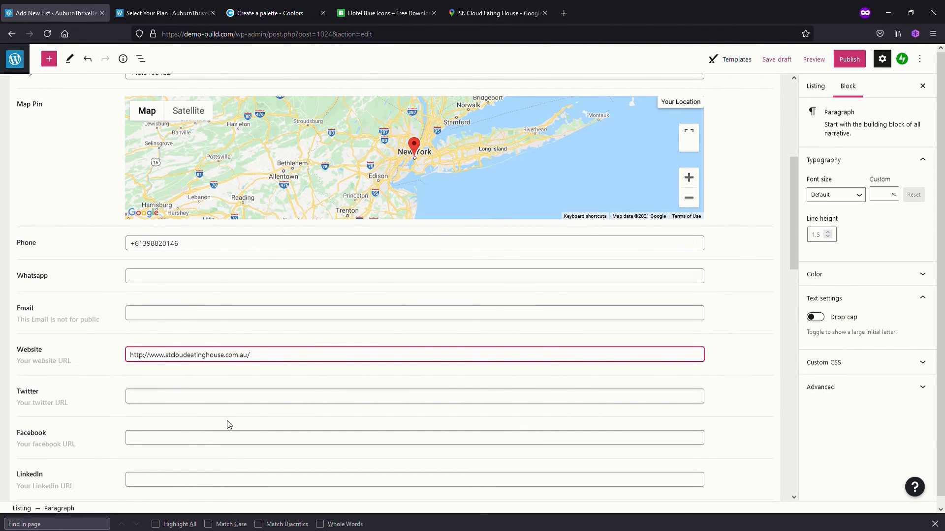
Review the remaining listing settings, from the social links and image gallery to the FAQ, business hours and business logo
{"action": "scroll", "coordinate": [228, 424], "scroll_direction": "down", "scroll_amount": 6}
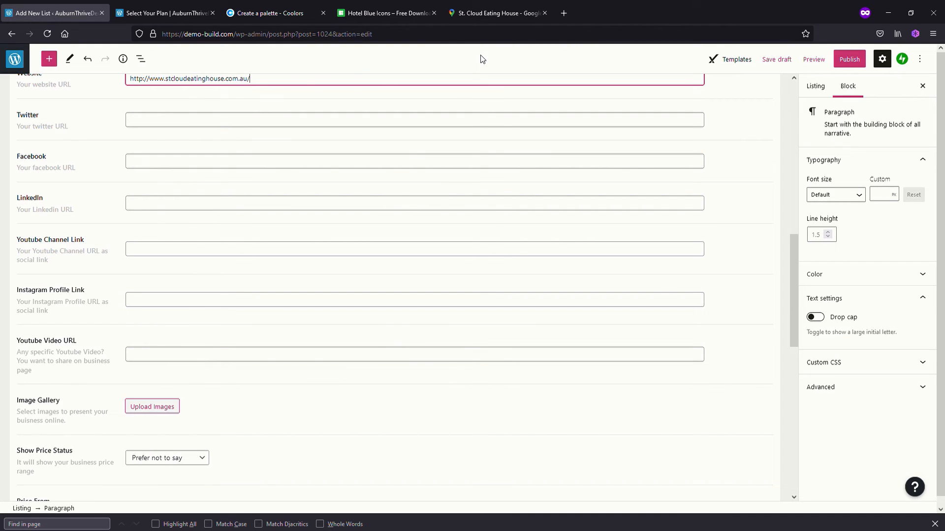
{"action": "scroll", "coordinate": [274, 380], "scroll_direction": "down", "scroll_amount": 2}
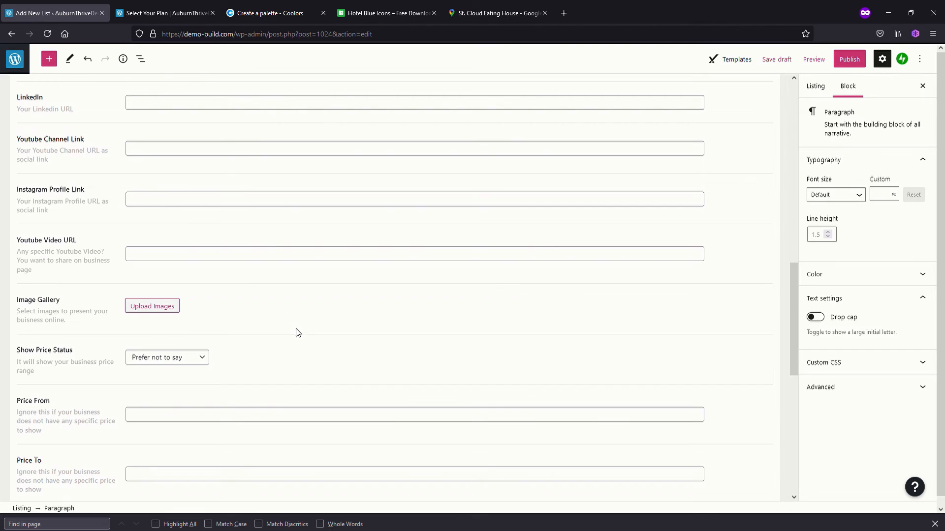
{"action": "scroll", "coordinate": [295, 332], "scroll_direction": "down", "scroll_amount": 4}
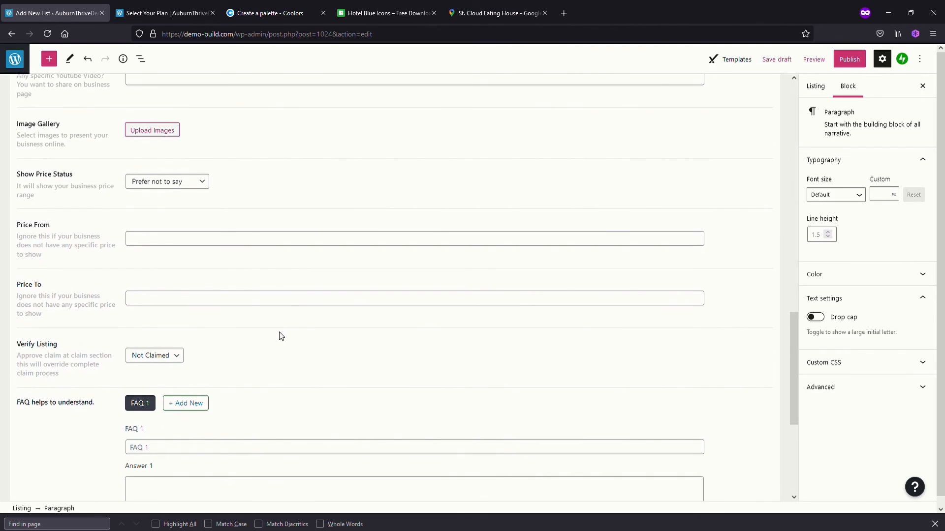
{"action": "scroll", "coordinate": [278, 334], "scroll_direction": "down", "scroll_amount": 5}
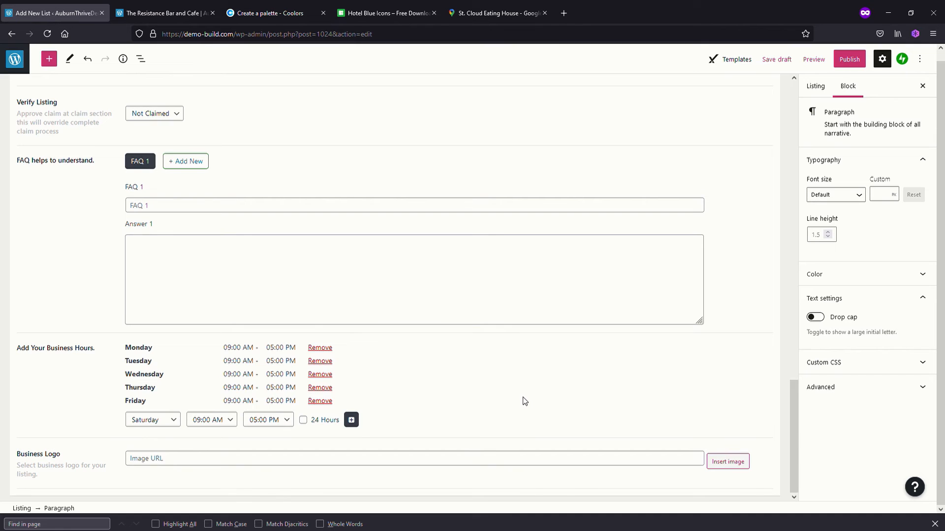
Add a new location named Hawthorn in the listing's own settings and assign it to the St. Cloud Eating House listing
{"action": "scroll", "coordinate": [381, 393], "scroll_direction": "up", "scroll_amount": 15}
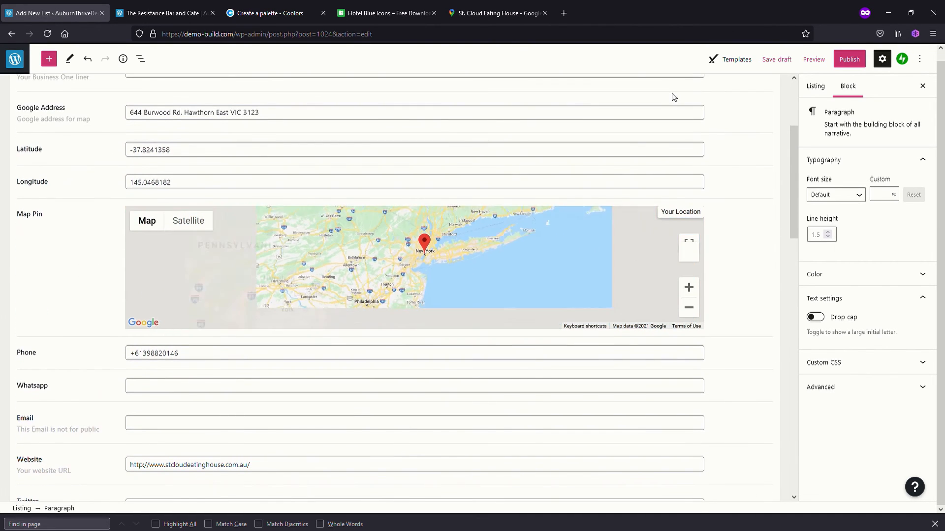
{"action": "scroll", "coordinate": [782, 187], "scroll_direction": "up", "scroll_amount": 3}
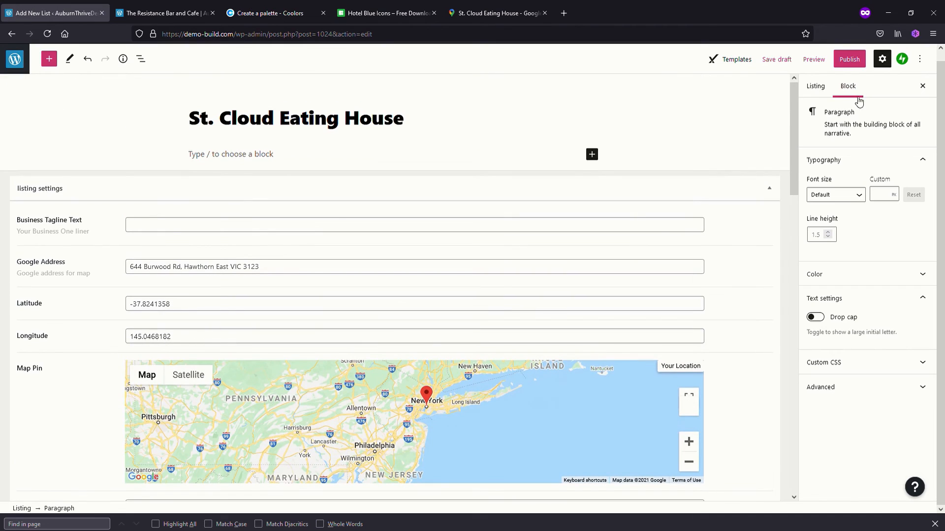
{"action": "left_click", "coordinate": [882, 59]}
{"action": "left_click", "coordinate": [883, 59]}
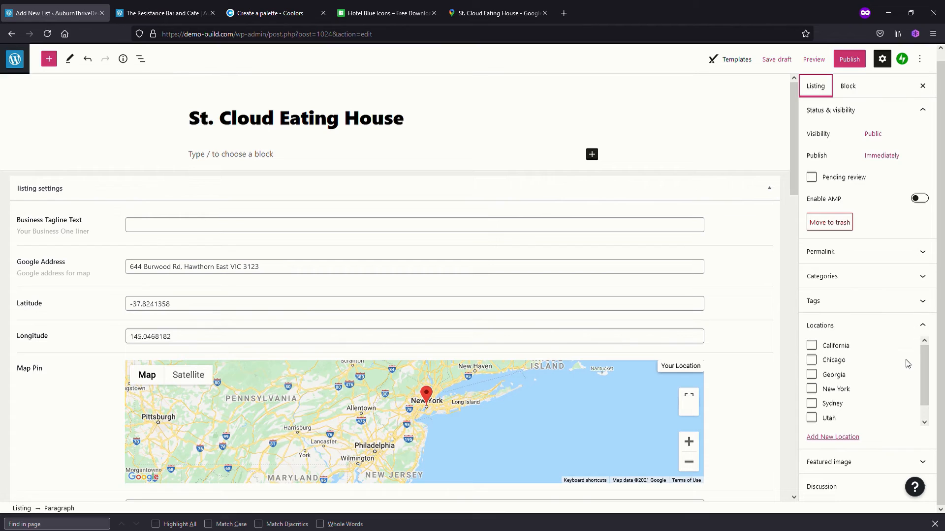
{"action": "scroll", "coordinate": [924, 359], "scroll_direction": "down", "scroll_amount": 1}
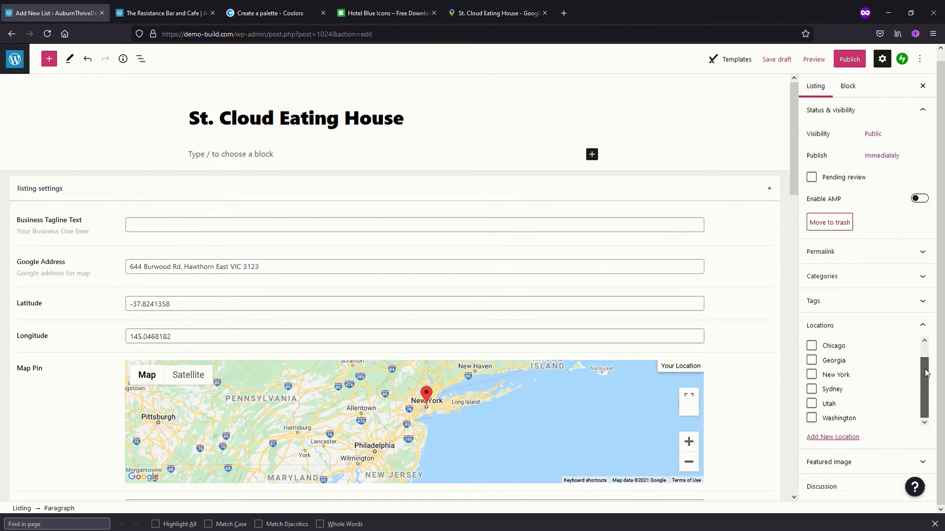
{"action": "scroll", "coordinate": [926, 386], "scroll_direction": "up", "scroll_amount": 1}
{"action": "scroll", "coordinate": [928, 357], "scroll_direction": "down", "scroll_amount": 1}
{"action": "left_click", "coordinate": [846, 437]}
{"action": "scroll", "coordinate": [848, 439], "scroll_direction": "down", "scroll_amount": 2}
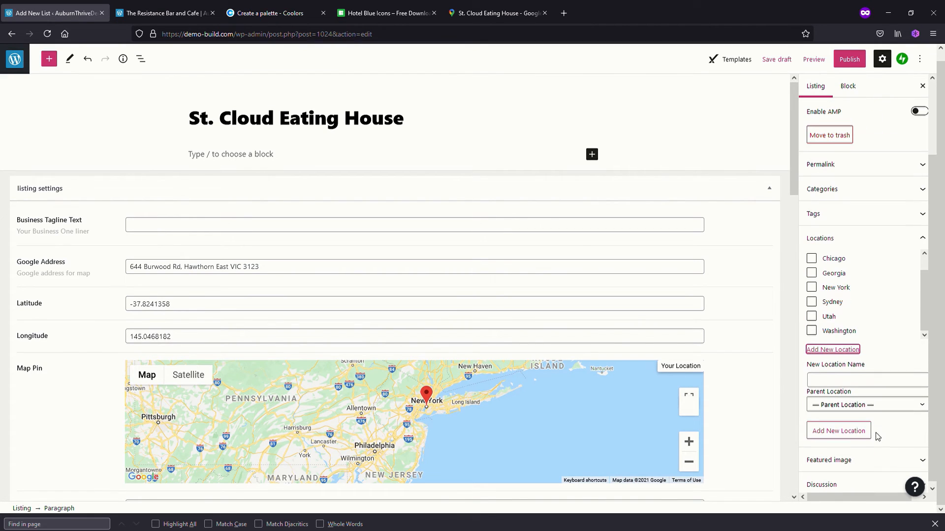
{"action": "left_click", "coordinate": [856, 379]}
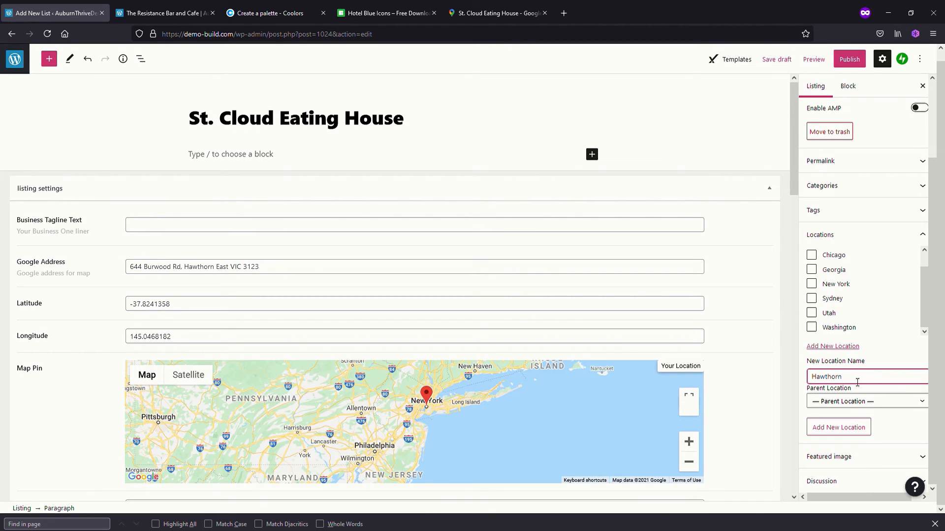
{"action": "left_click", "coordinate": [893, 357]}
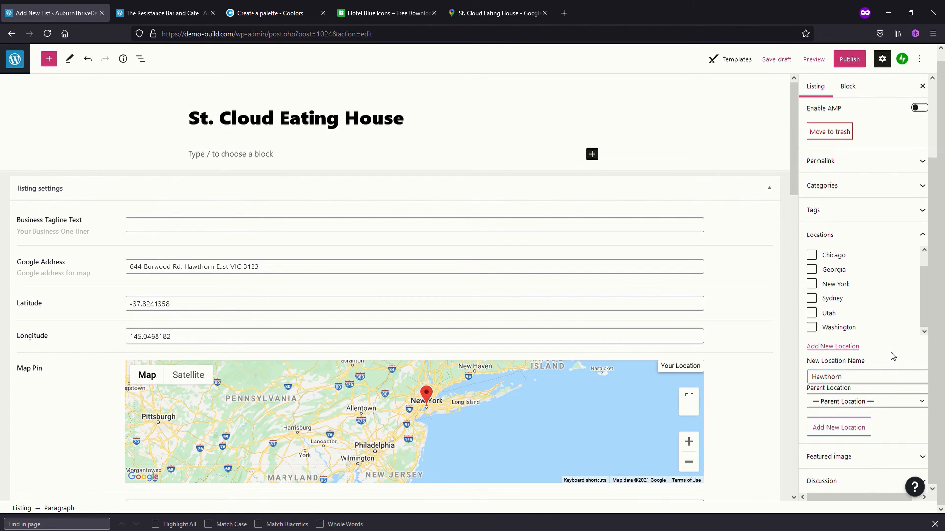
{"action": "left_click", "coordinate": [863, 426]}
{"action": "scroll", "coordinate": [882, 368], "scroll_direction": "up", "scroll_amount": 3}
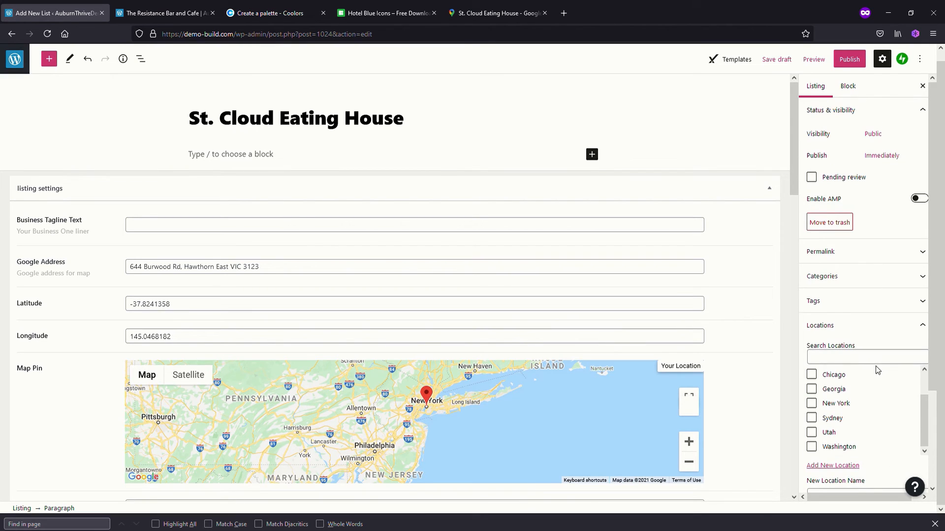
{"action": "left_click_drag", "start_coordinate": [924, 427], "coordinate": [921, 369]}
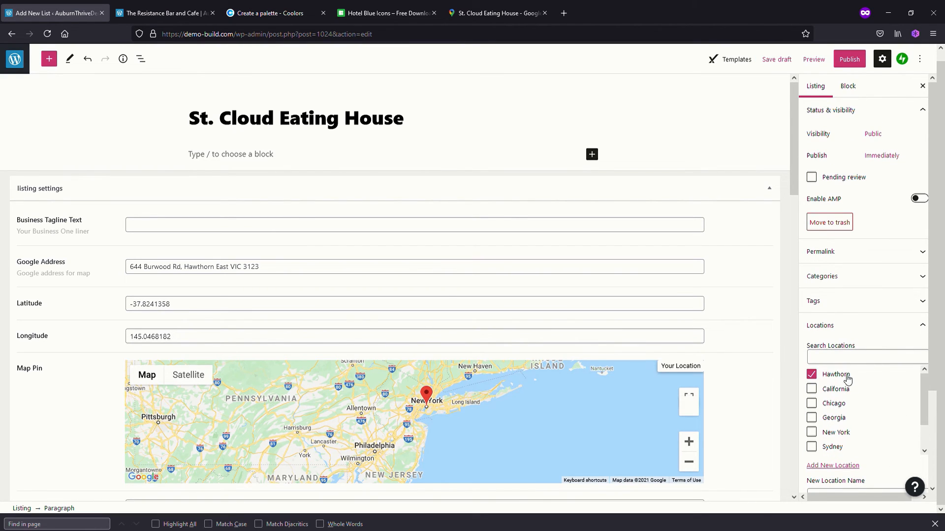
Assign the Restaurant category to the listing
{"action": "scroll", "coordinate": [915, 420], "scroll_direction": "down", "scroll_amount": 2}
{"action": "scroll", "coordinate": [888, 401], "scroll_direction": "down", "scroll_amount": 3}
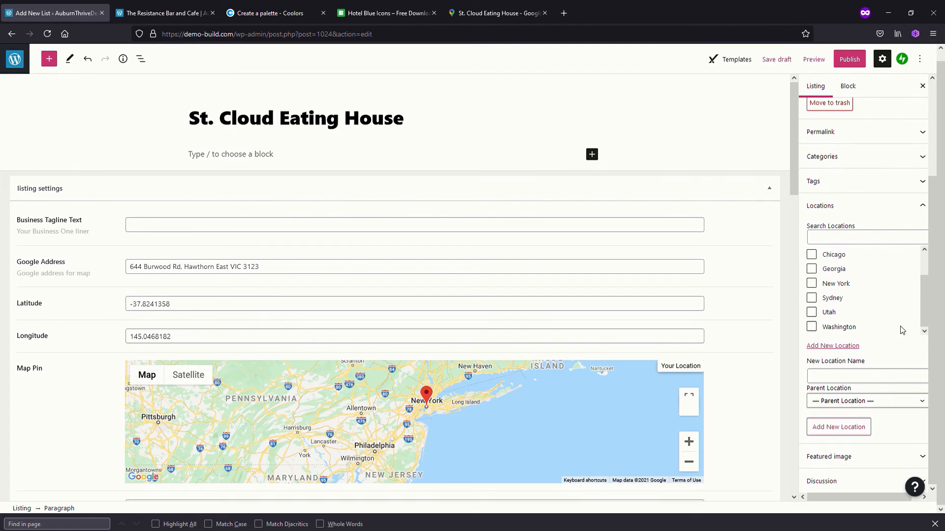
{"action": "left_click", "coordinate": [918, 158]}
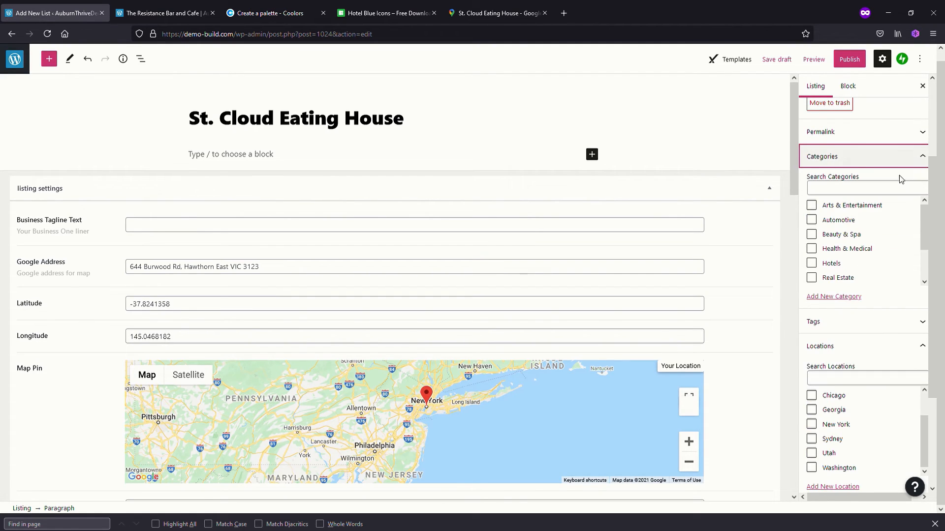
{"action": "scroll", "coordinate": [850, 243], "scroll_direction": "down", "scroll_amount": 1}
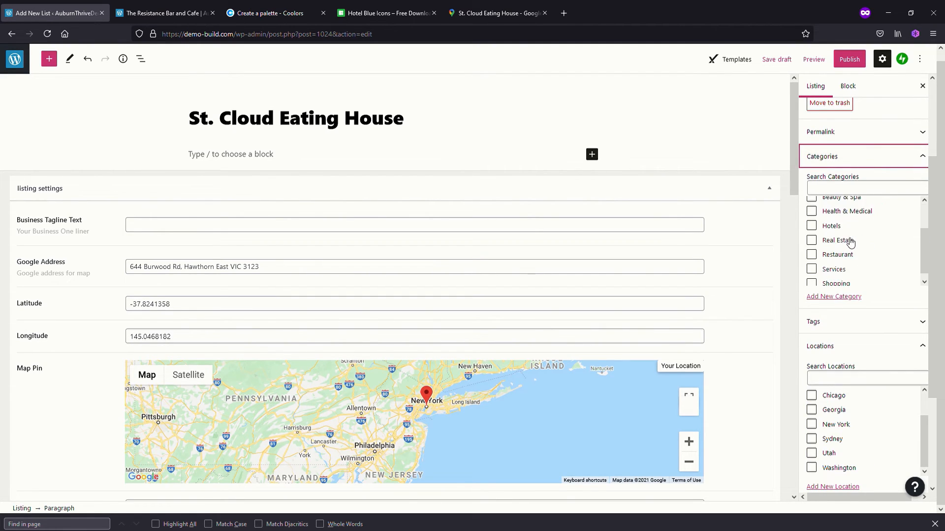
{"action": "scroll", "coordinate": [847, 245], "scroll_direction": "down", "scroll_amount": 1}
{"action": "left_click", "coordinate": [813, 249]}
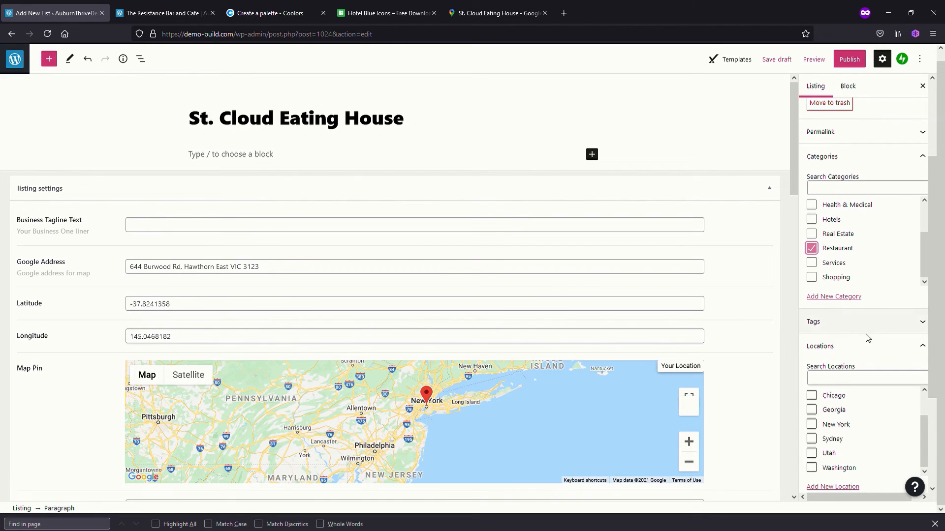
Check the remaining listing options down to the featured image, and publish the St. Cloud Eating House listing
{"action": "scroll", "coordinate": [871, 327], "scroll_direction": "down", "scroll_amount": 2}
{"action": "scroll", "coordinate": [872, 328], "scroll_direction": "down", "scroll_amount": 1}
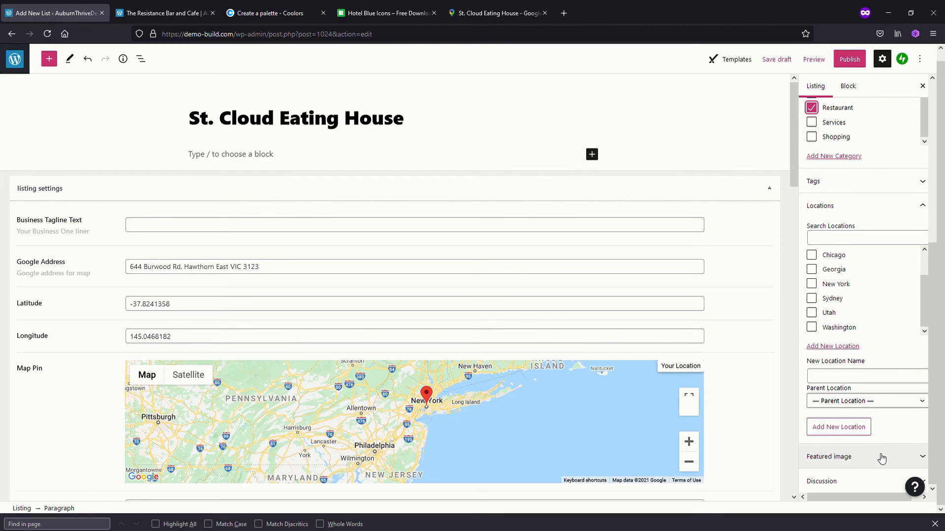
{"action": "scroll", "coordinate": [871, 380], "scroll_direction": "up", "scroll_amount": 1}
{"action": "scroll", "coordinate": [871, 383], "scroll_direction": "up", "scroll_amount": 6}
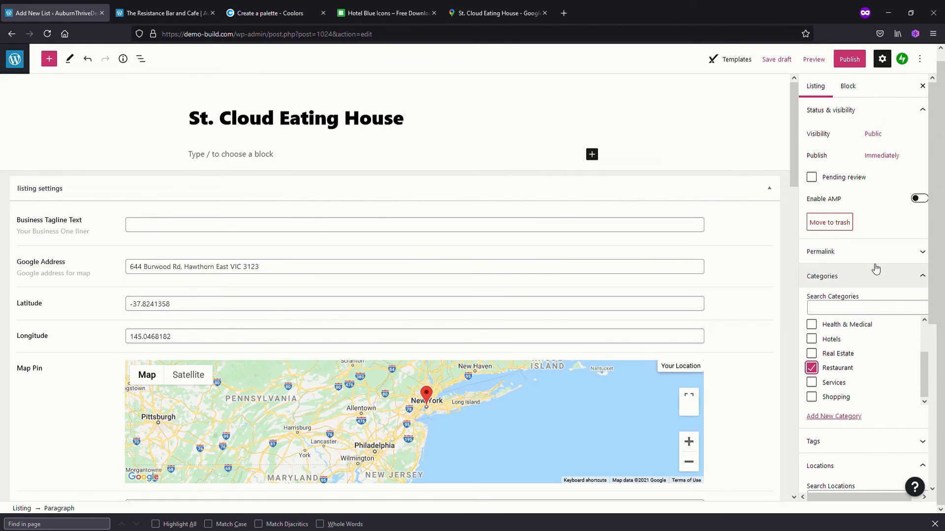
{"action": "left_click", "coordinate": [851, 60]}
{"action": "left_click", "coordinate": [841, 59]}
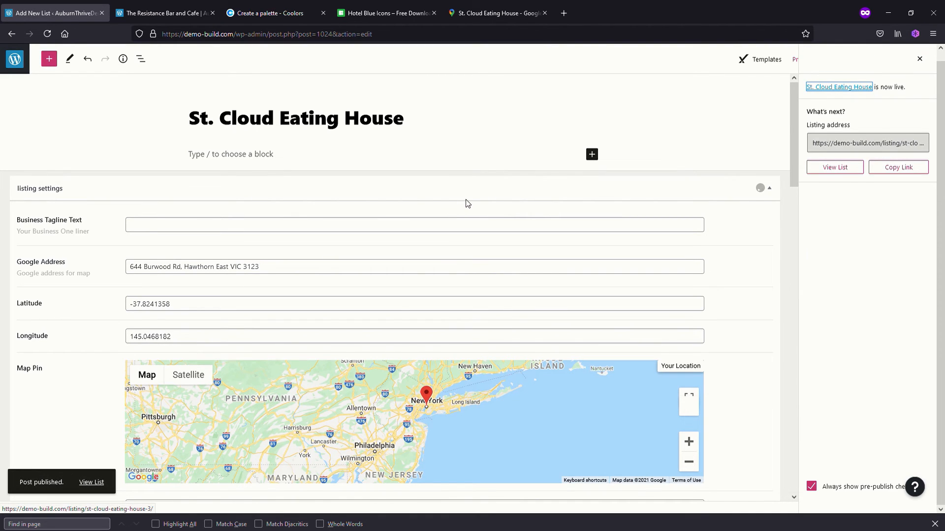
Leave the listing editor and open the Restaurant listing category for editing
{"action": "left_click", "coordinate": [15, 59]}
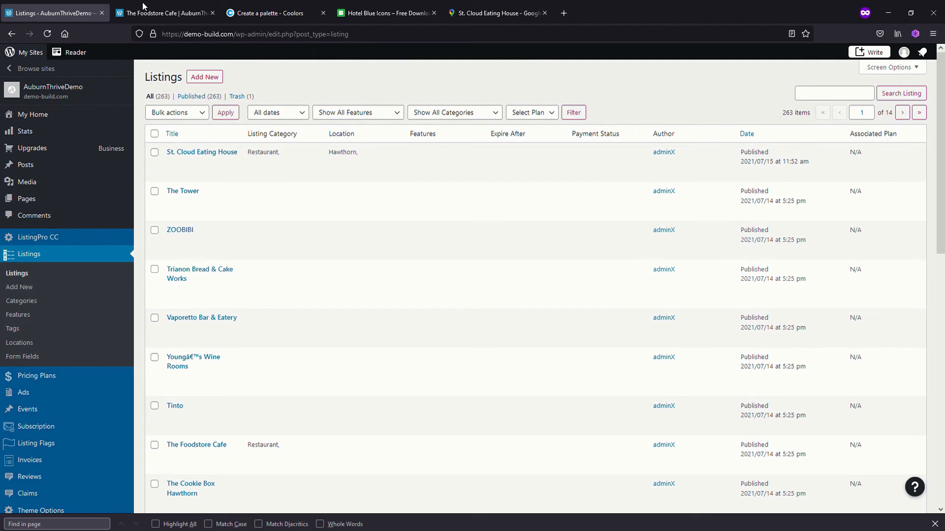
{"action": "mouse_move", "coordinate": [57, 237]}
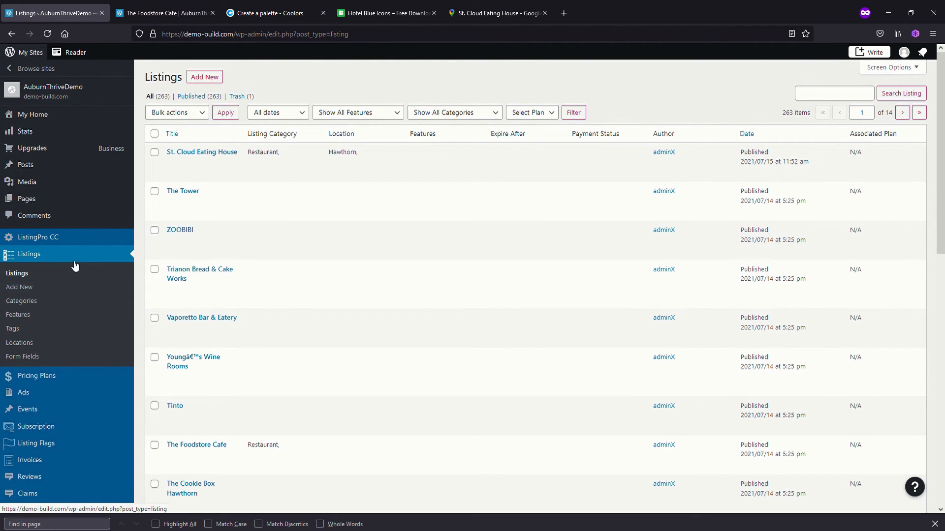
{"action": "left_click", "coordinate": [22, 301]}
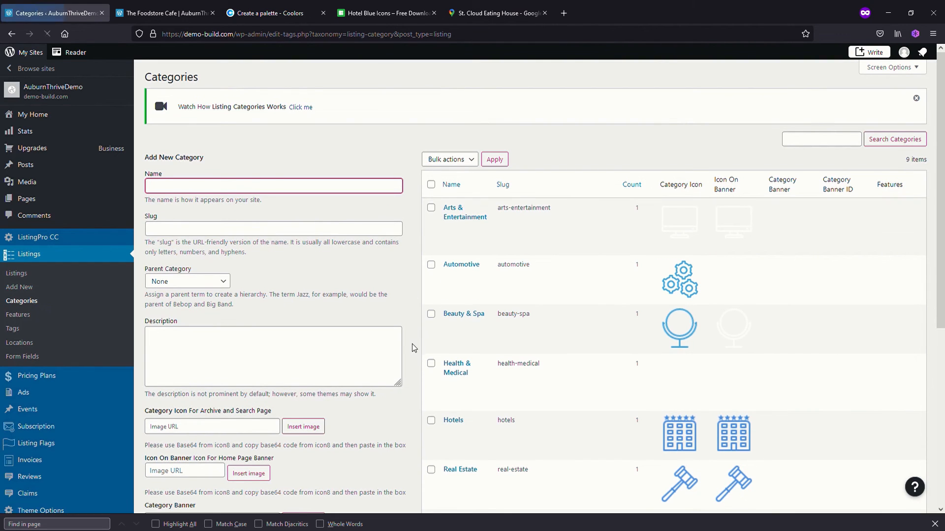
{"action": "scroll", "coordinate": [412, 350], "scroll_direction": "down", "scroll_amount": 2}
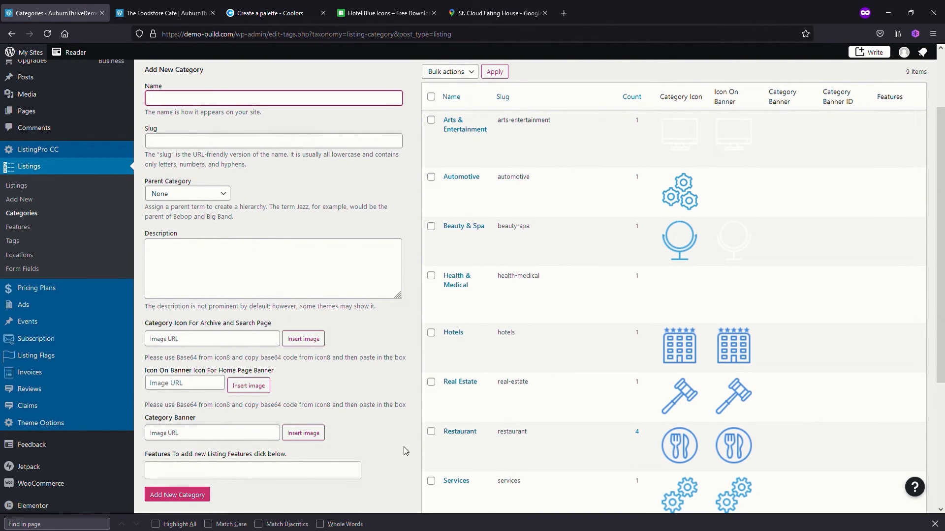
{"action": "left_click", "coordinate": [449, 442]}
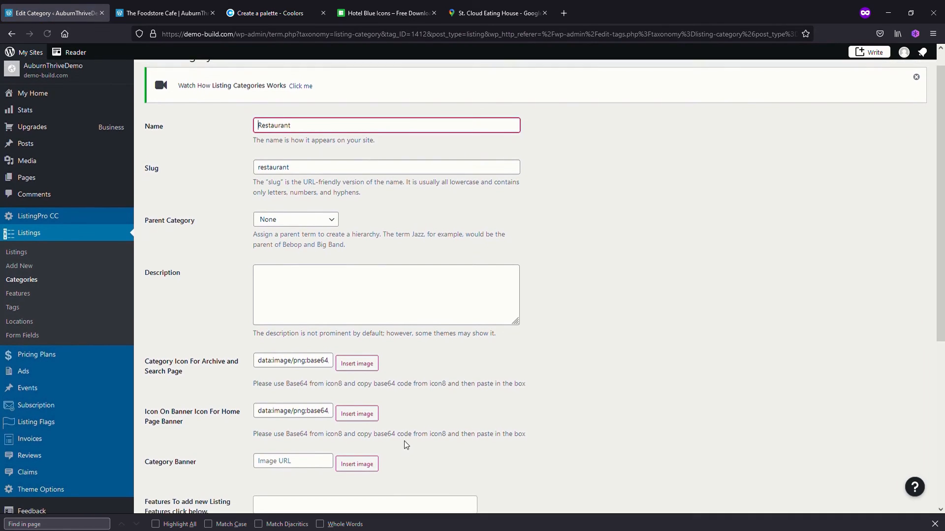
Add the features Accepts Credit cards and Smoking Allowed to the Restaurant category
{"action": "scroll", "coordinate": [404, 443], "scroll_direction": "down", "scroll_amount": 5}
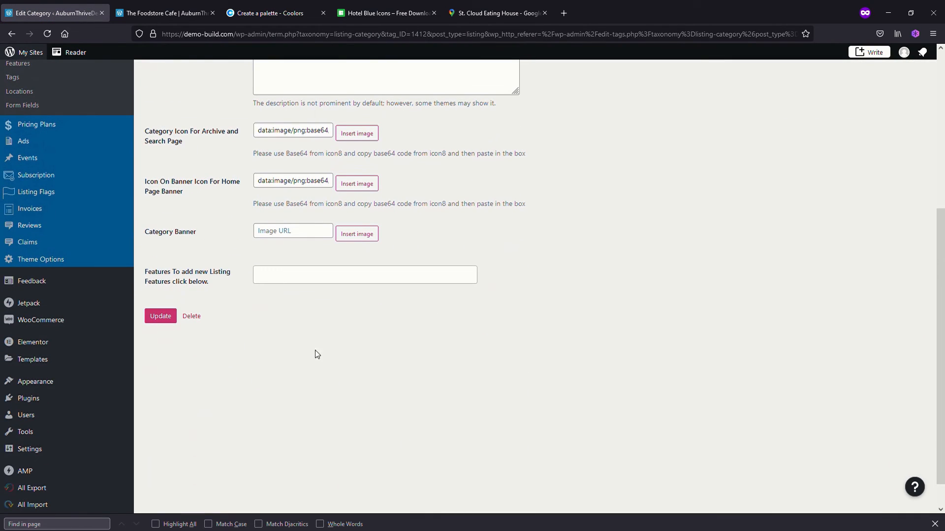
{"action": "left_click", "coordinate": [284, 282]}
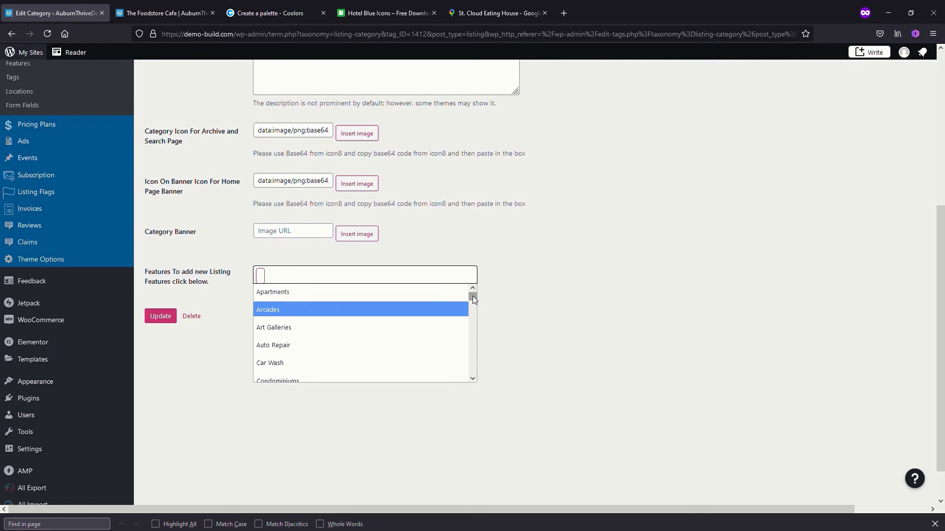
{"action": "left_click_drag", "start_coordinate": [472, 296], "coordinate": [477, 384]}
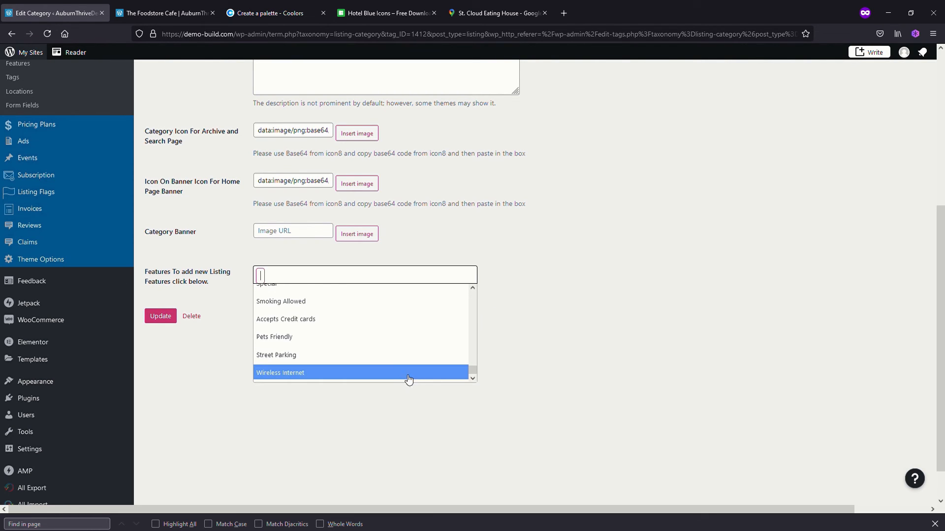
{"action": "left_click", "coordinate": [317, 320]}
{"action": "left_click", "coordinate": [425, 281]}
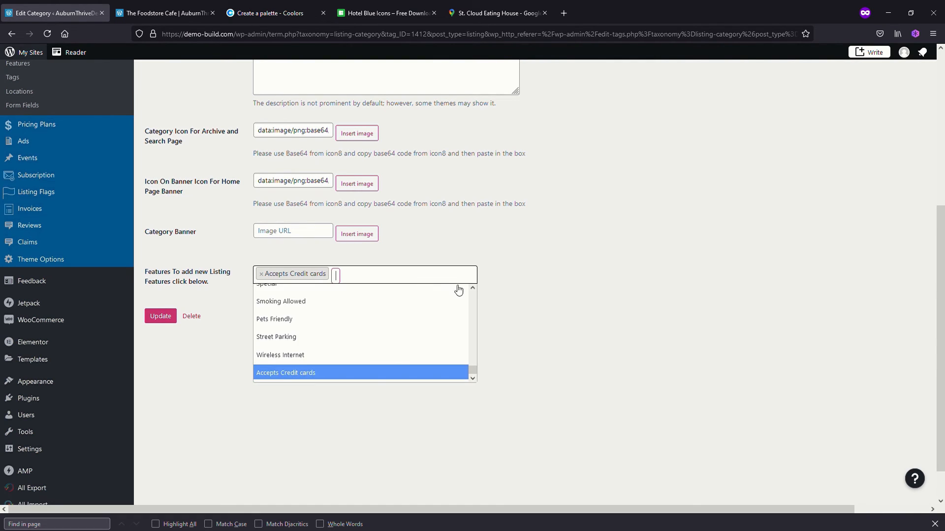
{"action": "left_click", "coordinate": [295, 302]}
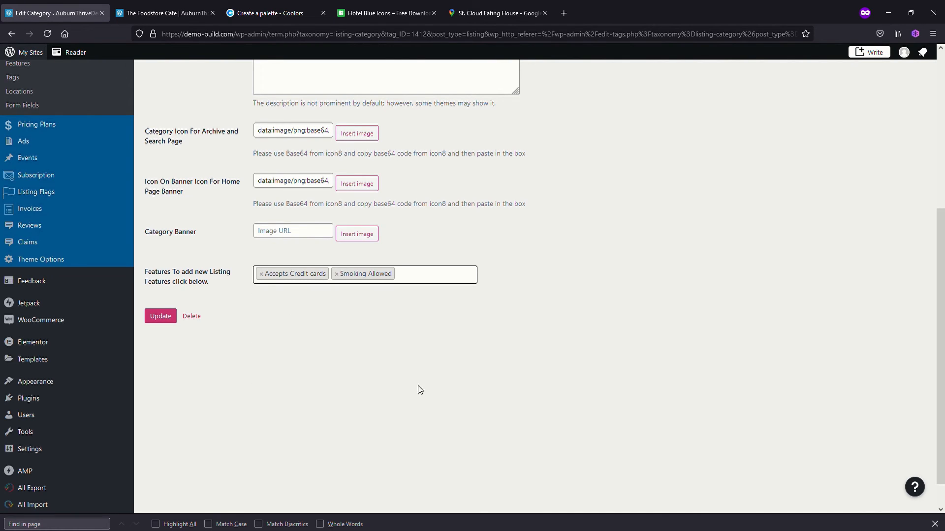
Reload the published page of The Foodstore Cafe and examine its layout for listing features
{"action": "left_click", "coordinate": [165, 16]}
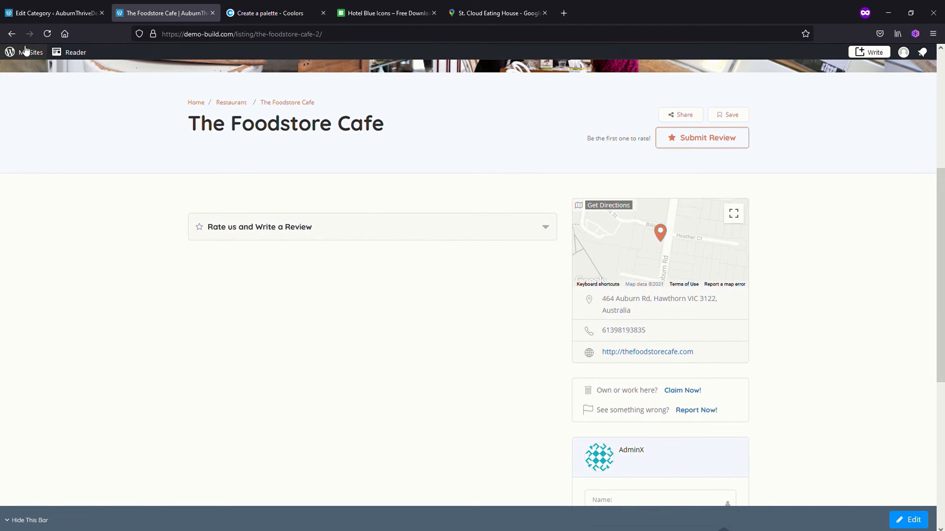
{"action": "left_click", "coordinate": [47, 34]}
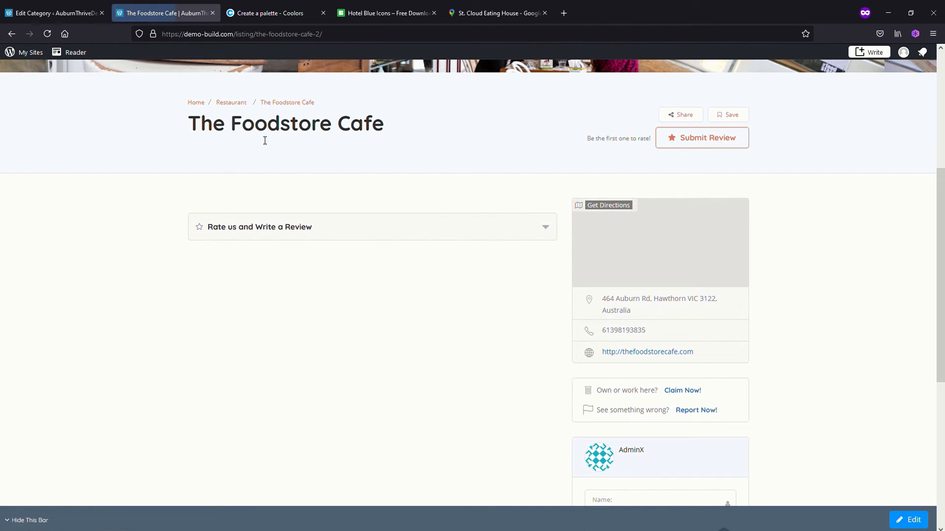
{"action": "scroll", "coordinate": [377, 336], "scroll_direction": "down", "scroll_amount": 3}
{"action": "scroll", "coordinate": [379, 337], "scroll_direction": "down", "scroll_amount": 3}
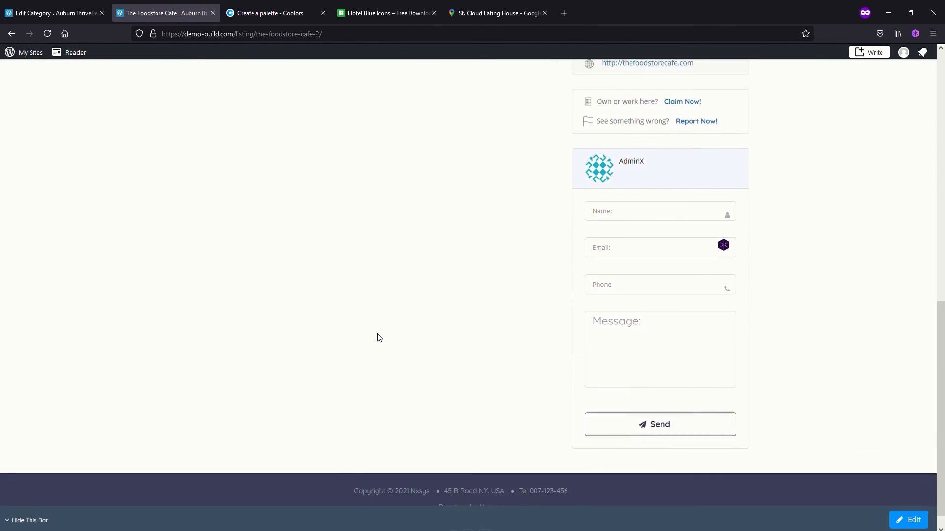
{"action": "scroll", "coordinate": [379, 337], "scroll_direction": "up", "scroll_amount": 5}
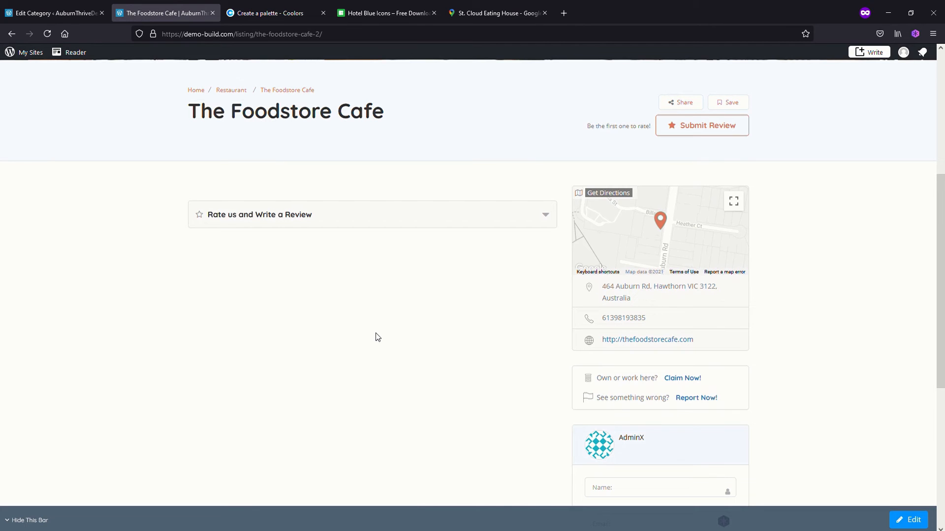
{"action": "scroll", "coordinate": [377, 337], "scroll_direction": "up", "scroll_amount": 5}
{"action": "scroll", "coordinate": [257, 230], "scroll_direction": "down", "scroll_amount": 4}
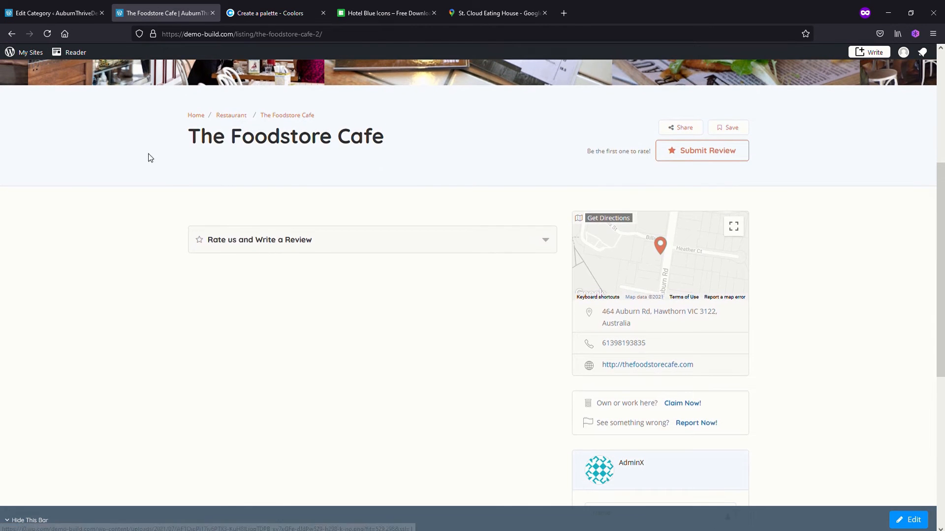
Return to the Restaurant category and save its updated features
{"action": "left_click", "coordinate": [61, 12]}
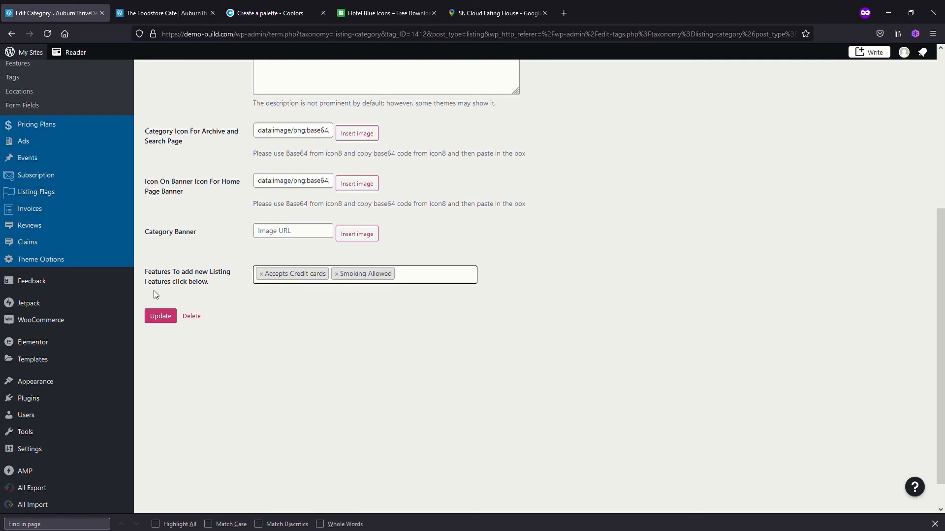
{"action": "left_click", "coordinate": [161, 317]}
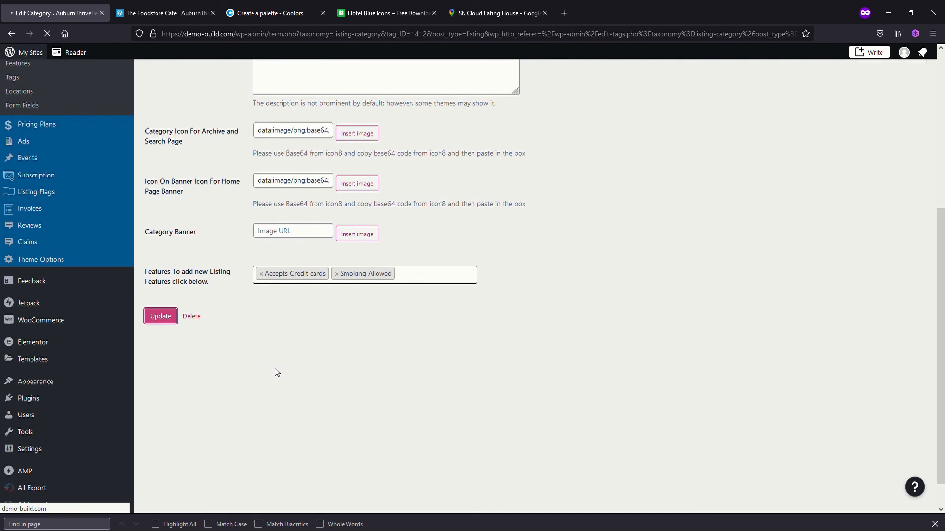
{"action": "scroll", "coordinate": [190, 348], "scroll_direction": "down", "scroll_amount": 4}
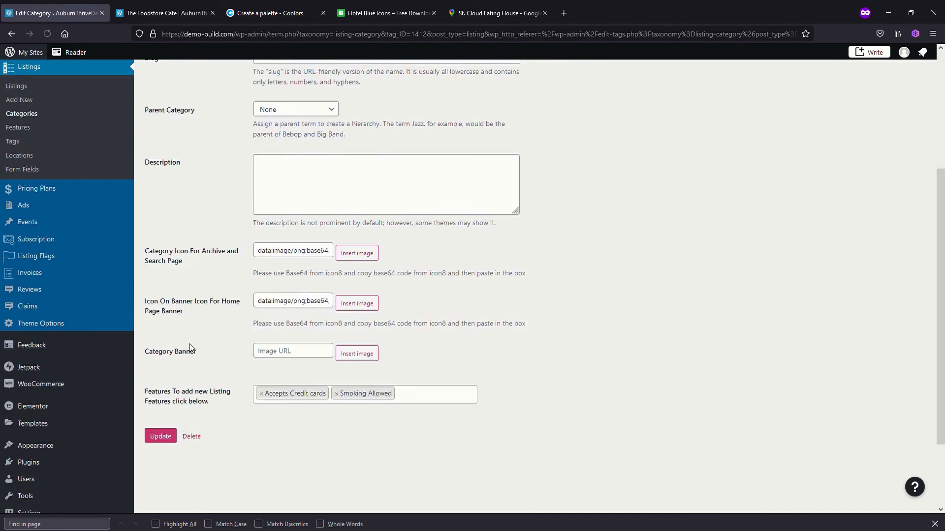
Leave the Restaurant category and open the listing The Foodstore Cafe for editing
{"action": "scroll", "coordinate": [190, 348], "scroll_direction": "down", "scroll_amount": 2}
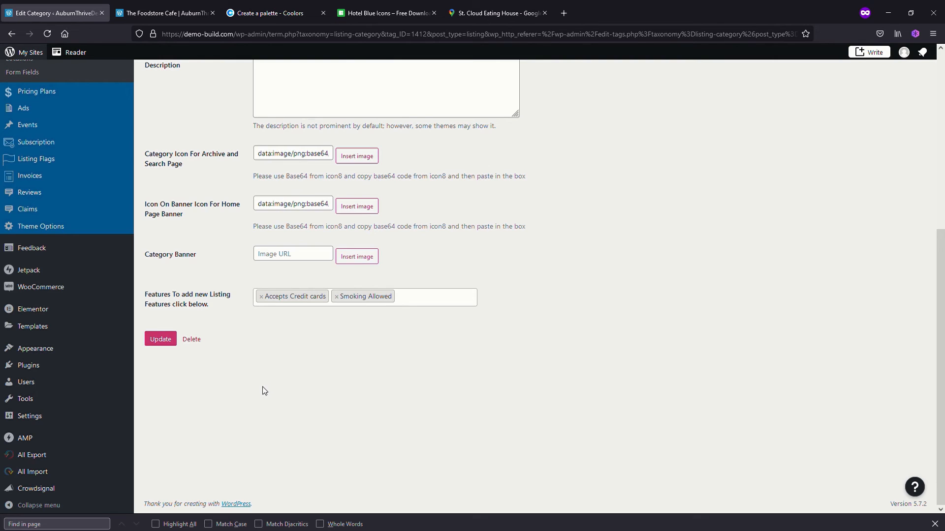
{"action": "scroll", "coordinate": [263, 389], "scroll_direction": "up", "scroll_amount": 1}
{"action": "scroll", "coordinate": [240, 324], "scroll_direction": "up", "scroll_amount": 2}
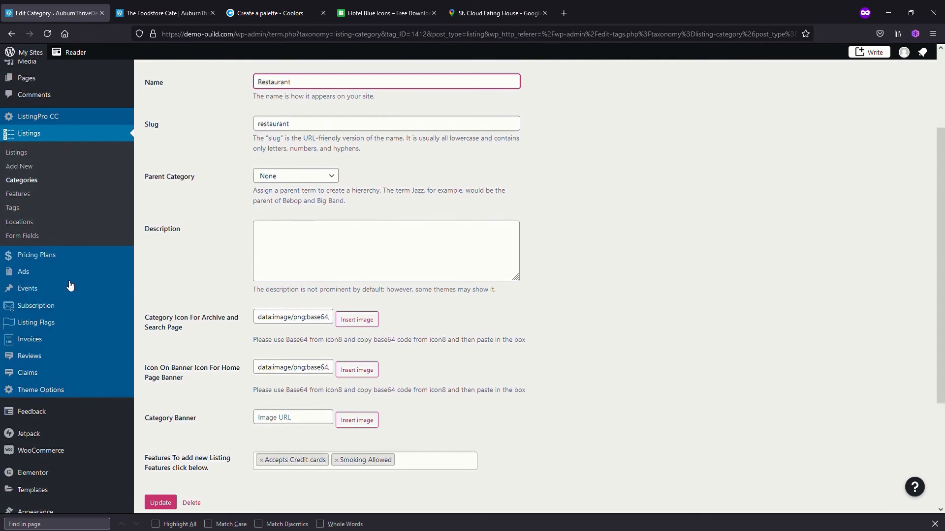
{"action": "left_click", "coordinate": [39, 155]}
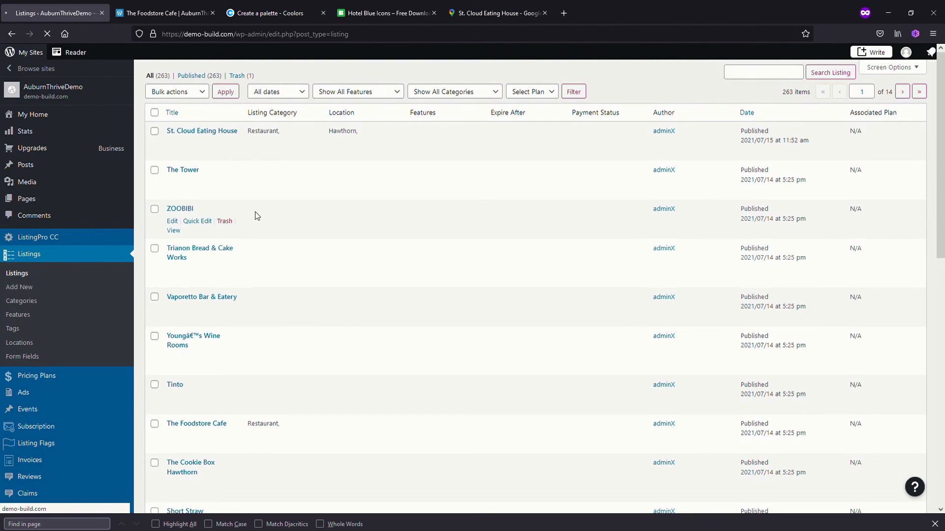
{"action": "scroll", "coordinate": [305, 339], "scroll_direction": "down", "scroll_amount": 2}
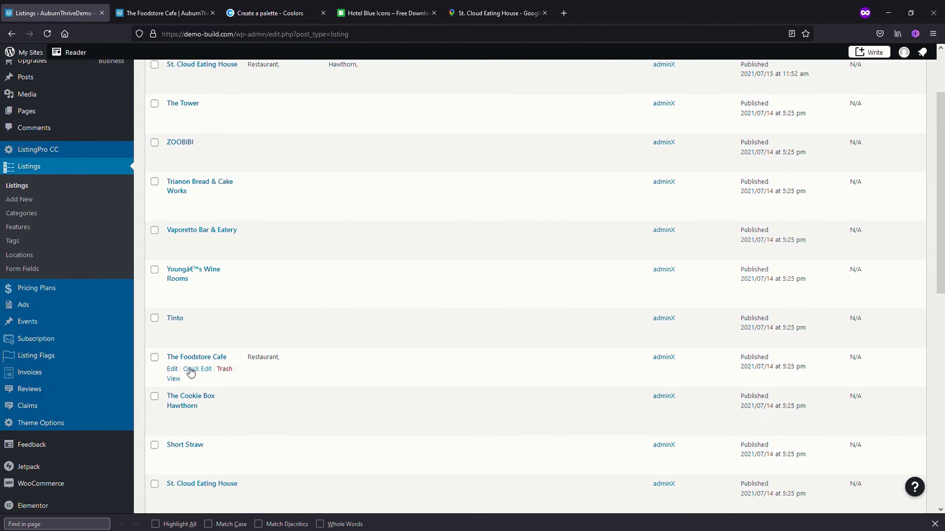
{"action": "left_click", "coordinate": [173, 369]}
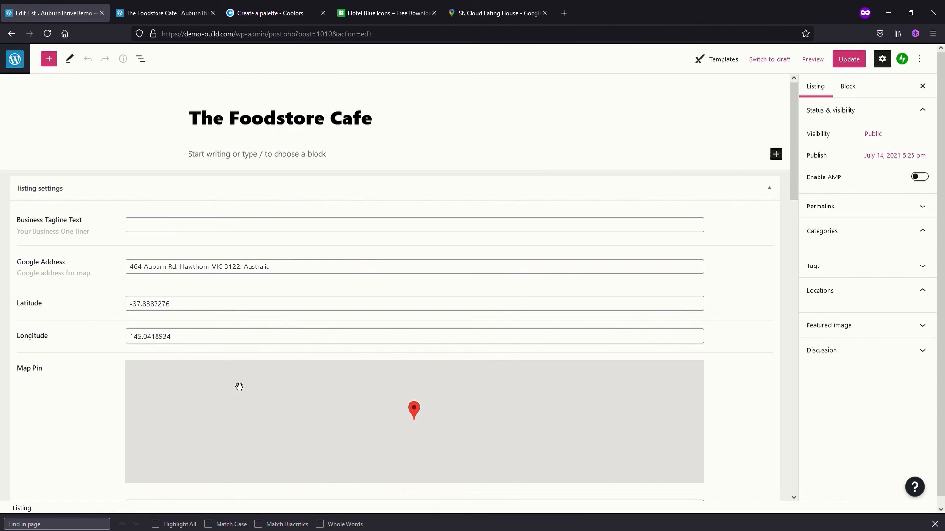
Enable the business features Accepts Credit cards and Smoking Allowed for The Foodstore Cafe, update the listing and reload its published page
{"action": "scroll", "coordinate": [78, 422], "scroll_direction": "down", "scroll_amount": 10}
{"action": "scroll", "coordinate": [80, 419], "scroll_direction": "down", "scroll_amount": 1}
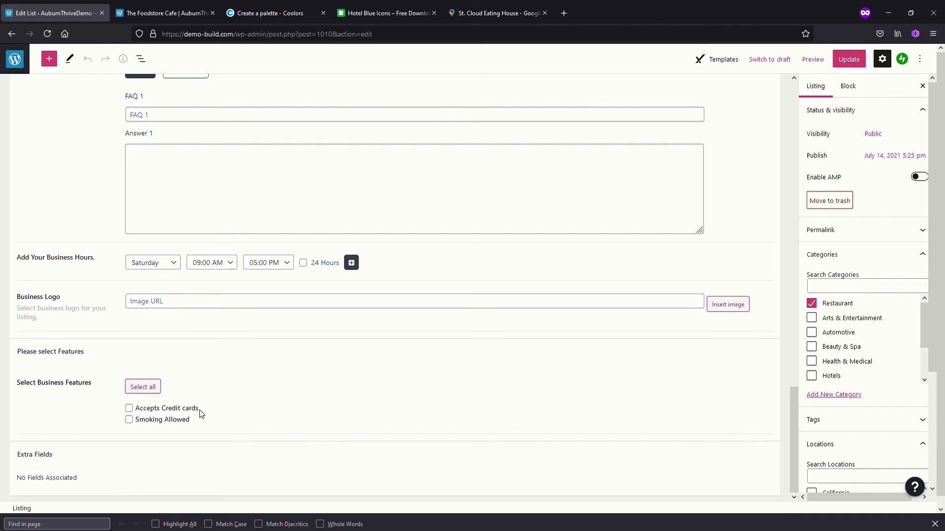
{"action": "left_click", "coordinate": [131, 410]}
{"action": "left_click", "coordinate": [129, 419]}
{"action": "left_click", "coordinate": [833, 60]}
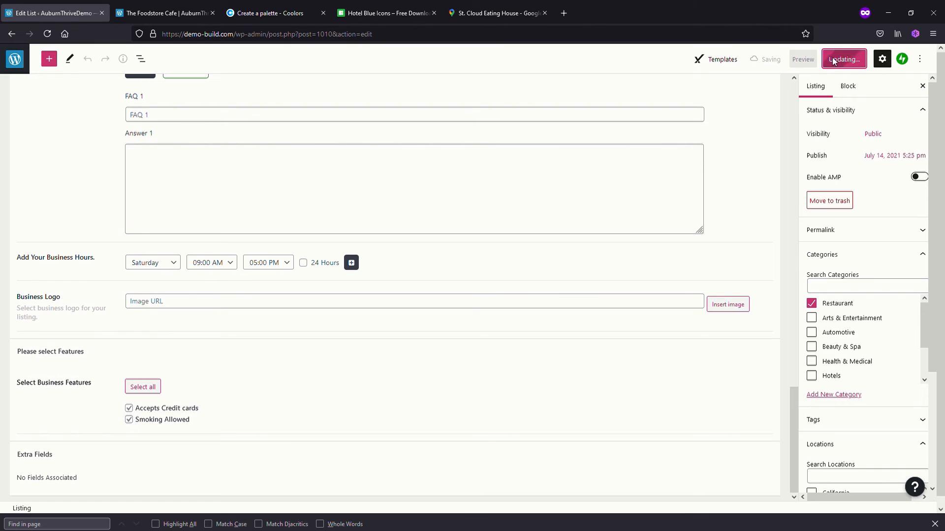
{"action": "left_click", "coordinate": [158, 17]}
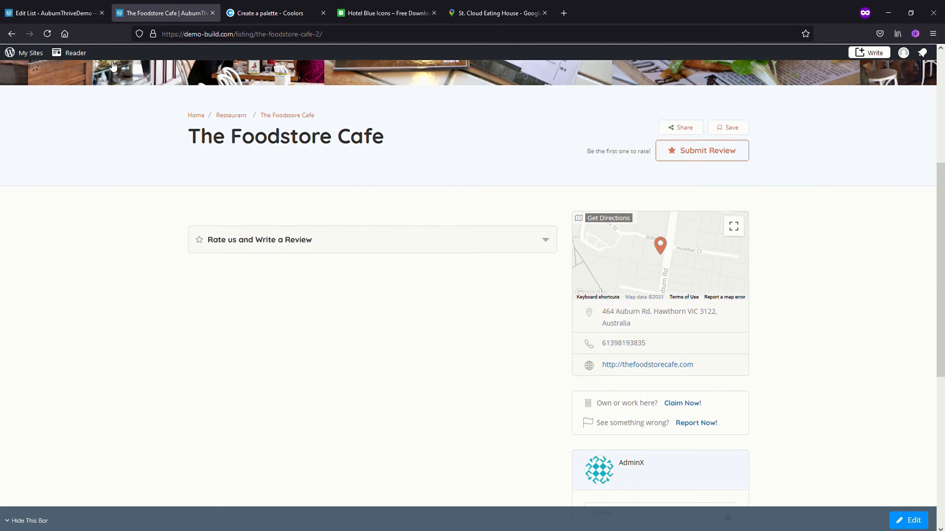
{"action": "left_click", "coordinate": [47, 33]}
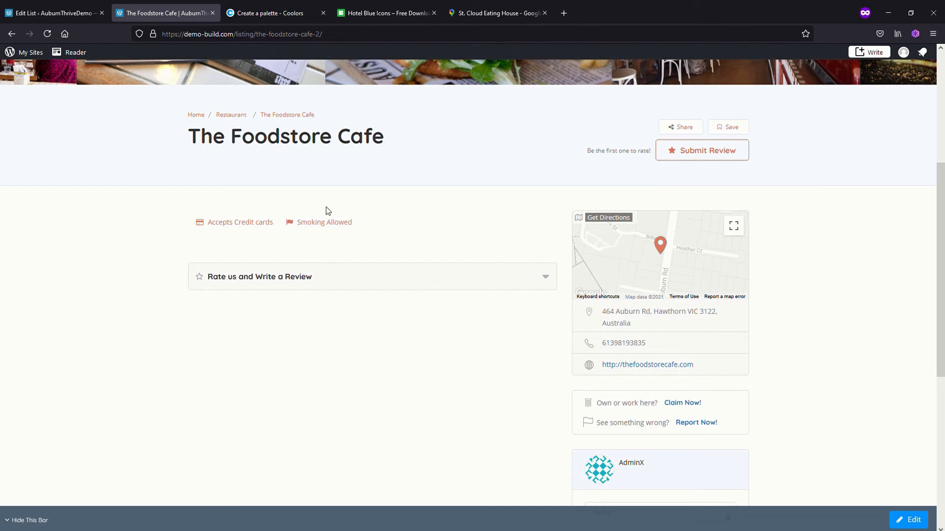
Leave the listing editor and open the Listing Detail settings in the ListingPro theme options
{"action": "left_click", "coordinate": [53, 20]}
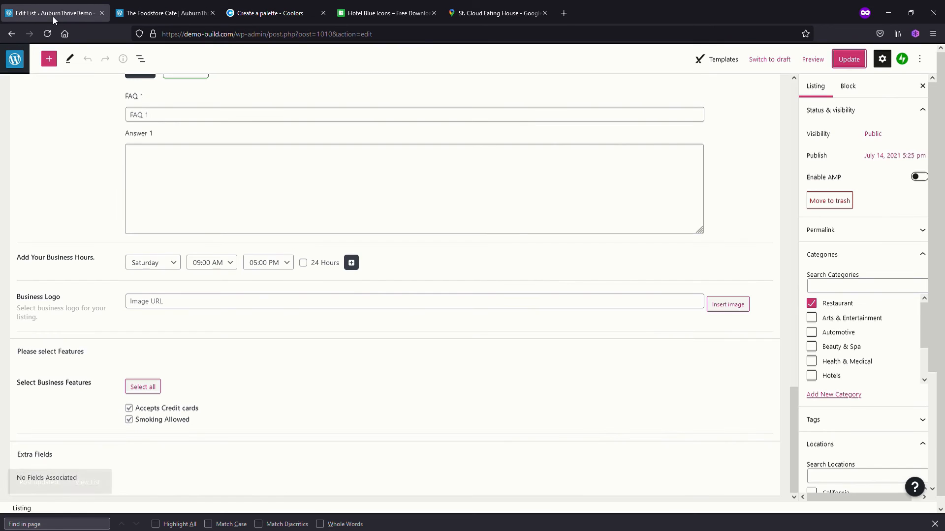
{"action": "left_click", "coordinate": [15, 59]}
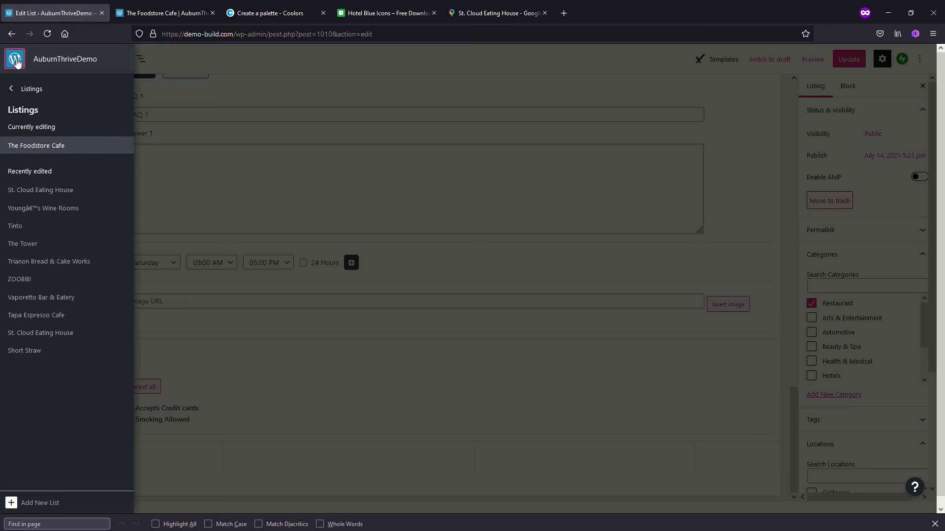
{"action": "left_click", "coordinate": [40, 92]}
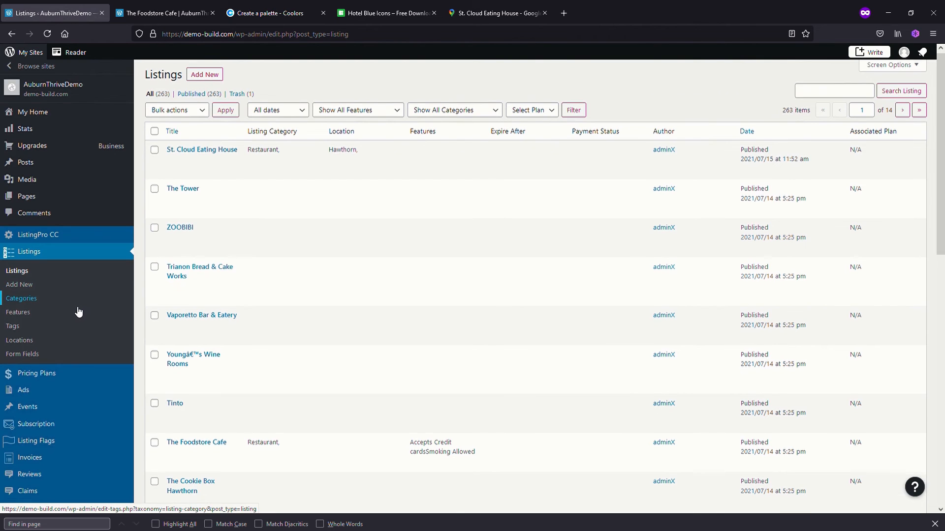
{"action": "scroll", "coordinate": [73, 335], "scroll_direction": "down", "scroll_amount": 3}
{"action": "left_click", "coordinate": [57, 411]}
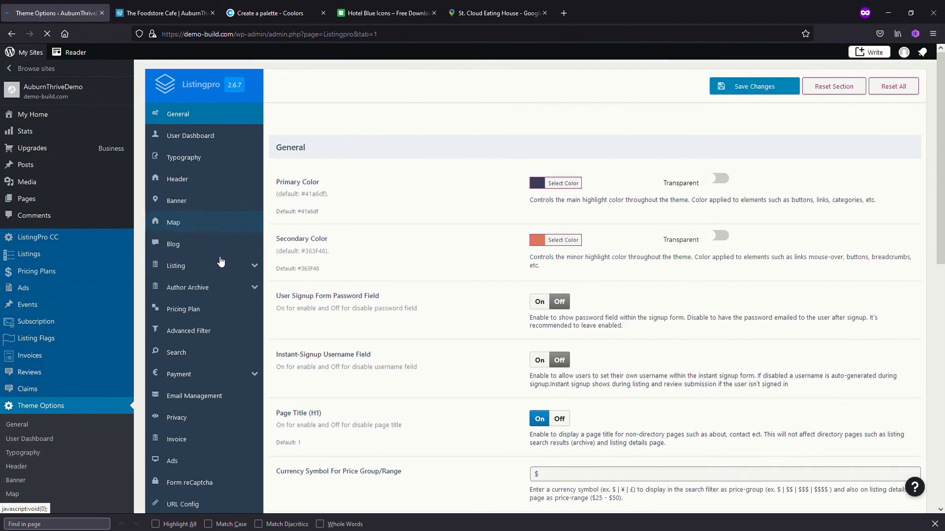
{"action": "left_click", "coordinate": [246, 271]}
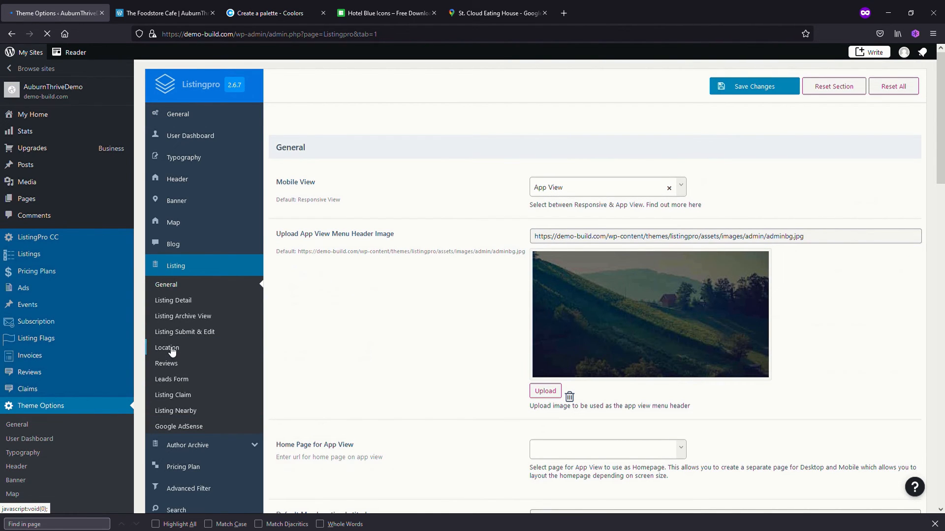
{"action": "left_click", "coordinate": [174, 303]}
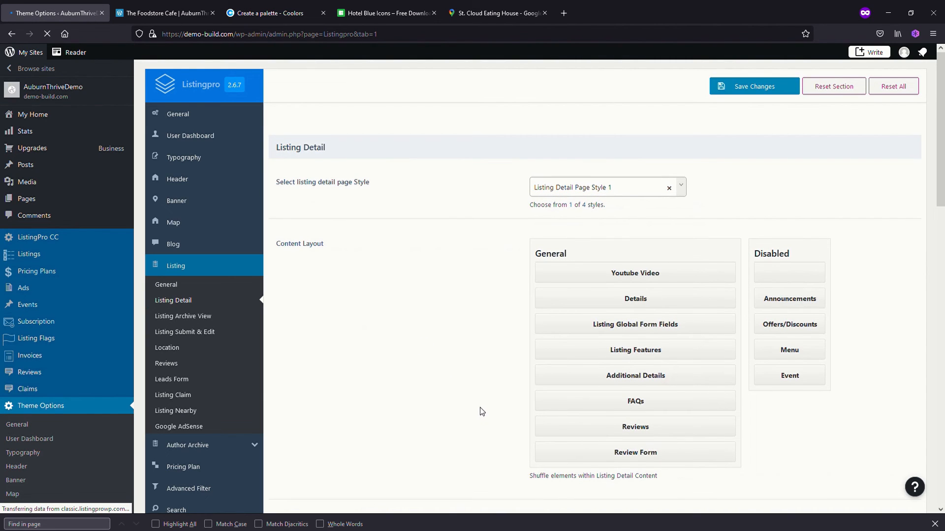
Place Listing Features below Review Form in the Content Layout, save the changes and reload The Foodstore Cafe page
{"action": "scroll", "coordinate": [482, 410], "scroll_direction": "down", "scroll_amount": 1}
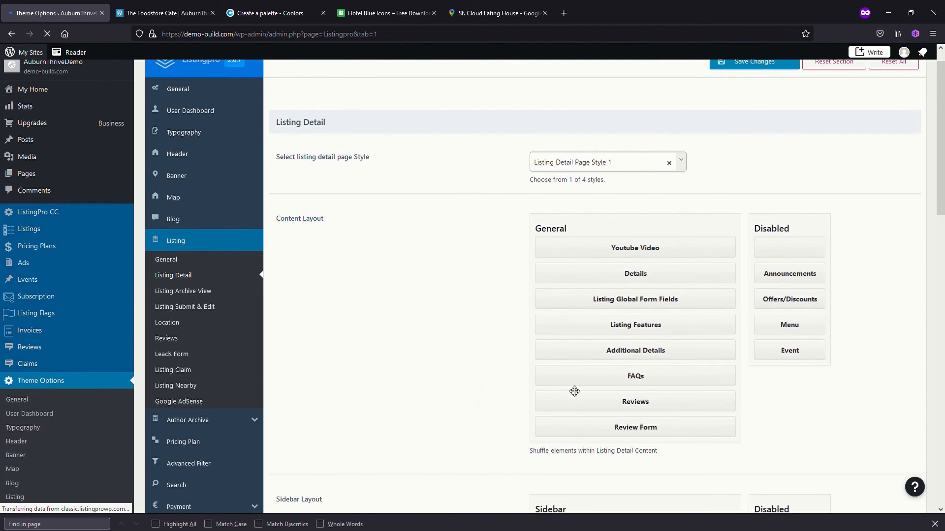
{"action": "left_click", "coordinate": [167, 17]}
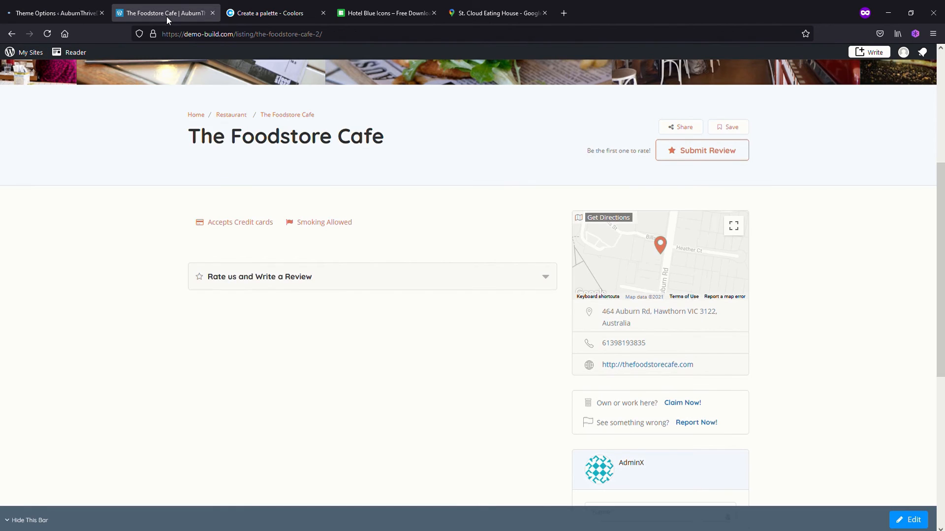
{"action": "left_click", "coordinate": [69, 16]}
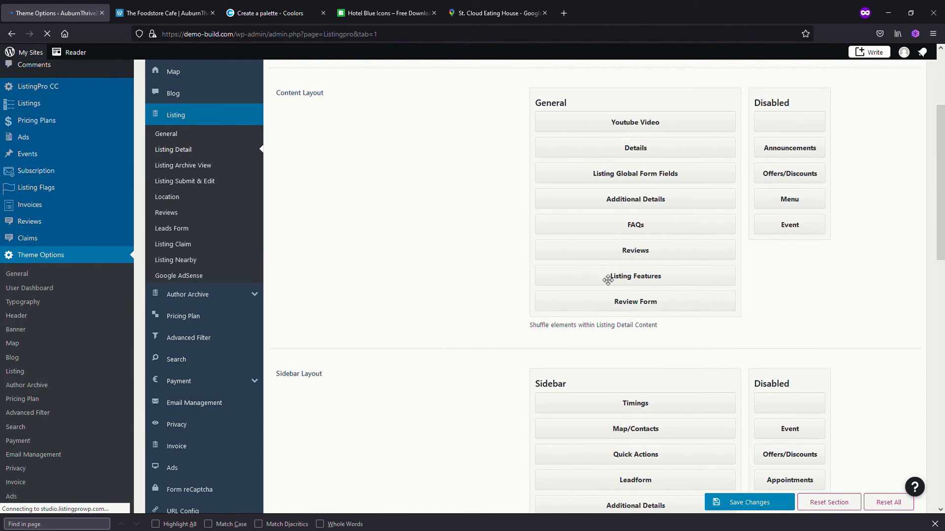
{"action": "left_click_drag", "start_coordinate": [609, 277], "coordinate": [611, 313]}
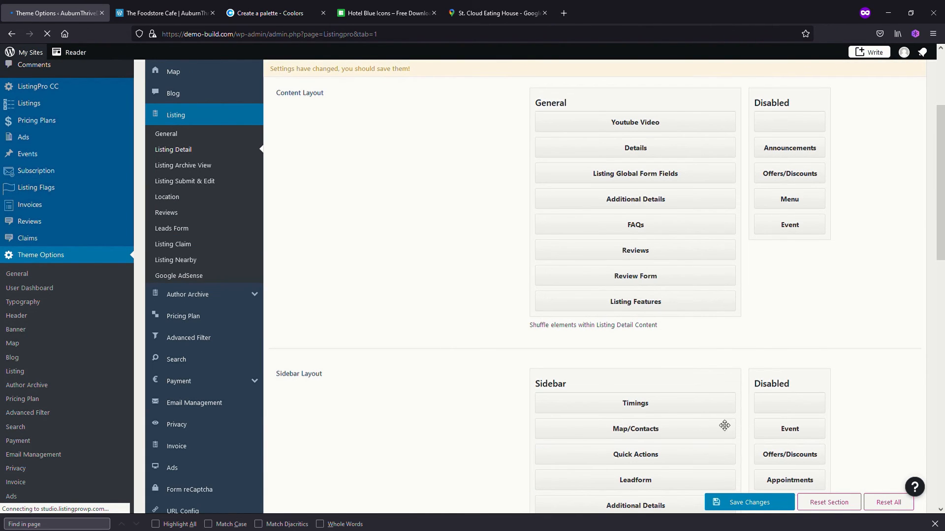
{"action": "left_click", "coordinate": [736, 501]}
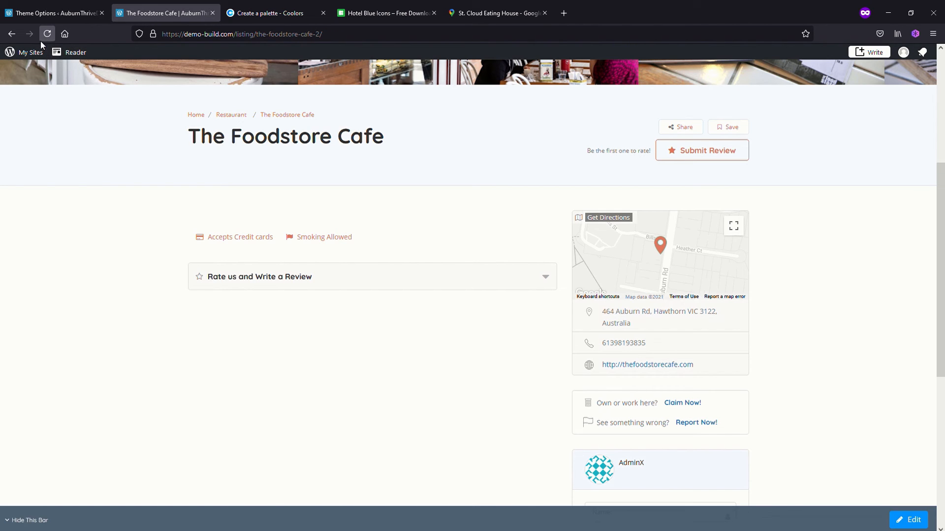
{"action": "left_click", "coordinate": [47, 34]}
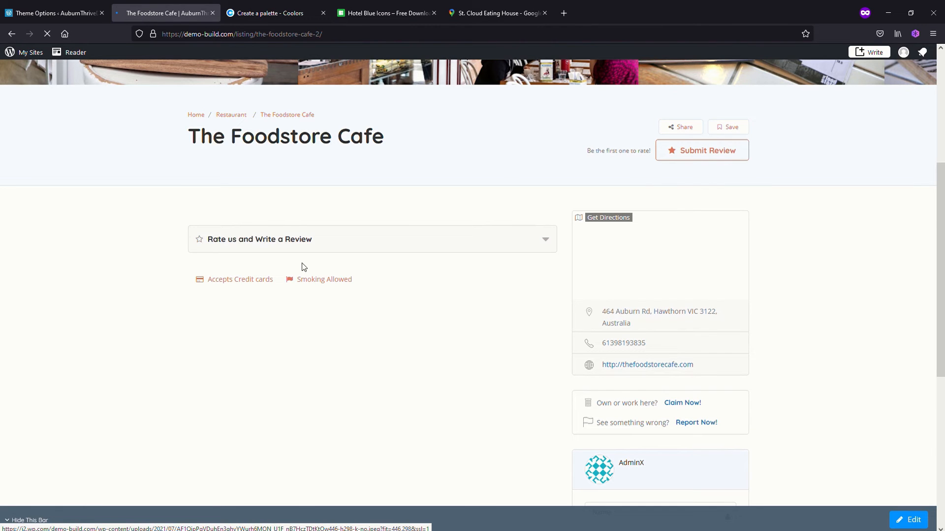
Disable the Map/Contacts element in the Sidebar Layout, save the changes and reload The Foodstore Cafe page
{"action": "left_click", "coordinate": [55, 15]}
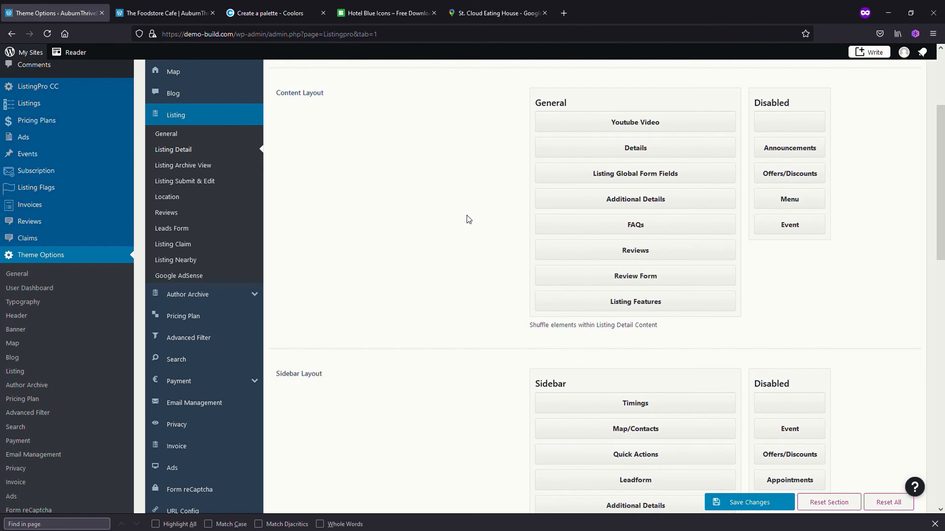
{"action": "scroll", "coordinate": [482, 263], "scroll_direction": "up", "scroll_amount": 1}
{"action": "scroll", "coordinate": [481, 263], "scroll_direction": "up", "scroll_amount": 1}
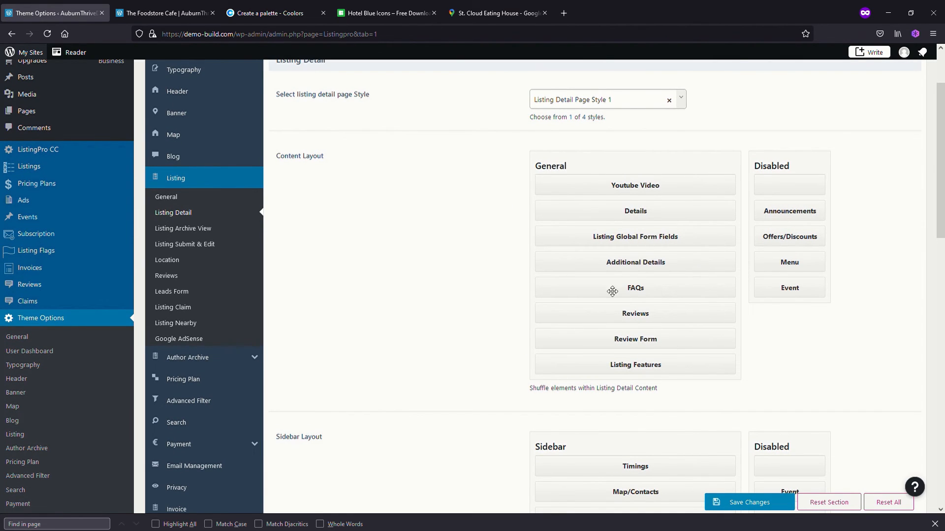
{"action": "scroll", "coordinate": [592, 333], "scroll_direction": "down", "scroll_amount": 3}
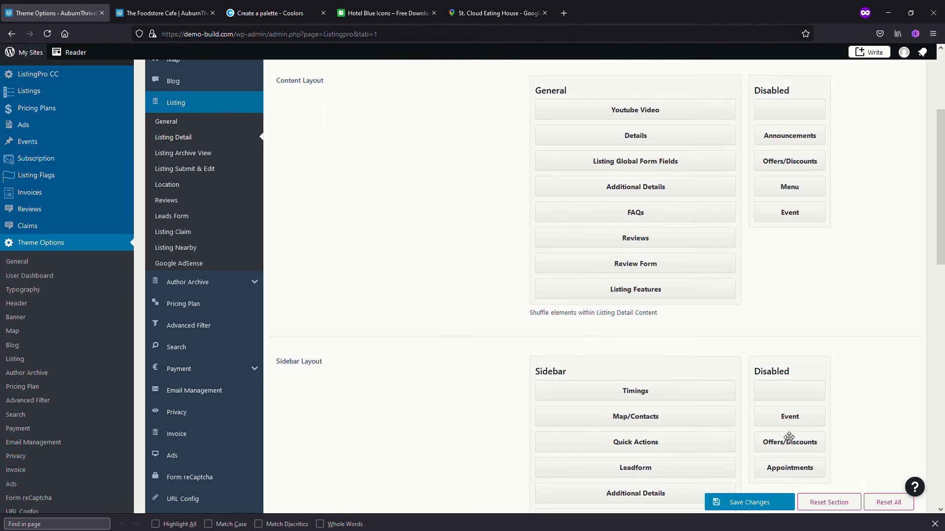
{"action": "scroll", "coordinate": [681, 395], "scroll_direction": "down", "scroll_amount": 3}
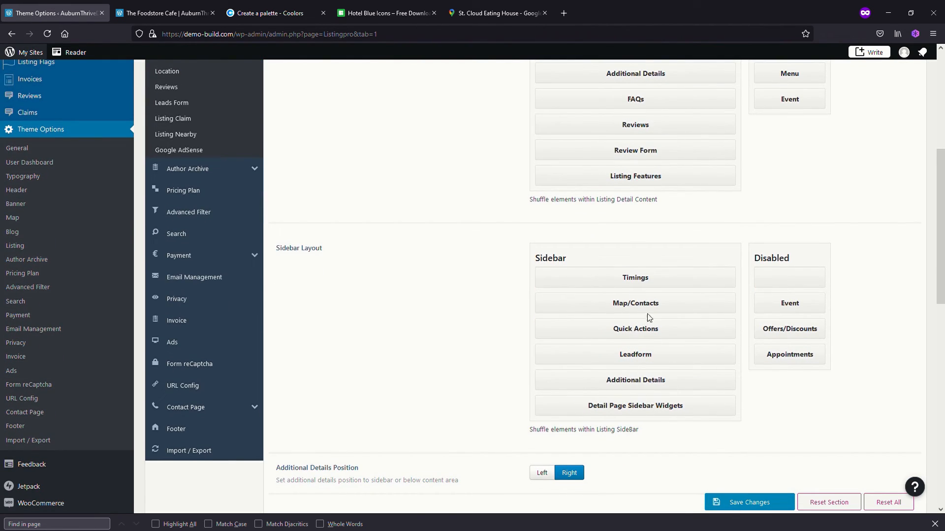
{"action": "left_click", "coordinate": [162, 12]}
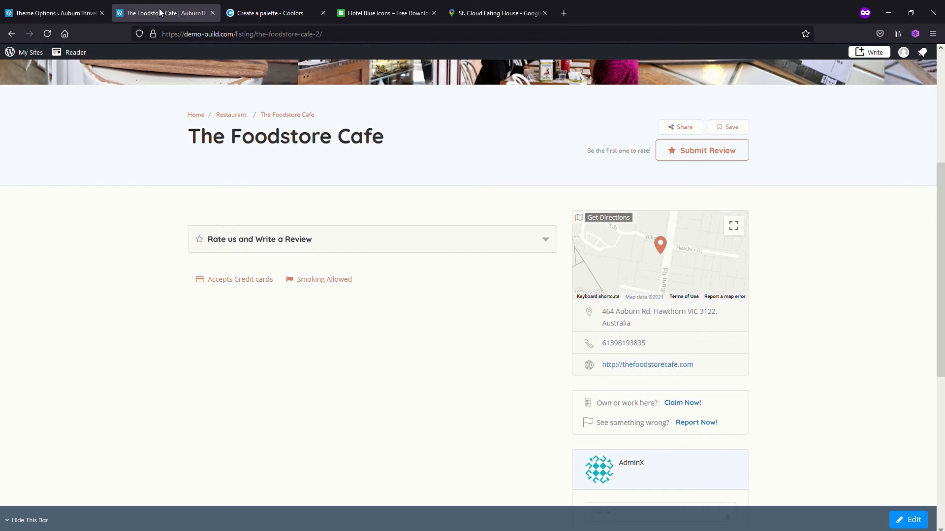
{"action": "left_click", "coordinate": [55, 14]}
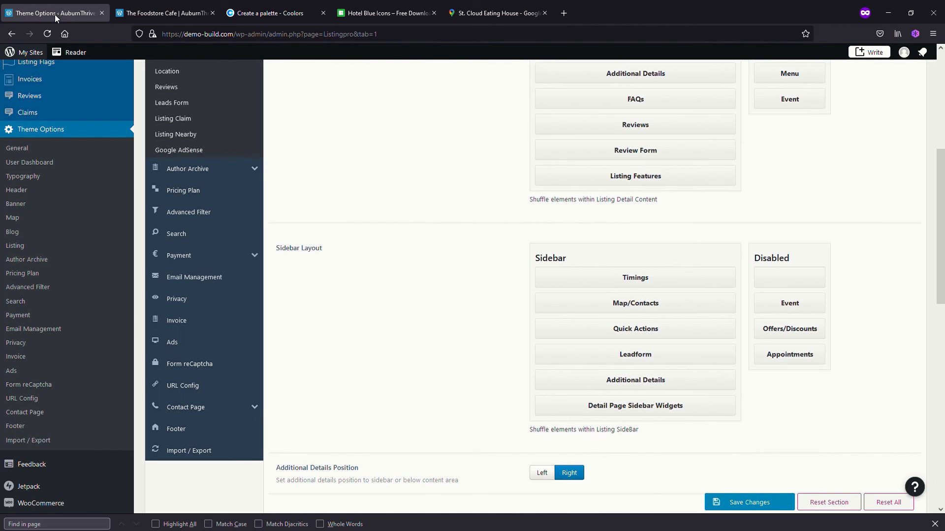
{"action": "left_click_drag", "start_coordinate": [607, 309], "coordinate": [768, 301]}
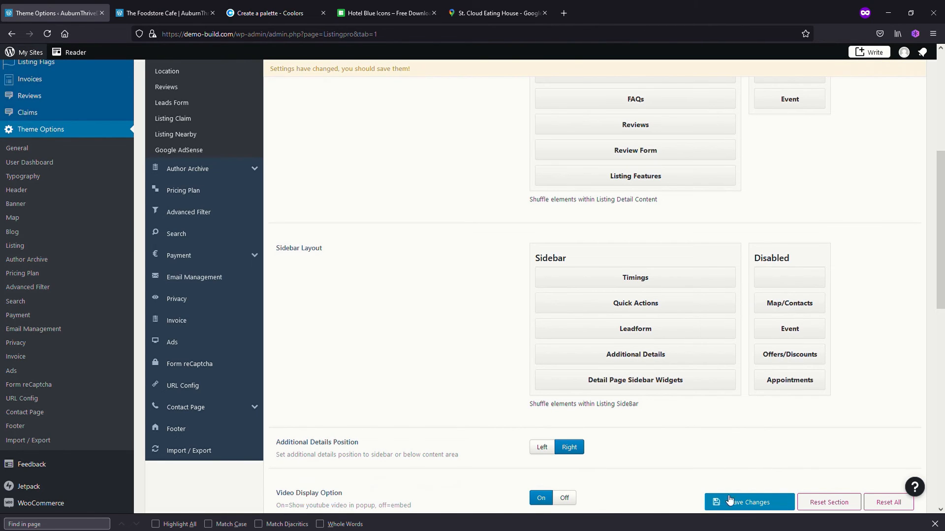
{"action": "left_click", "coordinate": [746, 502]}
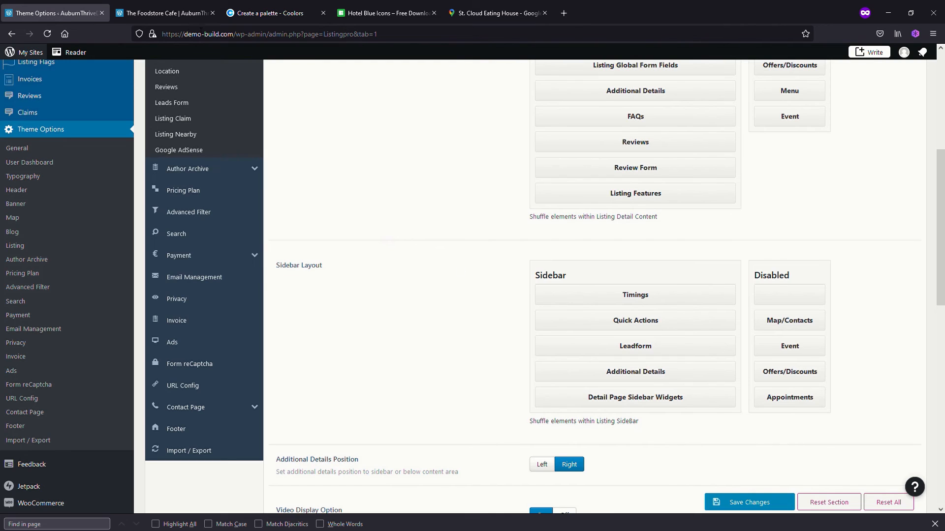
{"action": "left_click", "coordinate": [162, 20]}
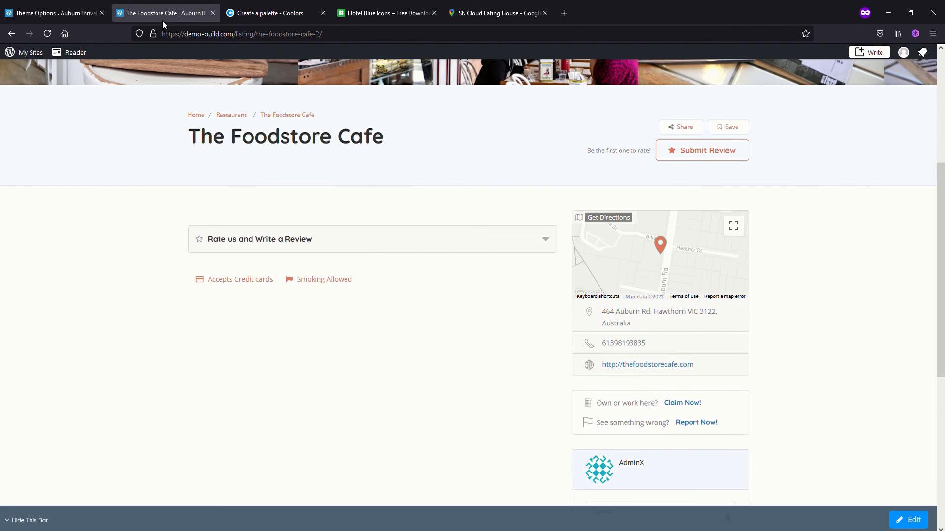
{"action": "left_click", "coordinate": [51, 36]}
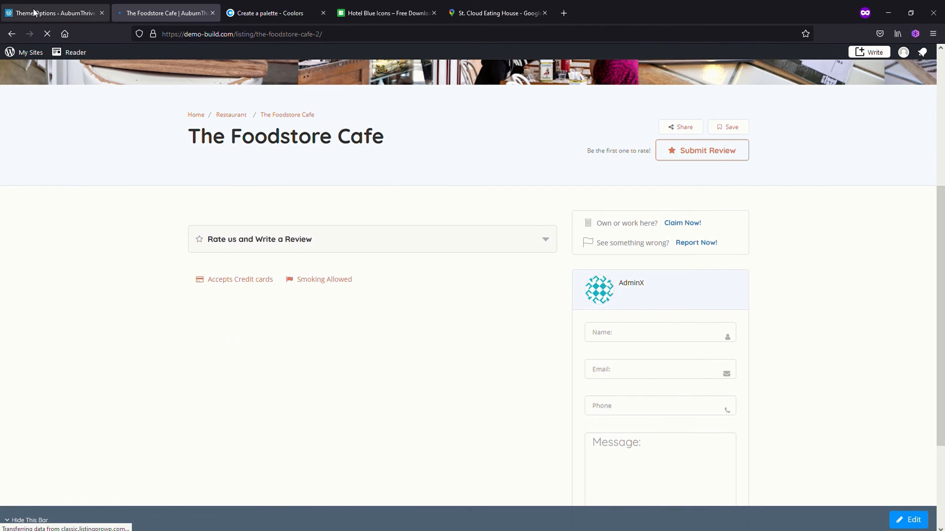
Re-enable Map/Contacts above Timings in the Sidebar Layout, save the changes and reload The Foodstore Cafe page
{"action": "left_click", "coordinate": [48, 14]}
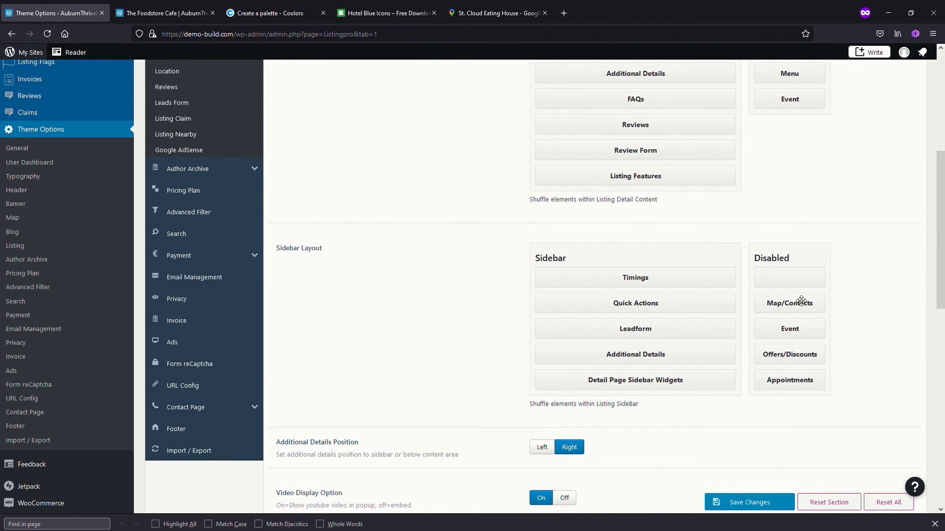
{"action": "left_click_drag", "start_coordinate": [801, 301], "coordinate": [624, 289]}
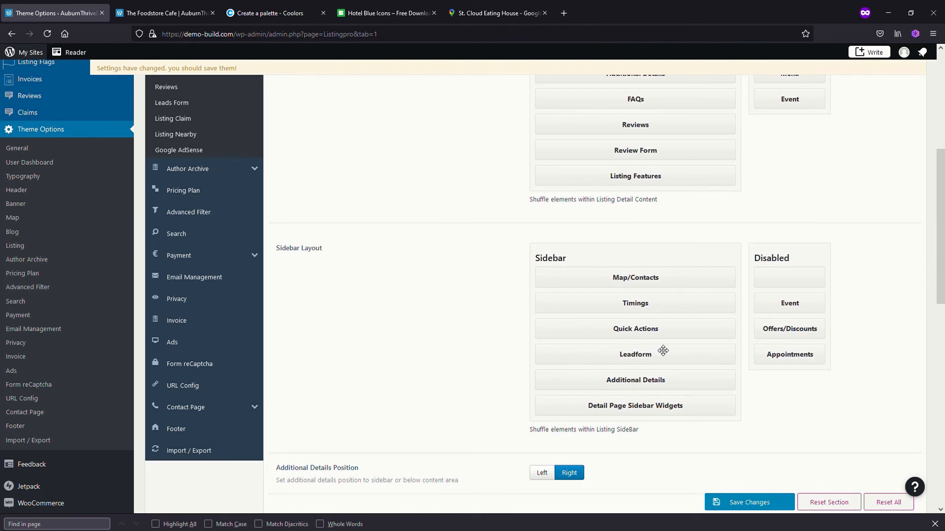
{"action": "left_click", "coordinate": [752, 504]}
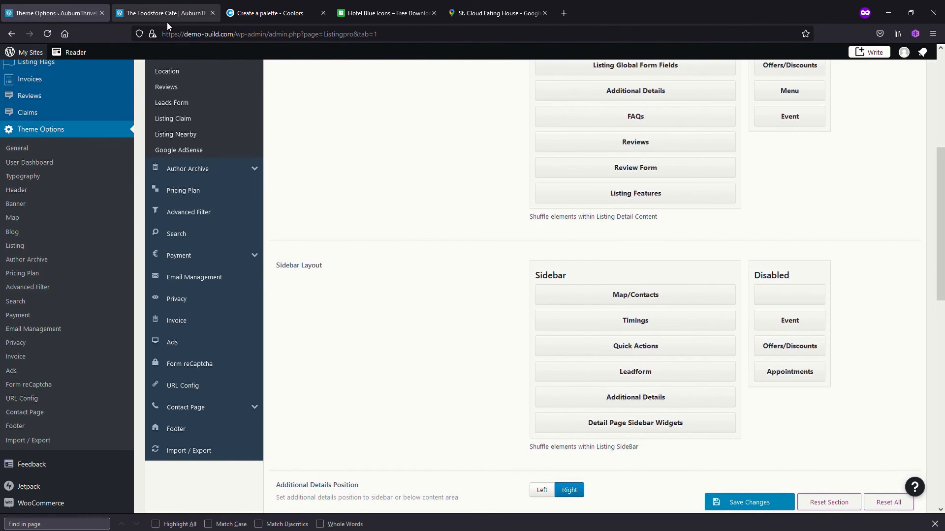
{"action": "left_click", "coordinate": [167, 18]}
{"action": "left_click", "coordinate": [46, 35]}
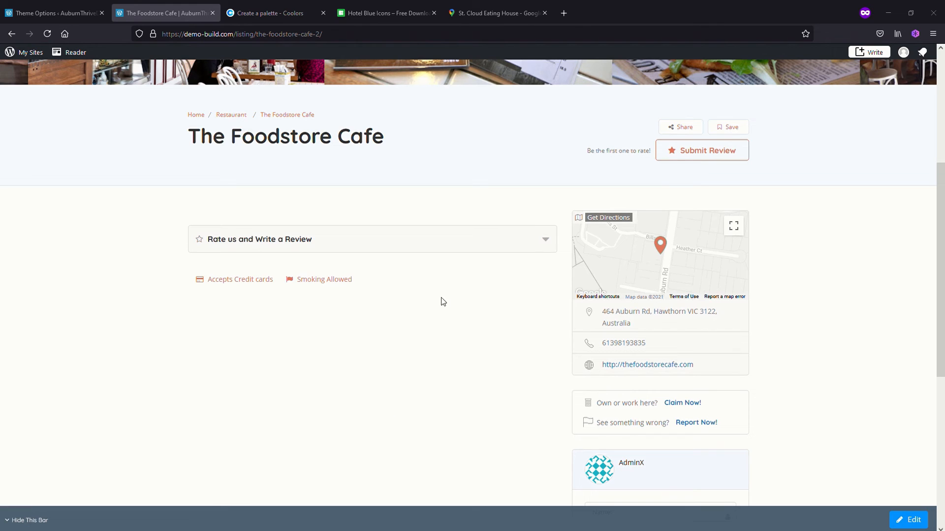
Return to the site administration, leave the Listing Detail settings and open the Features list of the Listings section
{"action": "left_click", "coordinate": [54, 16]}
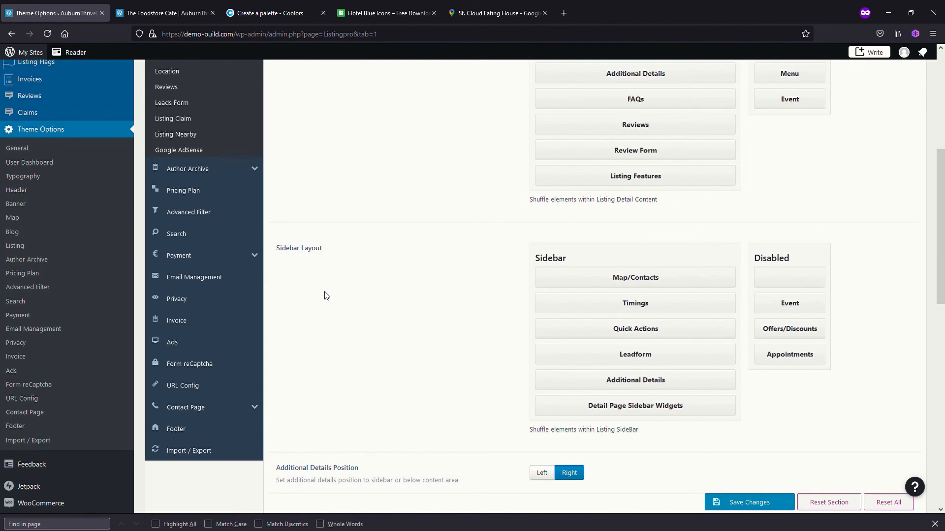
{"action": "scroll", "coordinate": [324, 296], "scroll_direction": "up", "scroll_amount": 2}
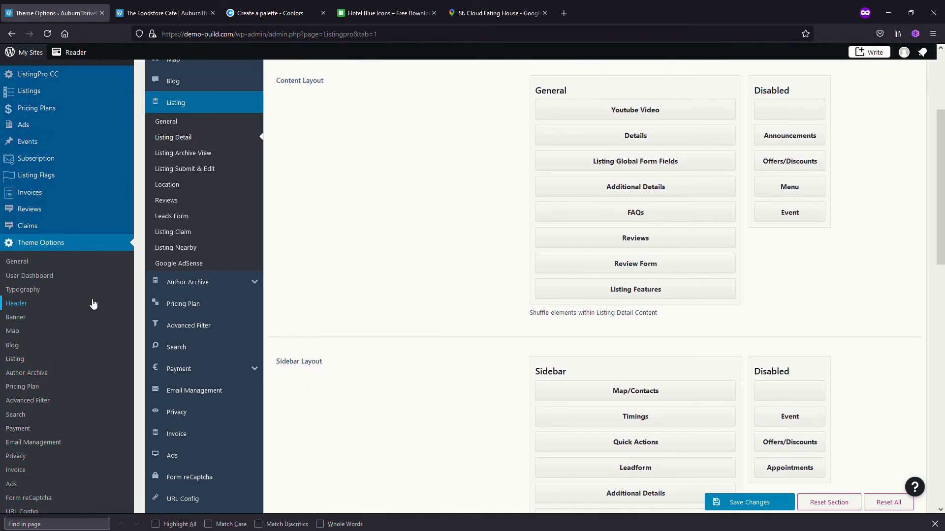
{"action": "scroll", "coordinate": [29, 231], "scroll_direction": "up", "scroll_amount": 2}
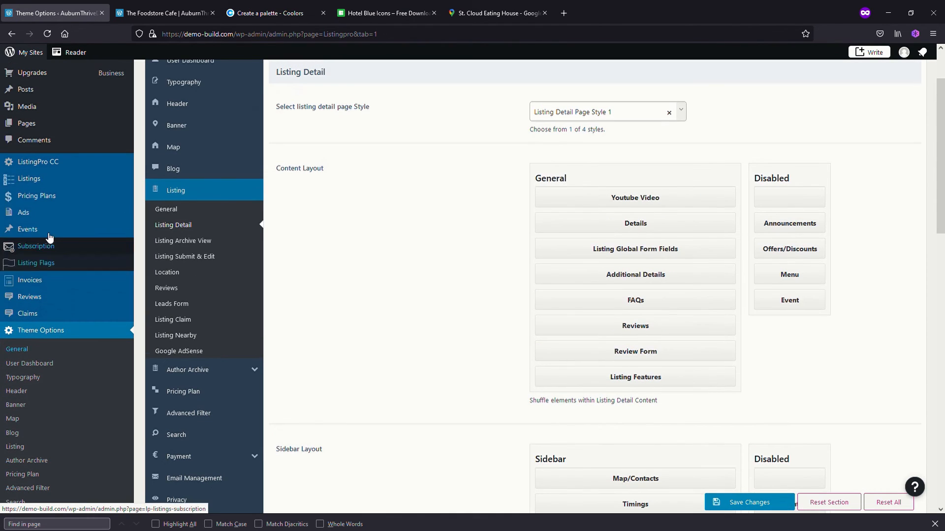
{"action": "left_click", "coordinate": [36, 182]}
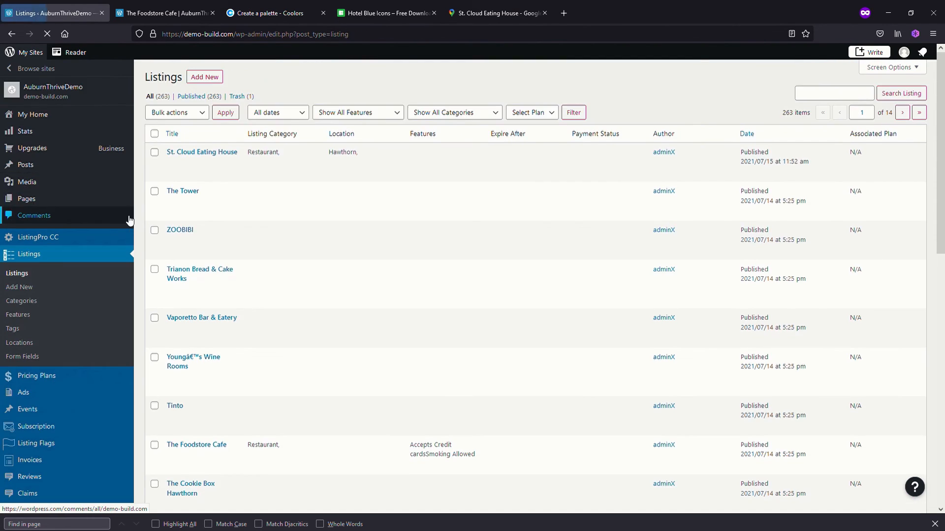
{"action": "left_click", "coordinate": [27, 316]}
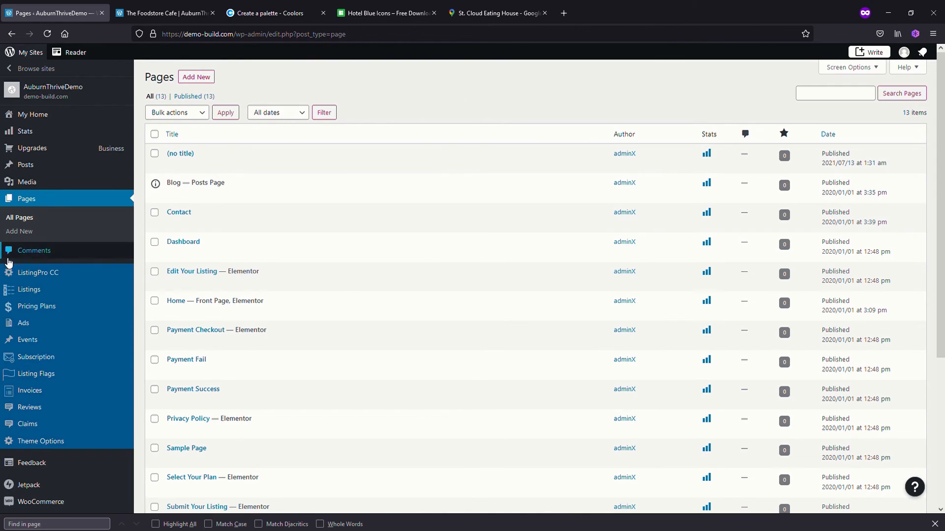
Create a new page titled About, paste in the two paragraphs describing the Auburn Thrive directory, and publish it
{"action": "left_click", "coordinate": [208, 77]}
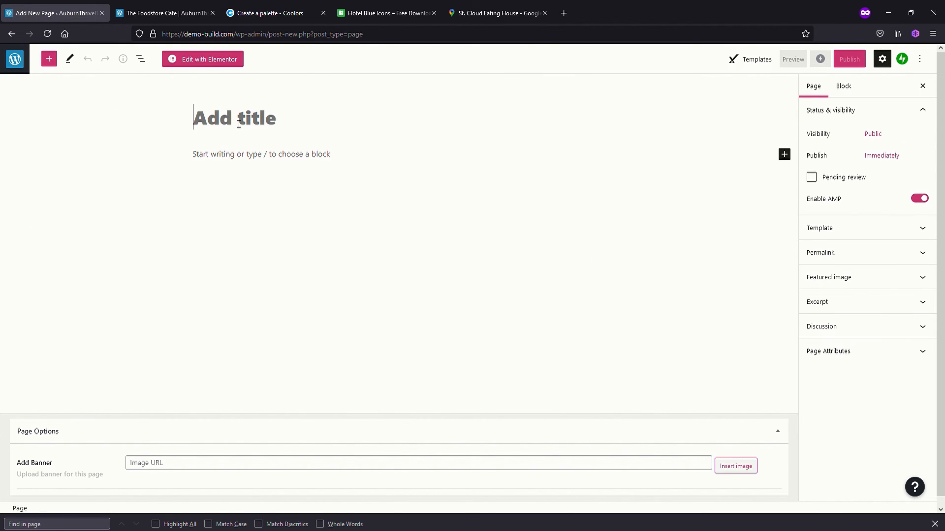
{"action": "type", "text": "About"}
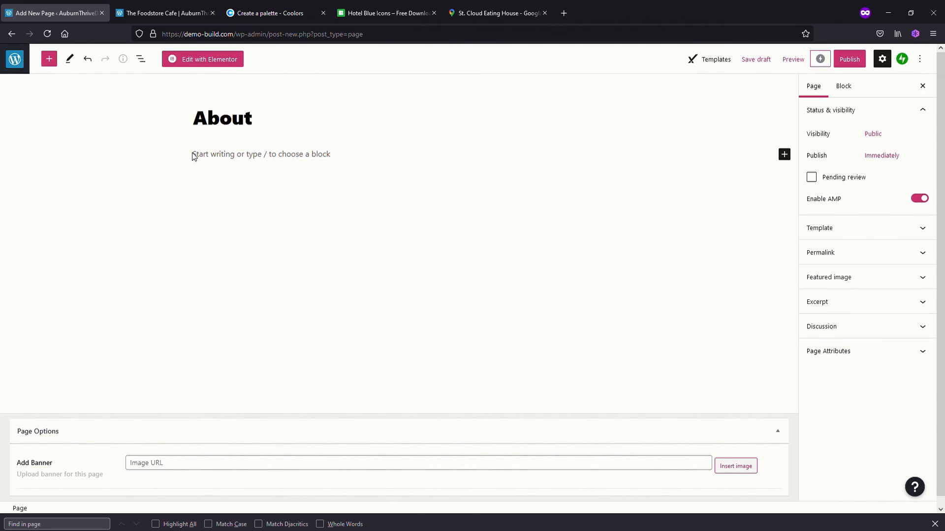
{"action": "left_click", "coordinate": [206, 155]}
{"action": "type", "text": "Auburn Village is a unique part of Melbourne. We built the ‘Auburn Thrive’ directory to put the spotlight on the amazing cafes, salons, bars, restaurants, and services in our local area. The ‘Auburn Thrive’ directory is a free service that helps people find businesses in Auburn Village and surrounding area. It’s an easy way for Auburn Village businesses to get more exposure and grow and it’s completely free."}
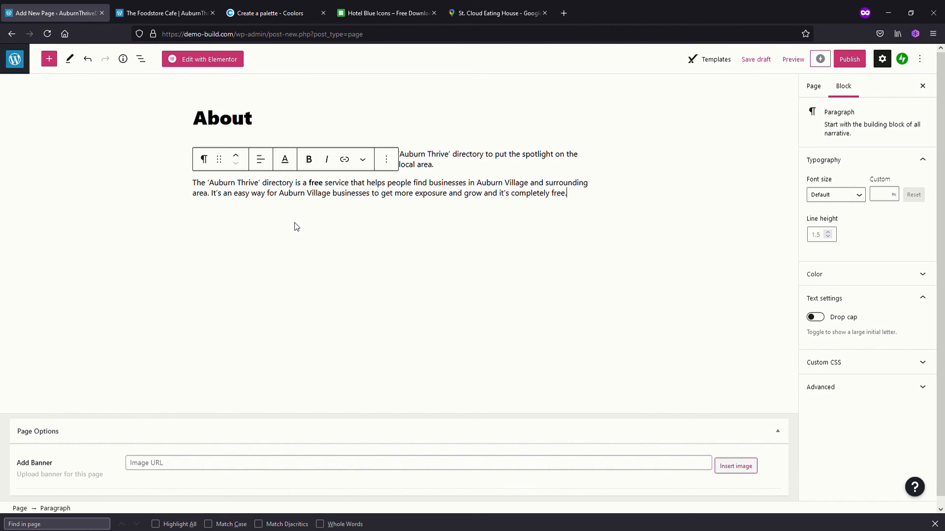
{"action": "left_click", "coordinate": [850, 59]}
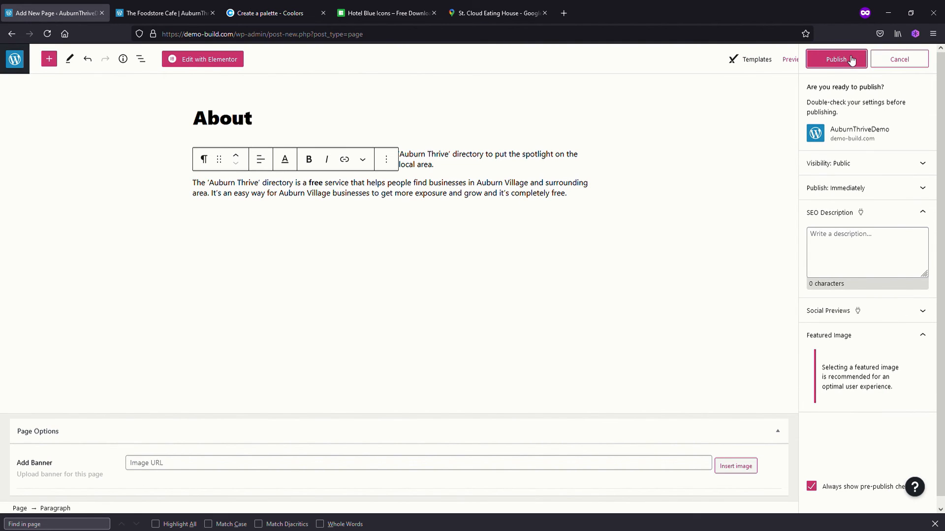
{"action": "left_click", "coordinate": [835, 58]}
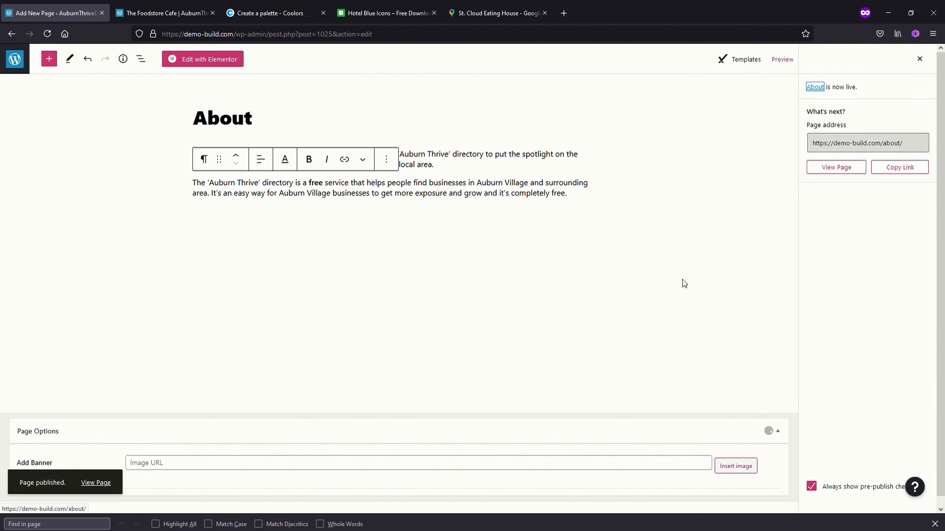
Go from The Foodstore Cafe listing to the site's home page to check its header navigation
{"action": "left_click", "coordinate": [160, 14]}
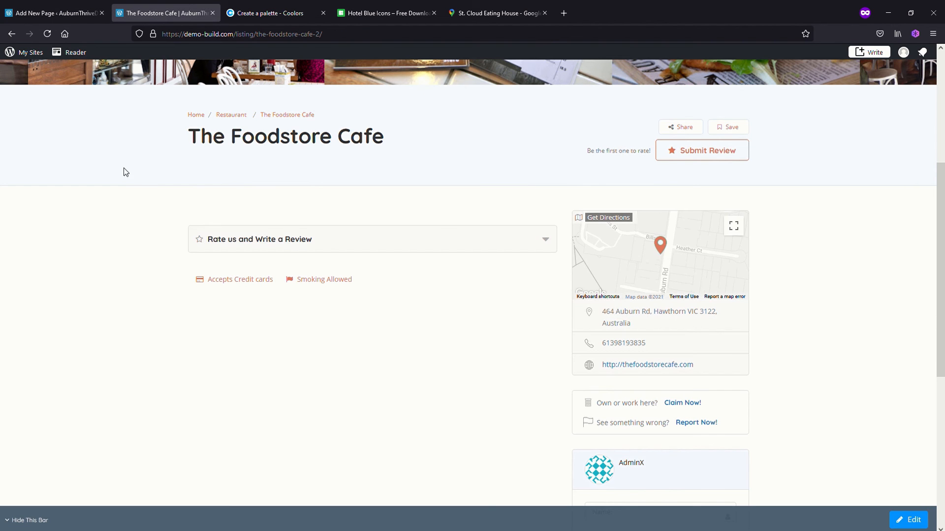
{"action": "scroll", "coordinate": [123, 162], "scroll_direction": "up", "scroll_amount": 5}
{"action": "left_click", "coordinate": [50, 136]}
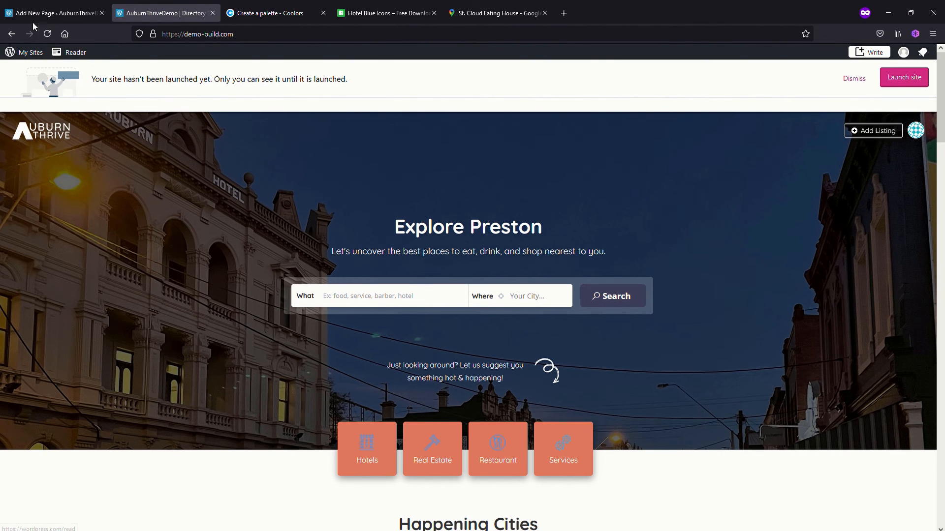
Leave the About page editor and open the site's Menus settings
{"action": "left_click", "coordinate": [52, 13]}
{"action": "left_click", "coordinate": [13, 60]}
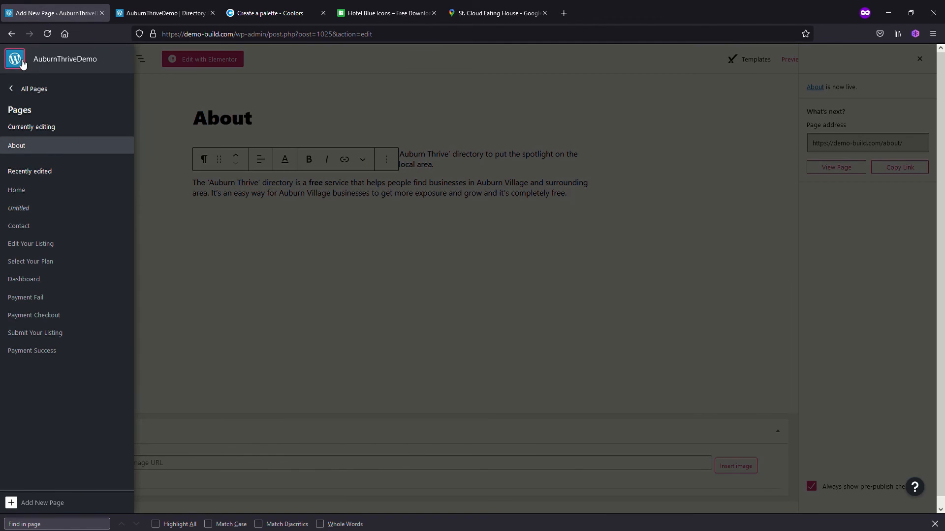
{"action": "left_click", "coordinate": [38, 90]}
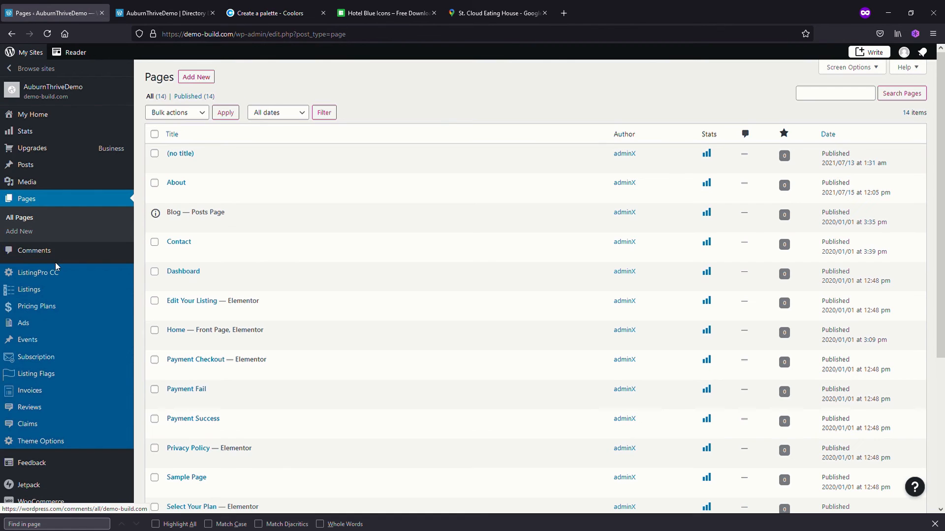
{"action": "scroll", "coordinate": [55, 262], "scroll_direction": "down", "scroll_amount": 3}
{"action": "scroll", "coordinate": [58, 266], "scroll_direction": "down", "scroll_amount": 3}
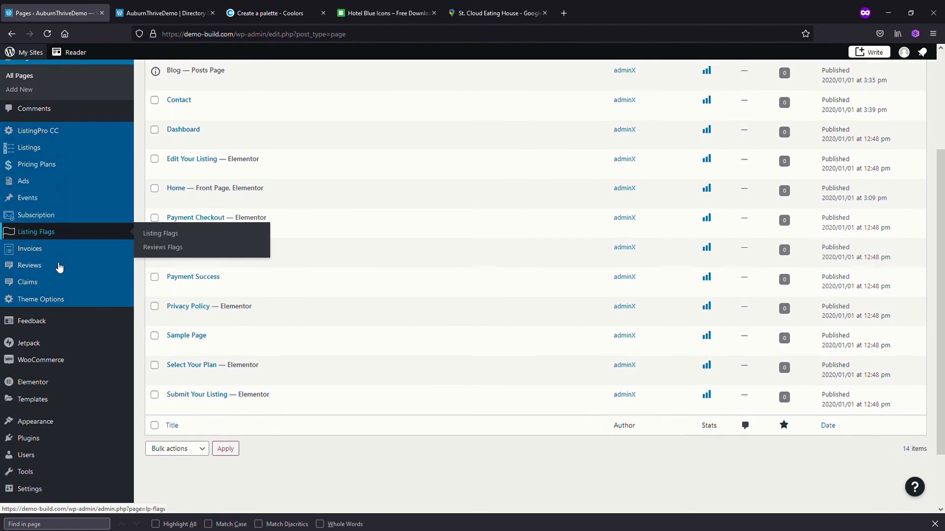
{"action": "mouse_move", "coordinate": [40, 355]}
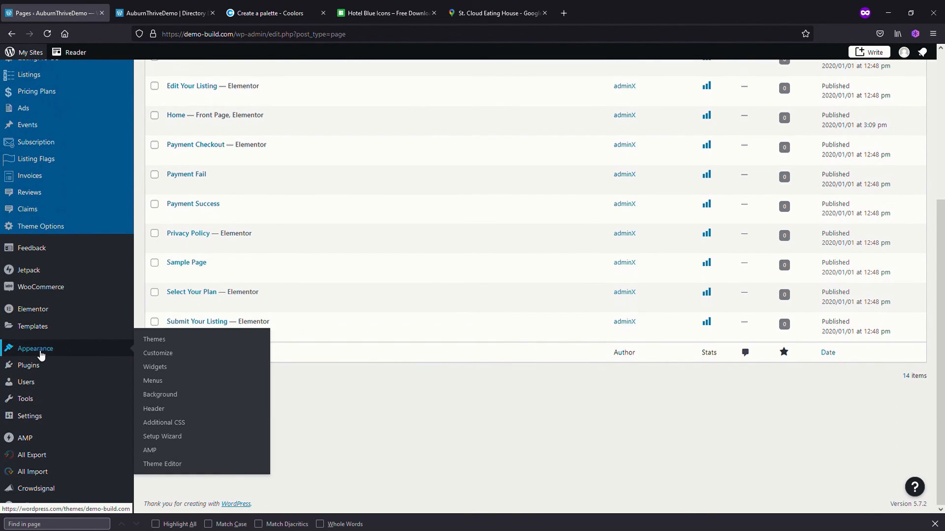
{"action": "left_click", "coordinate": [151, 381]}
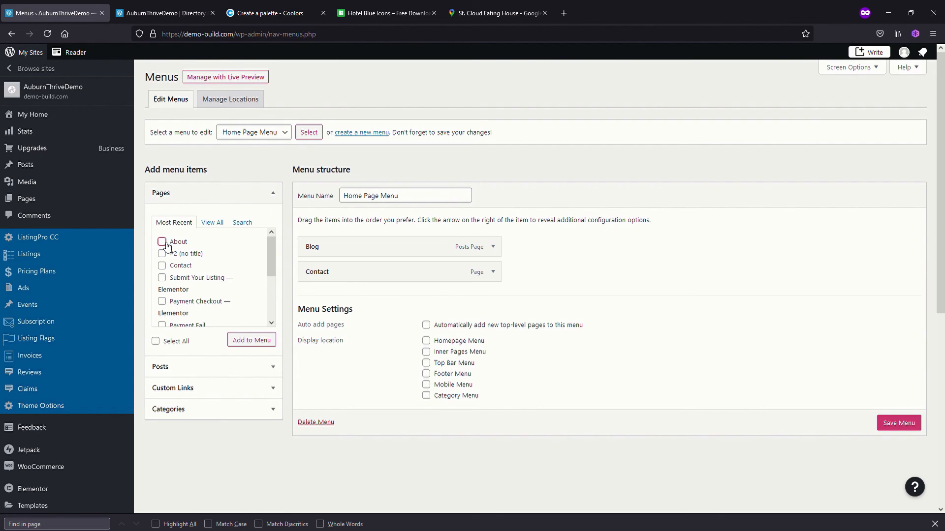
Add the About page to the Home Page Menu, assign it to the Homepage Menu location, save it and reload the home page
{"action": "left_click", "coordinate": [256, 343]}
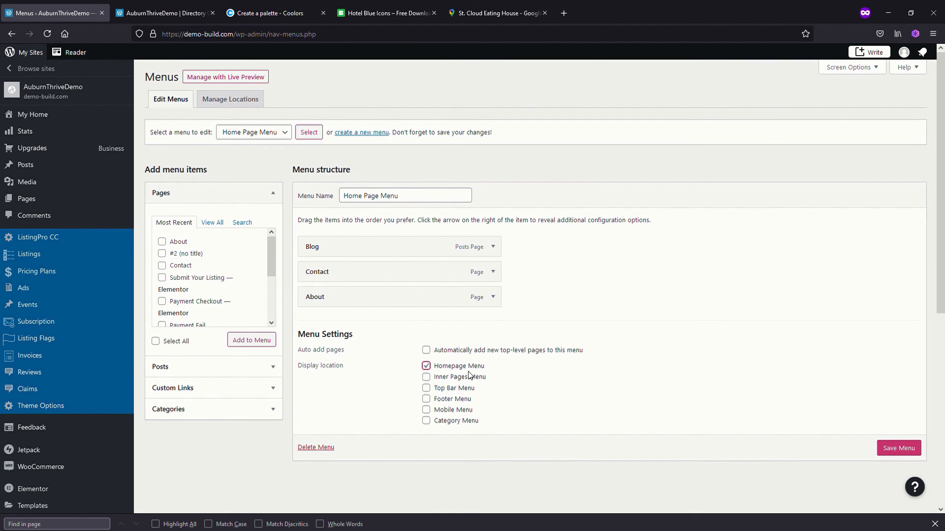
{"action": "left_click", "coordinate": [909, 449]}
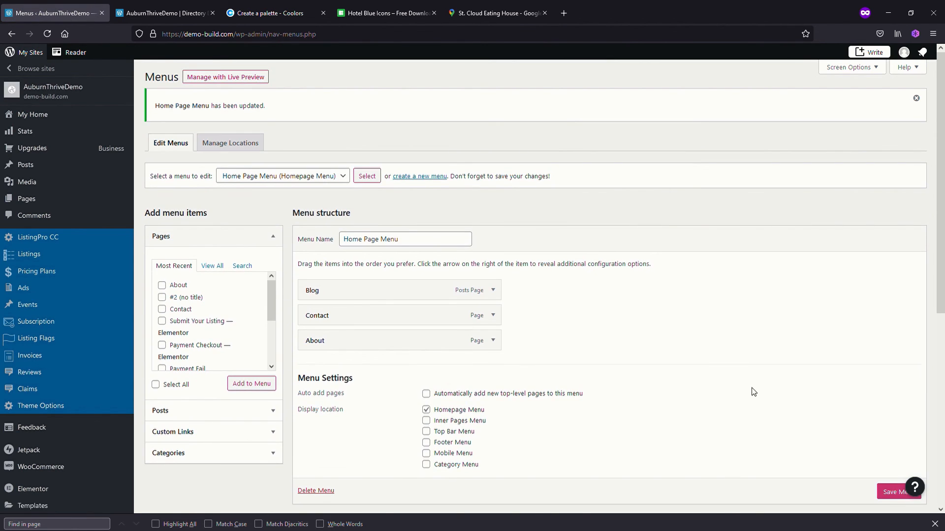
{"action": "left_click", "coordinate": [160, 13]}
{"action": "left_click", "coordinate": [47, 33]}
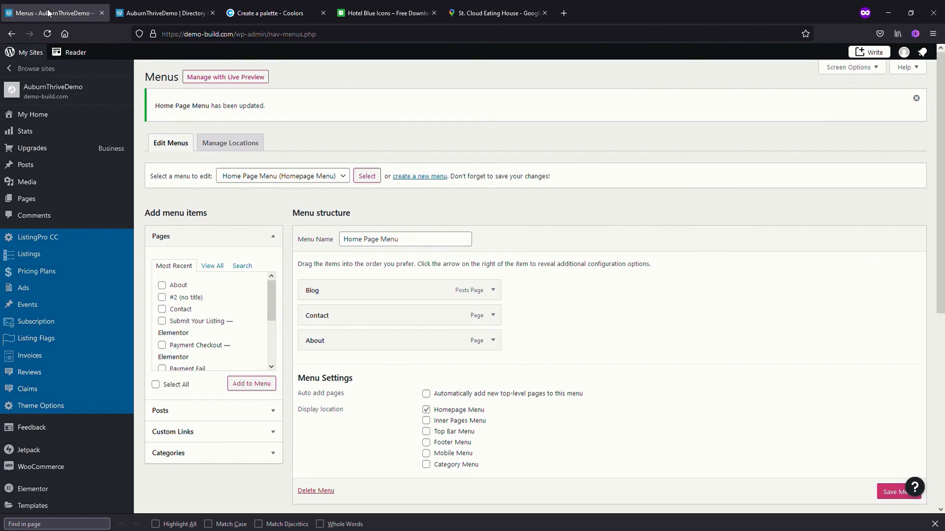
Remove the Blog item from the Home Page Menu, save the menu and reload the home page
{"action": "left_click", "coordinate": [51, 13]}
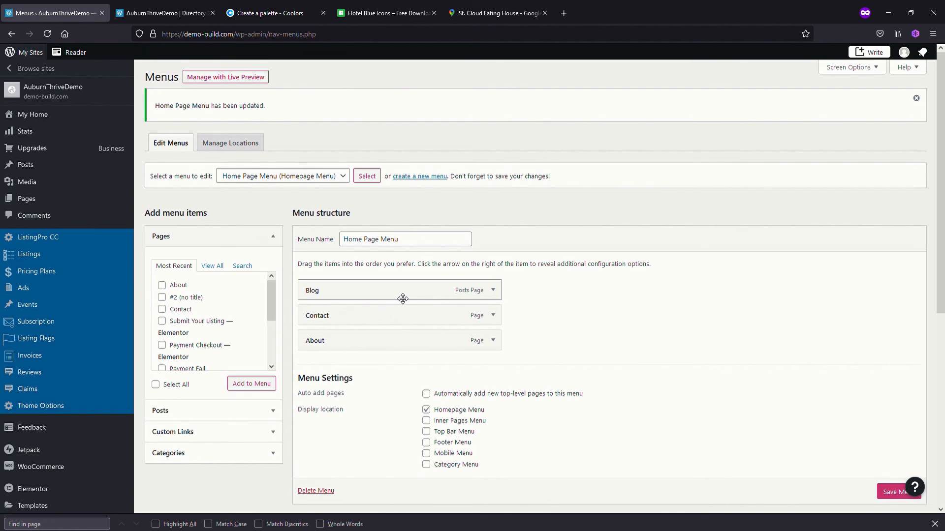
{"action": "left_click", "coordinate": [492, 291]}
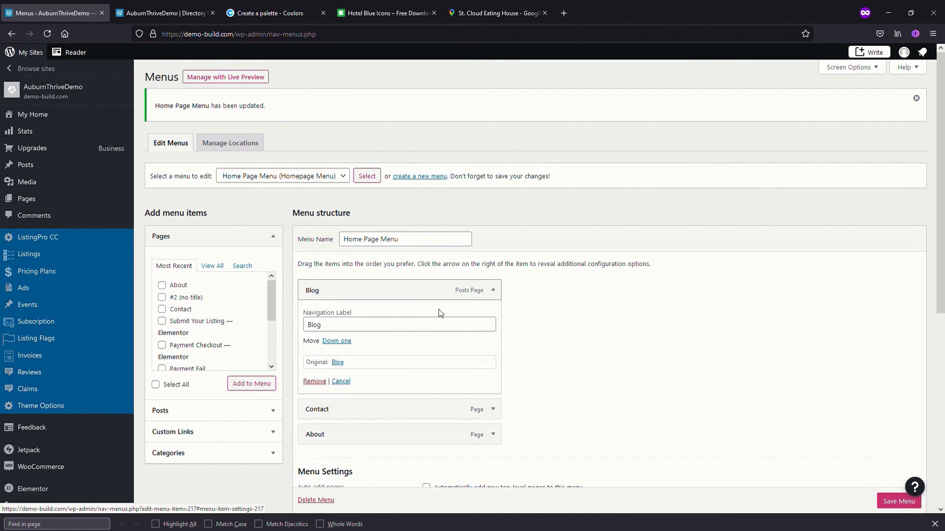
{"action": "left_click", "coordinate": [321, 382]}
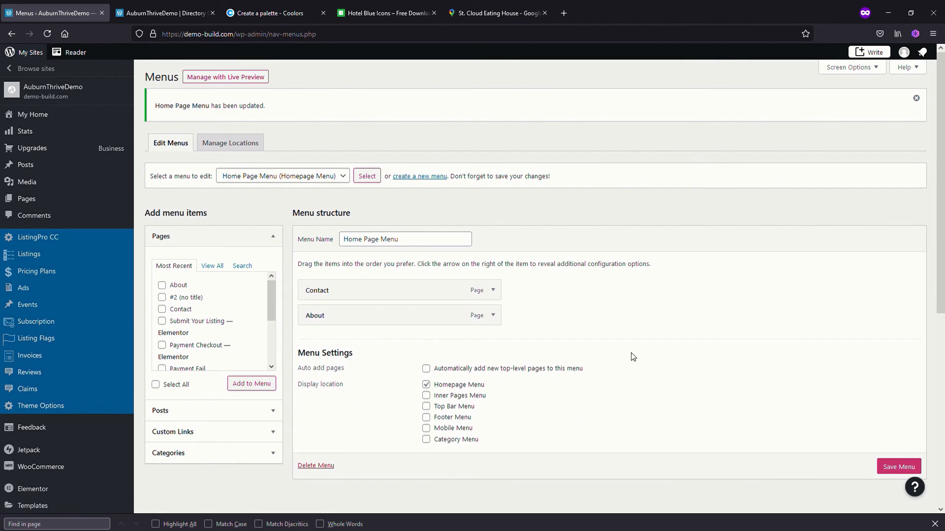
{"action": "left_click", "coordinate": [893, 468]}
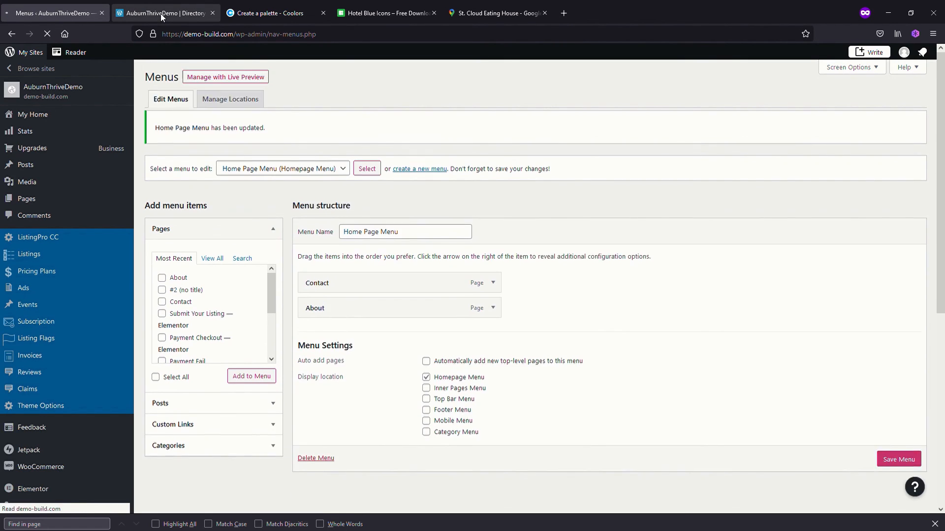
{"action": "left_click", "coordinate": [160, 14]}
{"action": "left_click", "coordinate": [48, 34]}
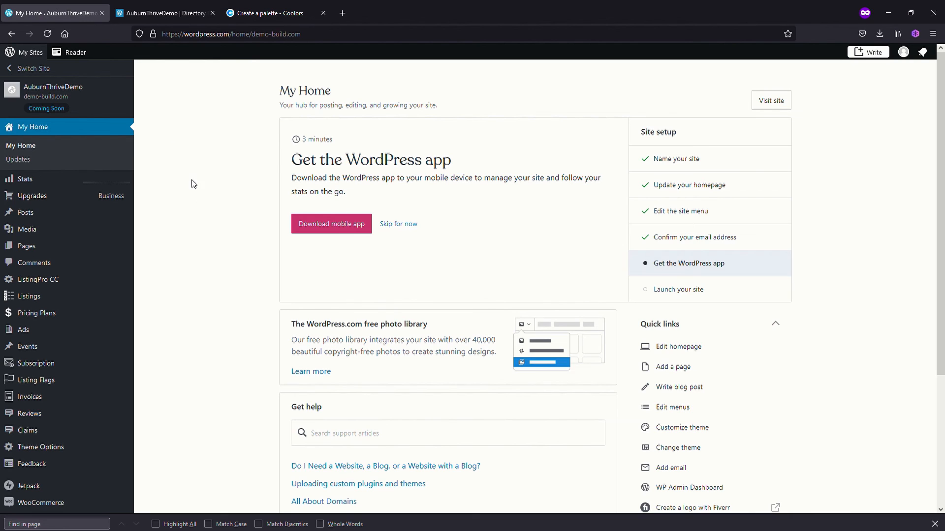
Check the About page on the live site and open the Widgets settings in the site administration
{"action": "left_click", "coordinate": [173, 13]}
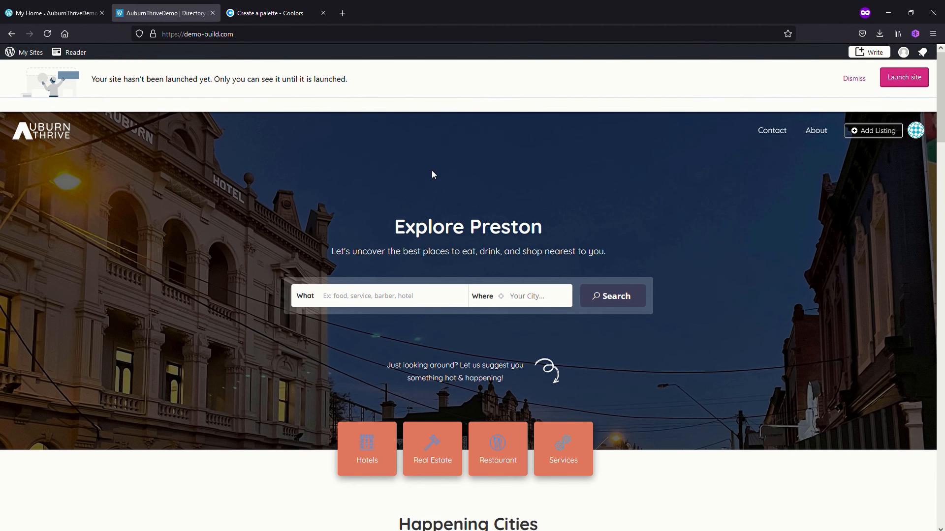
{"action": "left_click", "coordinate": [823, 136]}
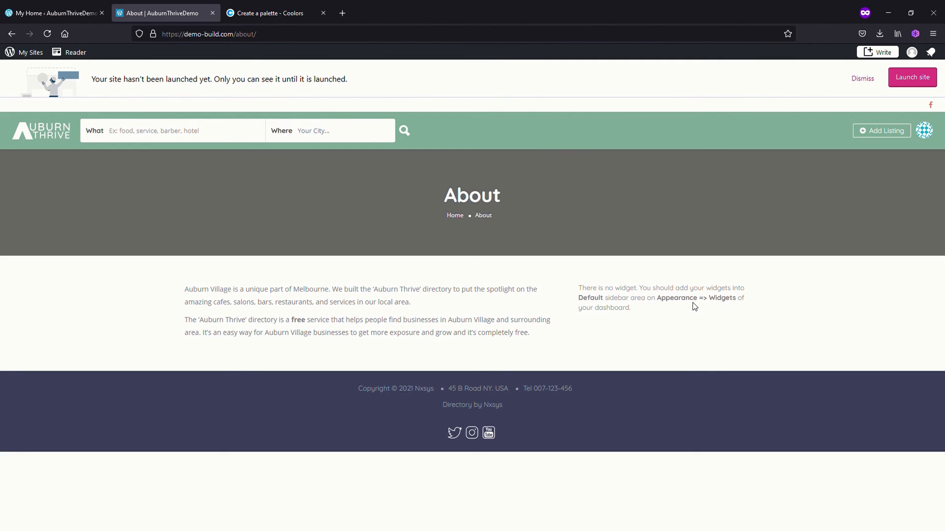
{"action": "left_click", "coordinate": [51, 13]}
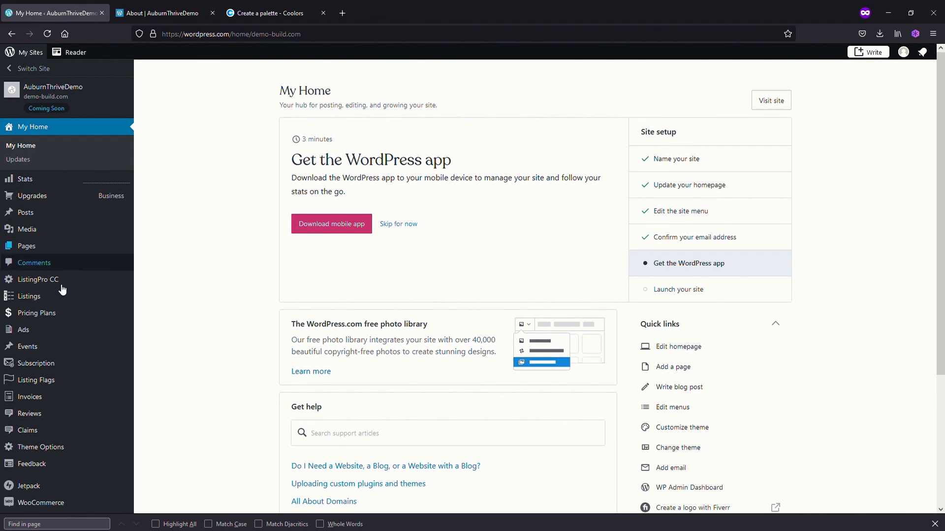
{"action": "scroll", "coordinate": [63, 310], "scroll_direction": "down", "scroll_amount": 4}
{"action": "mouse_move", "coordinate": [52, 376]}
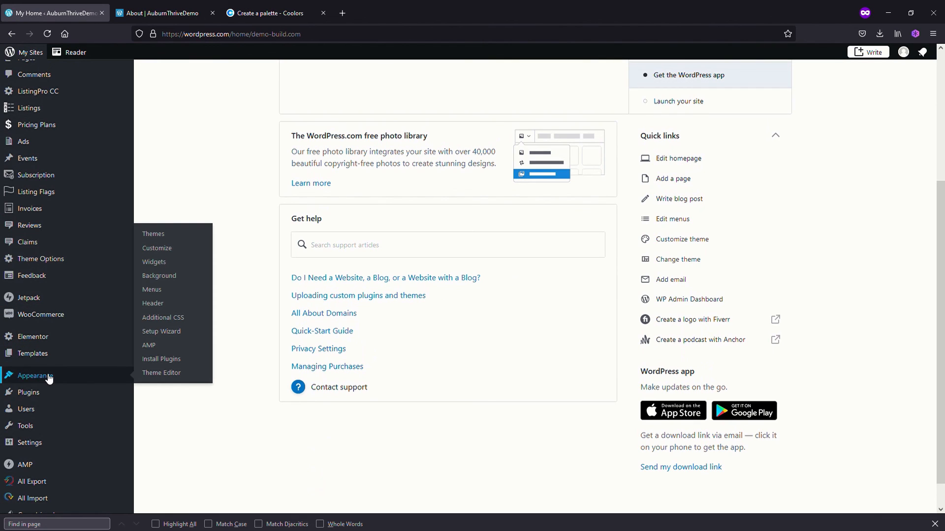
{"action": "left_click", "coordinate": [163, 262]}
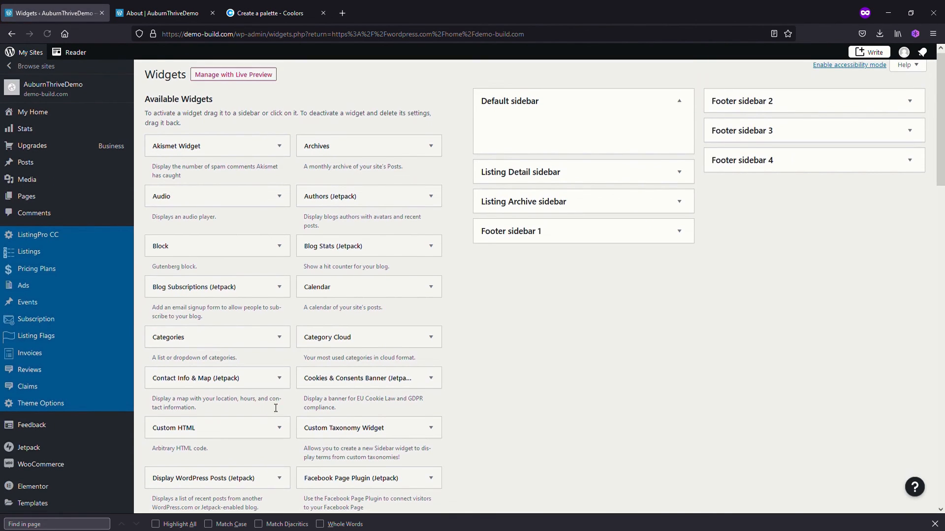
Add the ListingPro - Recent Listing Widget to the Default sidebar with 3 listings, save it and return to the About page
{"action": "scroll", "coordinate": [272, 410], "scroll_direction": "down", "scroll_amount": 4}
{"action": "scroll", "coordinate": [272, 407], "scroll_direction": "down", "scroll_amount": 4}
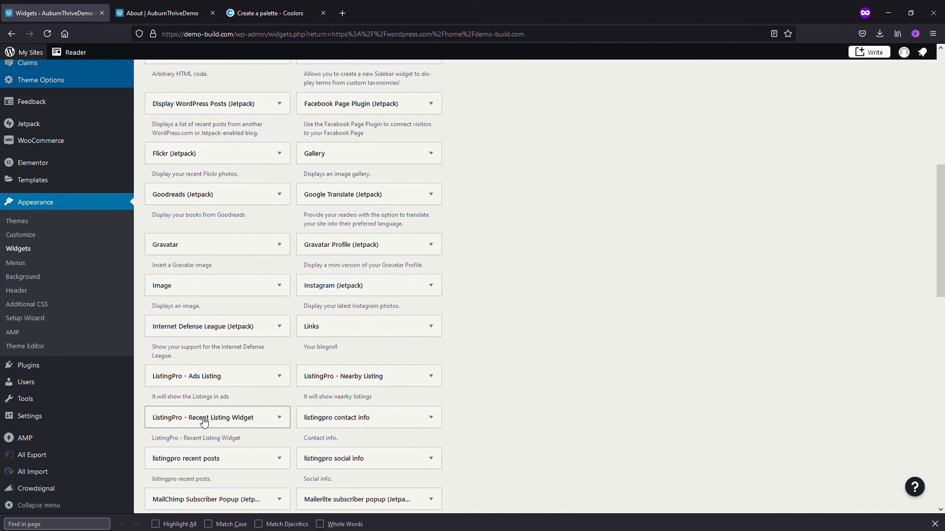
{"action": "left_click_drag", "start_coordinate": [205, 422], "coordinate": [529, 121]}
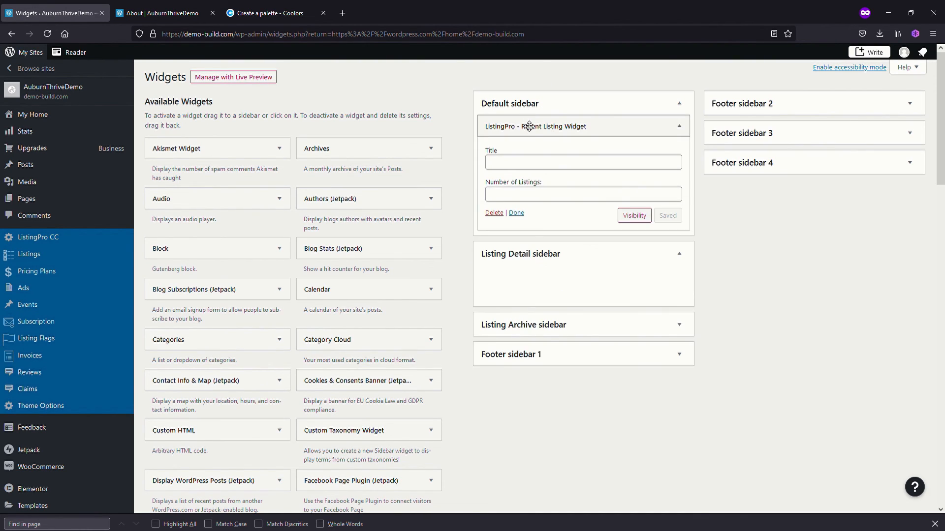
{"action": "left_click", "coordinate": [527, 198]}
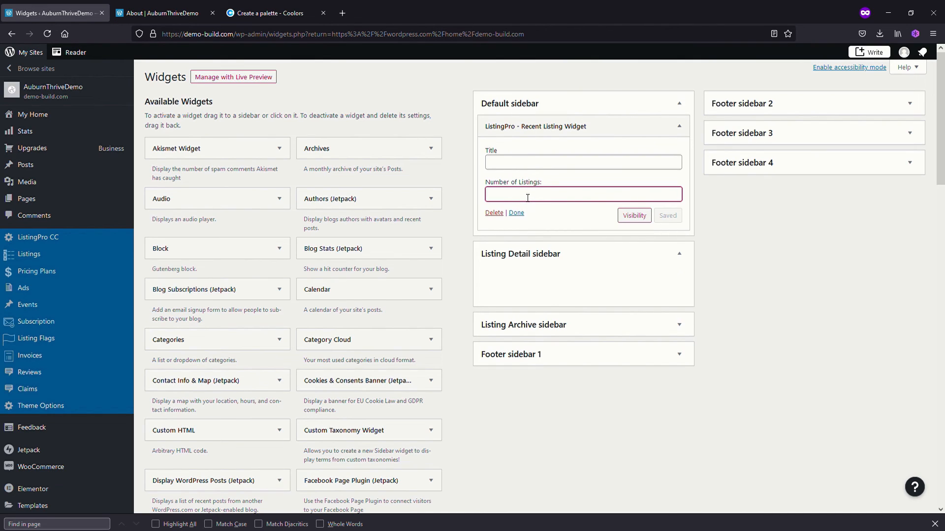
{"action": "type", "text": "3"}
{"action": "left_click", "coordinate": [670, 216]}
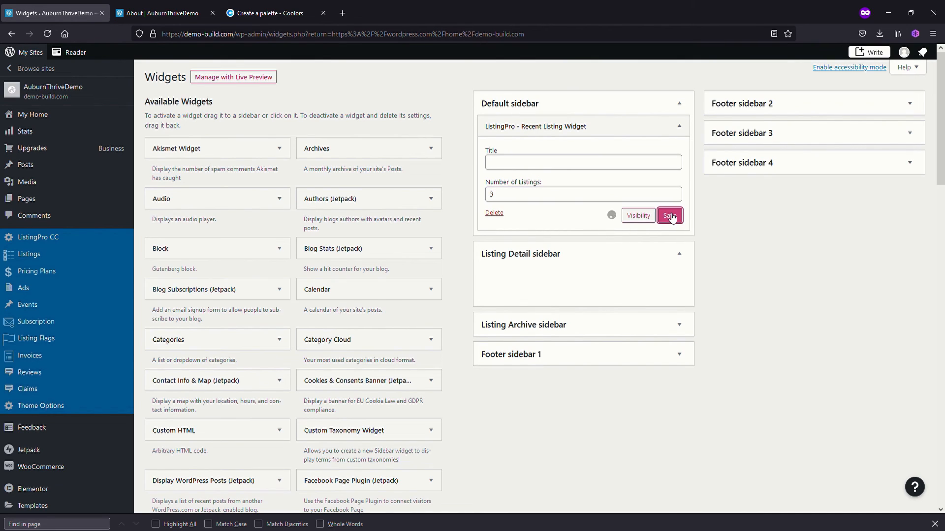
{"action": "left_click", "coordinate": [175, 13]}
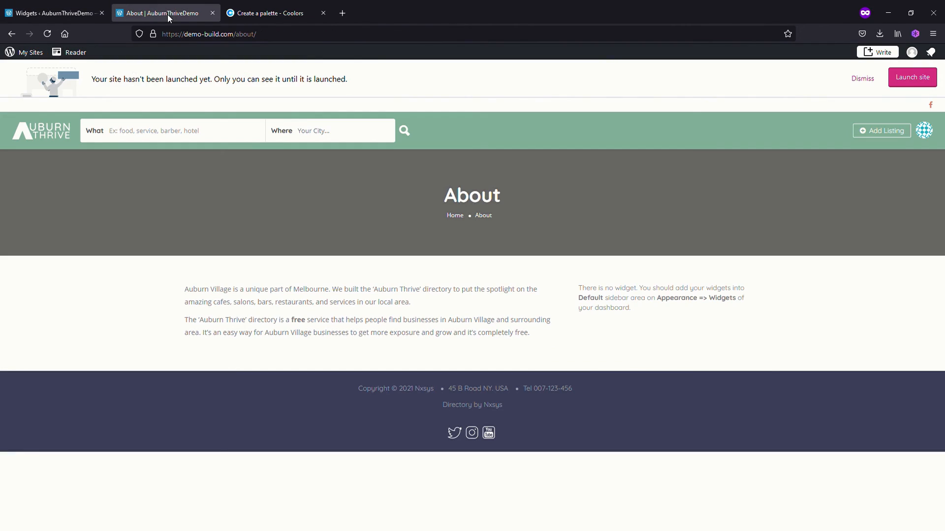
Reload the About page and check the recent listings in its sidebar
{"action": "left_click", "coordinate": [47, 33]}
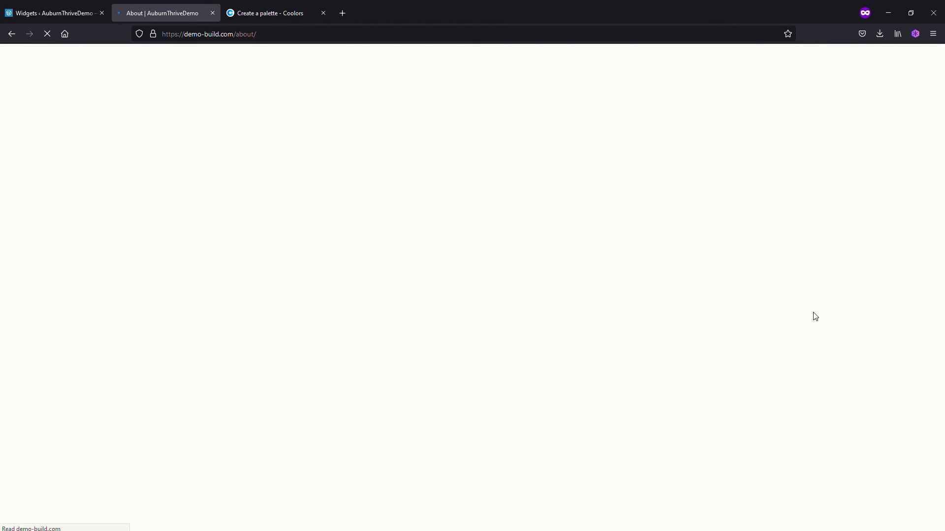
{"action": "scroll", "coordinate": [396, 397], "scroll_direction": "down", "scroll_amount": 3}
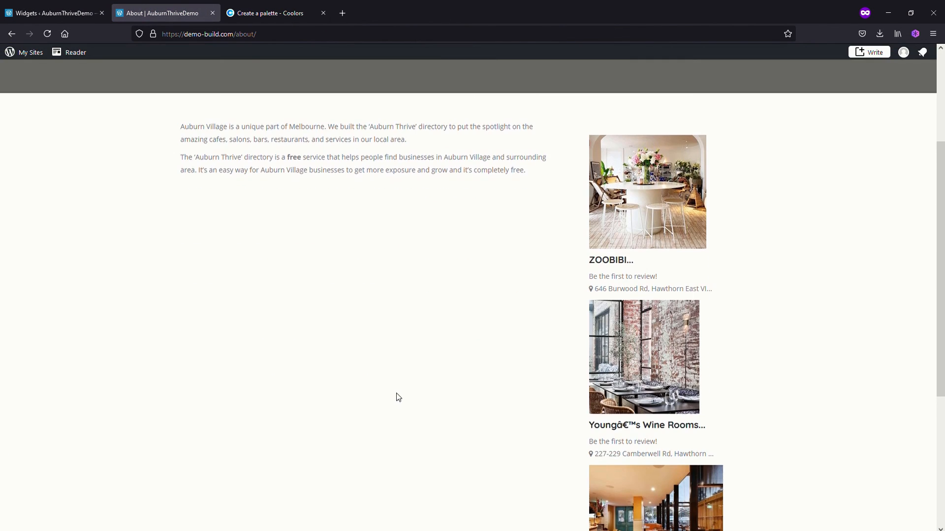
{"action": "scroll", "coordinate": [447, 378], "scroll_direction": "down", "scroll_amount": 4}
{"action": "scroll", "coordinate": [447, 377], "scroll_direction": "up", "scroll_amount": 7}
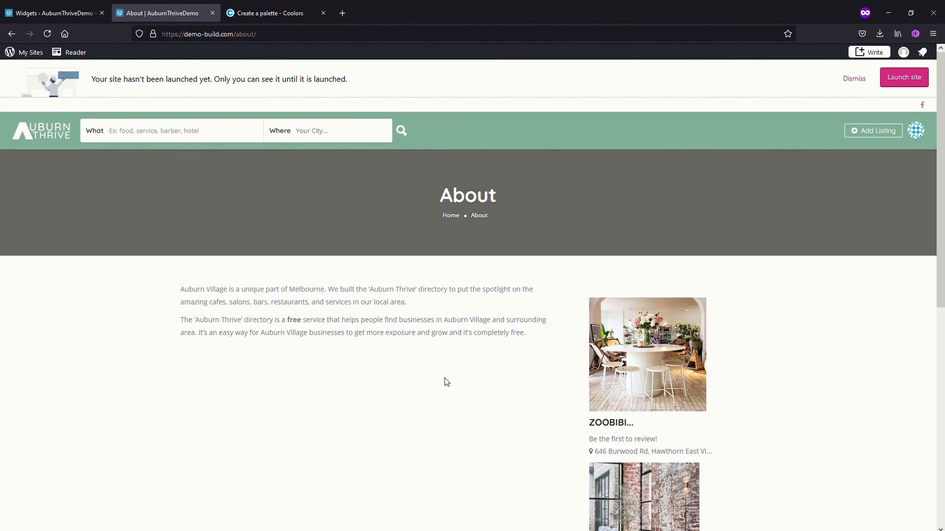
{"action": "scroll", "coordinate": [522, 410], "scroll_direction": "down", "scroll_amount": 4}
{"action": "scroll", "coordinate": [514, 415], "scroll_direction": "up", "scroll_amount": 4}
Return to the site's home page and review the city images in the Happening Cities section
{"action": "left_click", "coordinate": [53, 137]}
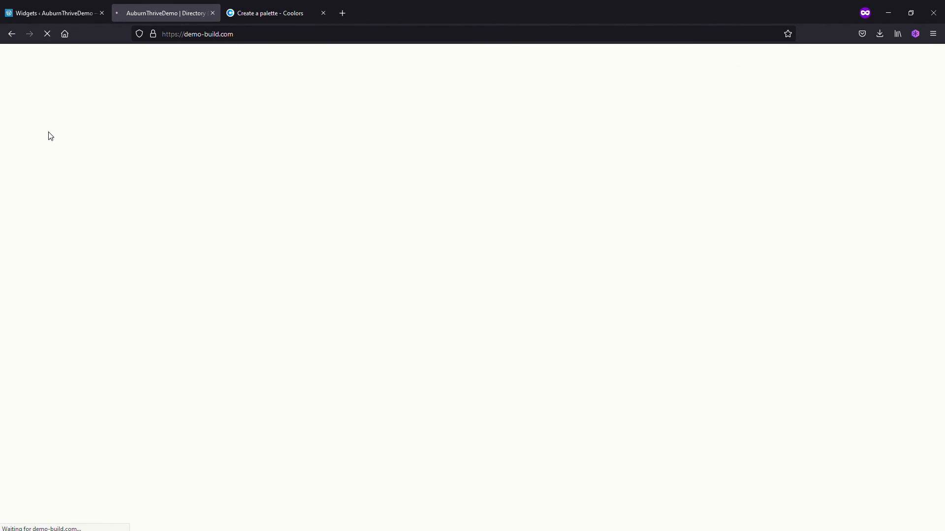
{"action": "scroll", "coordinate": [285, 333], "scroll_direction": "down", "scroll_amount": 4}
{"action": "scroll", "coordinate": [284, 340], "scroll_direction": "down", "scroll_amount": 2}
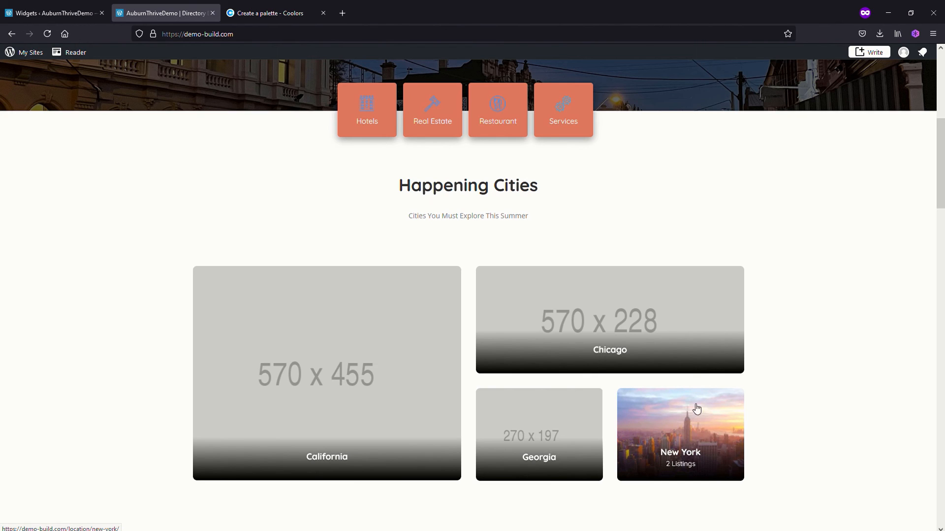
Open the listing locations in the site administration, assign the sunset river photo as Georgia's location image and update it
{"action": "left_click", "coordinate": [55, 16]}
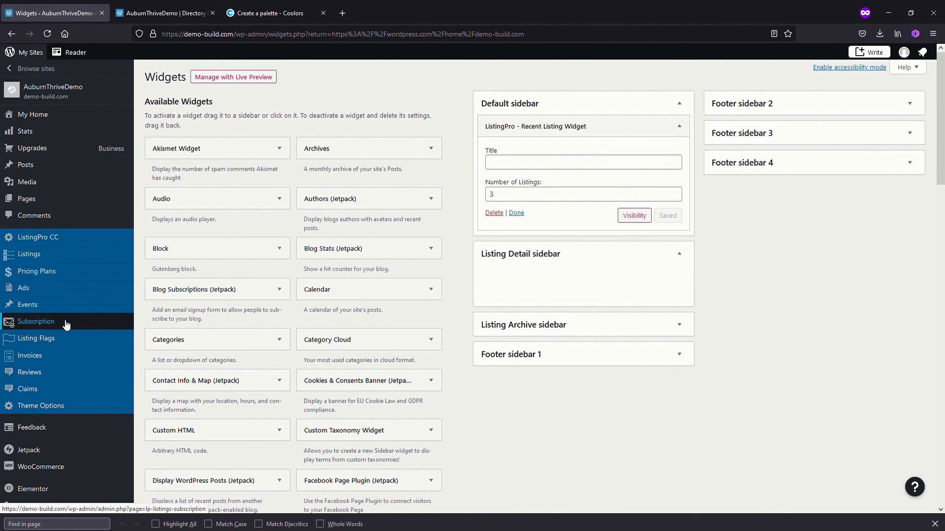
{"action": "left_click", "coordinate": [39, 255]}
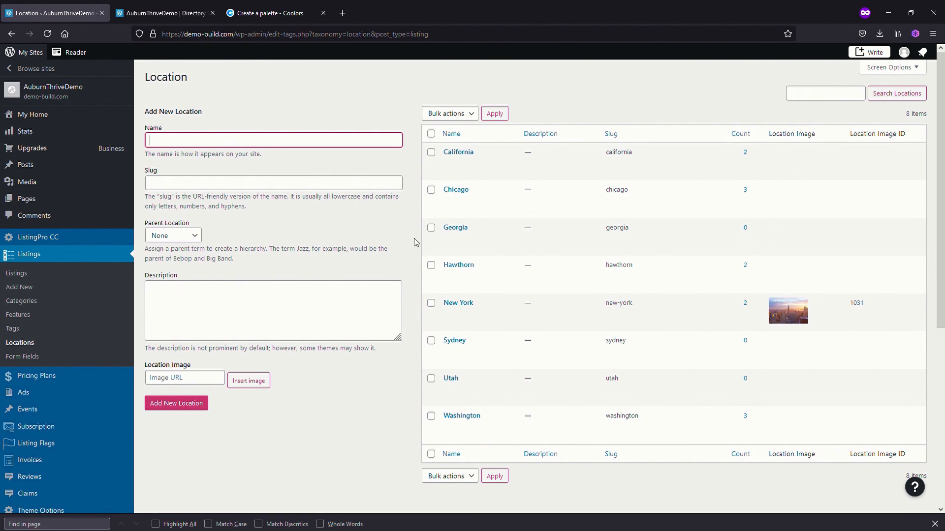
{"action": "left_click", "coordinate": [452, 238]}
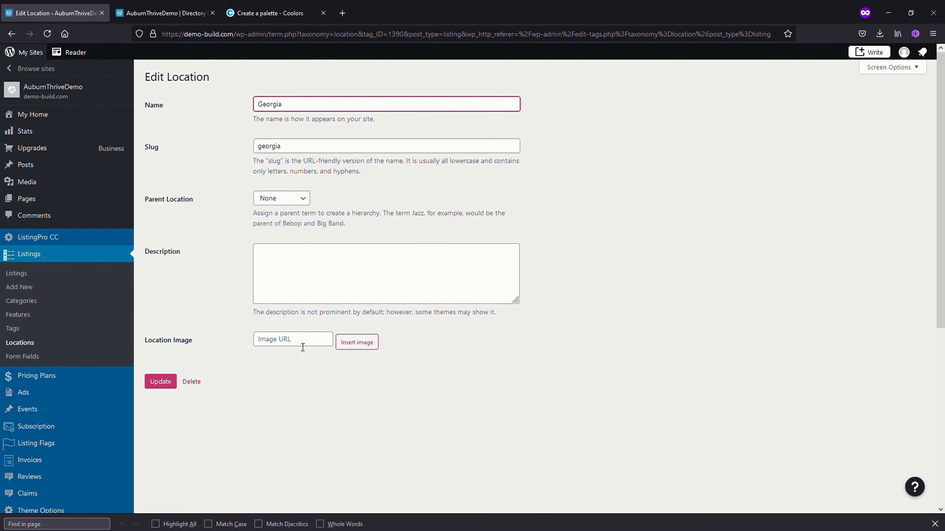
{"action": "left_click", "coordinate": [365, 346]}
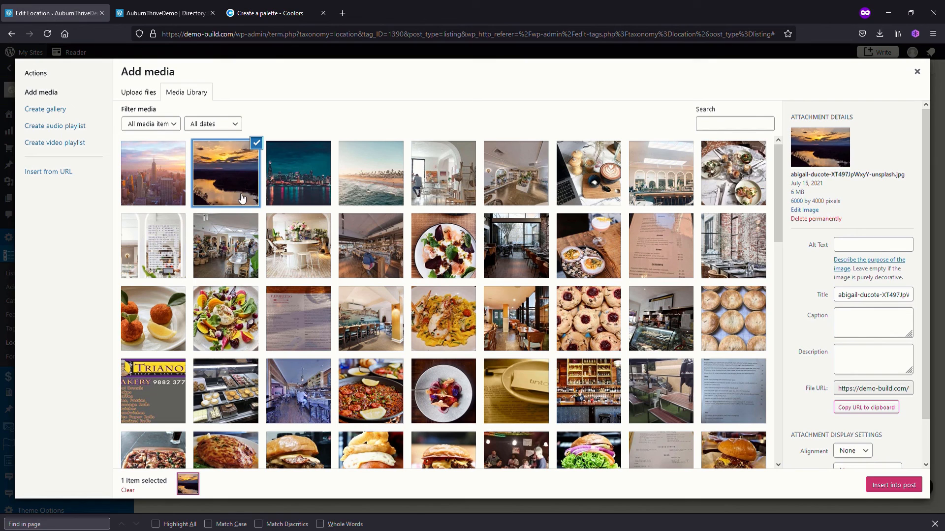
{"action": "left_click", "coordinate": [894, 486]}
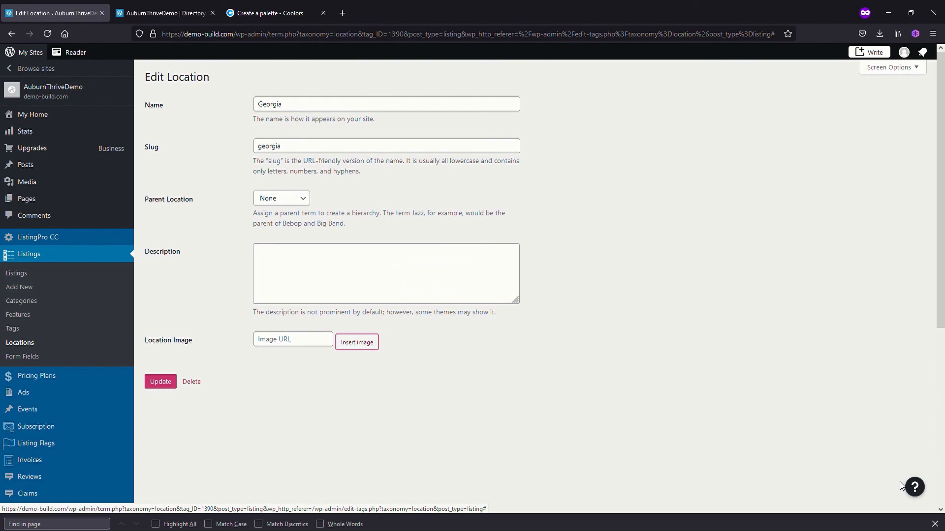
{"action": "left_click", "coordinate": [165, 387]}
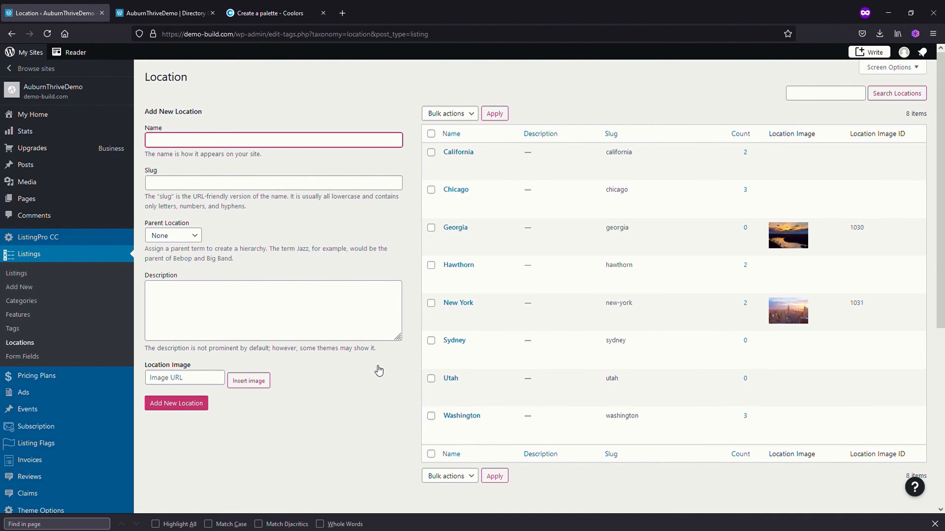
Check the New York location's settings, and update the Chicago location with the night skyline photo from the media library as its image
{"action": "left_click", "coordinate": [455, 317]}
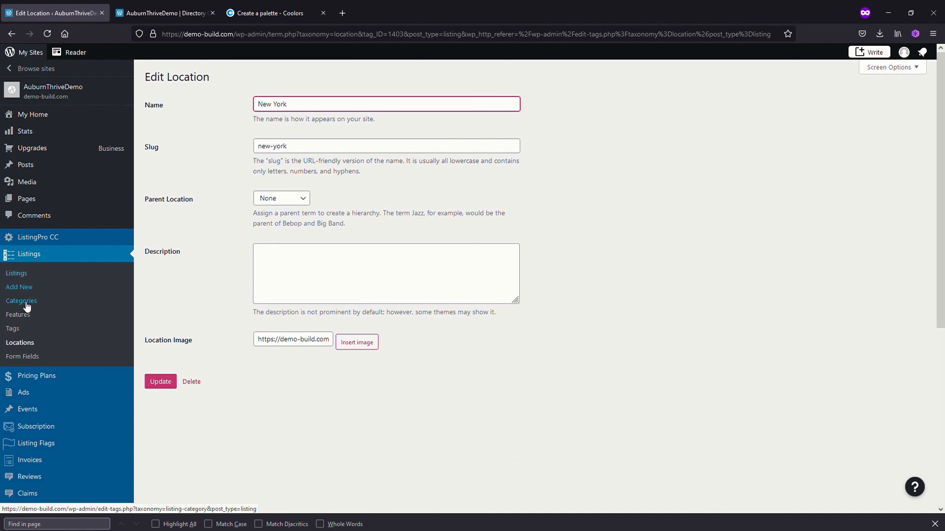
{"action": "left_click", "coordinate": [24, 344]}
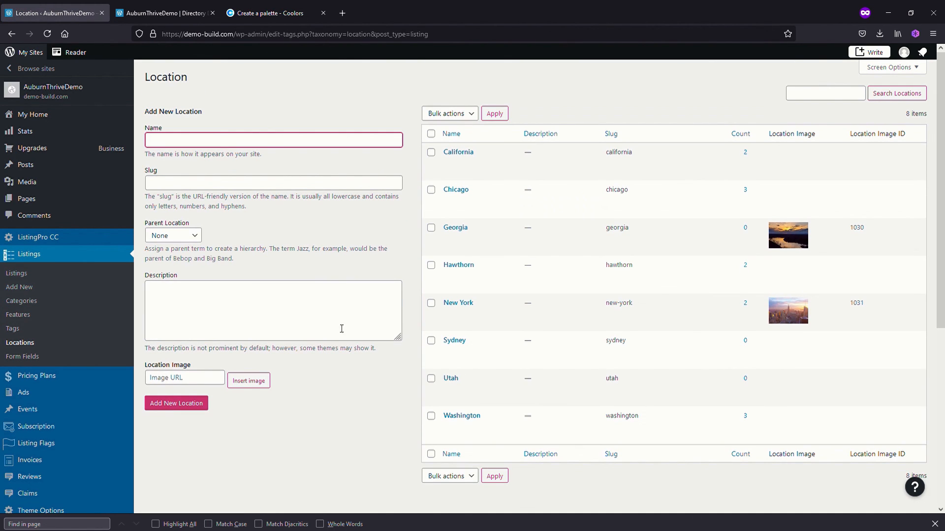
{"action": "left_click", "coordinate": [448, 200]}
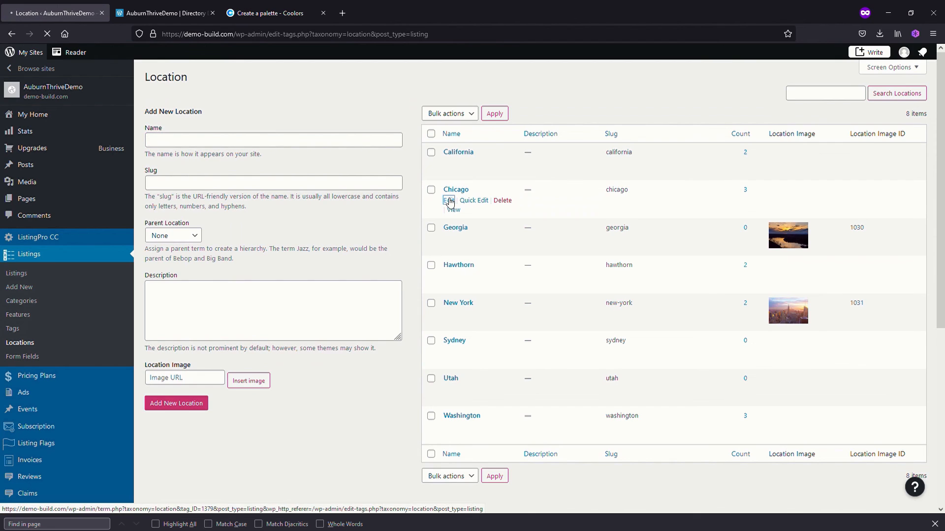
{"action": "left_click", "coordinate": [360, 344]}
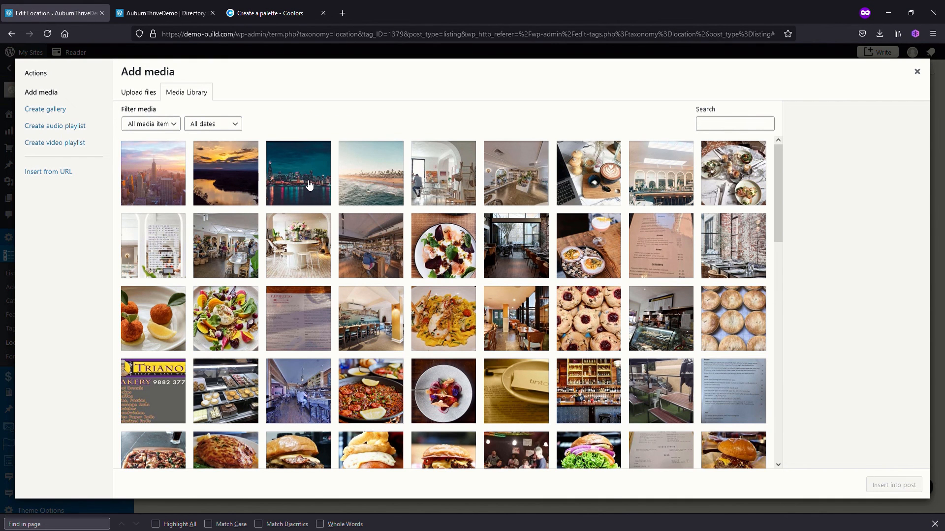
{"action": "left_click", "coordinate": [308, 185]}
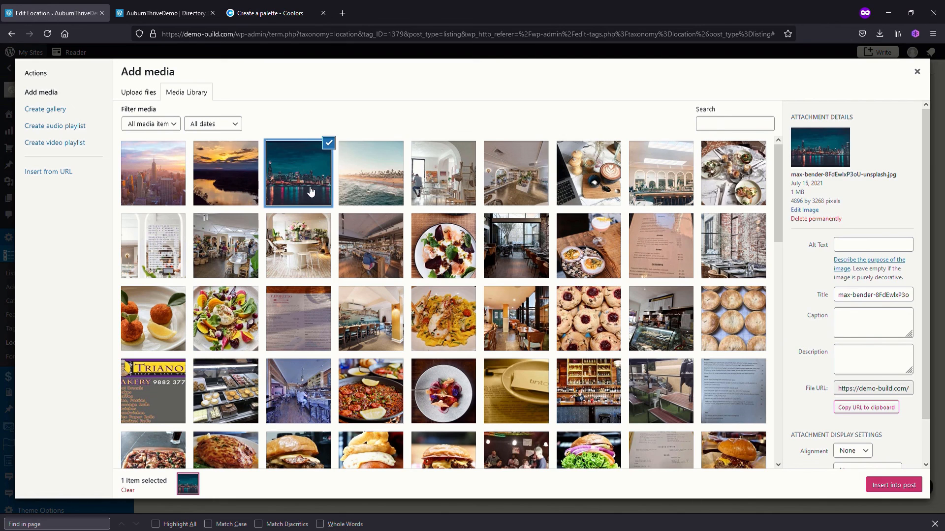
{"action": "left_click", "coordinate": [888, 486]}
{"action": "left_click", "coordinate": [160, 382]}
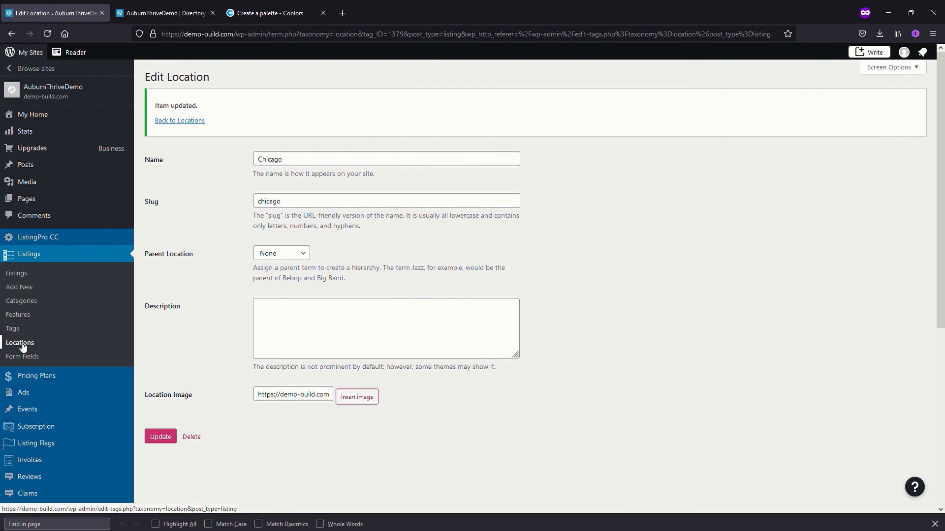
Assign the beach photo from the media library as the California location's image and update the location
{"action": "left_click", "coordinate": [22, 343]}
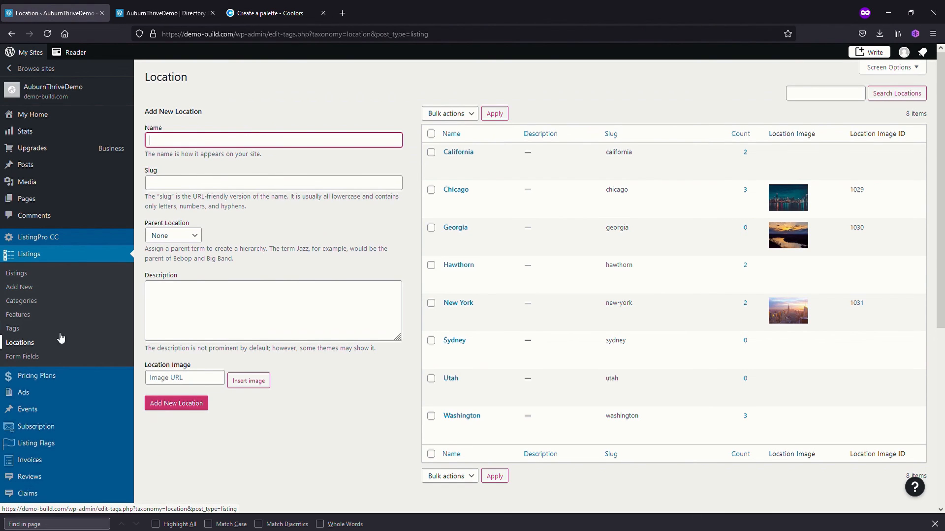
{"action": "left_click", "coordinate": [449, 163]}
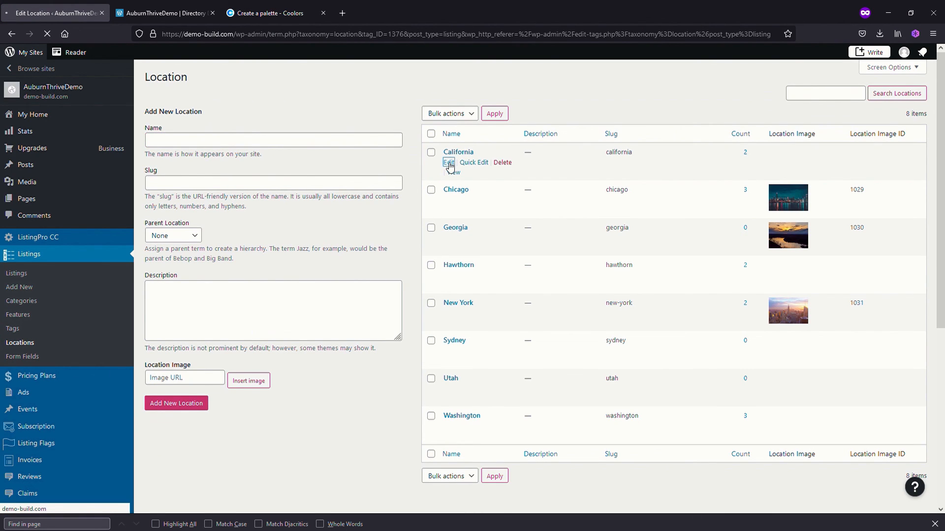
{"action": "left_click", "coordinate": [351, 342]}
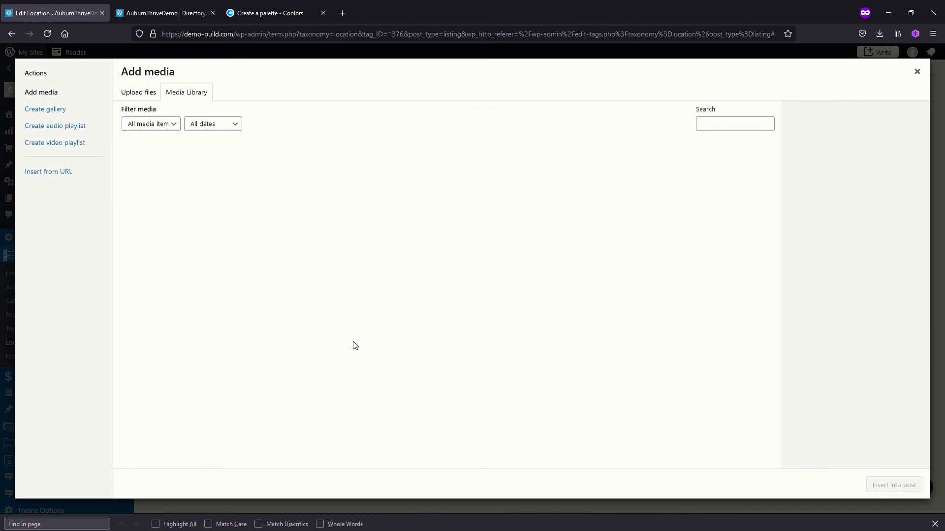
{"action": "left_click", "coordinate": [392, 185]}
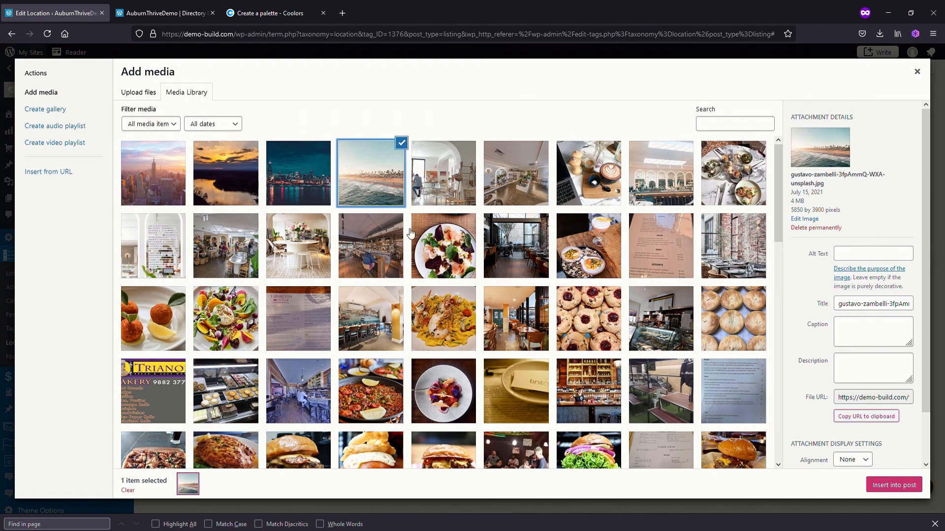
{"action": "left_click", "coordinate": [886, 486]}
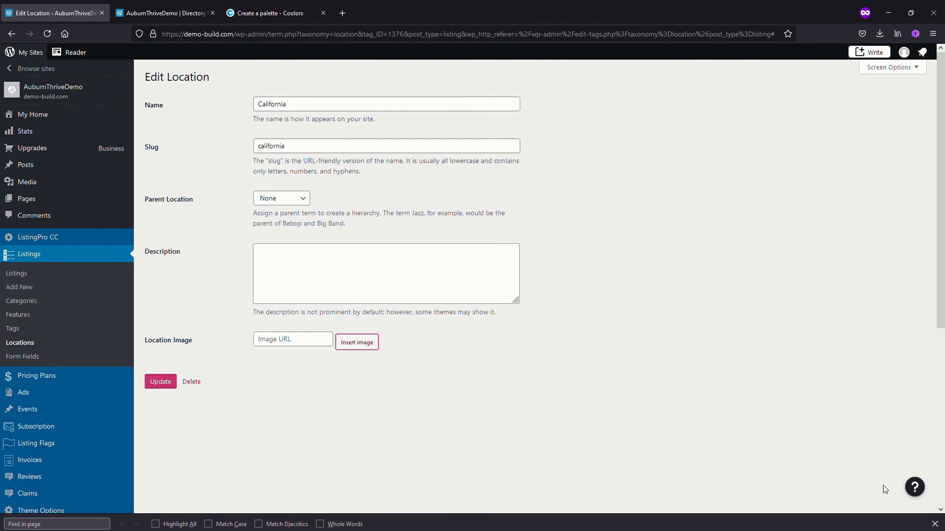
{"action": "left_click", "coordinate": [161, 382]}
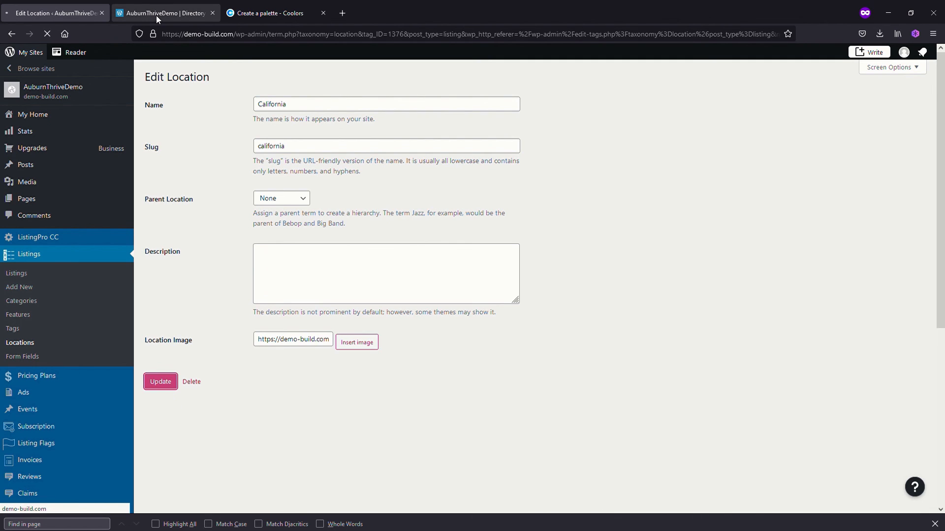
Reload the live home page and check the location images in the Happening Cities section
{"action": "left_click", "coordinate": [156, 16]}
{"action": "left_click", "coordinate": [47, 33]}
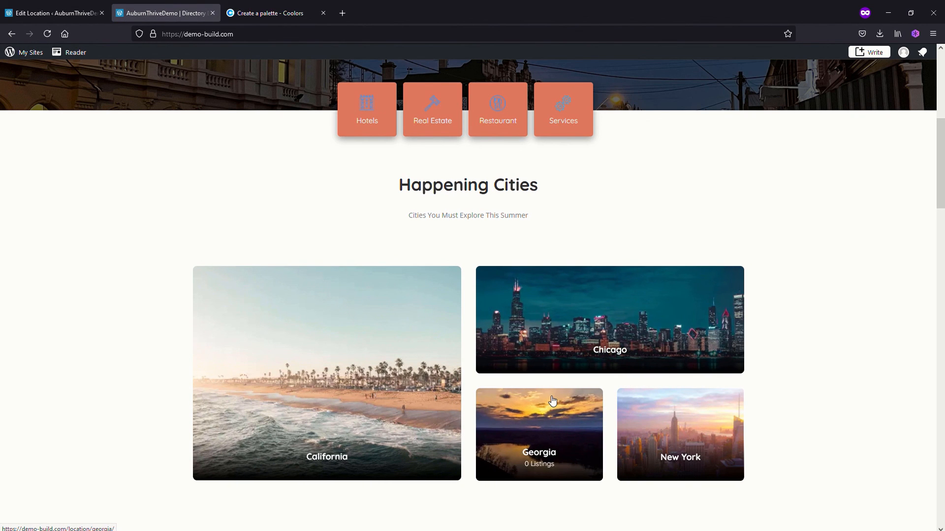
{"action": "scroll", "coordinate": [432, 392], "scroll_direction": "up", "scroll_amount": 6}
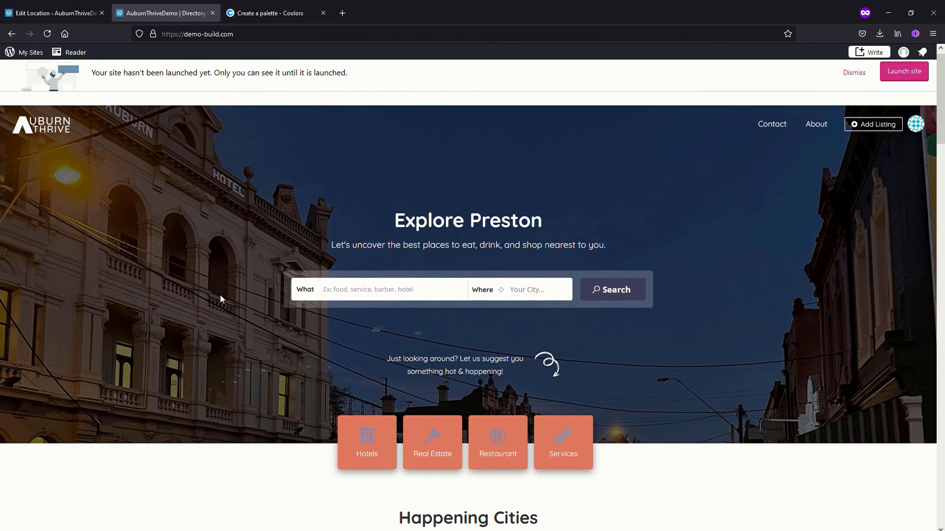
{"action": "scroll", "coordinate": [479, 324], "scroll_direction": "down", "scroll_amount": 9}
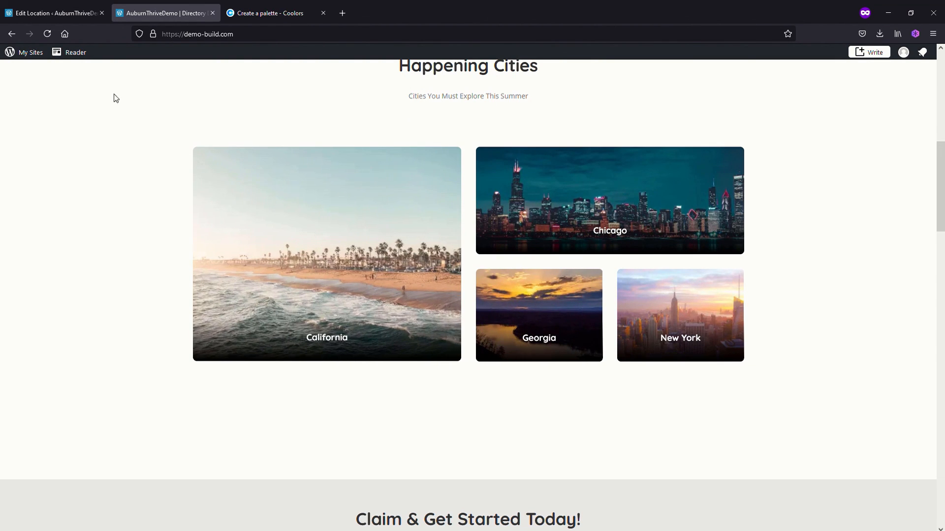
{"action": "scroll", "coordinate": [311, 256], "scroll_direction": "up", "scroll_amount": 9}
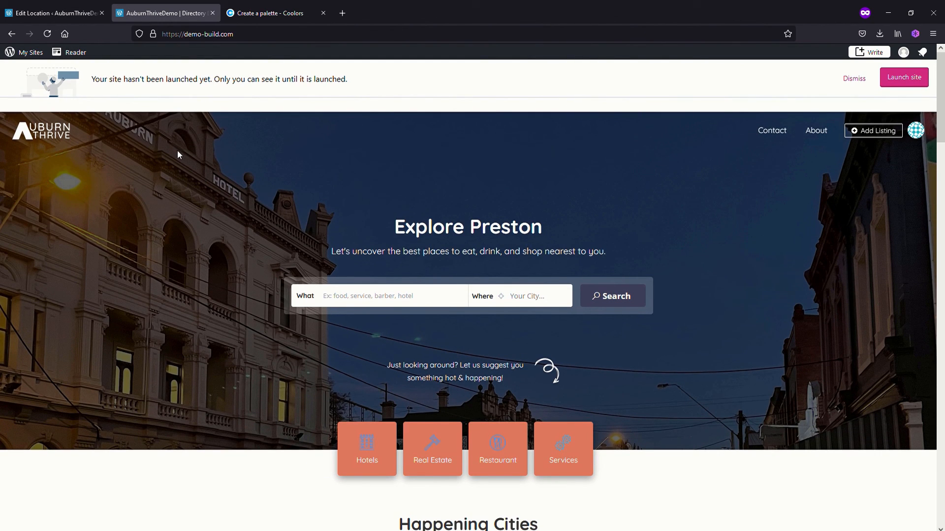
Test the home page's listing search with the keyword "tinto"
{"action": "left_click", "coordinate": [351, 295]}
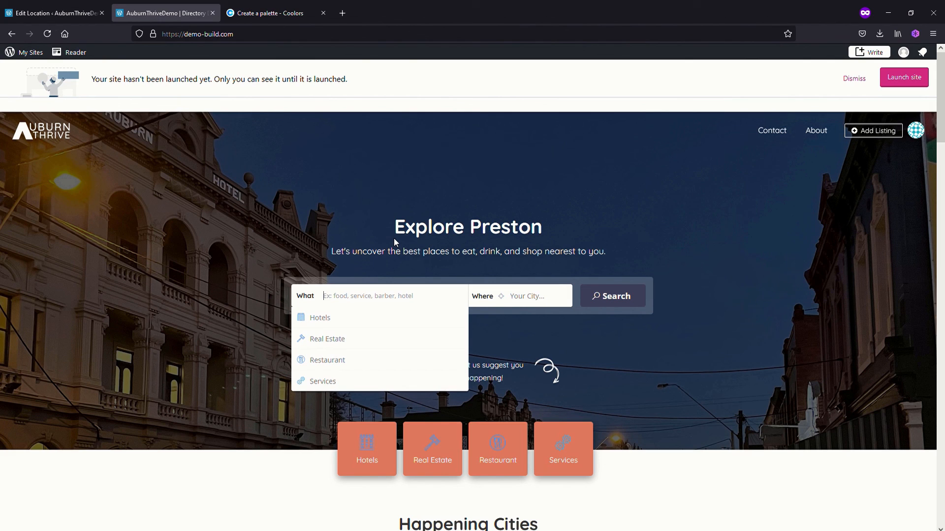
{"action": "type", "text": "tinto"}
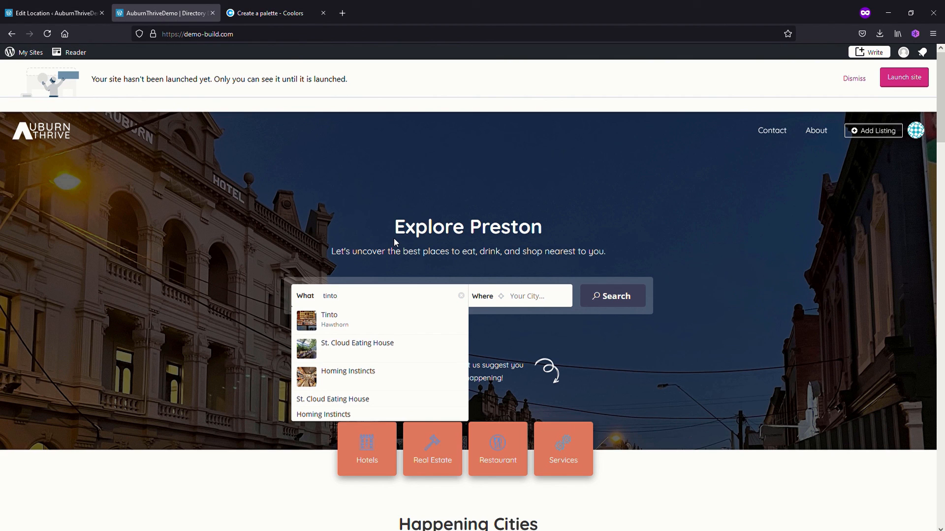
{"action": "key", "text": "Return"}
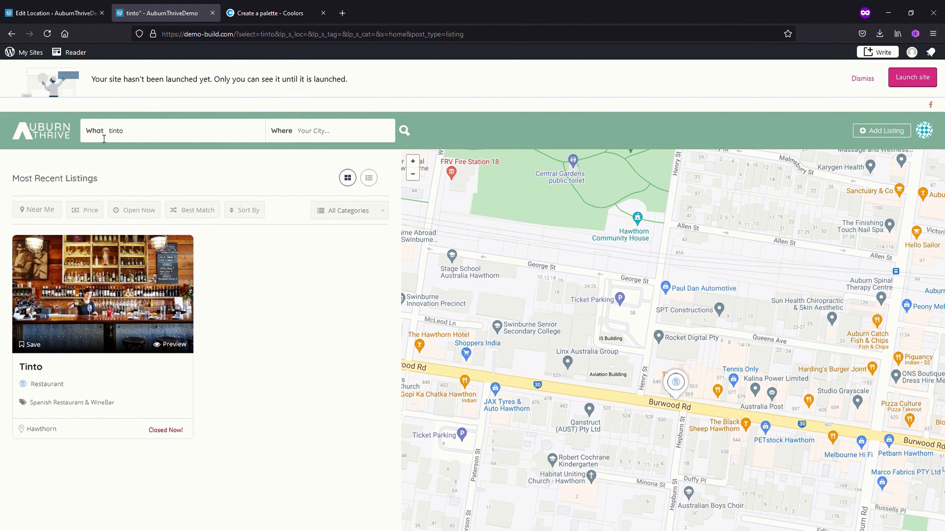
Return to the home page, search for listings in Hawthorn and open the Tinto listing from the results
{"action": "left_click", "coordinate": [46, 137]}
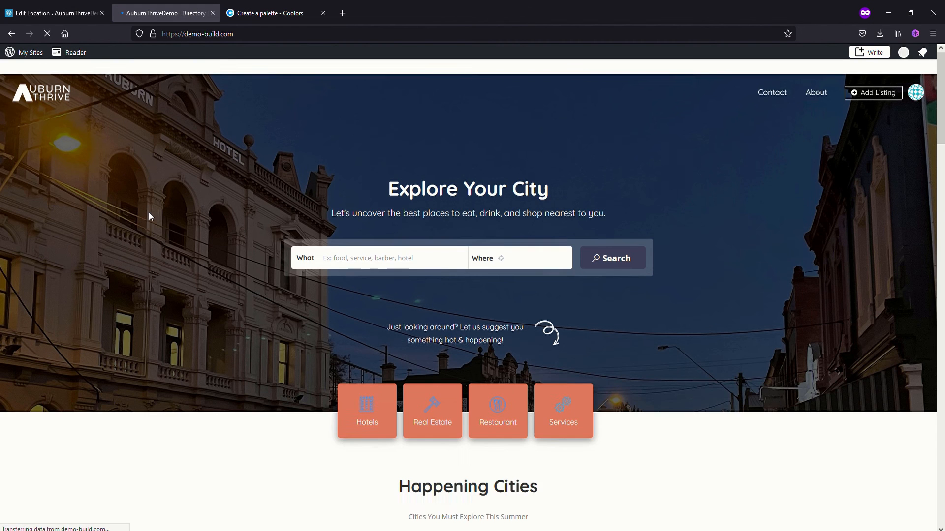
{"action": "left_click", "coordinate": [533, 301]}
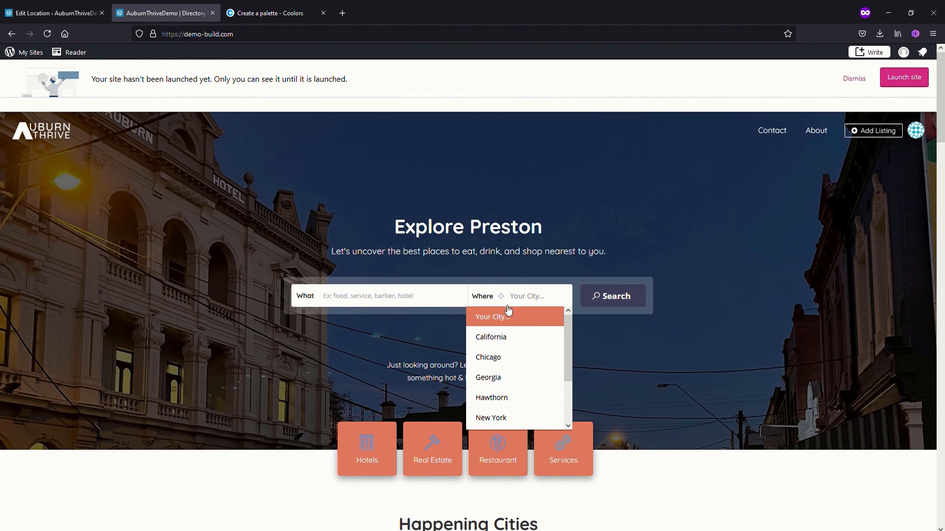
{"action": "left_click", "coordinate": [502, 397]}
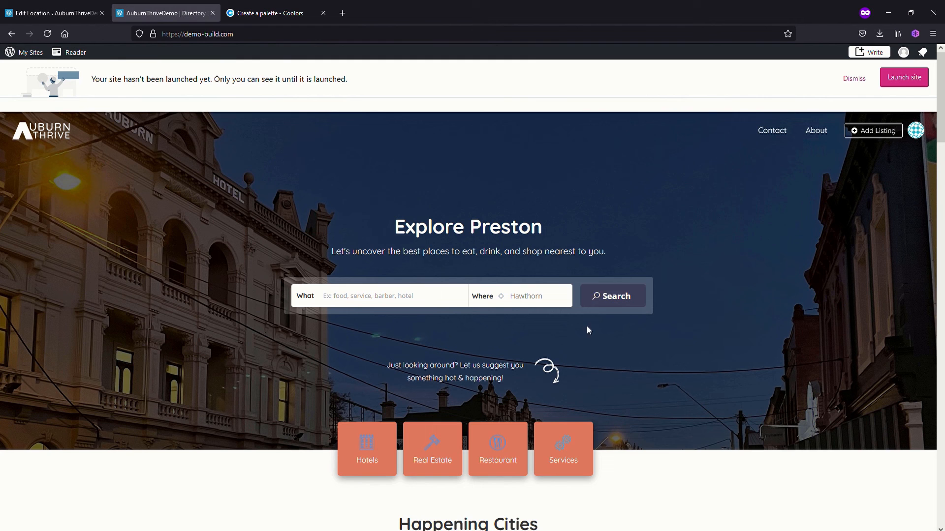
{"action": "left_click", "coordinate": [621, 298]}
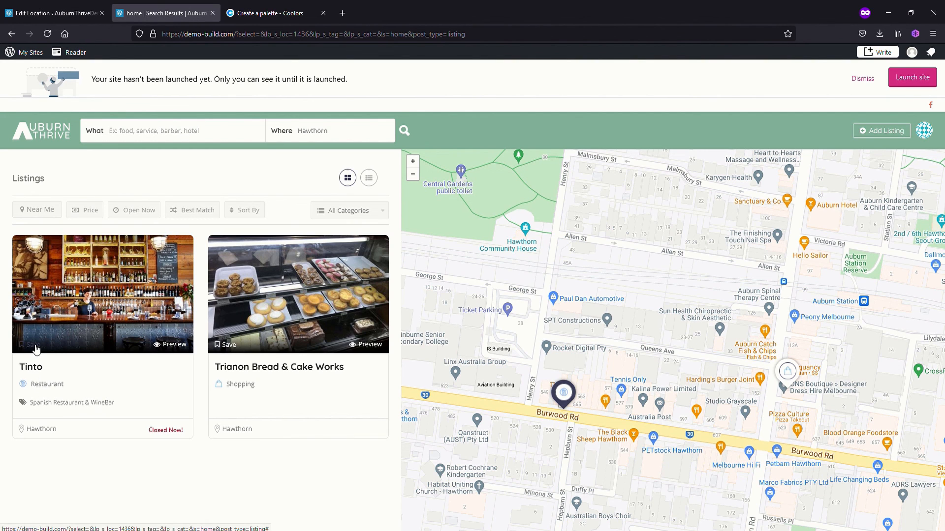
{"action": "left_click", "coordinate": [34, 369]}
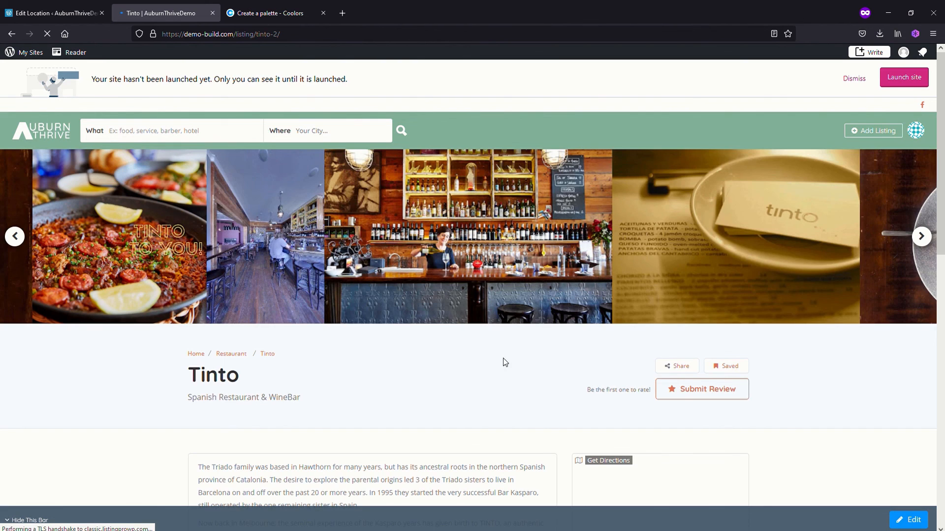
Examine the Tinto listing's description, map and contact details, and expand its full weekly opening hours
{"action": "scroll", "coordinate": [380, 390], "scroll_direction": "down", "scroll_amount": 2}
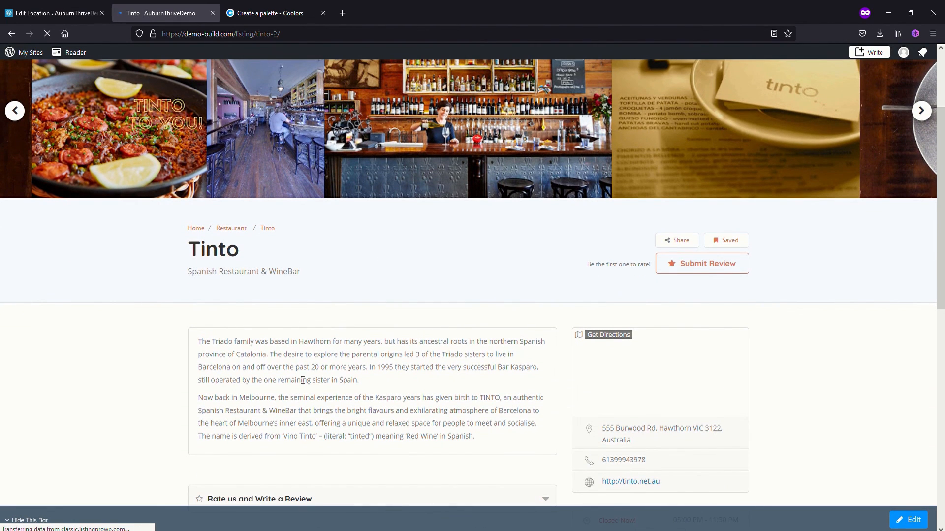
{"action": "scroll", "coordinate": [380, 405], "scroll_direction": "down", "scroll_amount": 2}
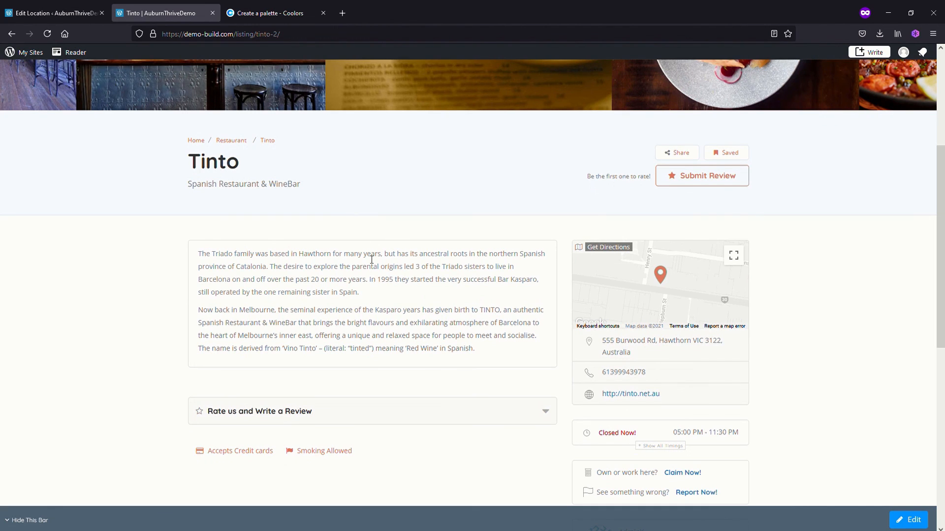
{"action": "scroll", "coordinate": [245, 261], "scroll_direction": "down", "scroll_amount": 2}
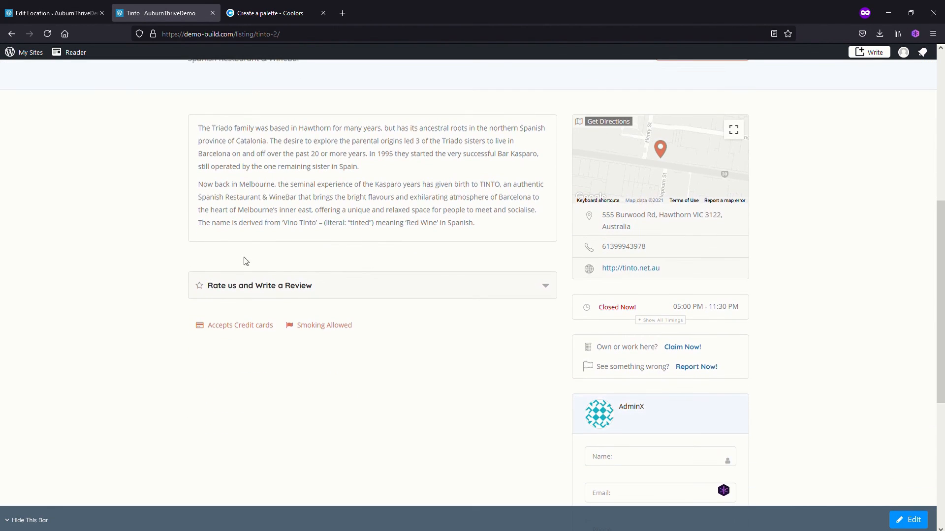
{"action": "left_click", "coordinate": [663, 321]}
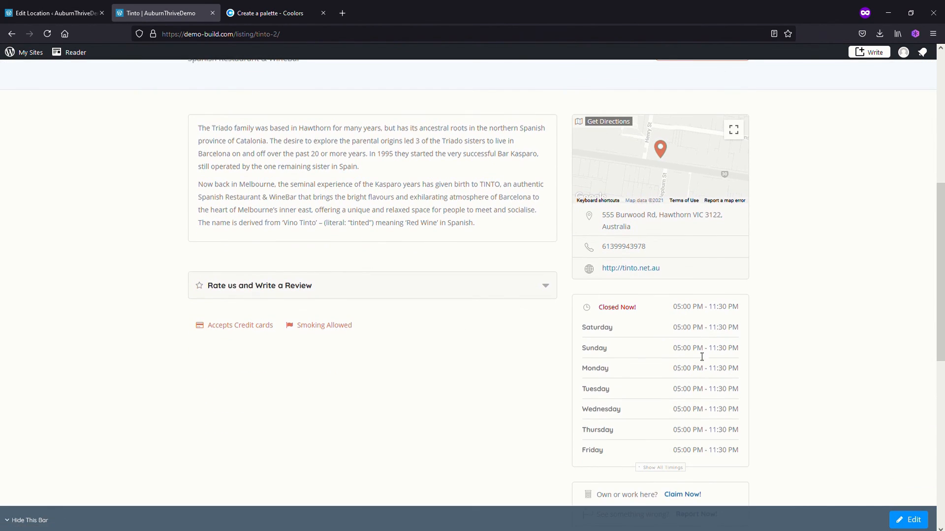
{"action": "scroll", "coordinate": [440, 335], "scroll_direction": "down", "scroll_amount": 4}
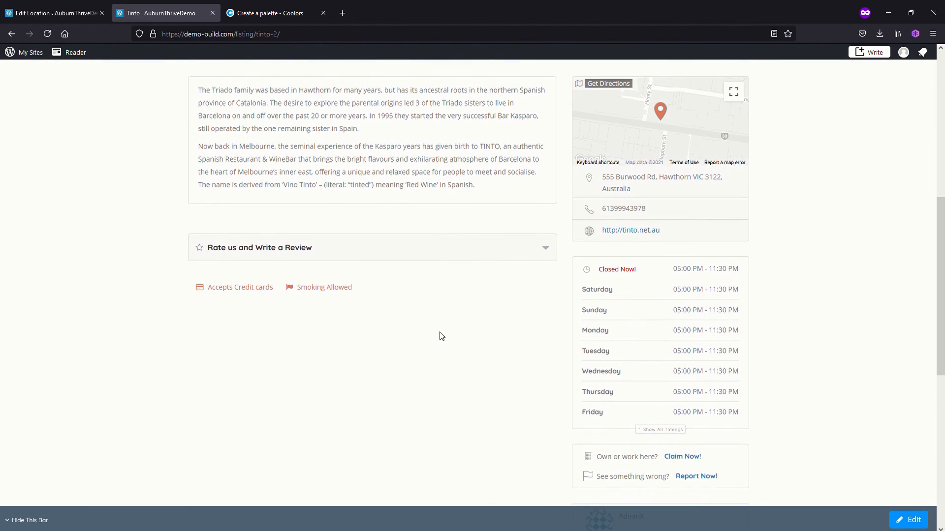
{"action": "scroll", "coordinate": [442, 336], "scroll_direction": "up", "scroll_amount": 4}
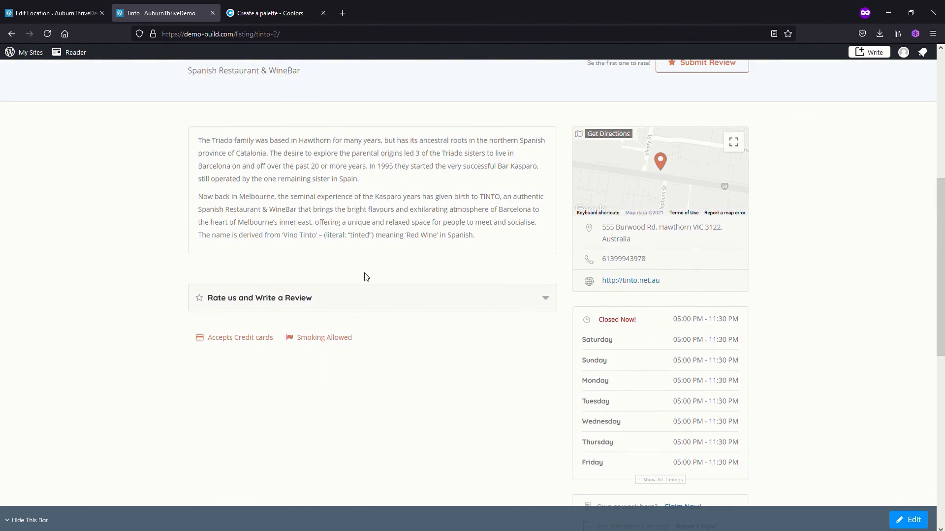
Expand the Tinto listing's review form and examine its fields, the listing features, the contact form and the photo gallery
{"action": "left_click", "coordinate": [455, 304]}
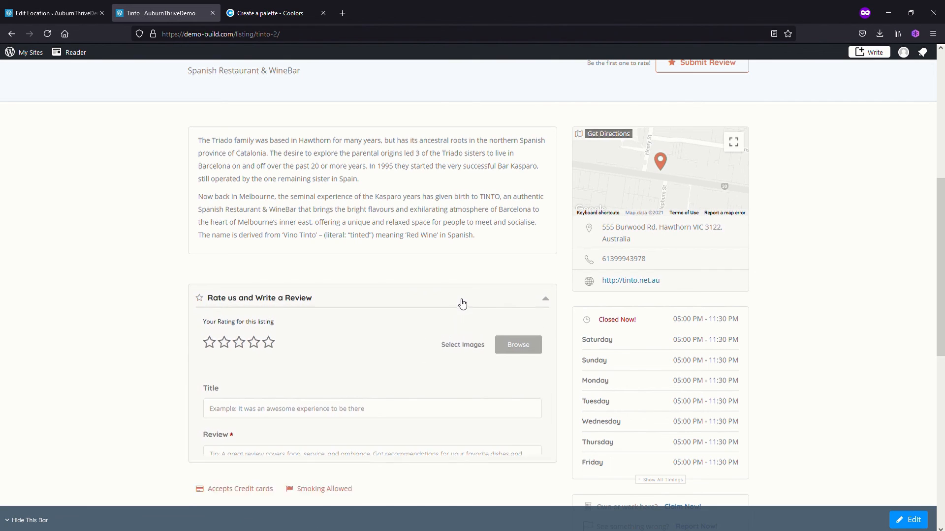
{"action": "scroll", "coordinate": [389, 362], "scroll_direction": "down", "scroll_amount": 2}
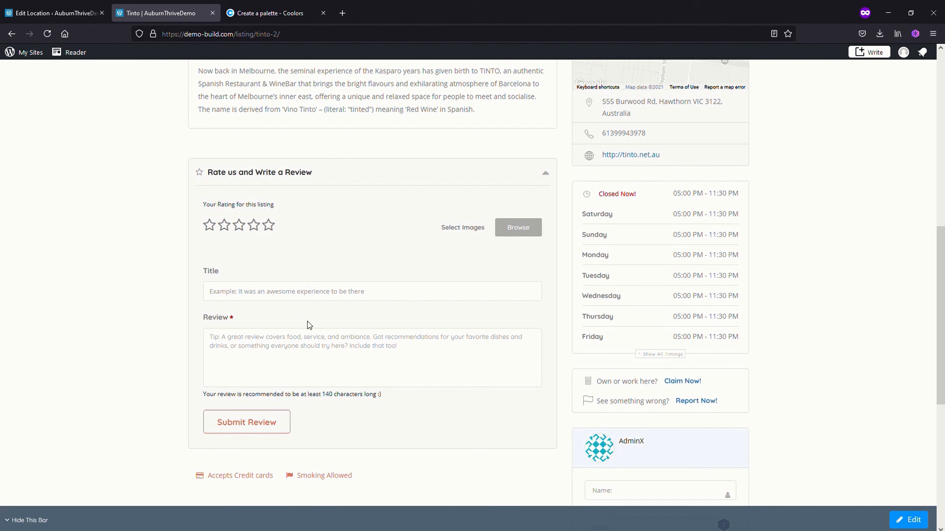
{"action": "scroll", "coordinate": [308, 325], "scroll_direction": "up", "scroll_amount": 4}
{"action": "scroll", "coordinate": [310, 324], "scroll_direction": "down", "scroll_amount": 6}
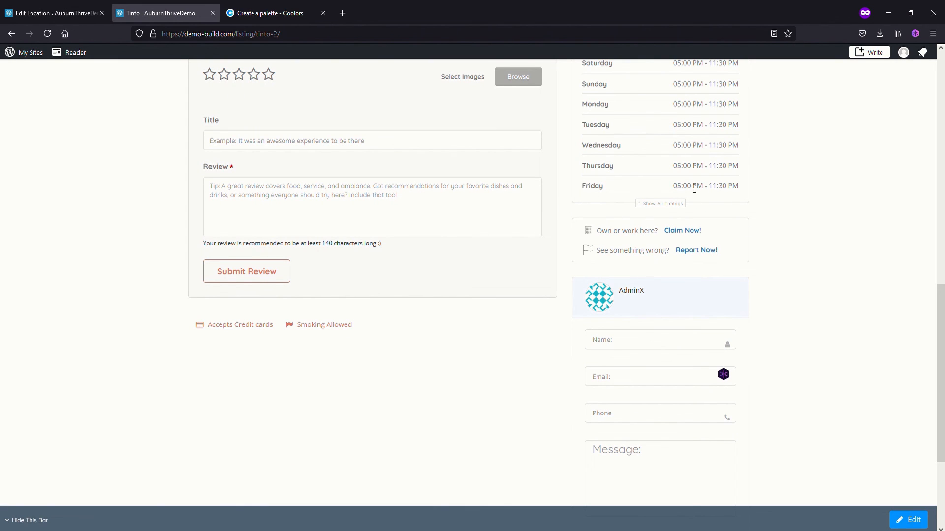
{"action": "scroll", "coordinate": [404, 245], "scroll_direction": "up", "scroll_amount": 2}
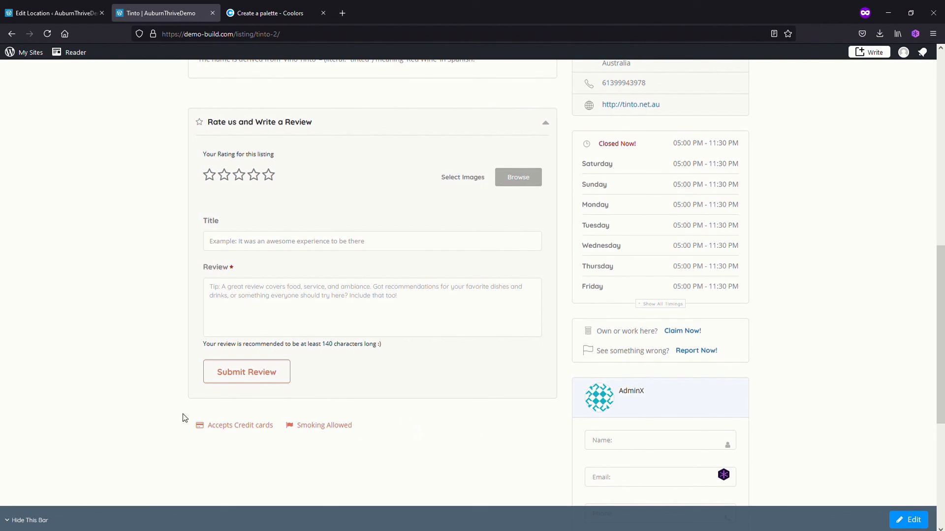
{"action": "scroll", "coordinate": [409, 443], "scroll_direction": "up", "scroll_amount": 4}
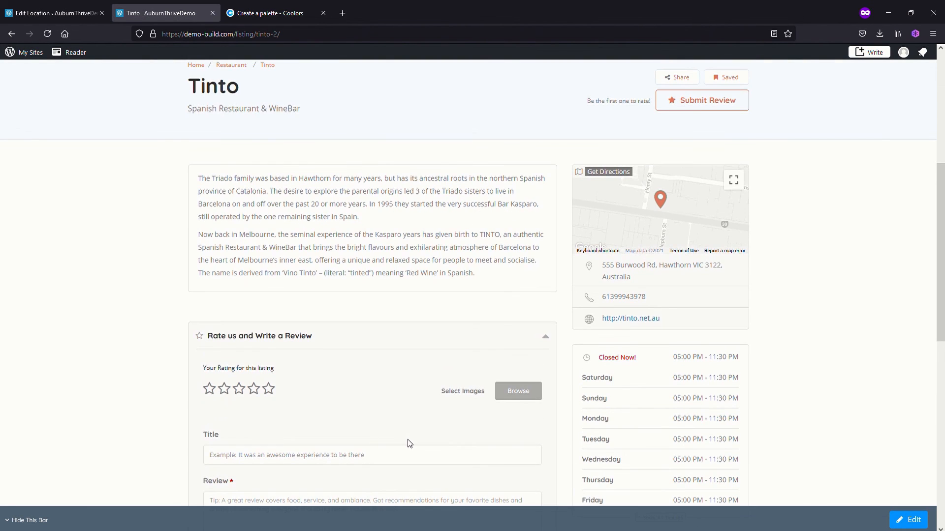
{"action": "scroll", "coordinate": [409, 442], "scroll_direction": "up", "scroll_amount": 5}
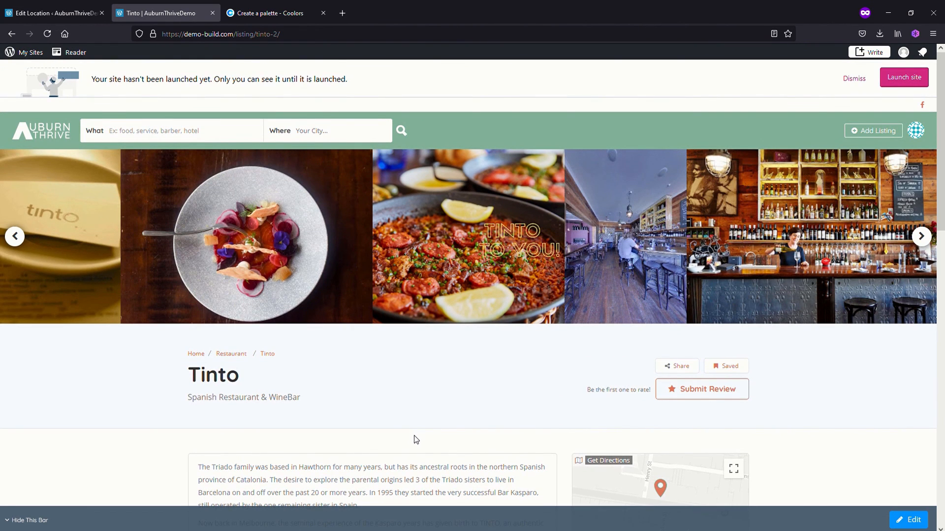
{"action": "scroll", "coordinate": [410, 434], "scroll_direction": "down", "scroll_amount": 10}
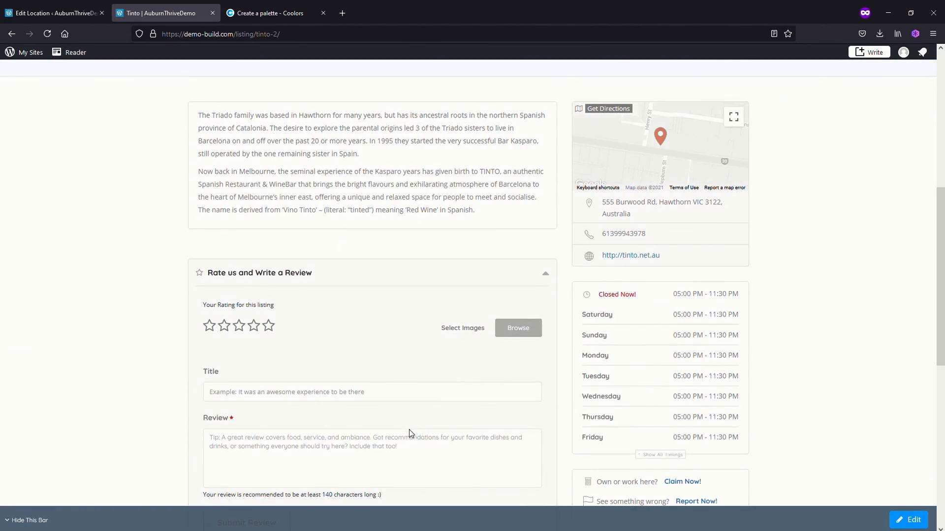
{"action": "scroll", "coordinate": [412, 433], "scroll_direction": "up", "scroll_amount": 5}
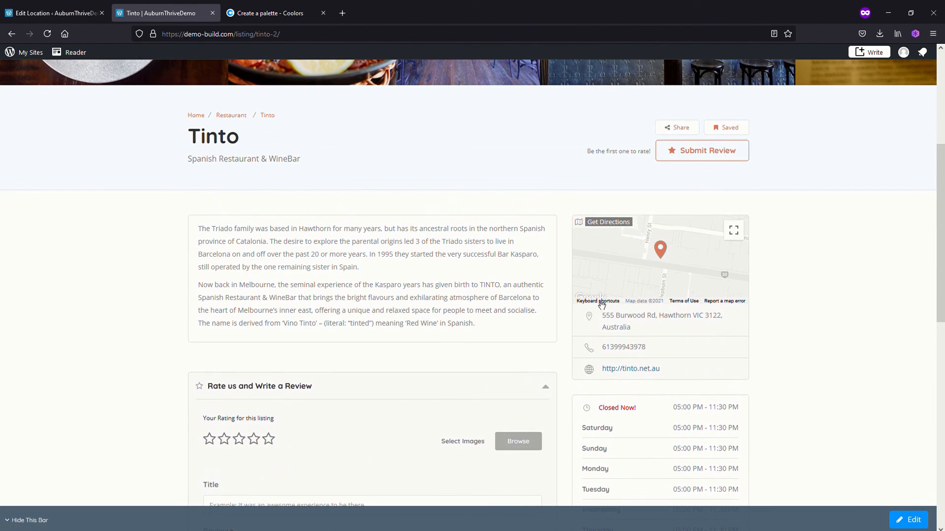
{"action": "scroll", "coordinate": [353, 378], "scroll_direction": "down", "scroll_amount": 6}
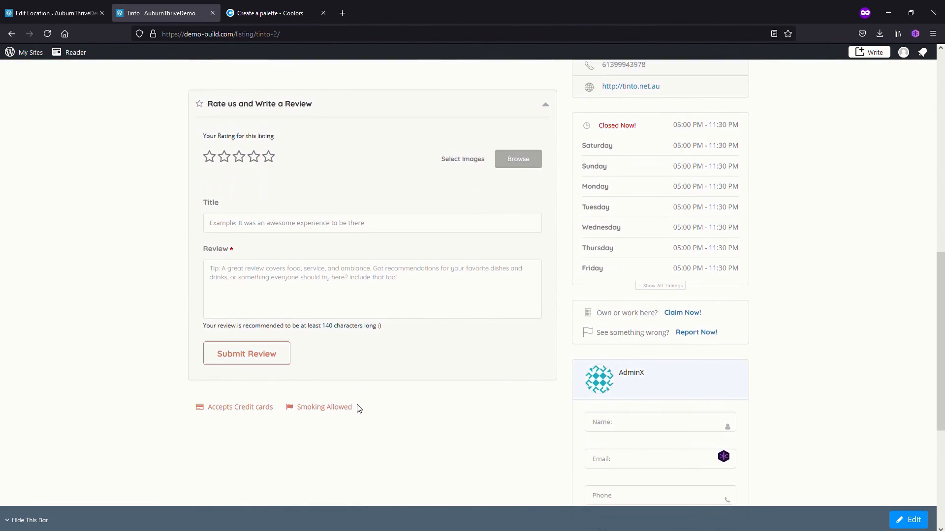
{"action": "scroll", "coordinate": [358, 404], "scroll_direction": "up", "scroll_amount": 7}
{"action": "scroll", "coordinate": [365, 394], "scroll_direction": "up", "scroll_amount": 2}
Return to the WordPress dashboard and examine the theme options' general payment, PayPal and Stripe settings
{"action": "left_click", "coordinate": [49, 13]}
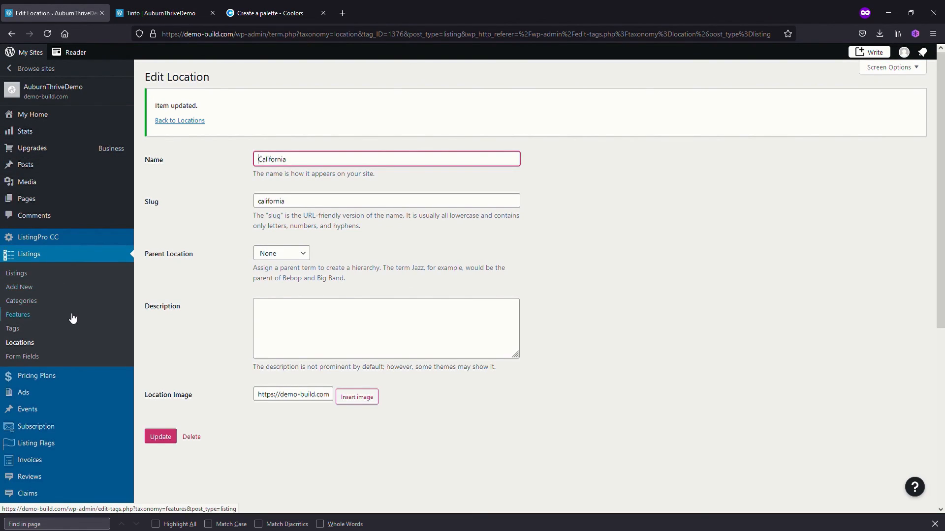
{"action": "scroll", "coordinate": [70, 319], "scroll_direction": "down", "scroll_amount": 3}
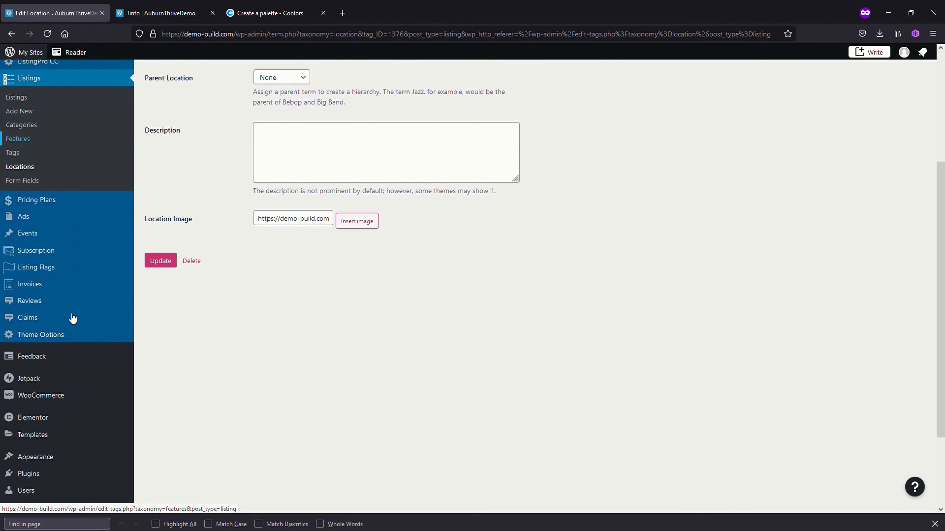
{"action": "left_click", "coordinate": [41, 339]}
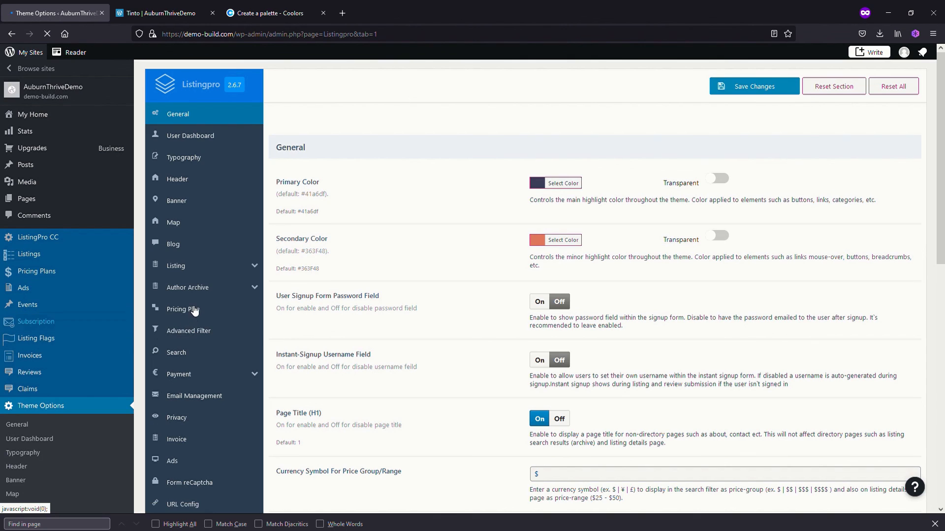
{"action": "left_click", "coordinate": [180, 374]}
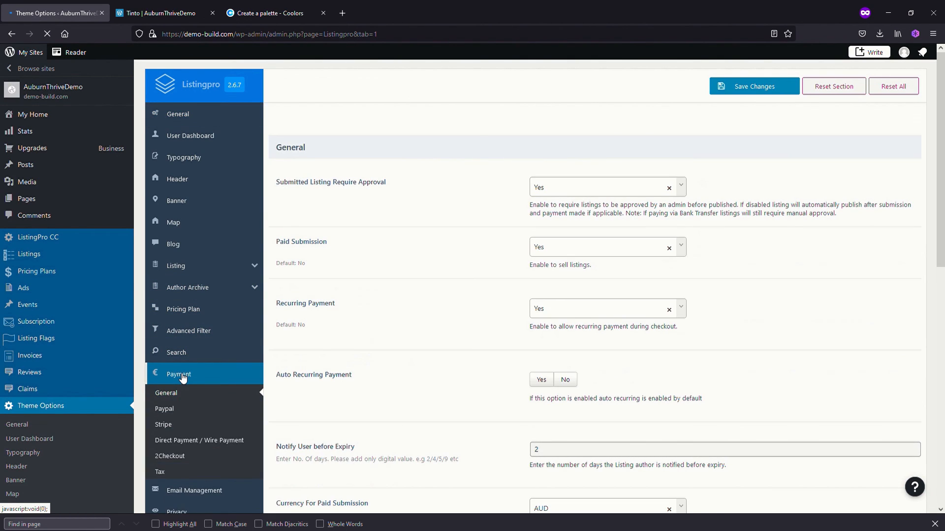
{"action": "scroll", "coordinate": [182, 374], "scroll_direction": "down", "scroll_amount": 1}
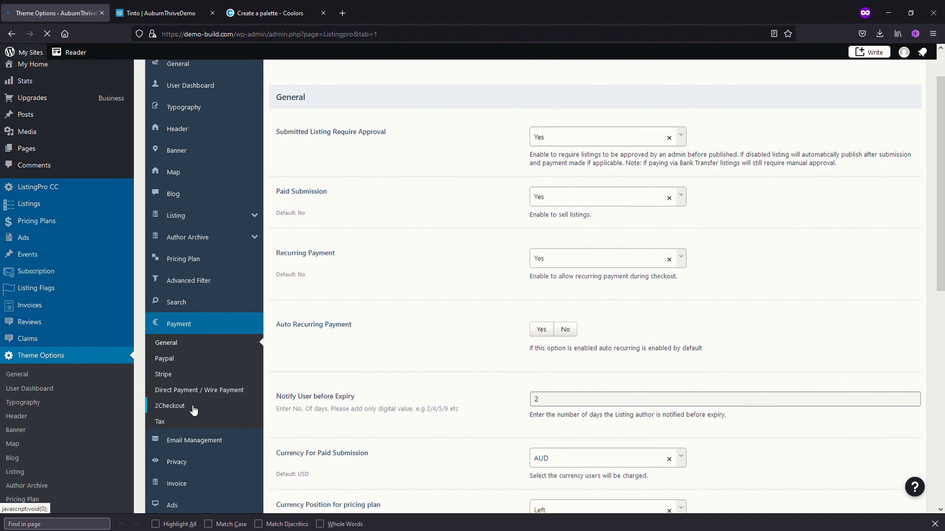
{"action": "left_click", "coordinate": [173, 363]}
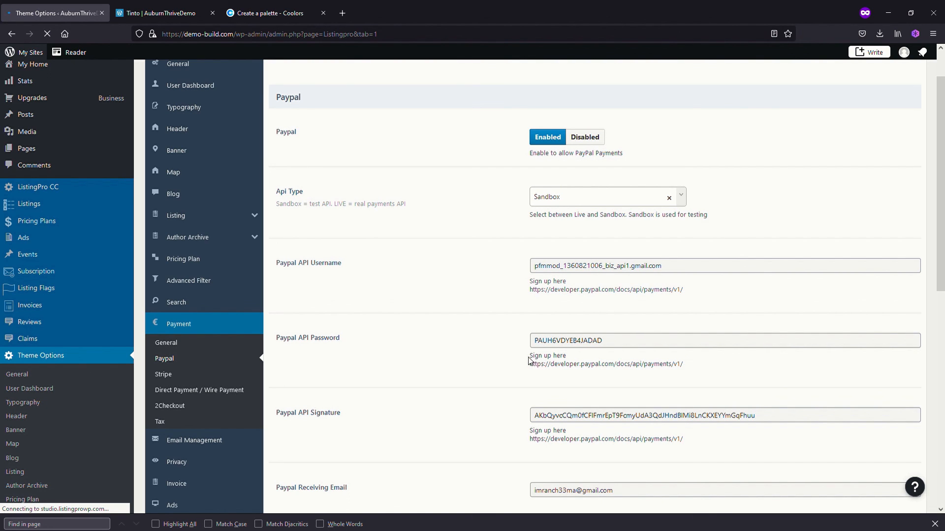
{"action": "left_click", "coordinate": [164, 375]}
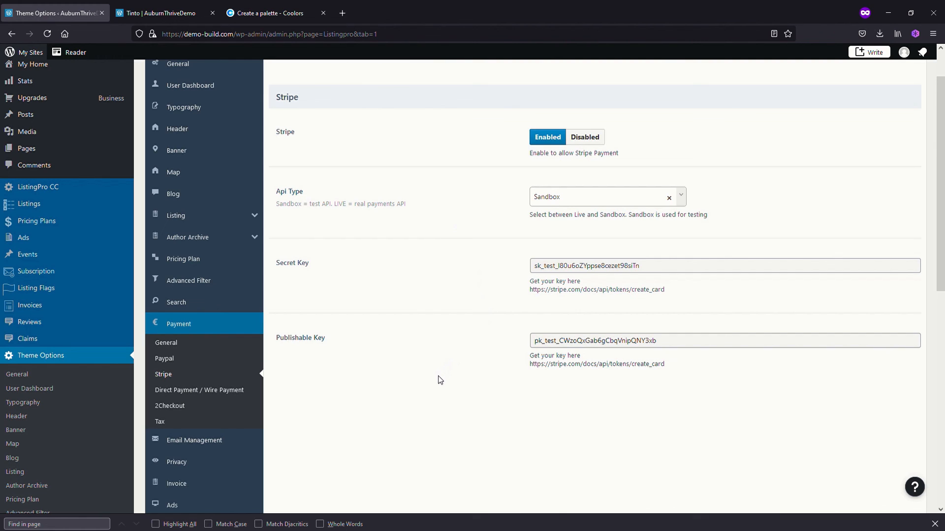
{"action": "scroll", "coordinate": [439, 382], "scroll_direction": "up", "scroll_amount": 2}
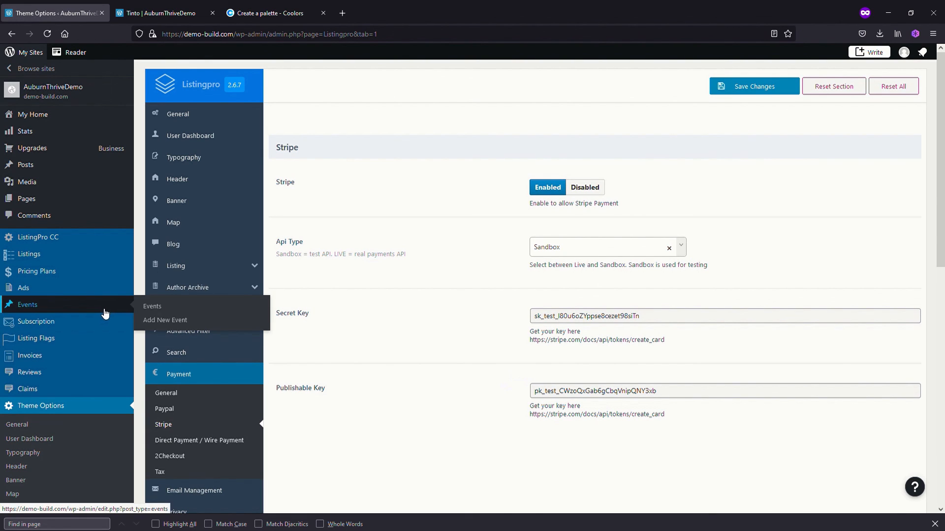
Open the Home page for editing with Elementor and look through its sections
{"action": "left_click", "coordinate": [33, 201]}
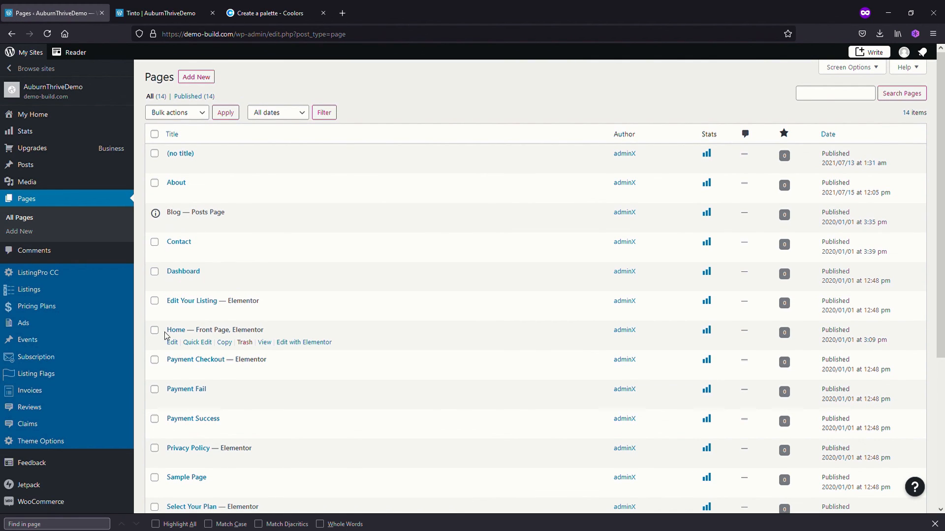
{"action": "left_click", "coordinate": [294, 343]}
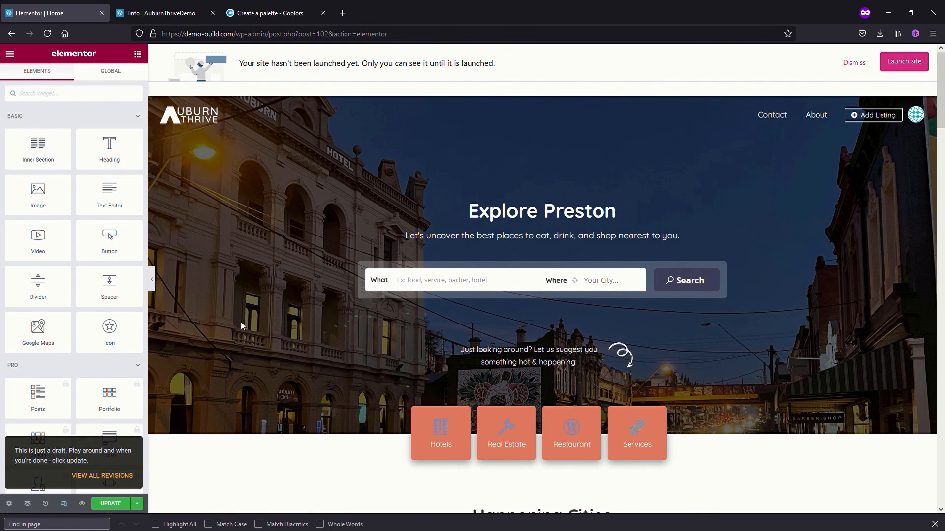
{"action": "scroll", "coordinate": [281, 351], "scroll_direction": "down", "scroll_amount": 12}
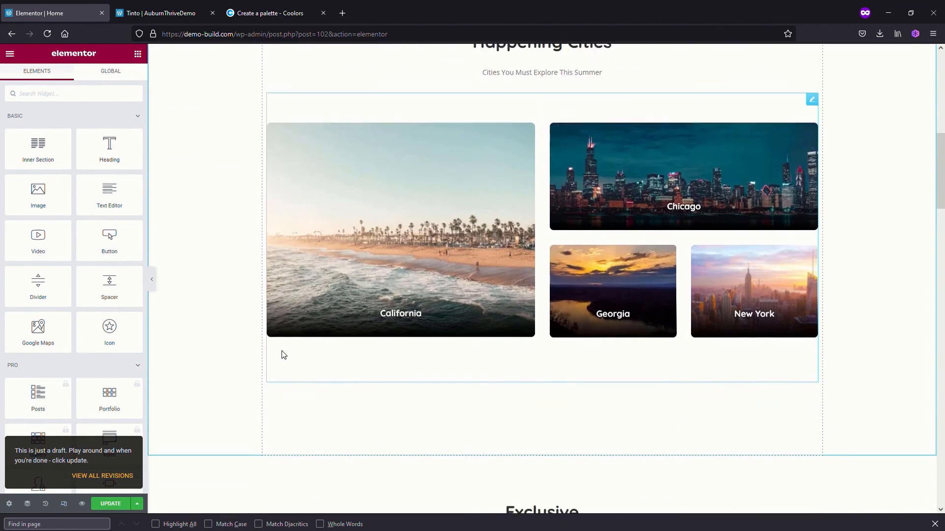
{"action": "scroll", "coordinate": [282, 351], "scroll_direction": "down", "scroll_amount": 9}
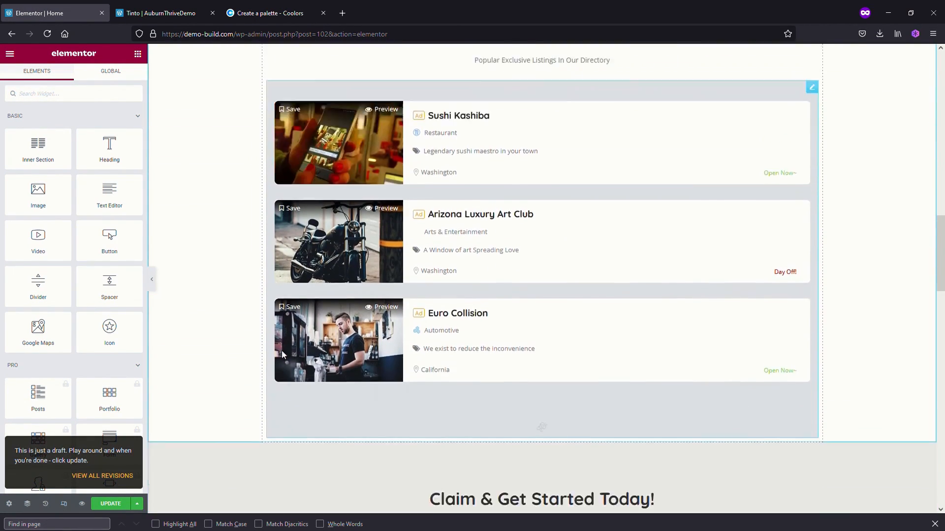
{"action": "scroll", "coordinate": [281, 351], "scroll_direction": "down", "scroll_amount": 5}
{"action": "scroll", "coordinate": [282, 351], "scroll_direction": "up", "scroll_amount": 10}
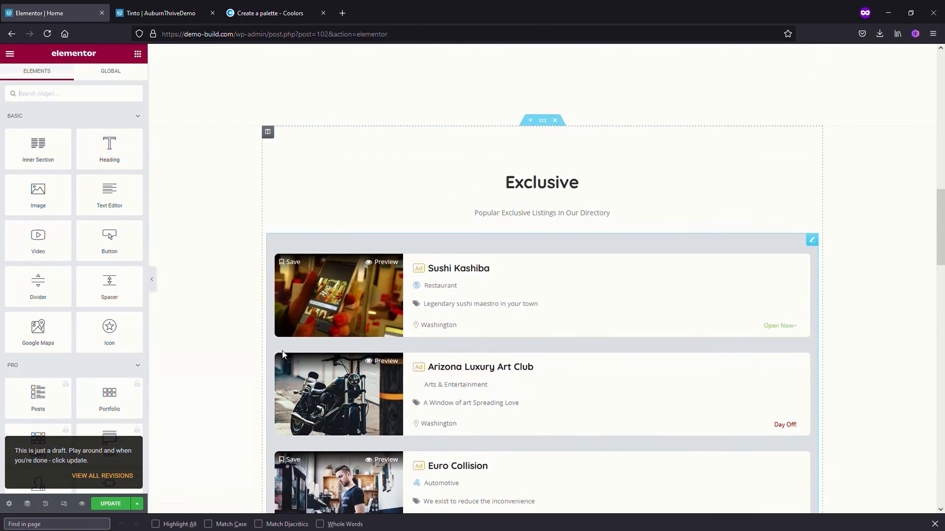
{"action": "scroll", "coordinate": [282, 350], "scroll_direction": "up", "scroll_amount": 3}
Delete the Listing Posts widget from the Home page's Exclusive section
{"action": "scroll", "coordinate": [282, 352], "scroll_direction": "down", "scroll_amount": 3}
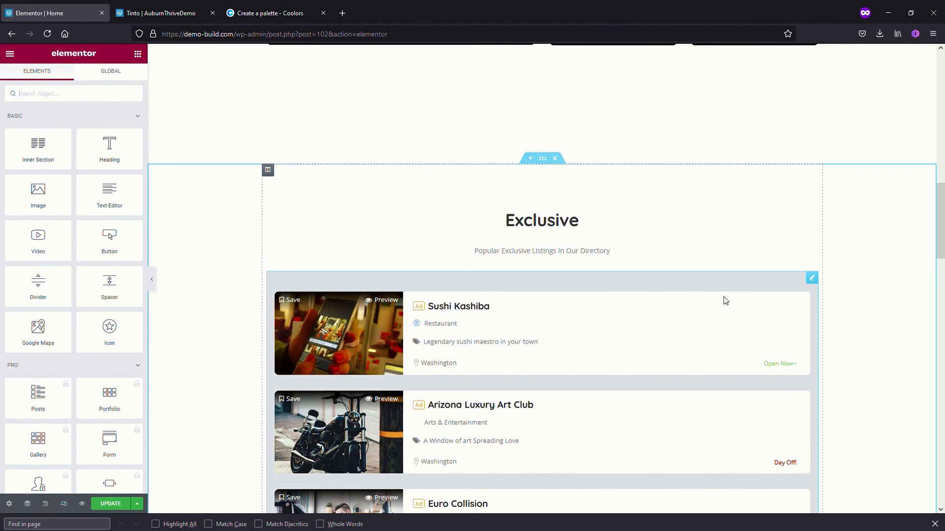
{"action": "left_click", "coordinate": [642, 287]}
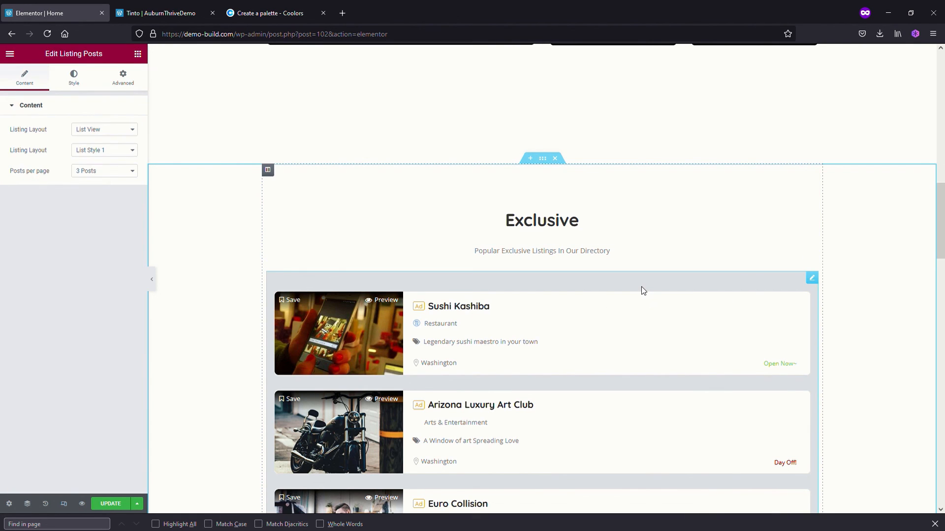
{"action": "key", "text": "Delete"}
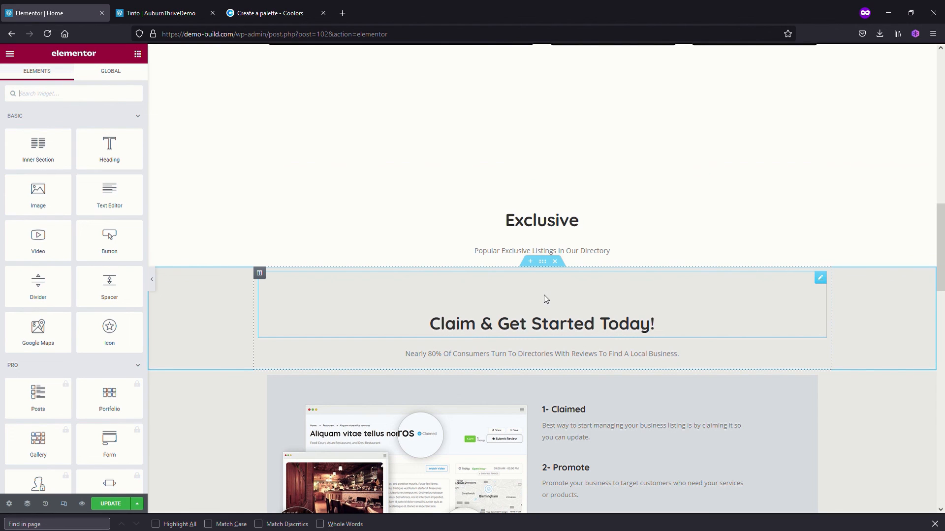
Find the listing widgets with the search term "listing" and place Listing Posts By ID below the Exclusive section's subtitle
{"action": "scroll", "coordinate": [543, 299], "scroll_direction": "down", "scroll_amount": 1}
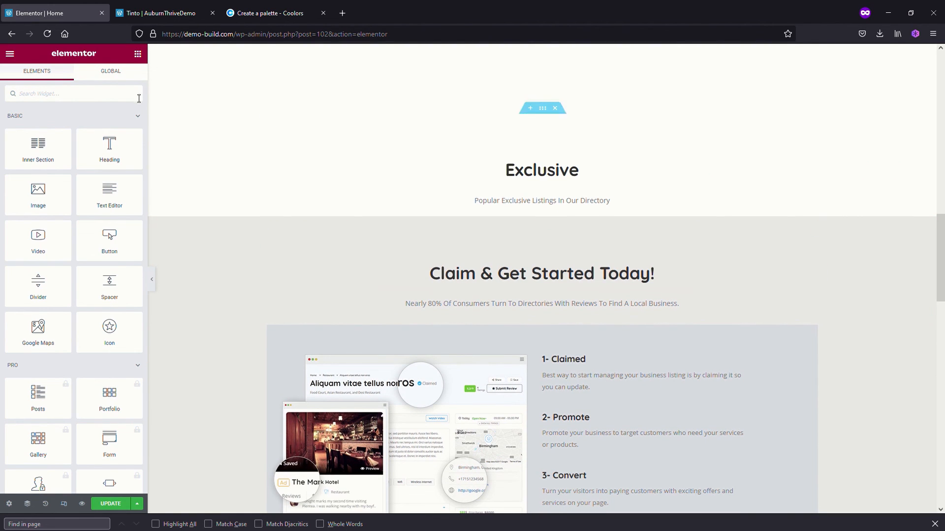
{"action": "type", "text": "l"}
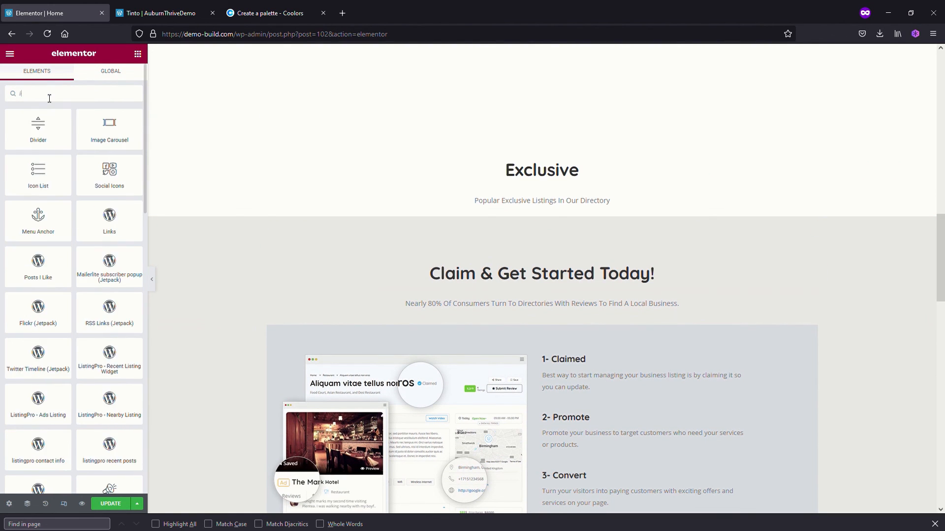
{"action": "type", "text": "isting"}
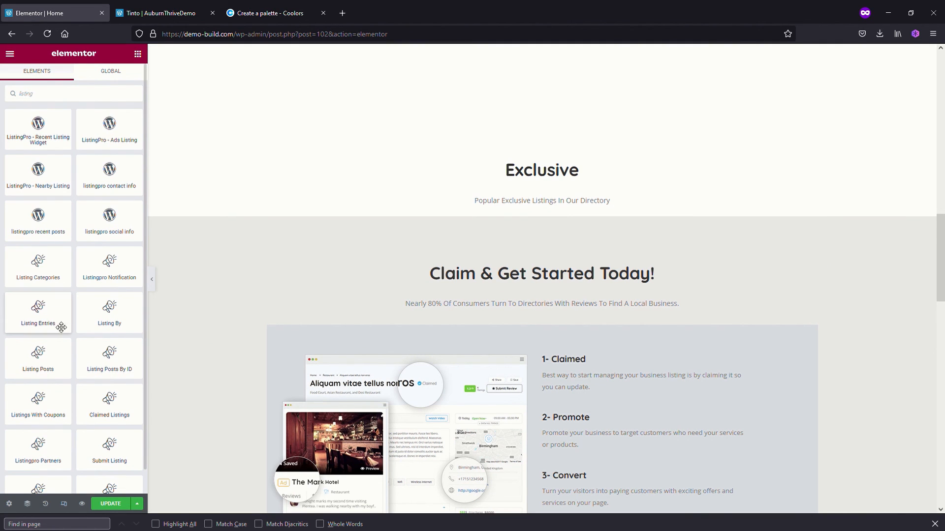
{"action": "left_click_drag", "start_coordinate": [120, 363], "coordinate": [542, 214]}
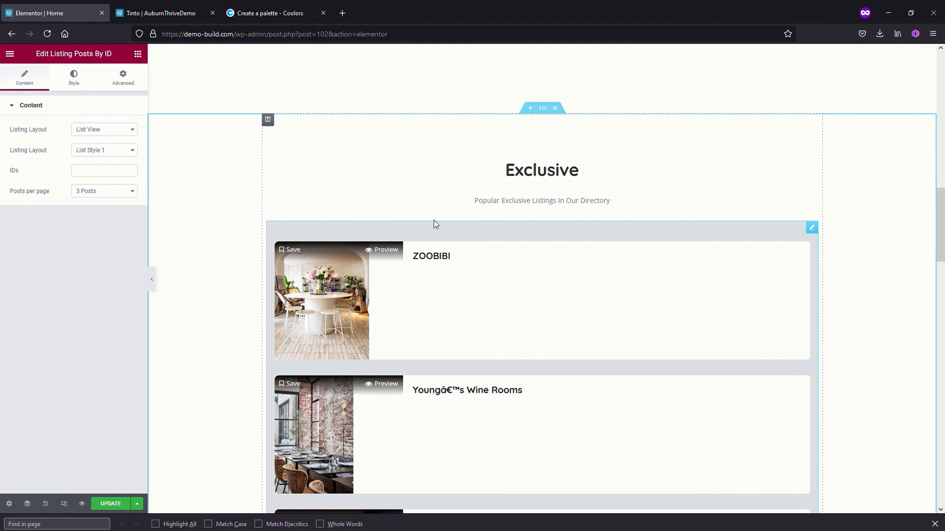
Switch the Listing Posts By ID widget's layout to Grid View and review the listing cards in the Exclusive section
{"action": "scroll", "coordinate": [589, 339], "scroll_direction": "down", "scroll_amount": 3}
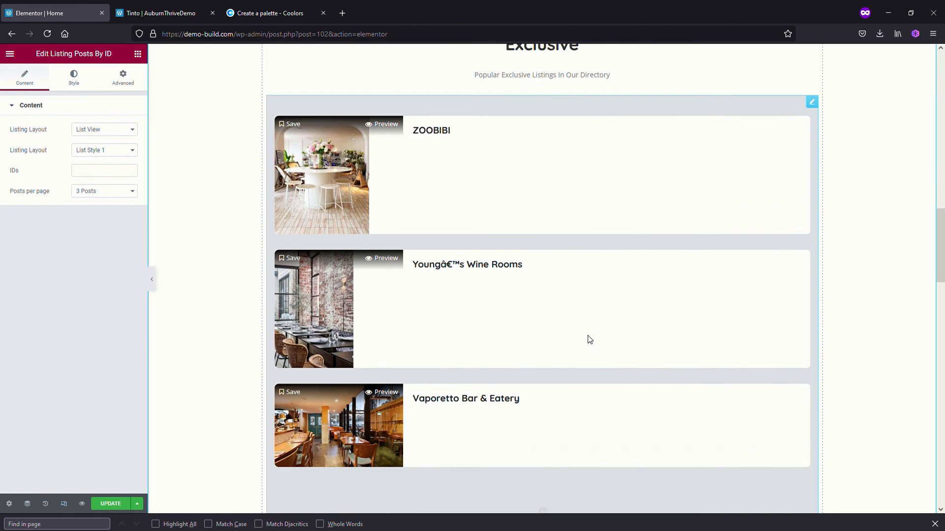
{"action": "scroll", "coordinate": [592, 339], "scroll_direction": "down", "scroll_amount": 4}
{"action": "scroll", "coordinate": [595, 340], "scroll_direction": "up", "scroll_amount": 4}
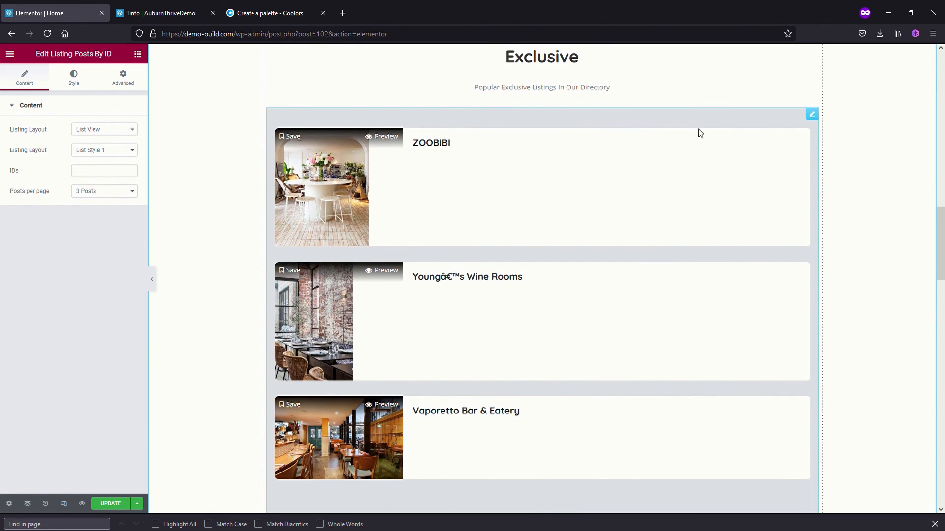
{"action": "left_click", "coordinate": [137, 132]}
{"action": "left_click", "coordinate": [97, 156]}
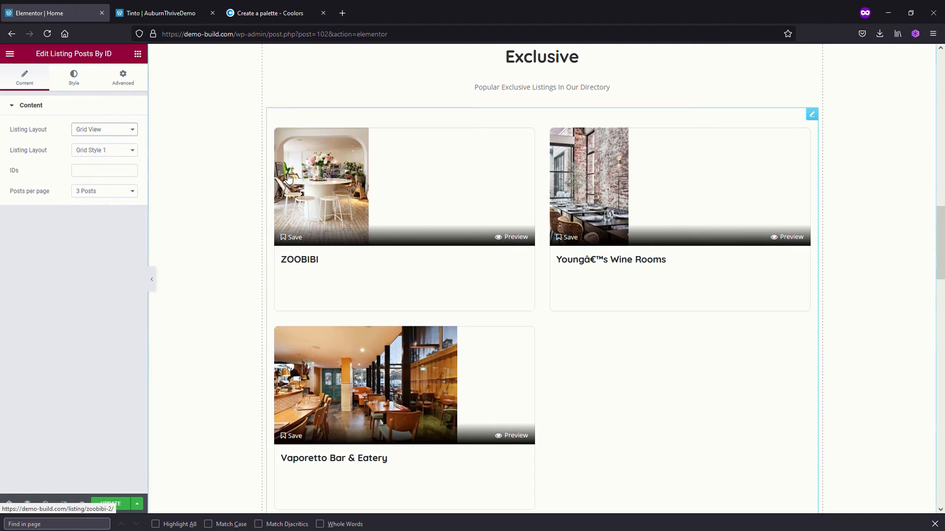
{"action": "scroll", "coordinate": [591, 370], "scroll_direction": "down", "scroll_amount": 1}
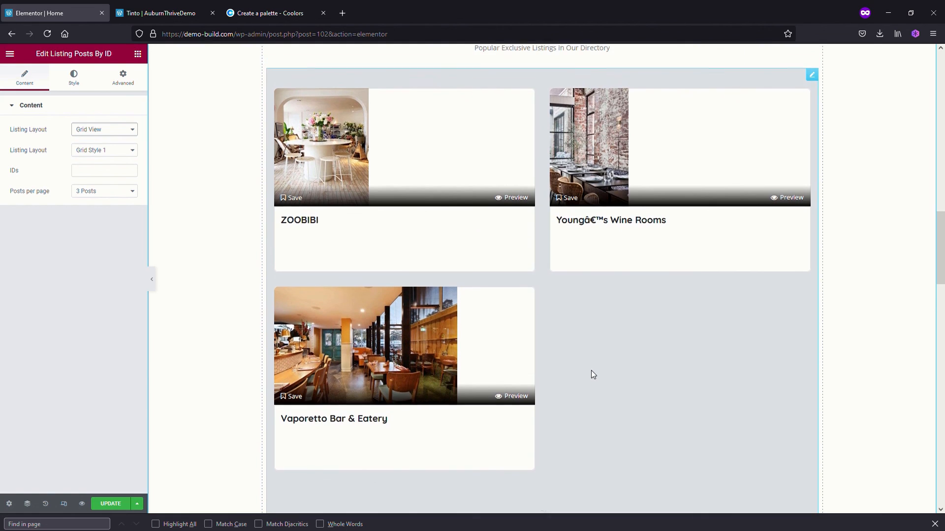
{"action": "scroll", "coordinate": [593, 374], "scroll_direction": "up", "scroll_amount": 1}
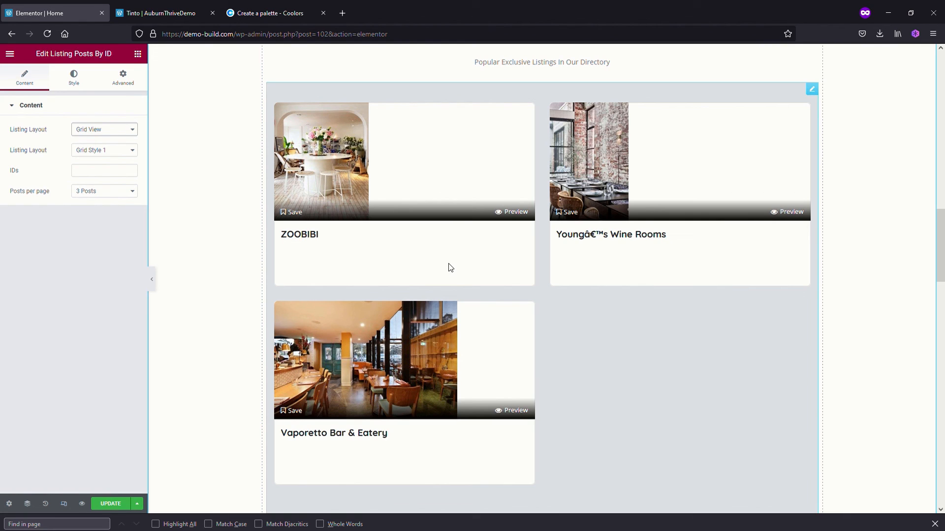
{"action": "scroll", "coordinate": [450, 267], "scroll_direction": "up", "scroll_amount": 1}
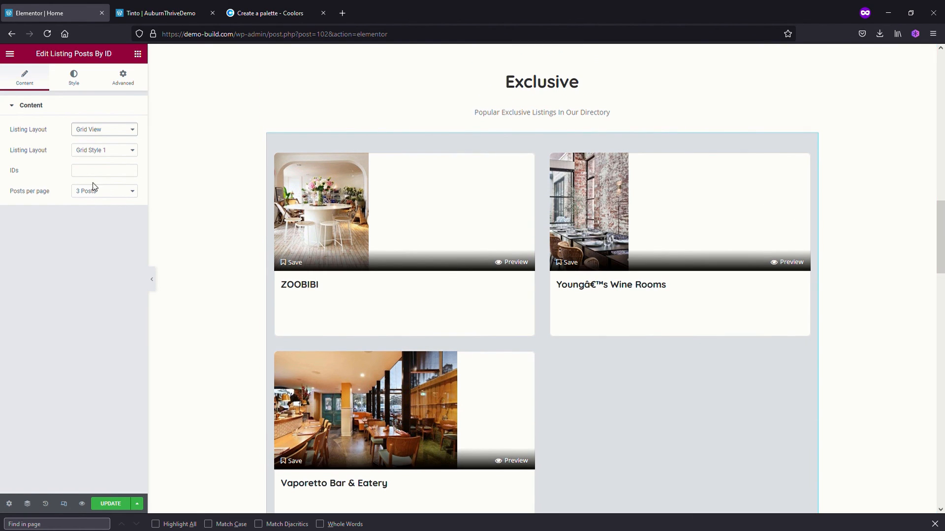
Save the Home page and exit Elementor to the WordPress list of all pages
{"action": "left_click", "coordinate": [93, 171]}
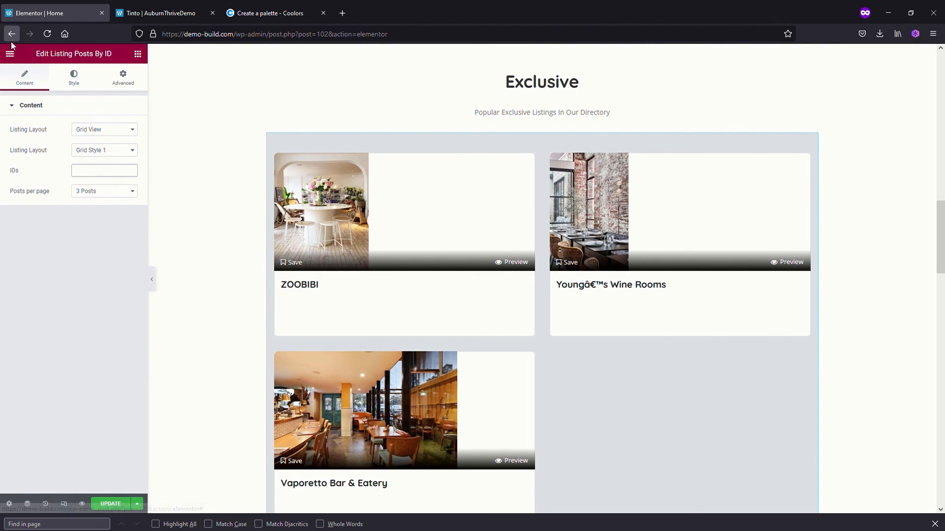
{"action": "left_click", "coordinate": [112, 505]}
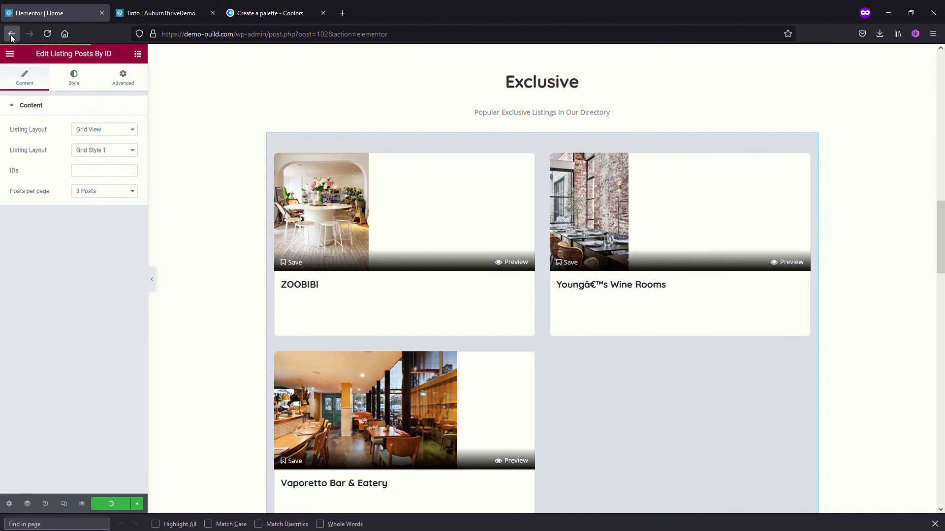
{"action": "left_click", "coordinate": [10, 53]}
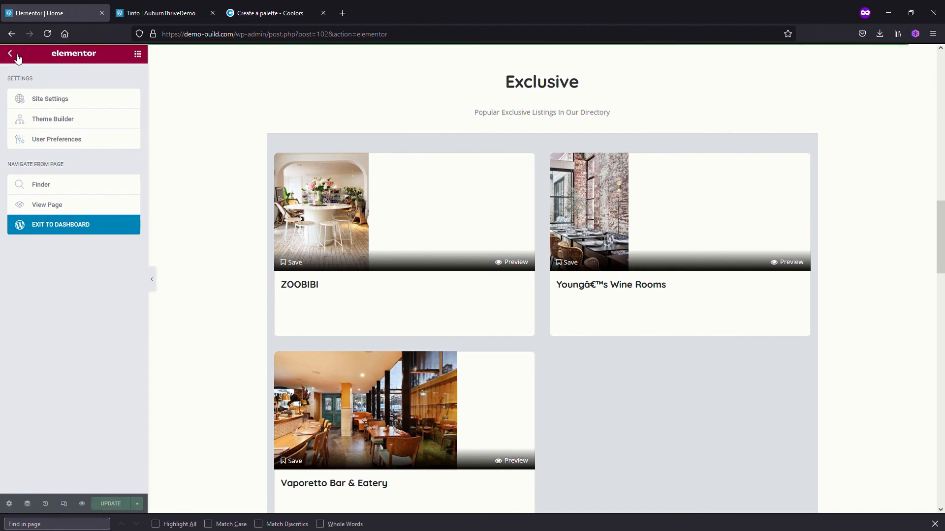
{"action": "left_click", "coordinate": [80, 225]}
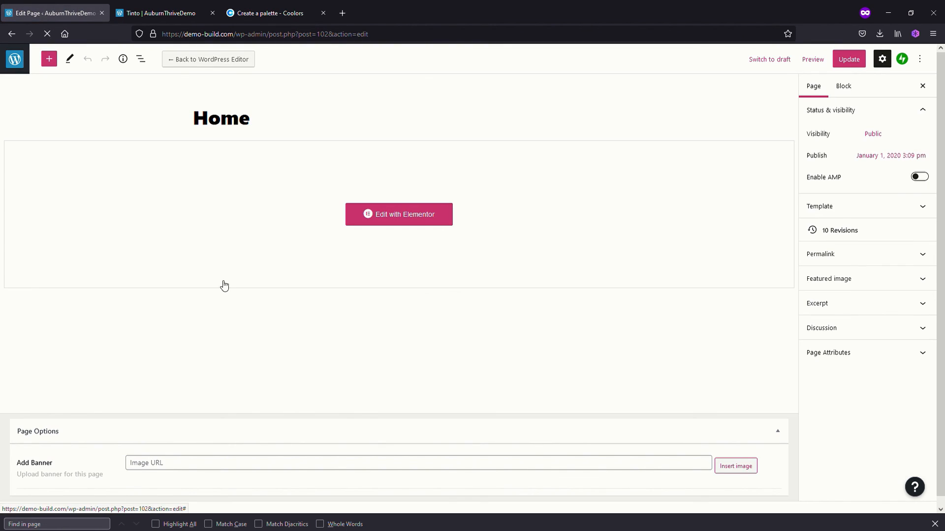
{"action": "left_click", "coordinate": [18, 65]}
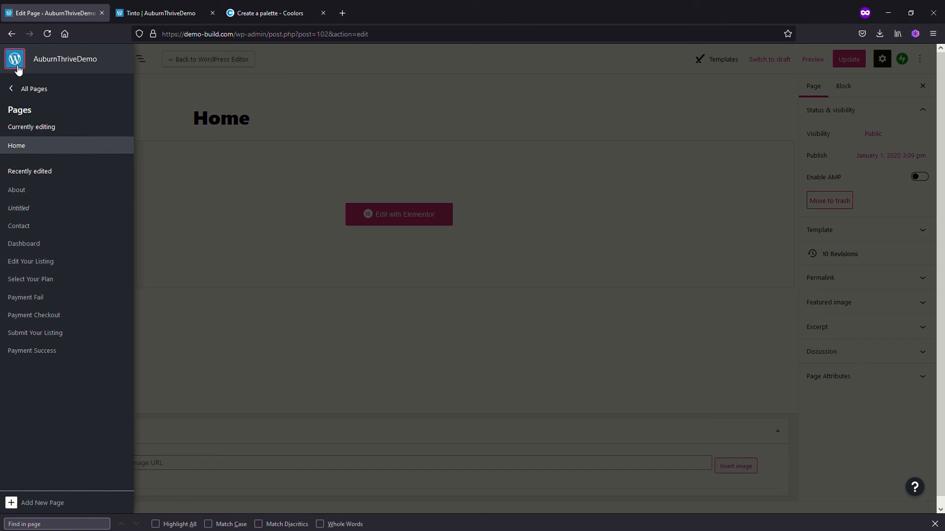
{"action": "left_click", "coordinate": [28, 93]}
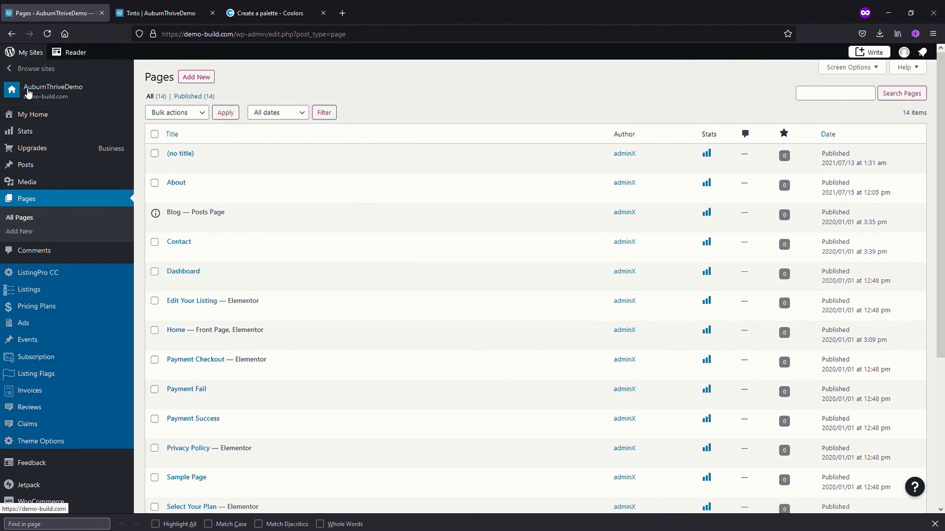
Open the Listings overview and look up the Tinto listing's post ID on its edit page in a separate tab
{"action": "mouse_move", "coordinate": [30, 289]}
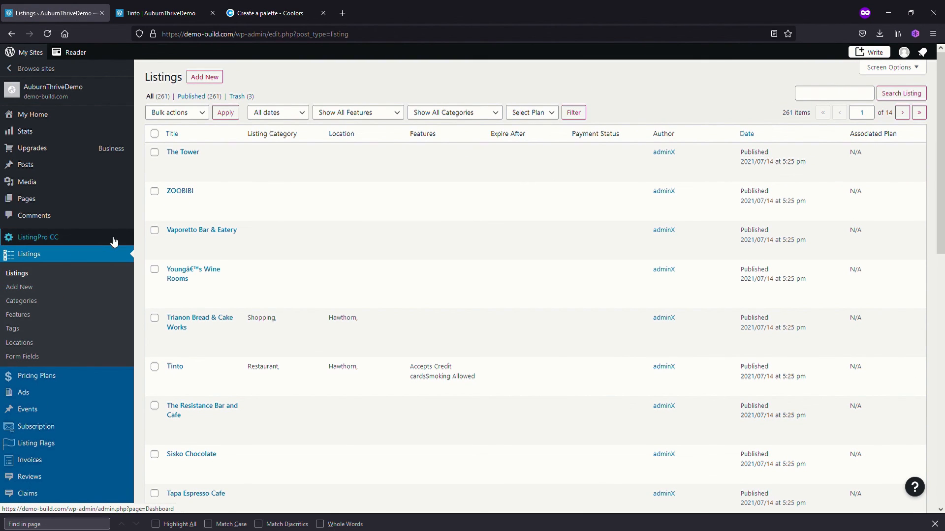
{"action": "mouse_move", "coordinate": [118, 235]}
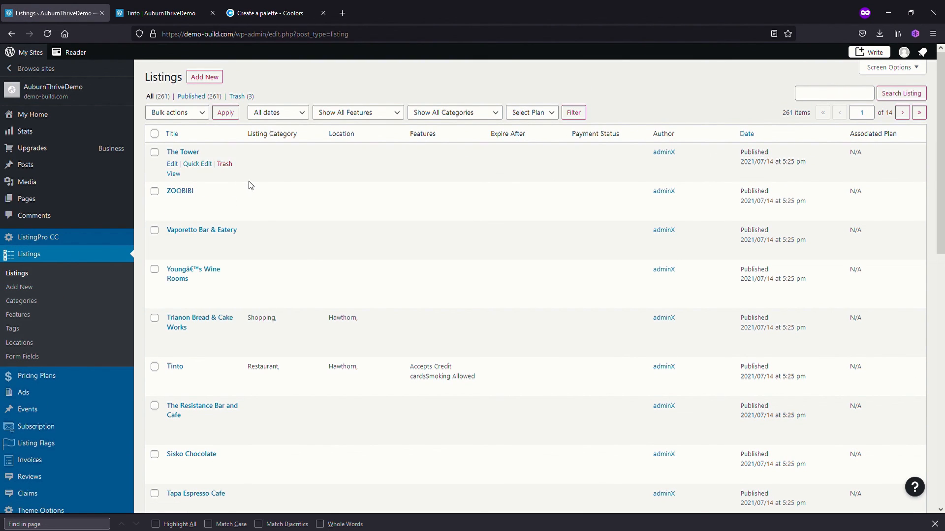
{"action": "mouse_move", "coordinate": [220, 279]}
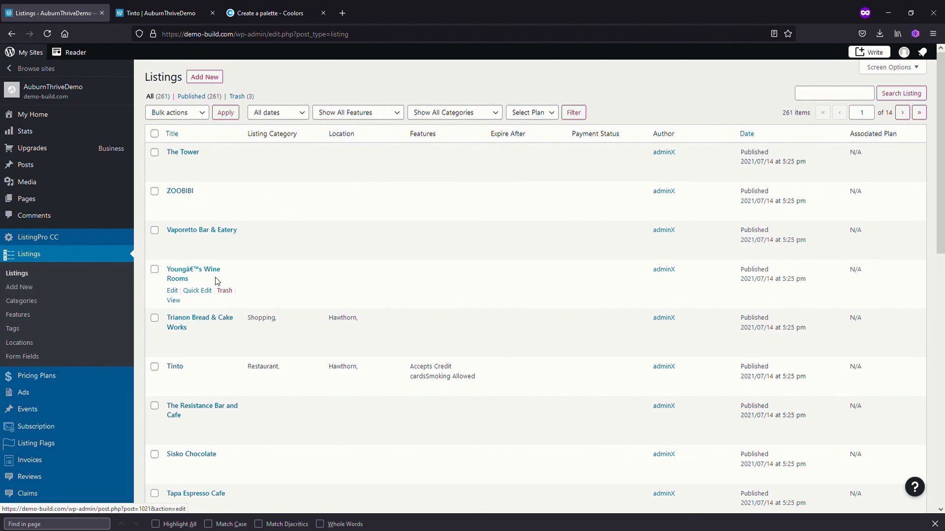
{"action": "mouse_move", "coordinate": [169, 377]}
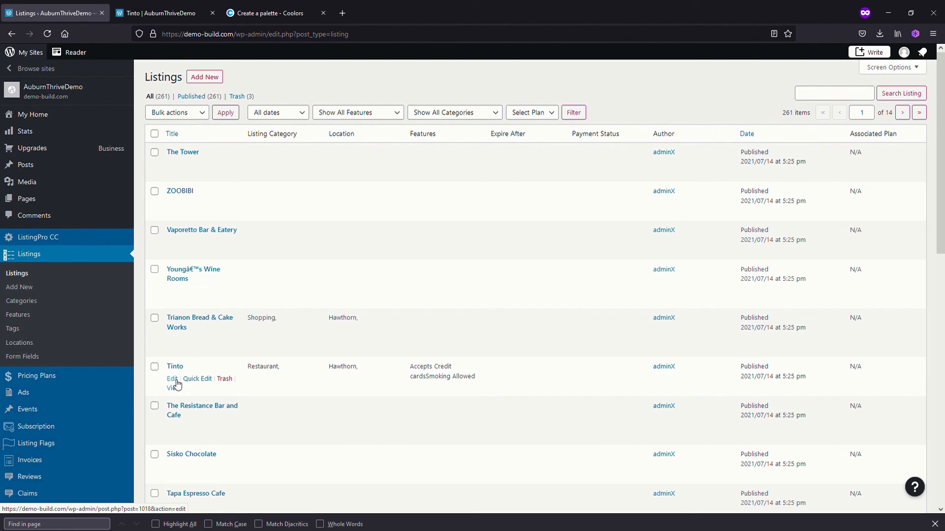
{"action": "middle_click", "coordinate": [177, 380]}
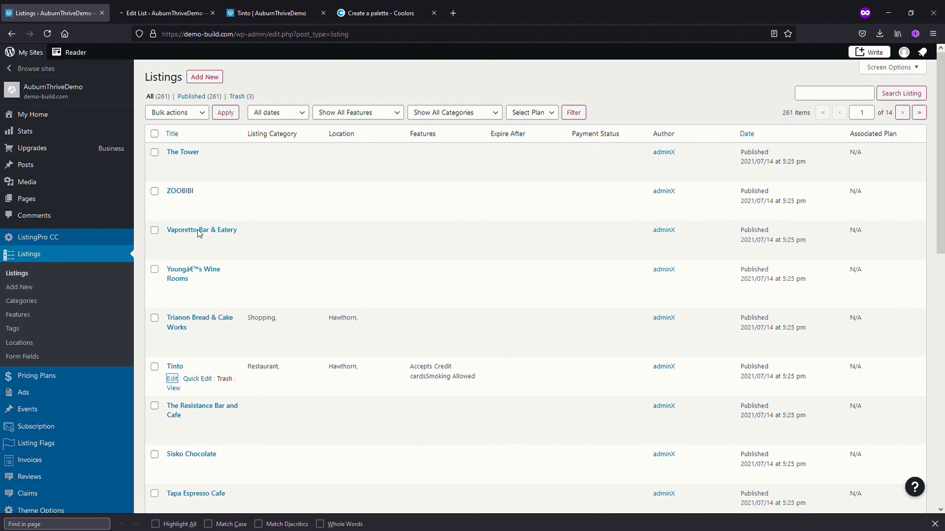
{"action": "left_click", "coordinate": [170, 14]}
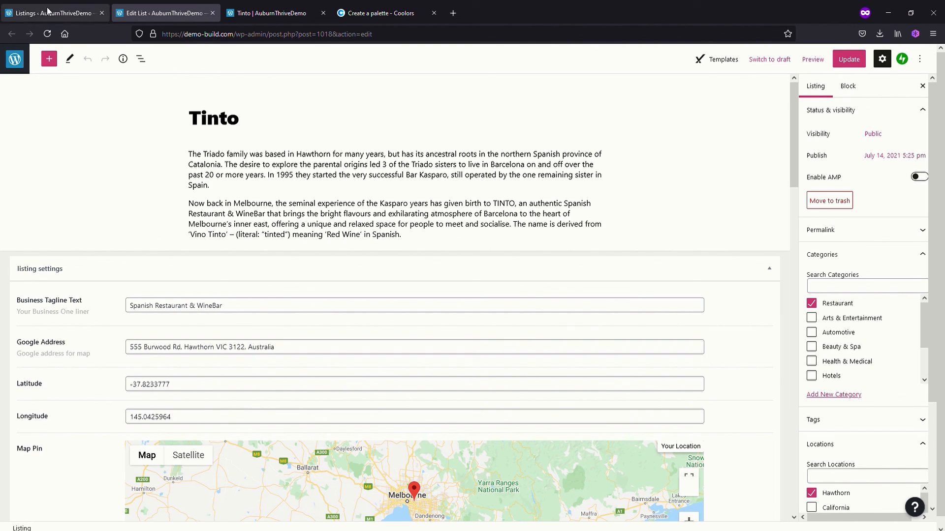
{"action": "left_click", "coordinate": [61, 15]}
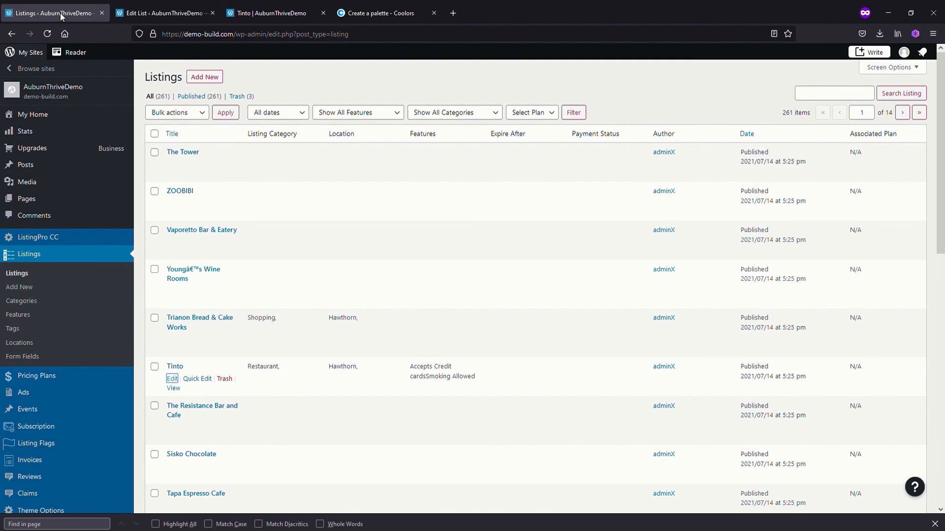
Reopen the Home page for editing with Elementor and go to the Exclusive section
{"action": "mouse_move", "coordinate": [31, 202]}
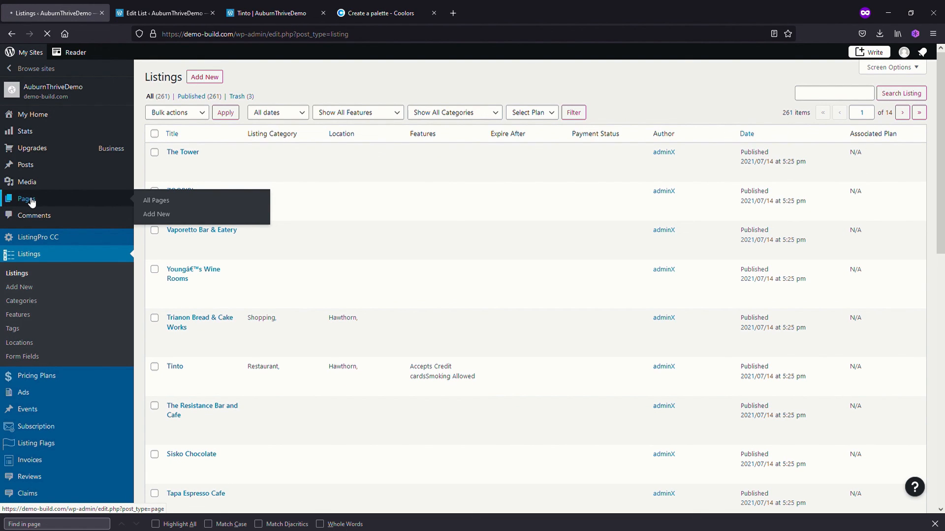
{"action": "left_click", "coordinate": [32, 202]}
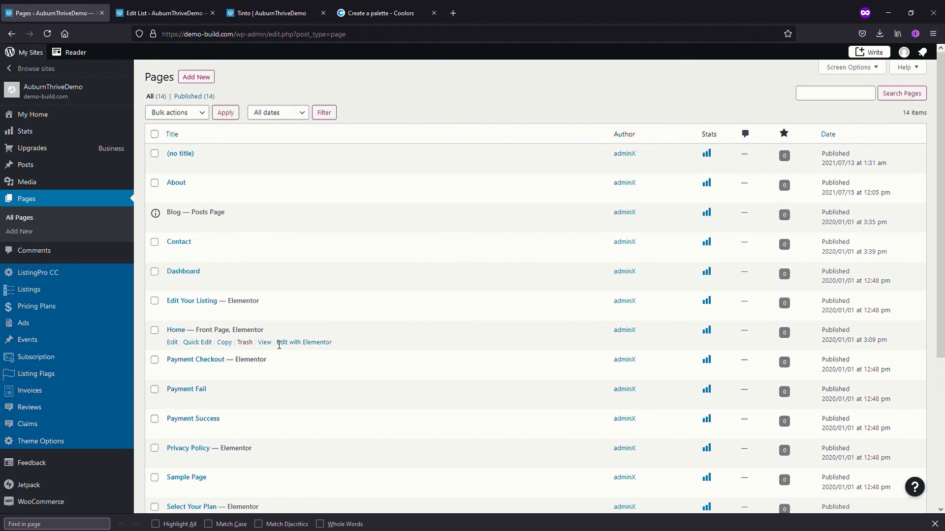
{"action": "left_click", "coordinate": [301, 343]}
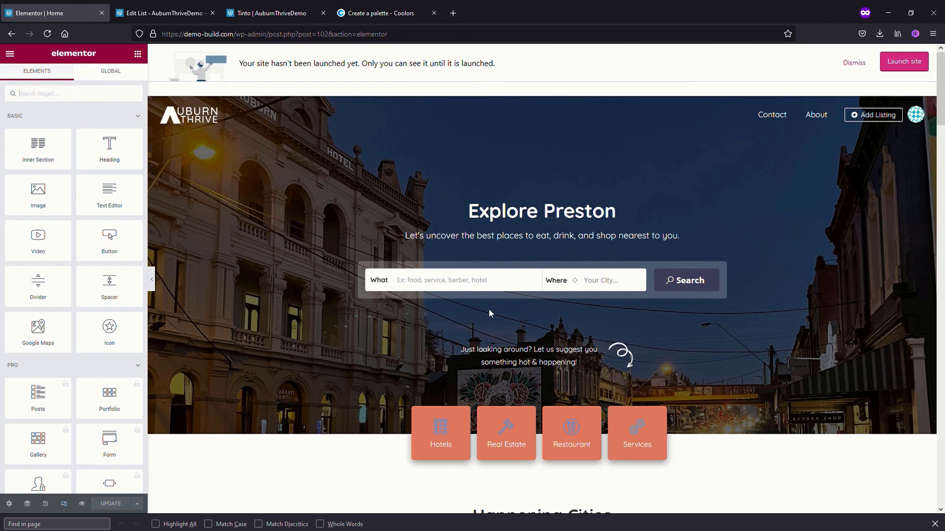
{"action": "scroll", "coordinate": [418, 325], "scroll_direction": "down", "scroll_amount": 15}
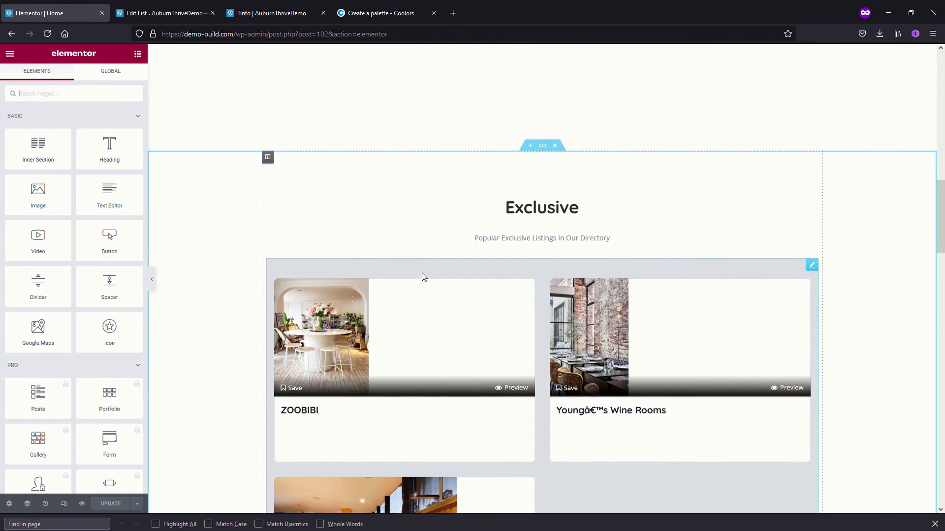
Set the Listing Posts By ID widget's IDs to 1018 and check the Tinto card in the Exclusive section
{"action": "left_click", "coordinate": [812, 265]}
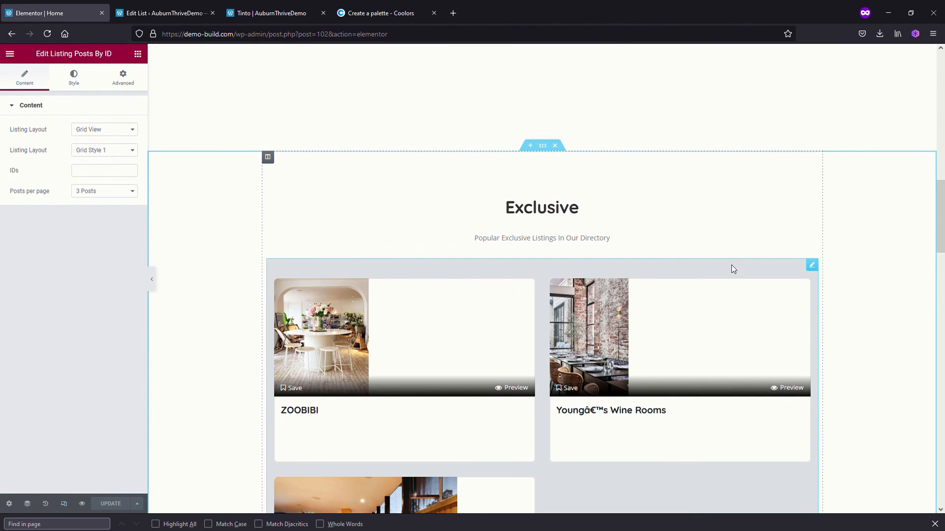
{"action": "left_click", "coordinate": [95, 170]}
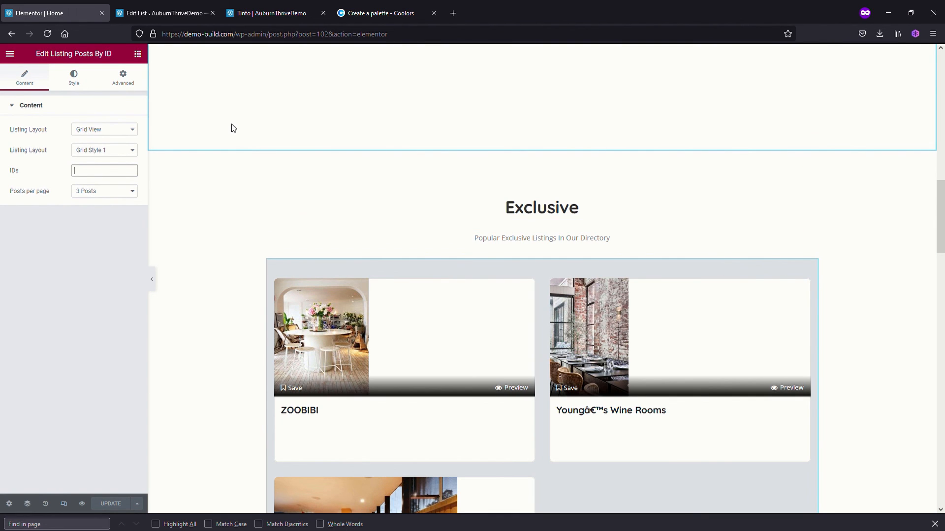
{"action": "type", "text": "1018"}
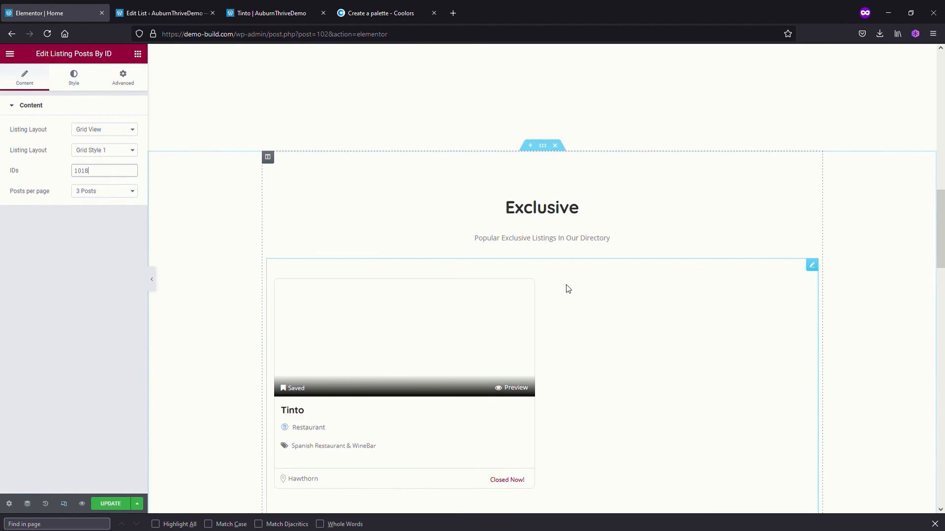
{"action": "scroll", "coordinate": [621, 397], "scroll_direction": "down", "scroll_amount": 2}
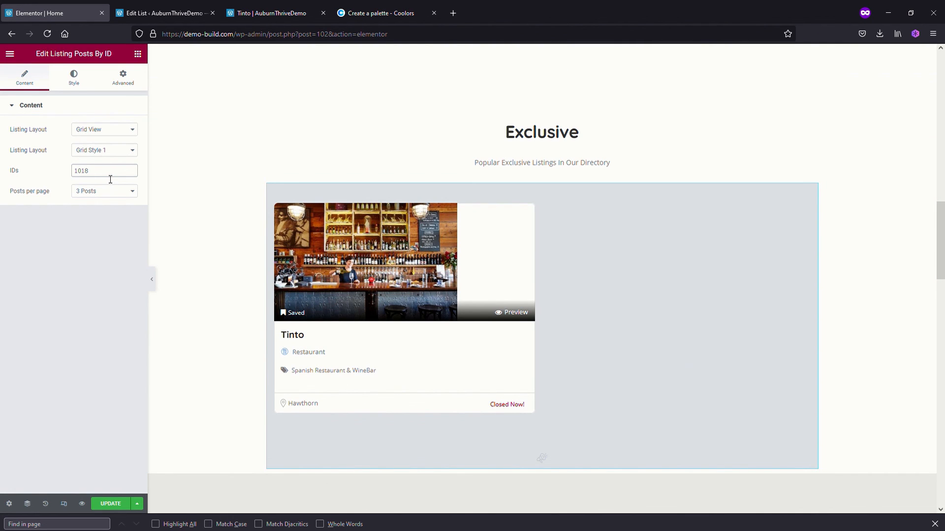
Add 1017 as a second, comma-separated listing ID after 1018 in the Listing Posts By ID widget
{"action": "type", "text": ","}
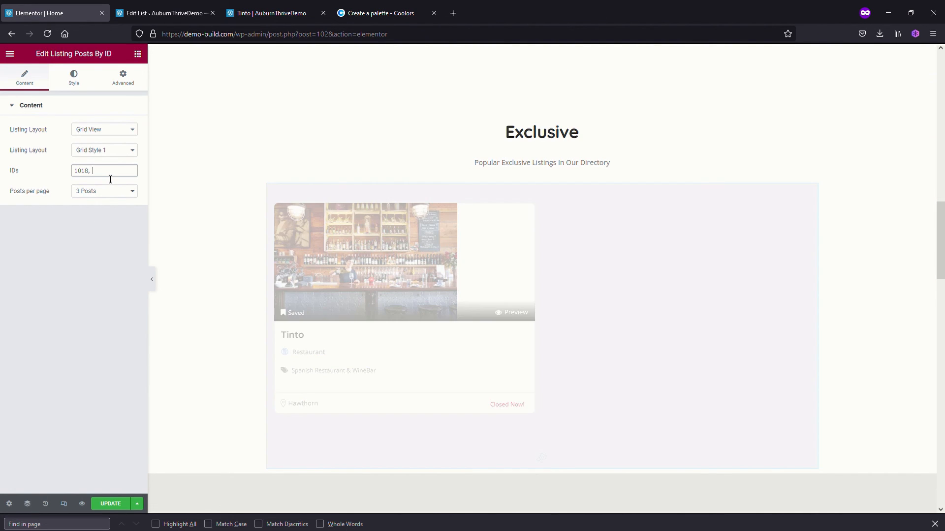
{"action": "type", "text": " 1"}
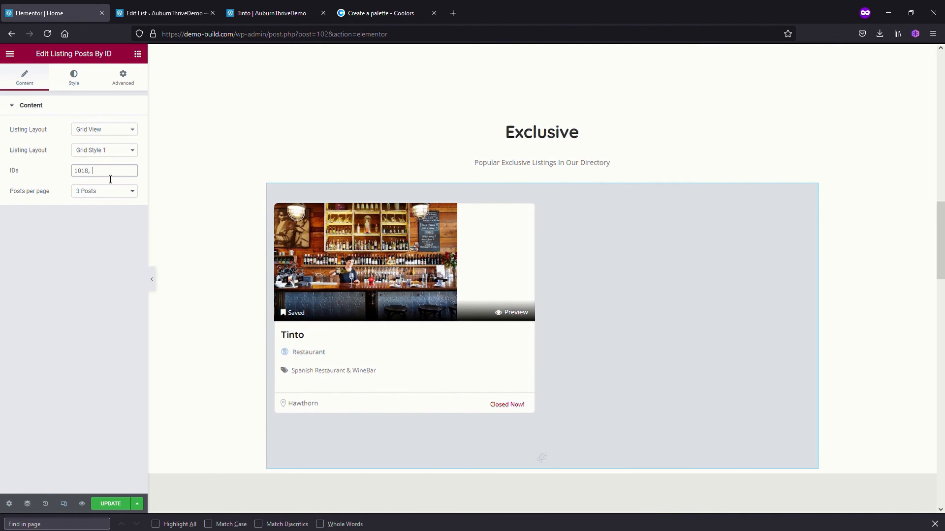
{"action": "type", "text": "017"}
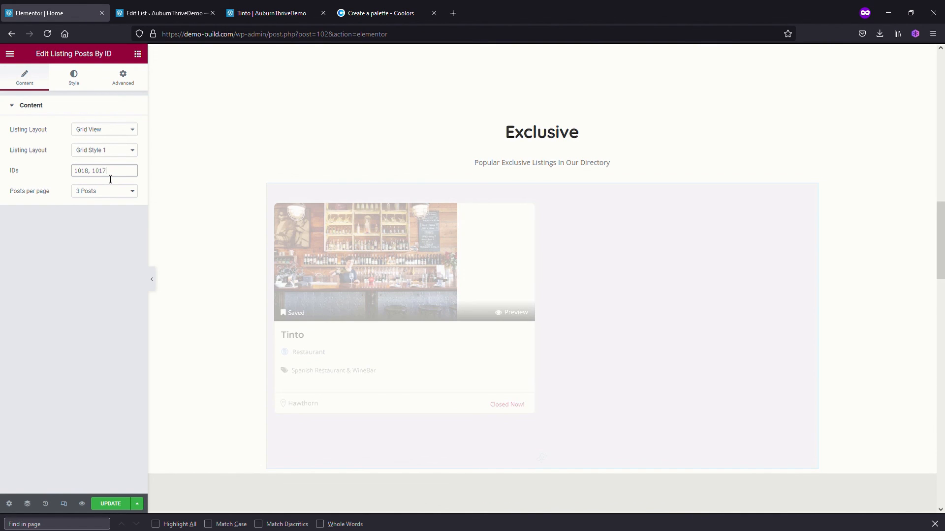